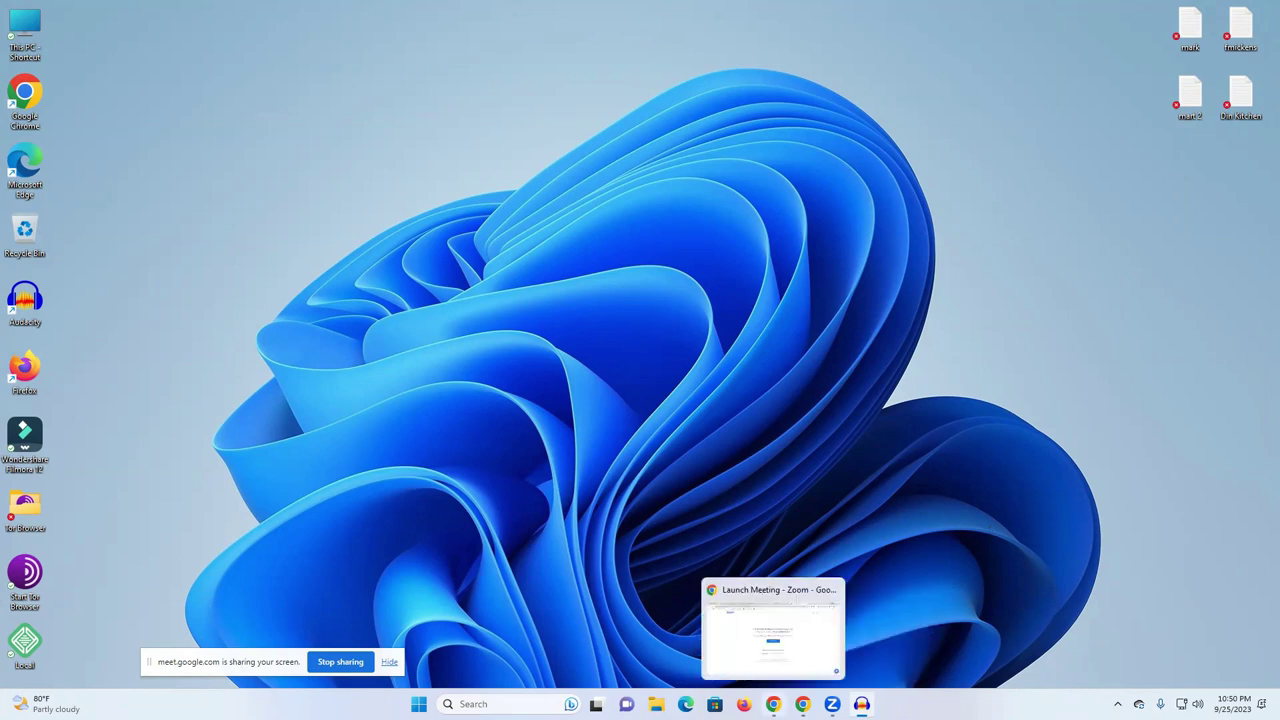
- Admit the waiting participant into the Google Meet call, then show the desktop
click(773, 704)
key(ctrl+1)
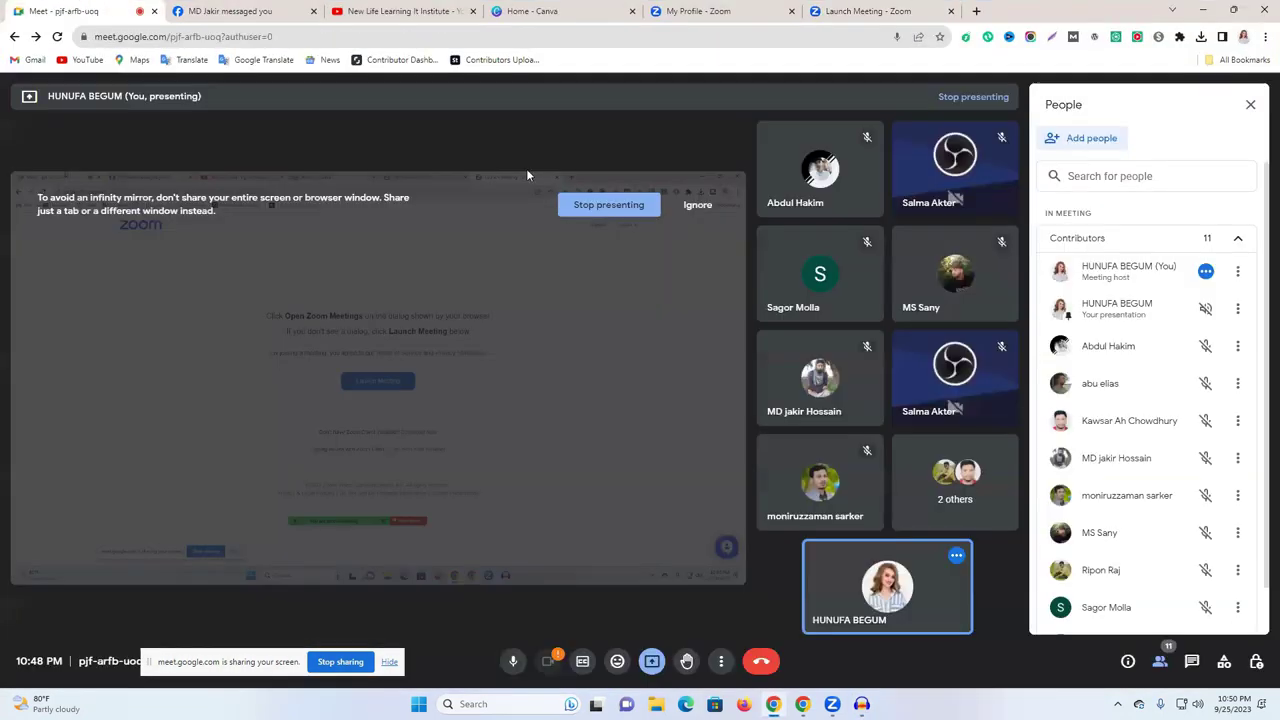
click(1200, 306)
key(super+d)
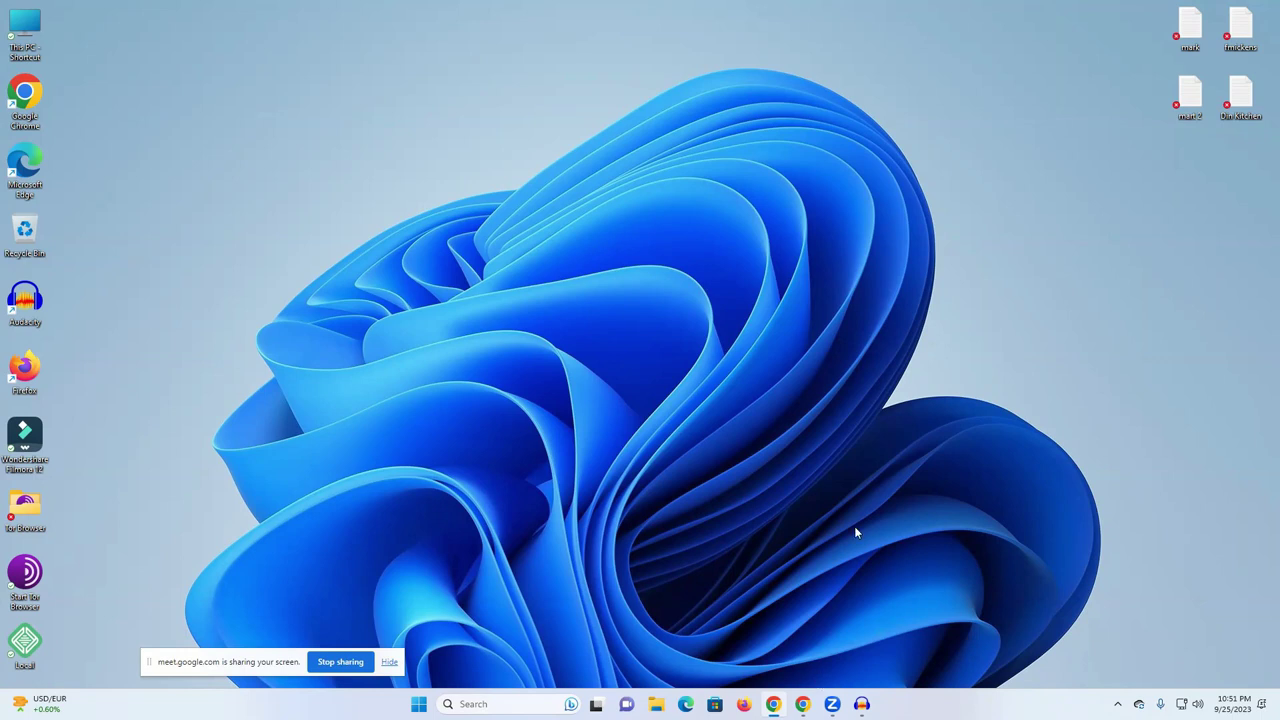
- Back in the Meet window, mute one participant for everyone
mouse_move(773, 704)
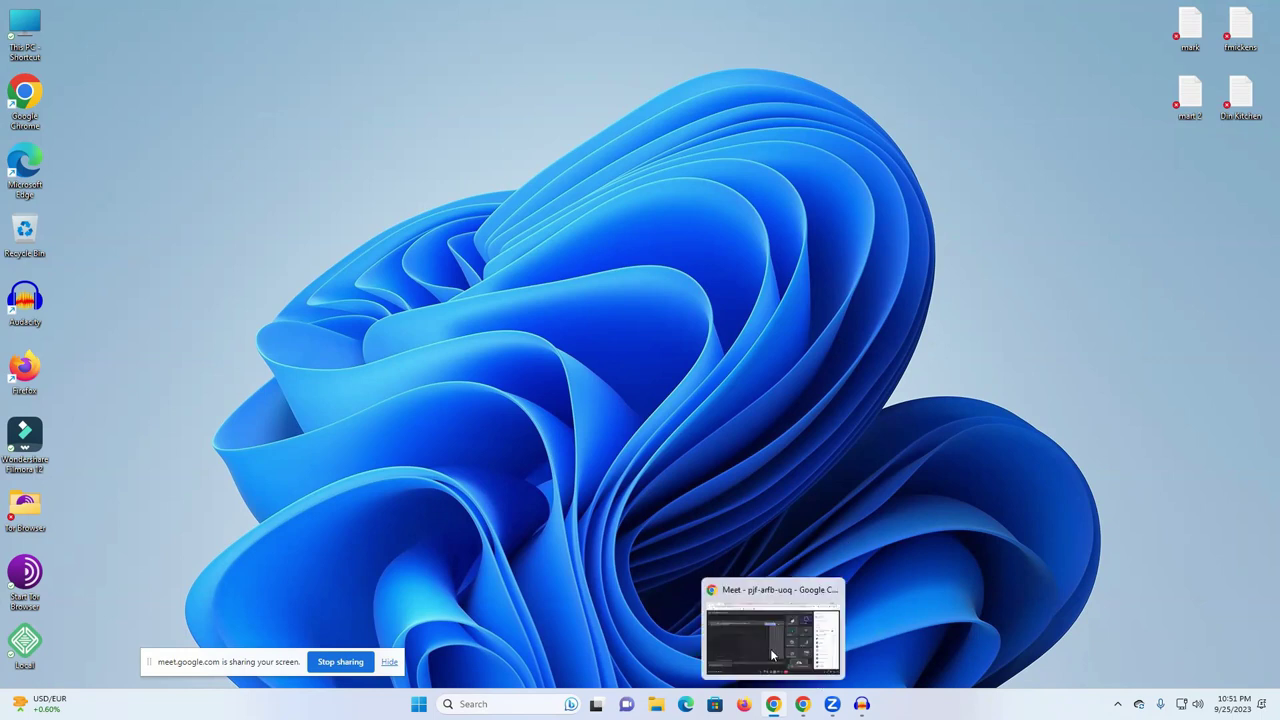
click(775, 625)
click(1205, 458)
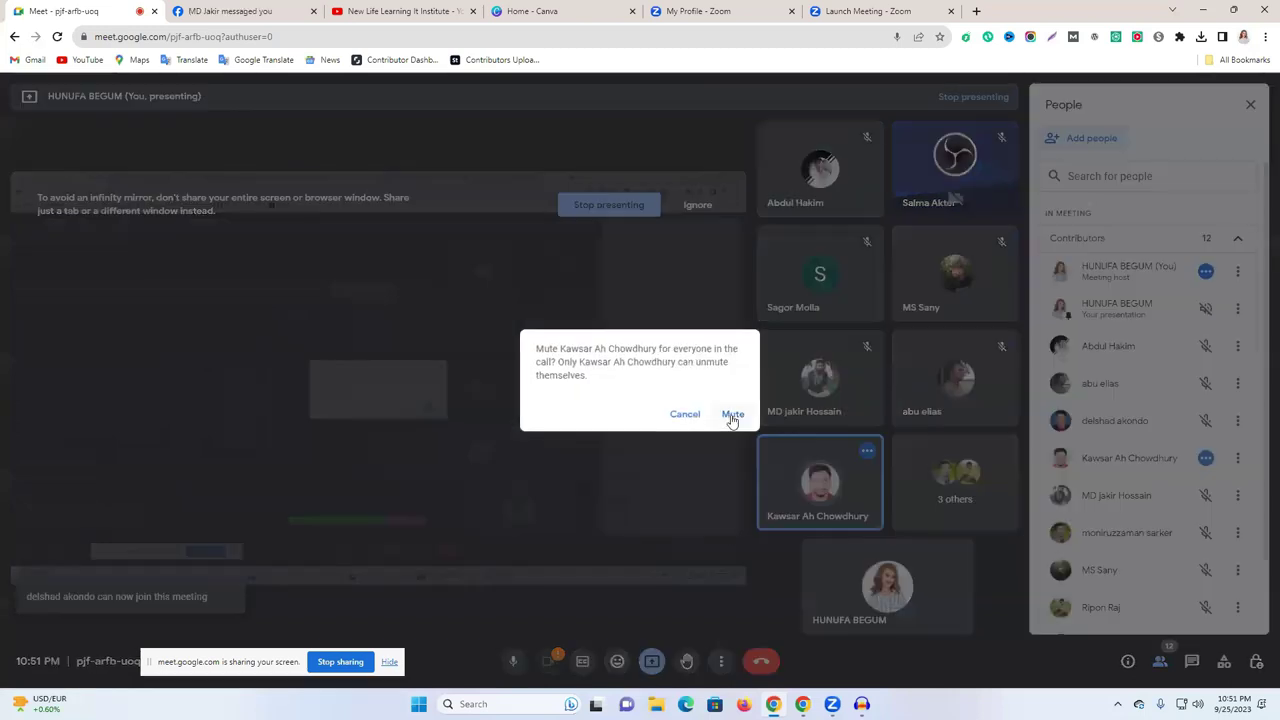
click(730, 413)
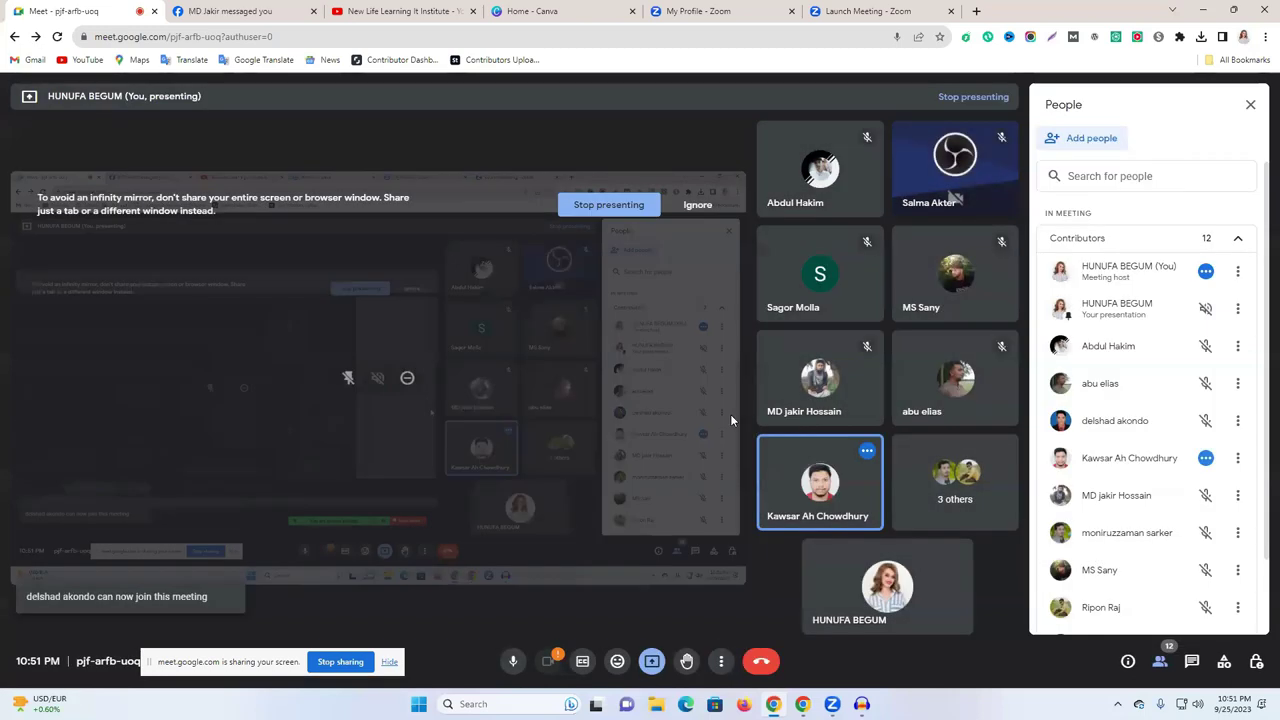
- Minimize the Chrome window holding the Meet call
click(1203, 10)
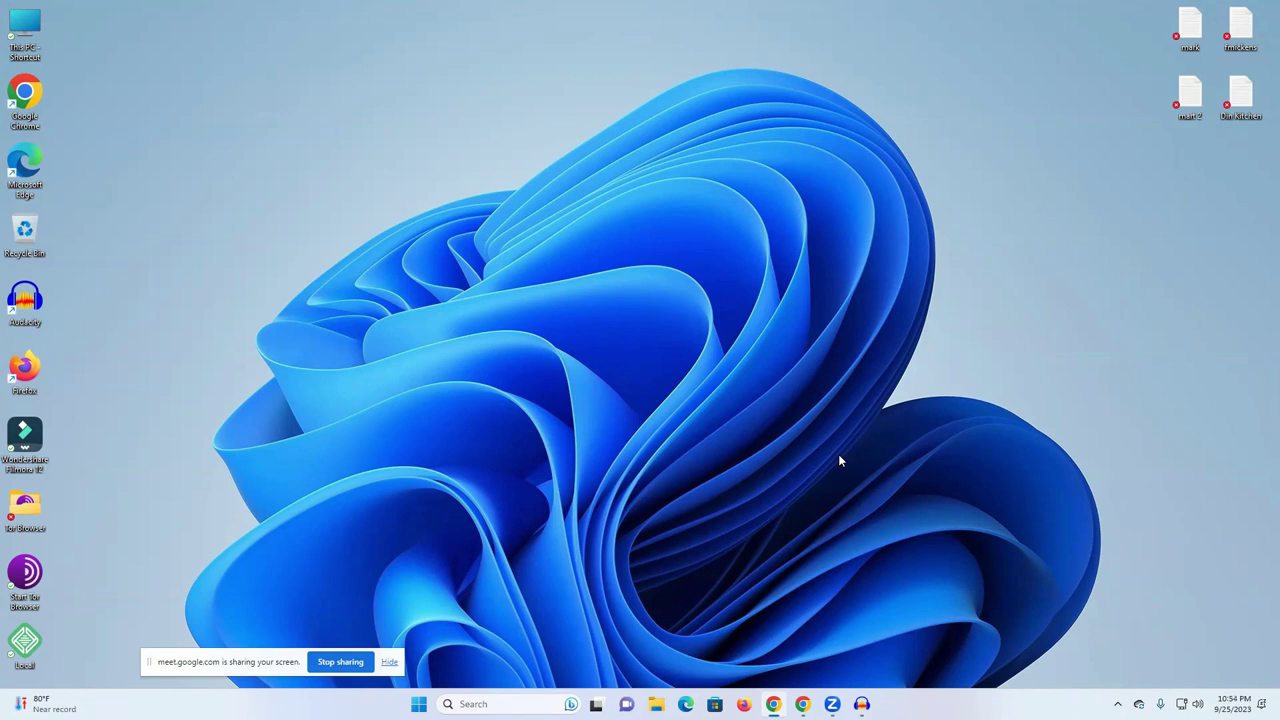
- Restore the Meet browser window and switch to the Canva home page tab
mouse_move(802, 704)
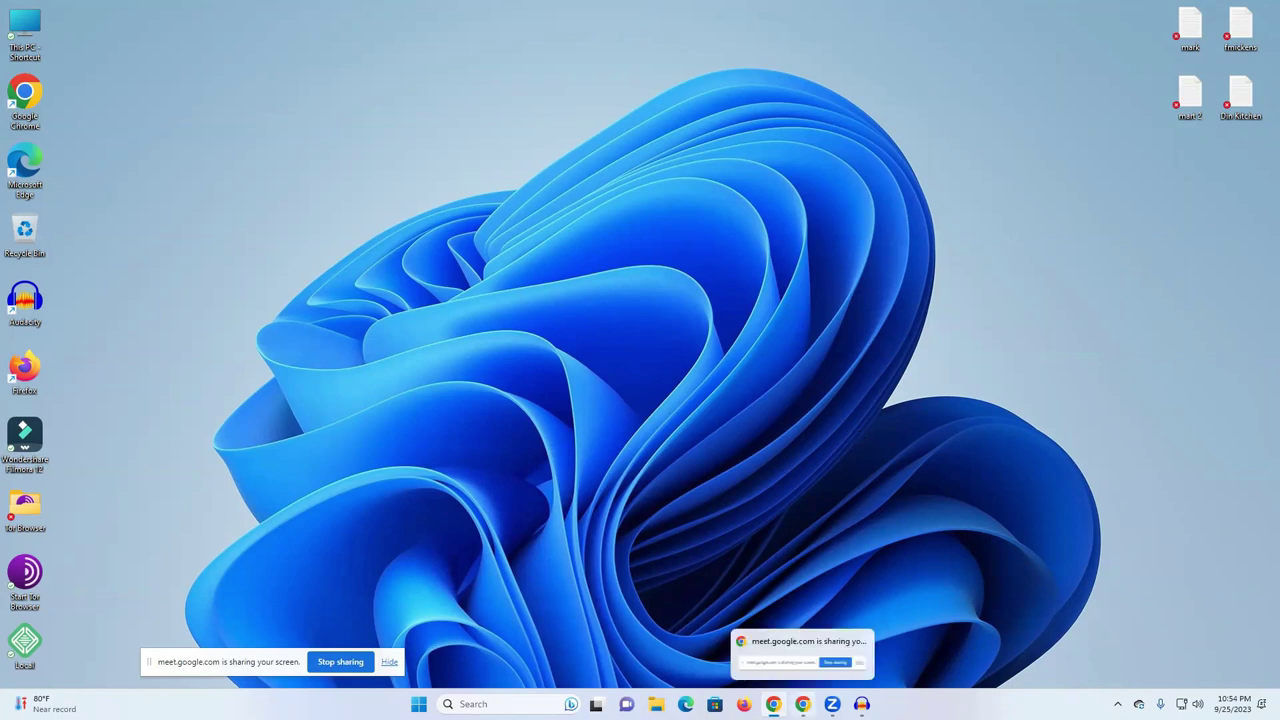
click(773, 630)
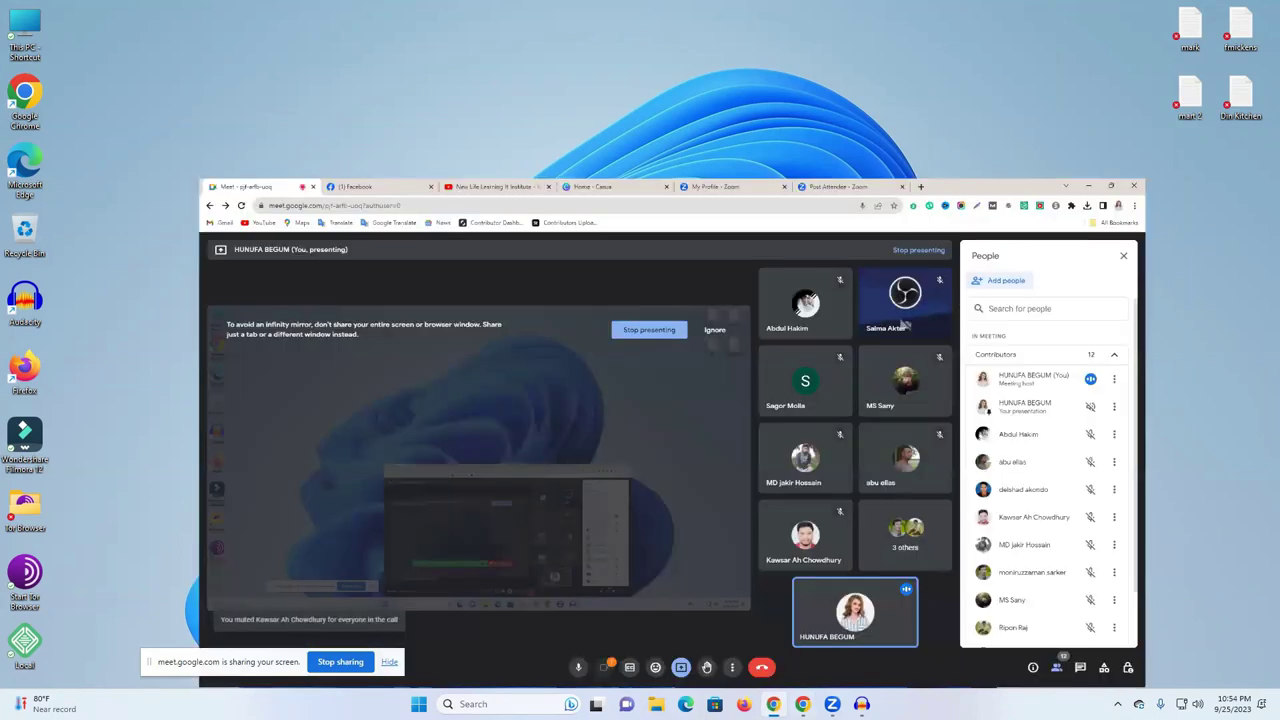
click(545, 10)
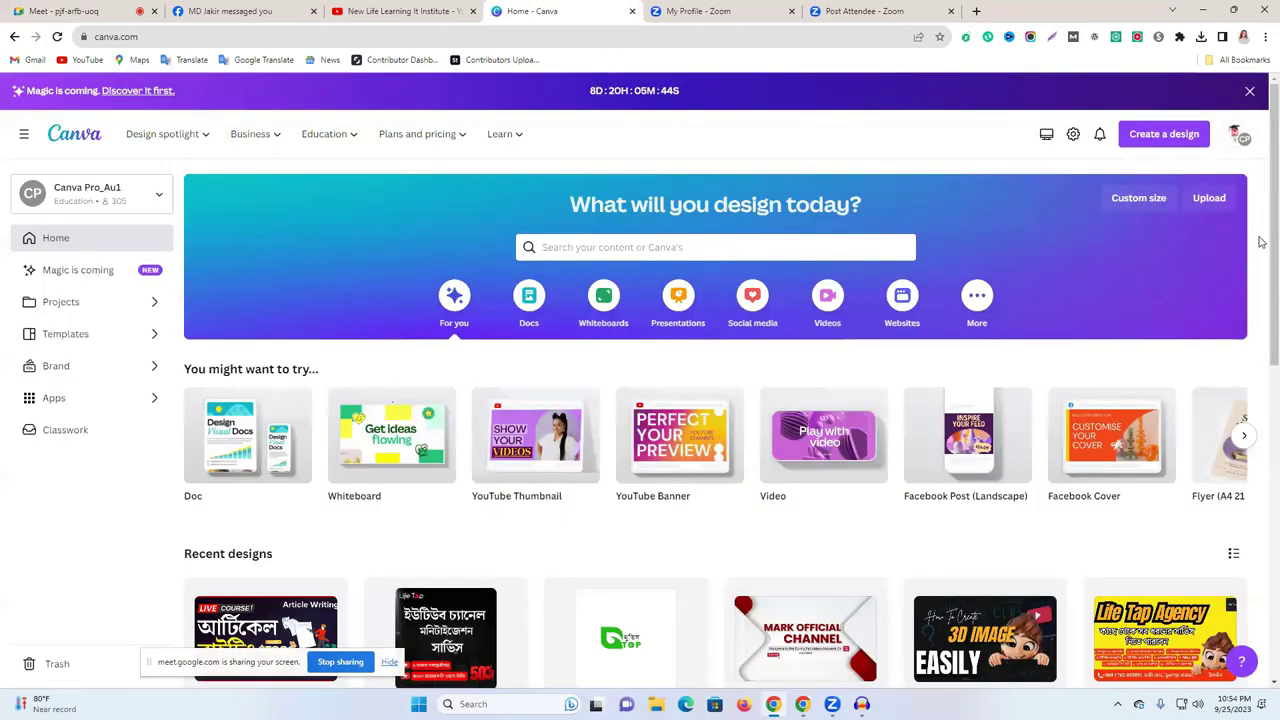
key(ctrl+shift+Tab)
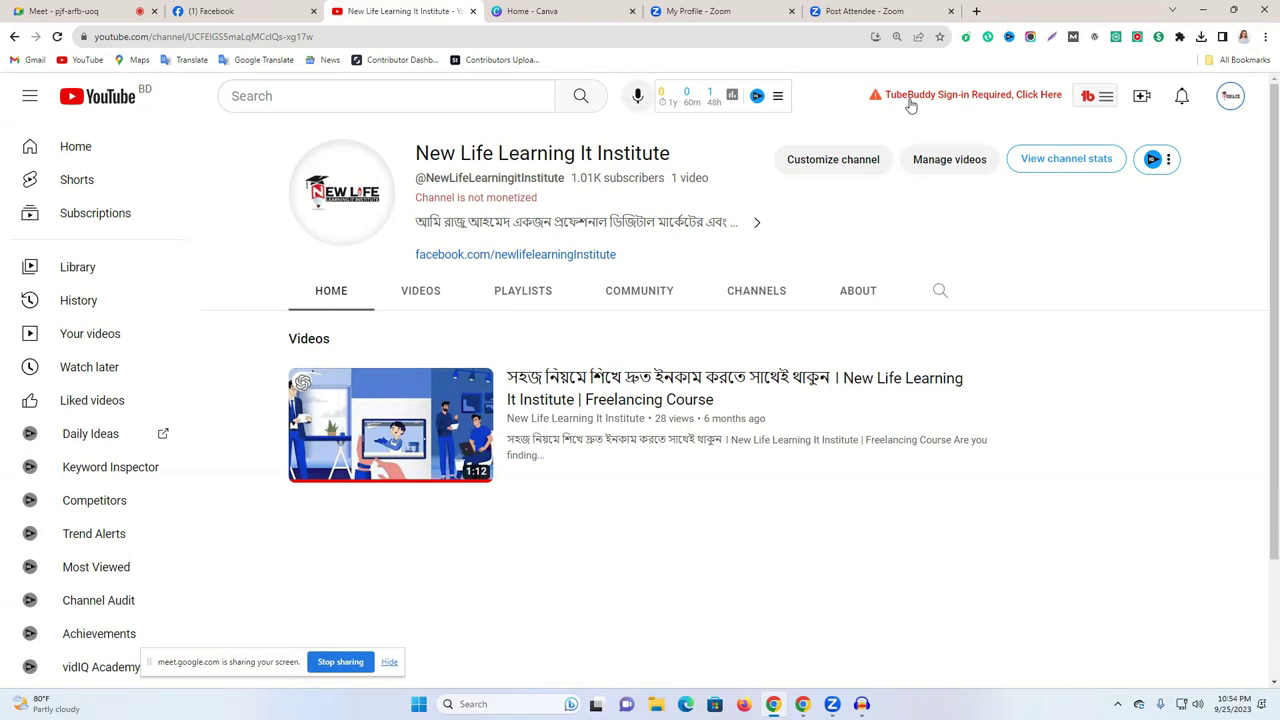
- Open Chrome's Manage Extensions page listing TubeBuddy, vidIQ Vision and MozBar
click(1263, 37)
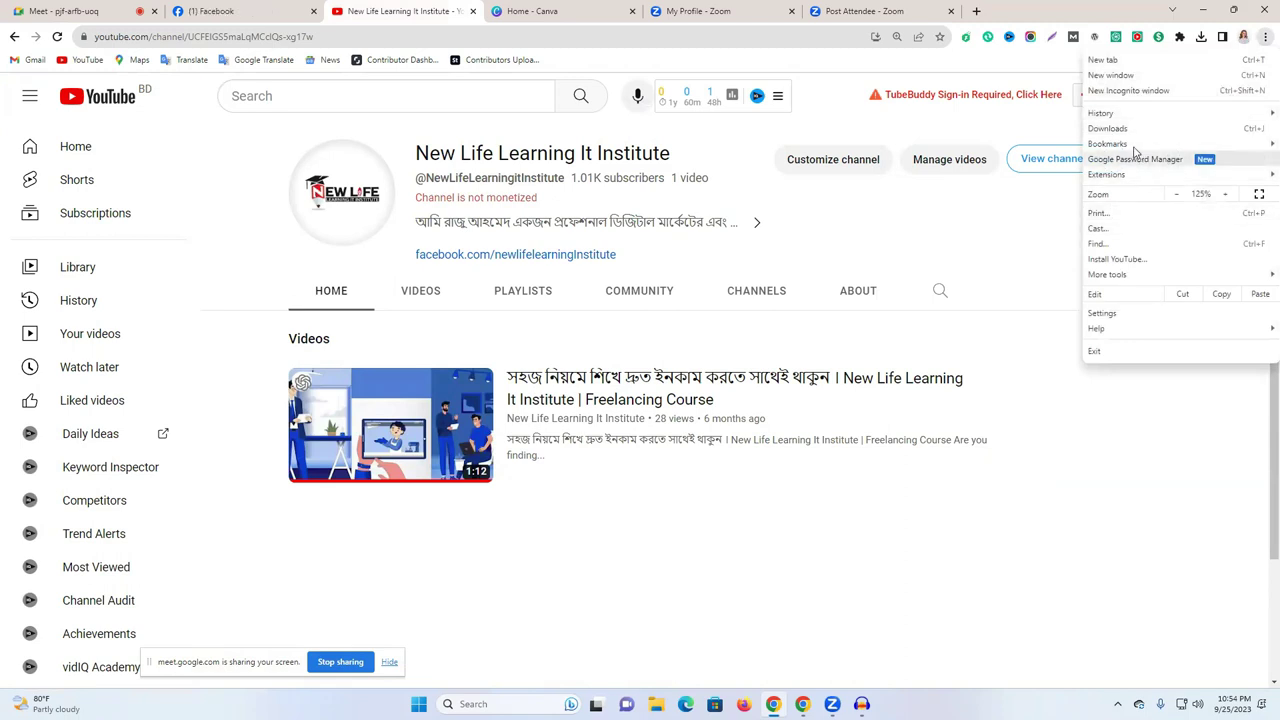
click(1010, 232)
click(1263, 37)
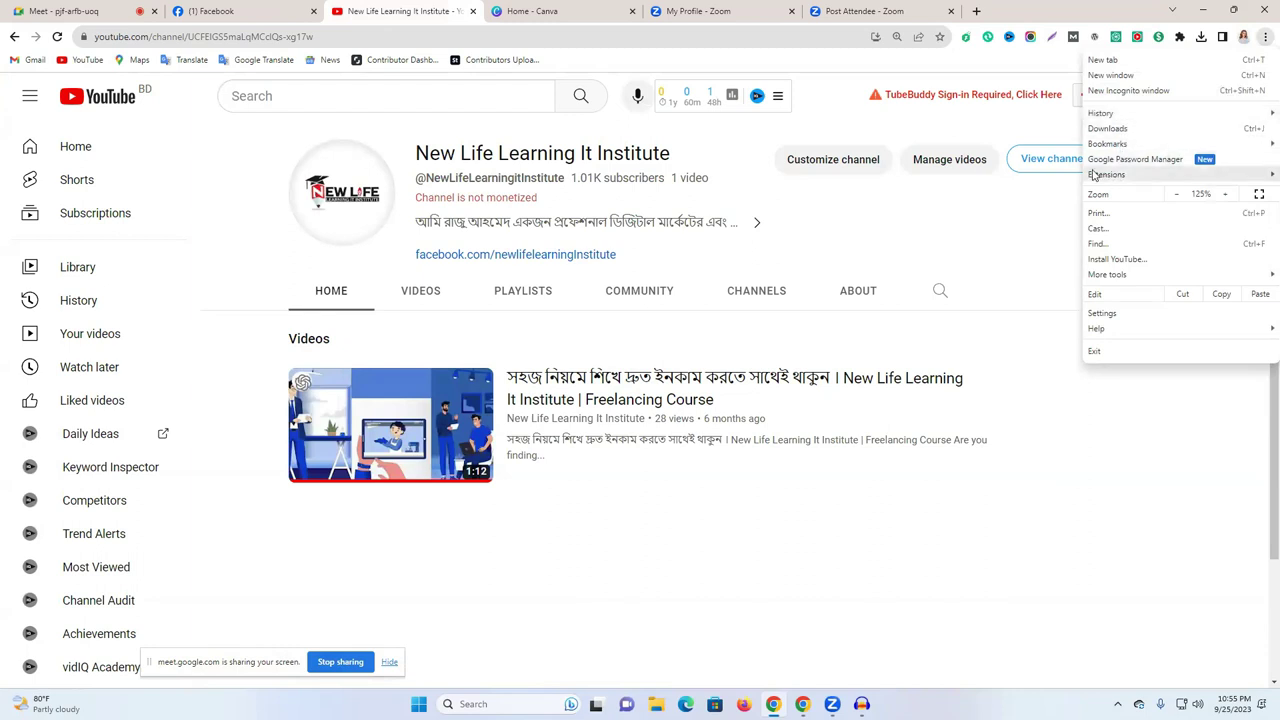
mouse_move(1123, 177)
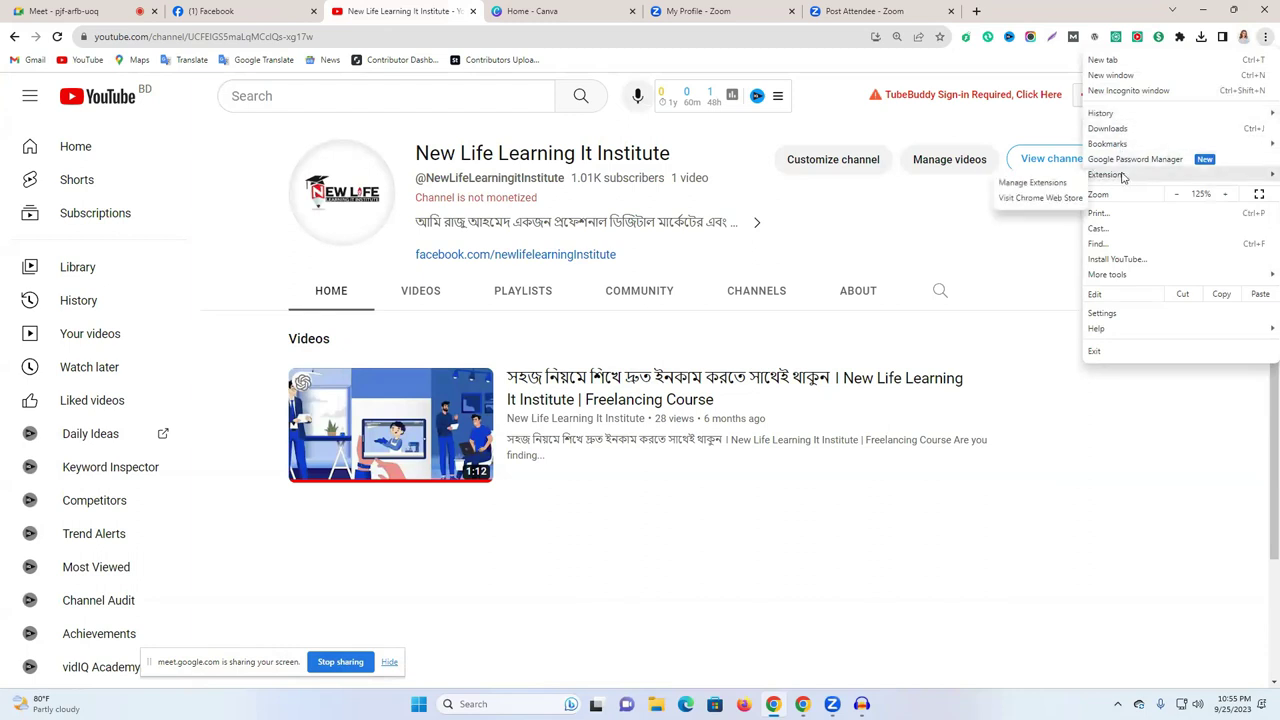
click(1032, 184)
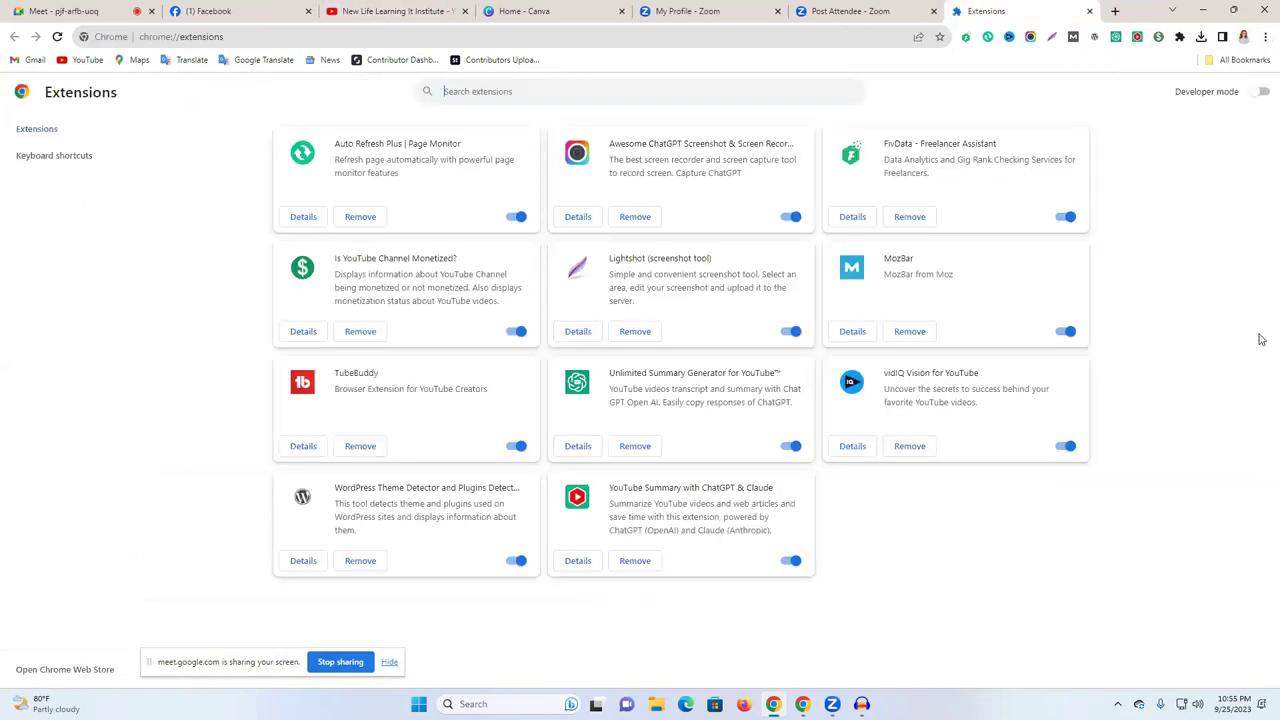
- Search the Chrome Web Store for 'vidiq' and open the vidIQ Vision for YouTube listing
click(47, 680)
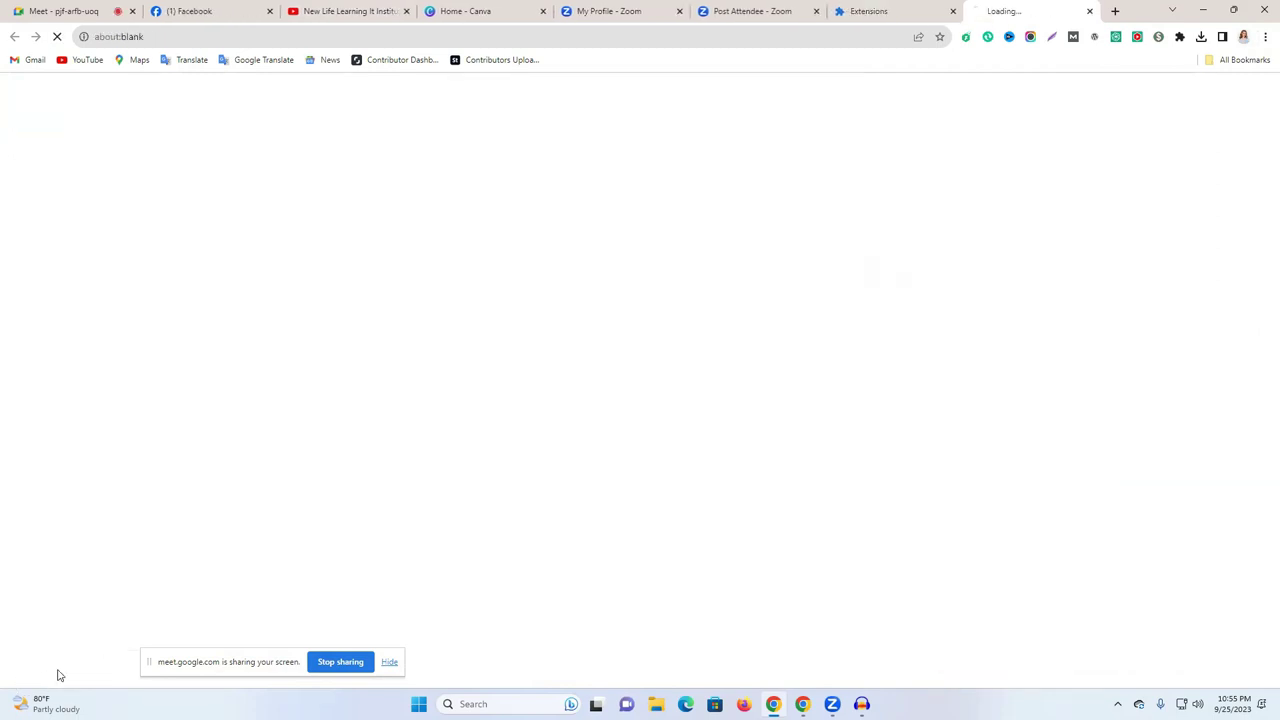
click(953, 12)
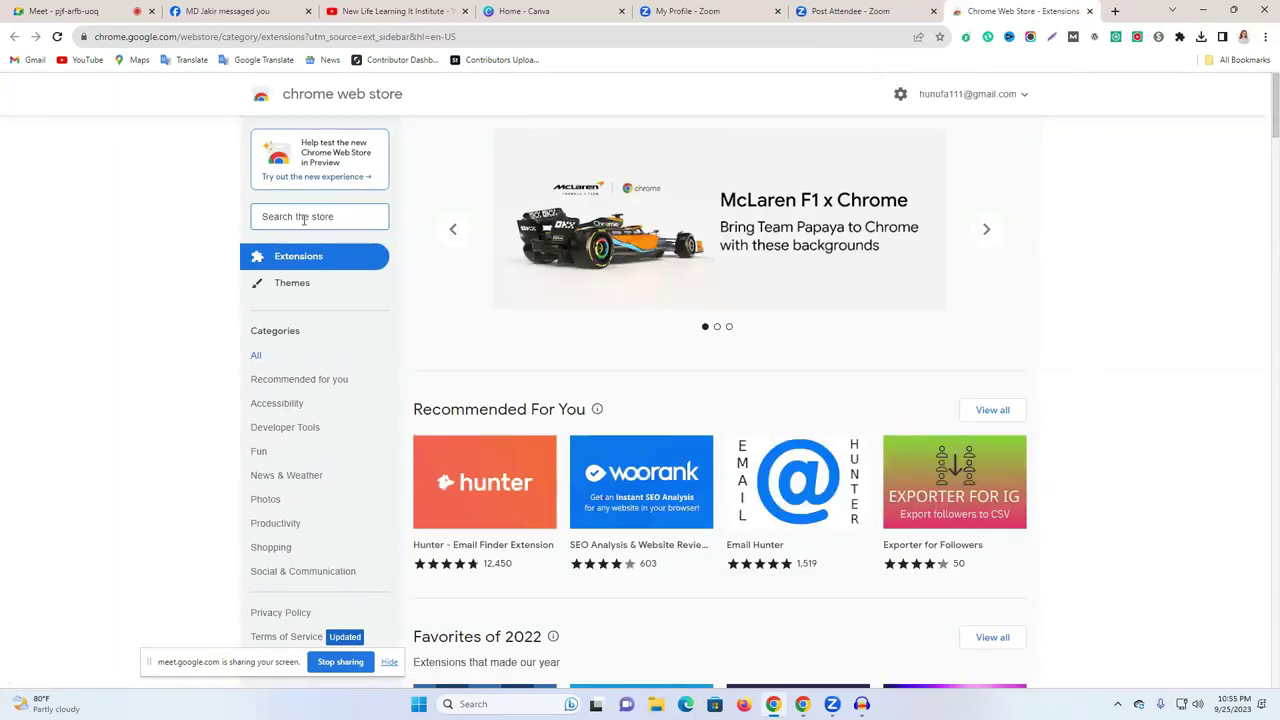
text(vid)
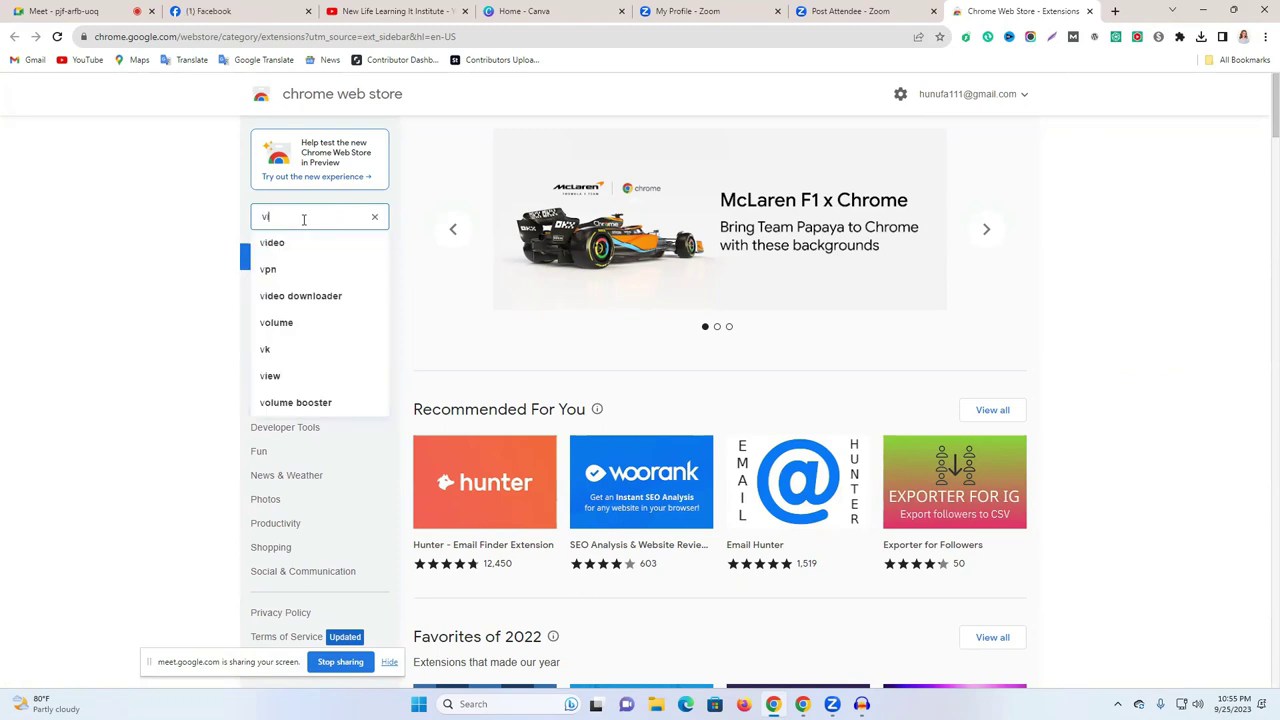
text(iq)
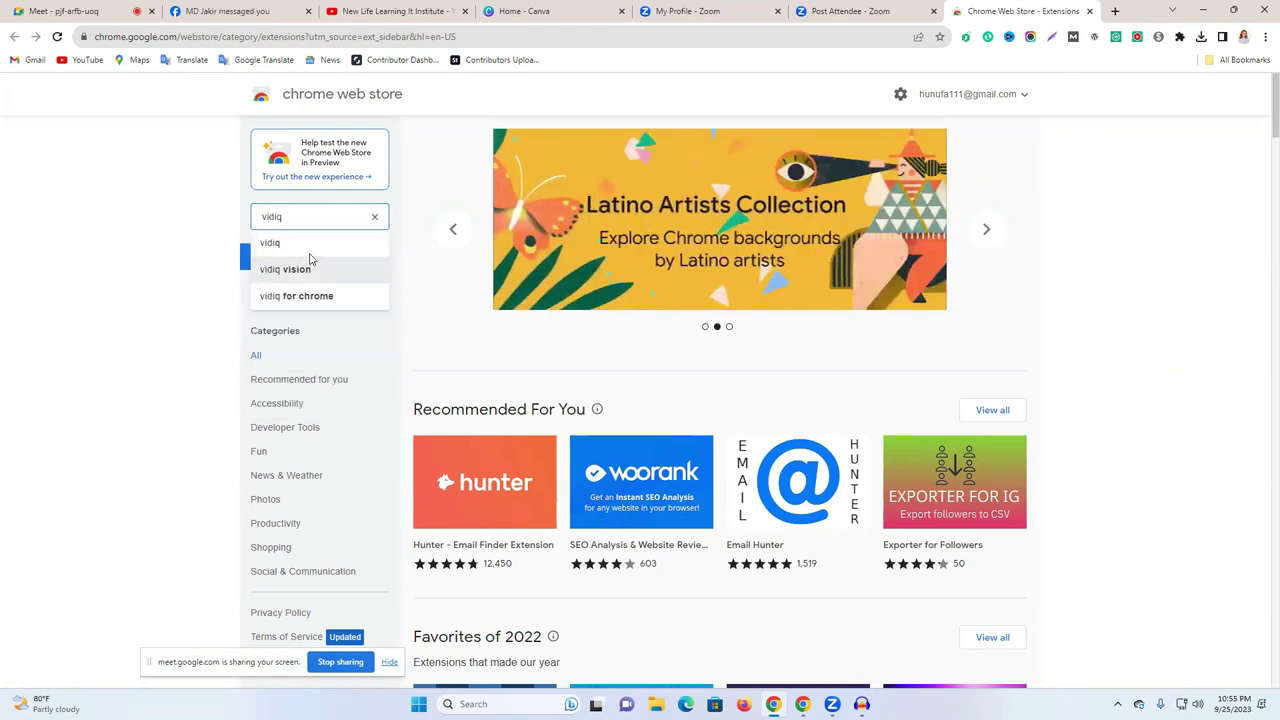
click(308, 268)
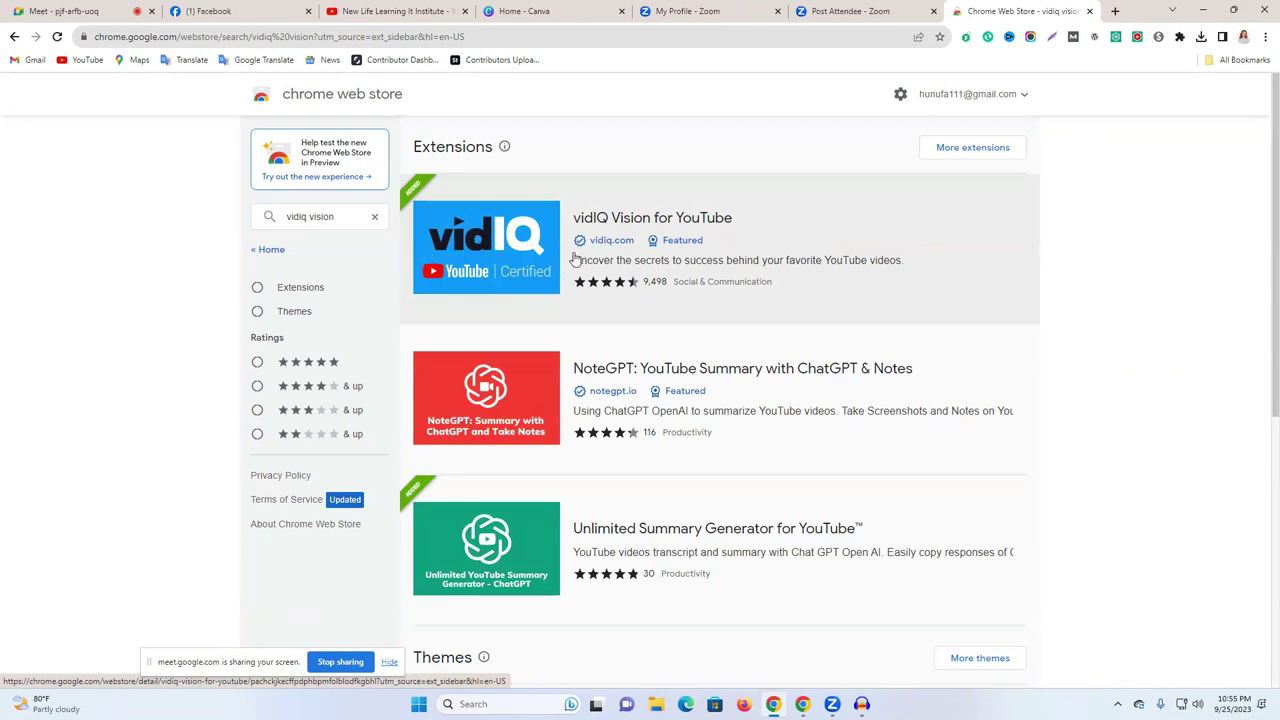
click(675, 250)
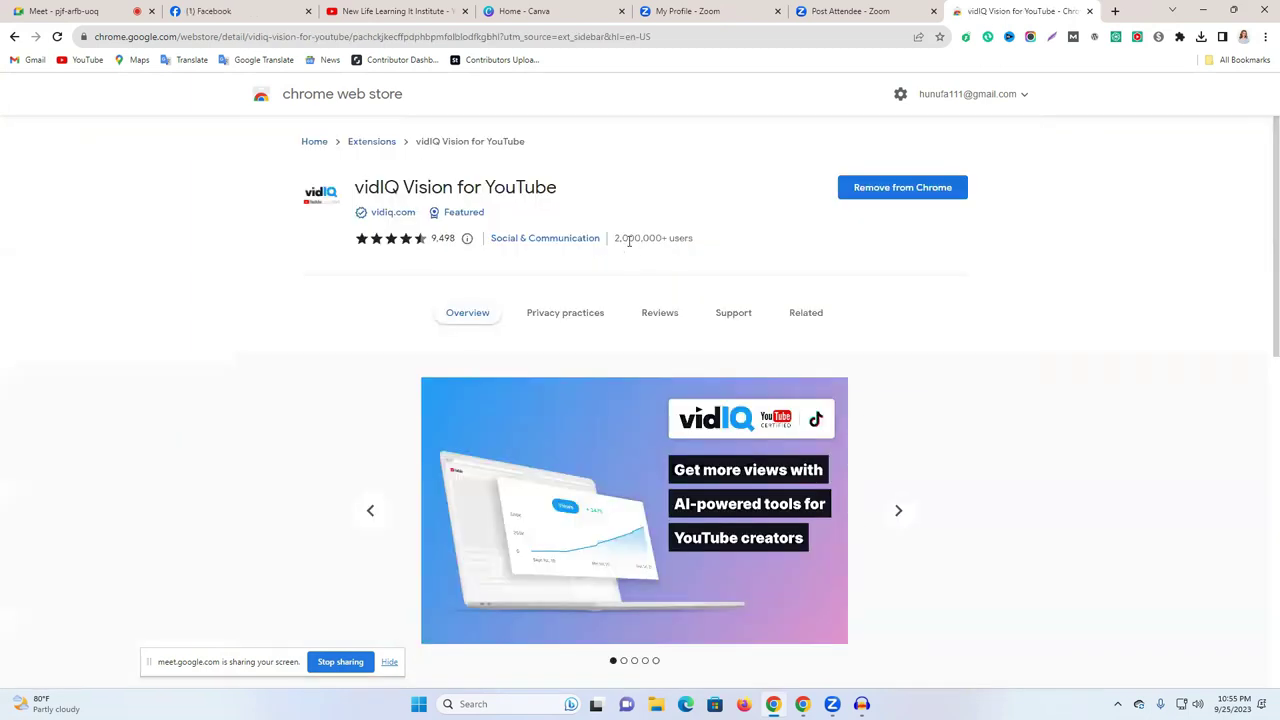
- Check vidIQ Vision's 2,000,000+ users count, scroll the listing, then go back
drag(615, 238, 709, 240)
click(778, 240)
scroll(483, 420, down, 10)
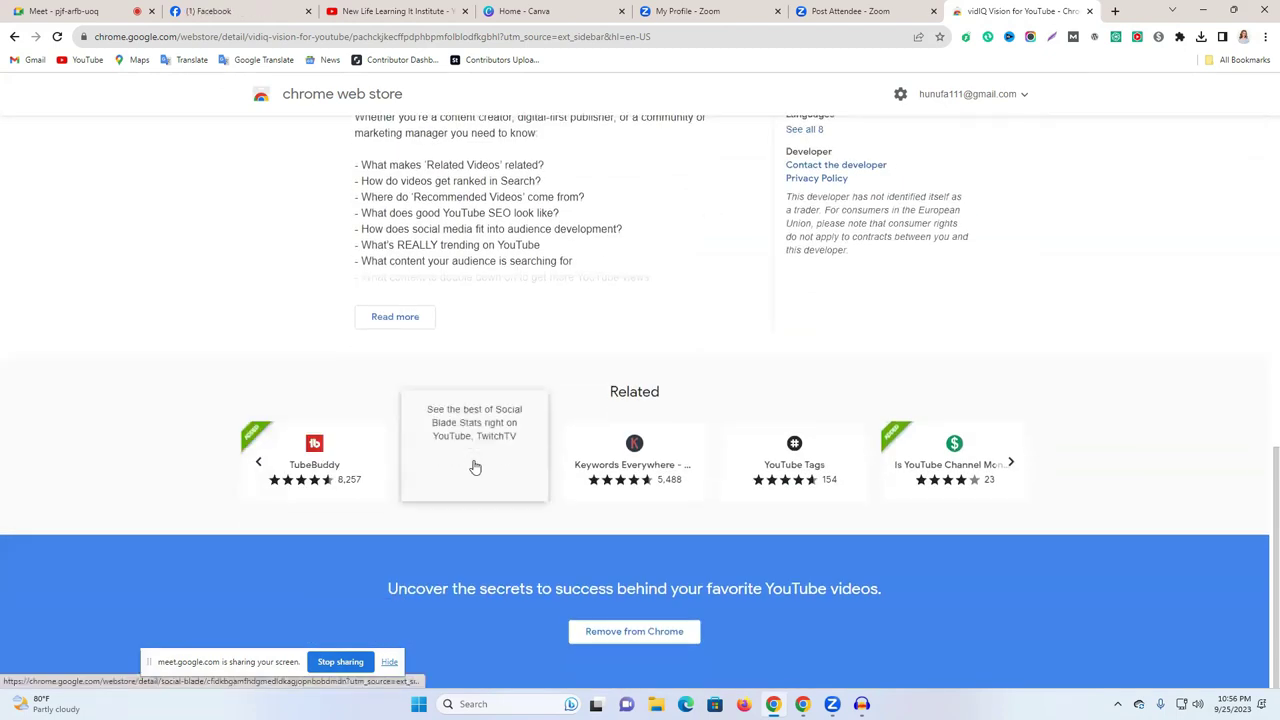
key(alt+Left)
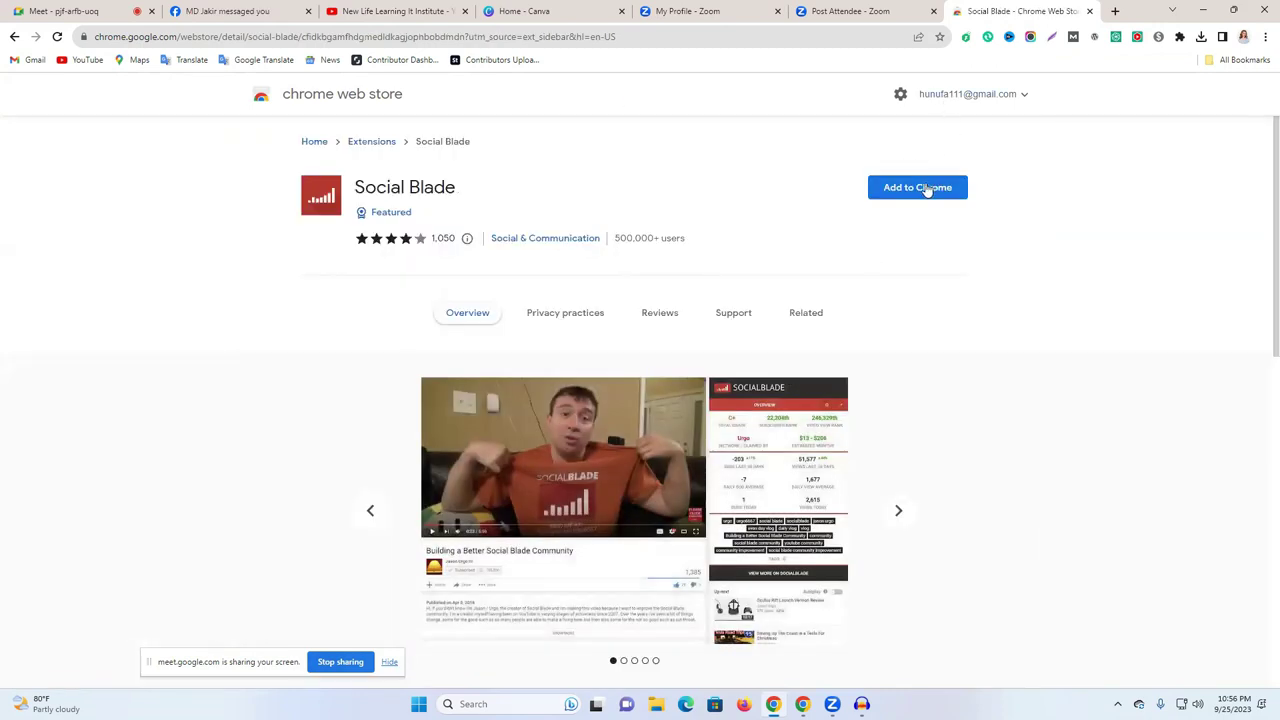
- Add the Social Blade extension to Chrome
click(902, 197)
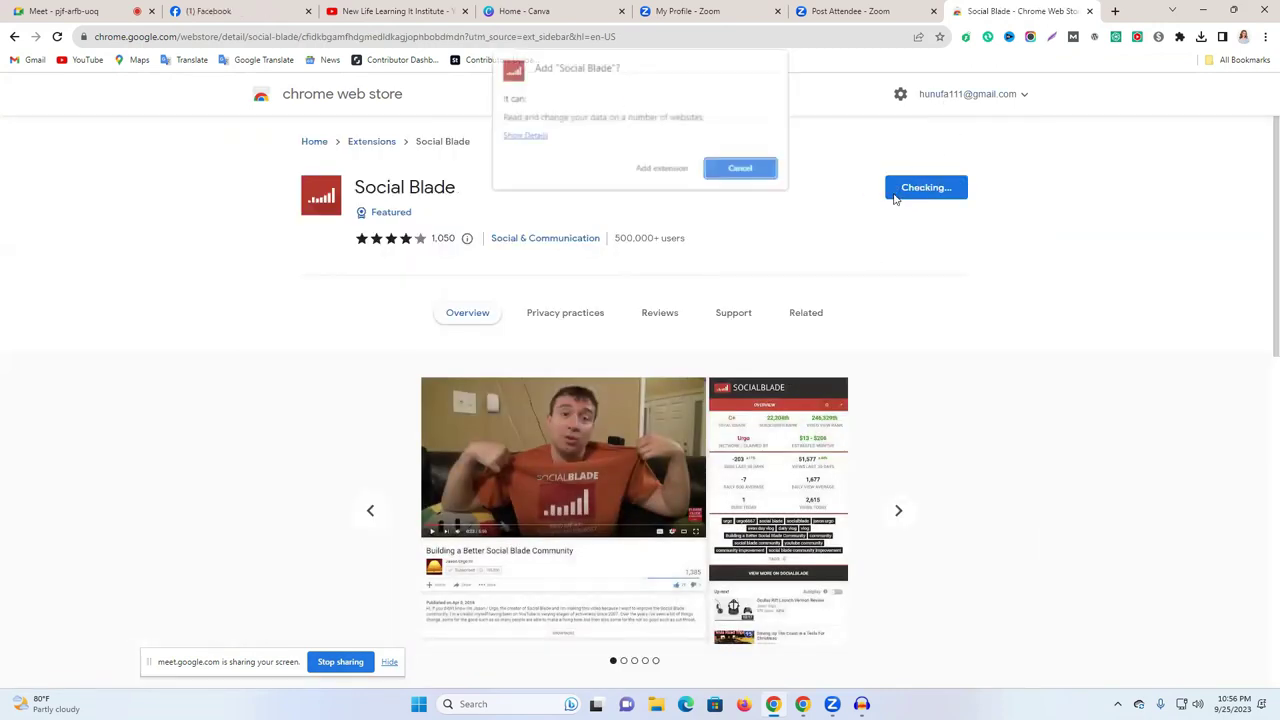
click(662, 172)
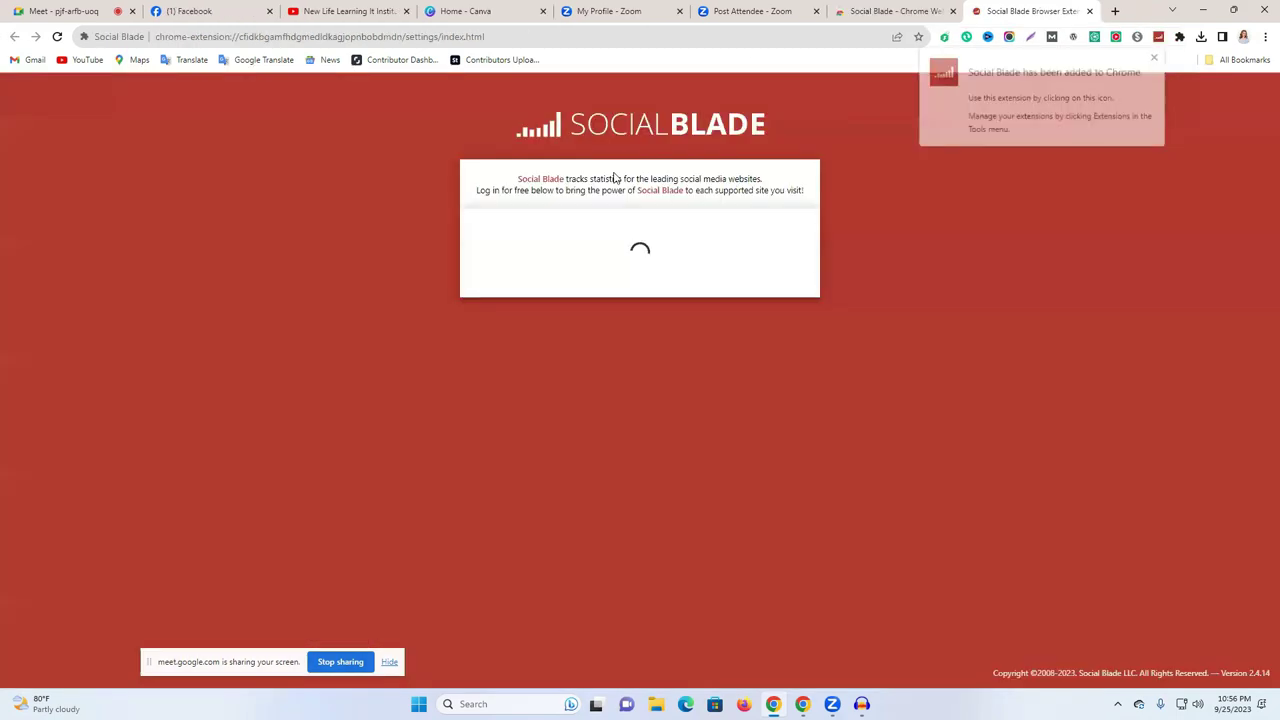
click(1157, 55)
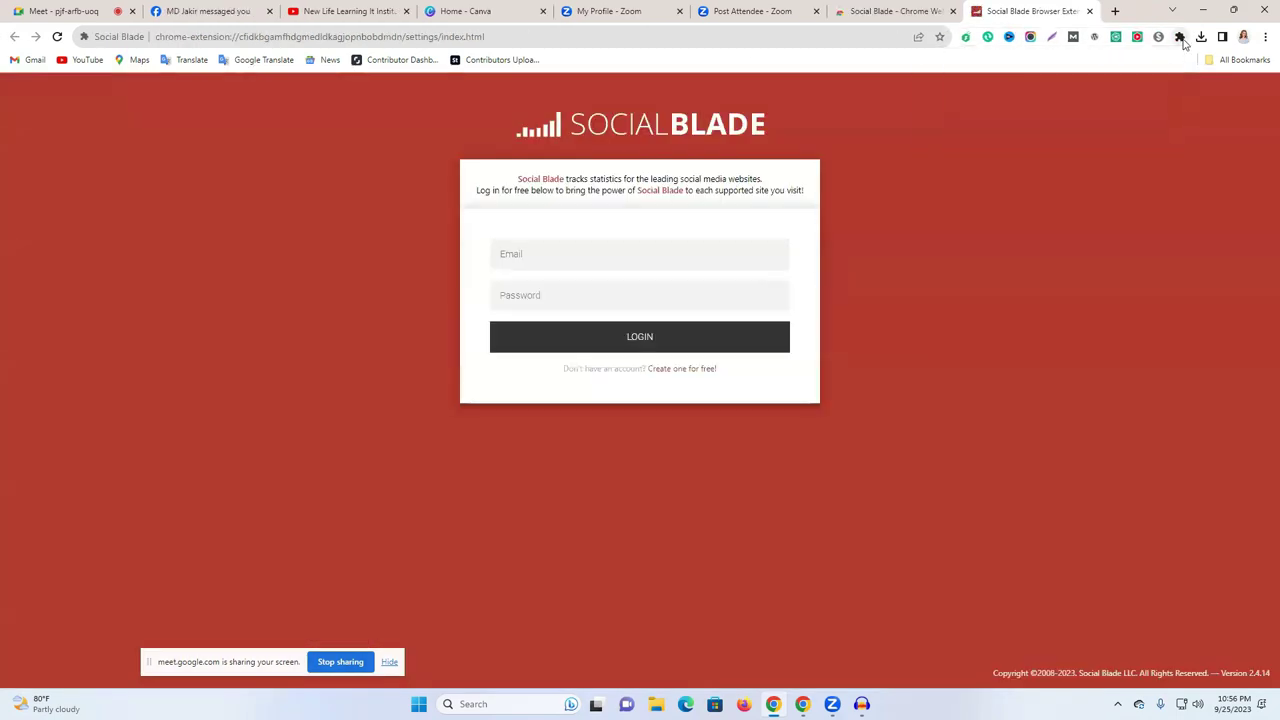
- Pin vidIQ Vision for YouTube in the extensions toolbar
click(1179, 36)
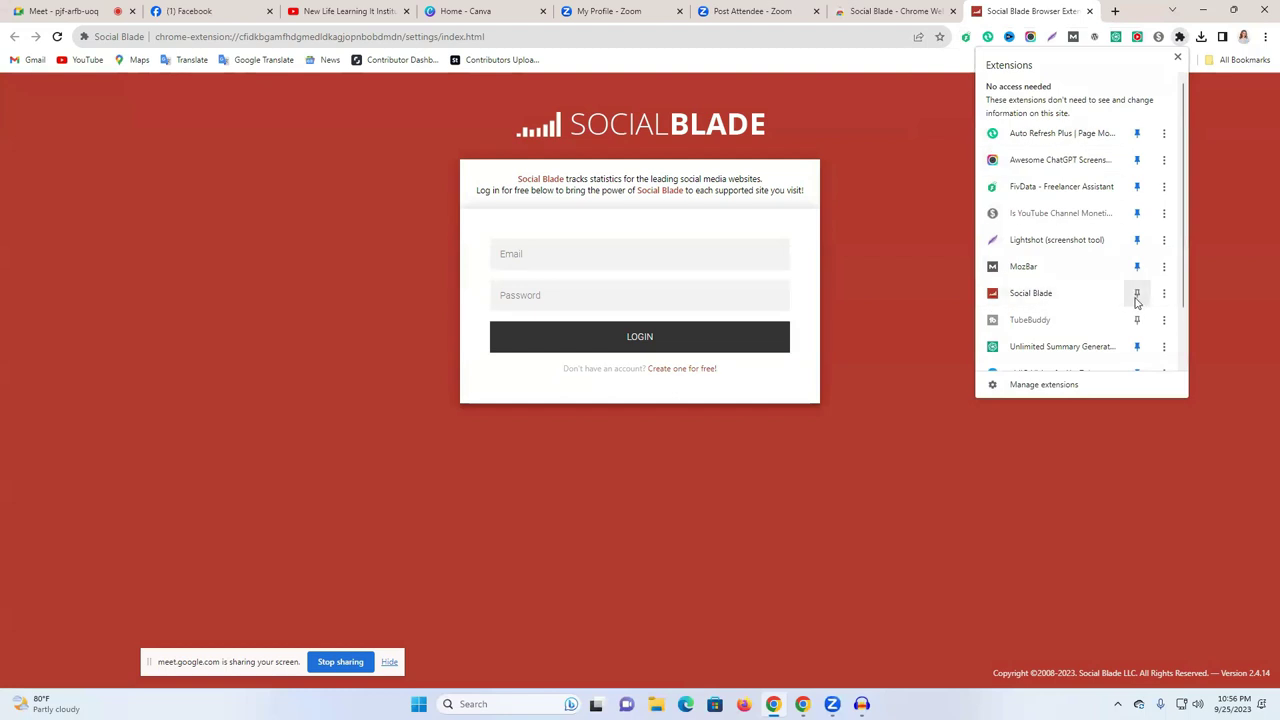
scroll(1065, 250, down, 2)
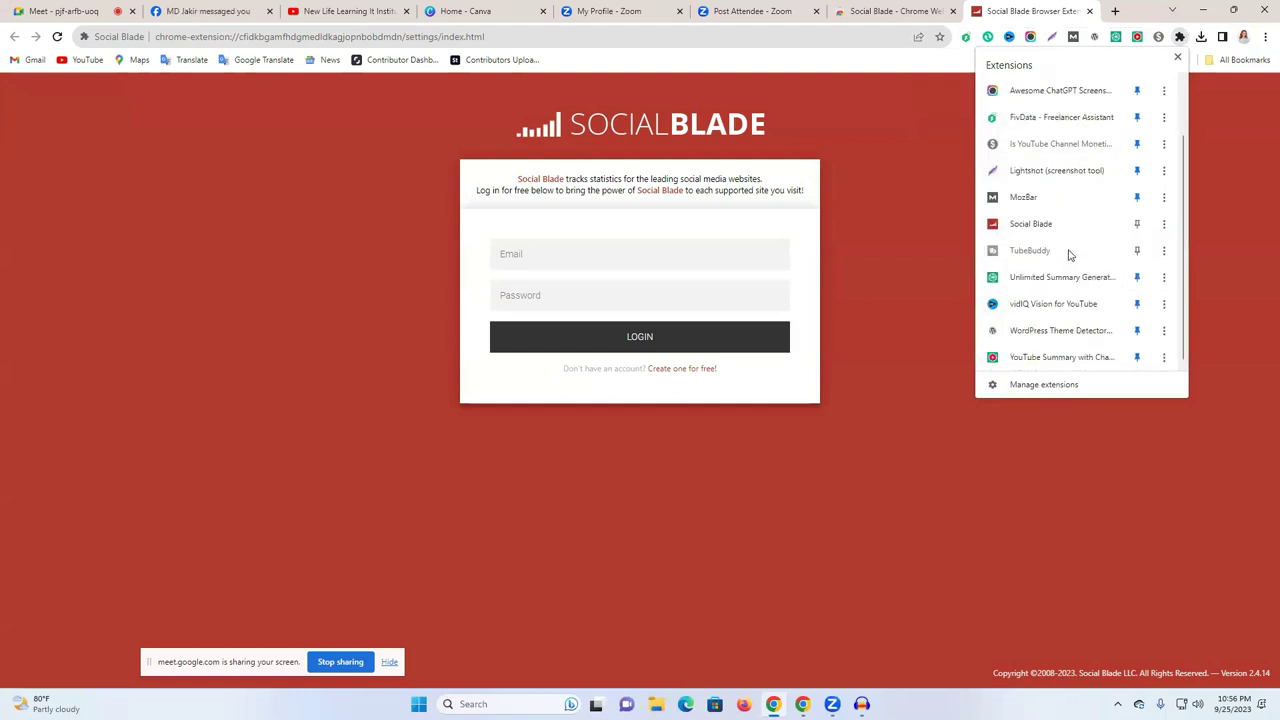
click(1137, 306)
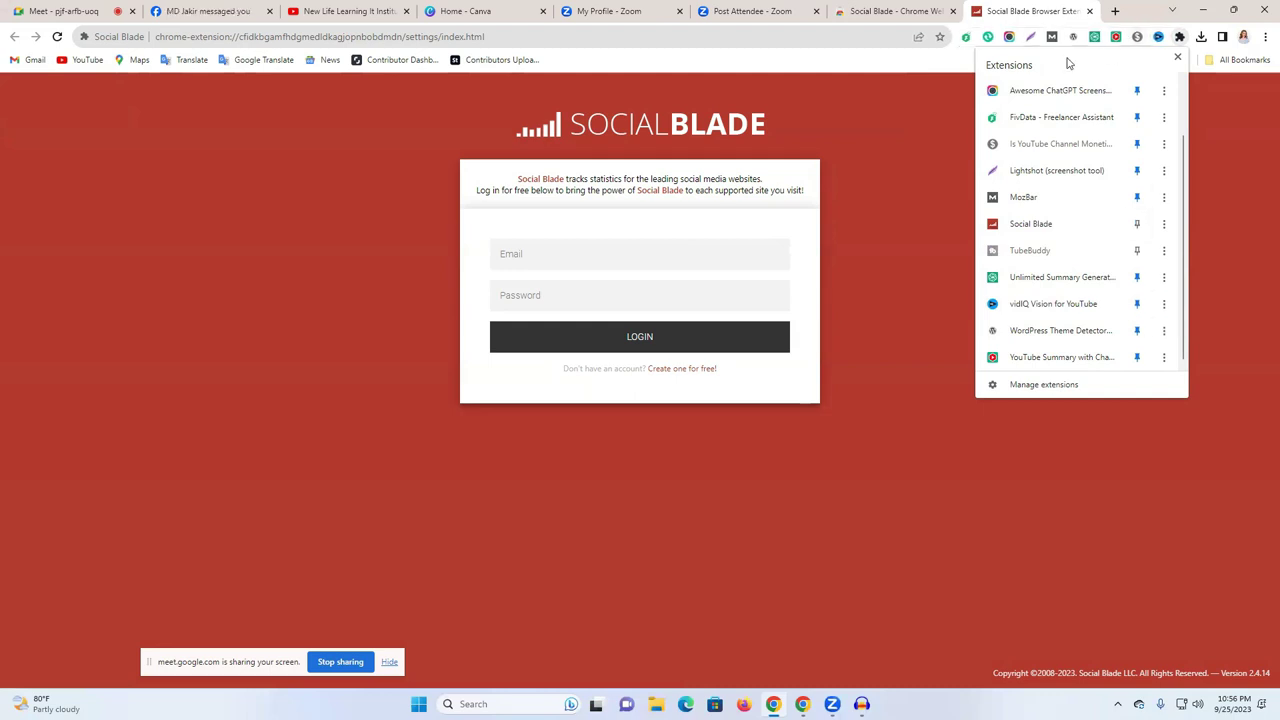
scroll(1163, 90, up, 1)
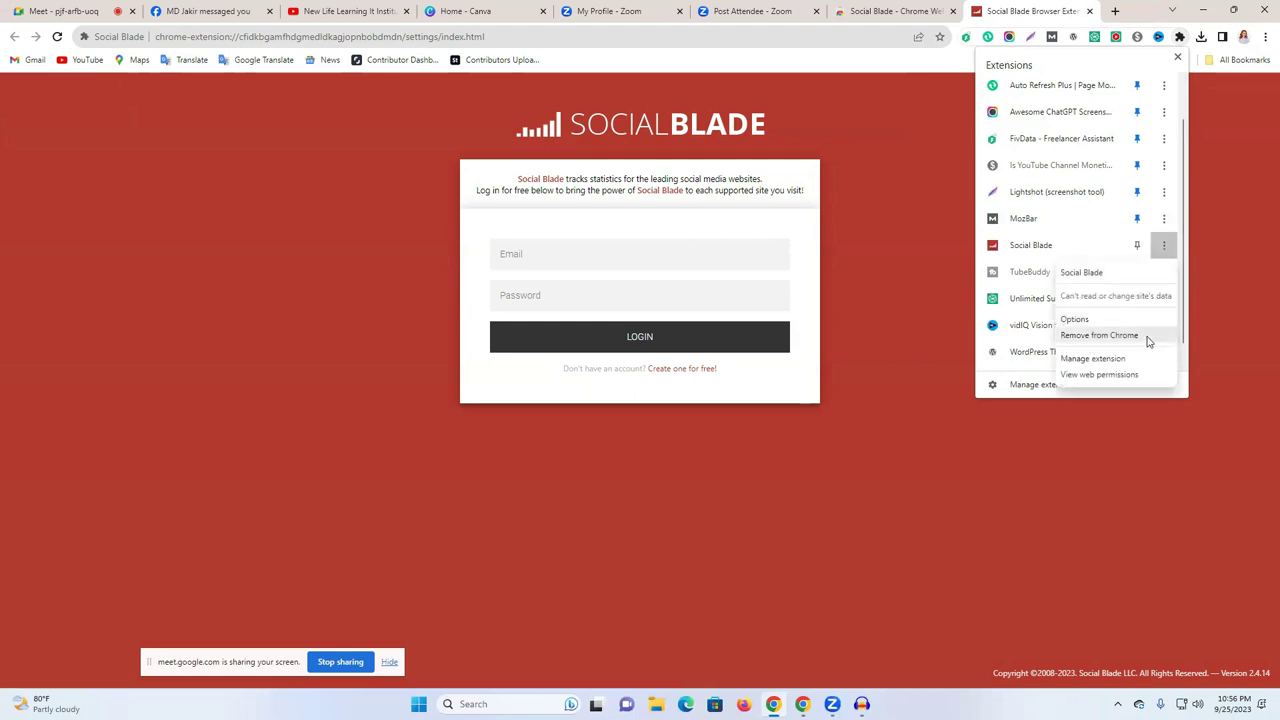
- Uninstall the Social Blade extension from Chrome
click(1150, 336)
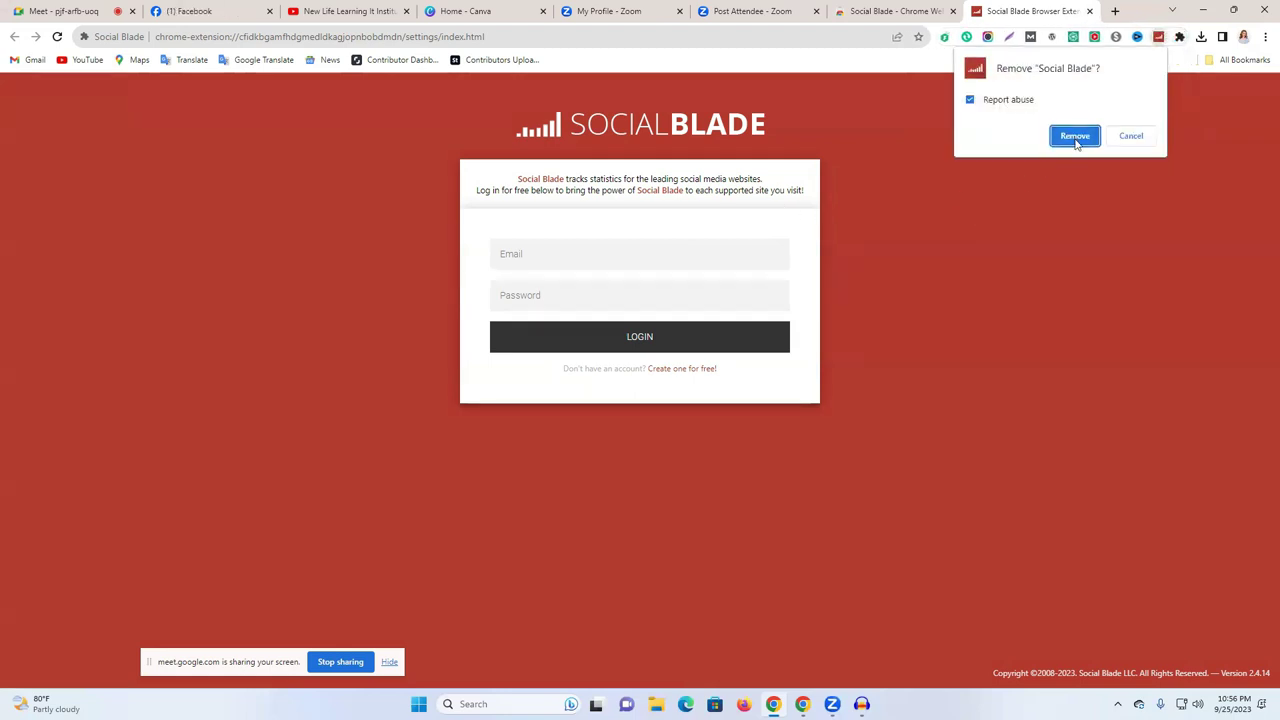
click(1075, 137)
click(1091, 11)
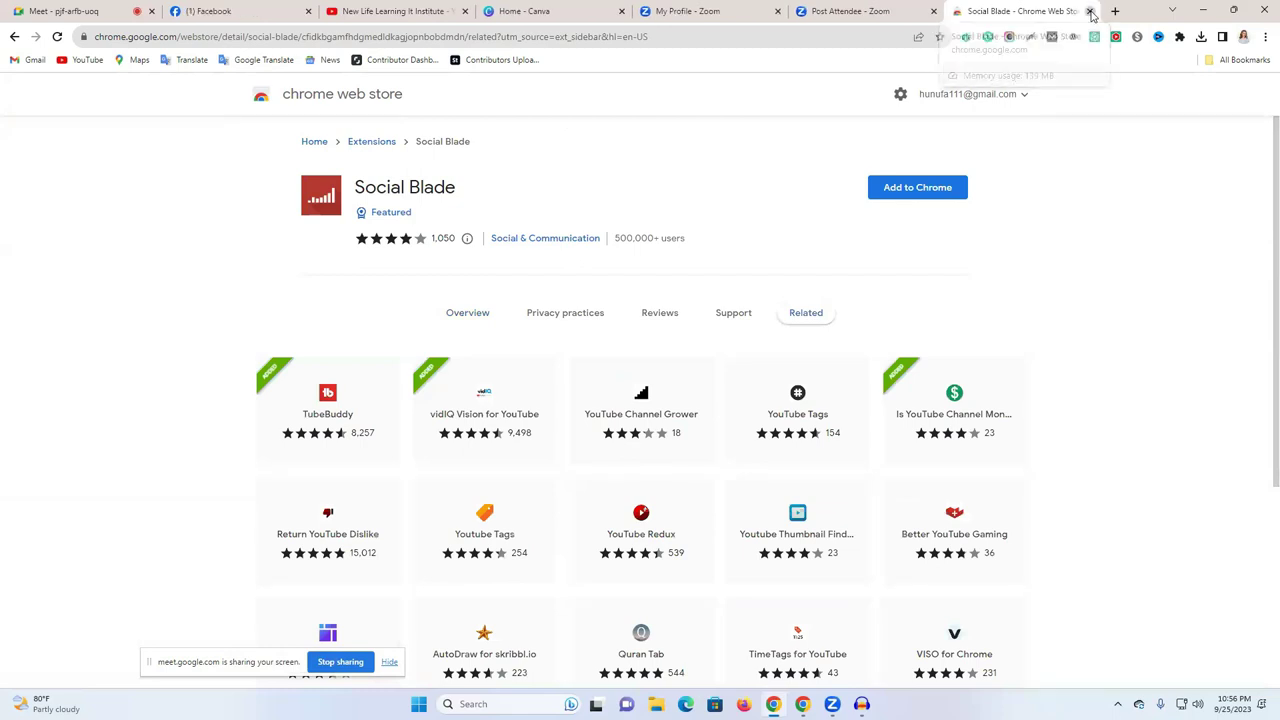
- Close the Social Blade store and Zoom attendee tabs, leaving a new blank tab
click(1091, 11)
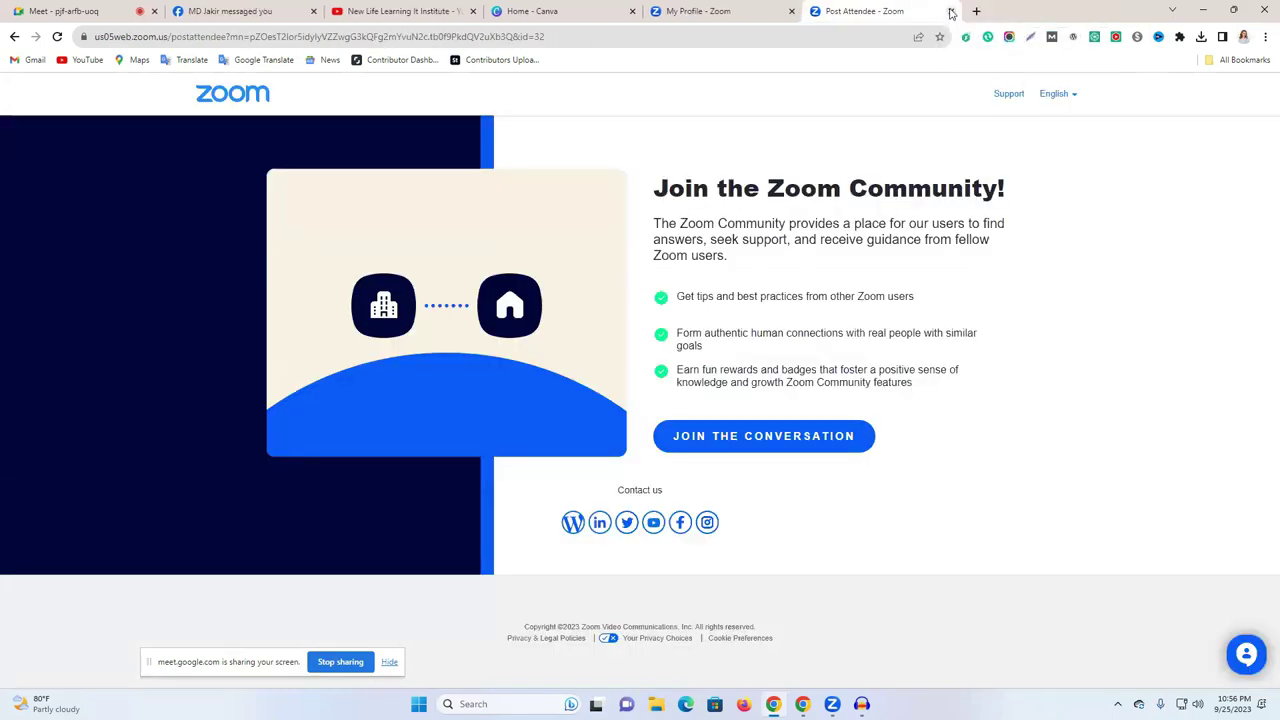
click(951, 11)
click(815, 11)
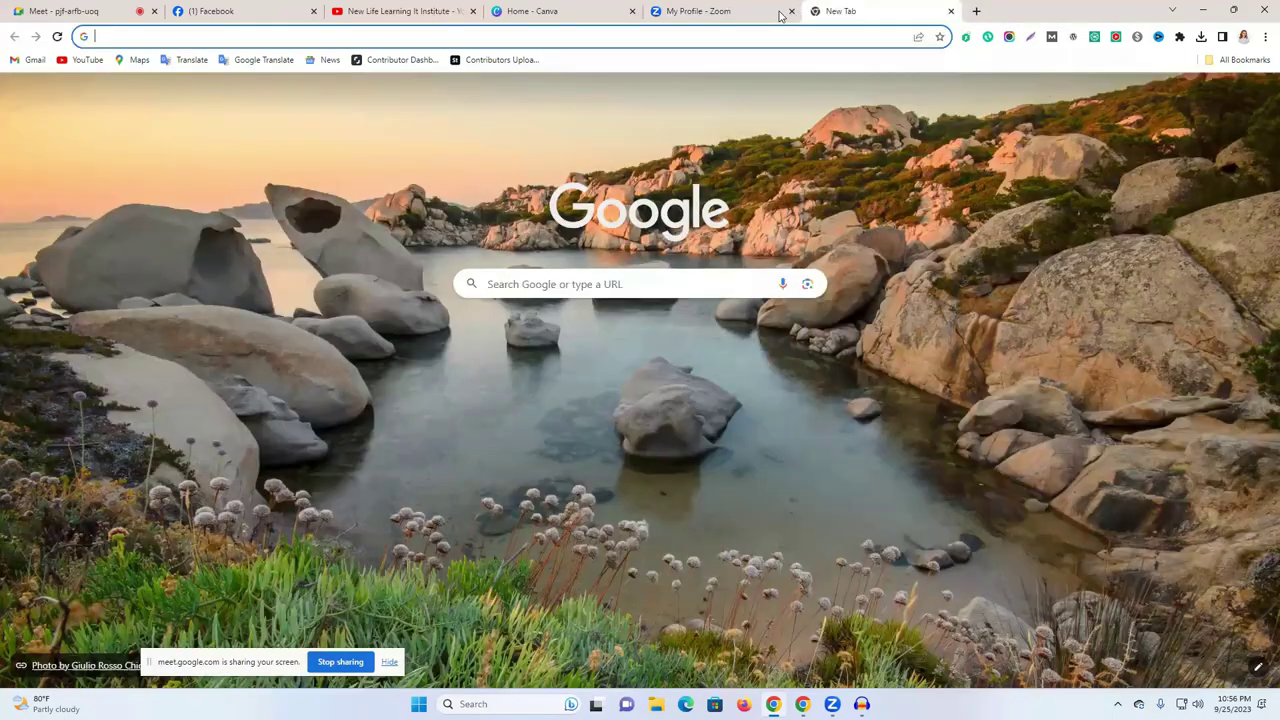
- Close the Zoom profile tab and visit vidiq.com, then return to the new tab
click(695, 36)
click(791, 11)
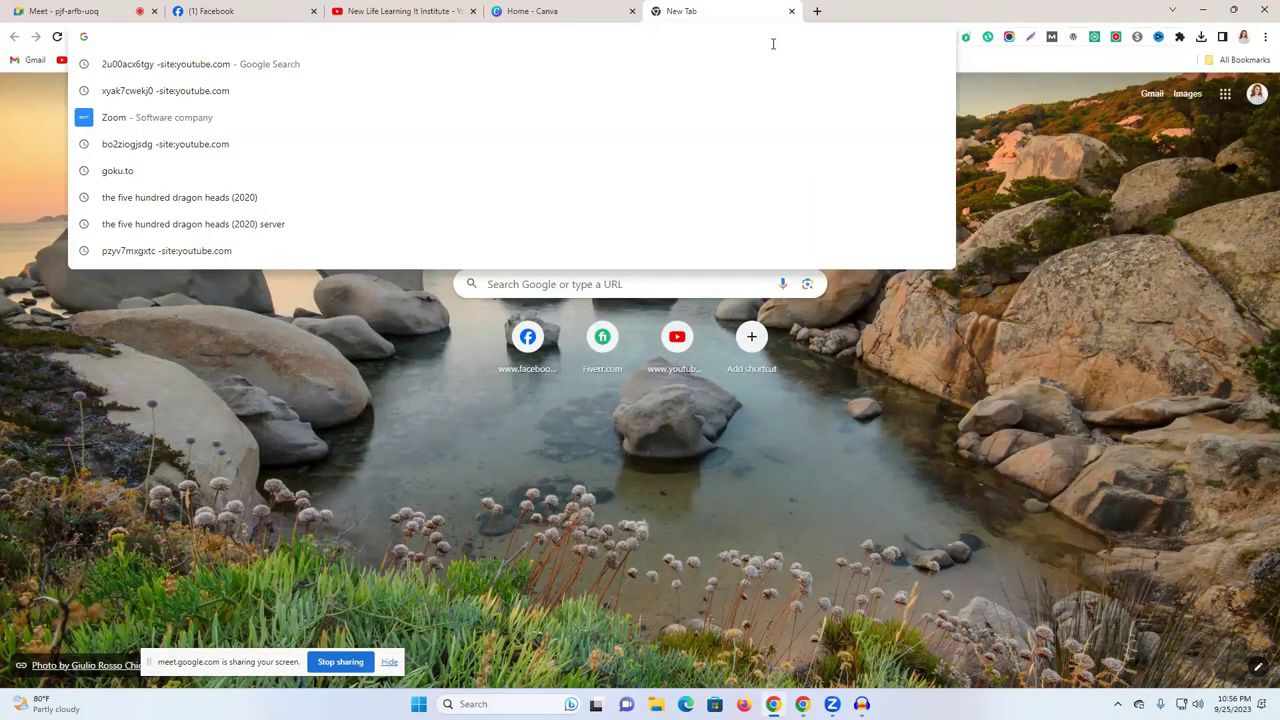
text(v)
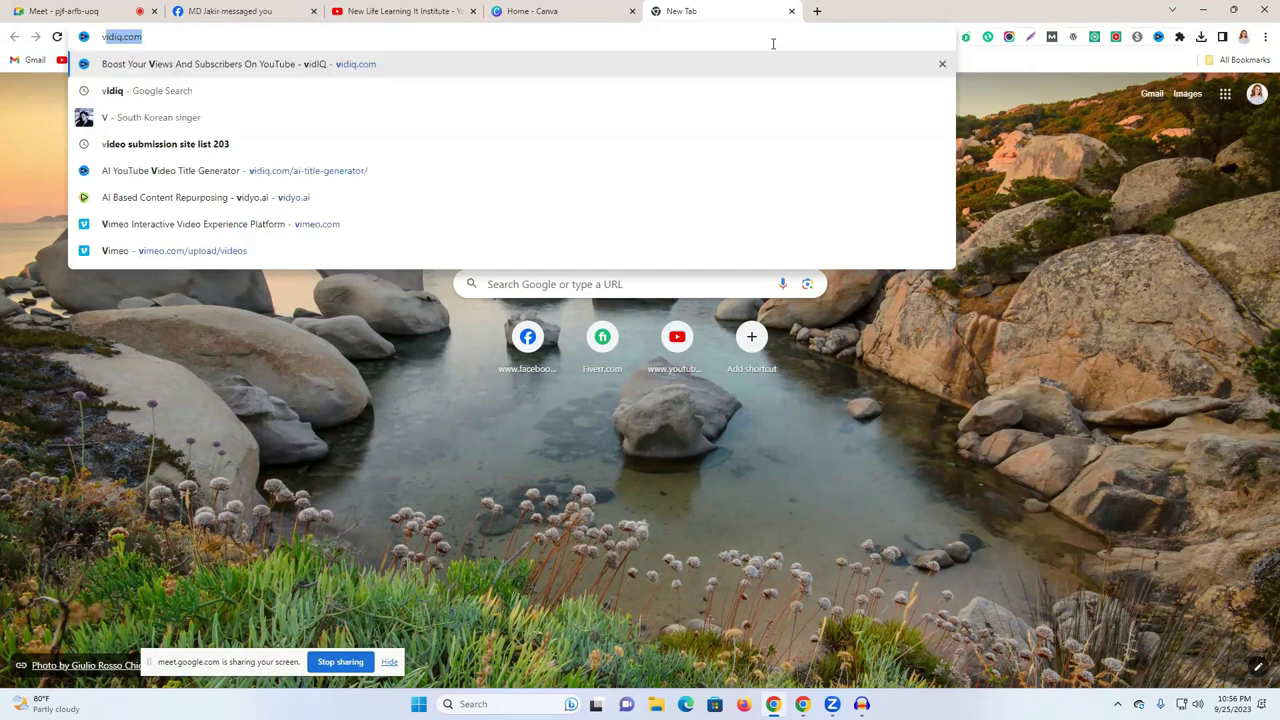
text(idiq)
key(Return)
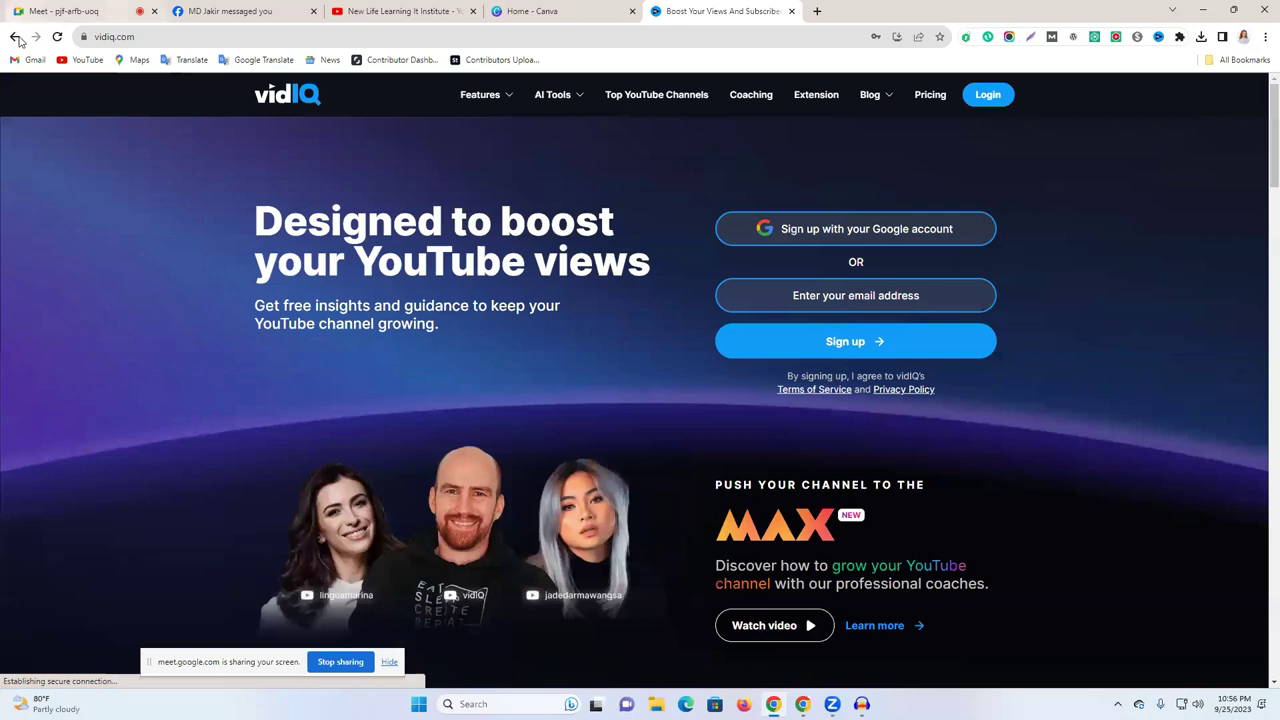
click(14, 36)
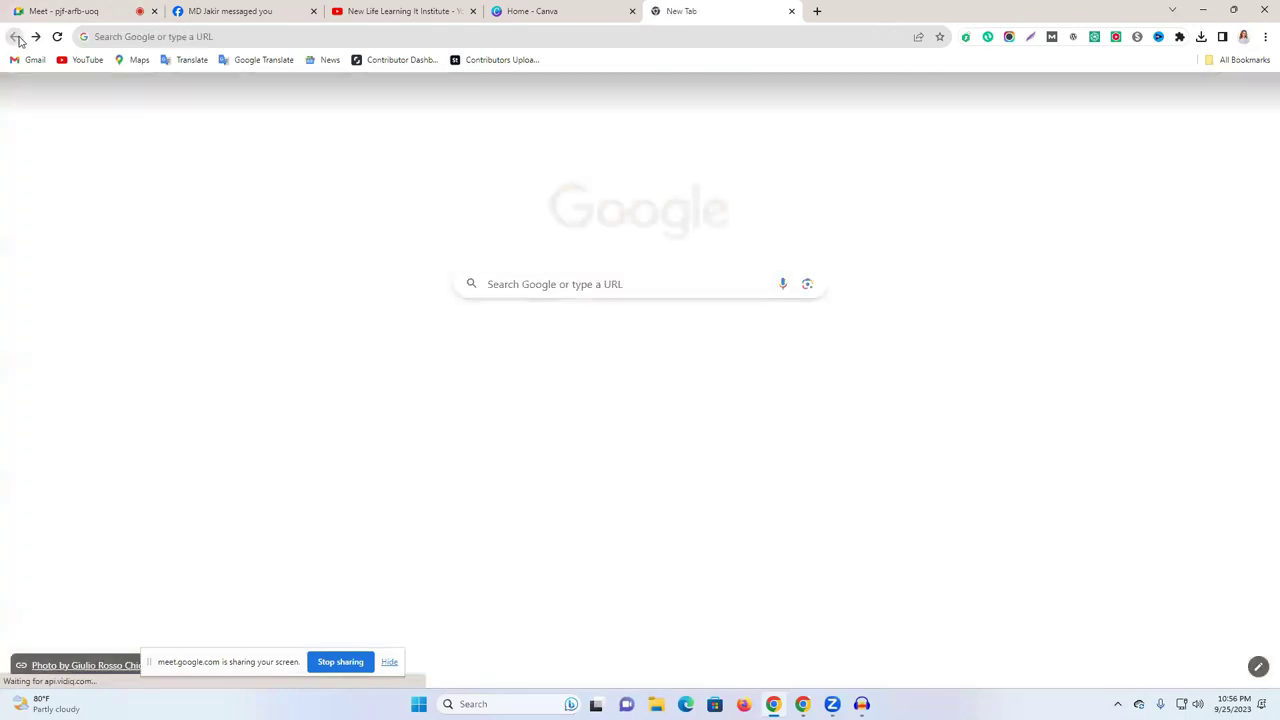
- Search Google for 'vidiq' without the .com autocomplete and scroll the results
click(198, 37)
text(v)
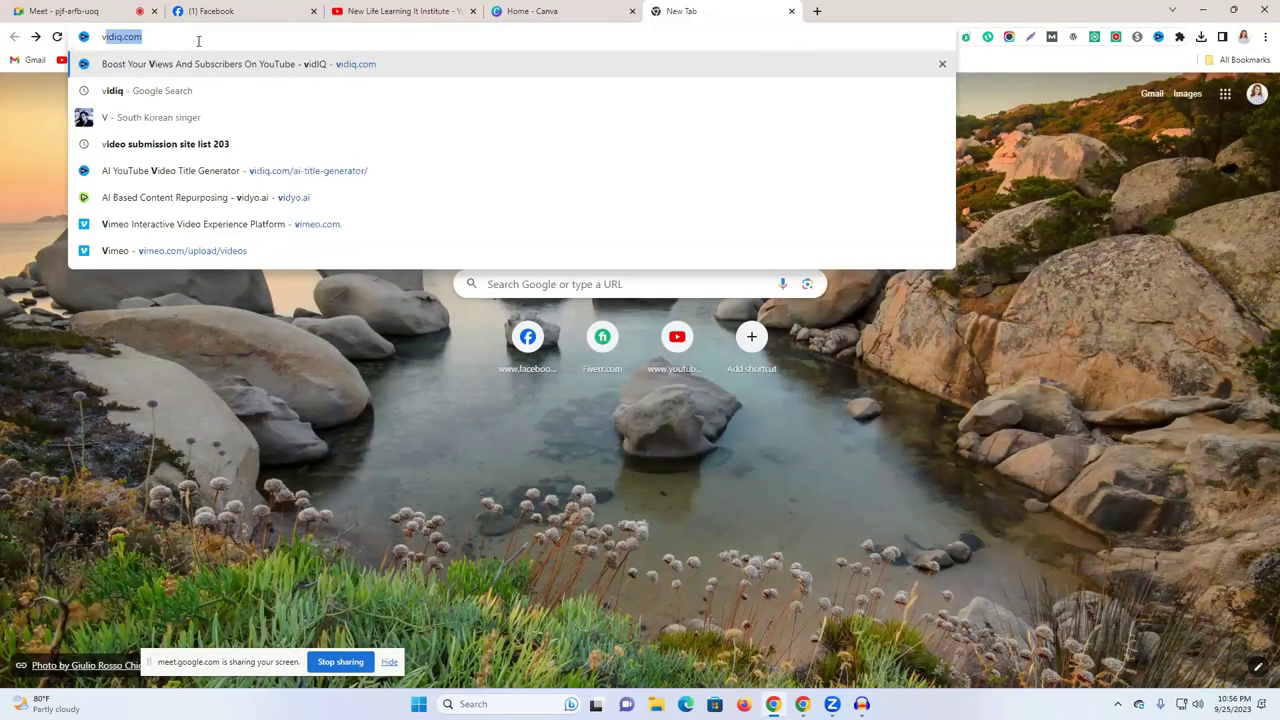
text(i)
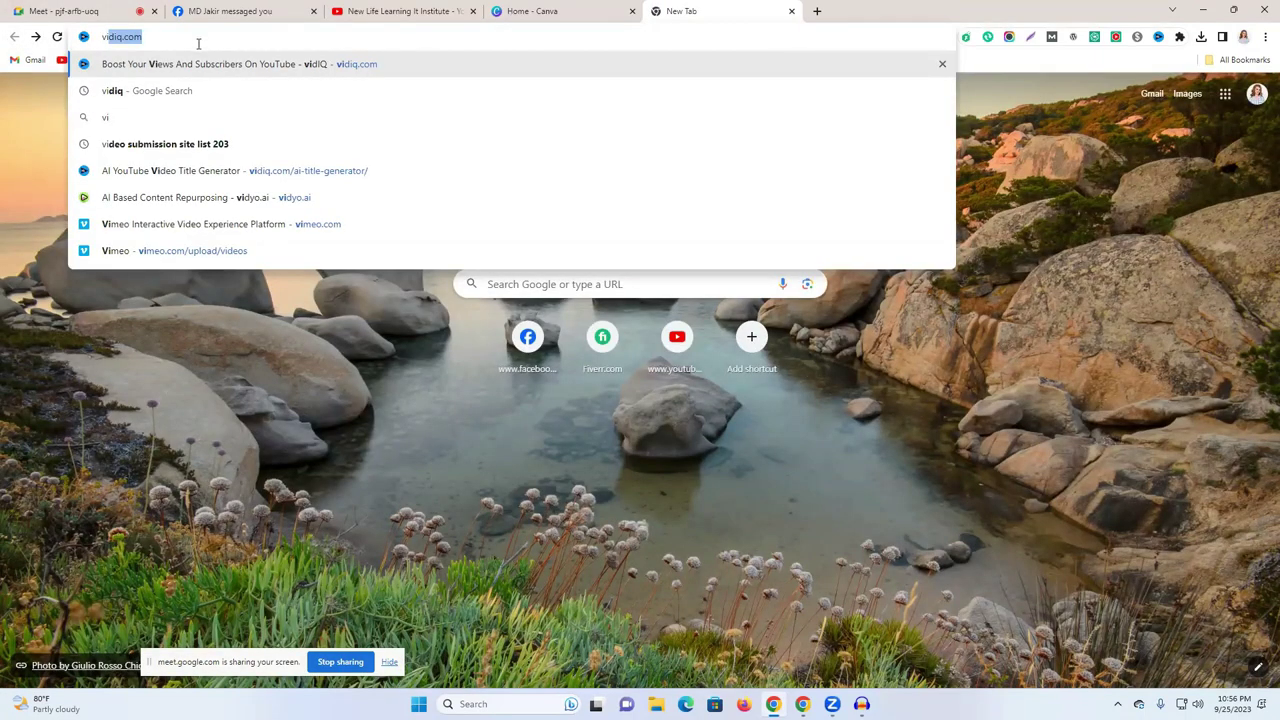
text(diq)
key(BackSpace)
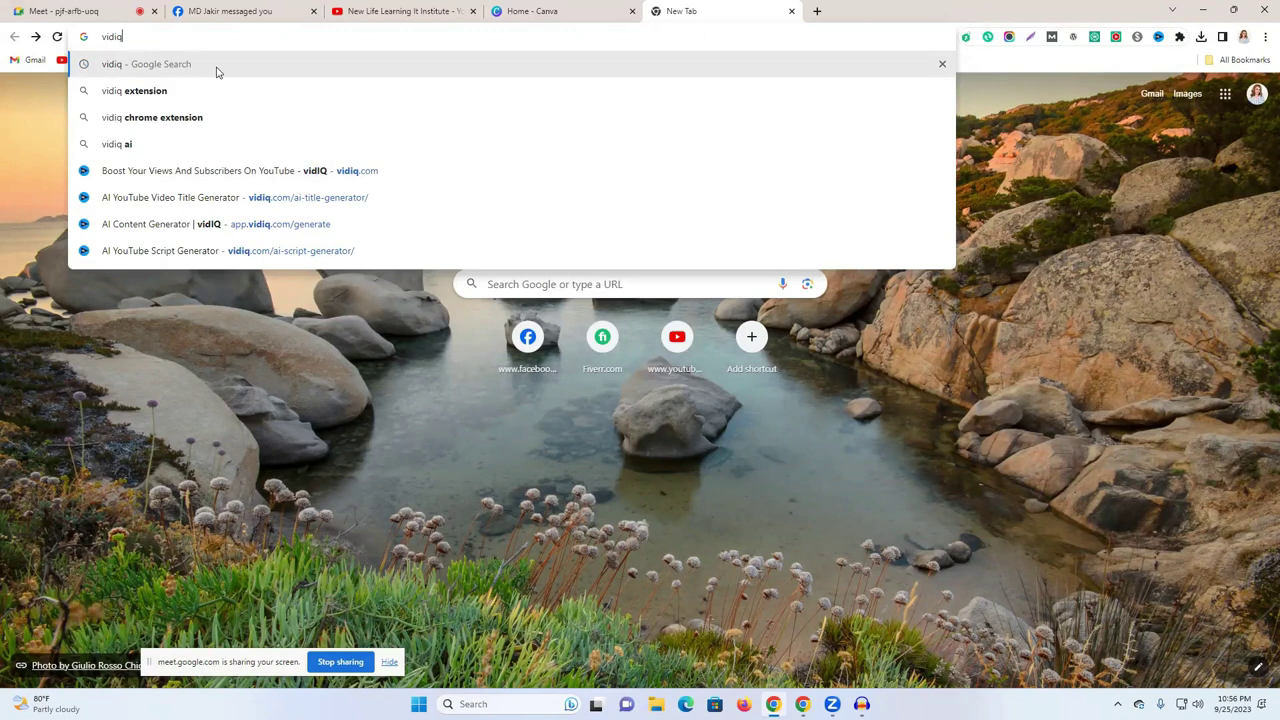
key(Return)
scroll(843, 314, down, 4)
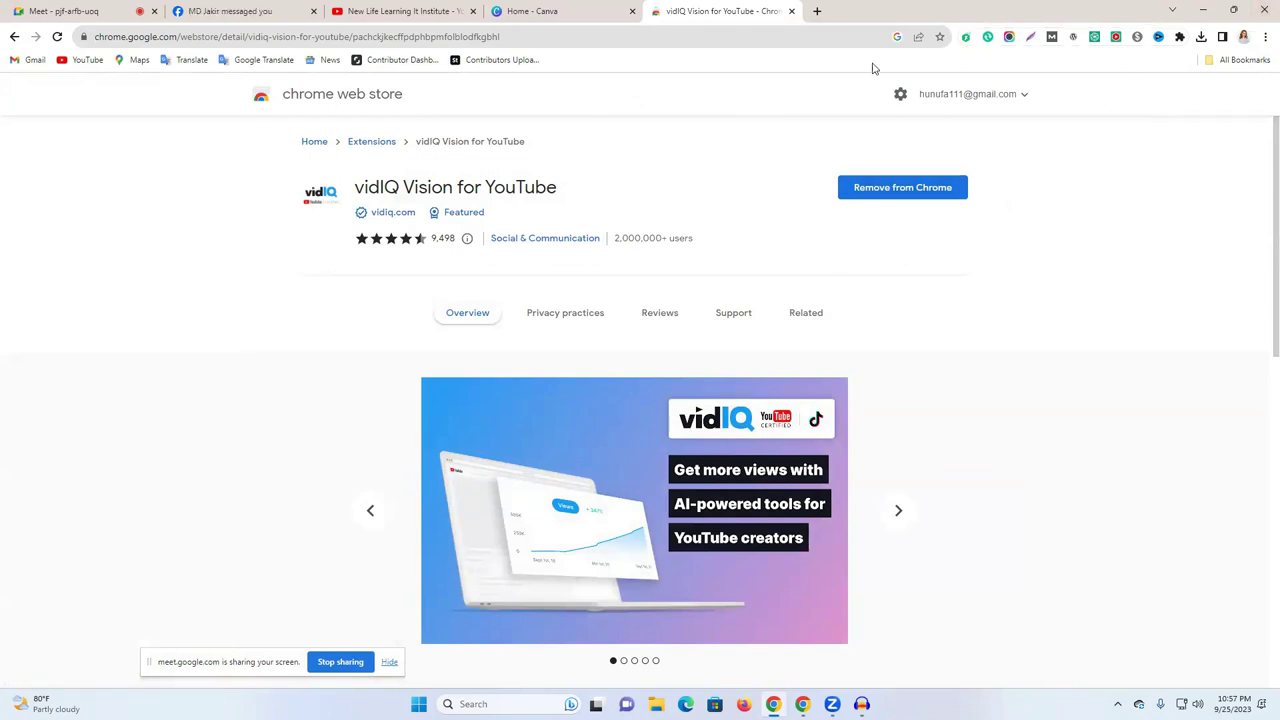
- Search the Chrome Web Store for 'keyword evrywhore', then retry with just 'keyword'
click(310, 102)
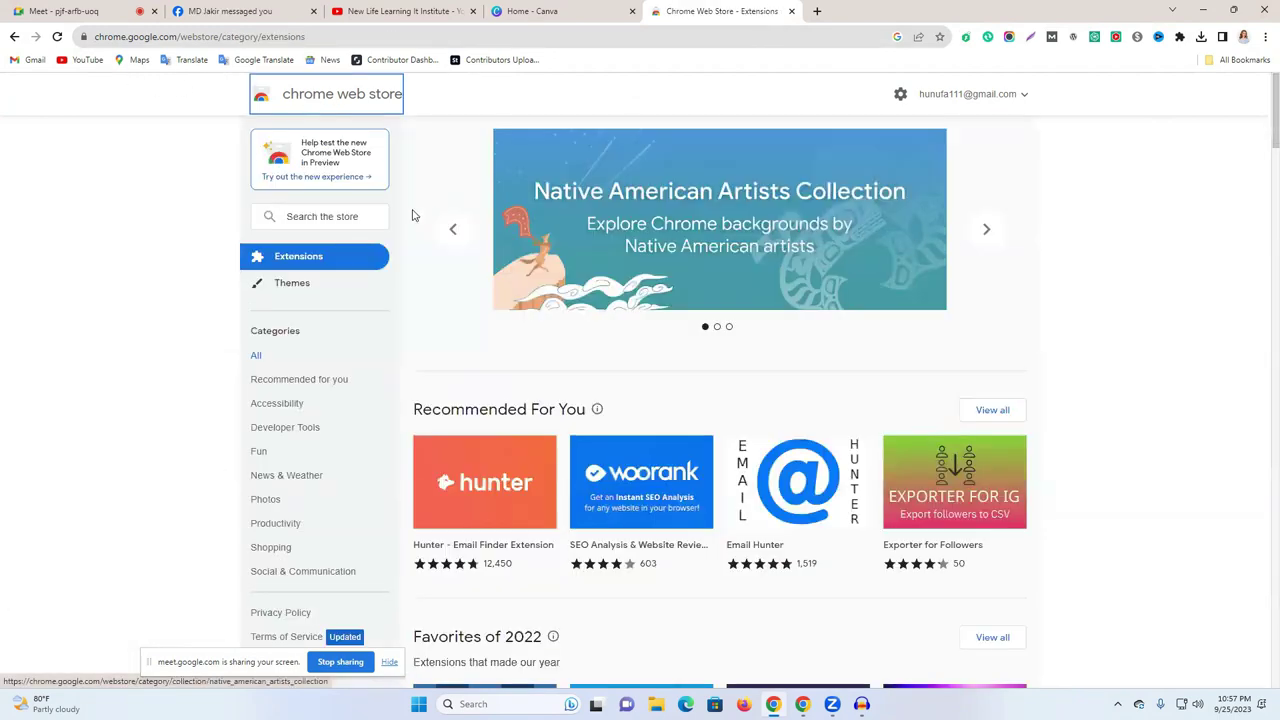
click(348, 217)
text(k)
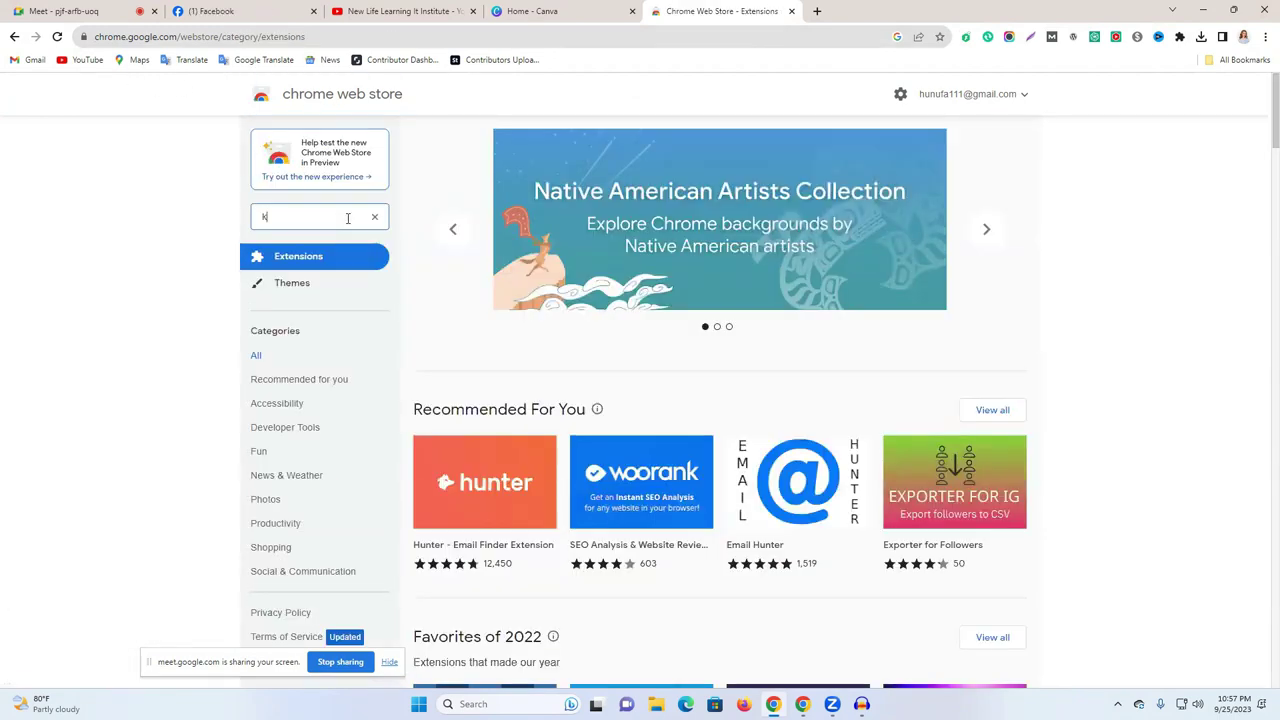
text(eyw)
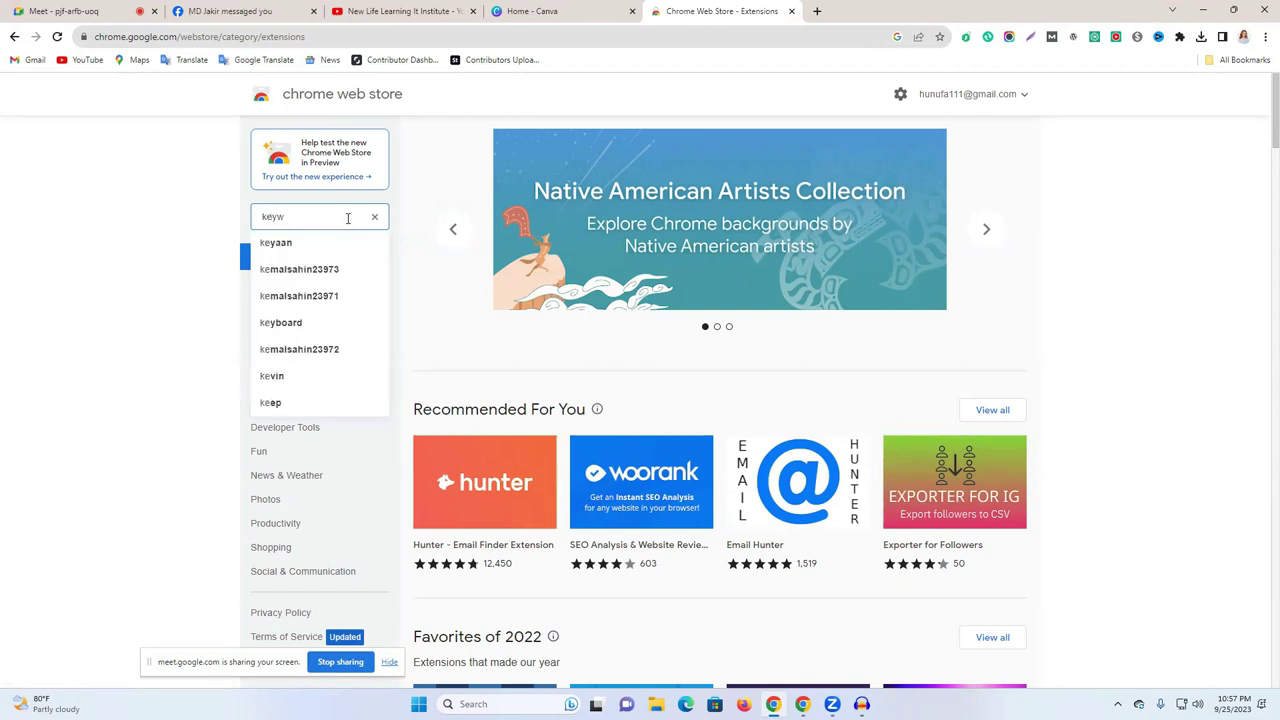
text(ord )
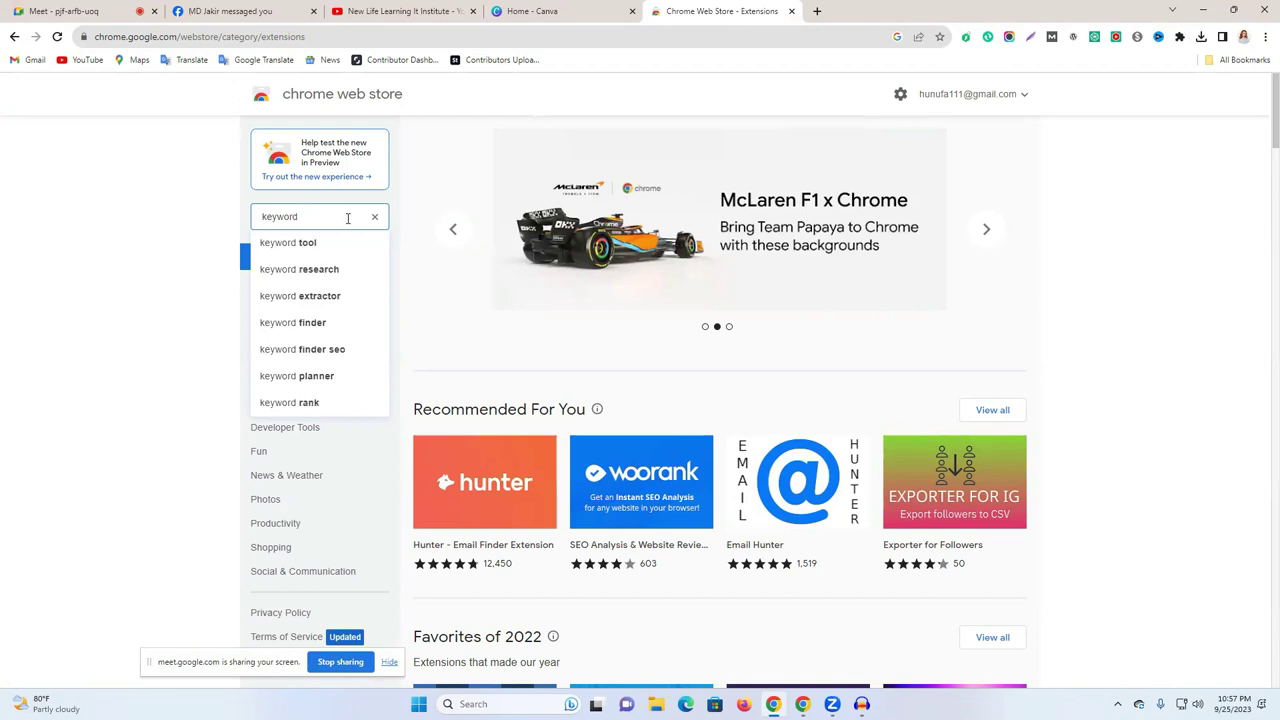
text(ev)
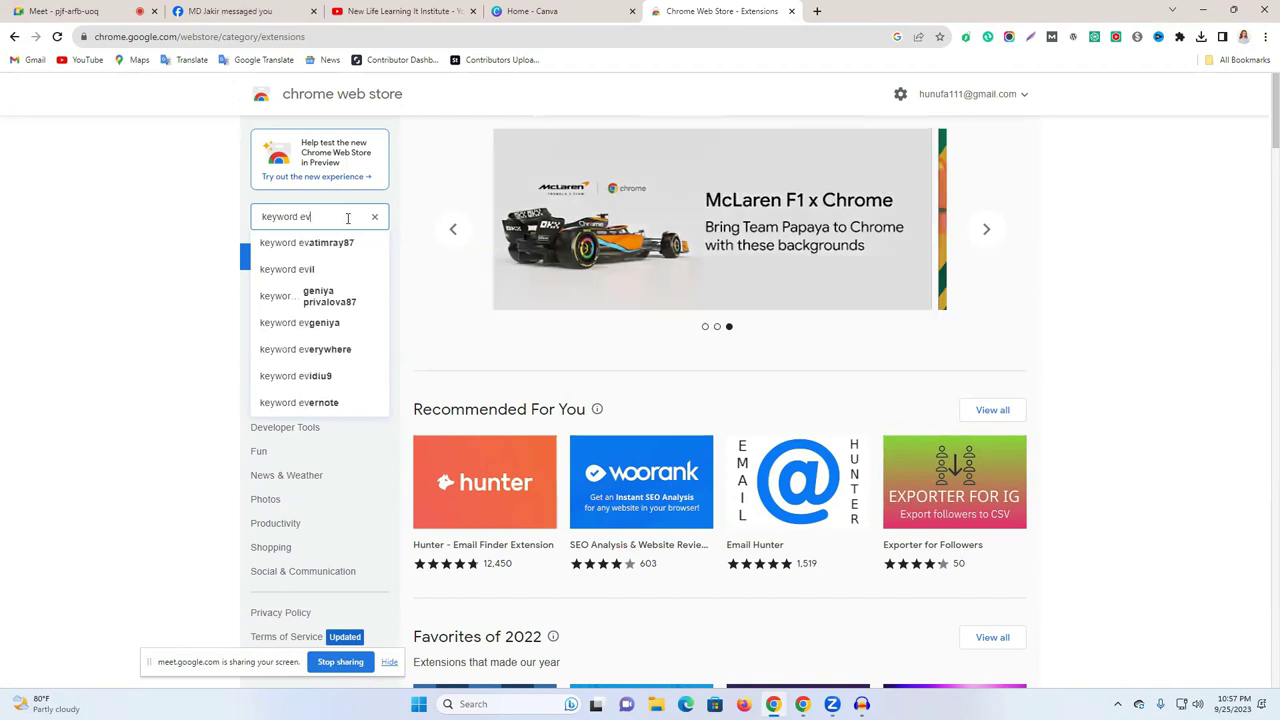
text(ry)
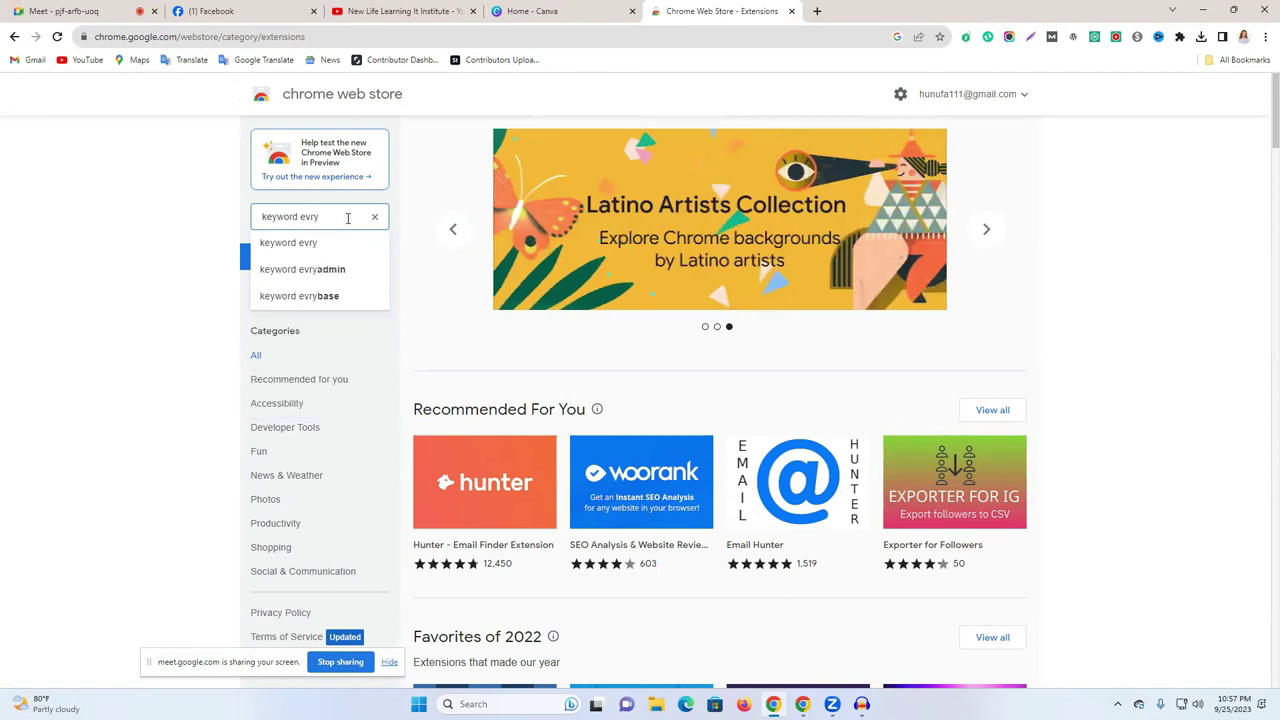
text(wh)
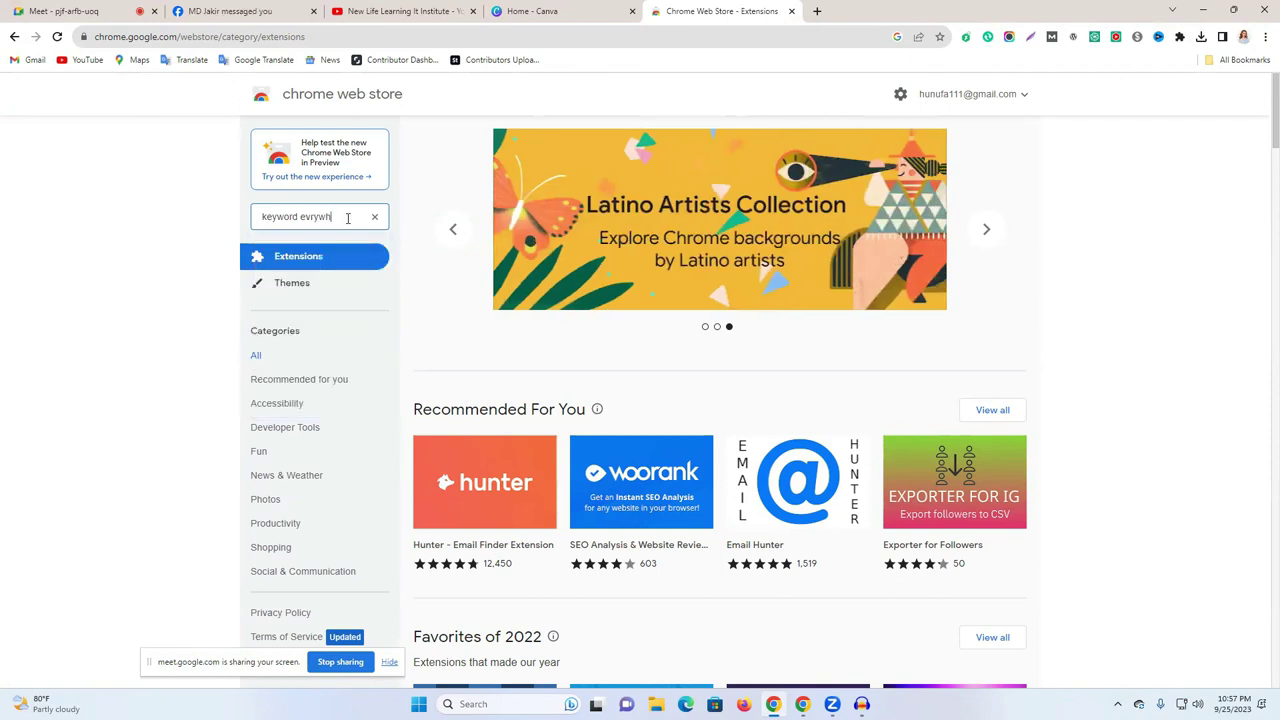
text(ore)
key(Return)
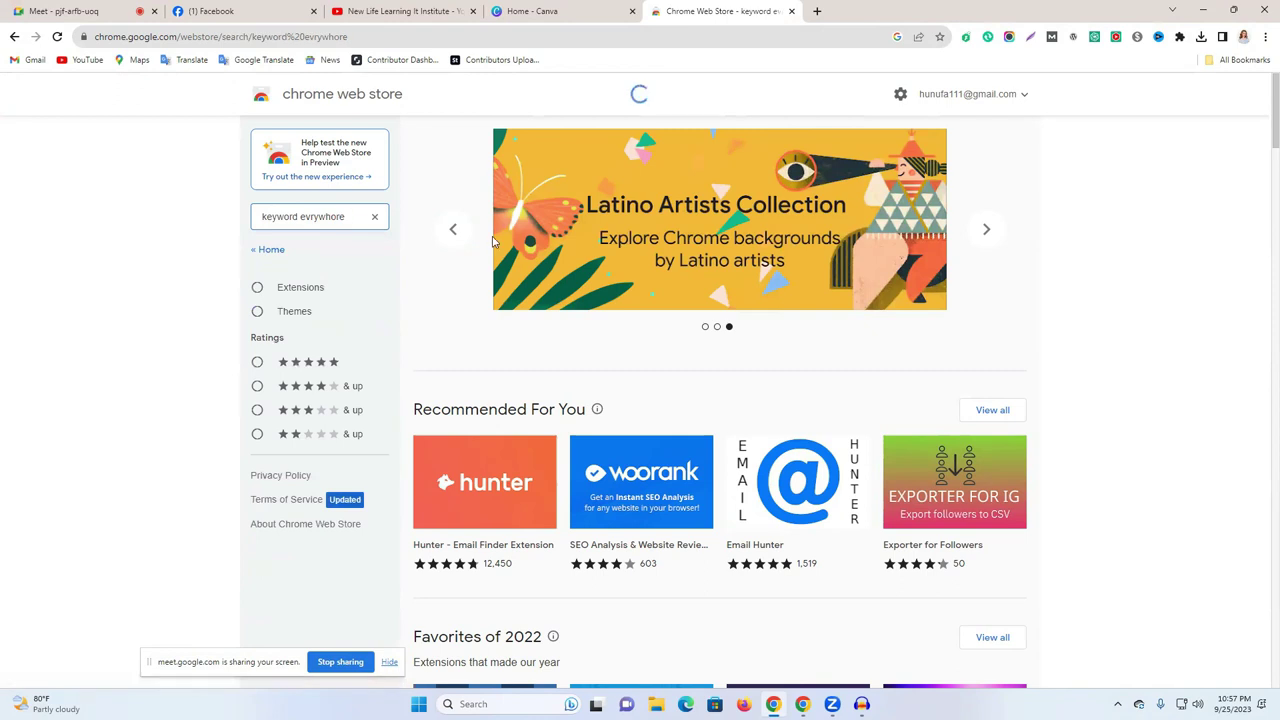
double_click(324, 216)
key(BackSpace)
key(Return)
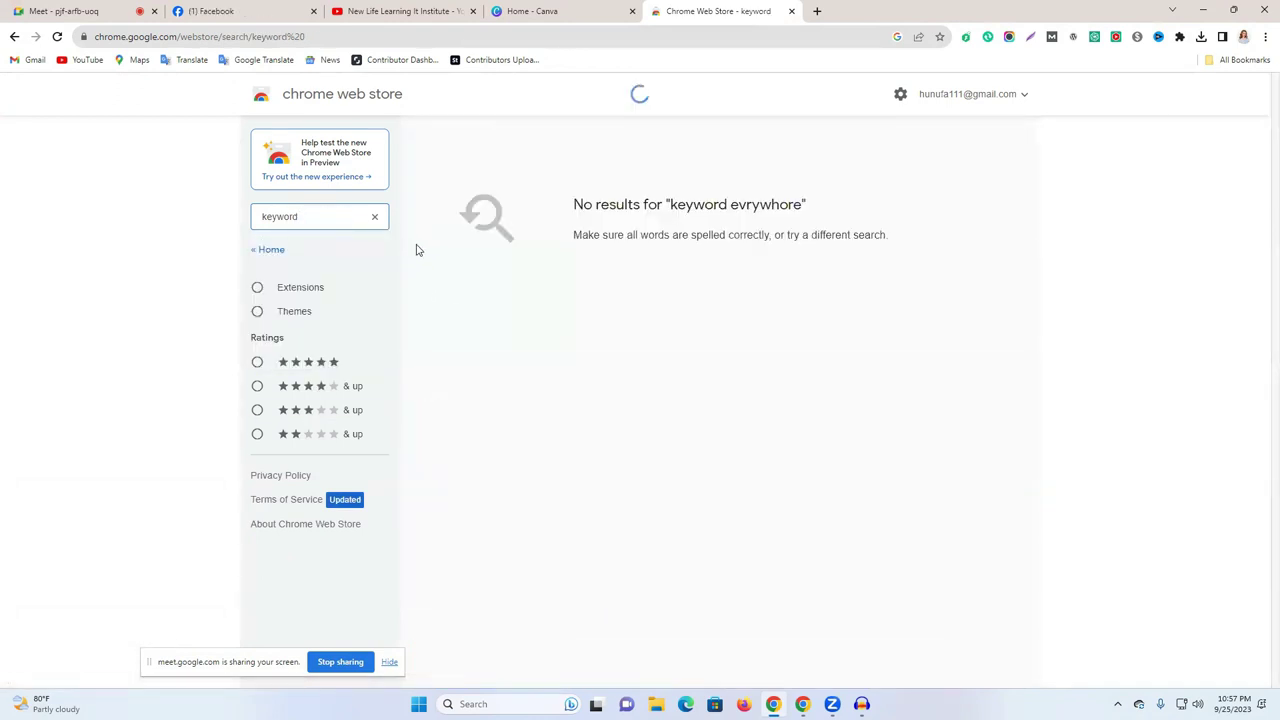
- Install the Keywords Everywhere extension from the Chrome Web Store and pin it to the toolbar
click(697, 378)
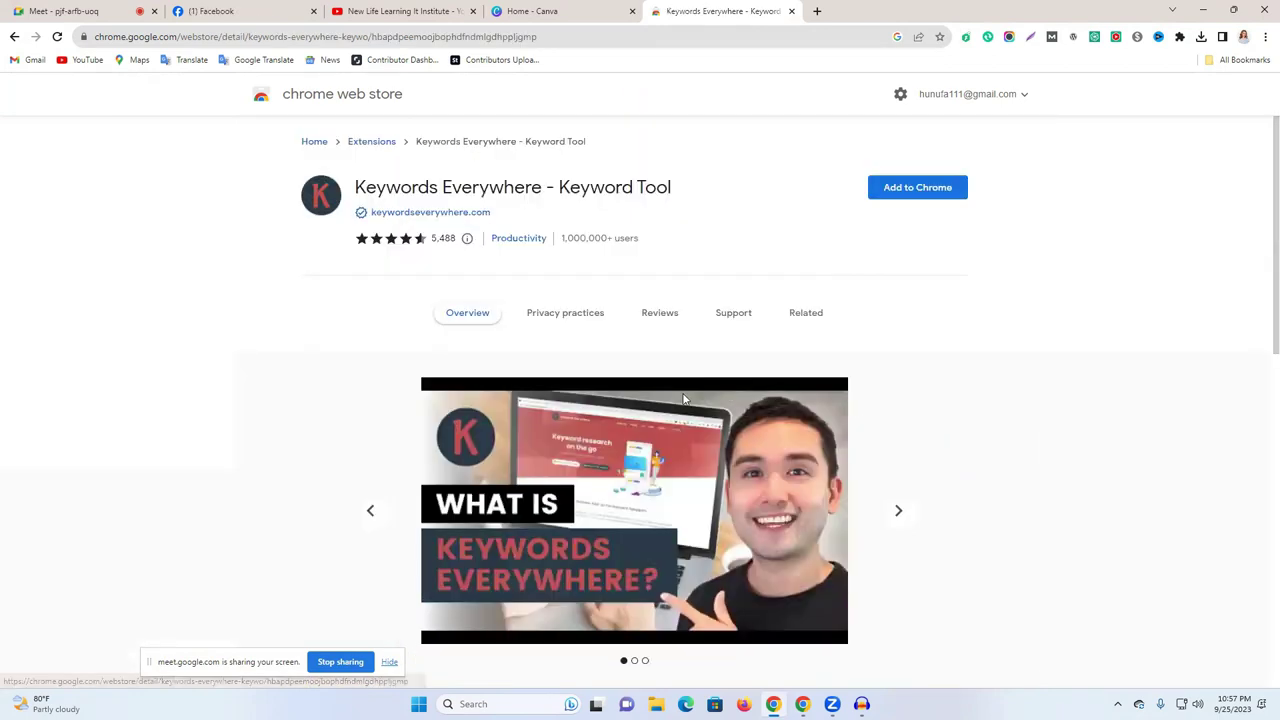
click(894, 192)
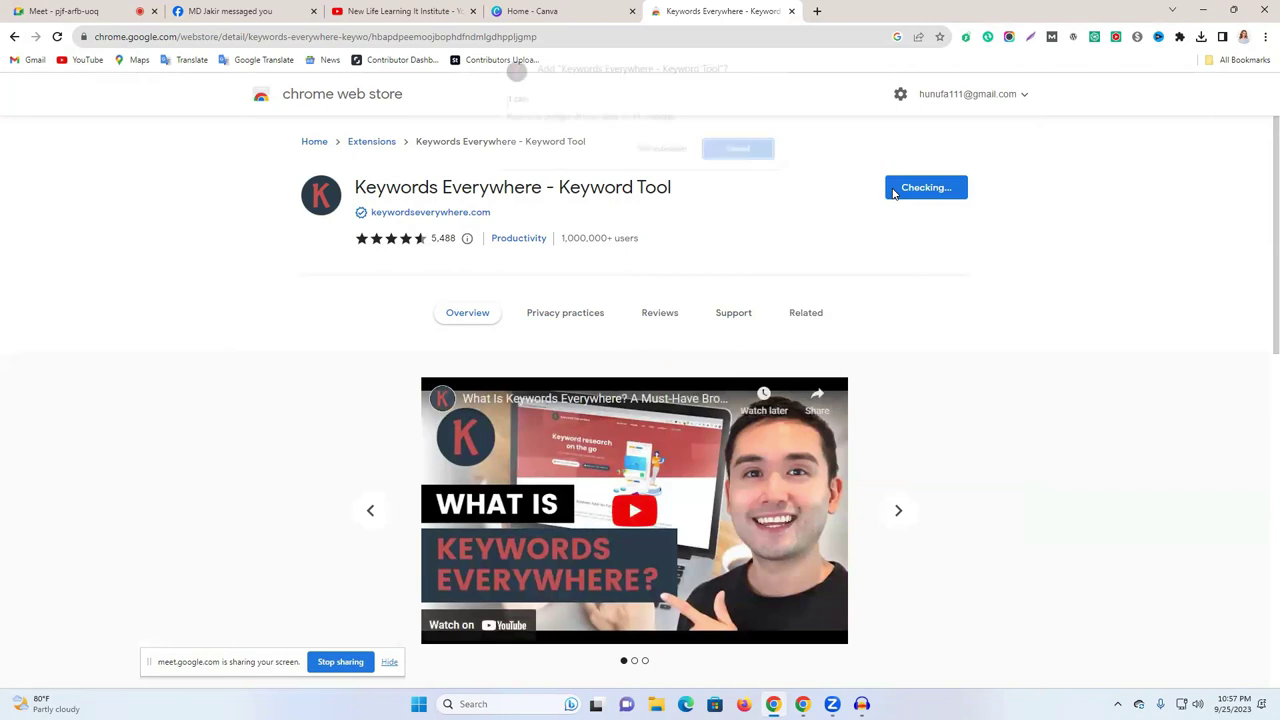
click(661, 150)
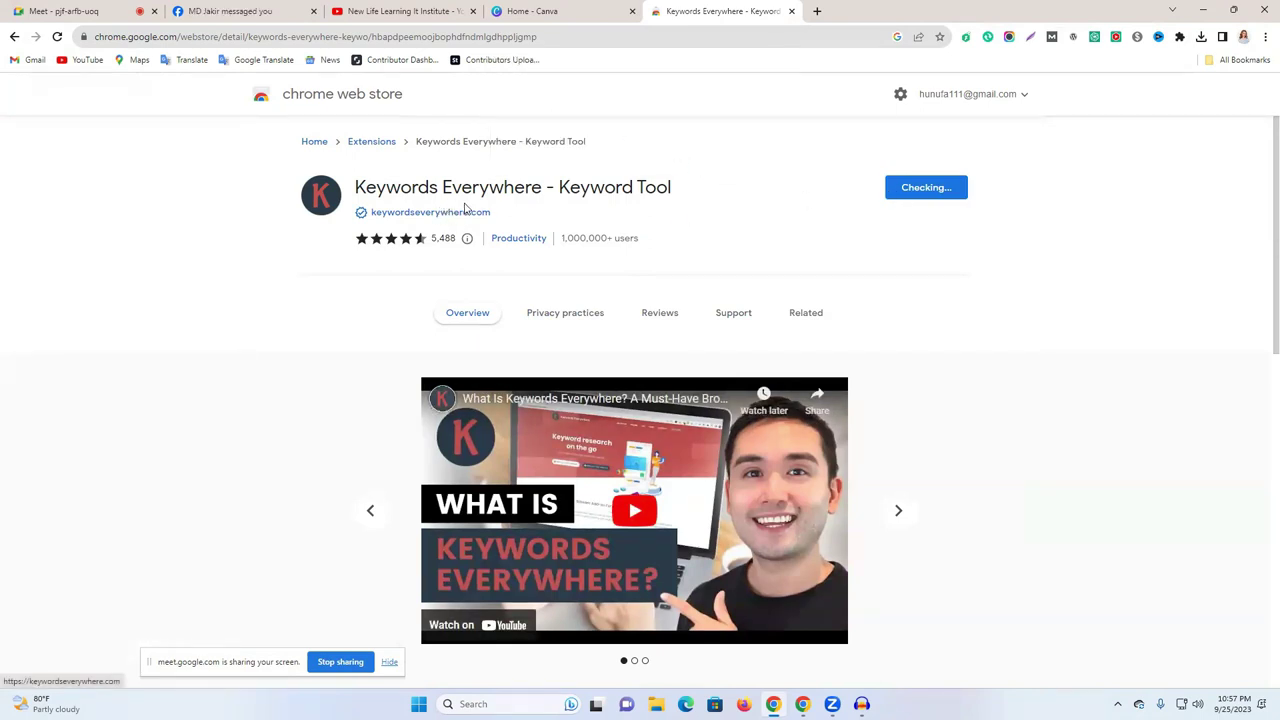
click(1180, 37)
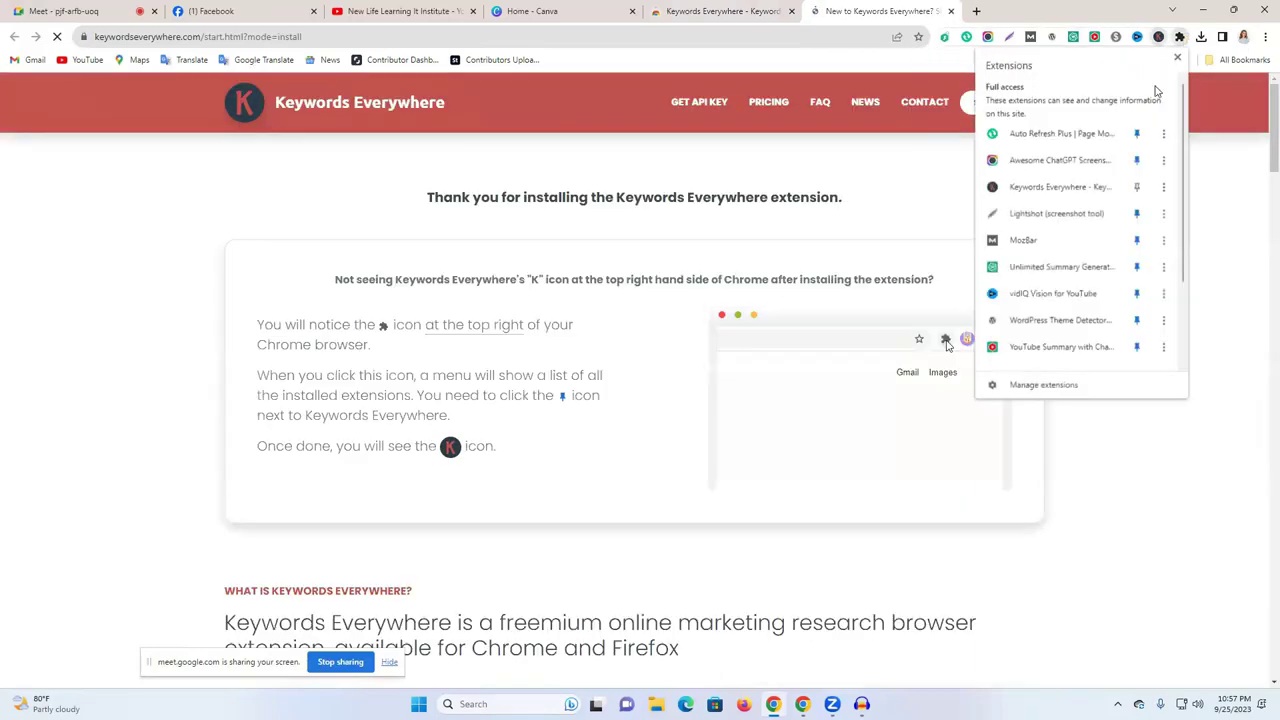
click(1163, 187)
click(1137, 187)
click(1137, 187)
click(1168, 52)
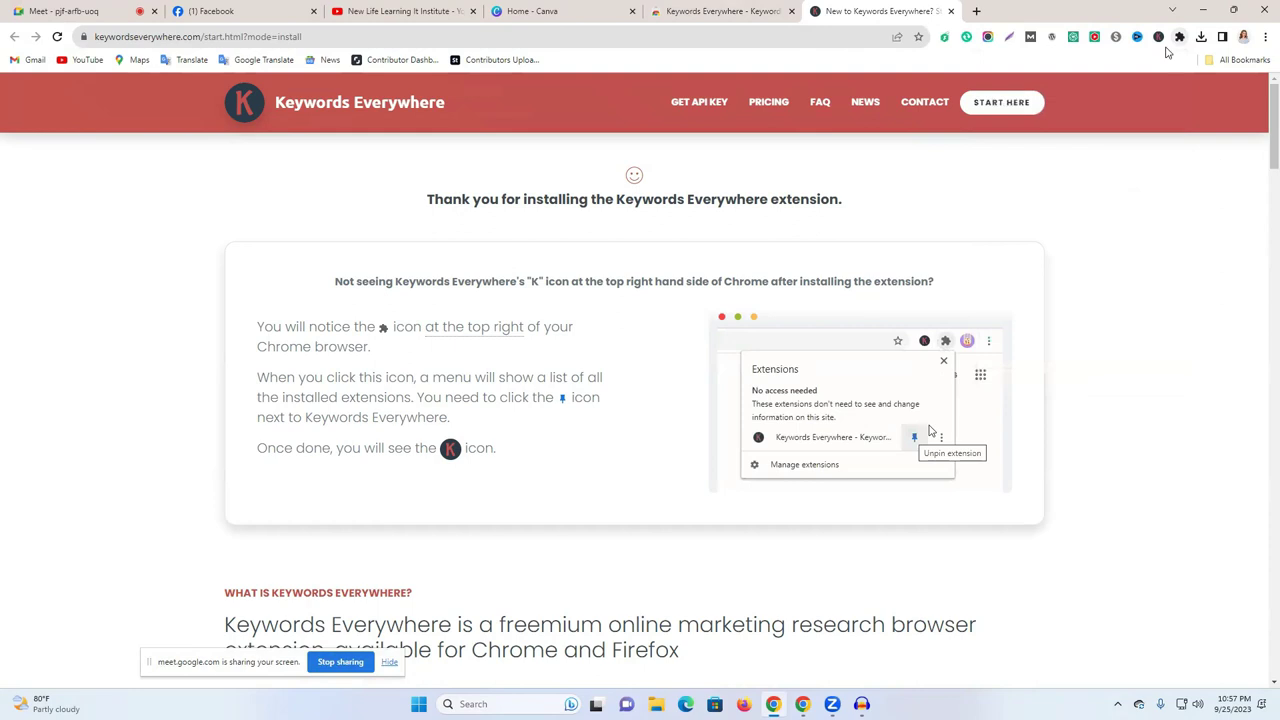
- Remove the vidIQ Vision for YouTube extension from Chrome through the extensions menu
click(1180, 37)
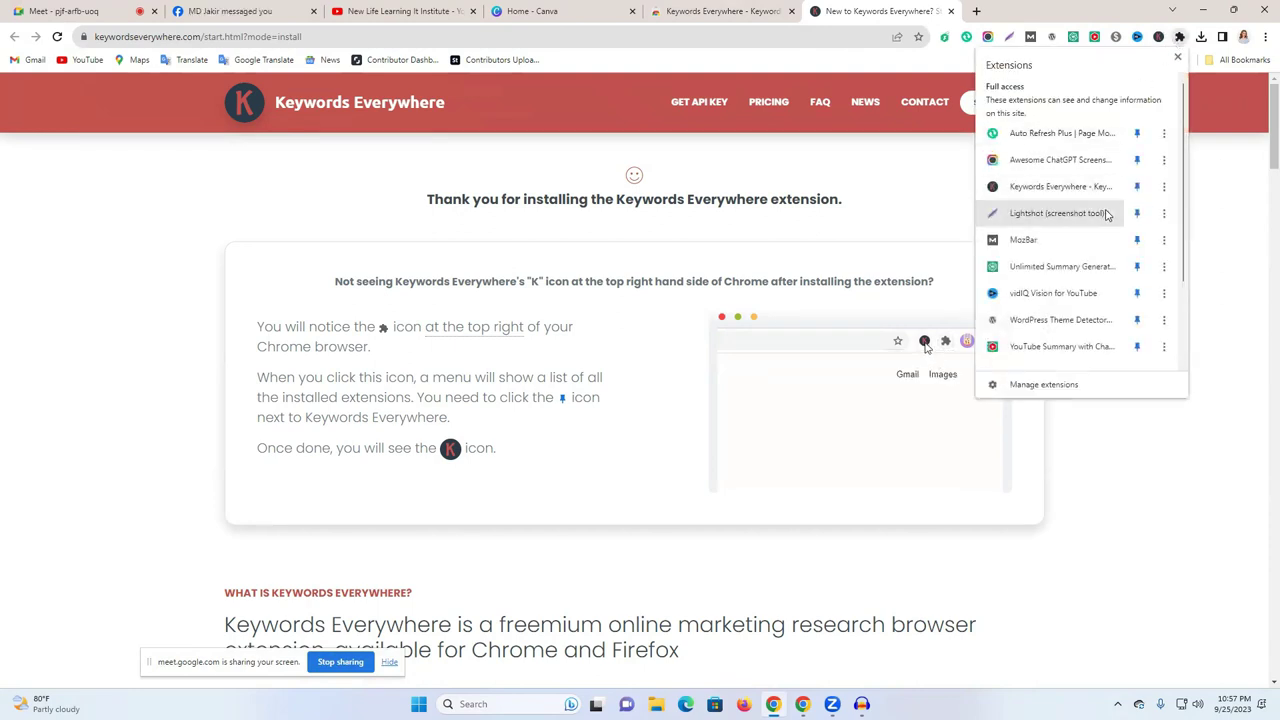
click(1161, 300)
key(Escape)
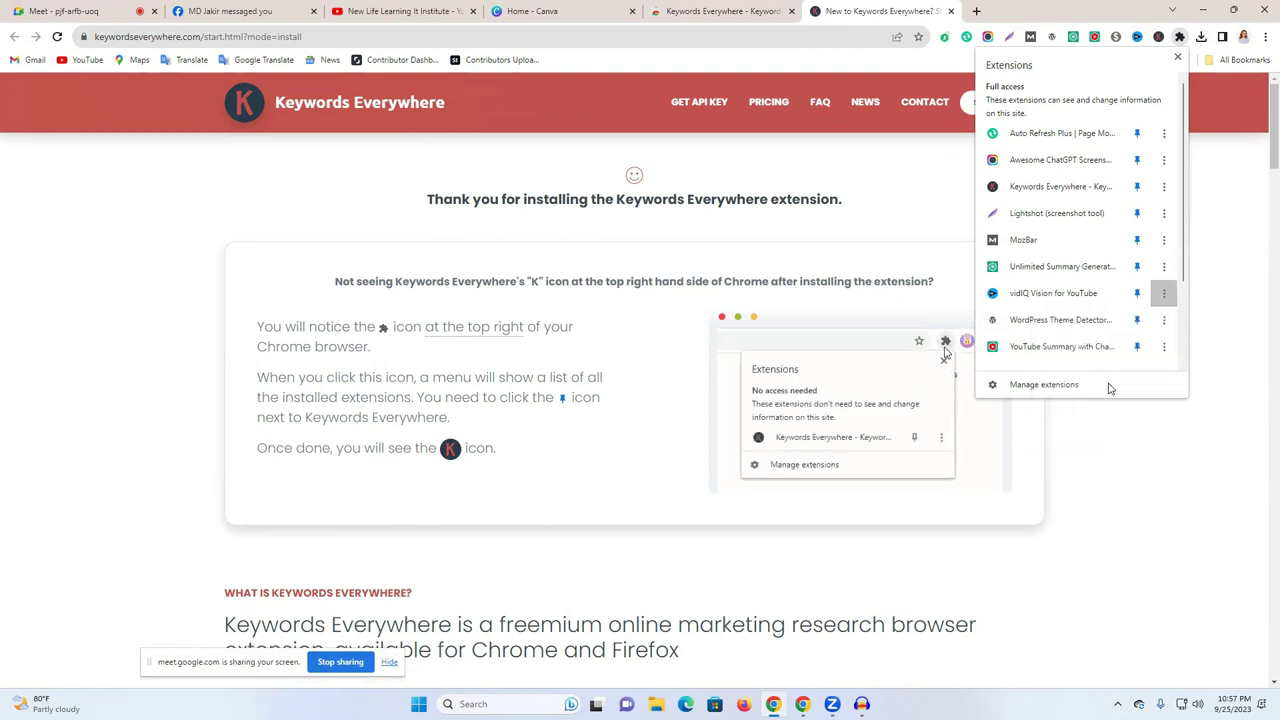
click(962, 101)
click(1113, 140)
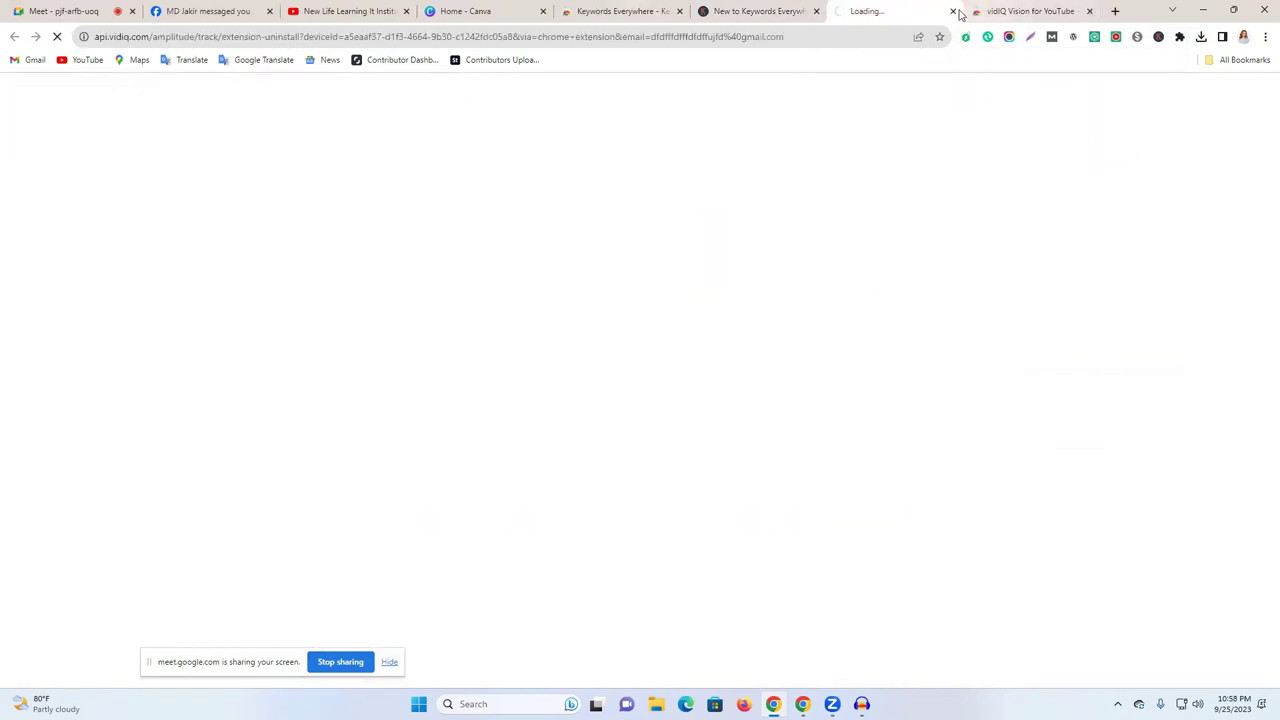
- Close the vidIQ uninstall page and go back through history to the vidIQ store listing
click(953, 11)
click(603, 8)
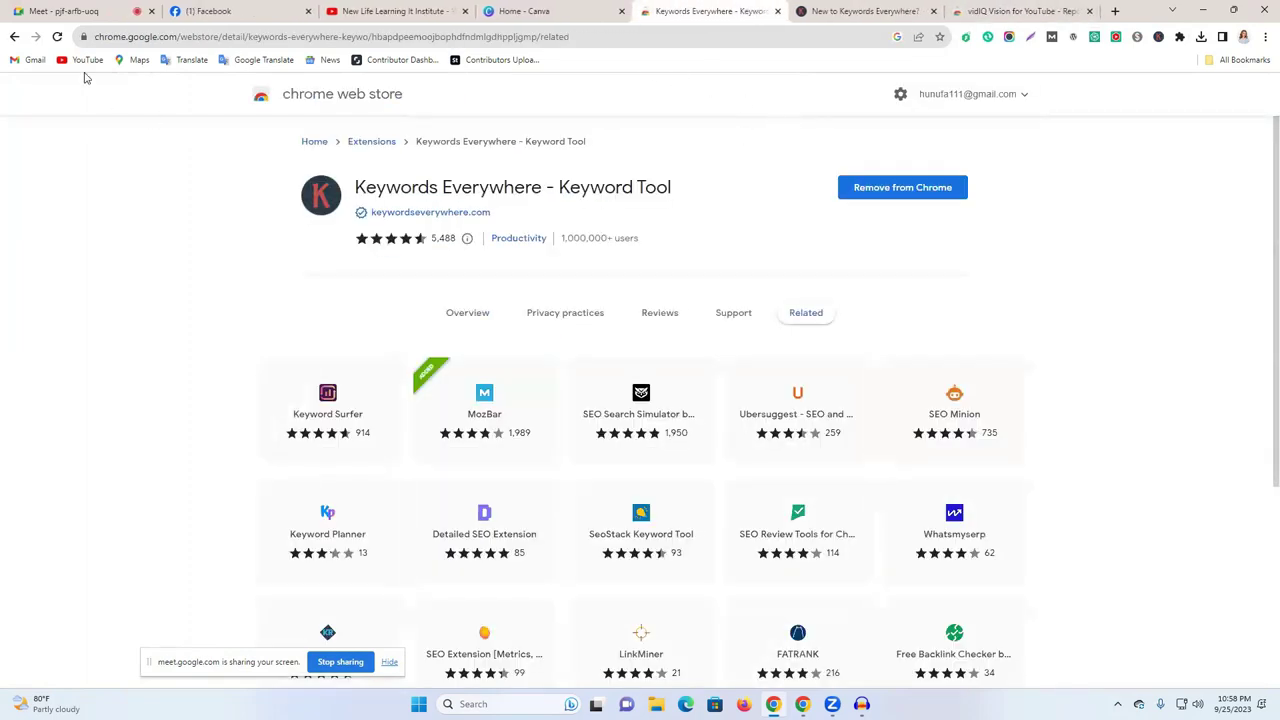
click(14, 36)
click(14, 36)
click(14, 36)
click(14, 36)
click(14, 36)
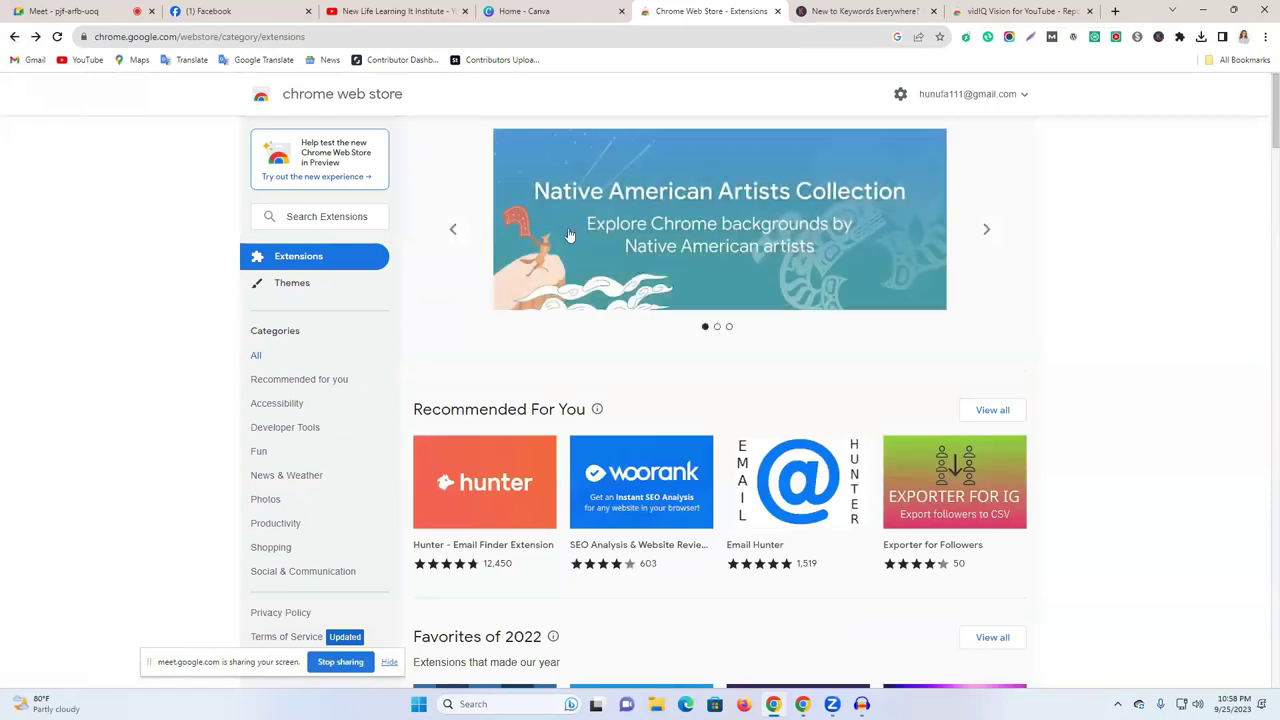
click(13, 36)
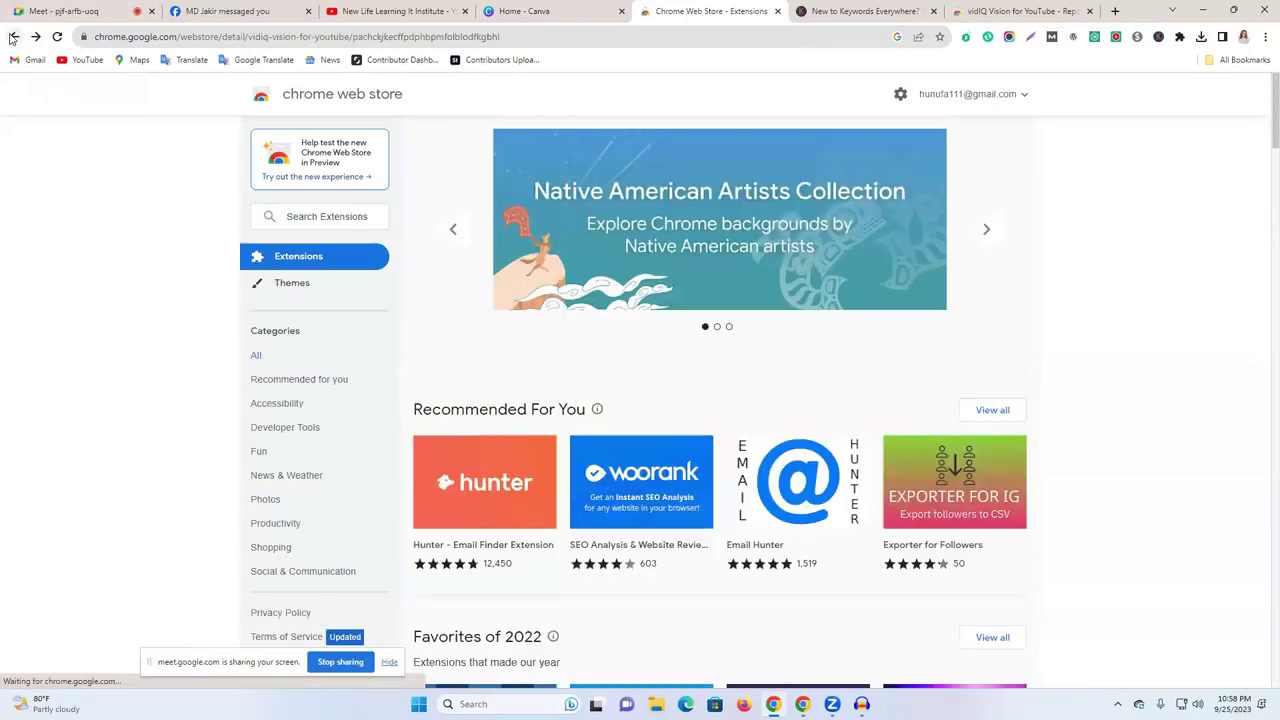
click(13, 36)
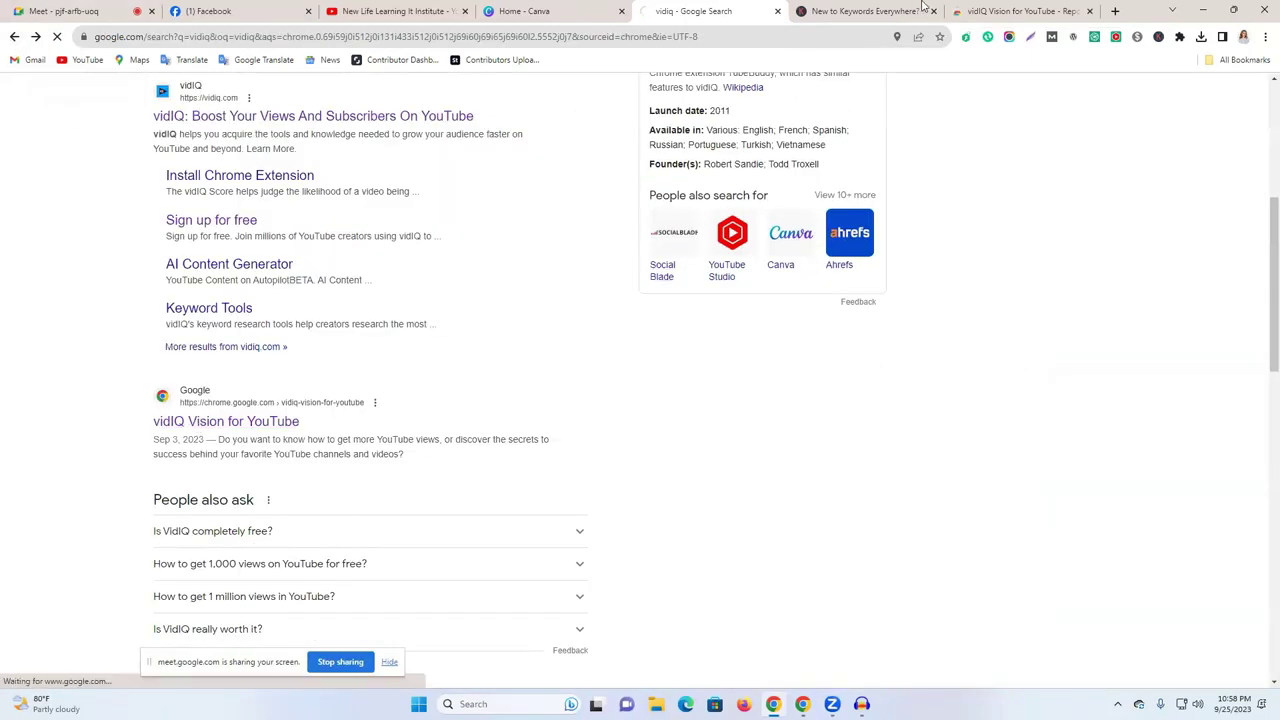
- Reinstall vidIQ Vision for YouTube, pin it to the toolbar, and close its store tab
click(887, 195)
click(648, 166)
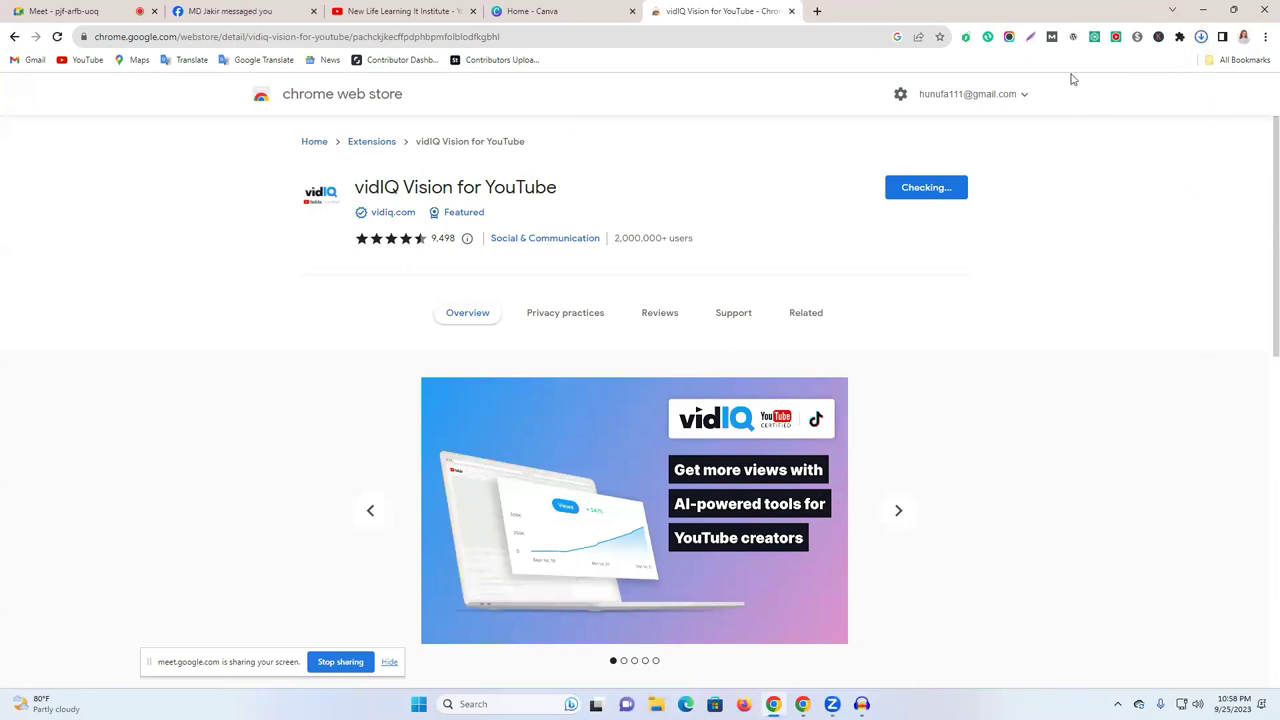
click(1180, 82)
click(1180, 37)
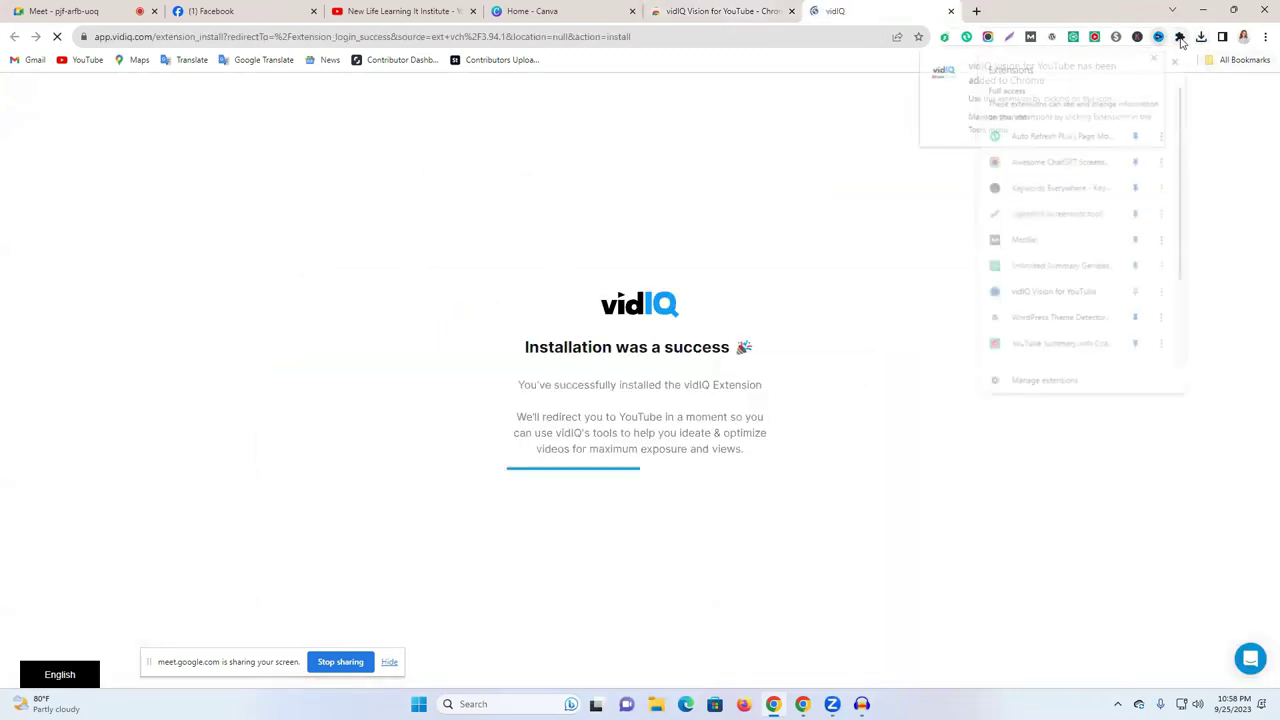
click(1137, 293)
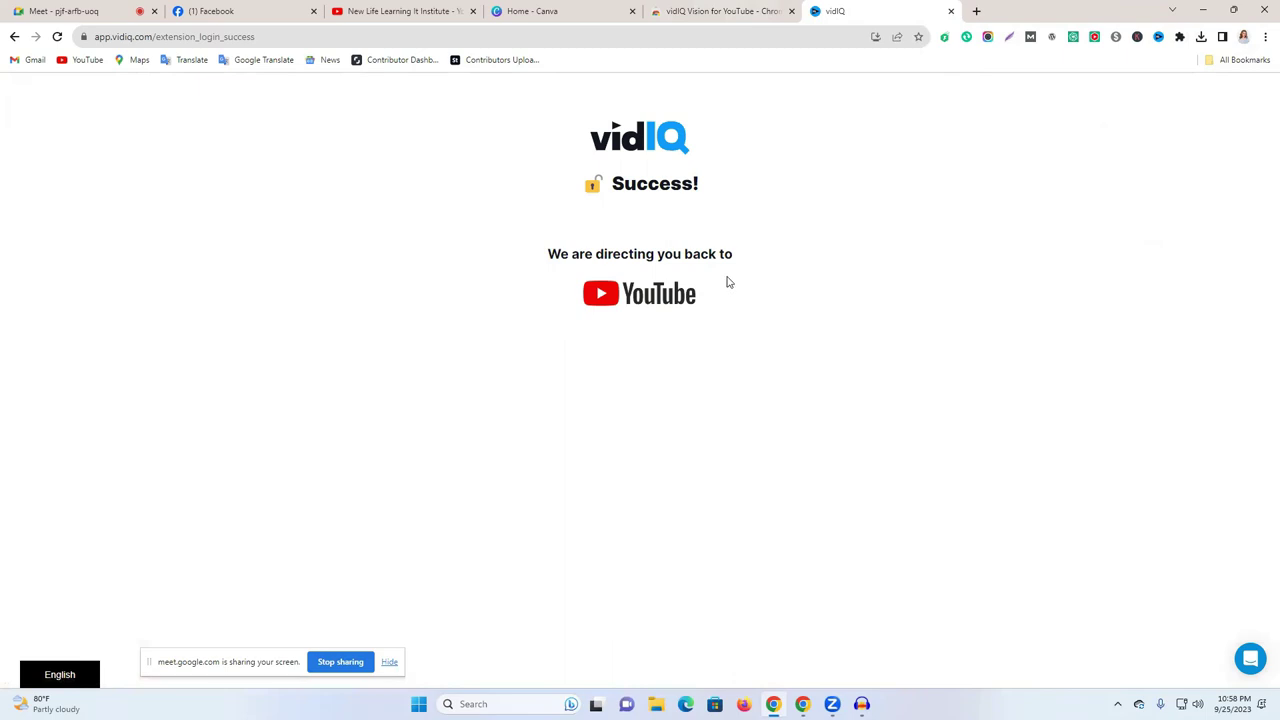
click(791, 11)
- Close the vidIQ and Canva tabs, reload the channel page, and play the Freelancing Course video
click(625, 15)
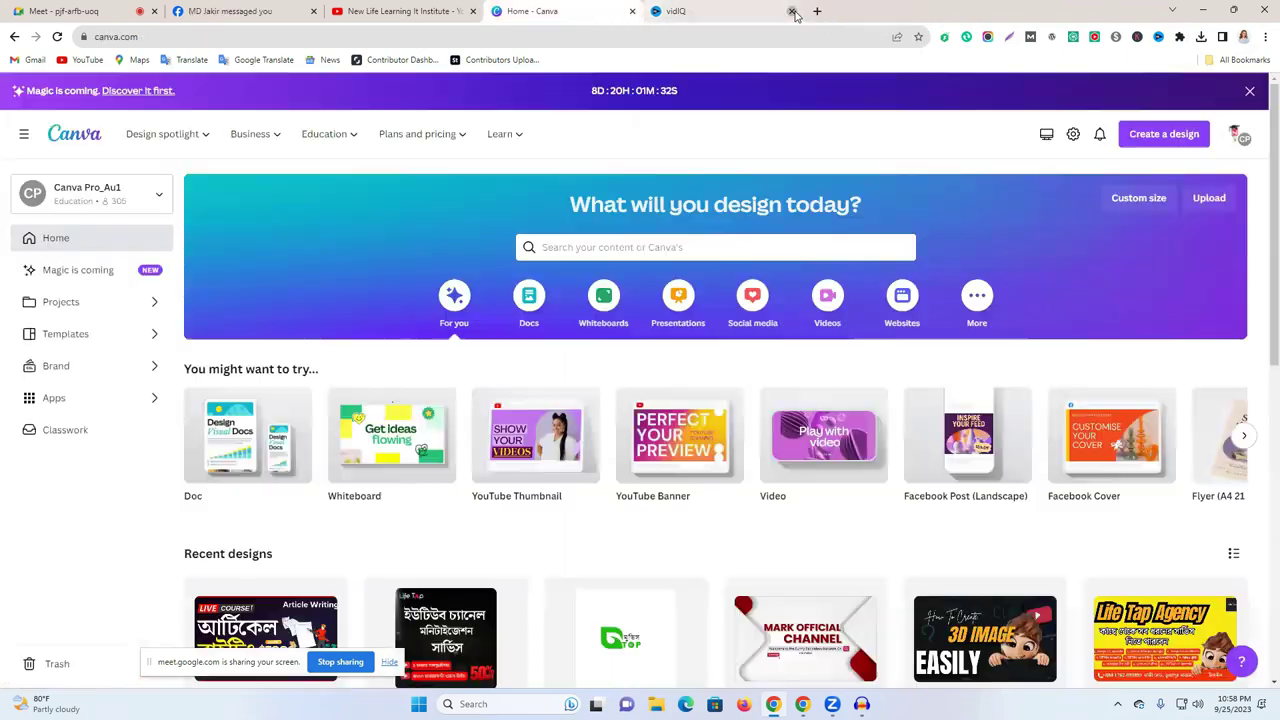
click(632, 13)
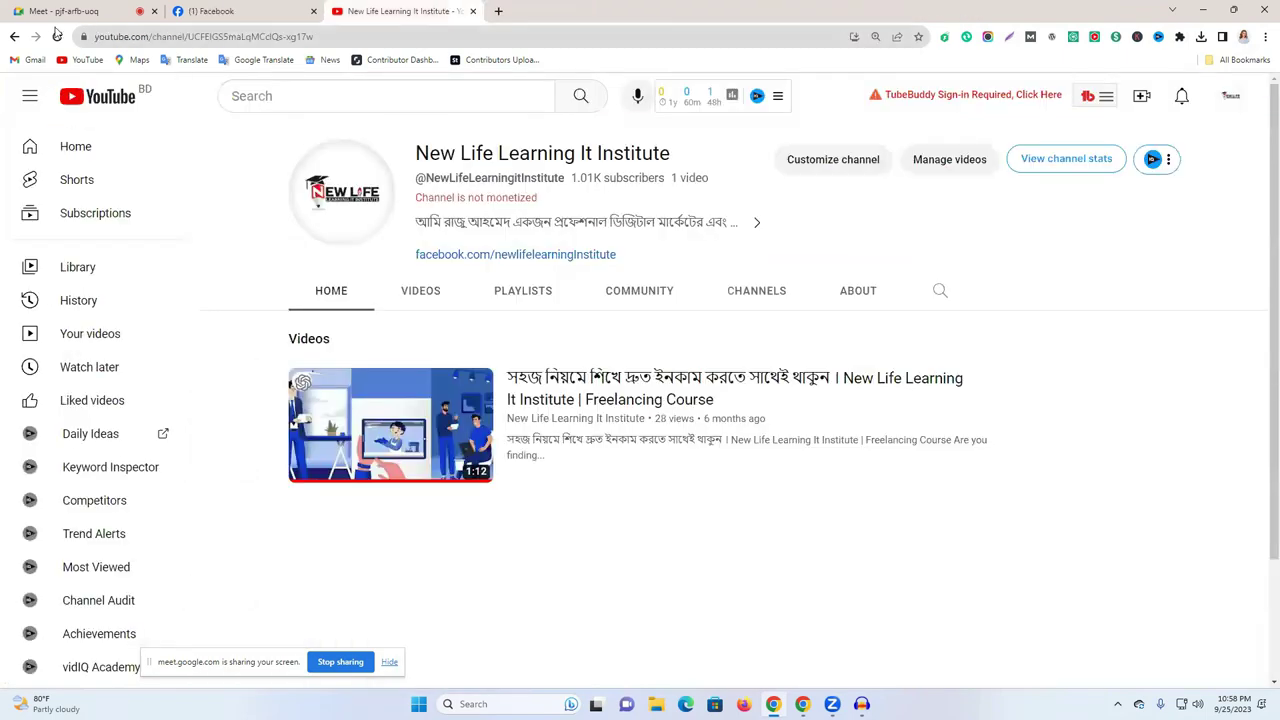
click(56, 37)
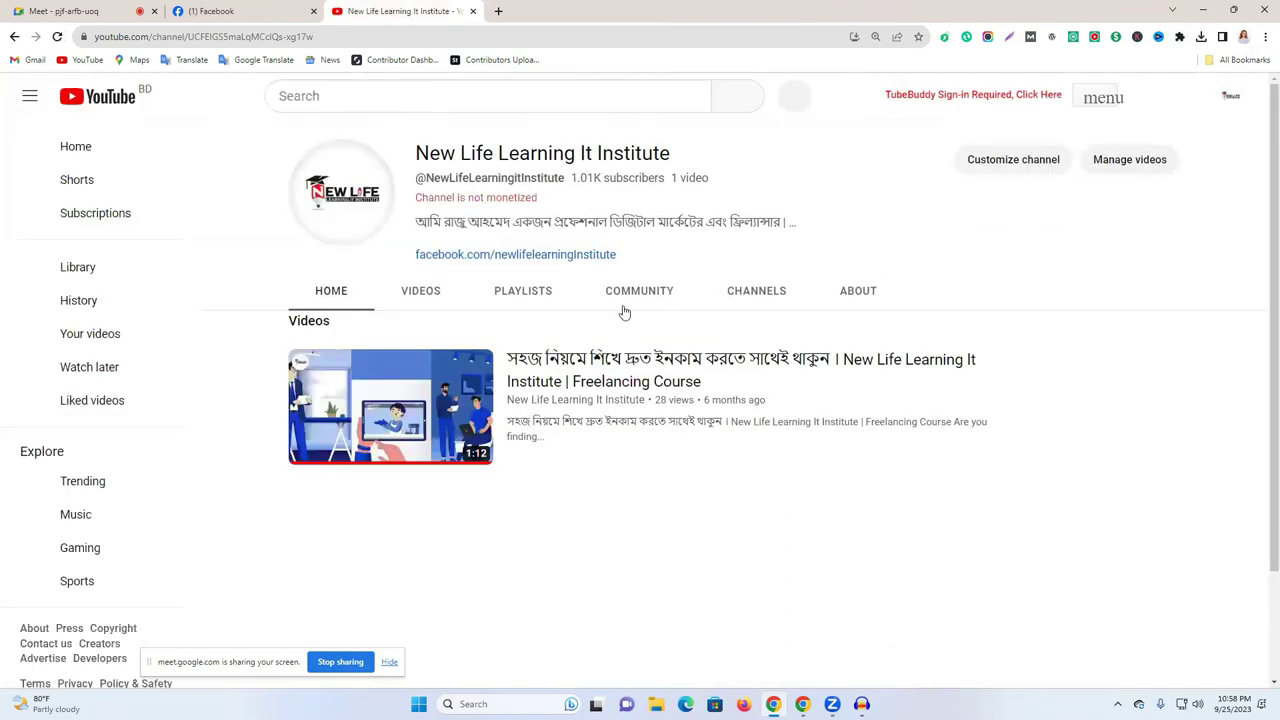
click(557, 386)
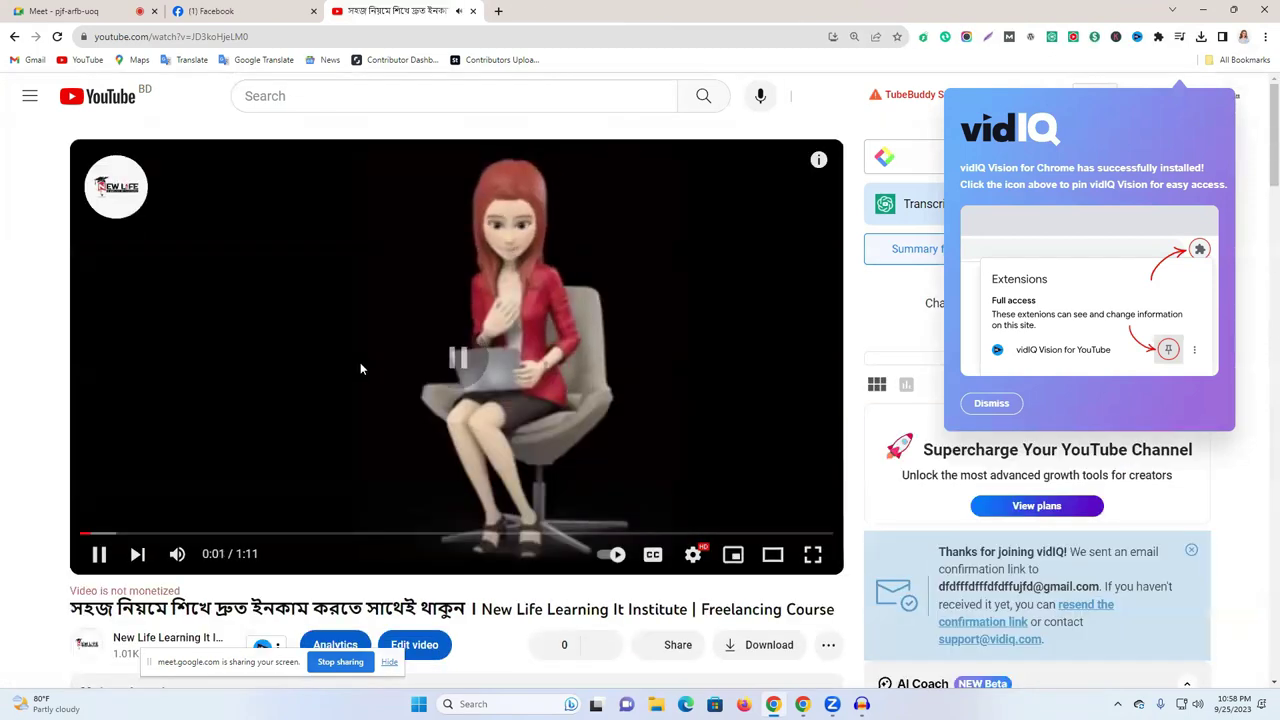
- Dismiss the vidIQ installed notice and scroll through the vidIQ SEO and channel statistics
click(991, 403)
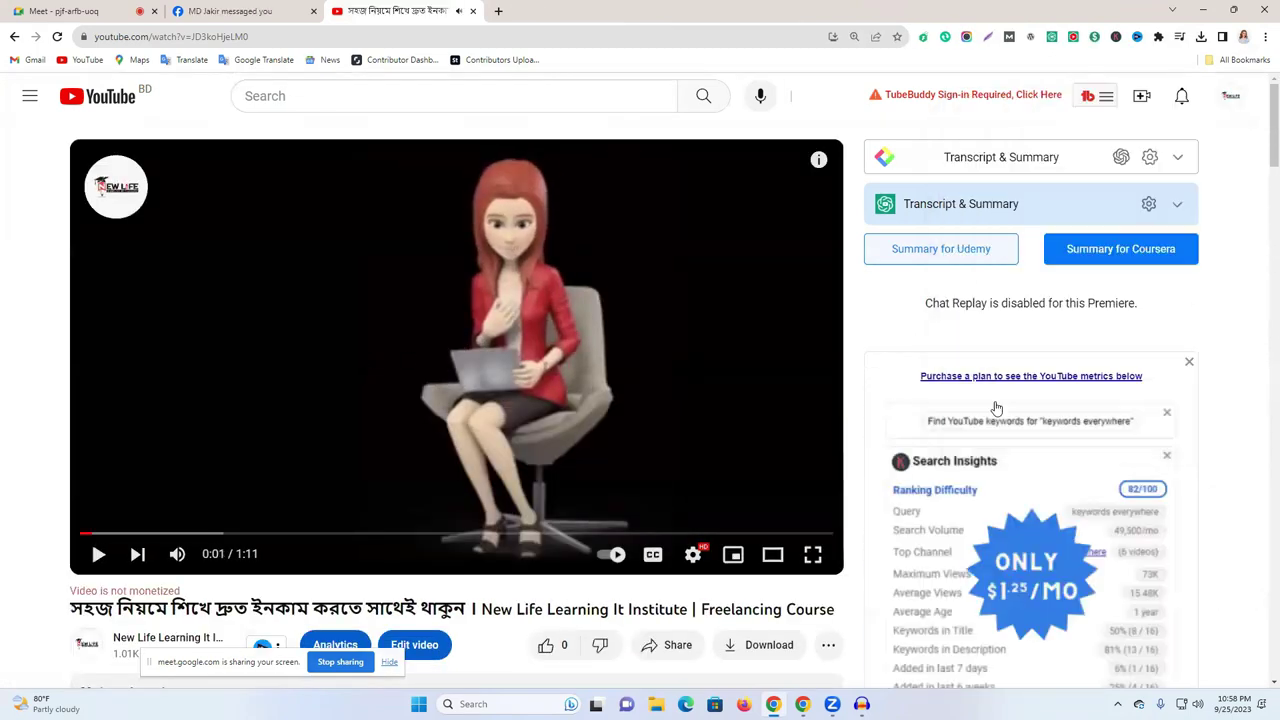
scroll(1114, 357, down, 2)
scroll(968, 288, down, 1)
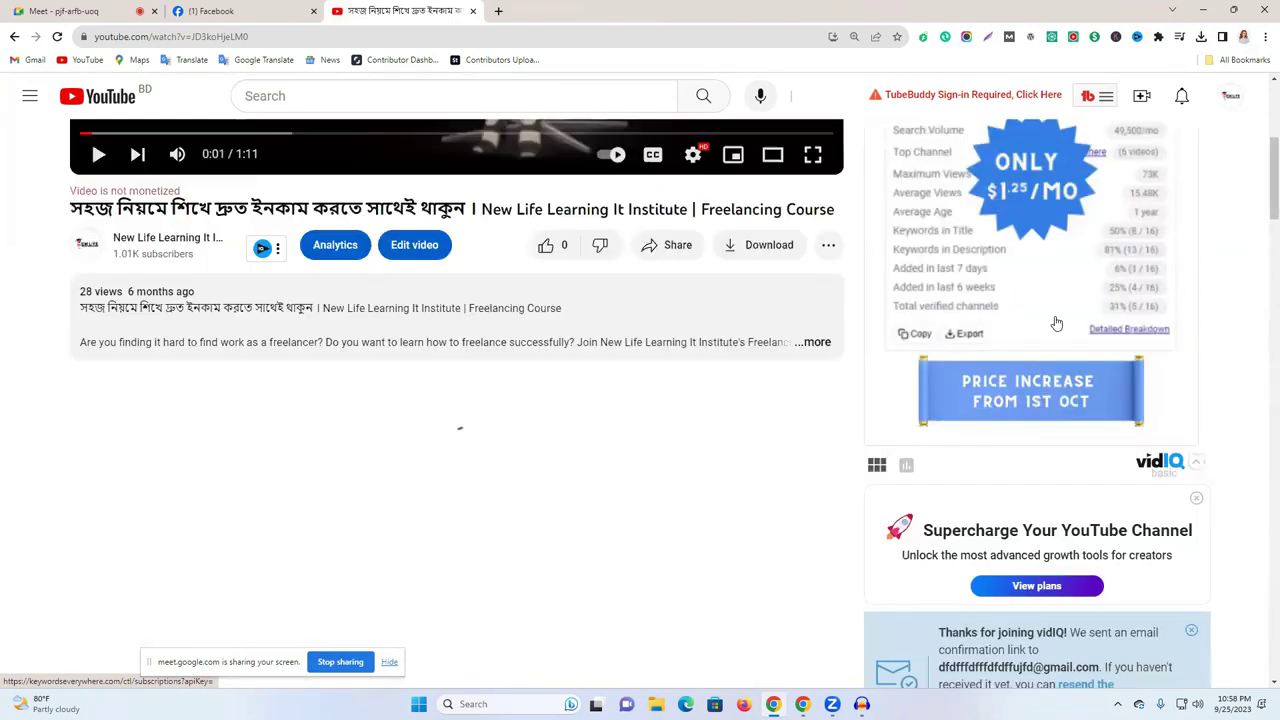
scroll(980, 336, up, 2)
scroll(980, 336, down, 5)
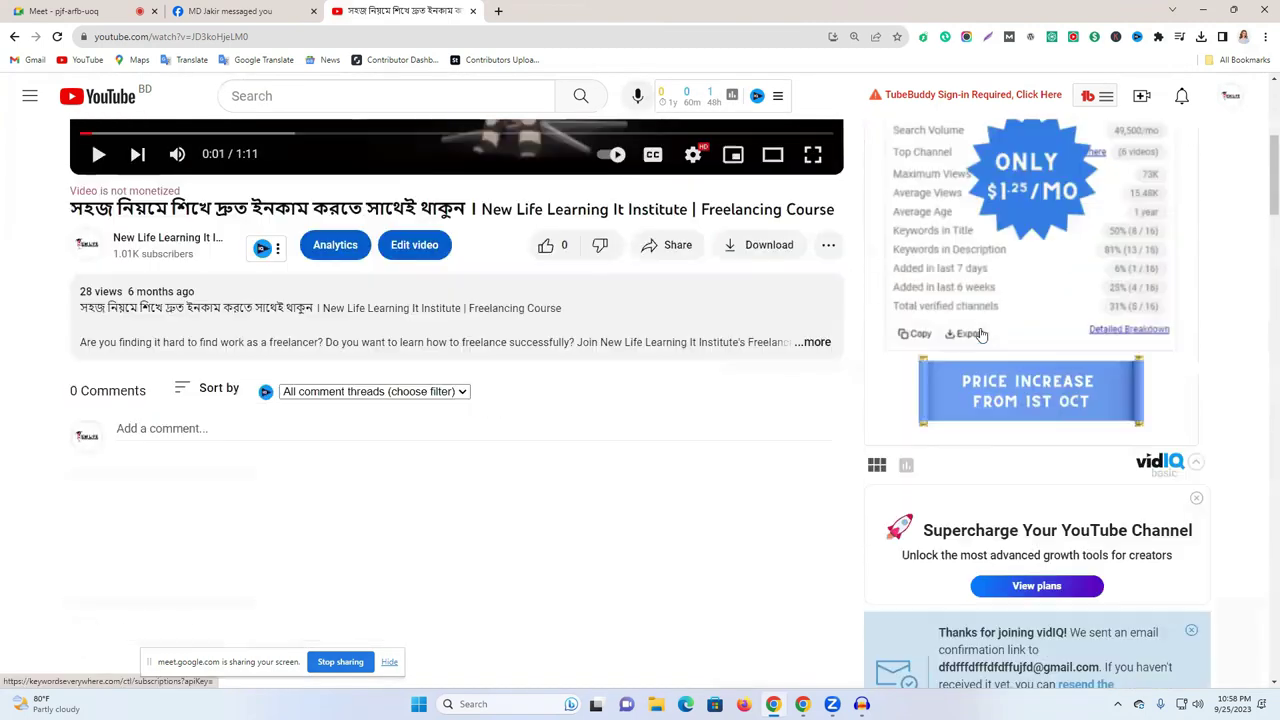
scroll(1034, 306, up, 3)
scroll(1060, 288, up, 1)
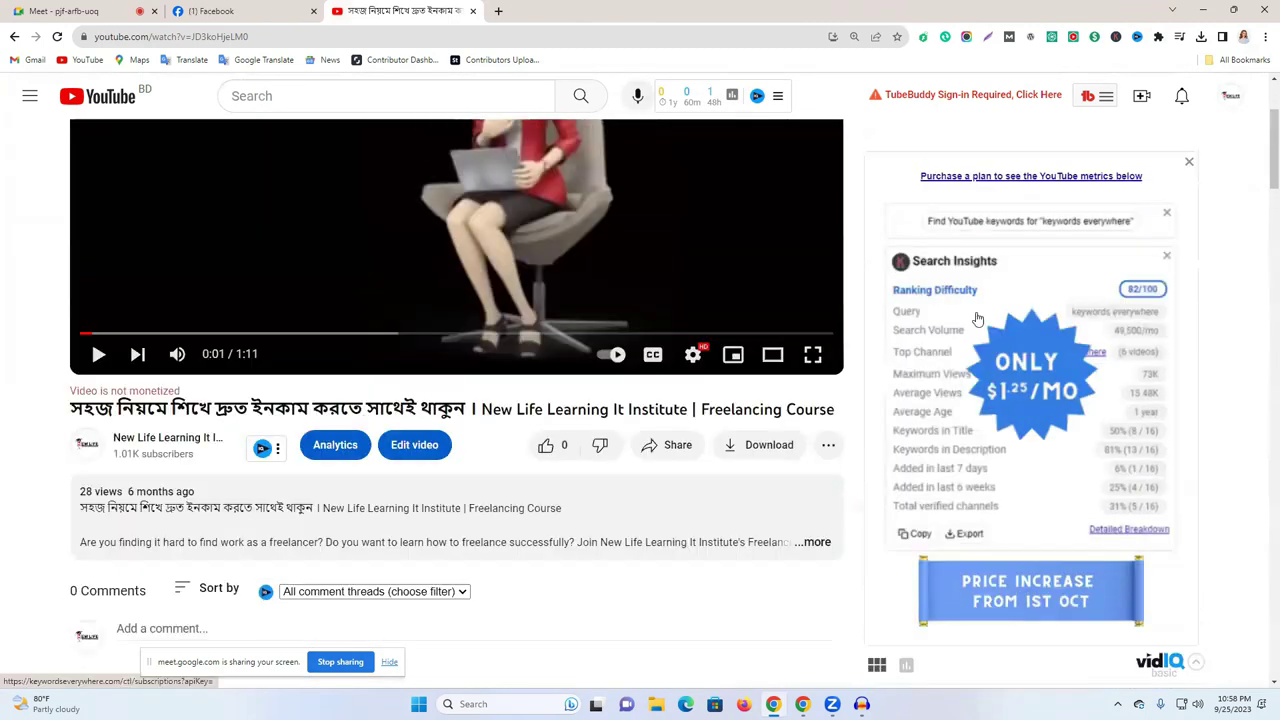
scroll(1031, 340, down, 5)
scroll(1060, 351, up, 2)
scroll(1078, 395, down, 2)
scroll(1078, 395, down, 15)
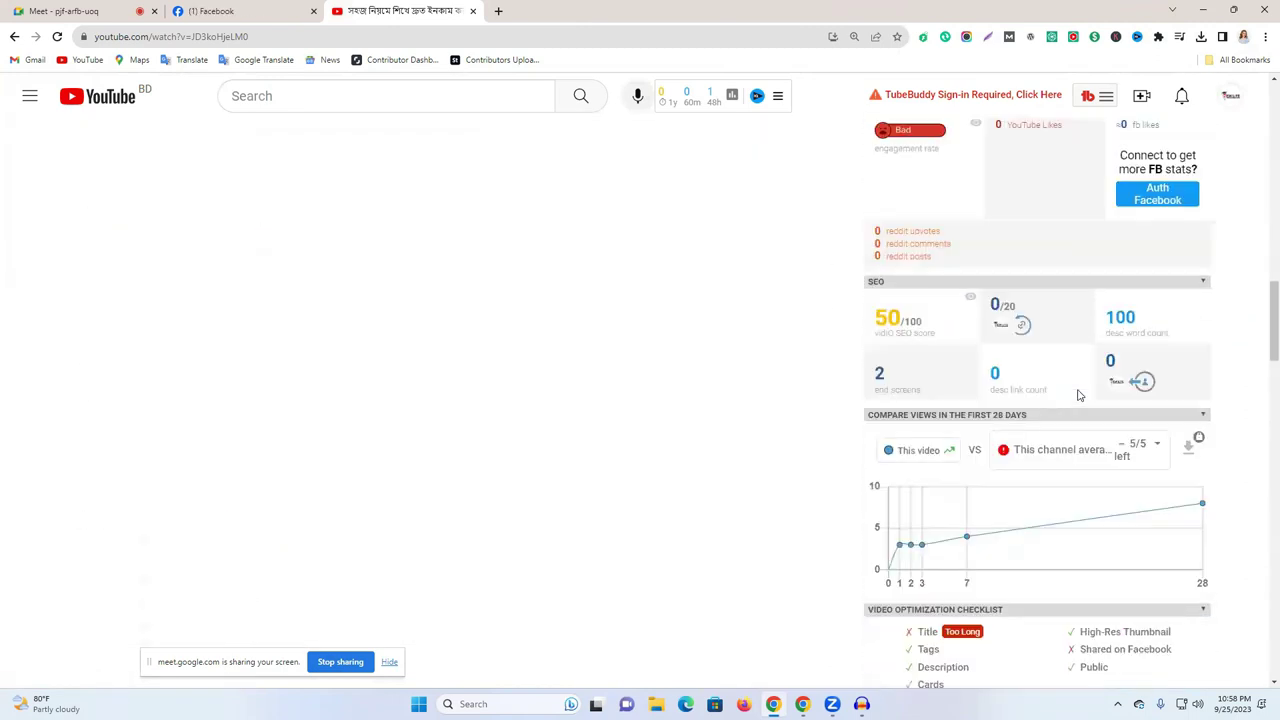
scroll(1068, 423, up, 15)
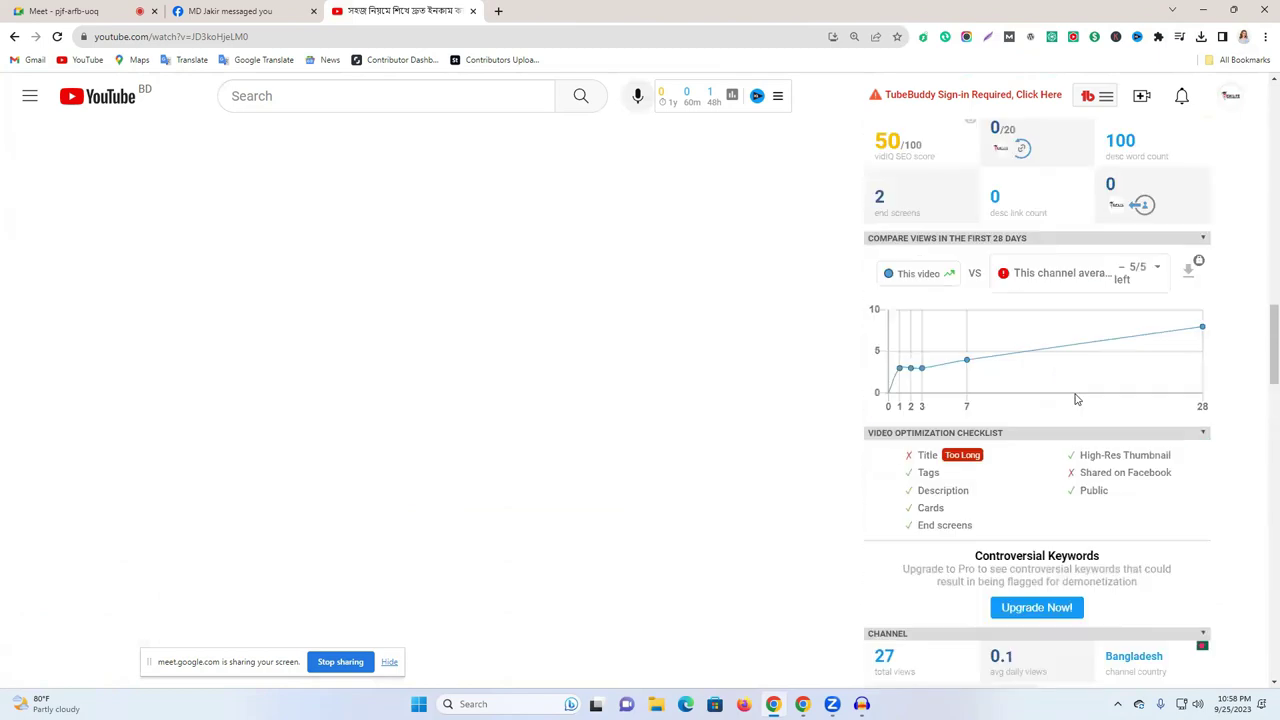
scroll(1112, 366, up, 1)
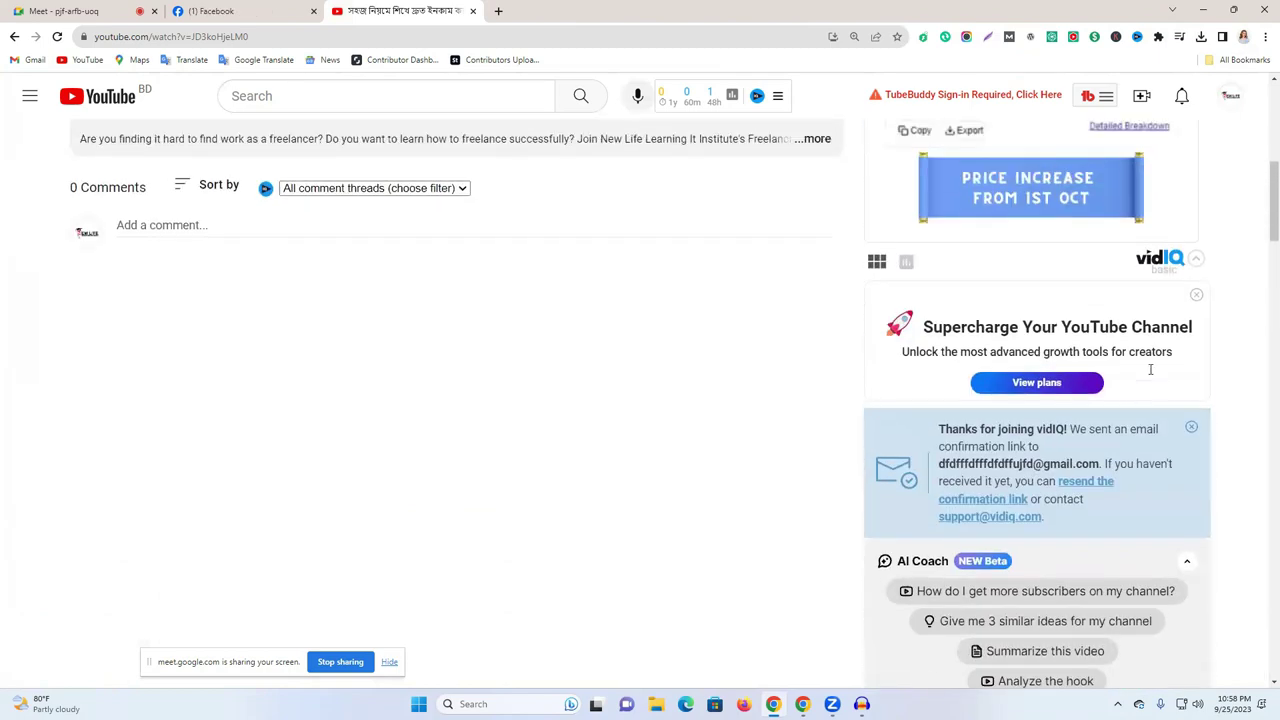
- Collapse and re-expand the vidIQ panel beside the video, review its stats, then collapse it
click(1195, 263)
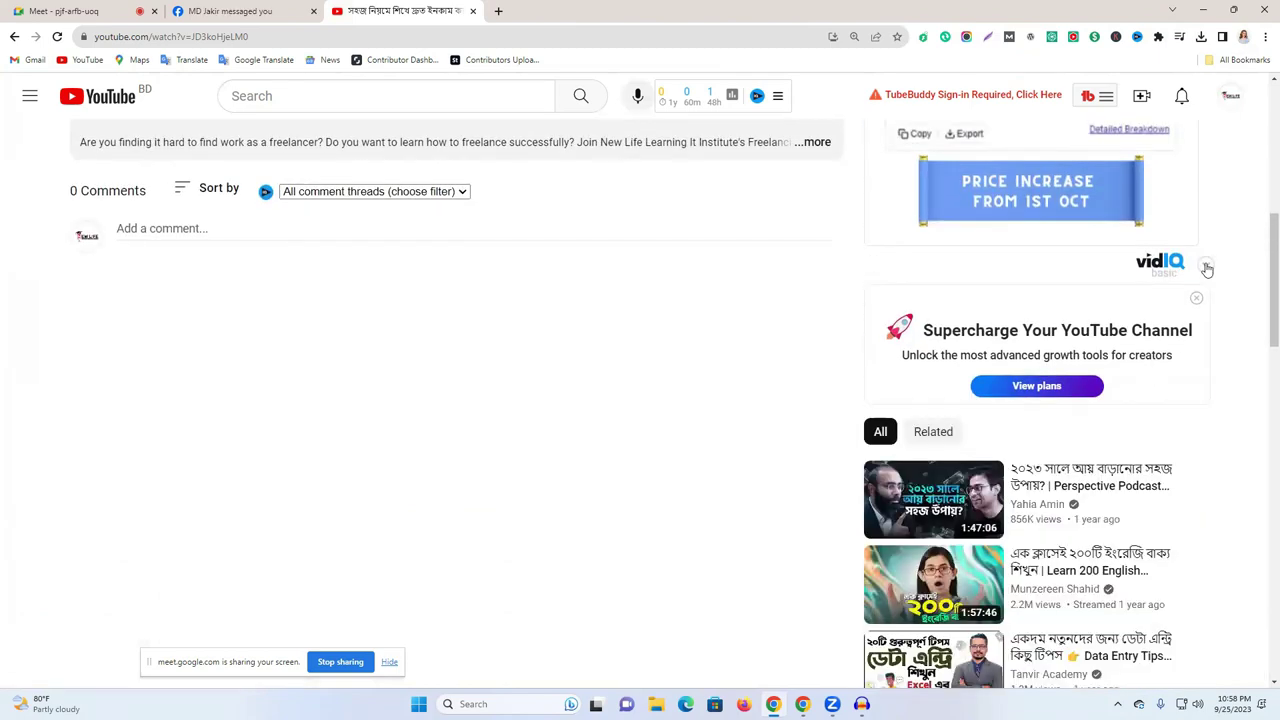
click(1203, 266)
scroll(1225, 371, up, 6)
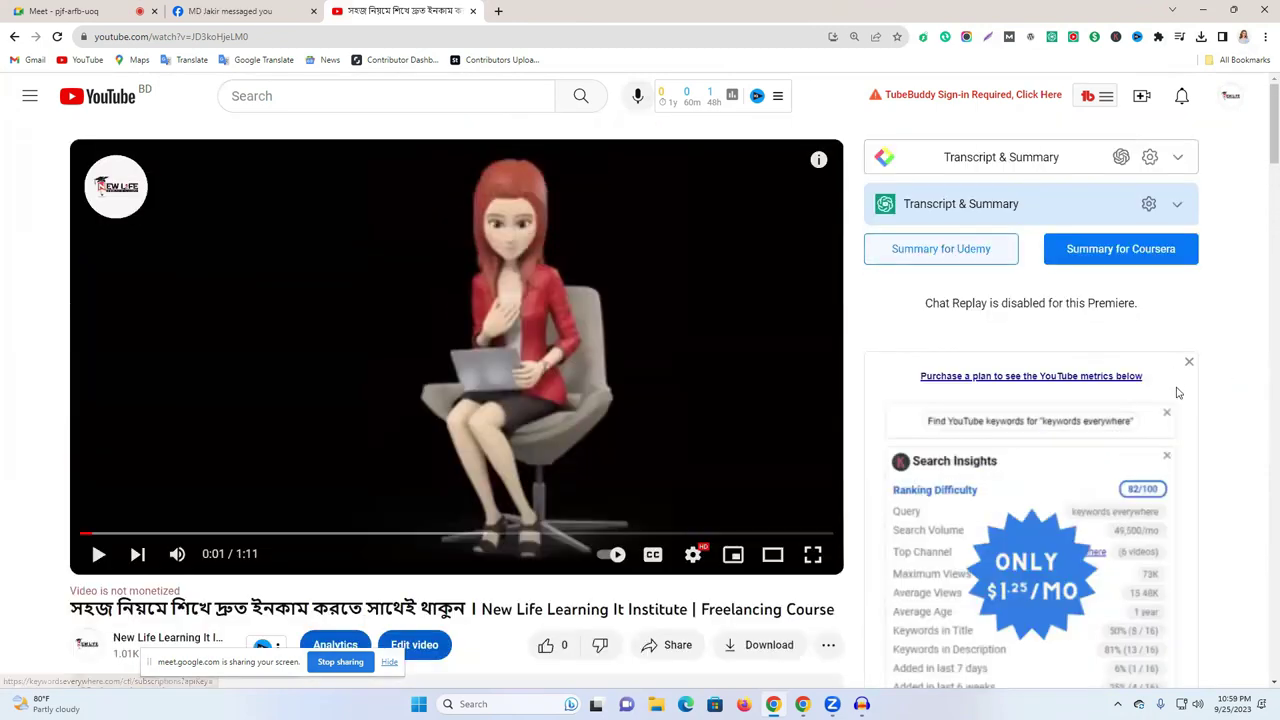
scroll(1173, 371, down, 7)
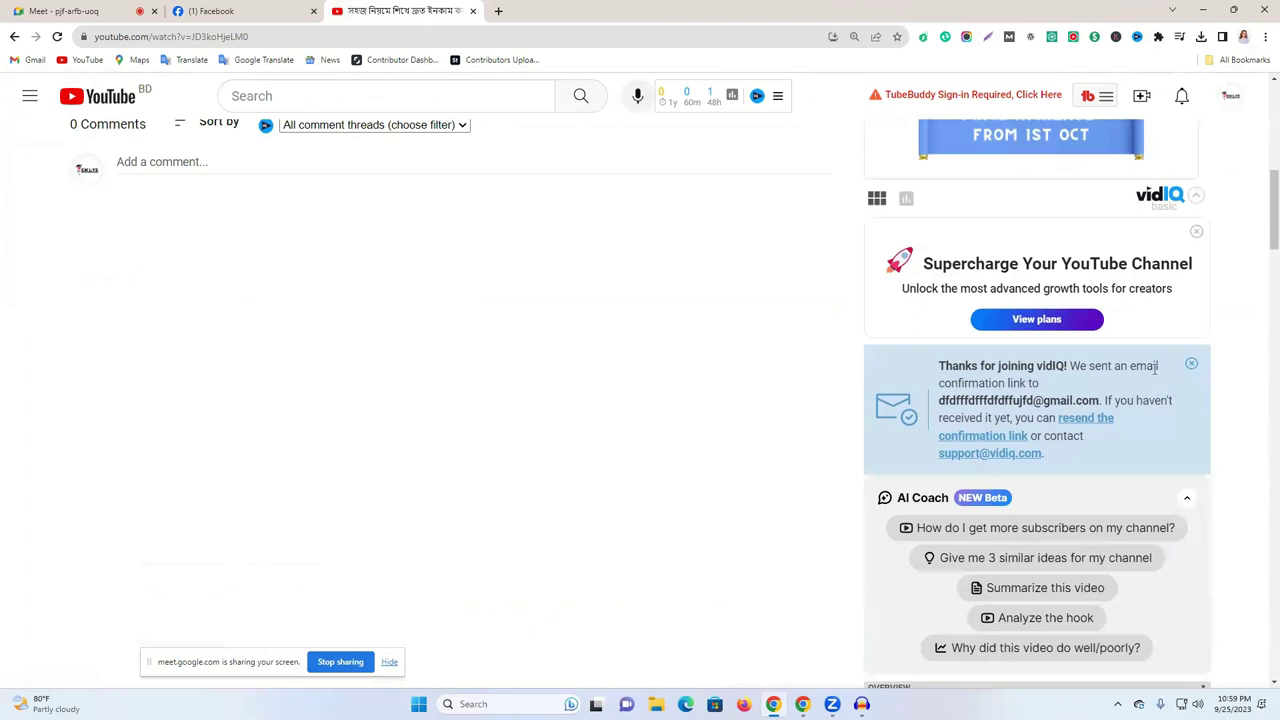
scroll(1155, 369, down, 9)
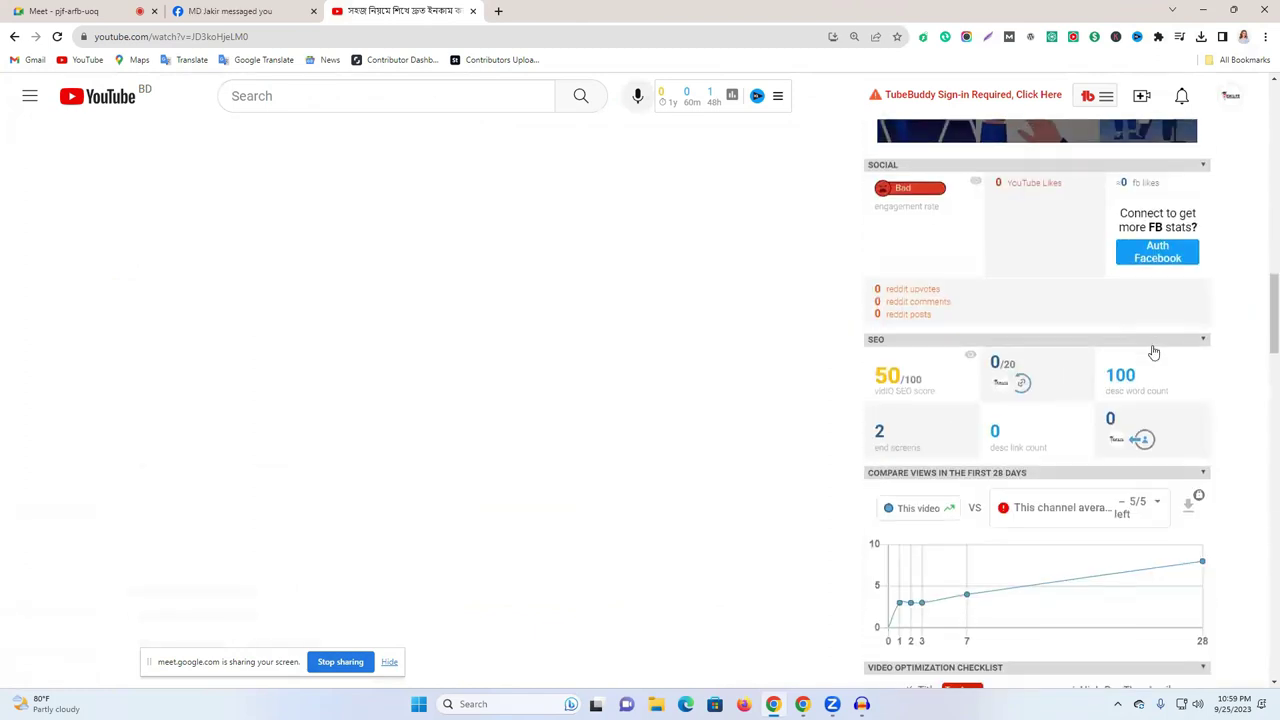
scroll(1154, 352, down, 10)
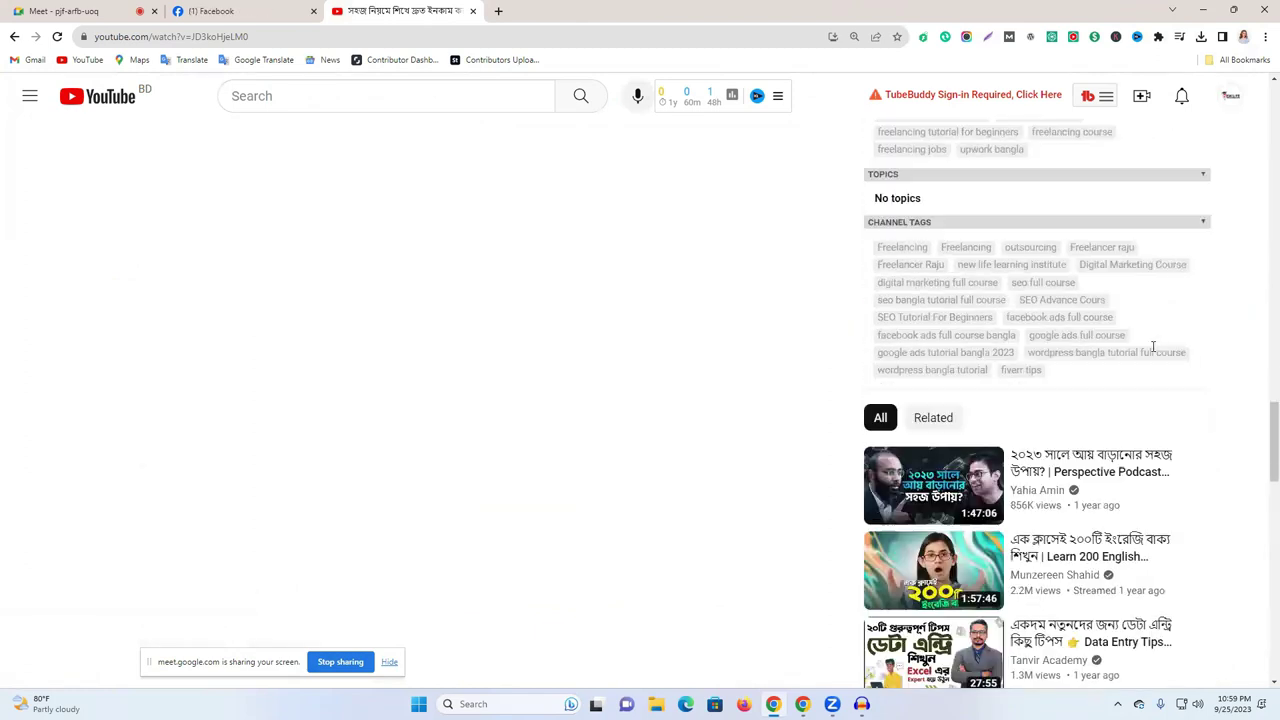
scroll(1153, 347, up, 15)
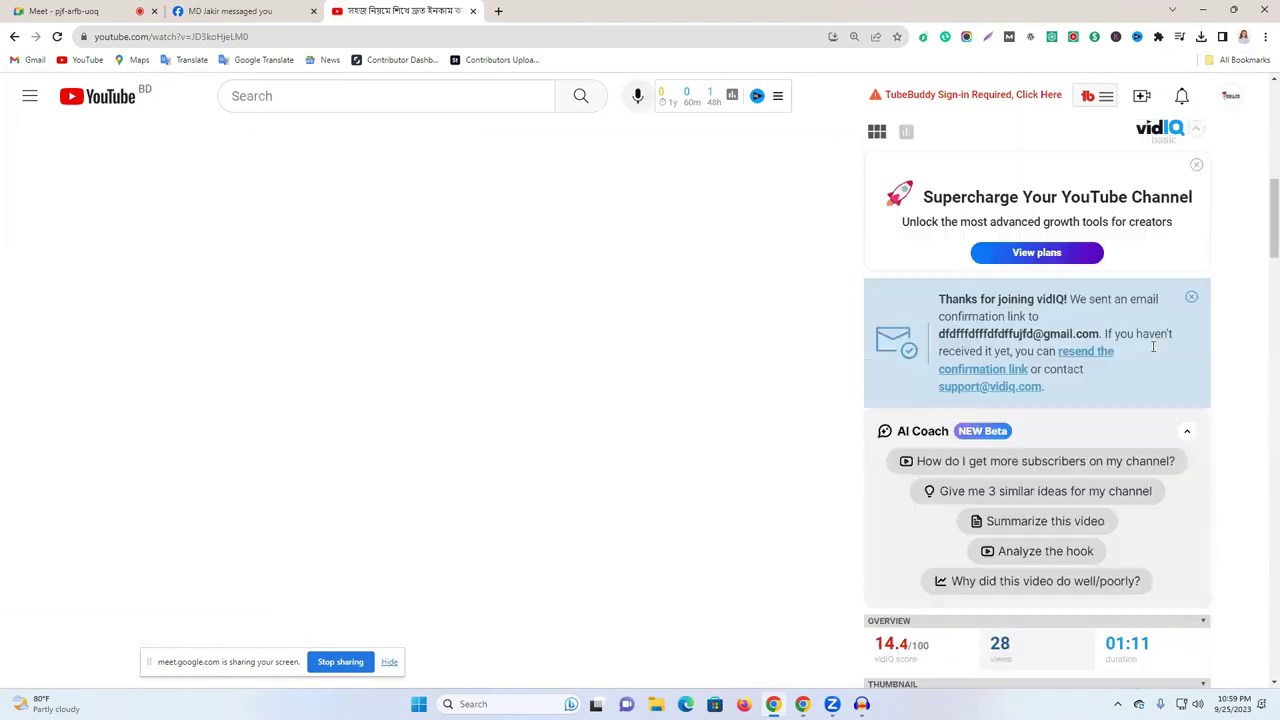
scroll(1153, 347, up, 10)
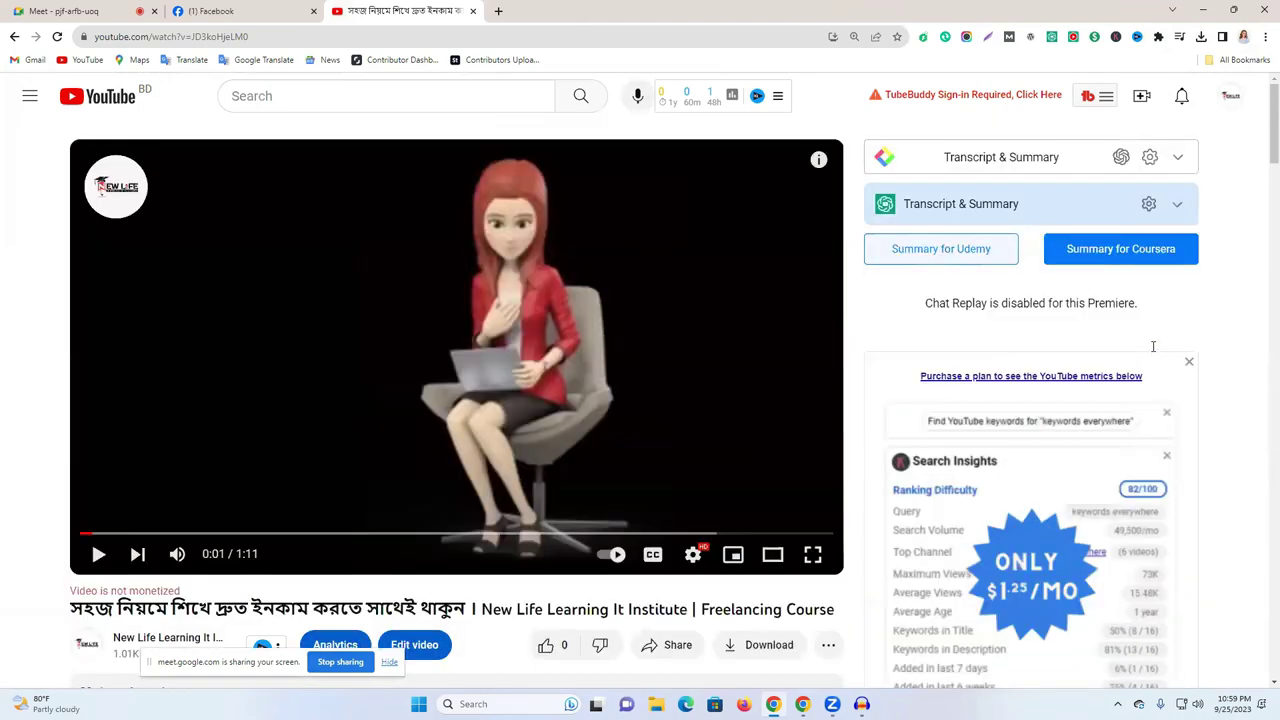
scroll(1153, 347, down, 10)
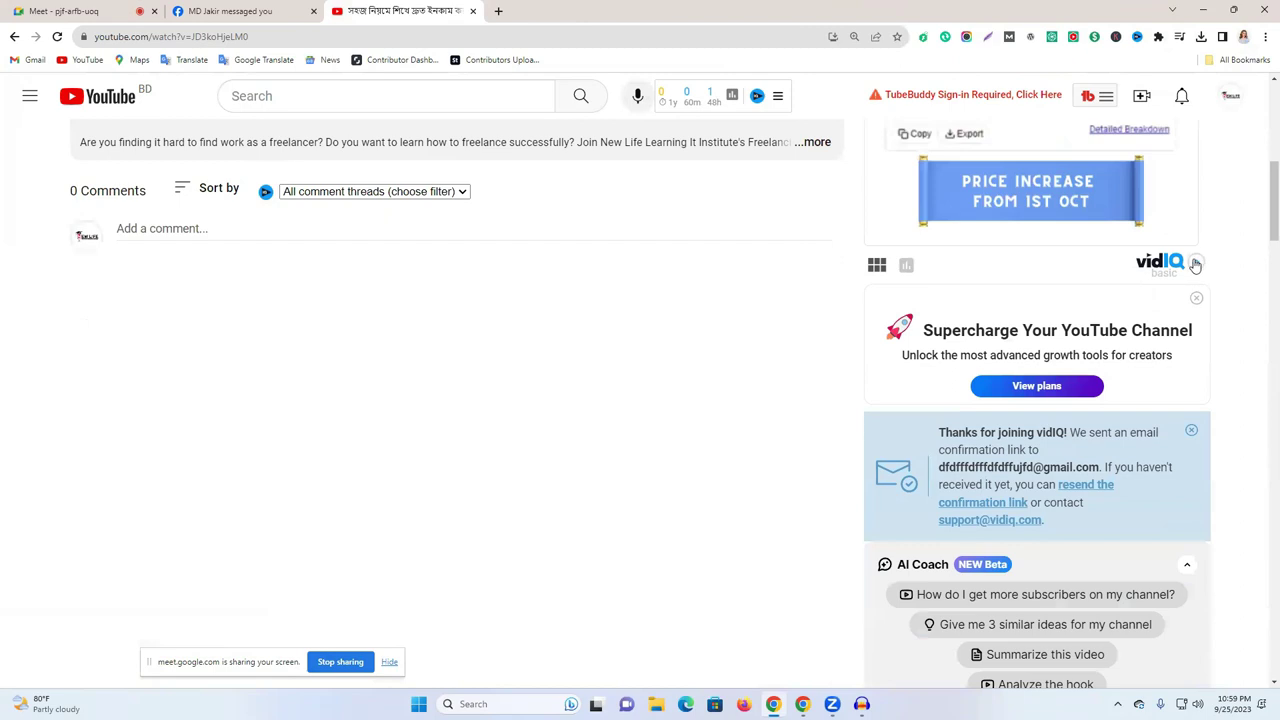
click(1195, 264)
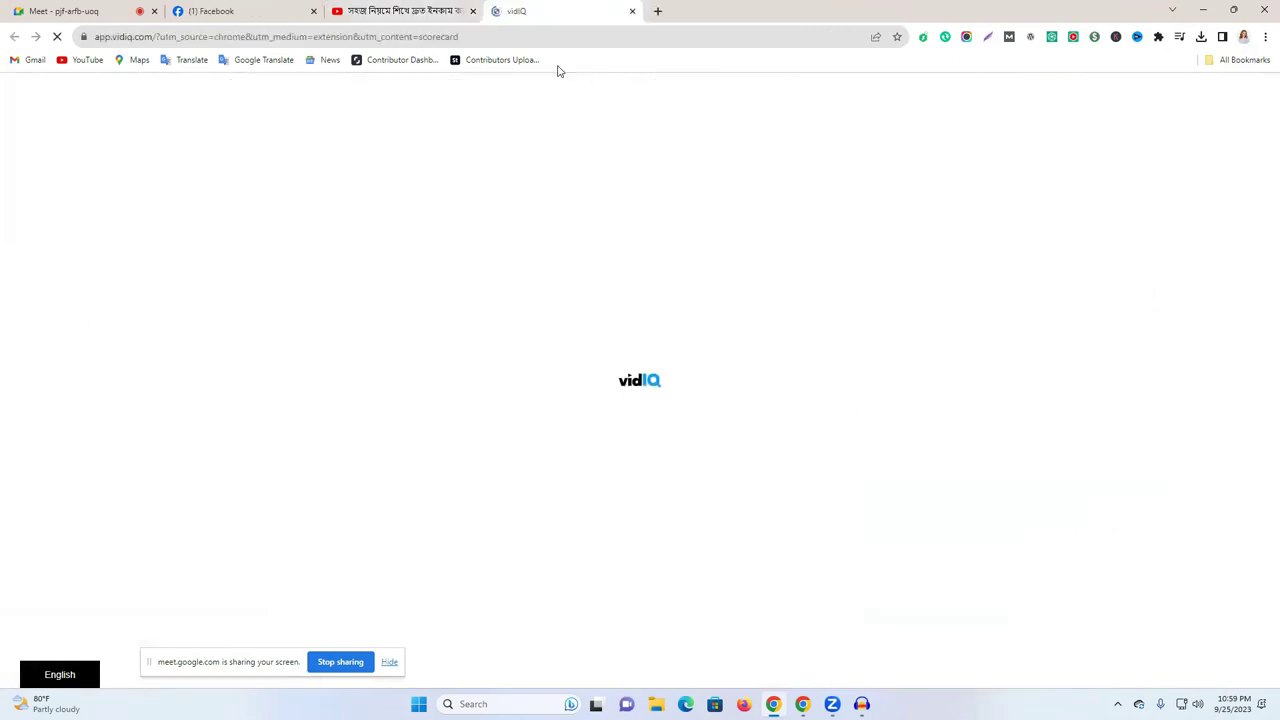
- Close the vidIQ success tab, open a blank new tab, and return to the video page
click(631, 12)
scroll(1143, 318, up, 6)
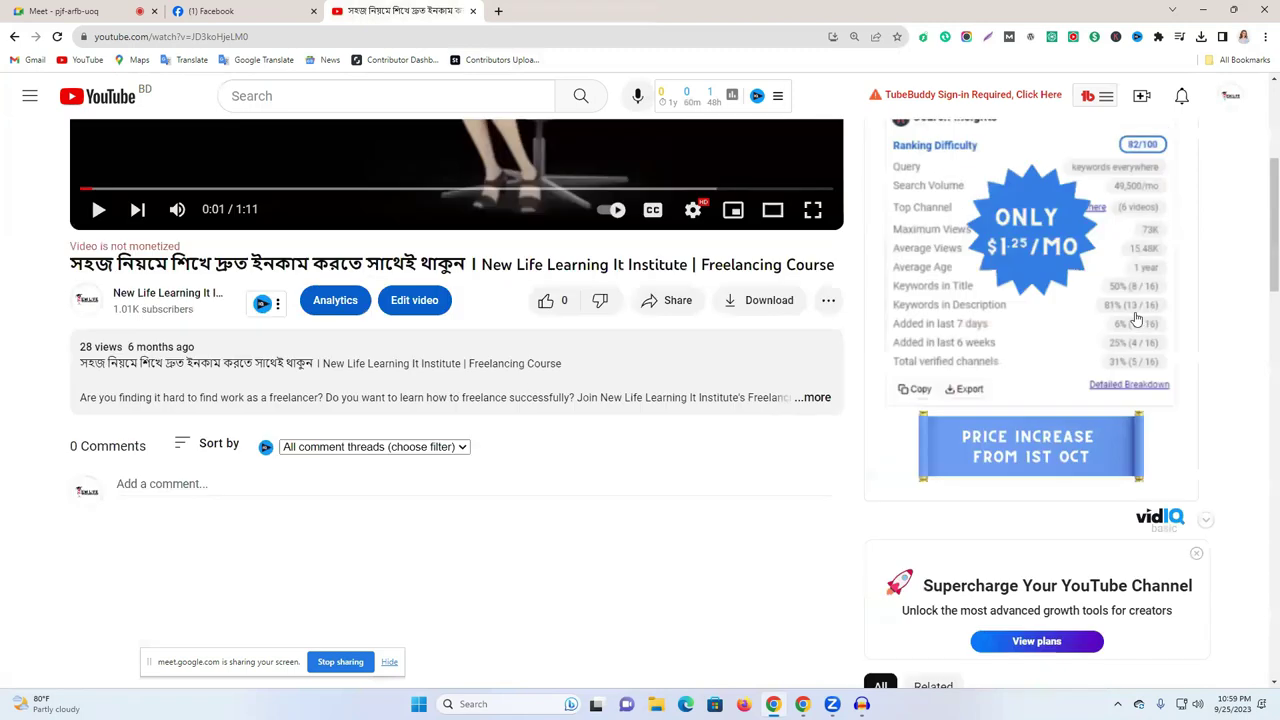
scroll(1130, 400, down, 4)
scroll(1130, 457, down, 5)
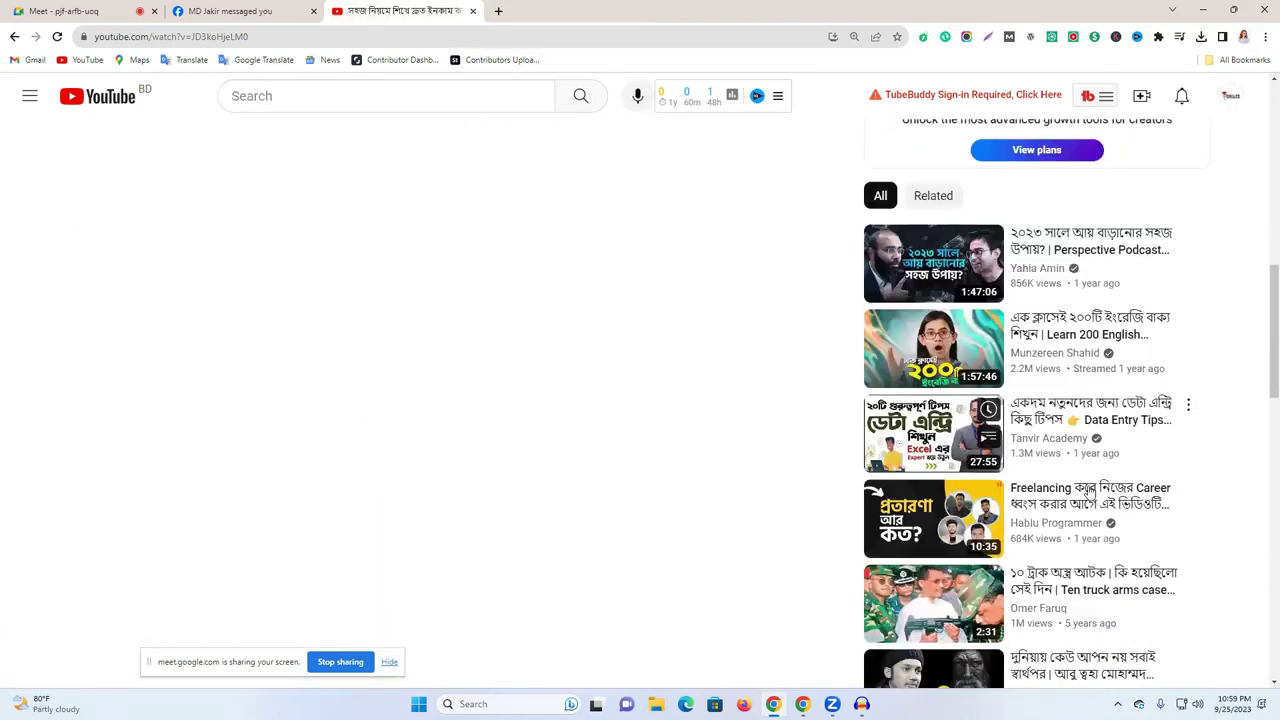
click(499, 11)
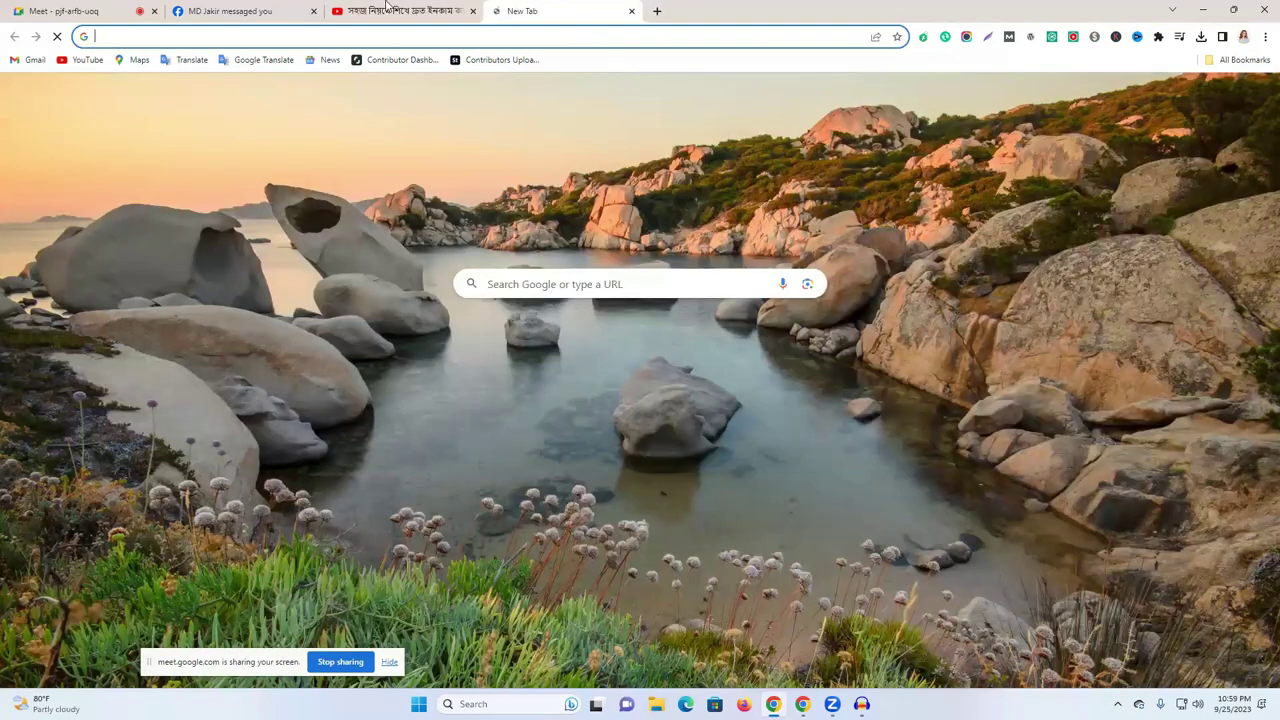
click(437, 11)
click(507, 11)
click(368, 11)
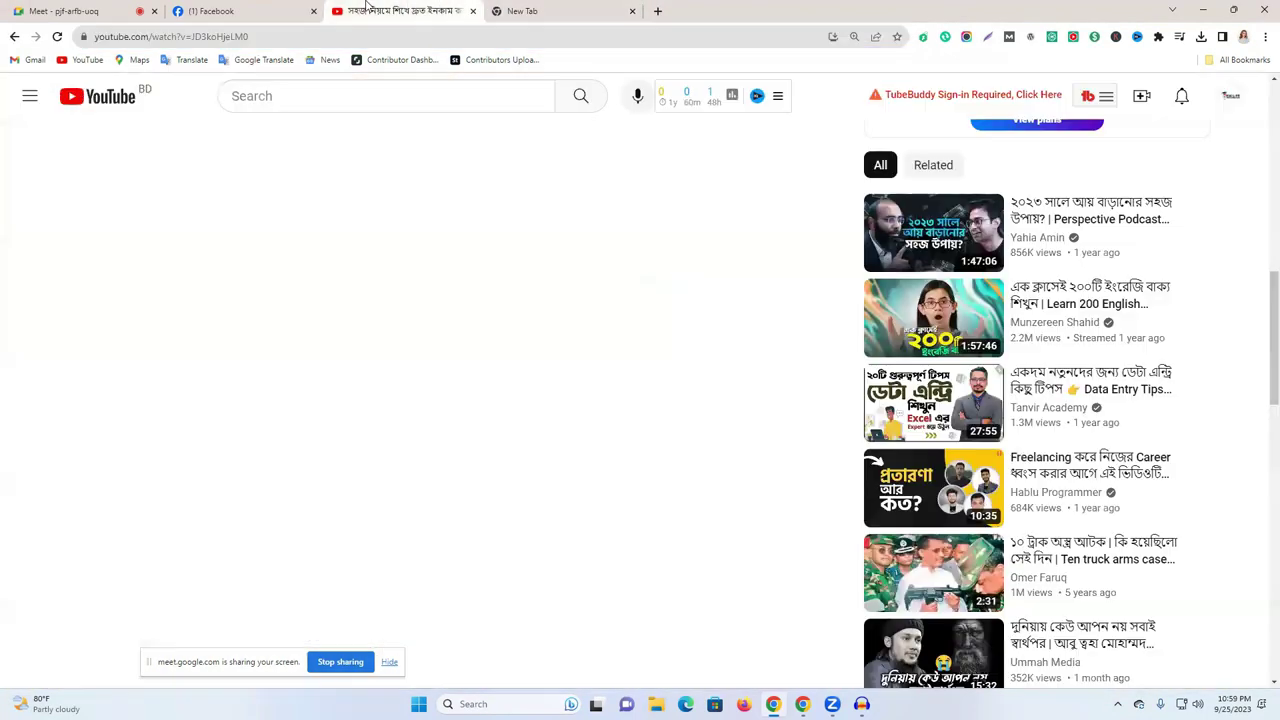
scroll(630, 250, up, 10)
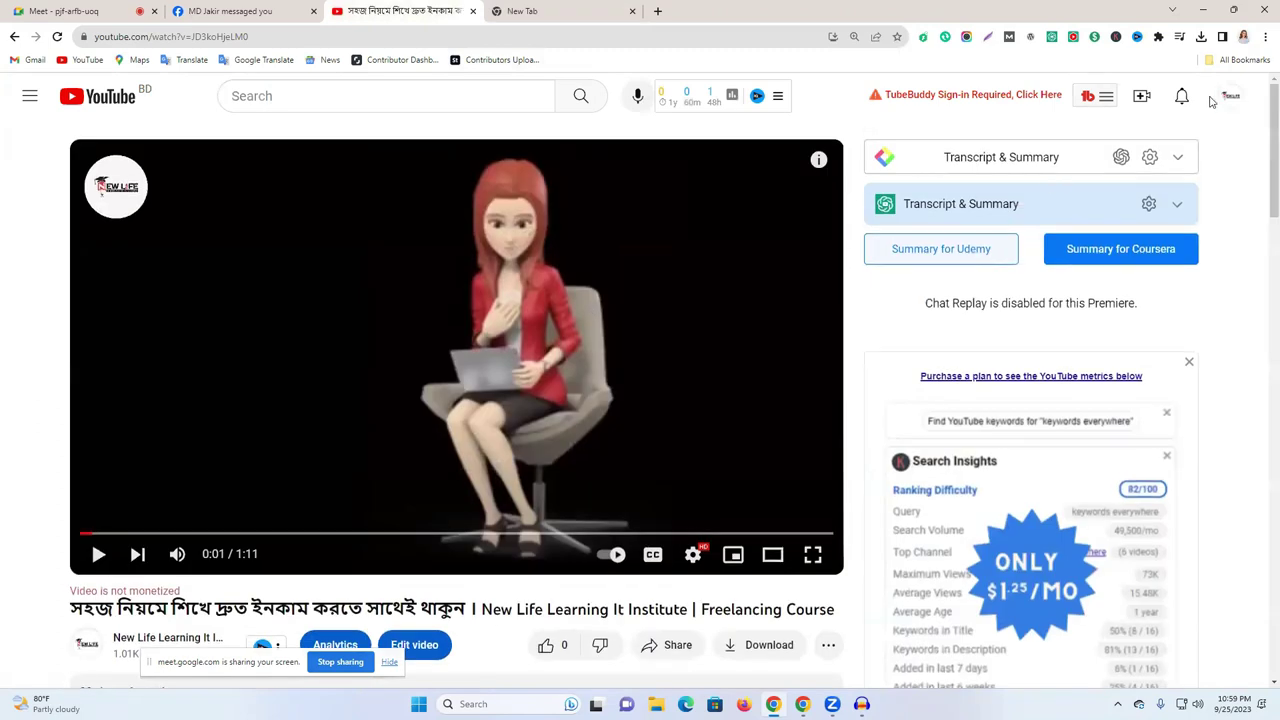
click(1228, 98)
- From your channel, open Create > Upload videos and dismiss the Select Files picker
click(1034, 191)
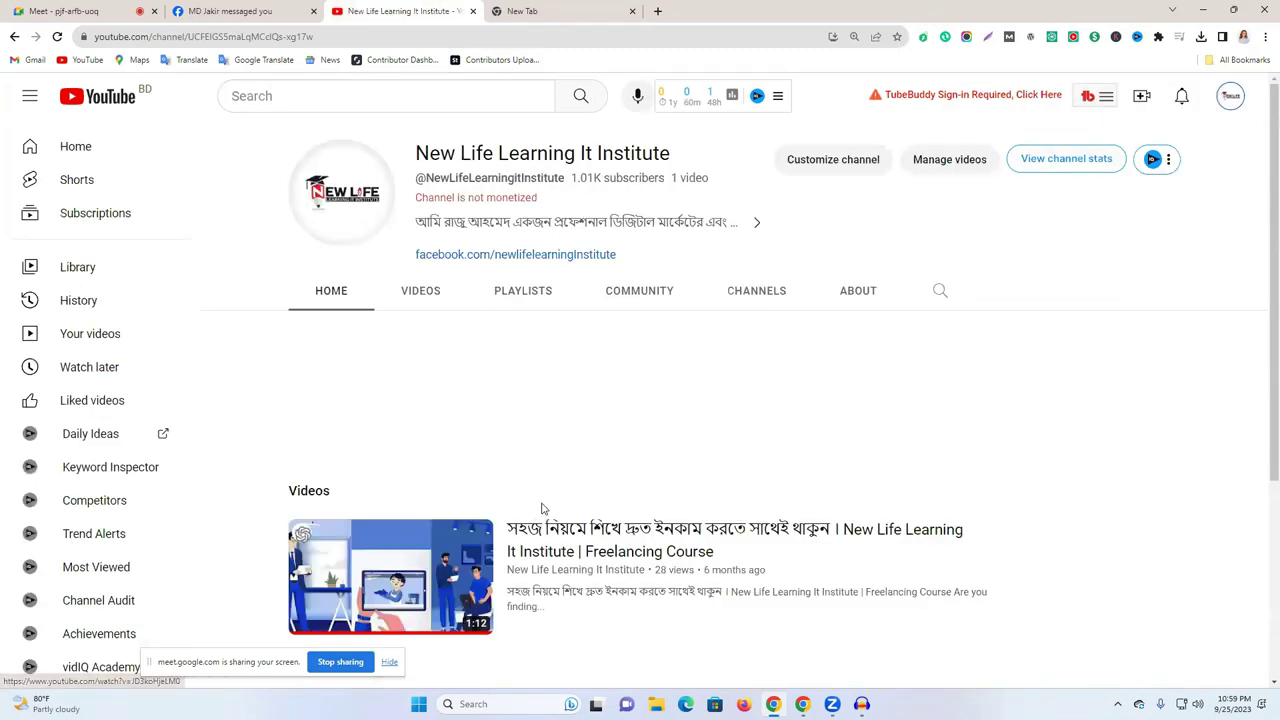
click(1141, 98)
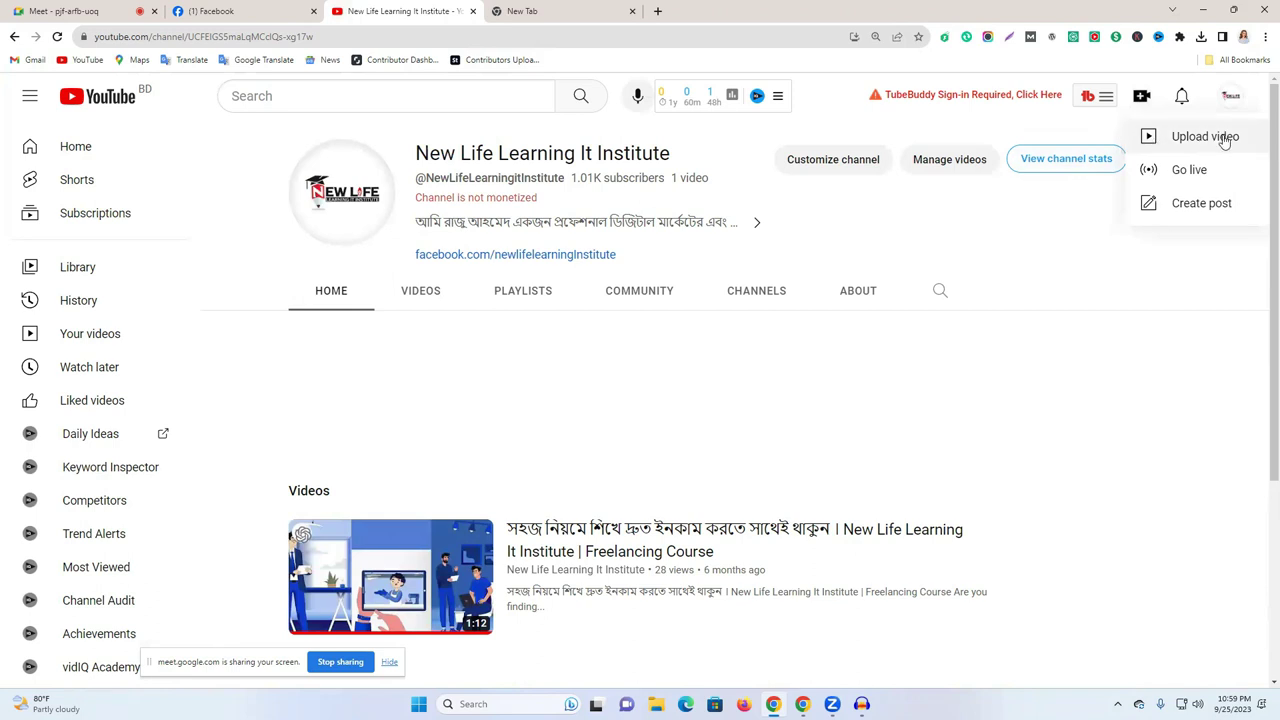
click(1222, 138)
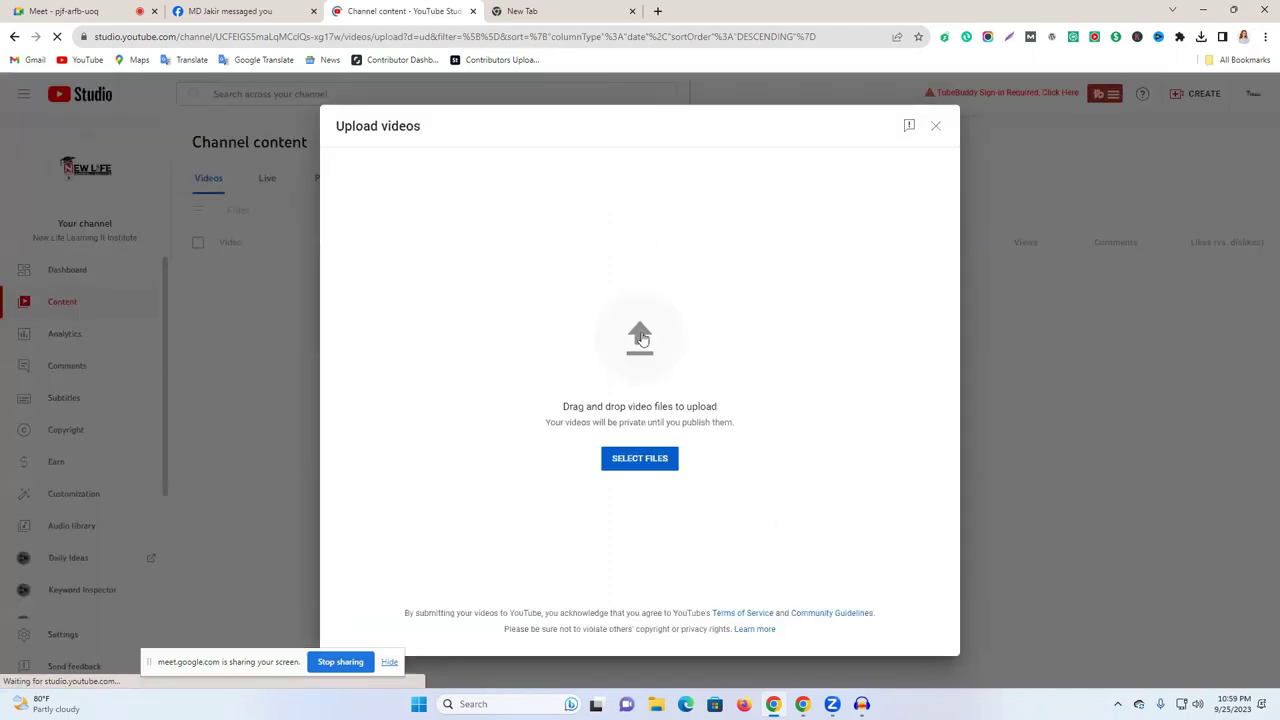
click(640, 333)
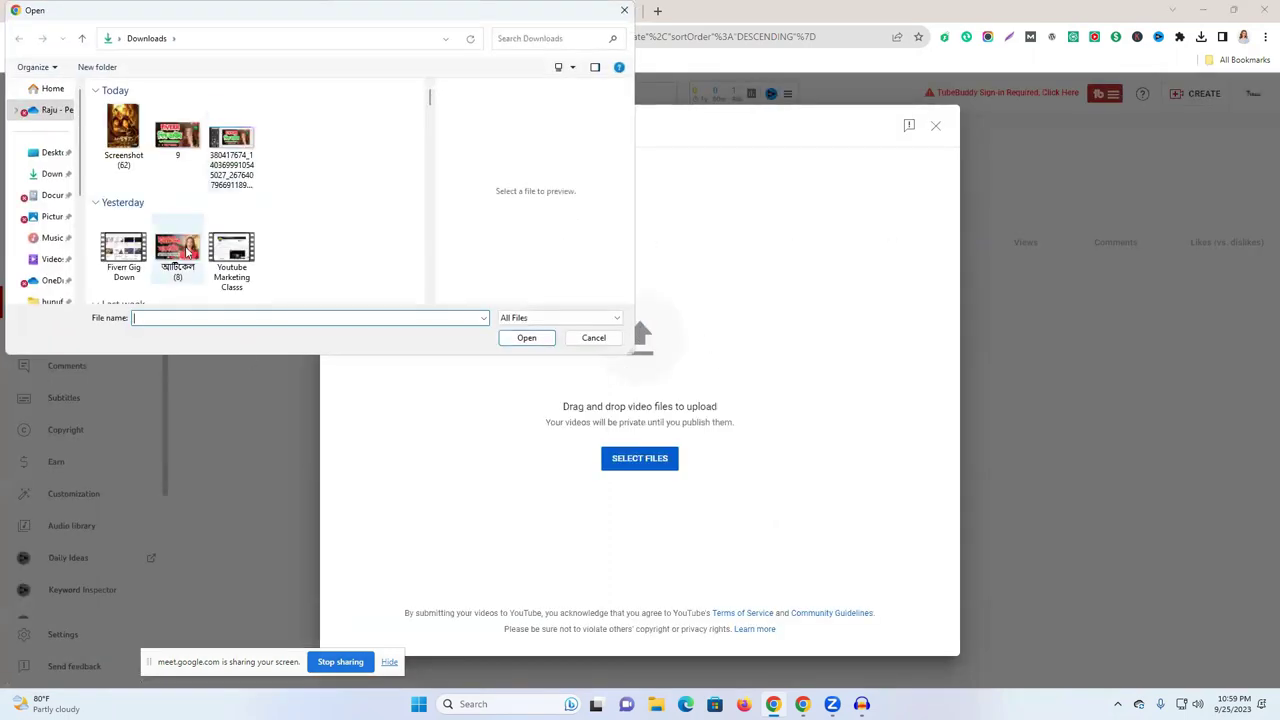
click(624, 10)
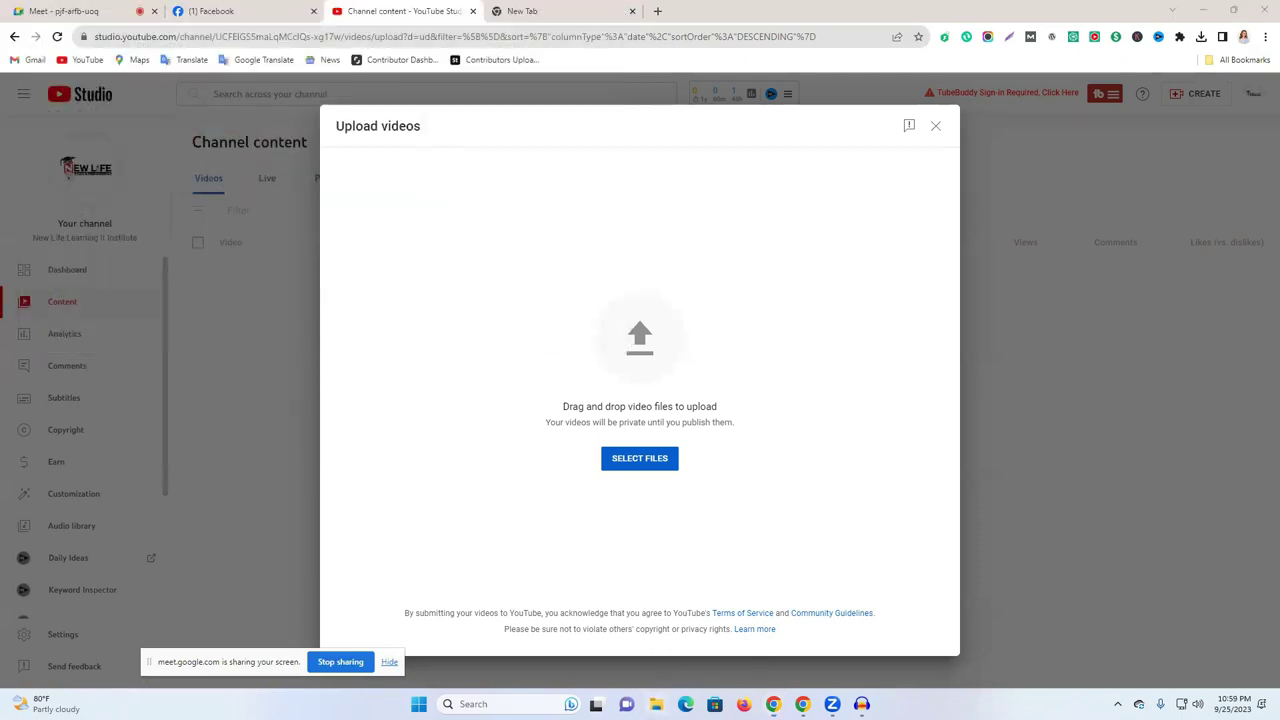
- Drag the Youtube Marketing Classs video from File Explorer's Downloads folder into the upload dialog
key(super+e)
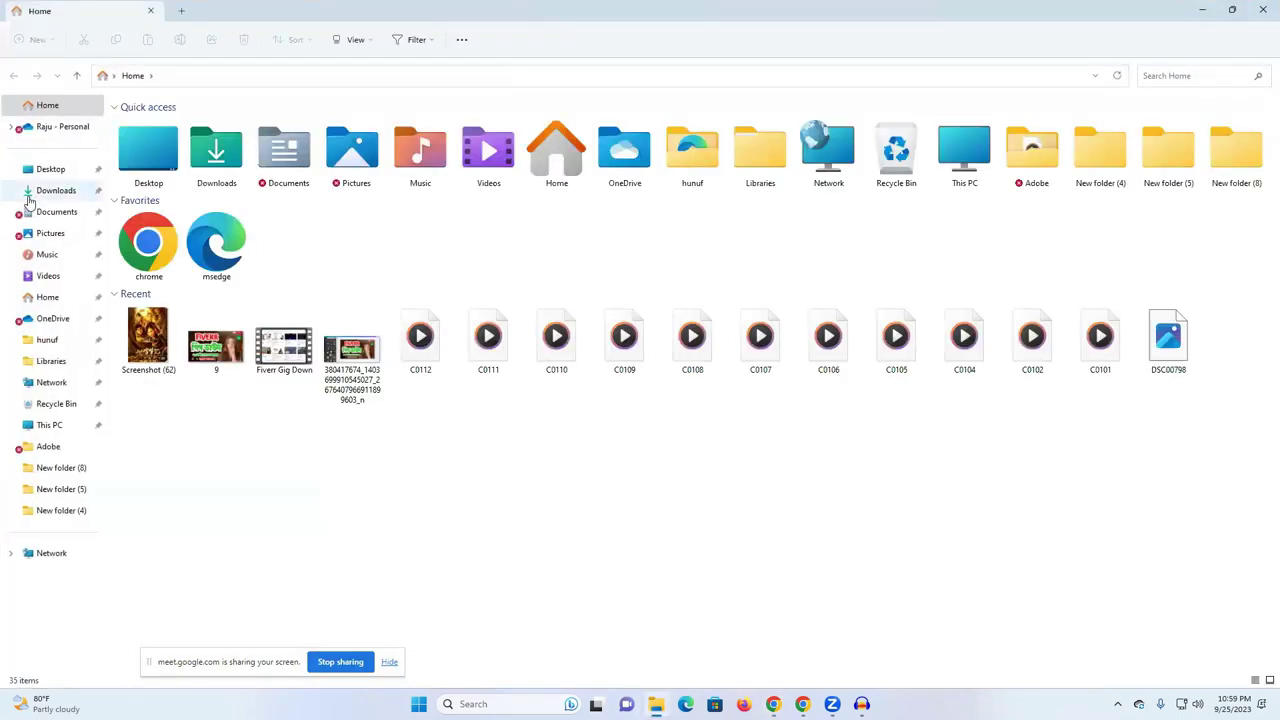
click(55, 190)
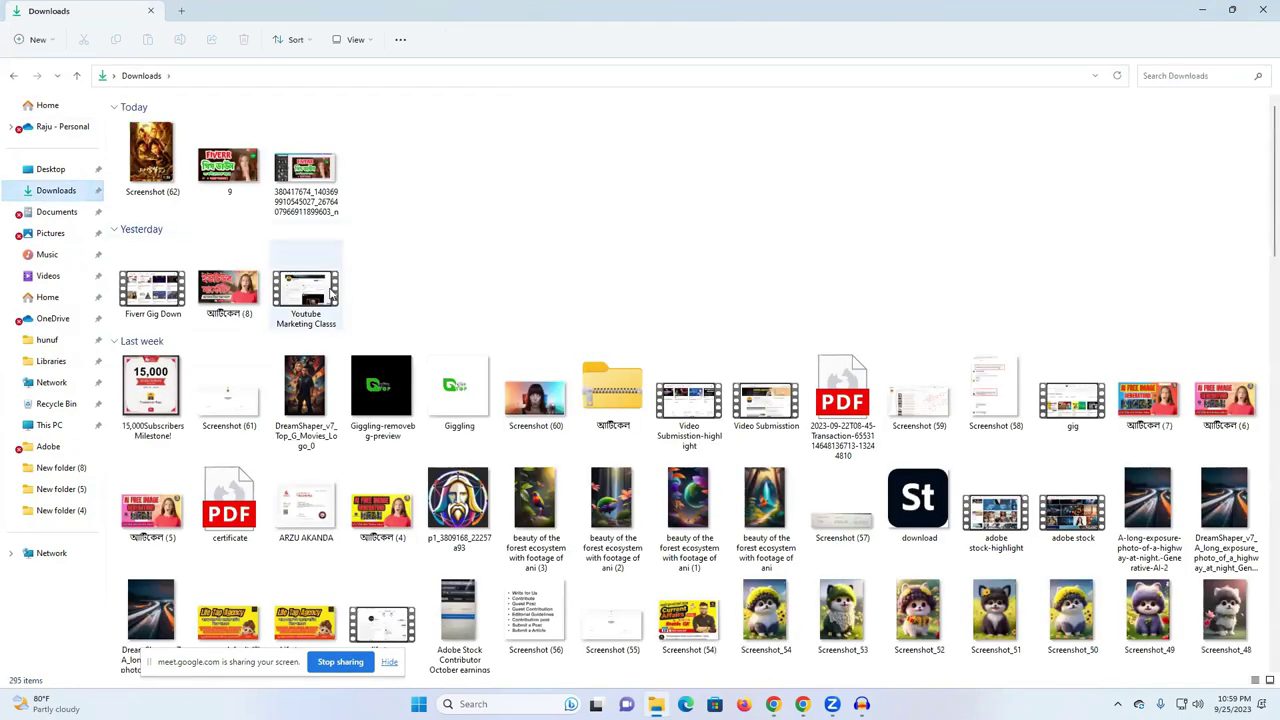
click(313, 286)
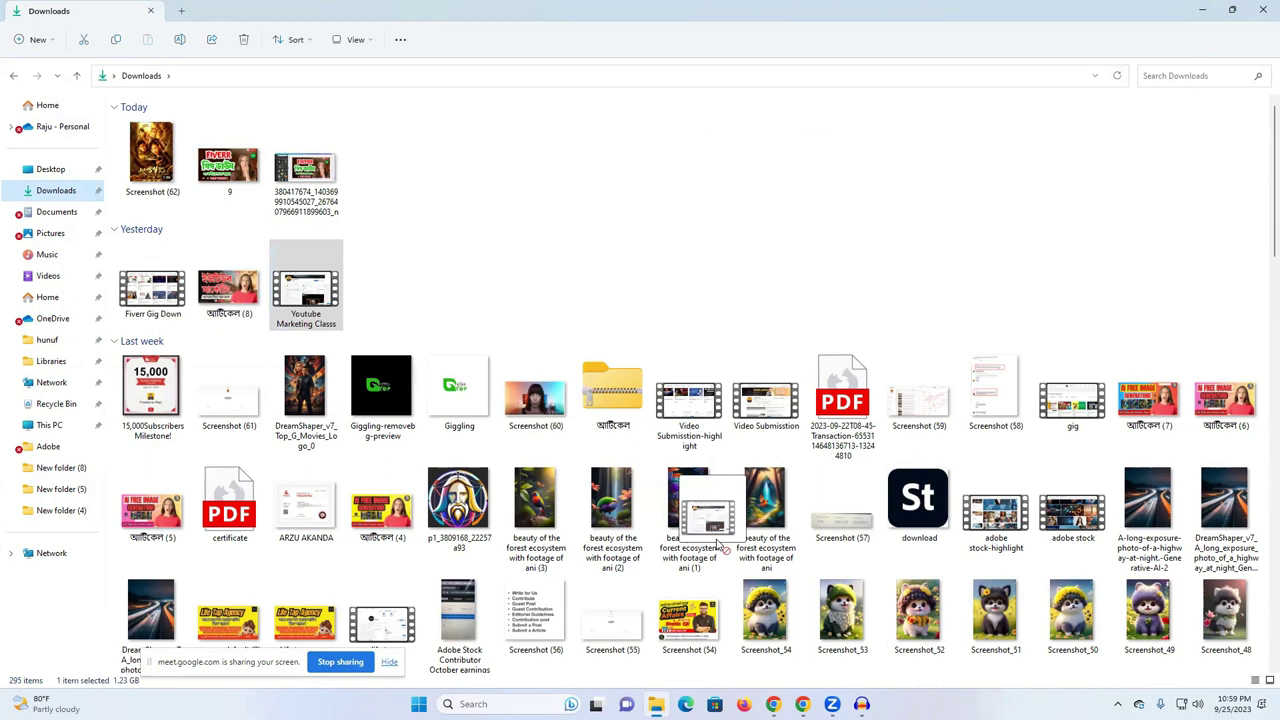
drag(826, 697, 643, 363)
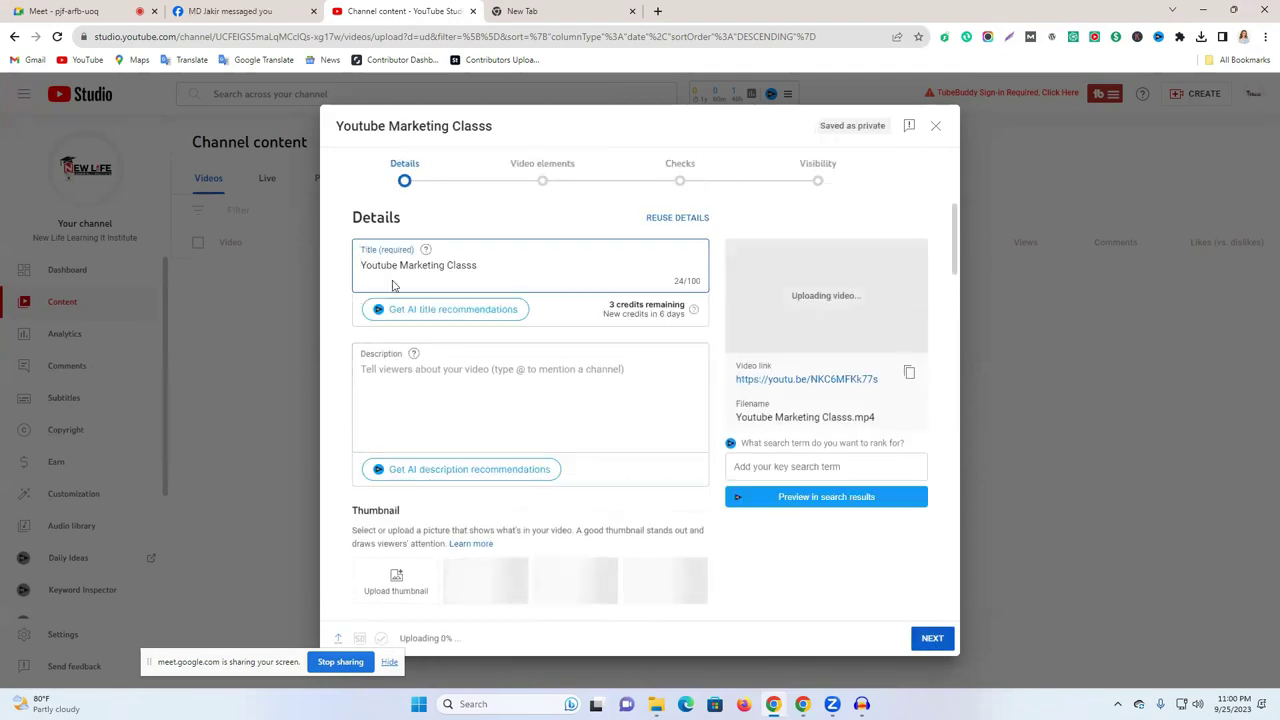
- Delete 'Classs' from the title so it reads 'Youtube Marketing'
double_click(453, 265)
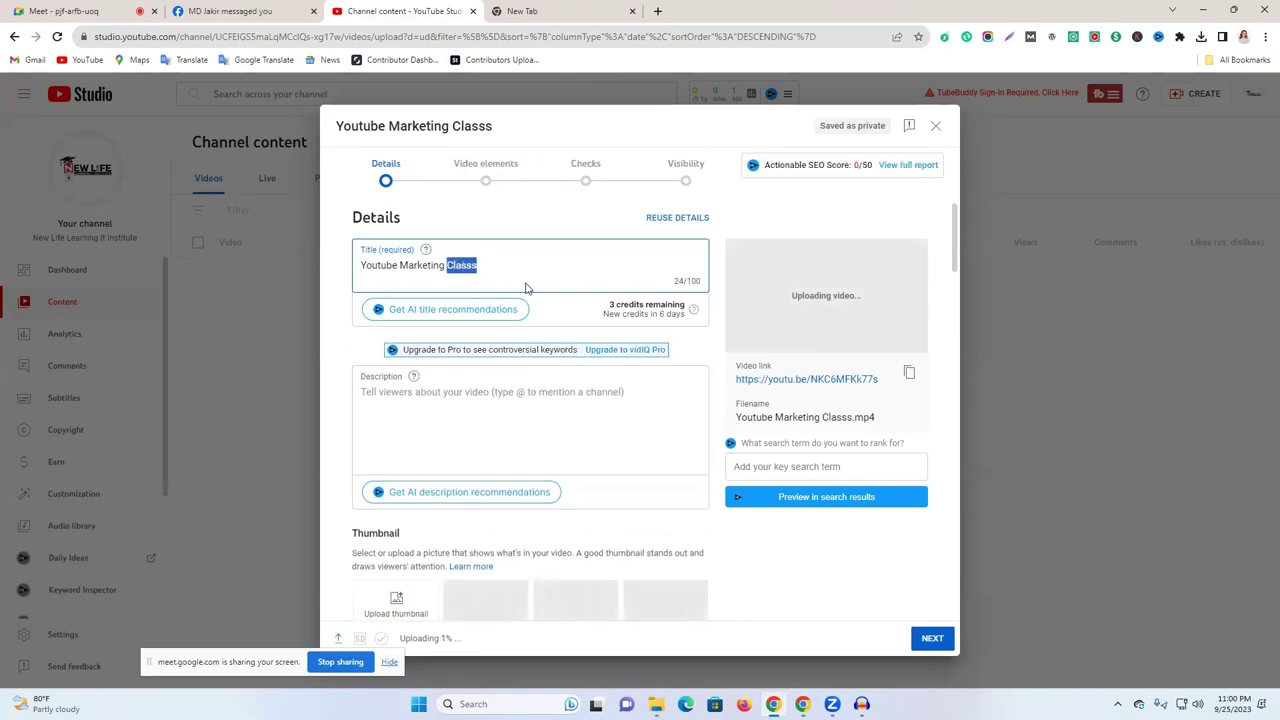
key(BackSpace)
key(ctrl+a)
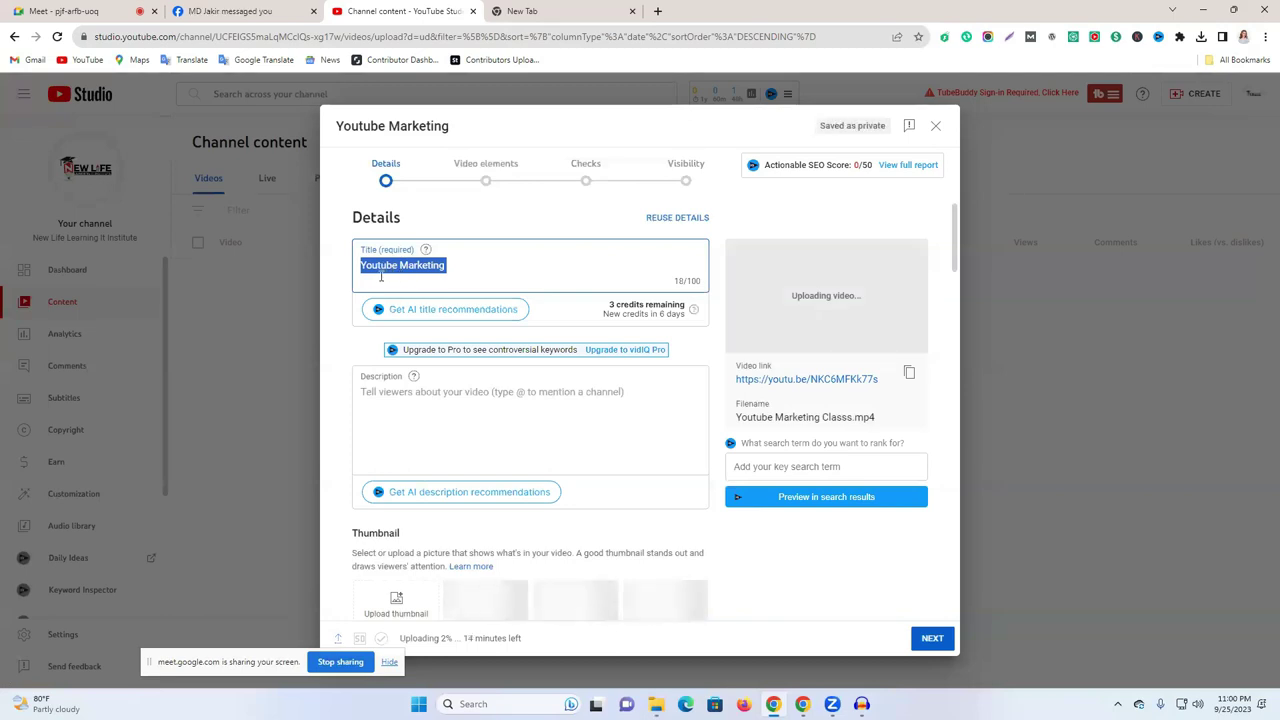
- Review the AI title recommendations for Youtube Marketing and close the panel
click(418, 311)
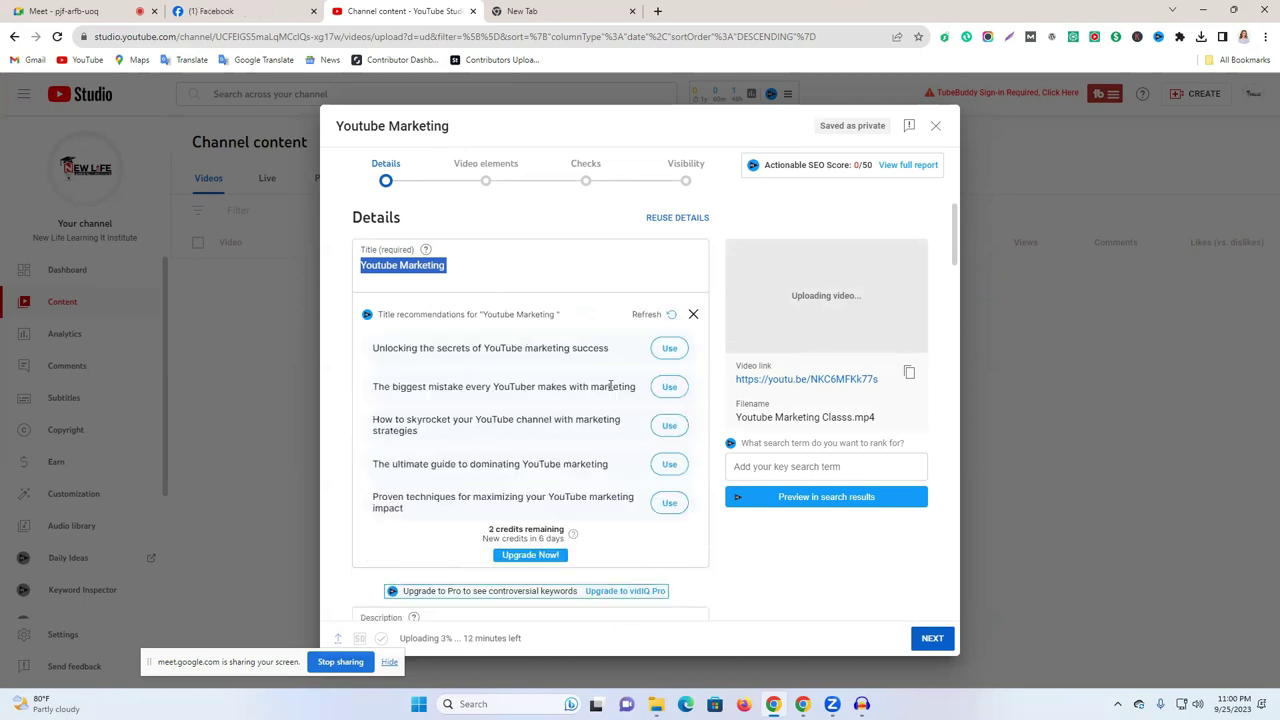
scroll(618, 490, down, 1)
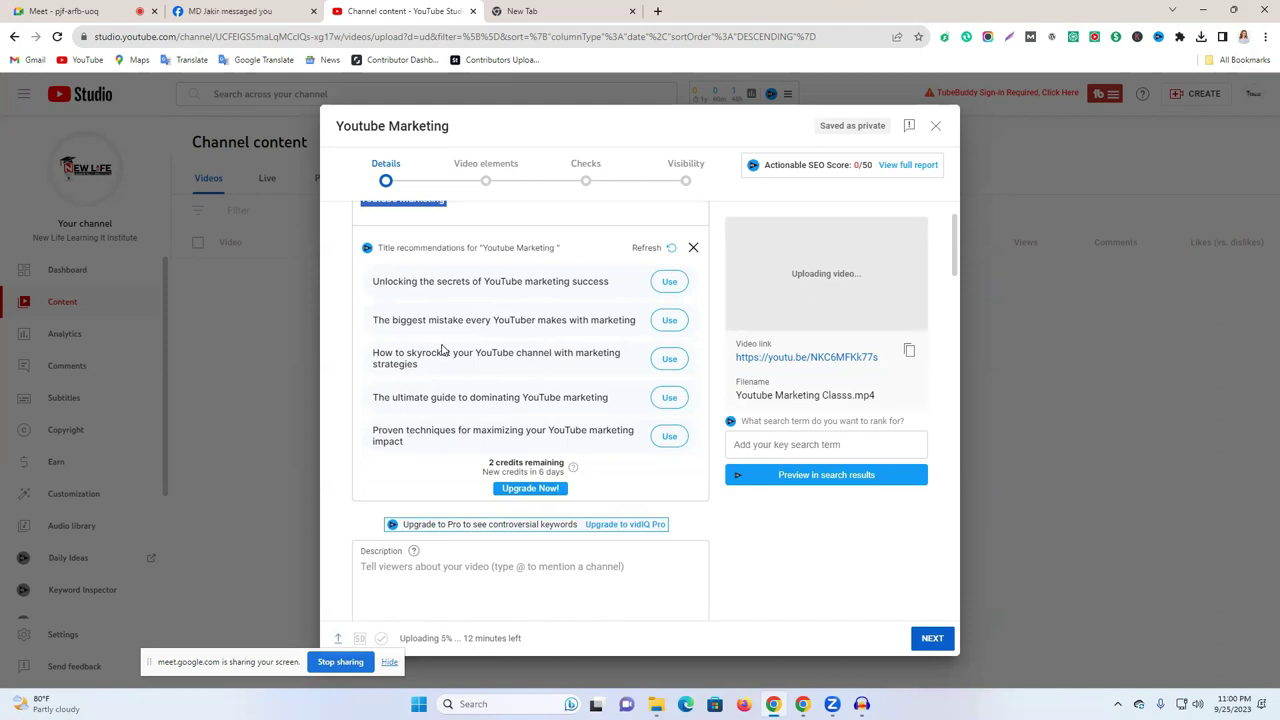
scroll(443, 345, up, 1)
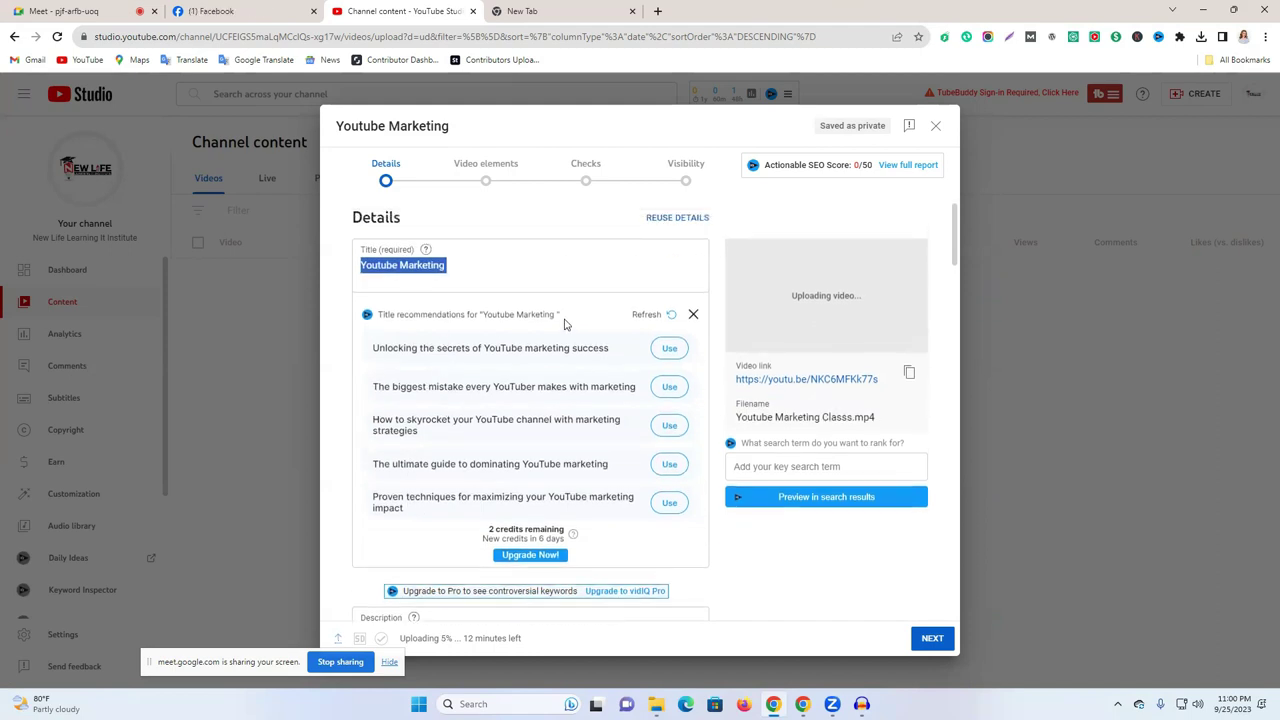
click(693, 312)
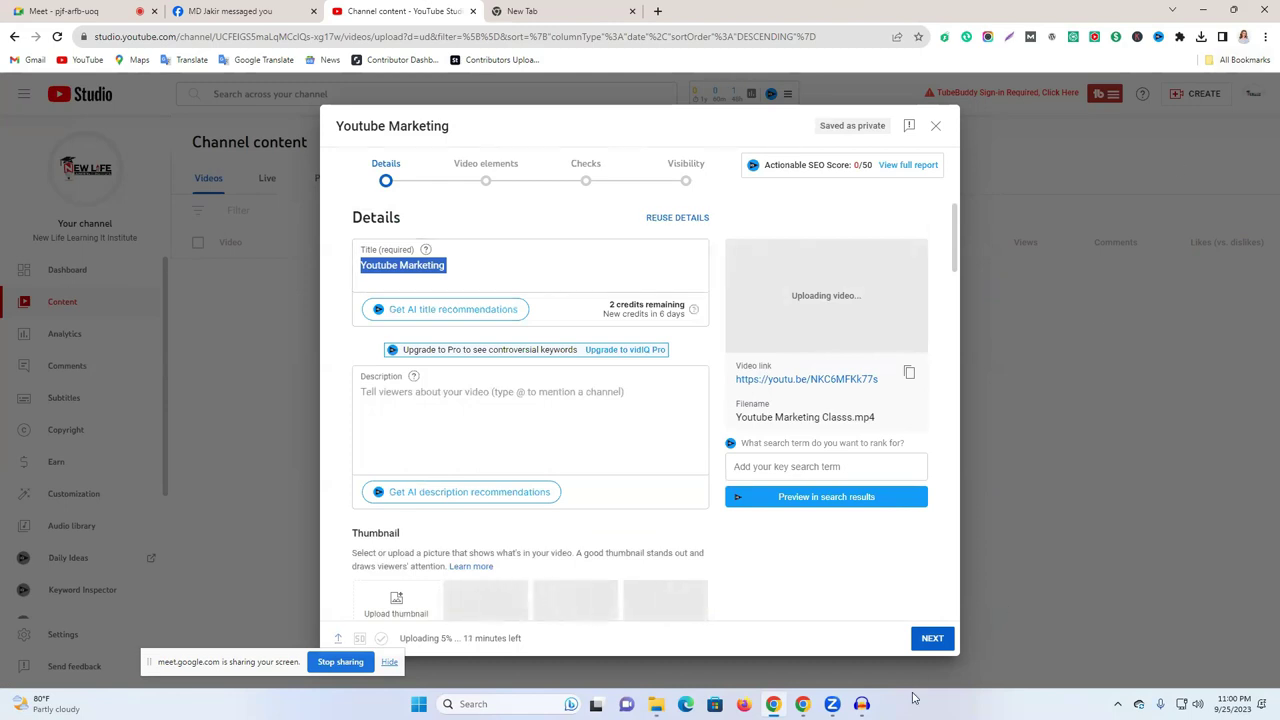
click(862, 704)
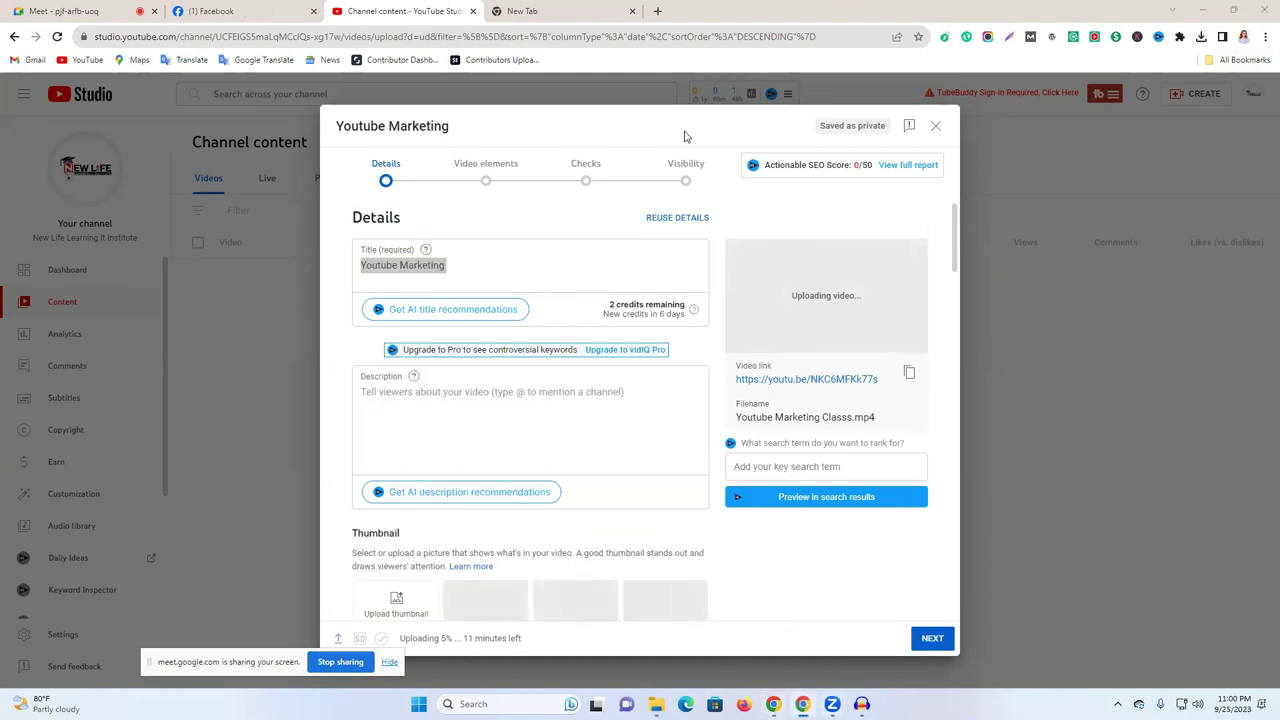
click(1265, 36)
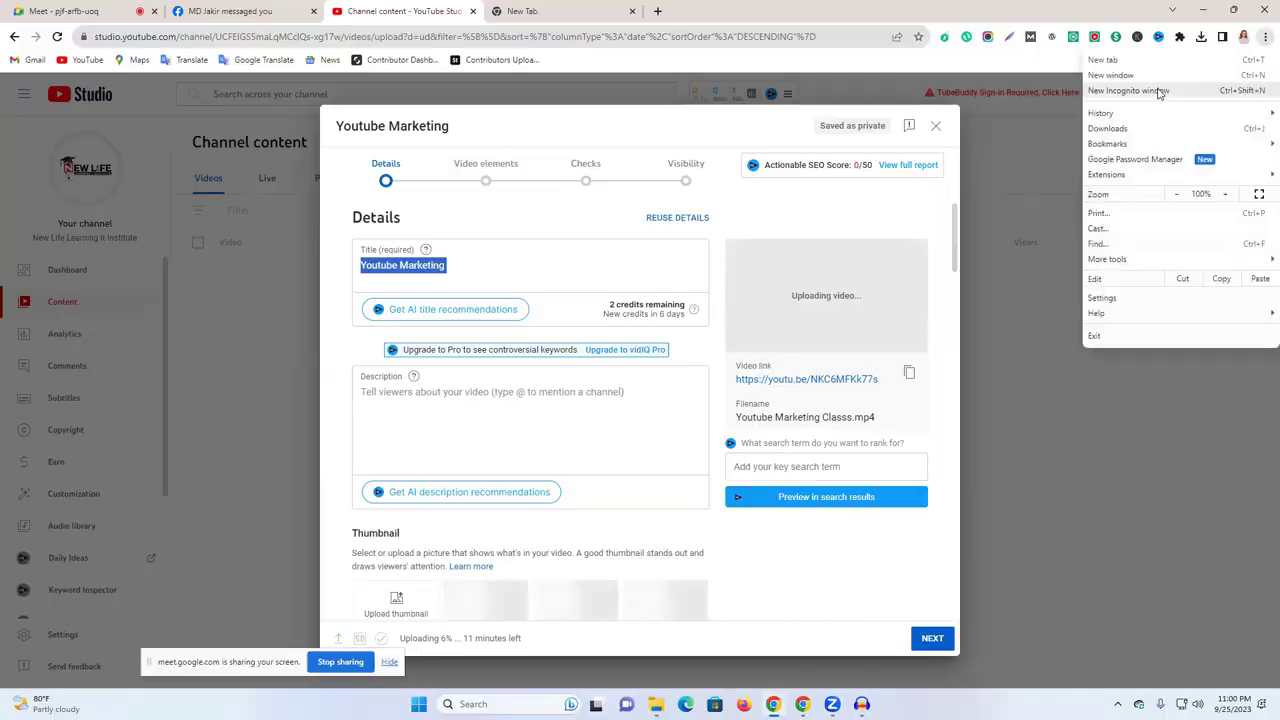
- In an Incognito window, open vidIQ's free YouTube Title Generator on vidiq.com
click(1160, 93)
text(vidiq.com)
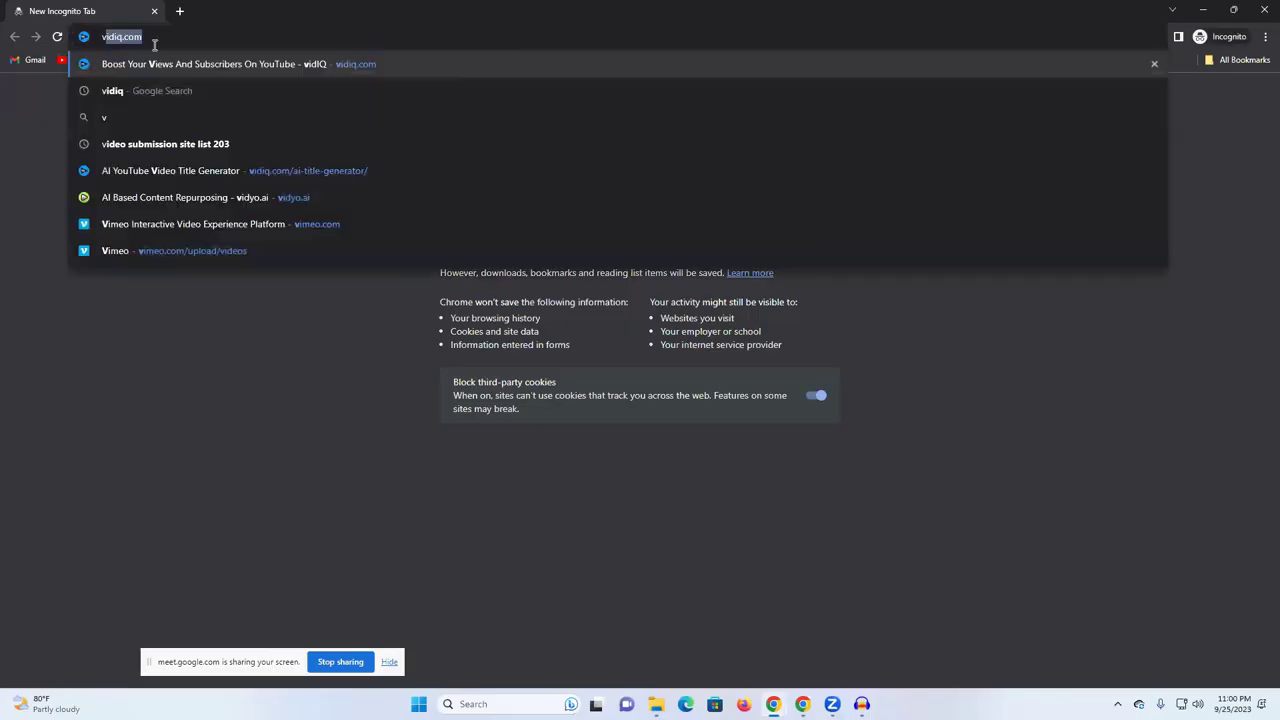
click(177, 66)
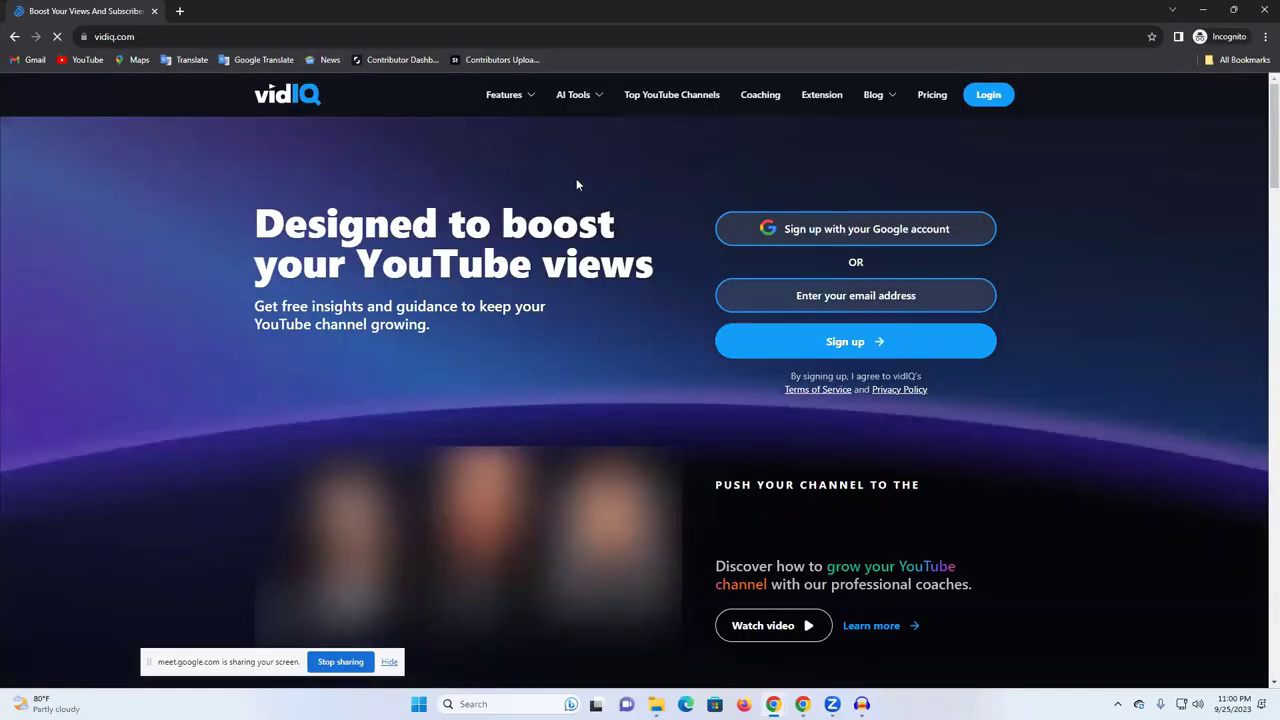
mouse_move(557, 101)
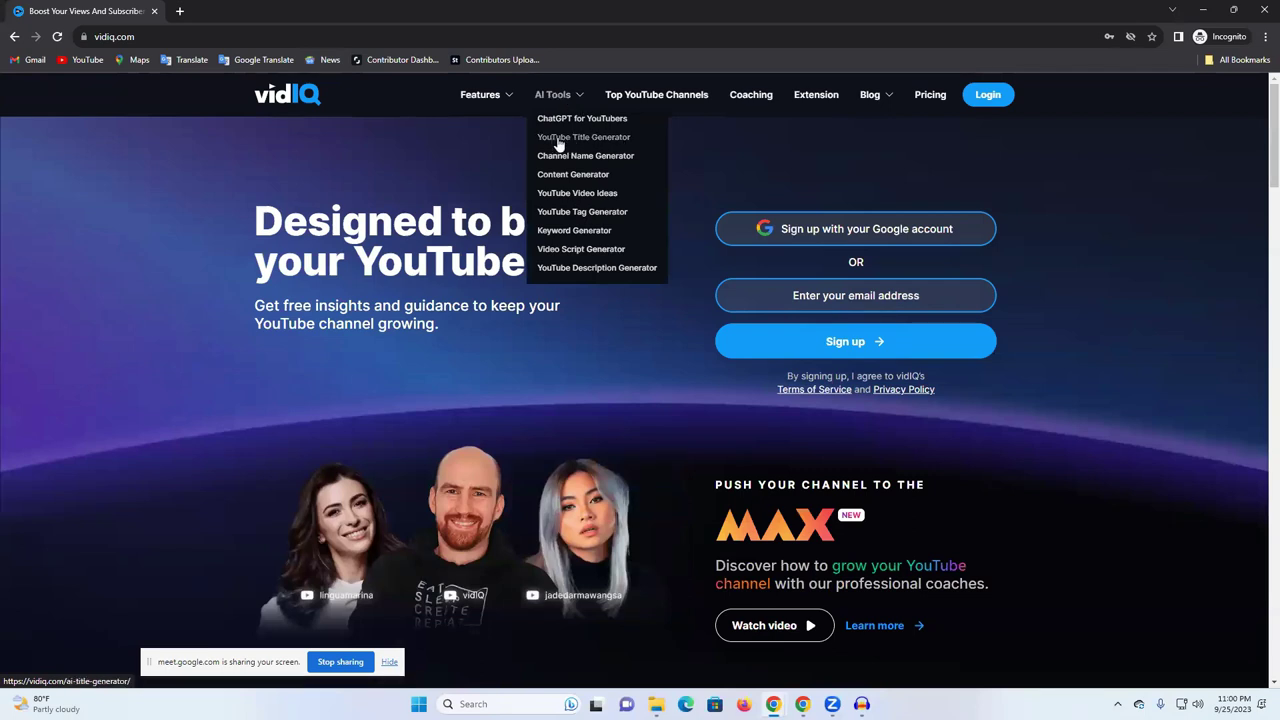
click(595, 144)
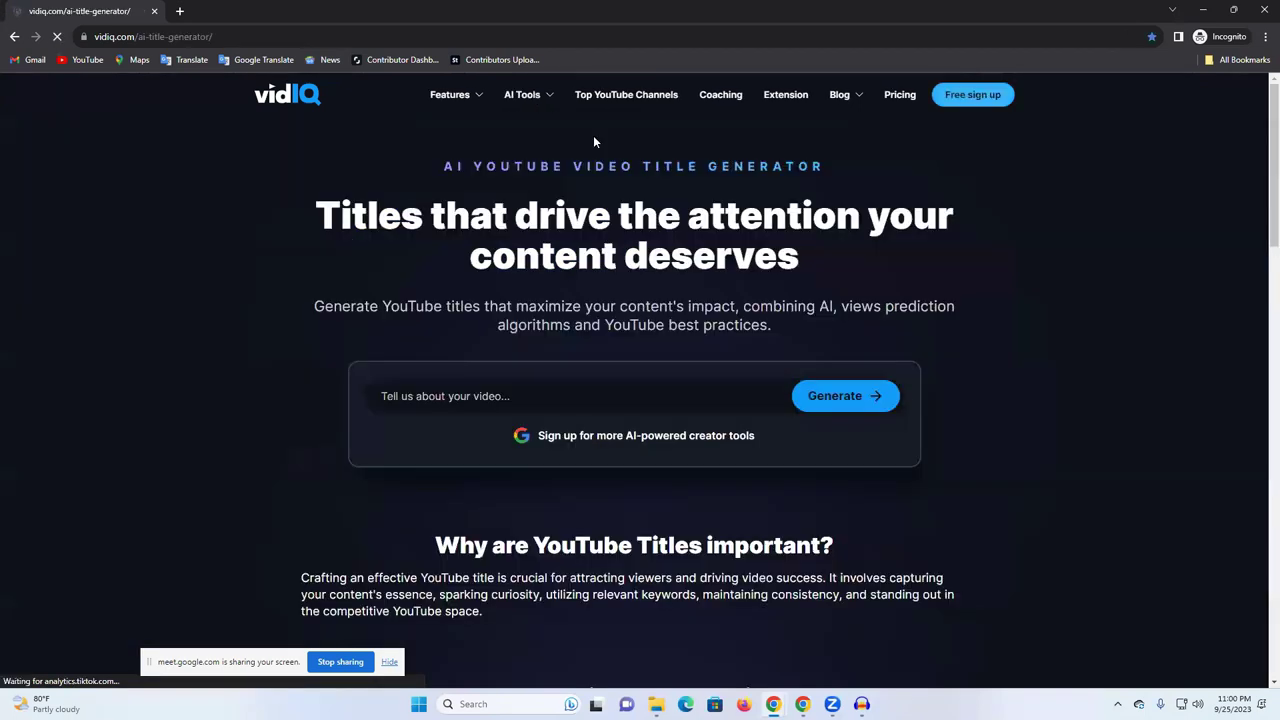
- Enter 'youtube marketing full course' as the topic and generate title ideas
click(488, 398)
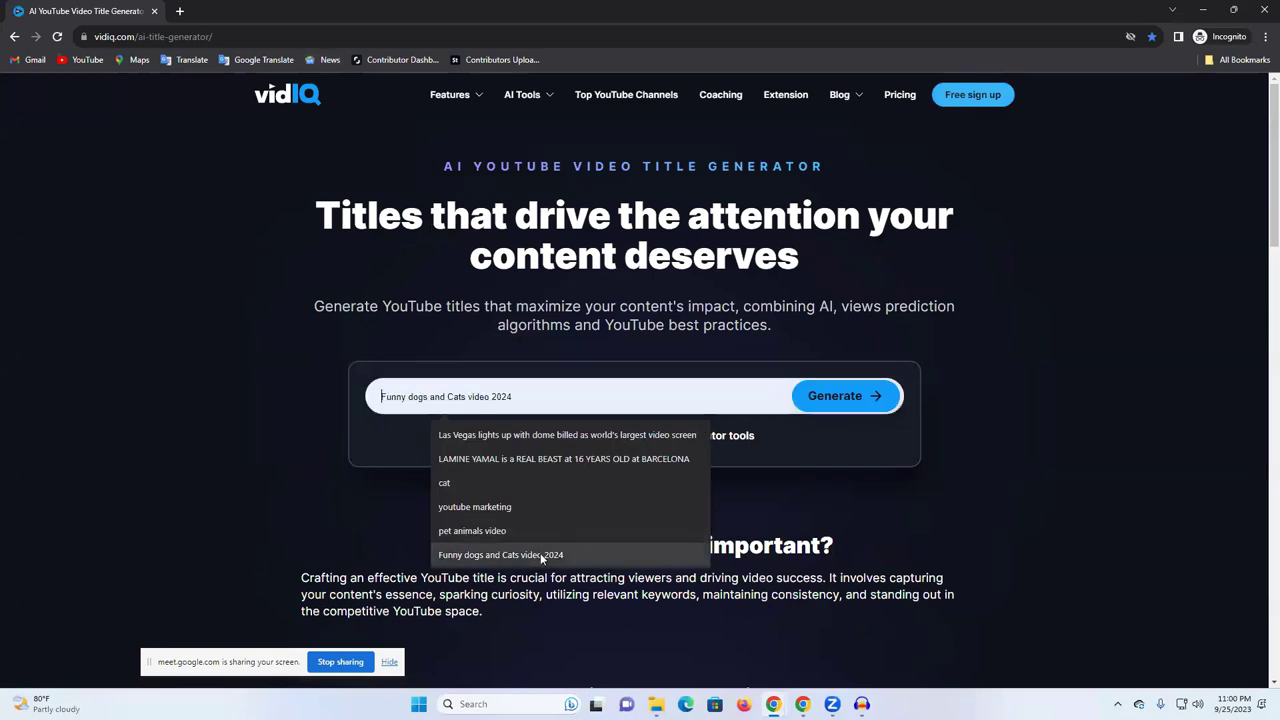
click(545, 512)
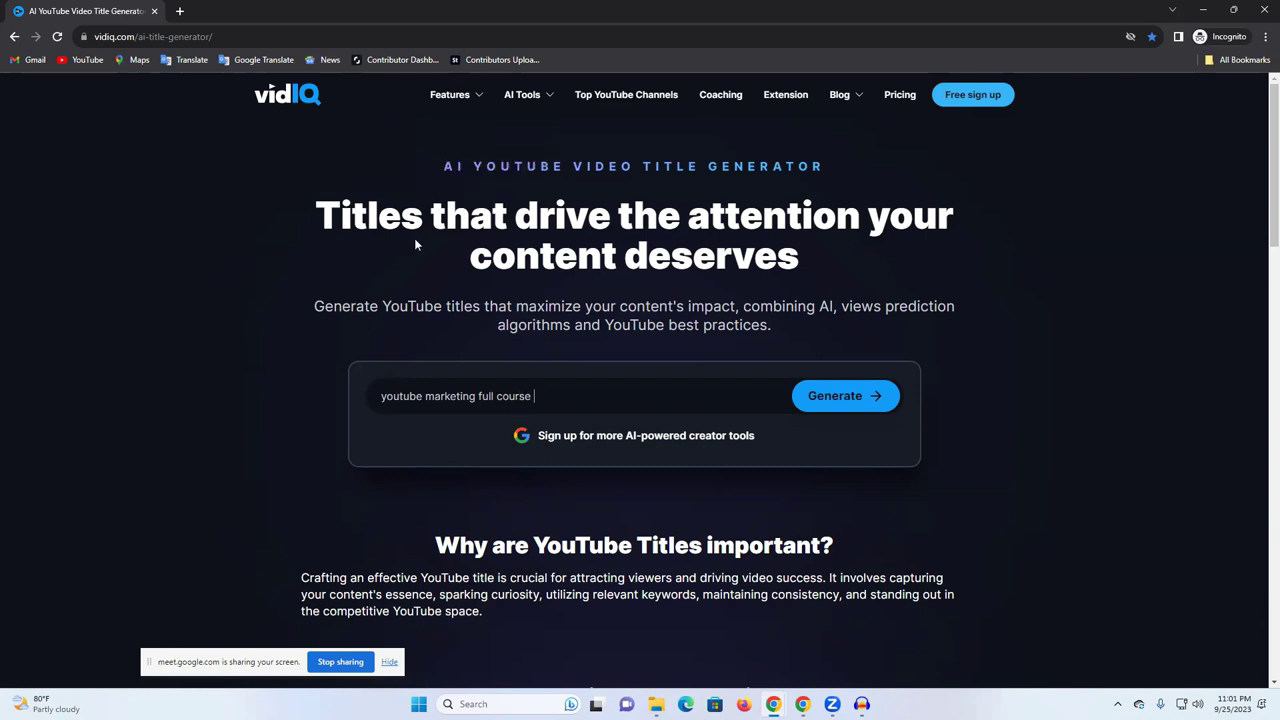
drag(548, 395, 379, 397)
click(845, 402)
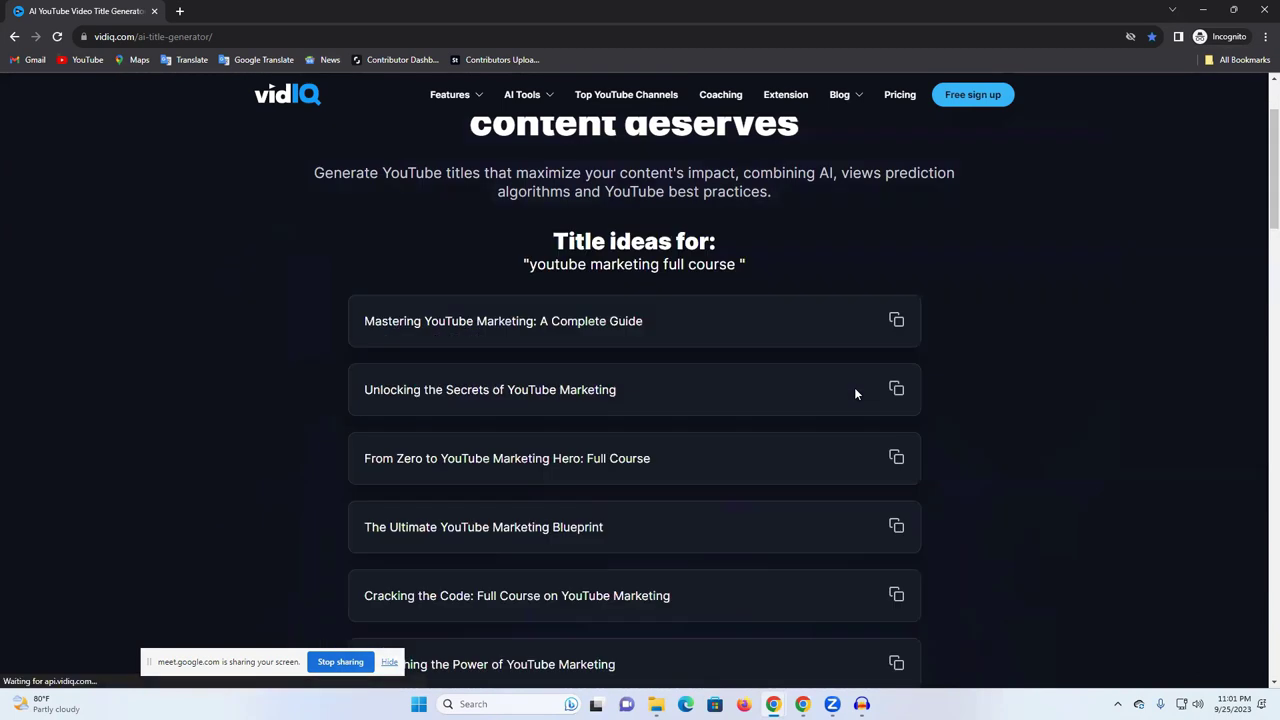
- Read through the generated titles, such as 'Mastering YouTube Marketing: A Complete Guide'
scroll(470, 300, down, 1)
drag(343, 226, 774, 514)
scroll(569, 491, down, 5)
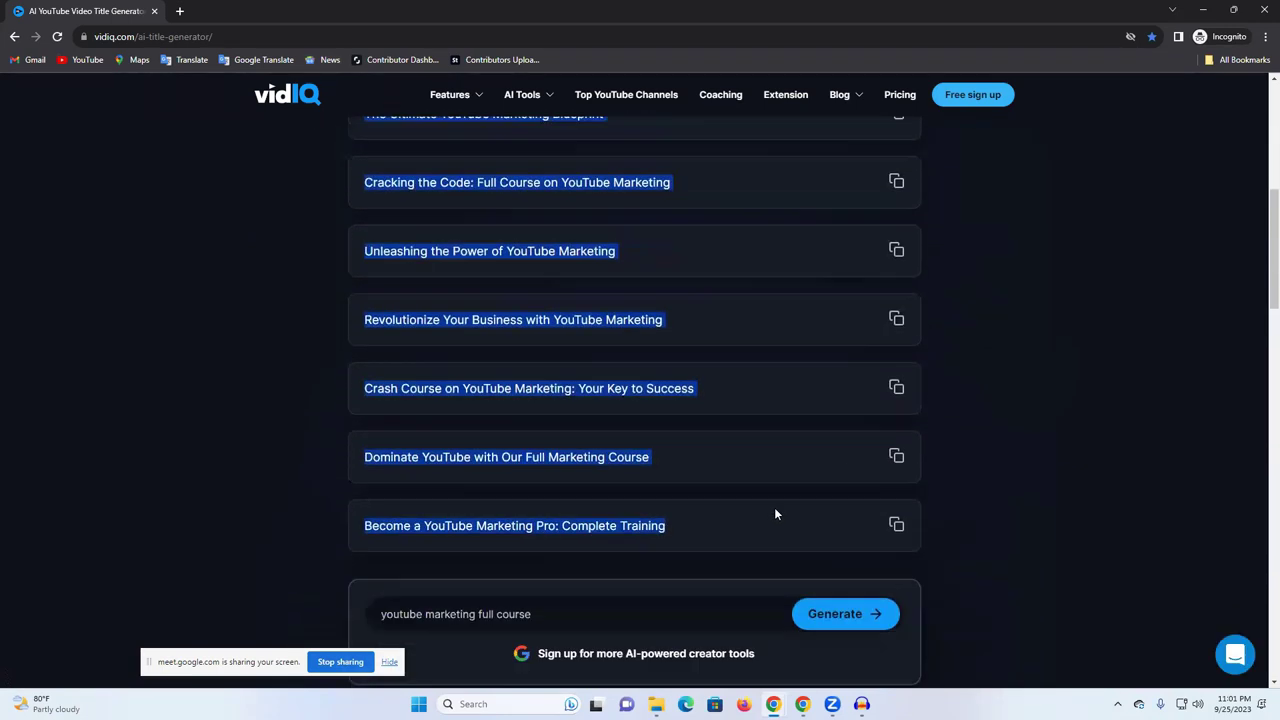
scroll(774, 507, down, 2)
click(1014, 366)
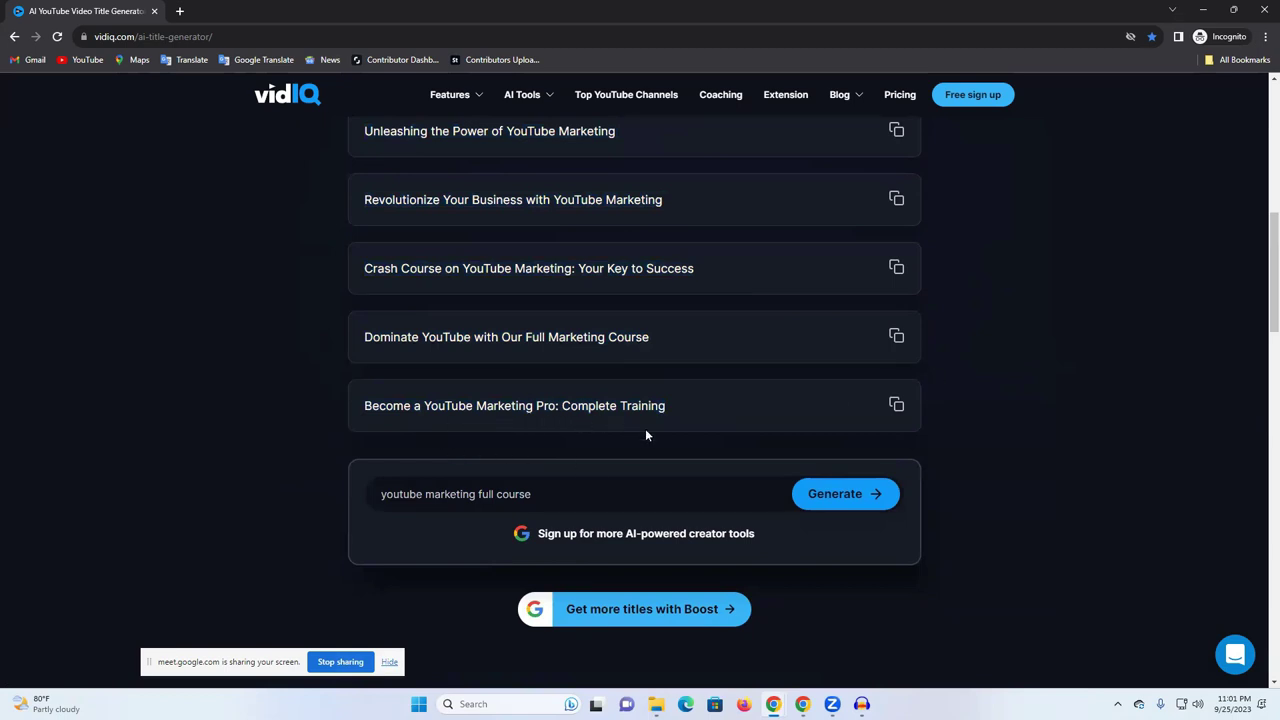
scroll(645, 428, up, 3)
scroll(440, 420, up, 2)
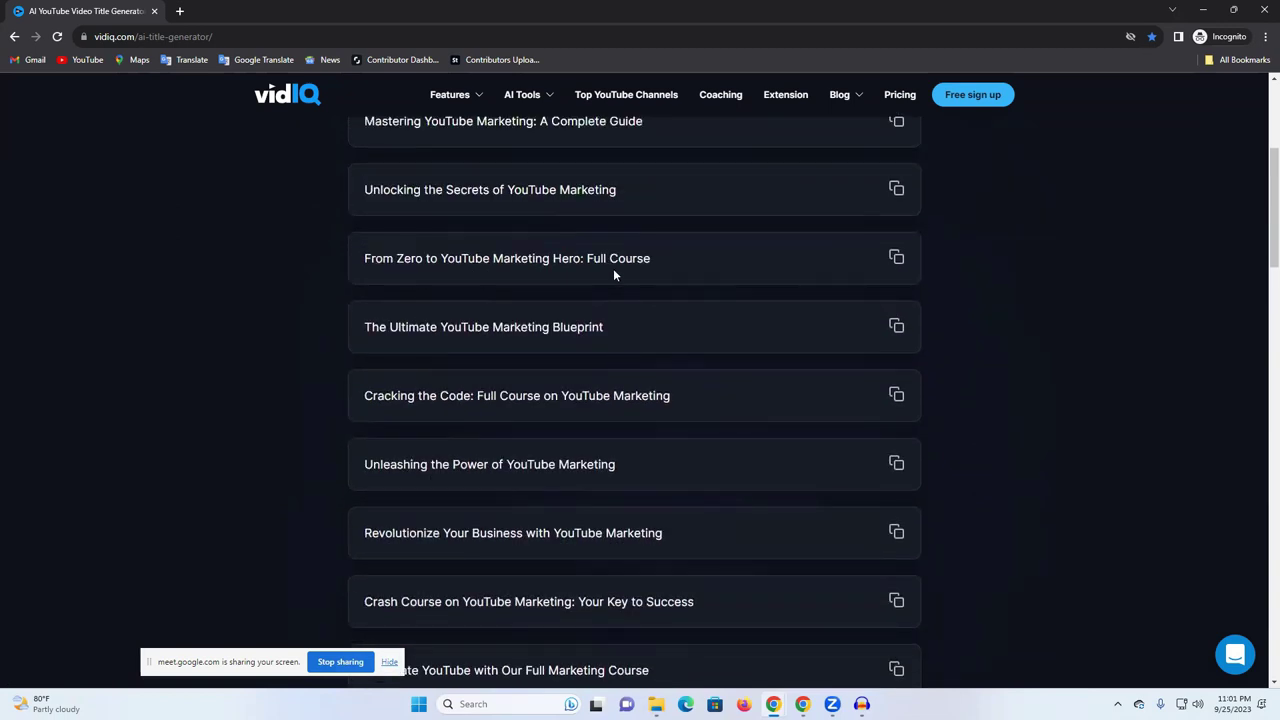
scroll(613, 270, up, 2)
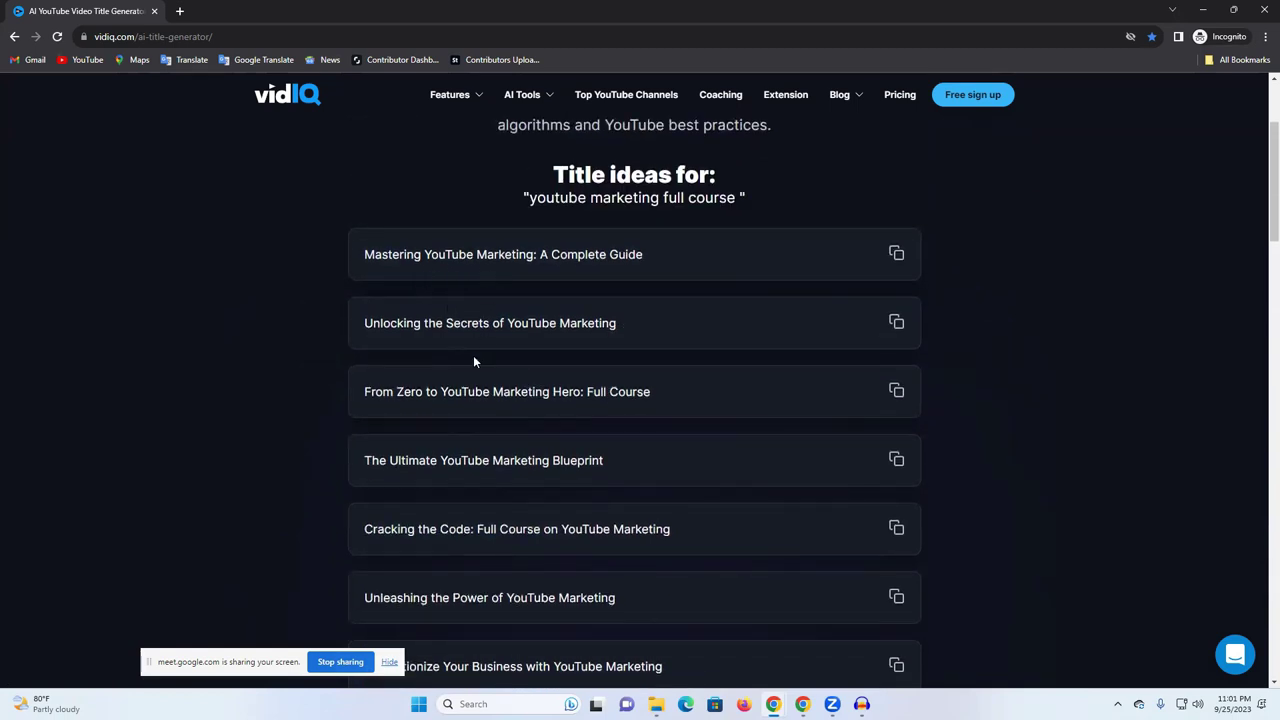
scroll(471, 365, up, 3)
- Extend the video title to 'Youtube Marketing Full Course', fixing the 'COurse' capitalisation, and select it
click(1202, 9)
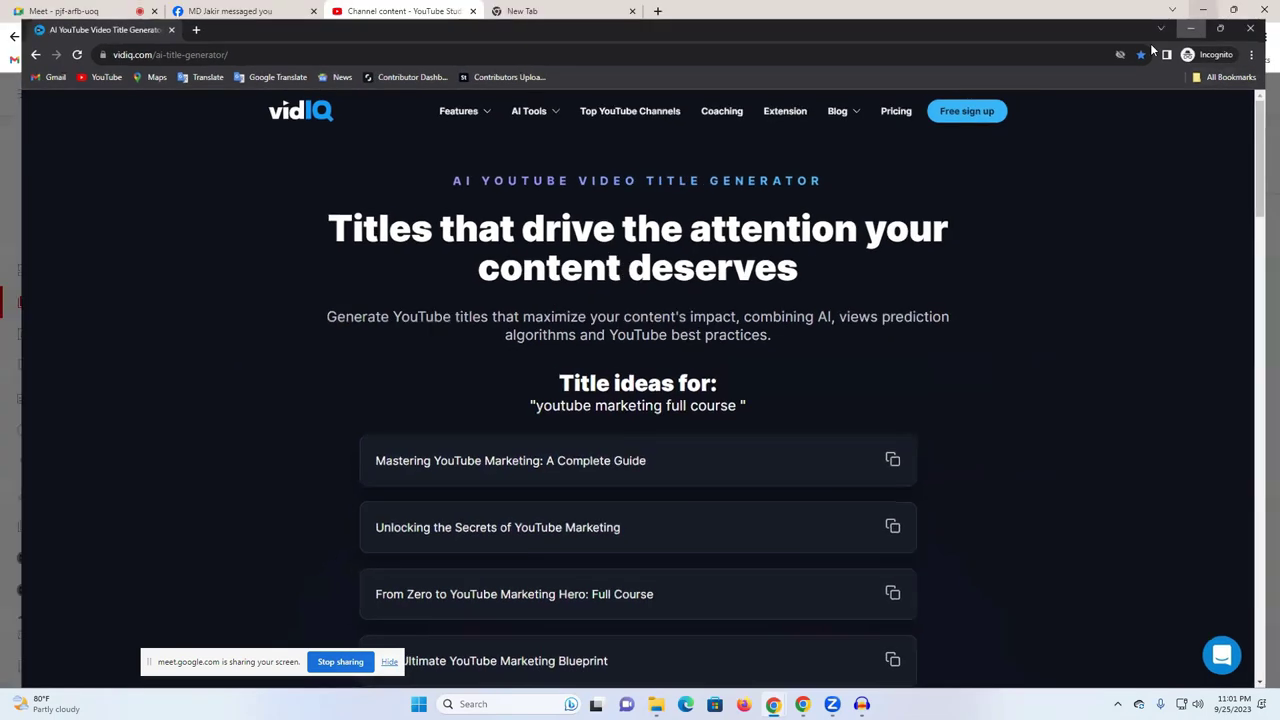
click(498, 265)
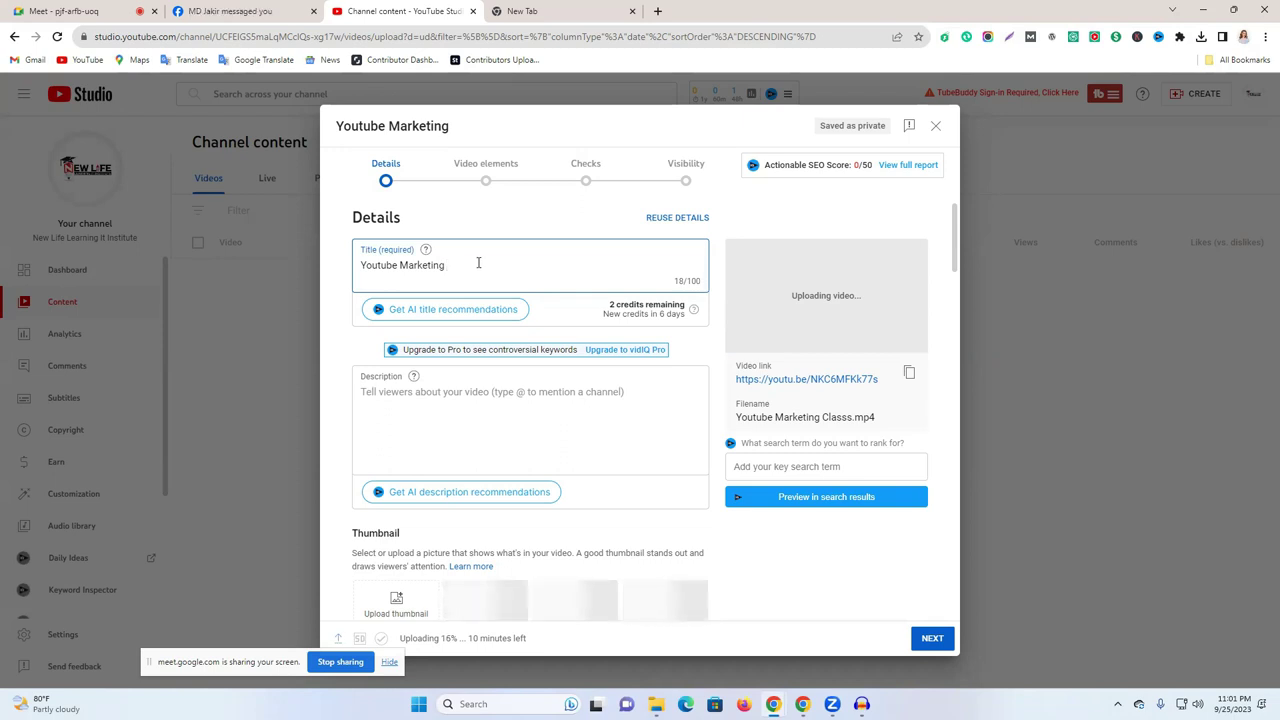
text(Full)
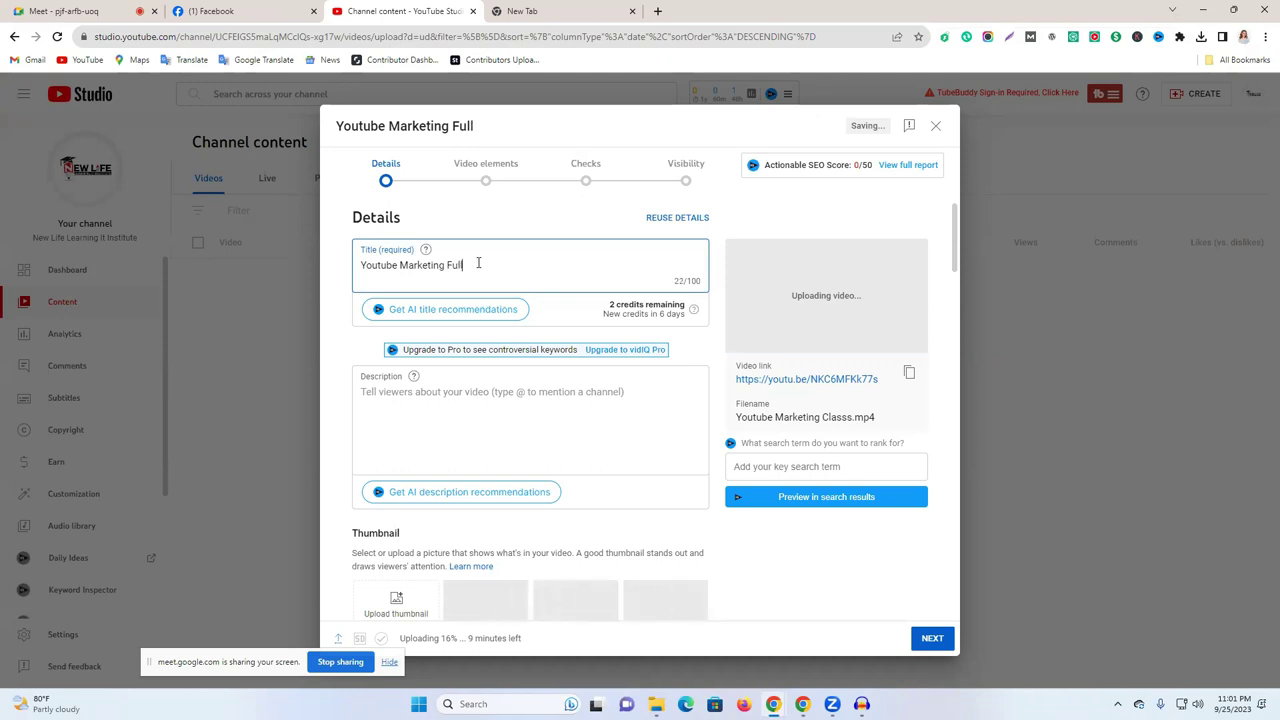
text( COurse)
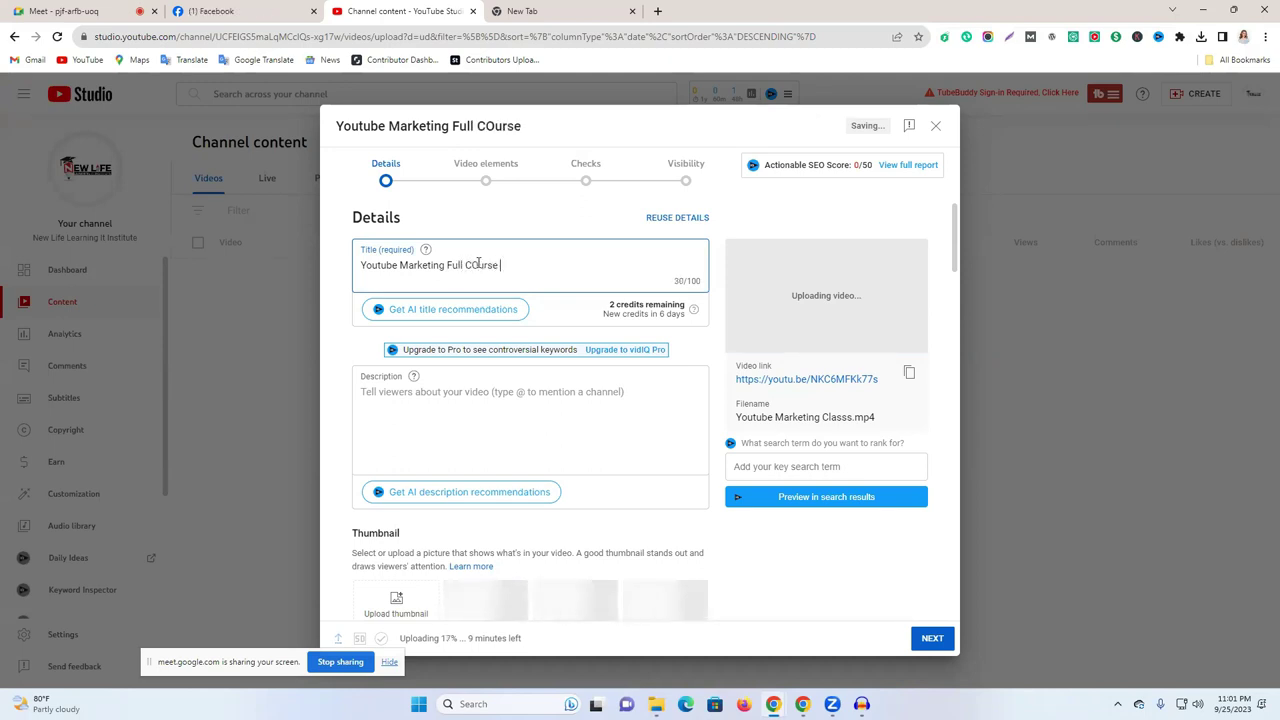
double_click(474, 264)
click(479, 263)
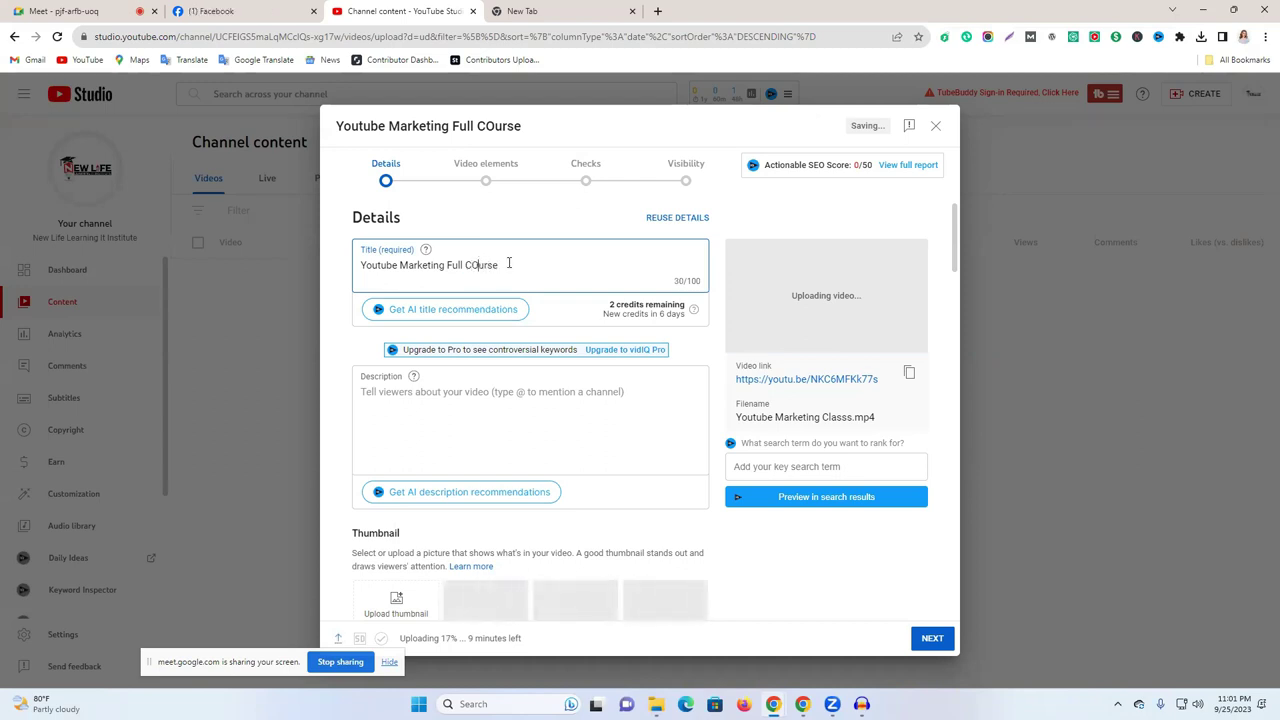
key(BackSpace)
text(o)
click(585, 262)
key(ctrl+a)
key(ctrl+c)
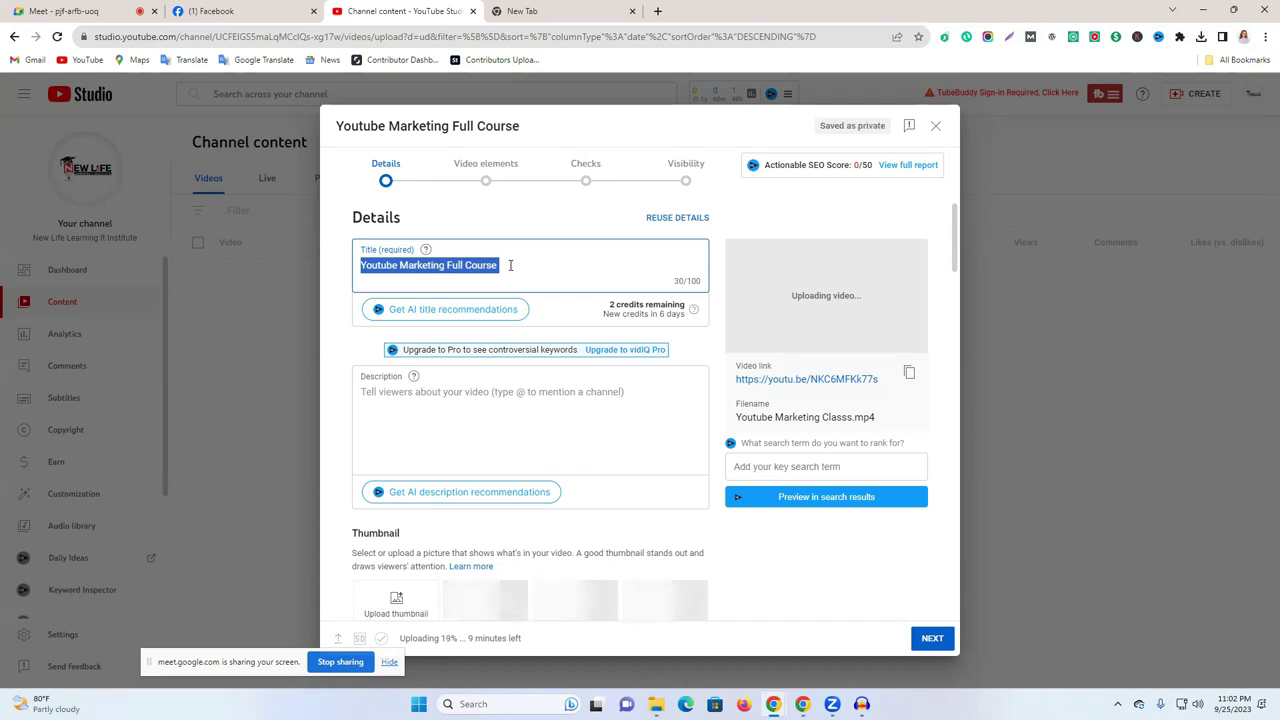
click(590, 11)
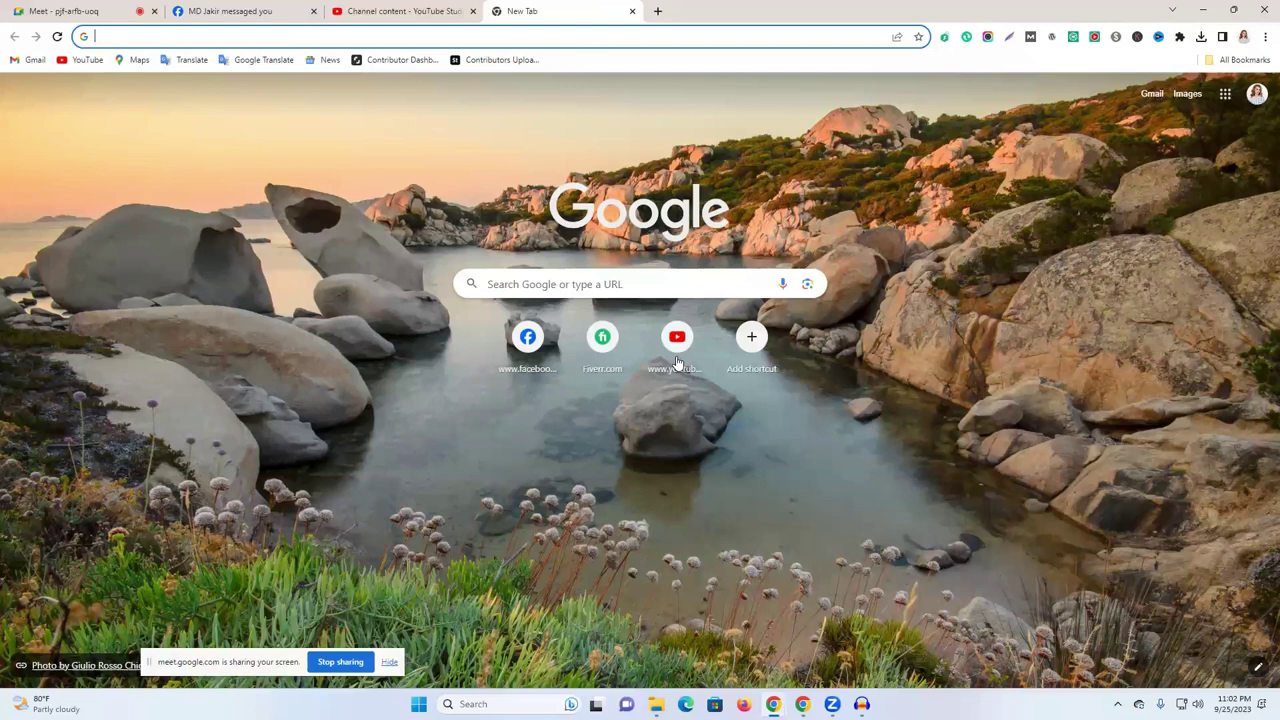
- Search YouTube for the pasted 'Youtube Marketing Full Course' title and scroll the results
click(676, 360)
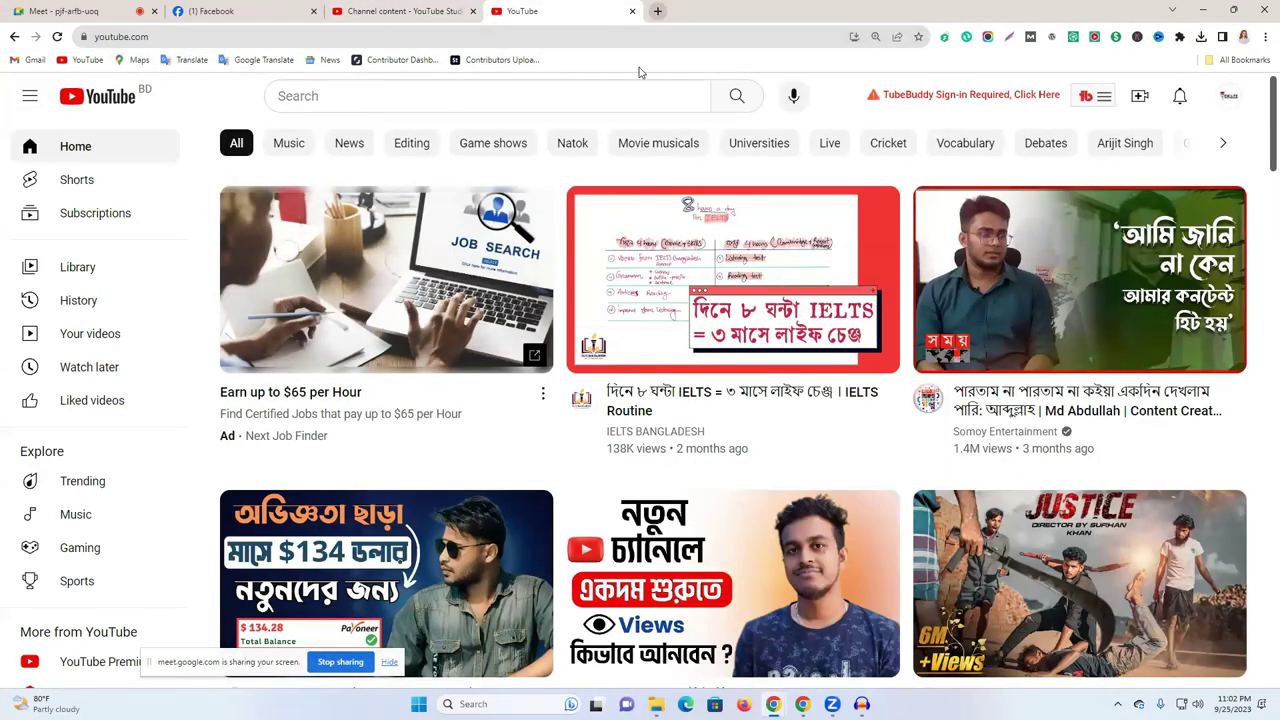
click(519, 95)
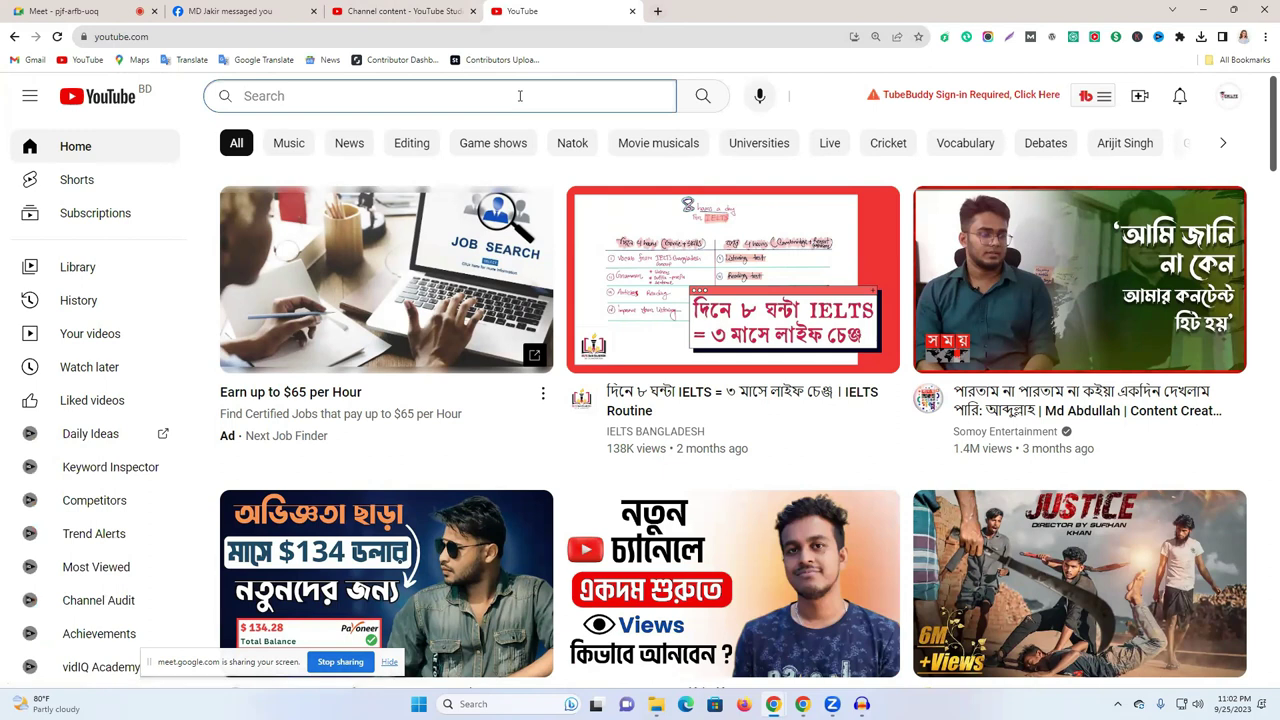
key(ctrl+v)
click(589, 96)
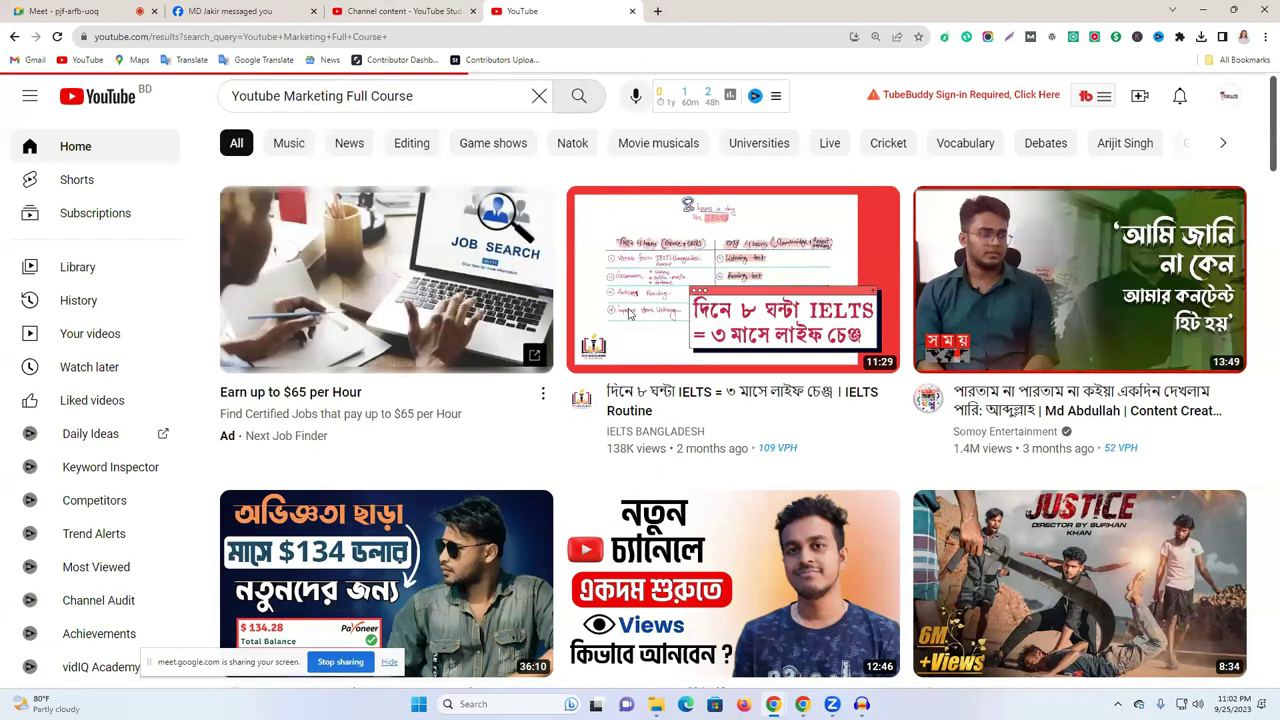
scroll(665, 324, down, 3)
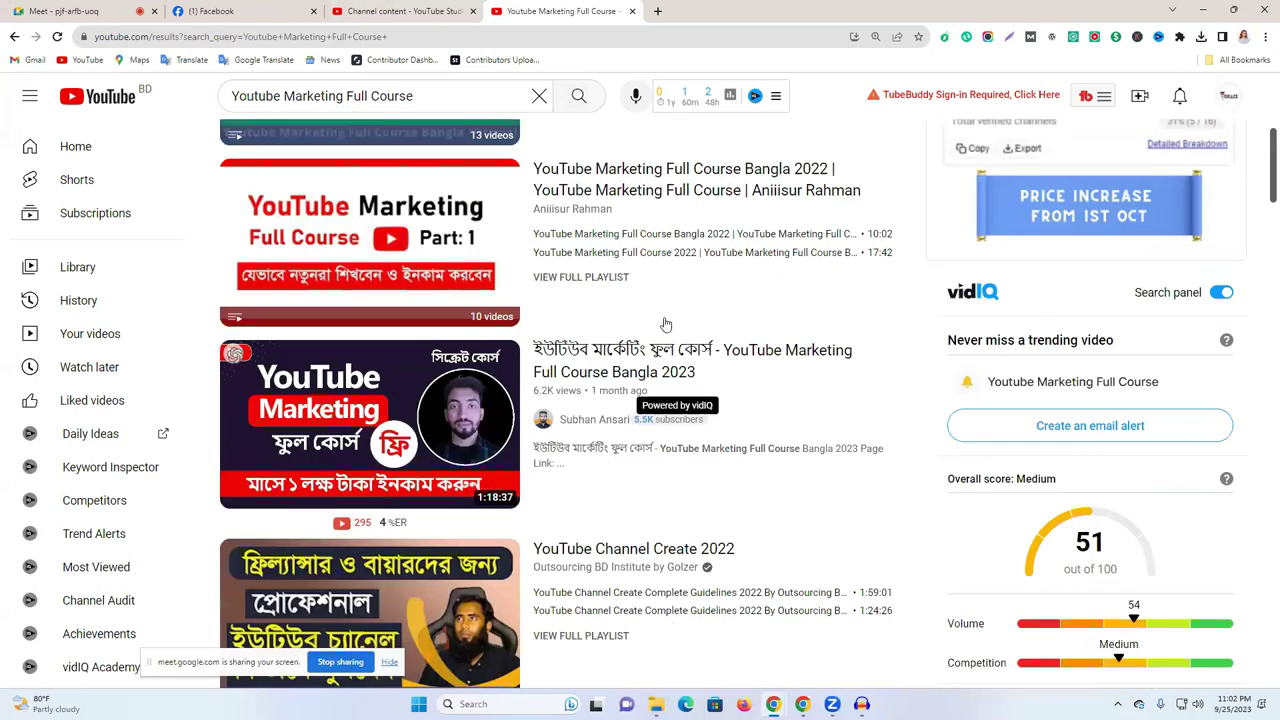
scroll(665, 324, down, 5)
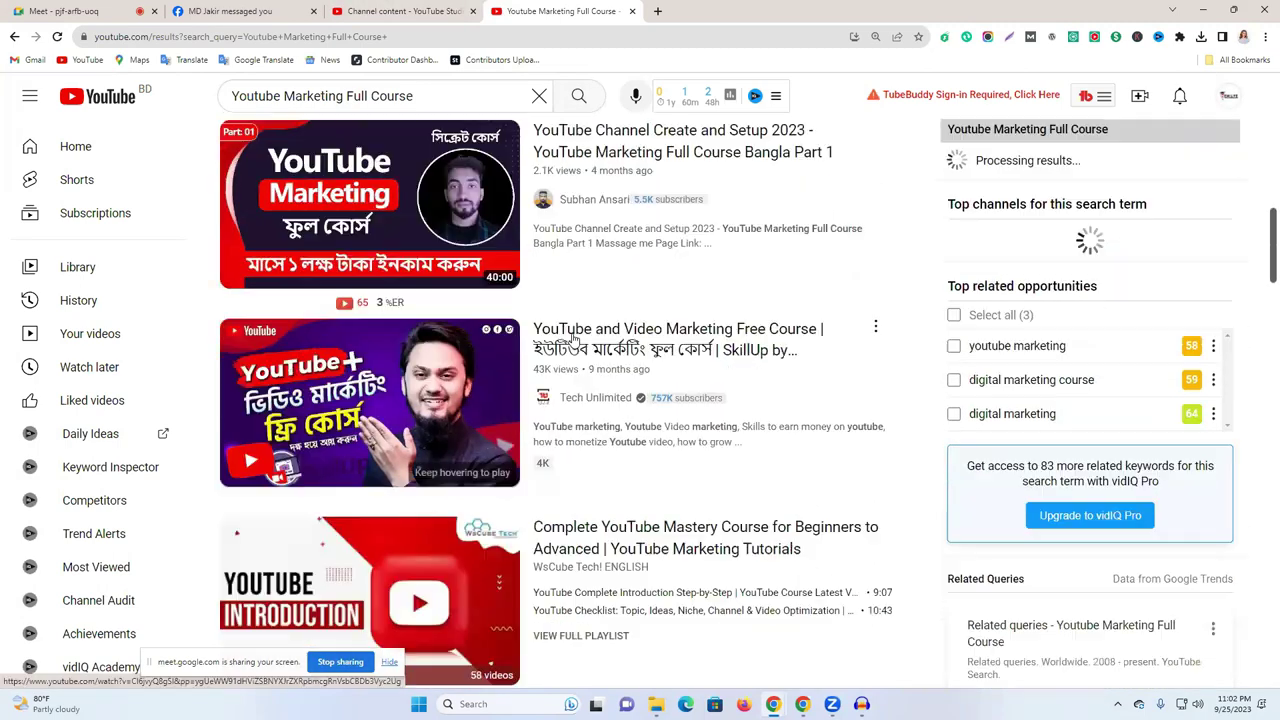
scroll(640, 345, up, 4)
scroll(619, 347, up, 3)
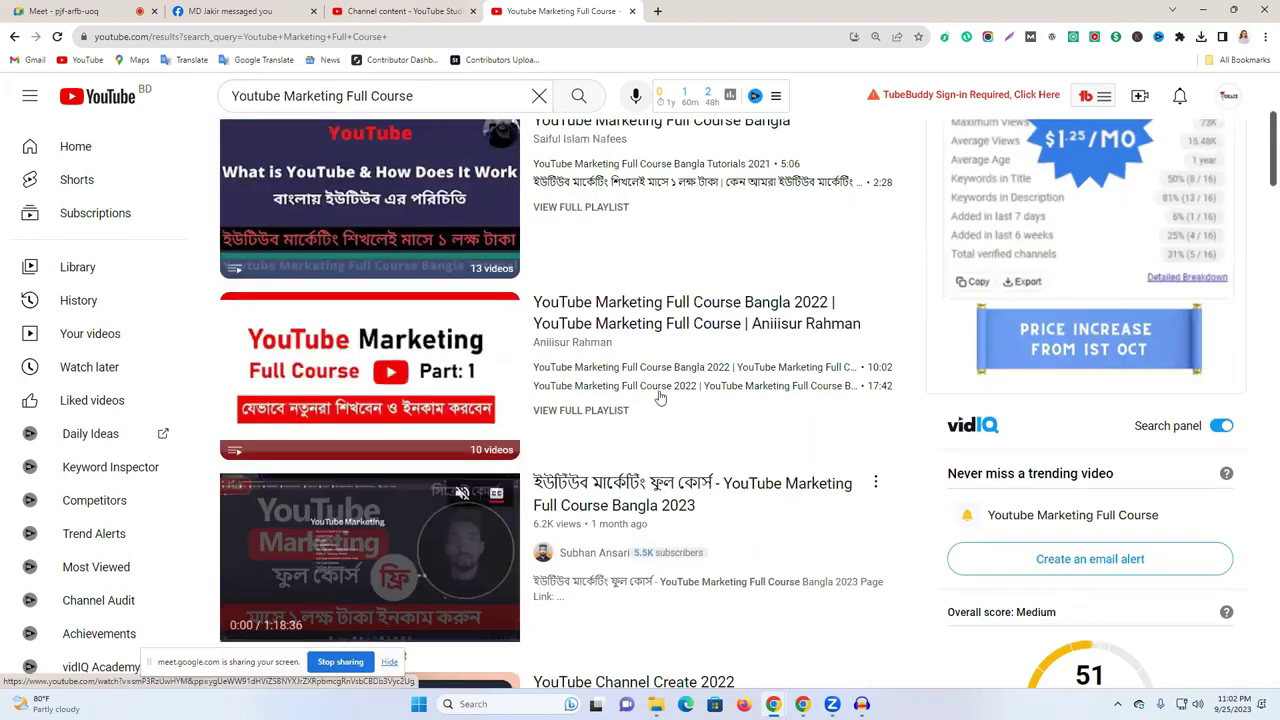
scroll(660, 398, up, 3)
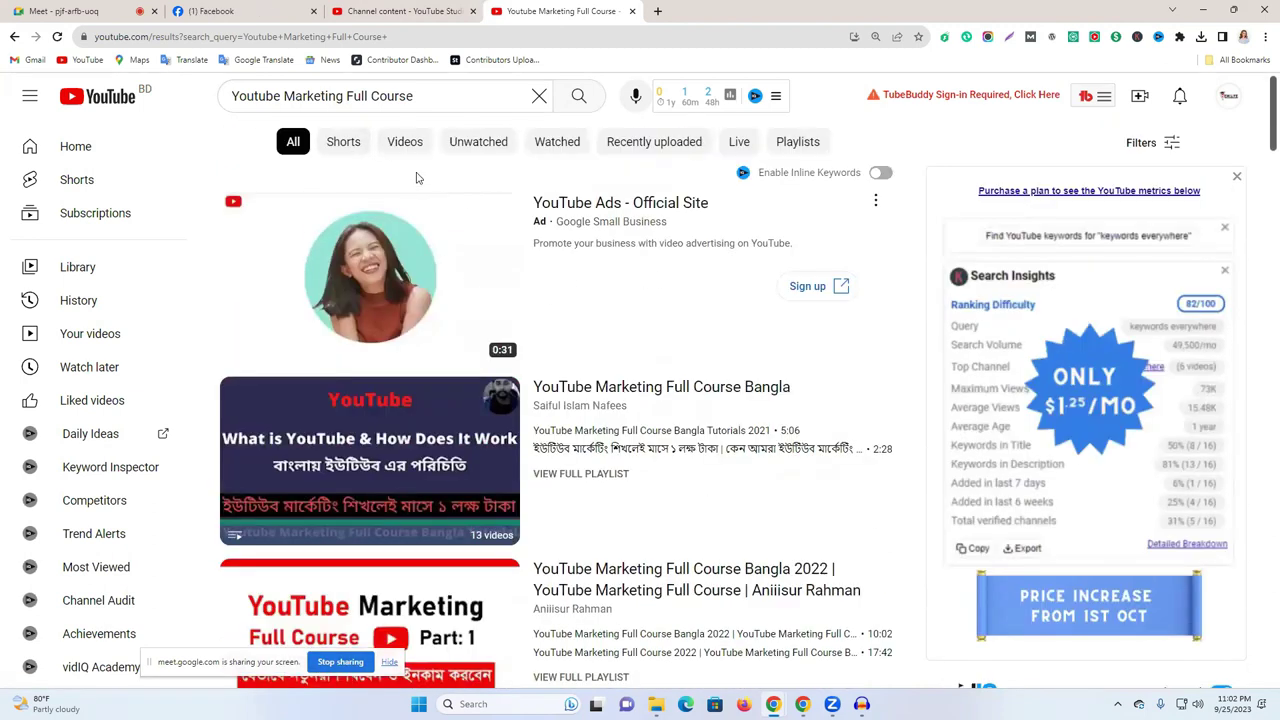
scroll(608, 340, down, 2)
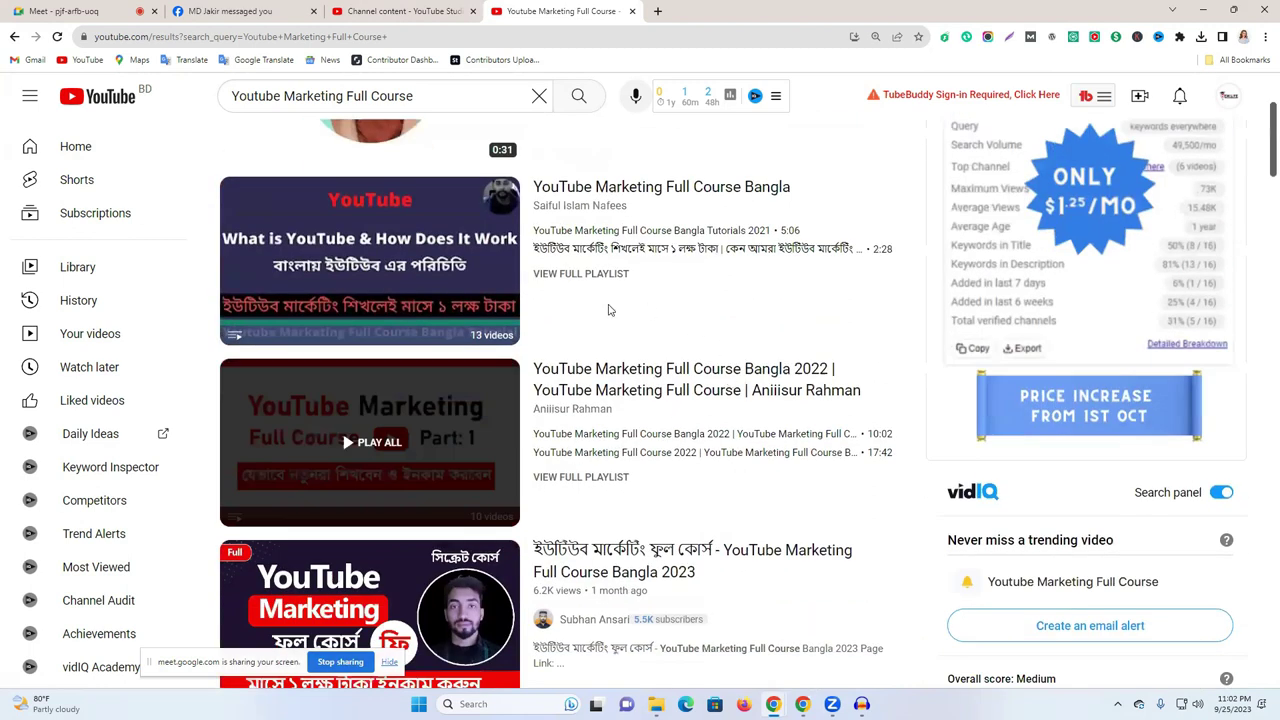
scroll(583, 440, down, 1)
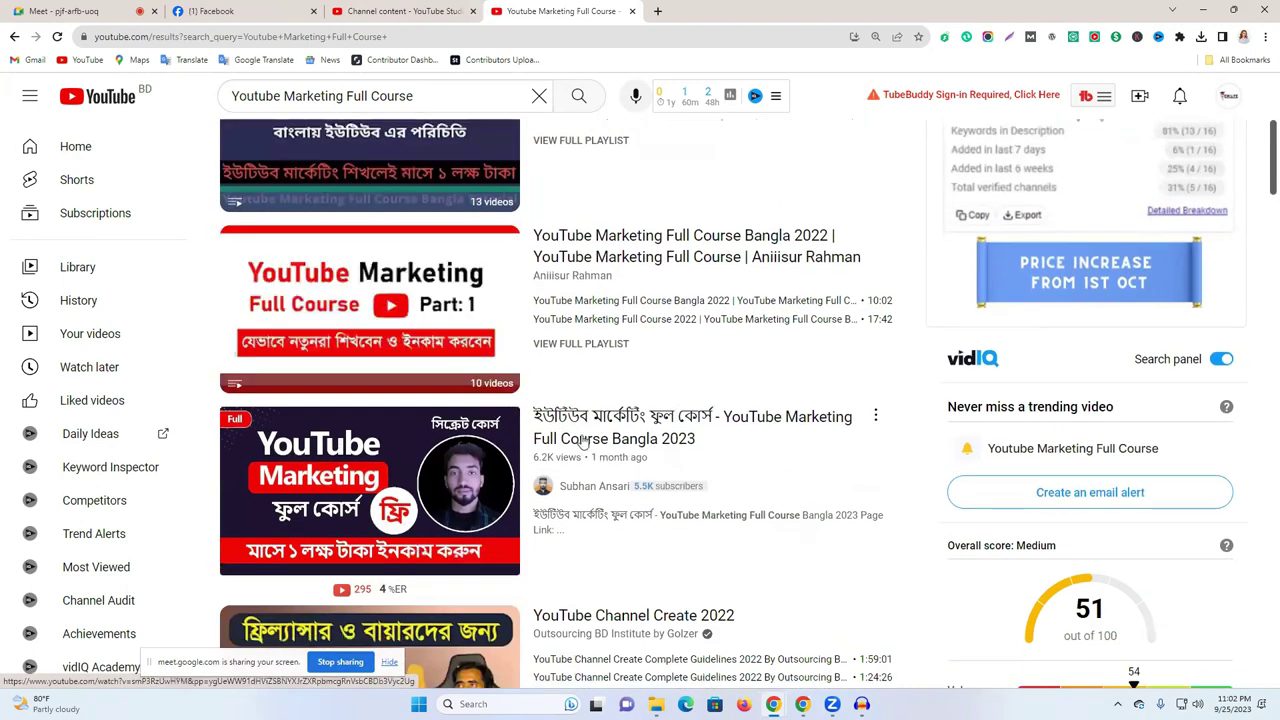
- Open the Bangla 2023 course video, pause the ad, and select its full title
mouse_move(583, 440)
drag(541, 418, 723, 434)
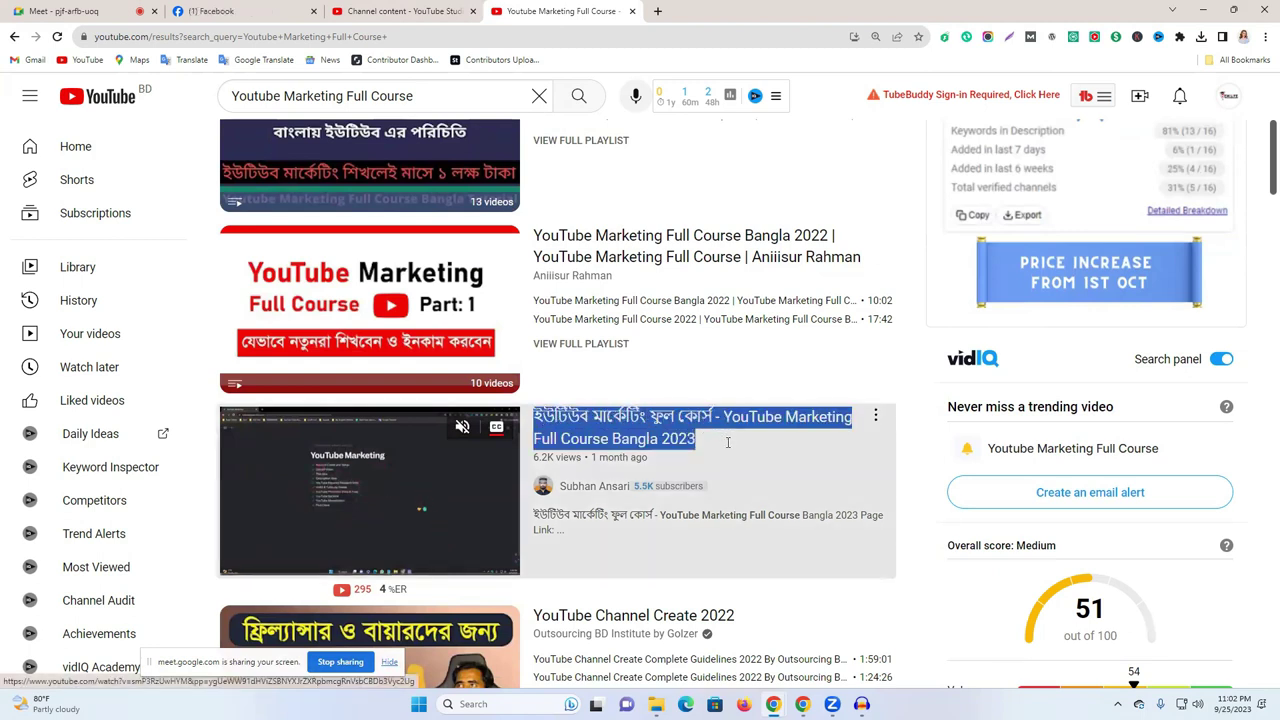
click(921, 478)
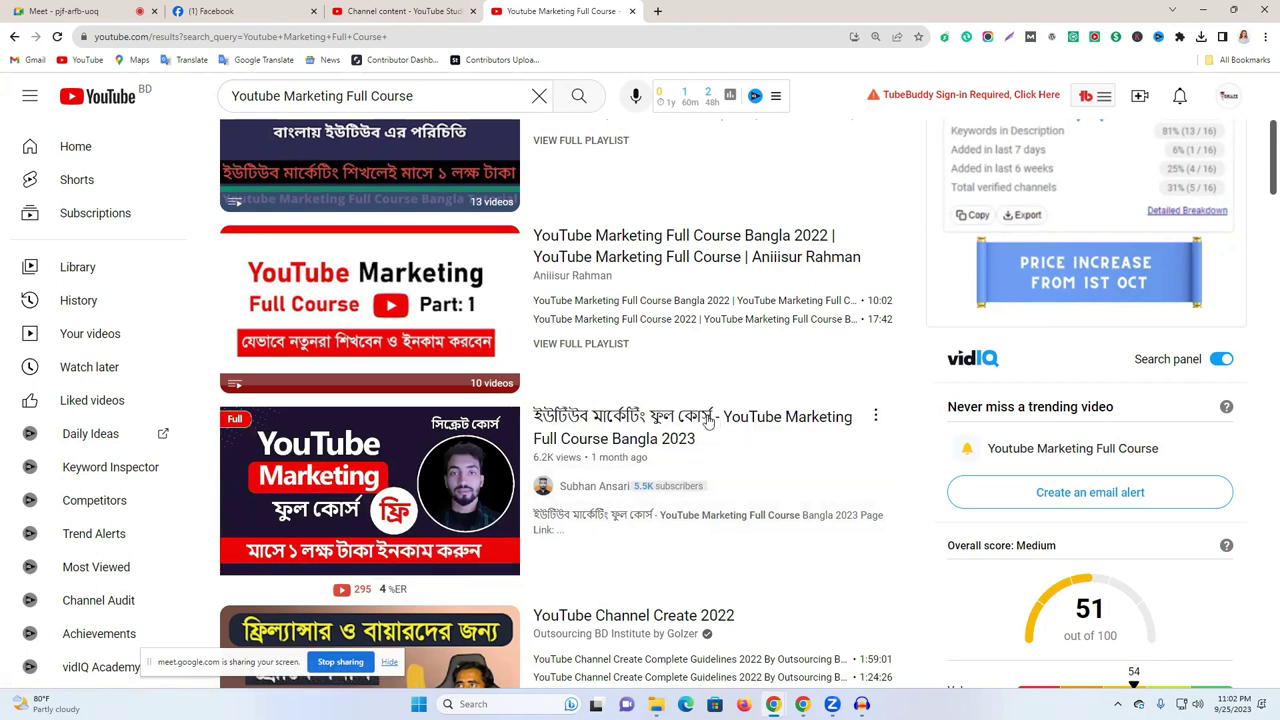
mouse_move(706, 420)
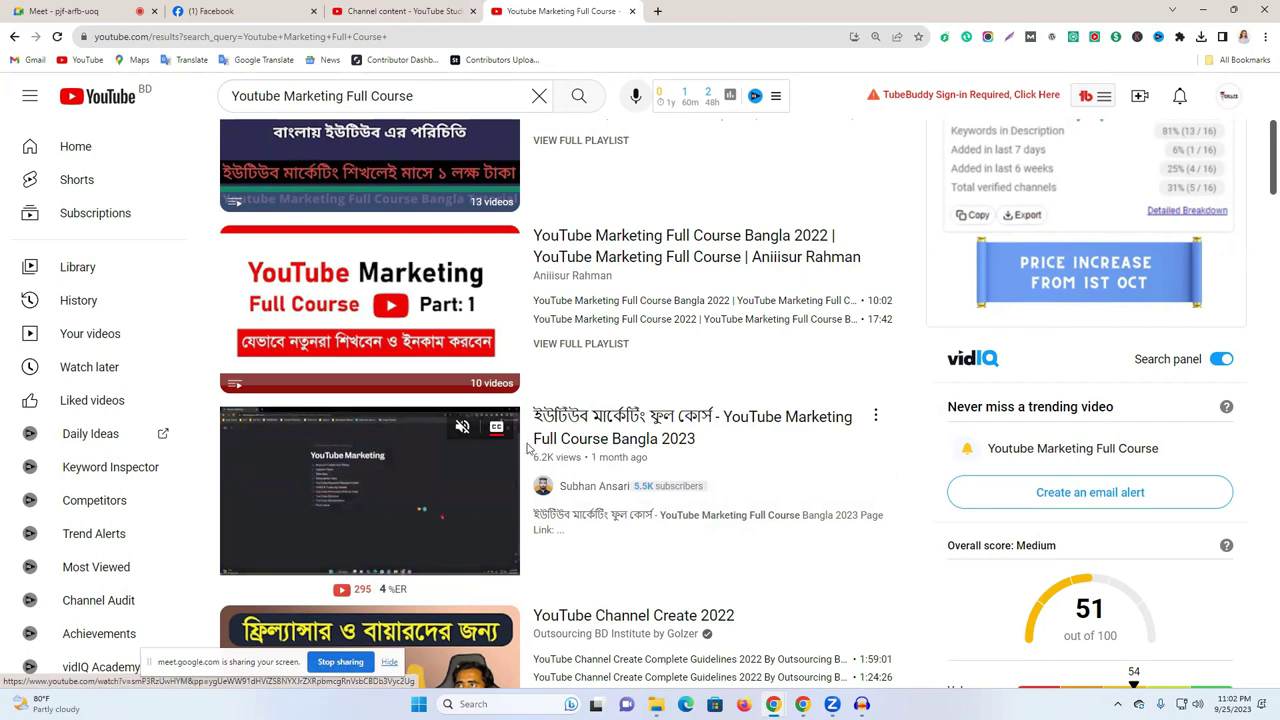
click(668, 432)
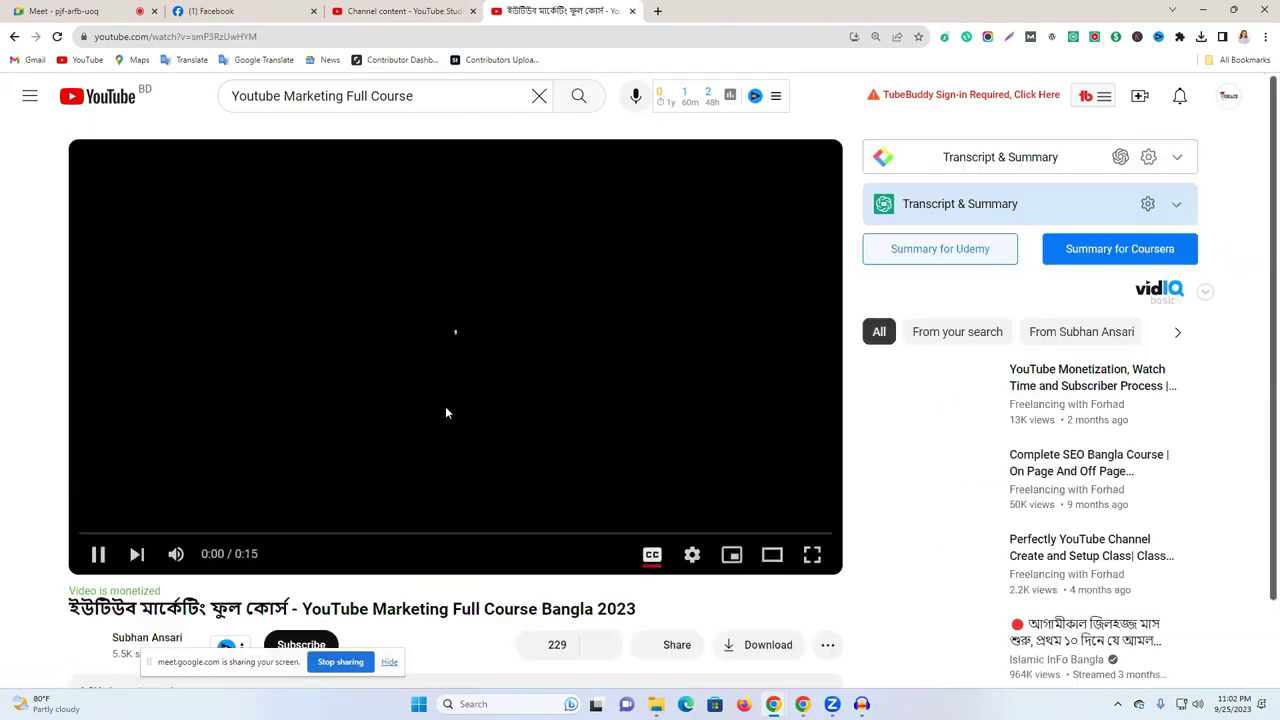
click(446, 412)
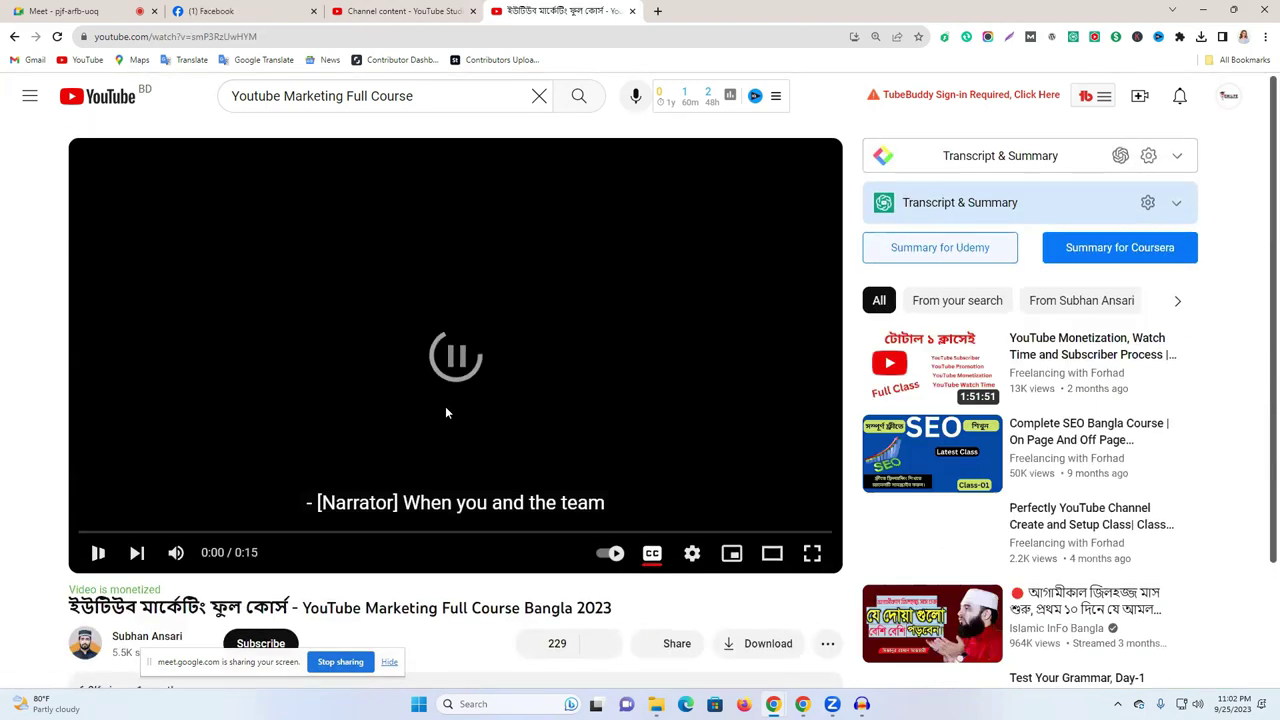
scroll(443, 409, down, 2)
triple_click(332, 458)
key(ctrl+c)
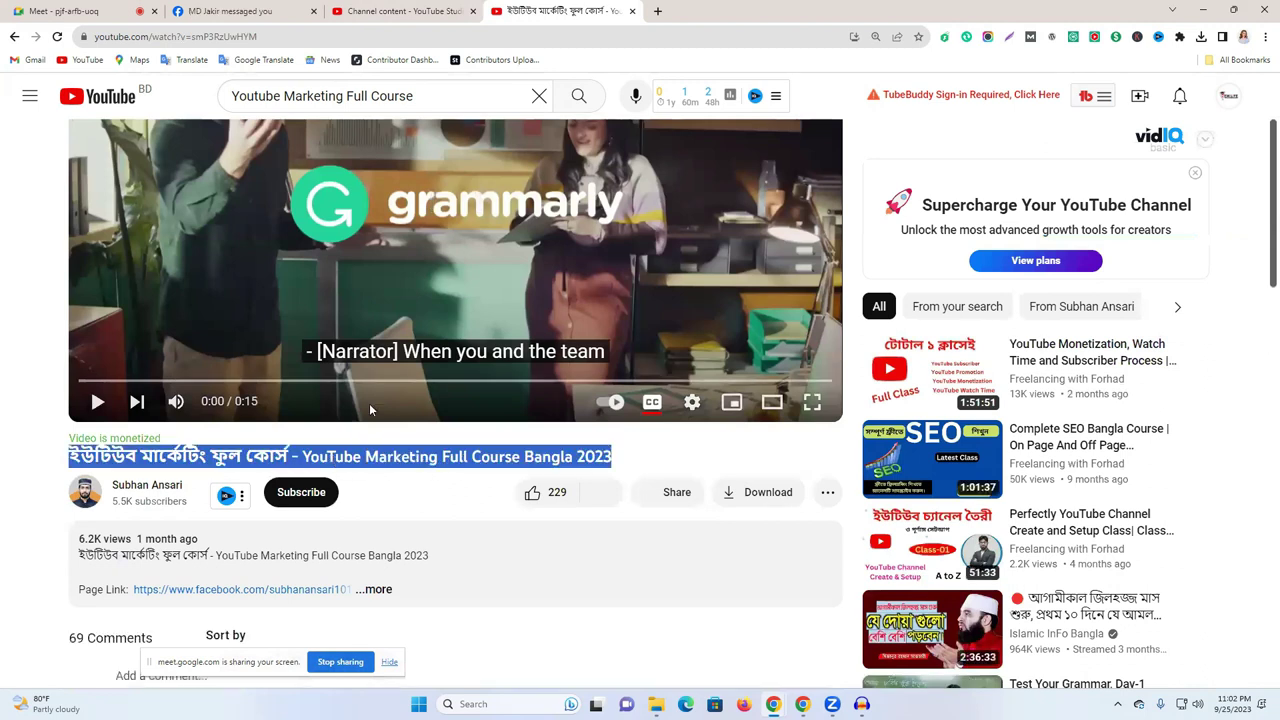
click(656, 12)
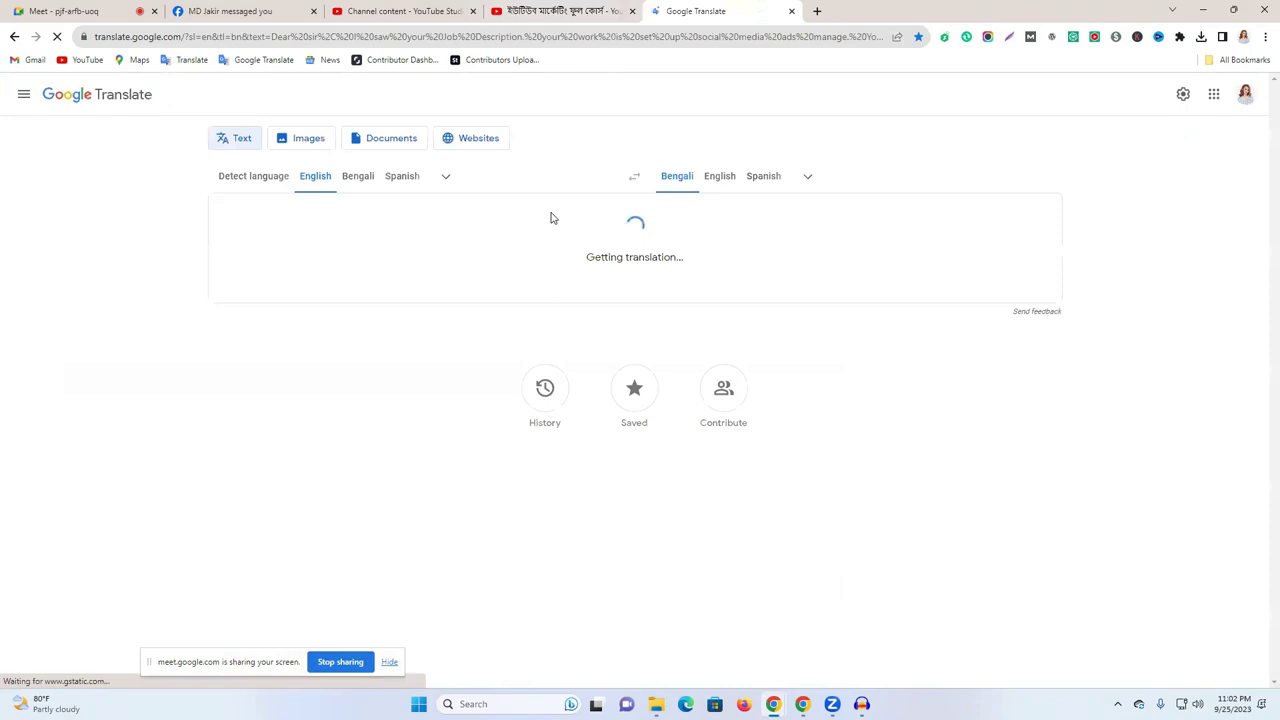
- Paste the copied video title into Google Translate and change its year from 2023 to 2024
key(ctrl+a)
key(ctrl+v)
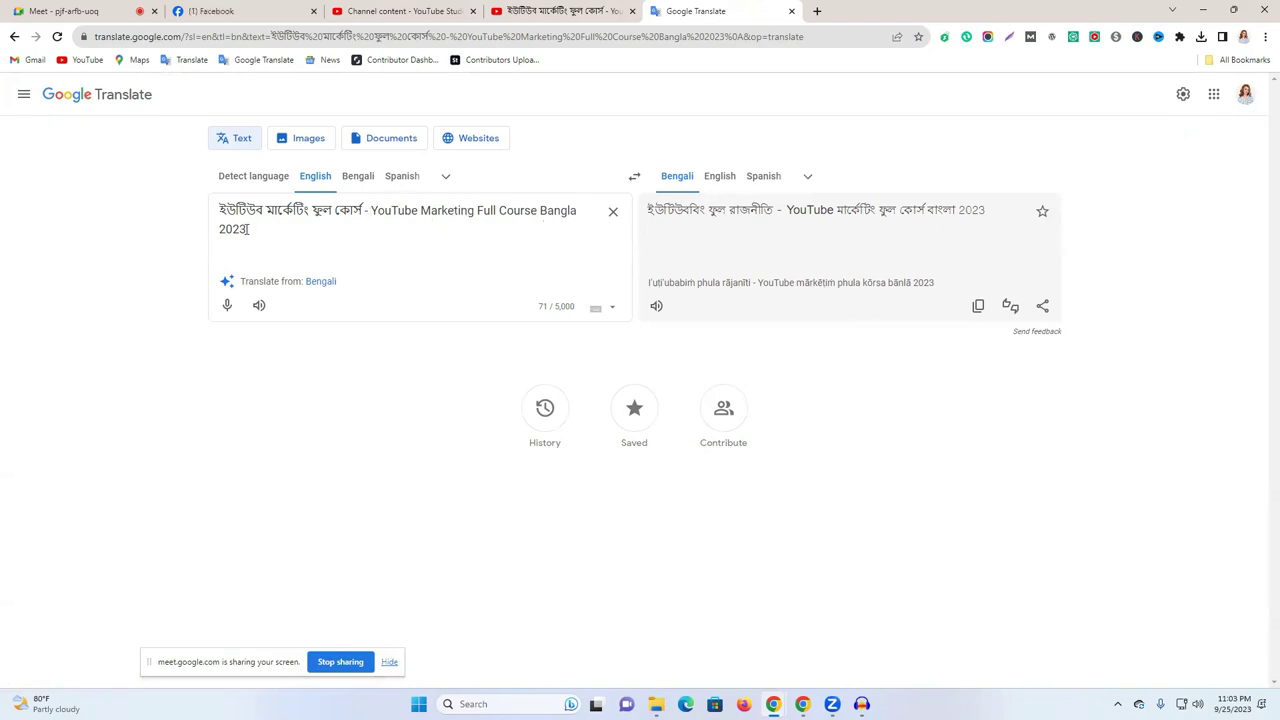
drag(246, 229, 239, 229)
text(4)
- Check the video tab, then select 'YouTube Marketing Full Course Bangla 2024' in the source text
click(525, 11)
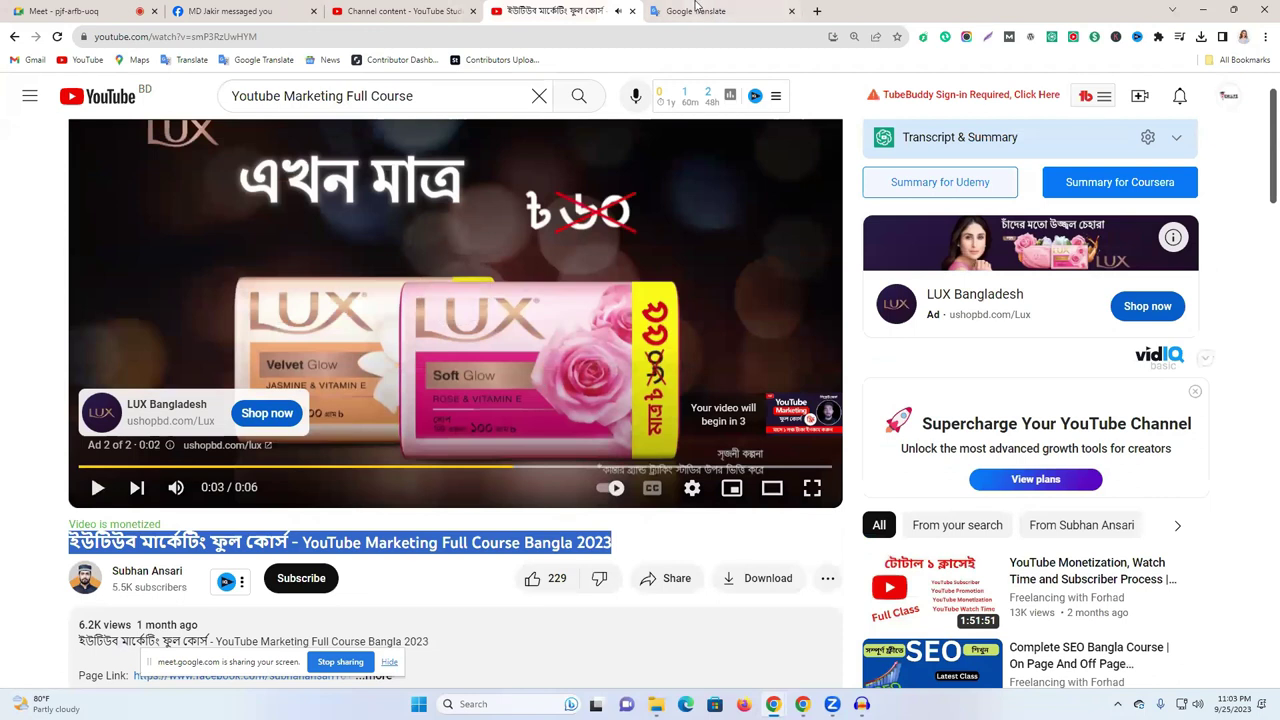
click(697, 11)
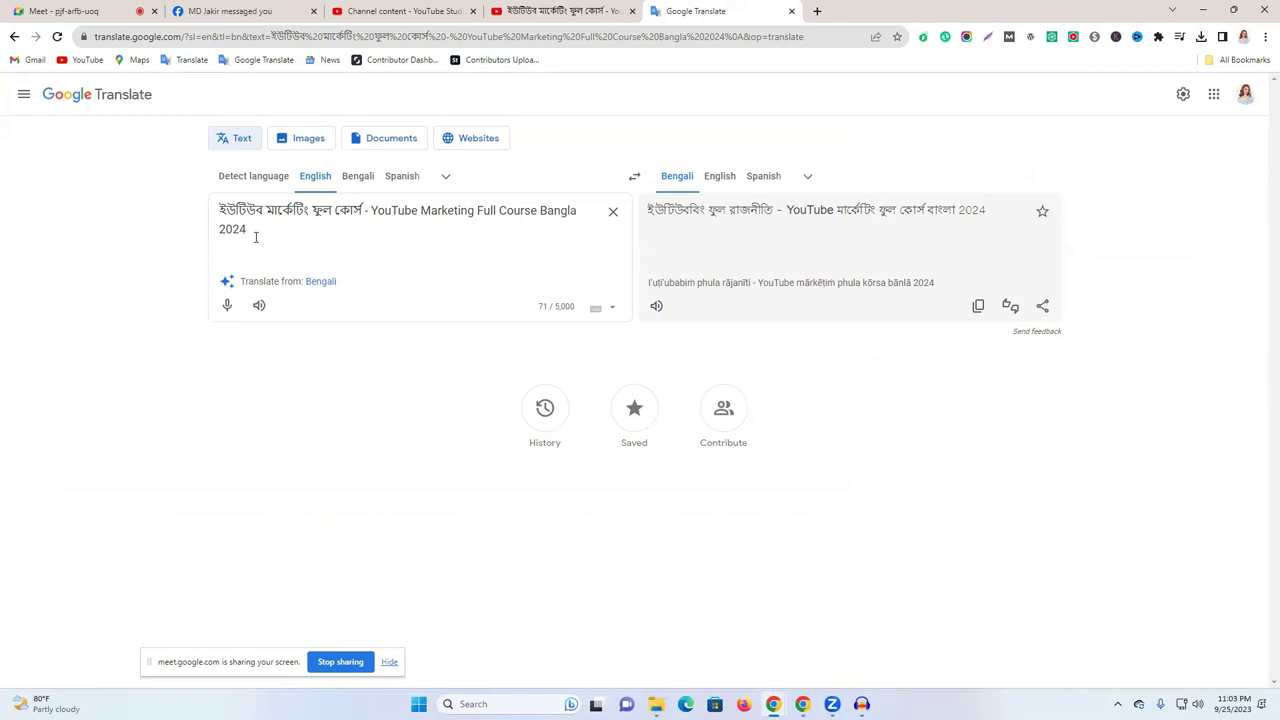
drag(255, 237, 240, 230)
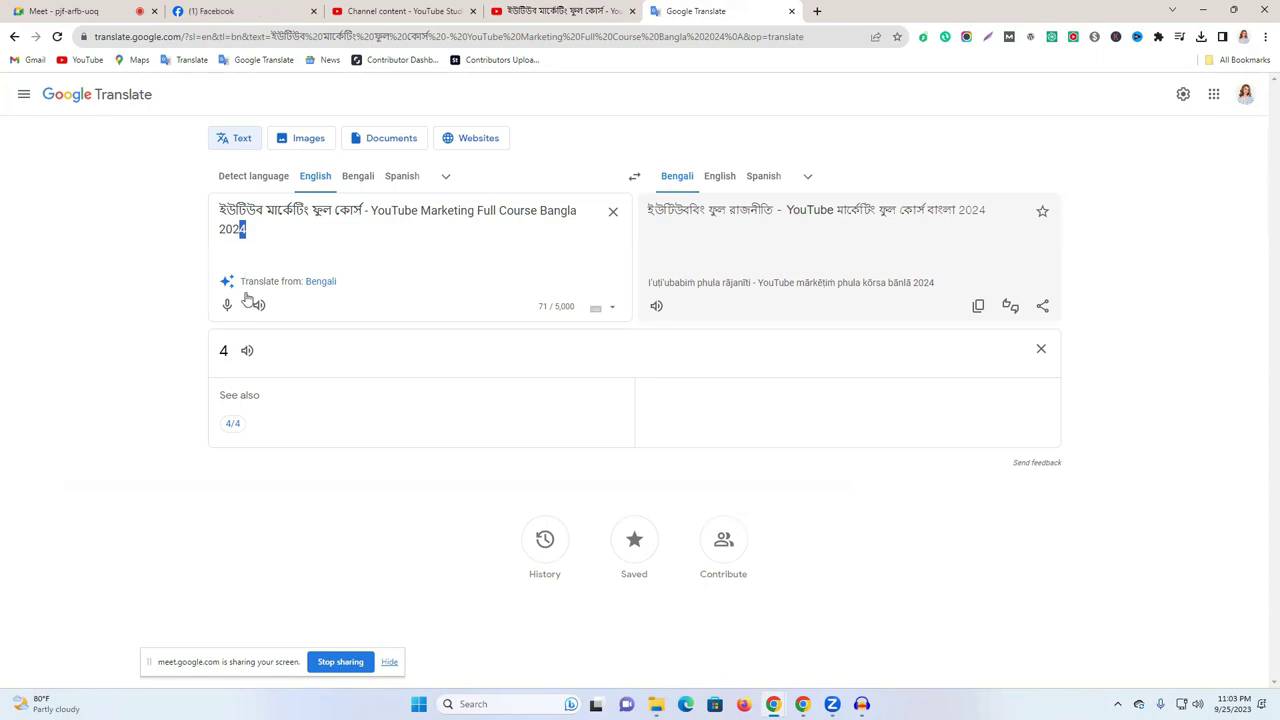
click(264, 233)
drag(372, 211, 390, 238)
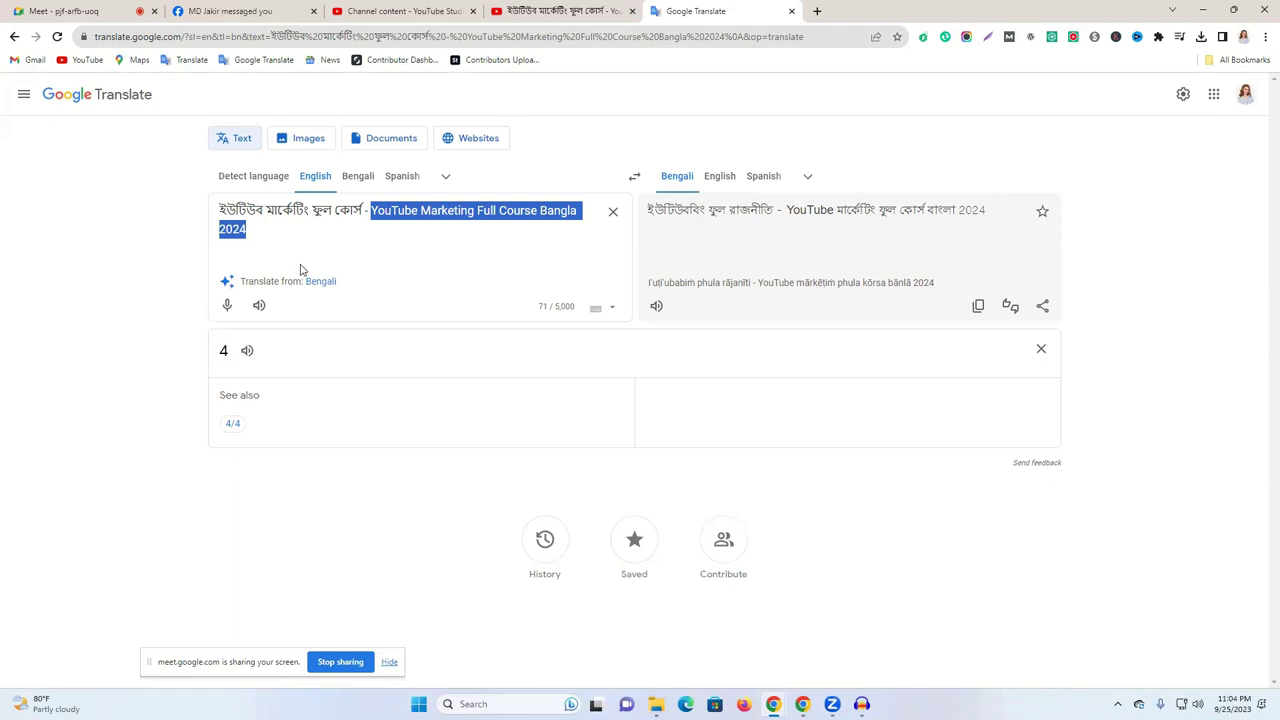
- Start a new line after the title, then try a '( Hero' suffix and delete it
click(254, 246)
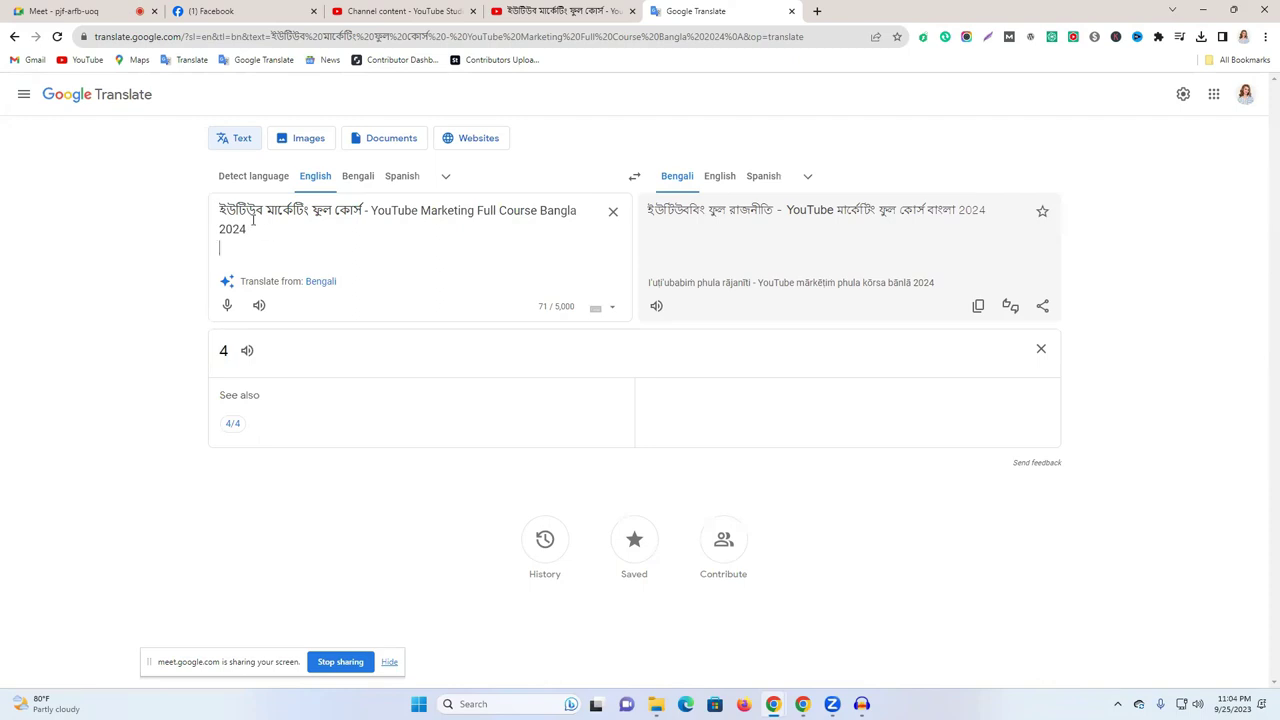
click(560, 11)
click(405, 11)
click(565, 11)
click(752, 10)
text(()
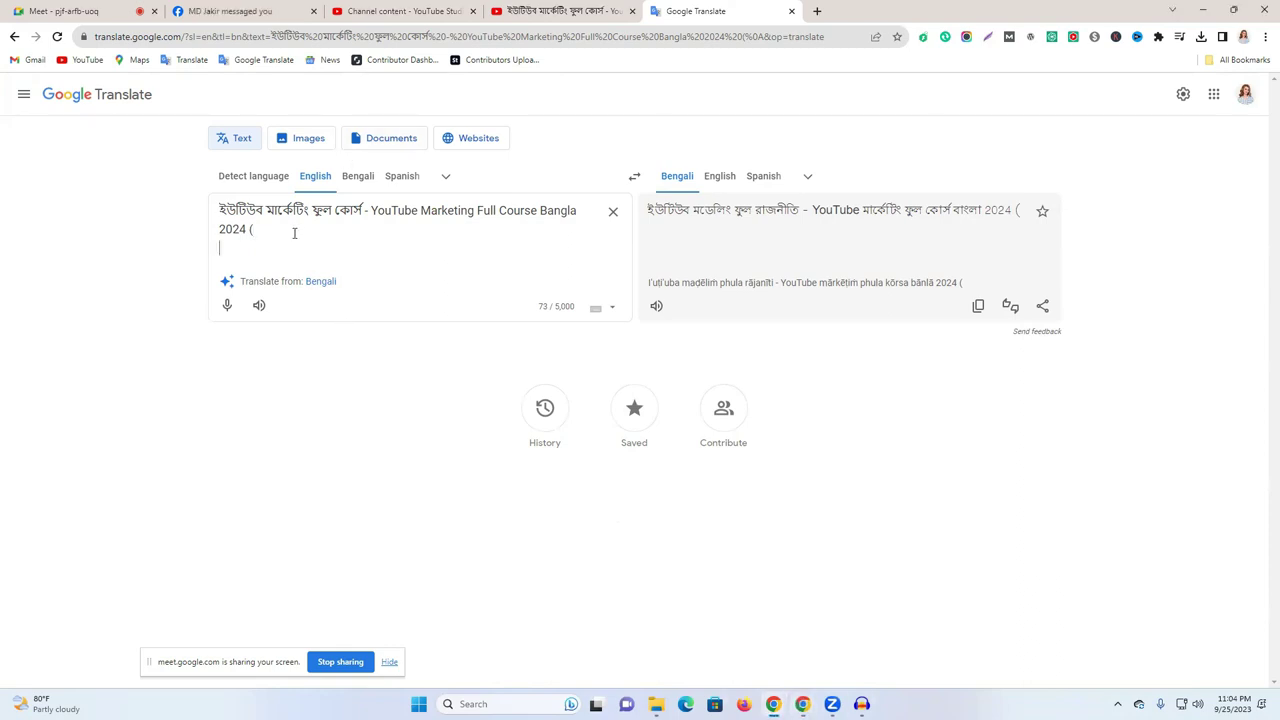
text(Hero)
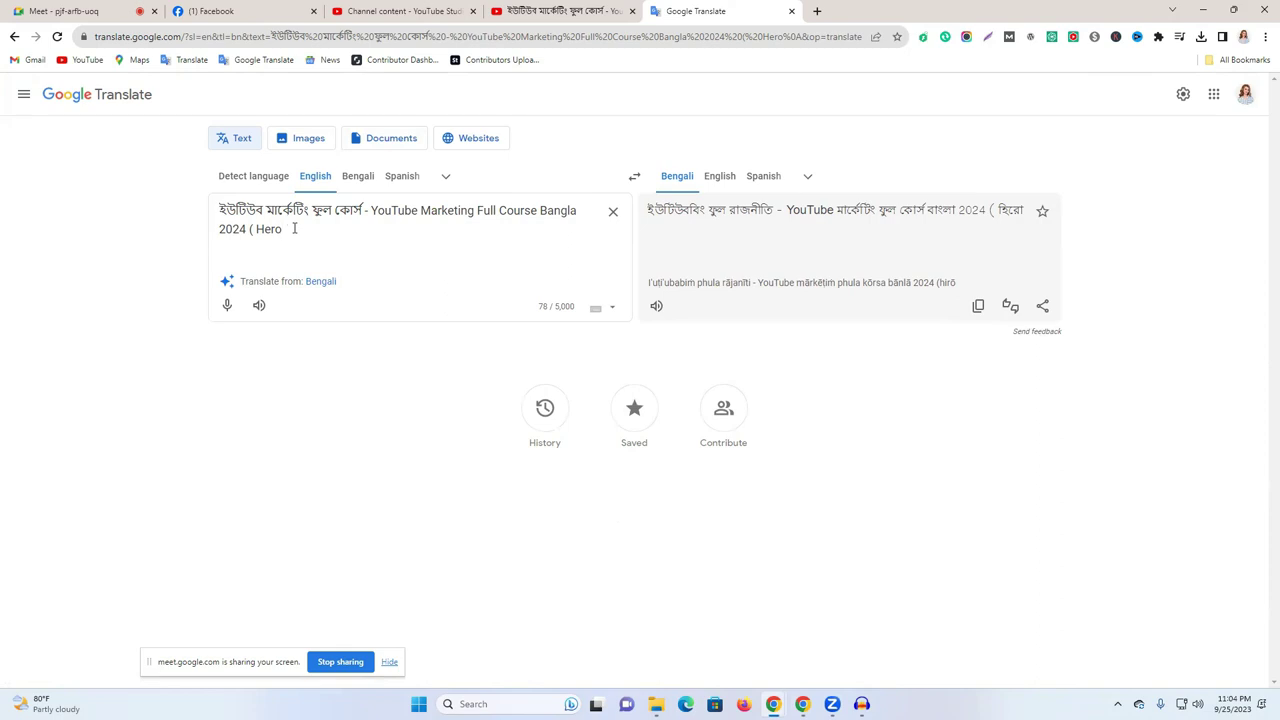
drag(285, 229, 250, 230)
key(BackSpace)
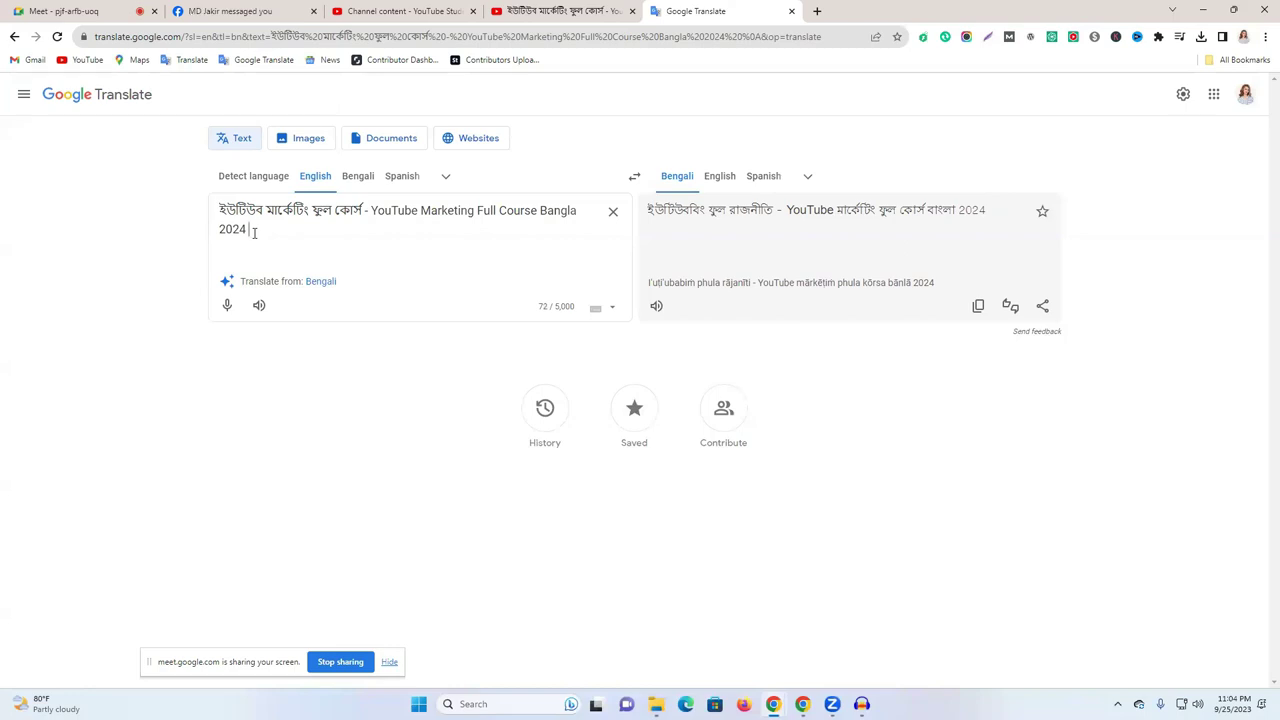
- Add '(Best Youtube Marketing Tips)' to the source title and select the whole text
text(()
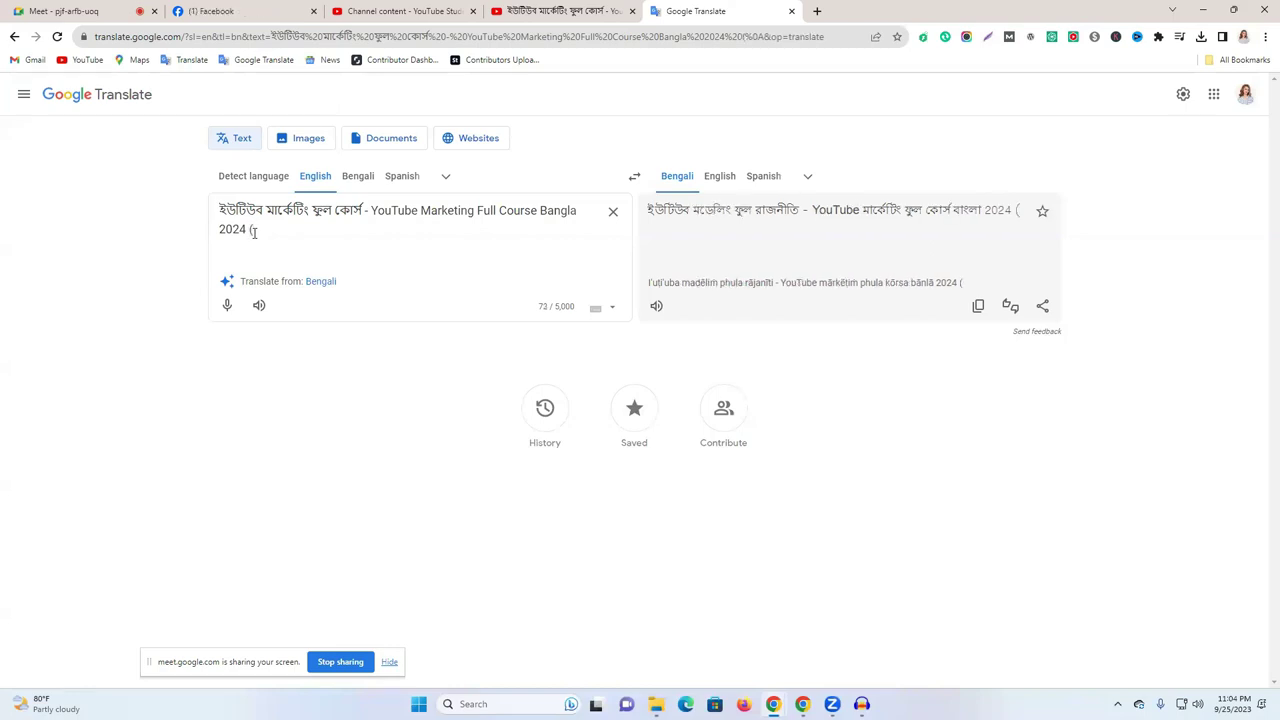
text(best )
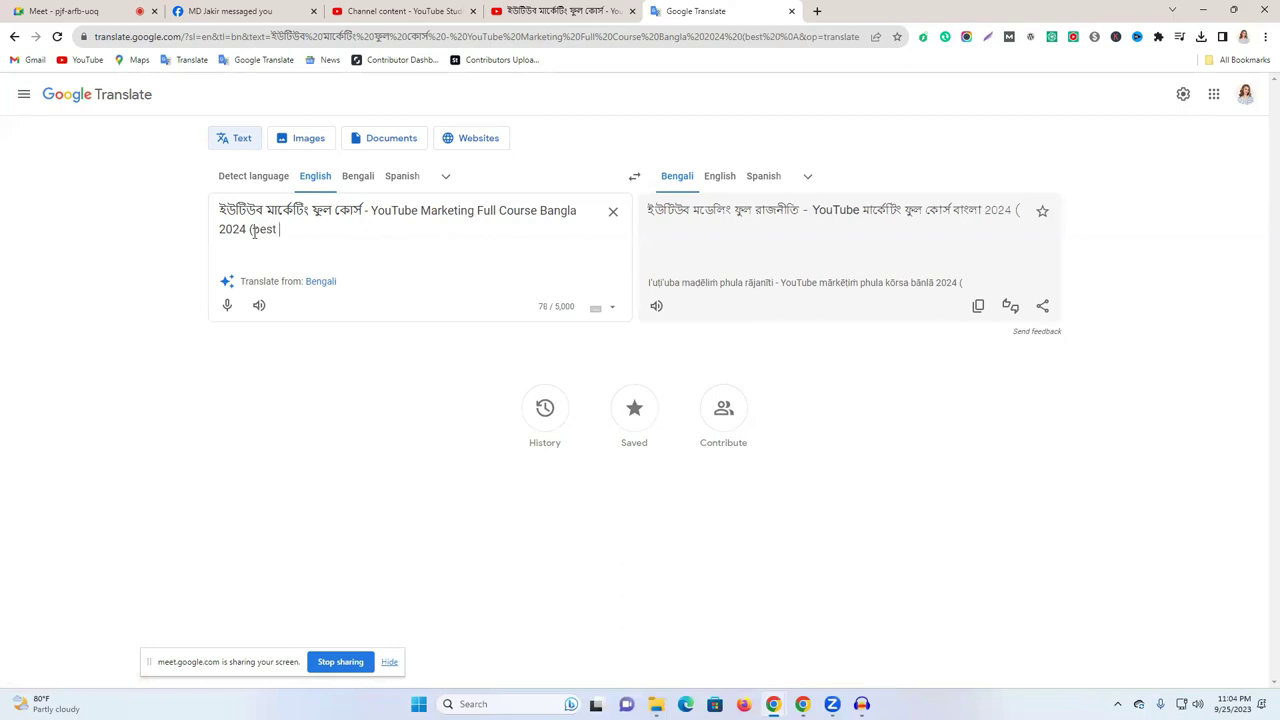
text(Tips)
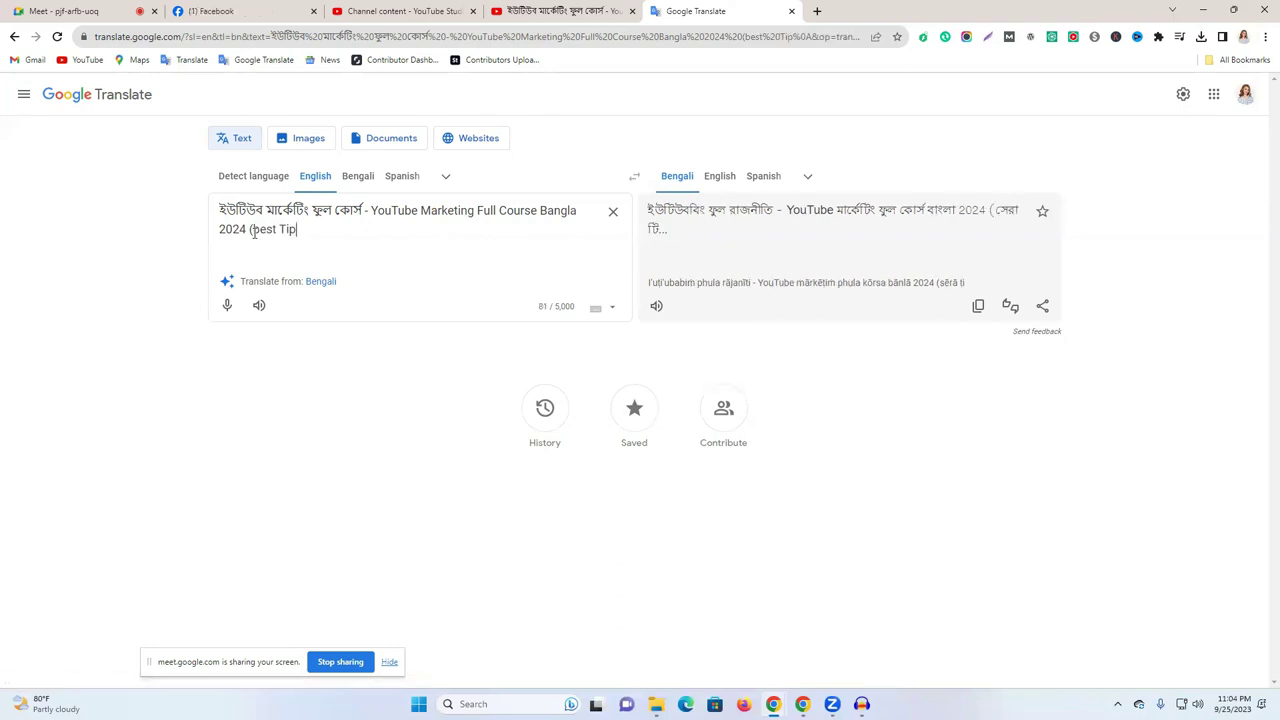
click(256, 229)
key(BackSpace)
text(B)
click(281, 229)
text(Yout)
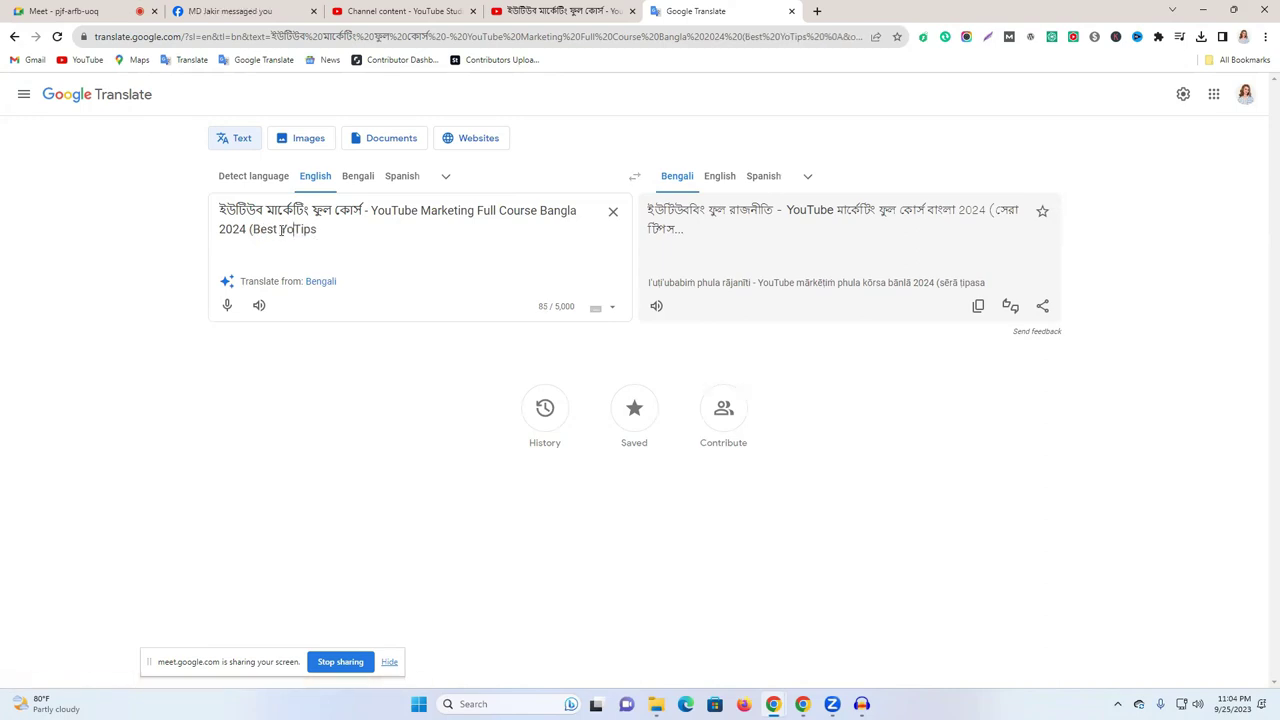
text(ube )
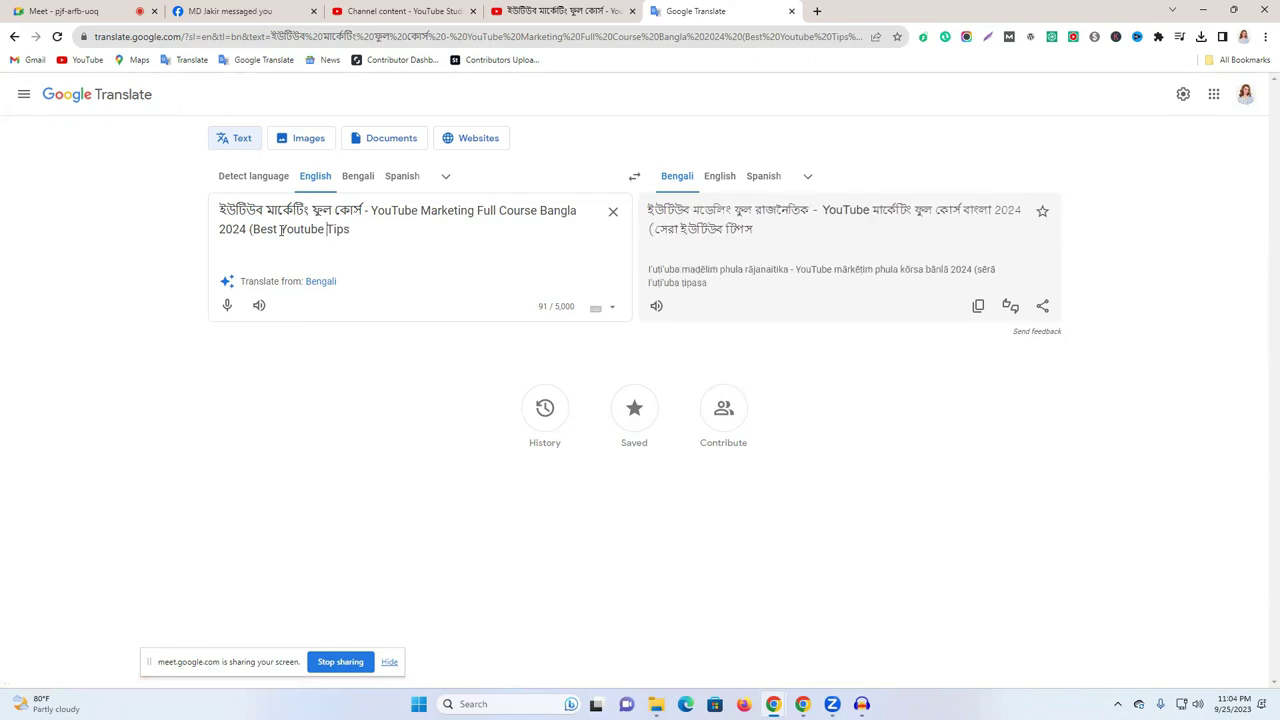
text(Marketing Tips)
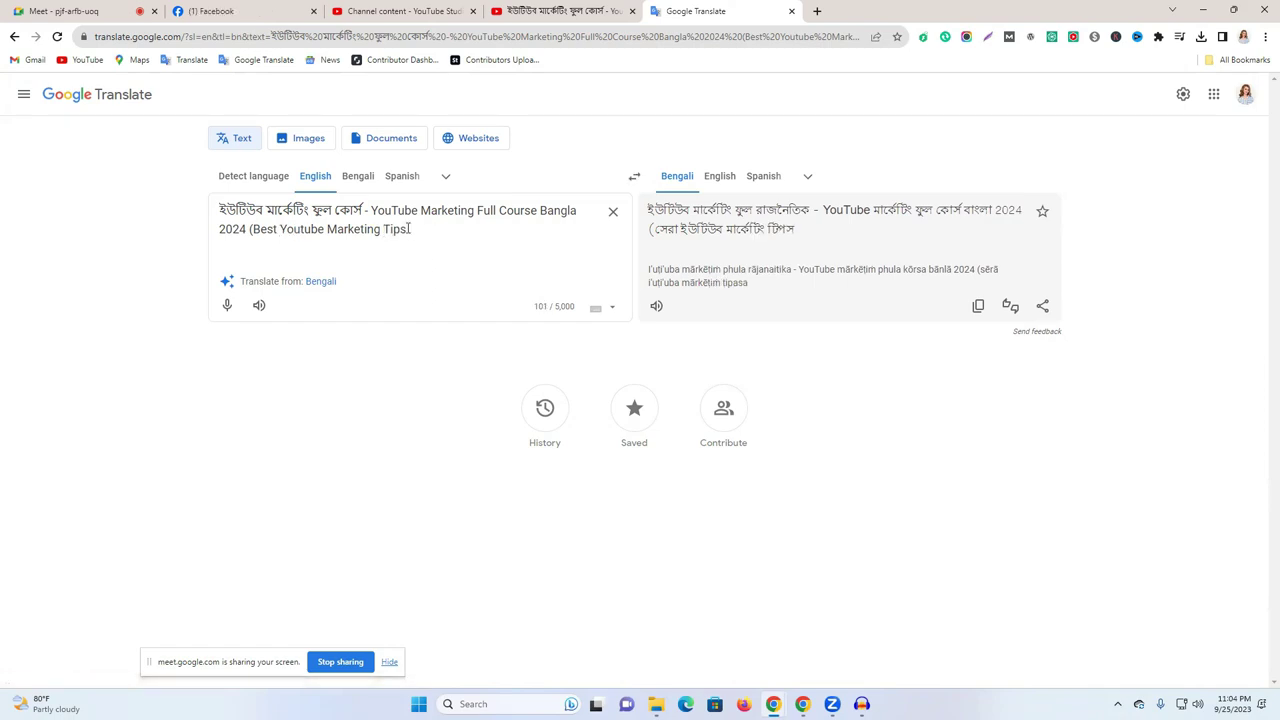
text())
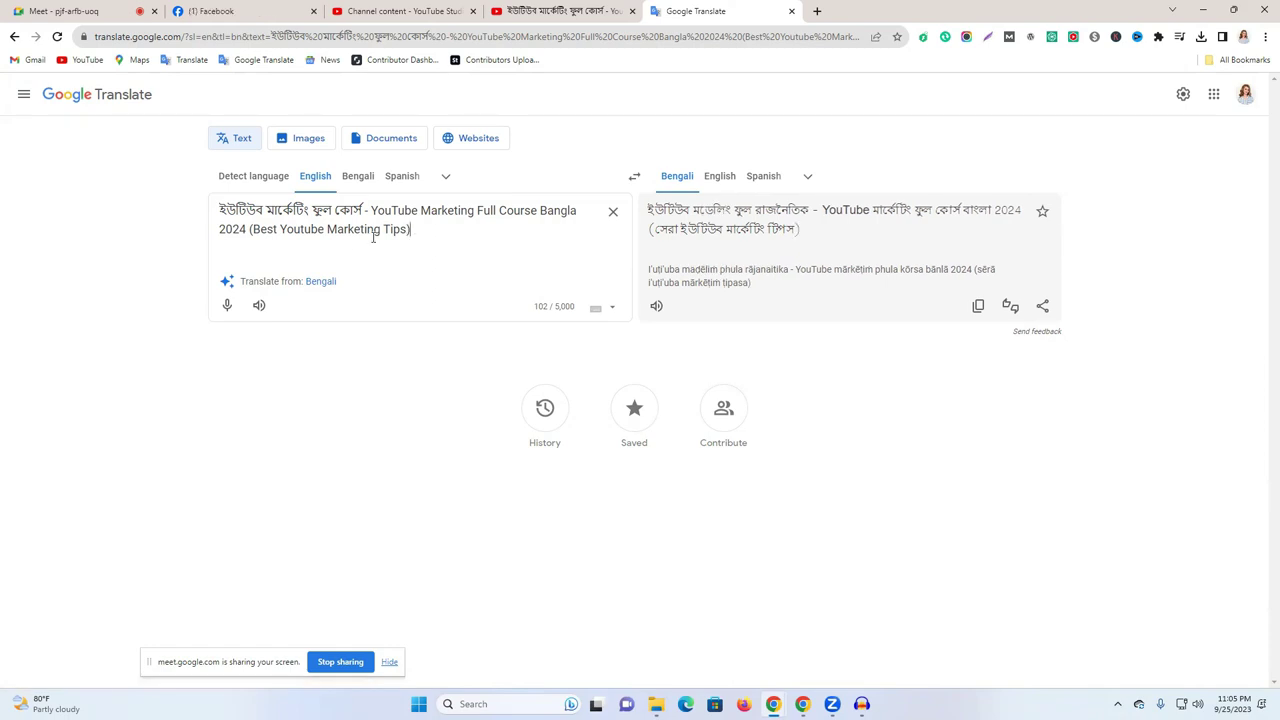
double_click(266, 228)
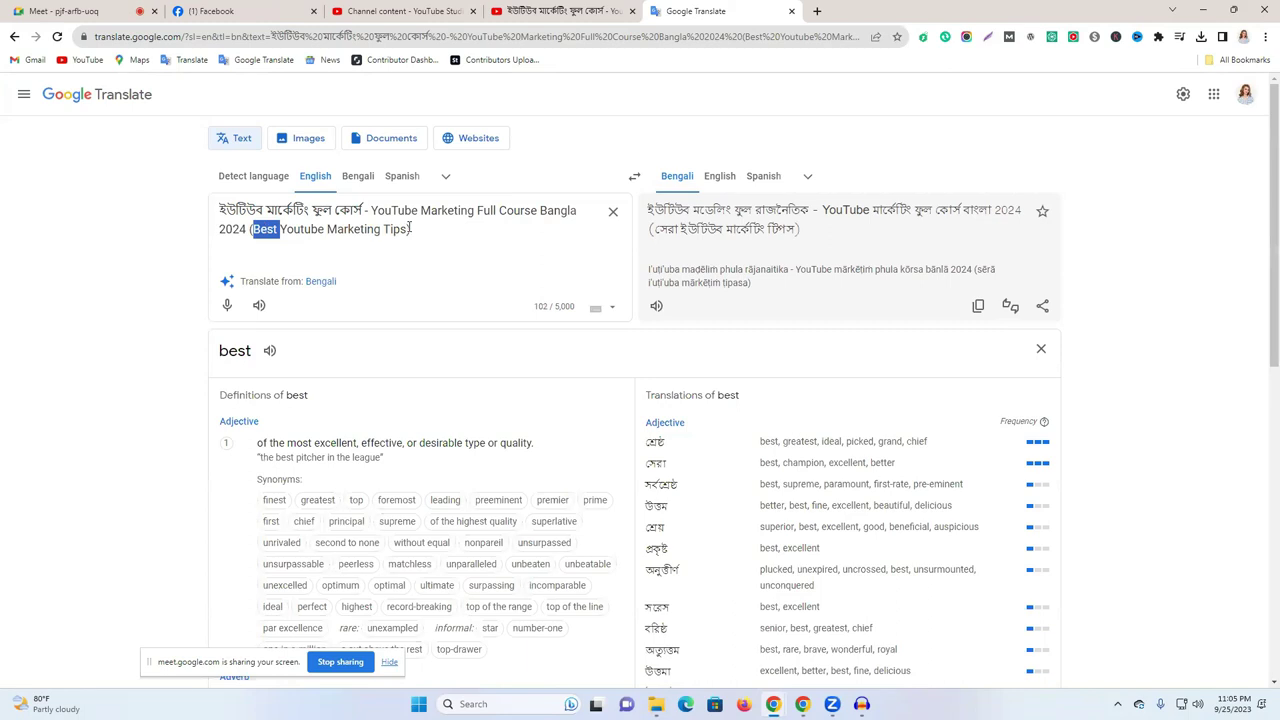
drag(413, 229, 185, 216)
key(ctrl+c)
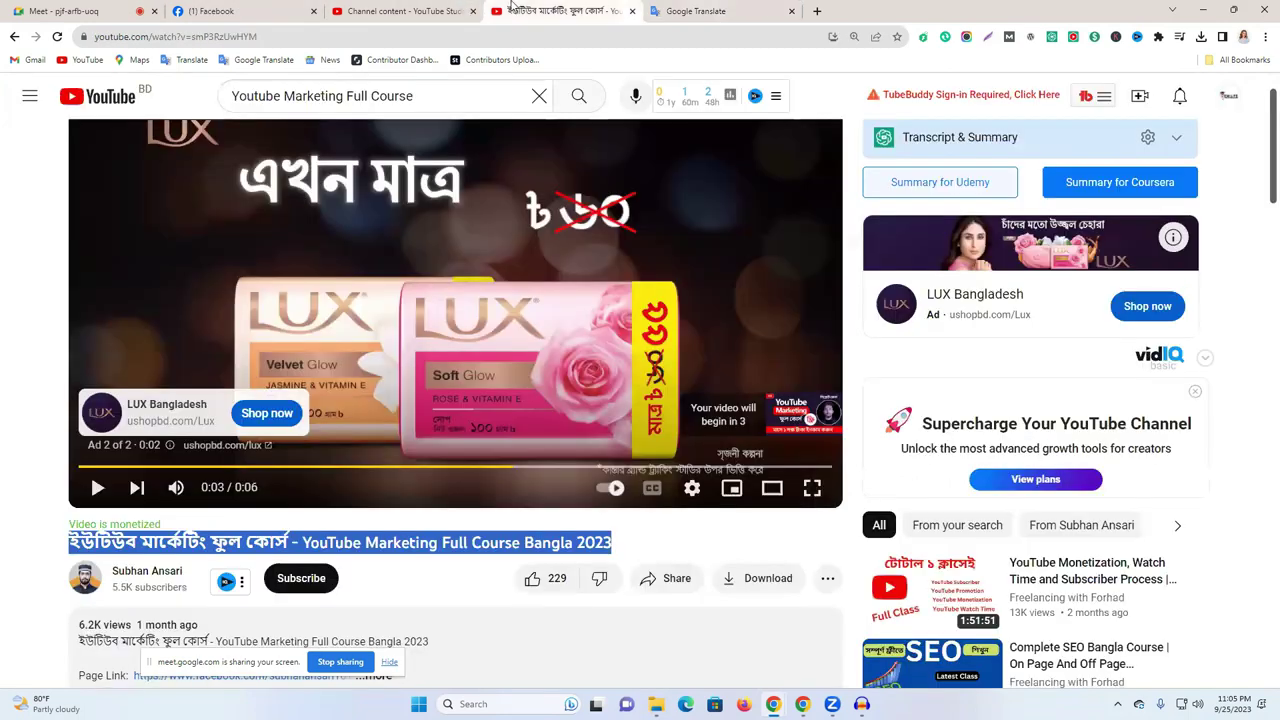
- Paste the bilingual title into the Studio title field, trimmed to 100/100 characters, then open a new tab
click(540, 11)
click(408, 11)
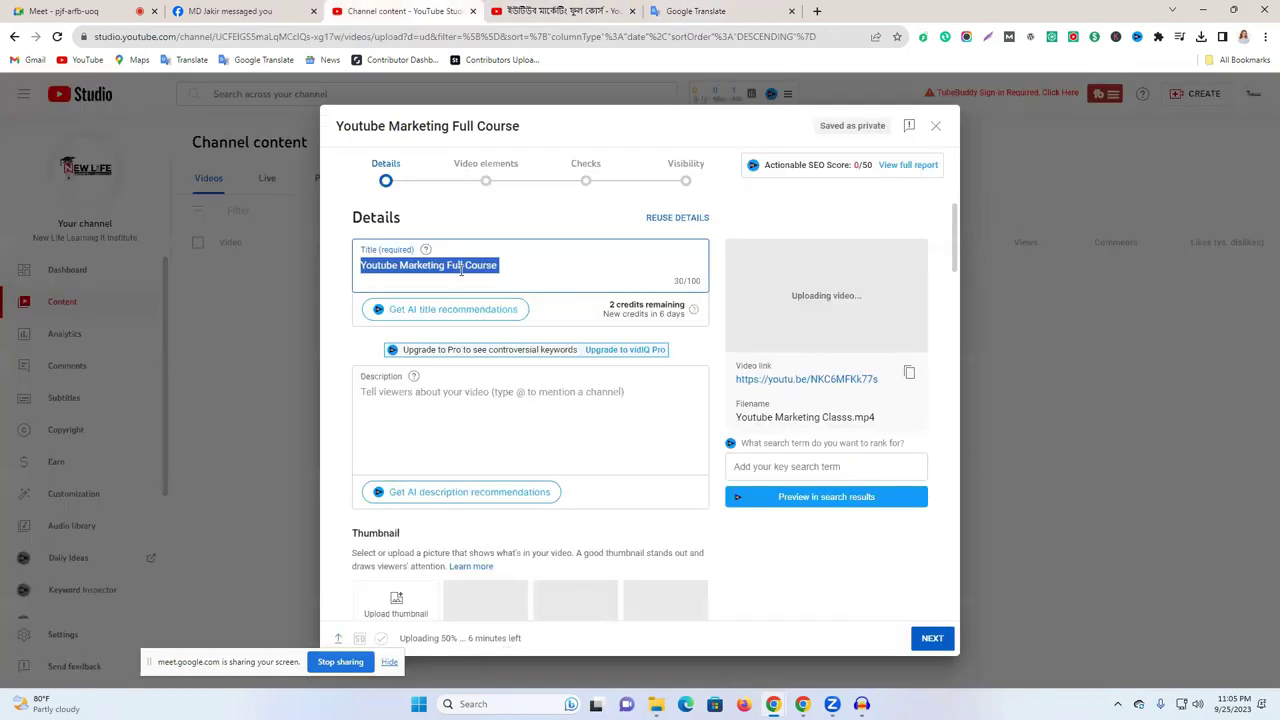
key(ctrl+v)
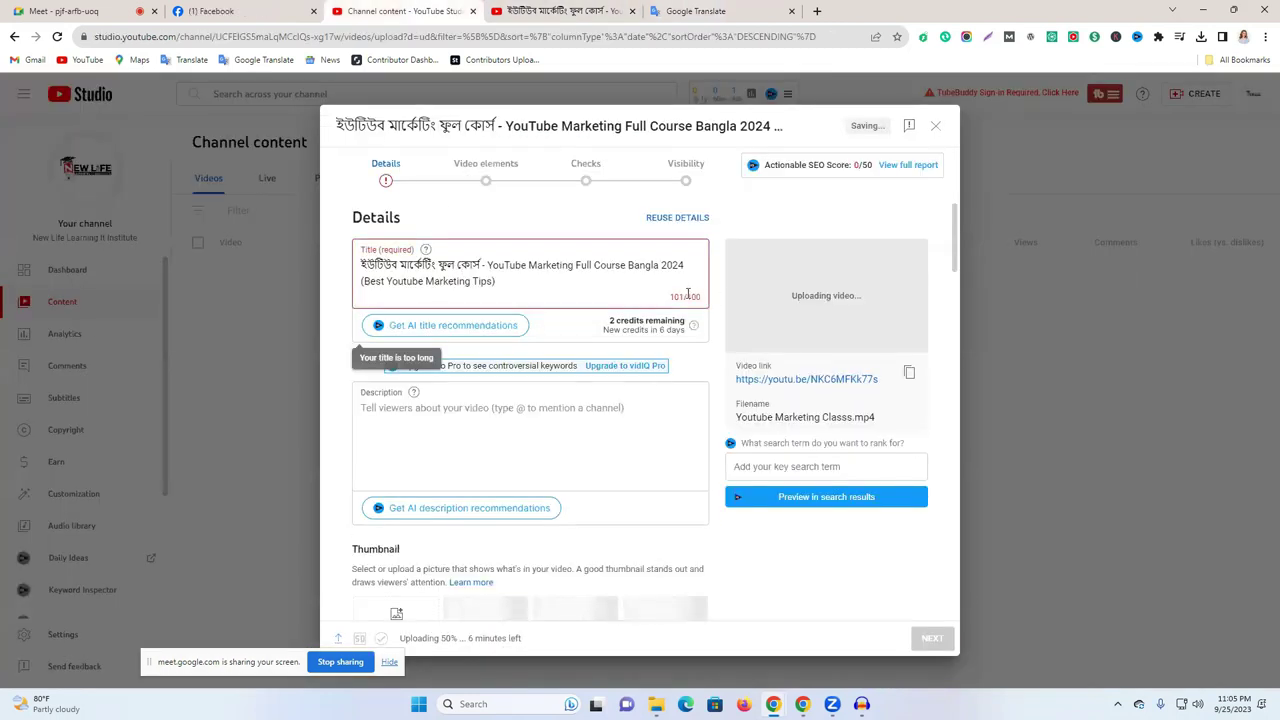
key(BackSpace)
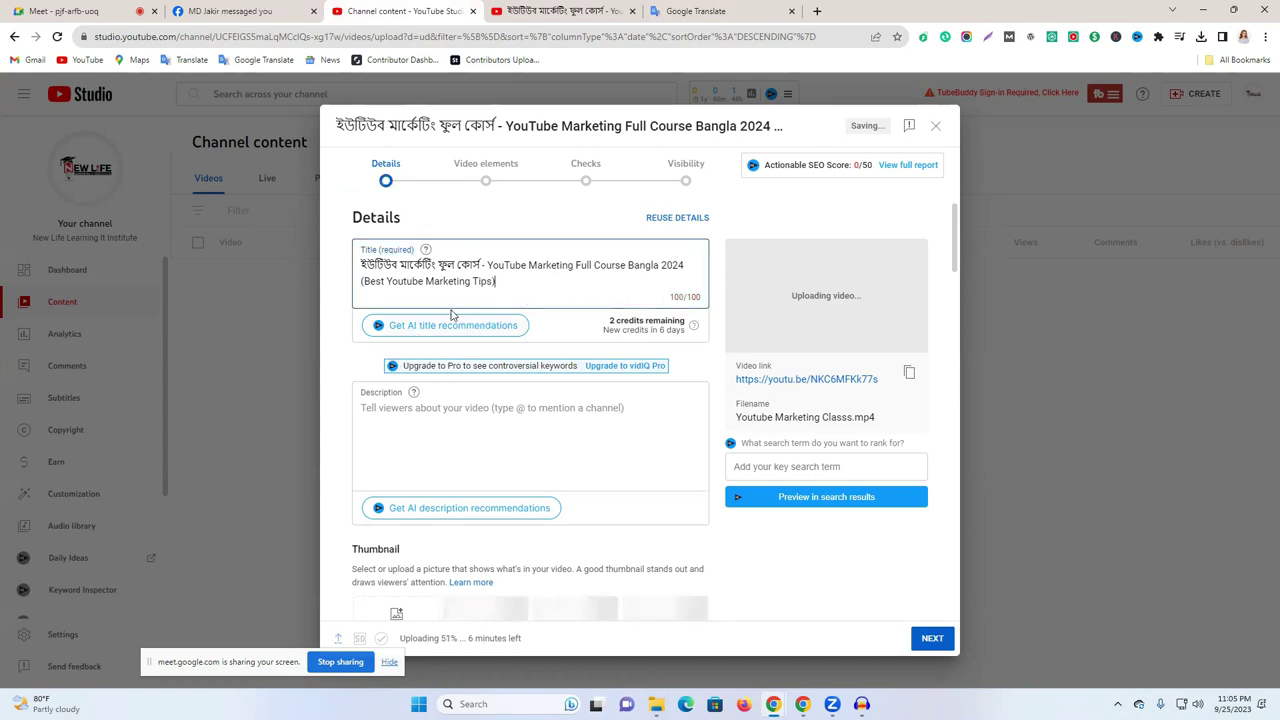
click(461, 431)
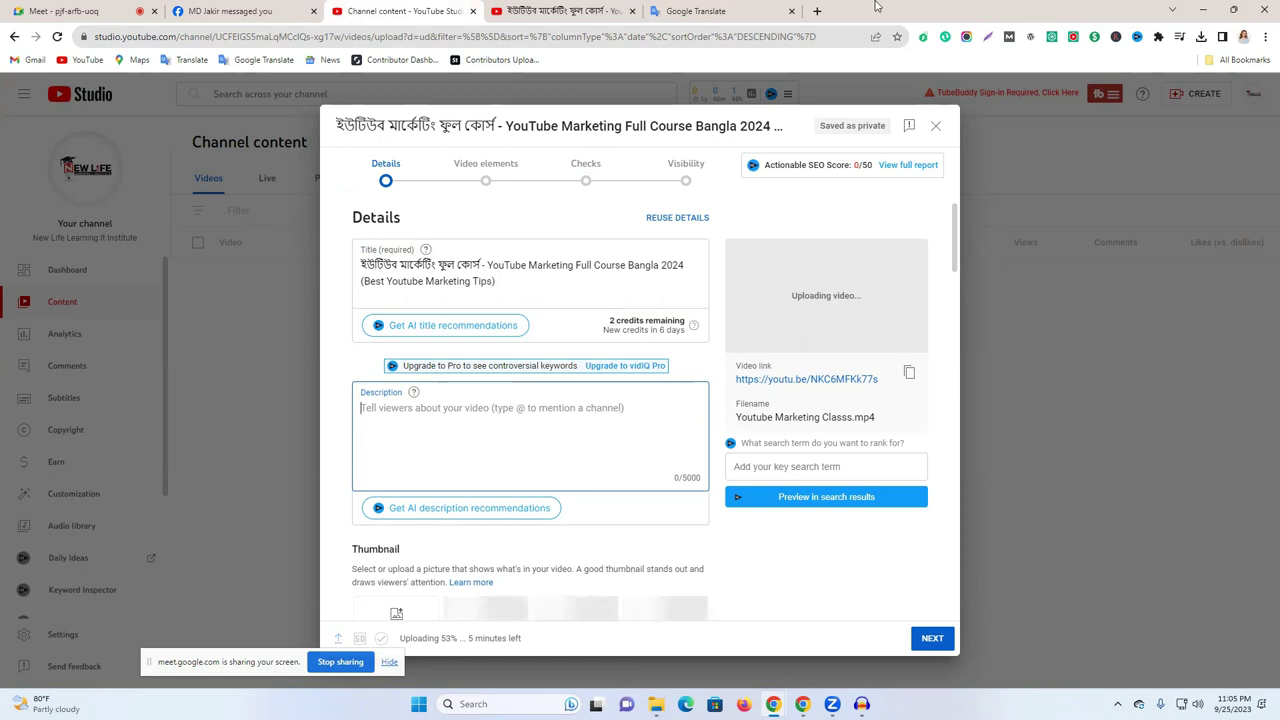
click(817, 11)
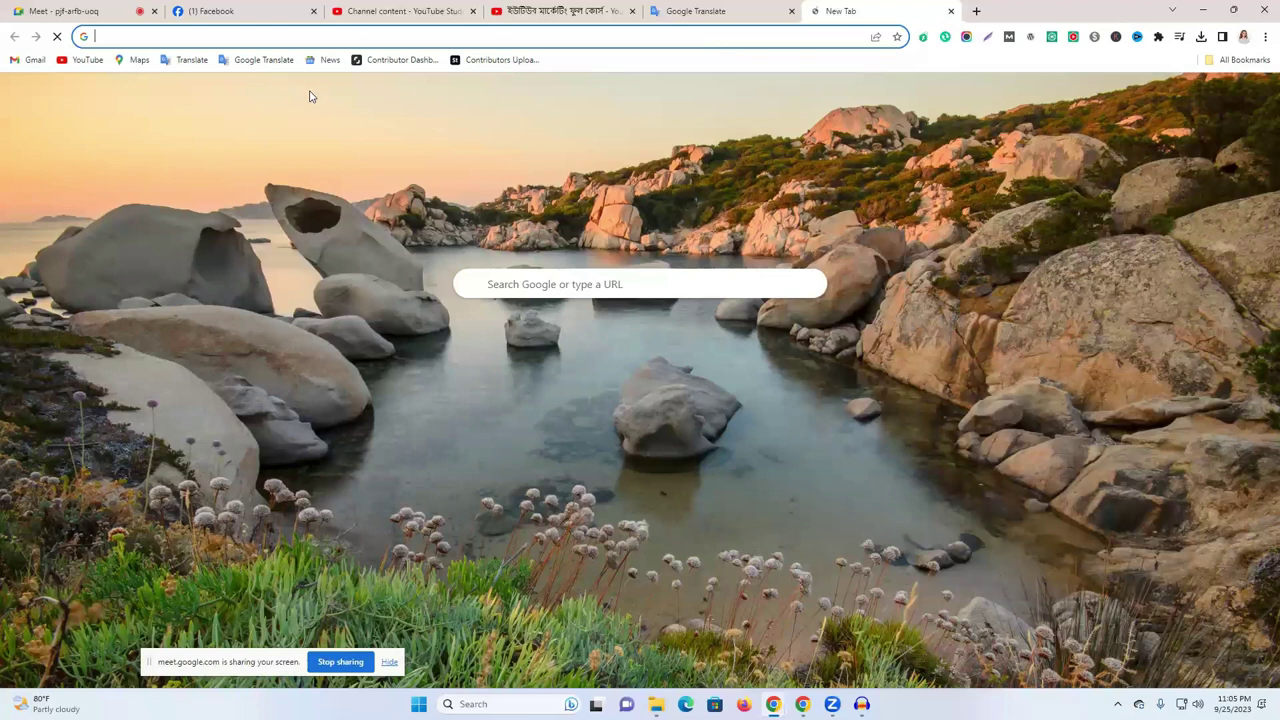
- Go to vidiq.com and create a vidIQ account using an autofilled, edited sign-up email
text(vidiq.com)
key(Return)
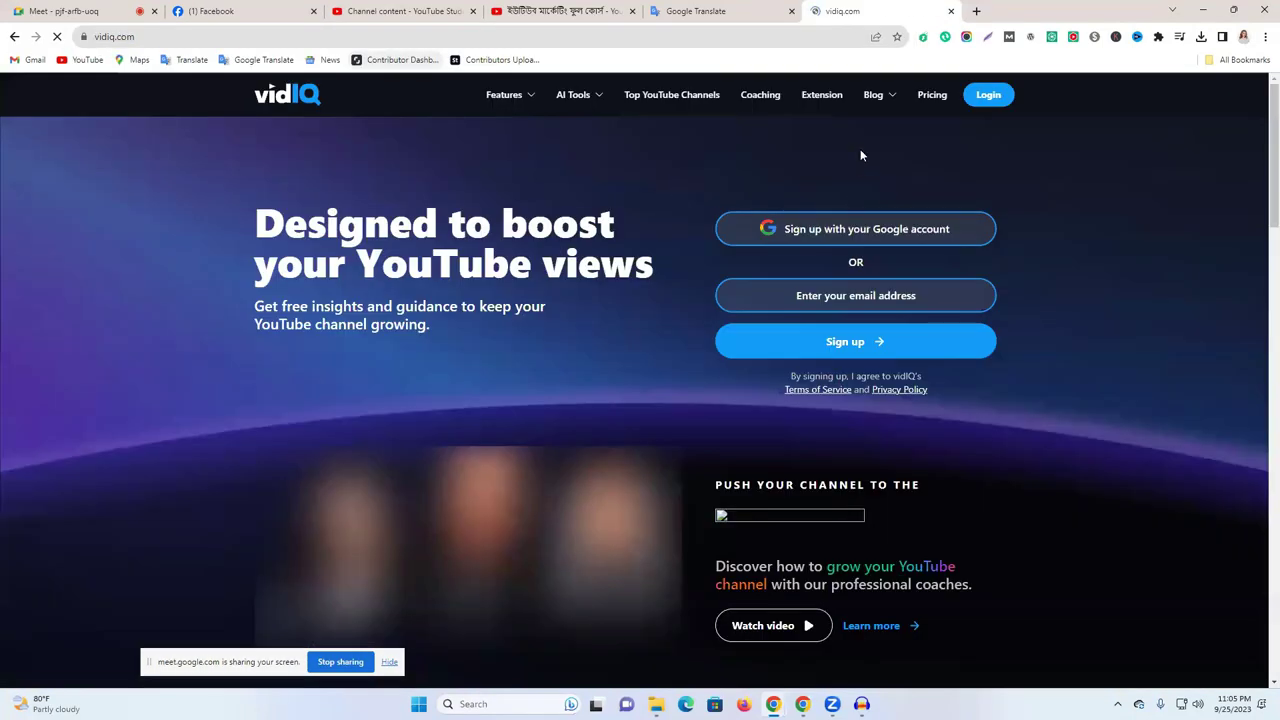
click(791, 295)
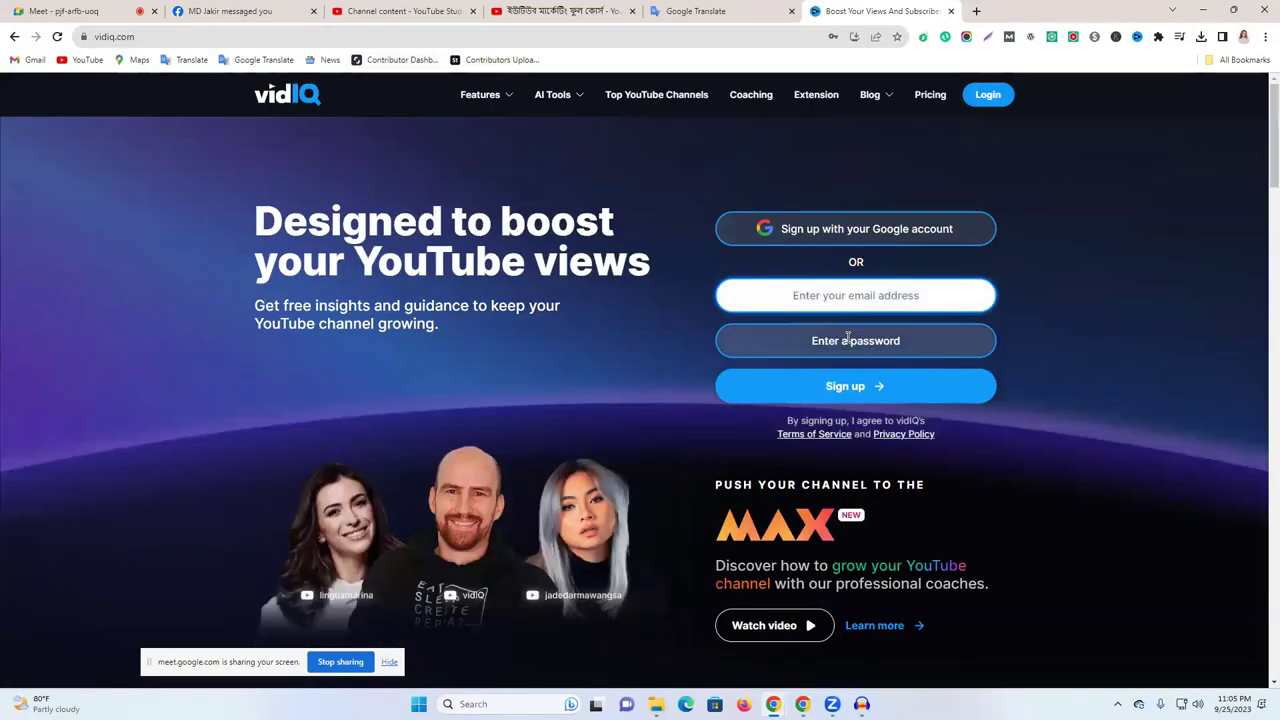
click(848, 340)
click(1136, 386)
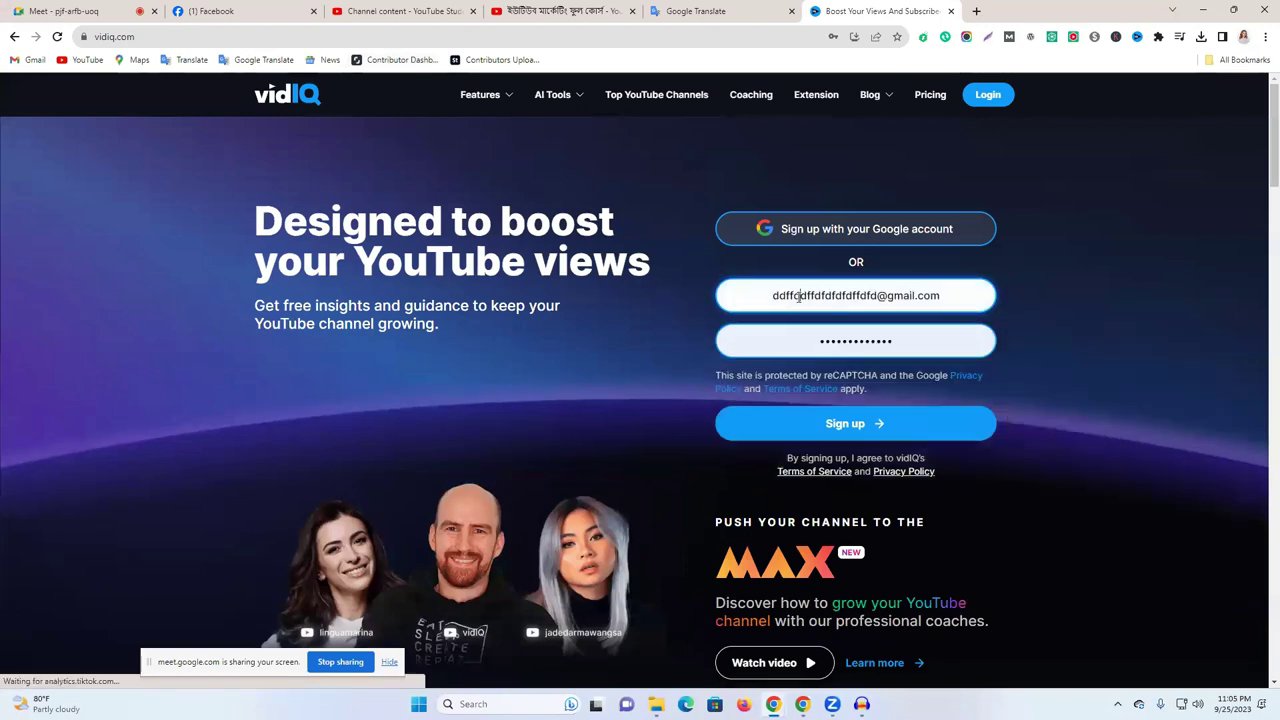
click(858, 426)
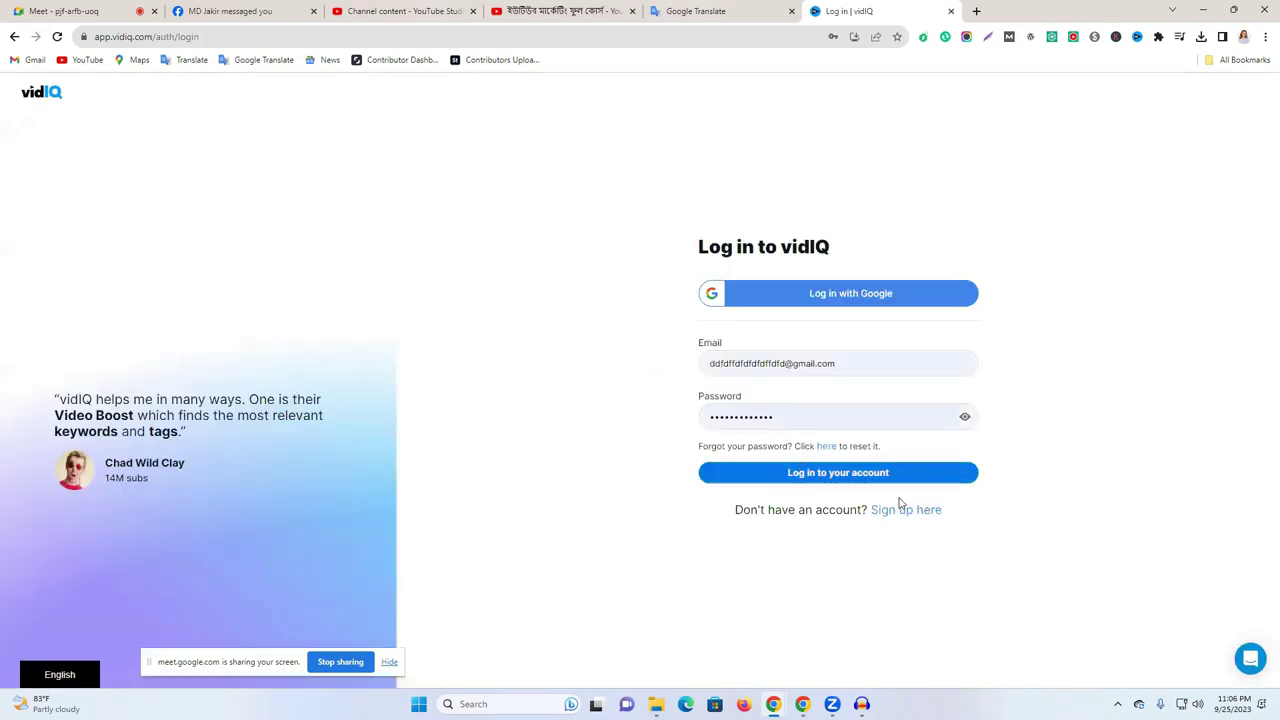
click(900, 512)
click(745, 346)
text(gfgfgf)
click(845, 434)
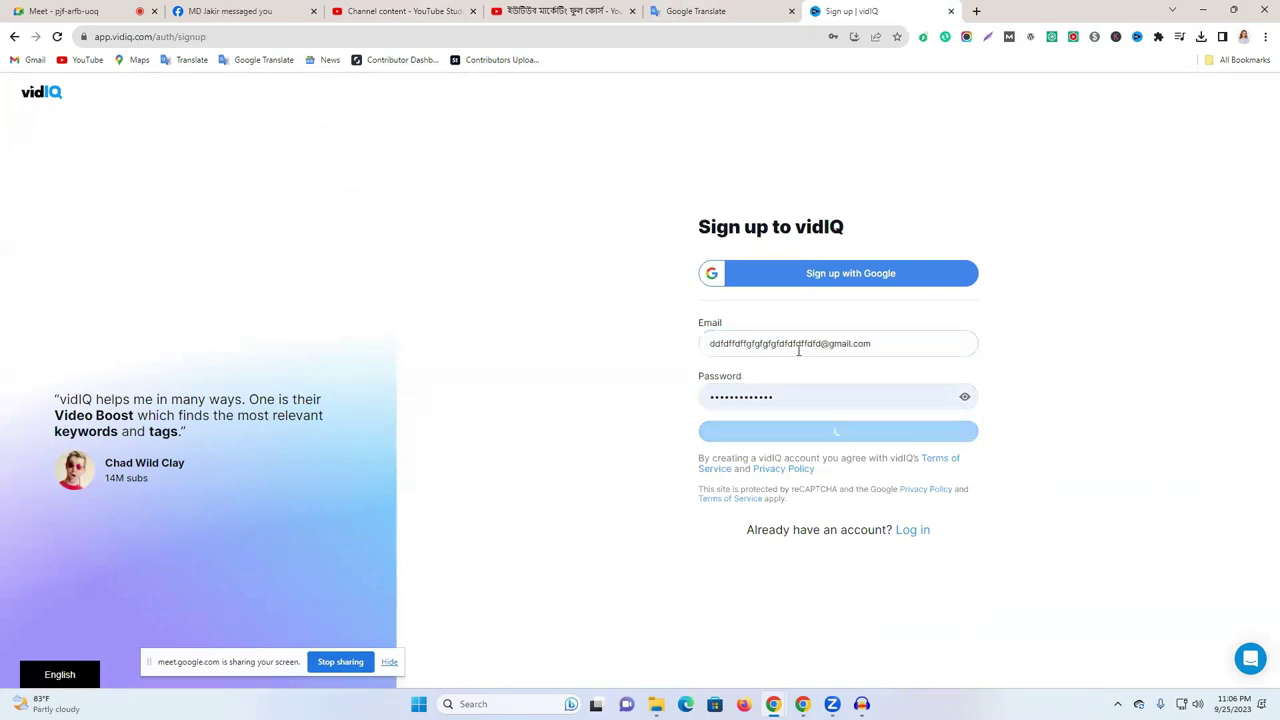
- Connect the Active Funny Dogs YouTube channel to vidIQ via Google sign-in and Allow
click(975, 351)
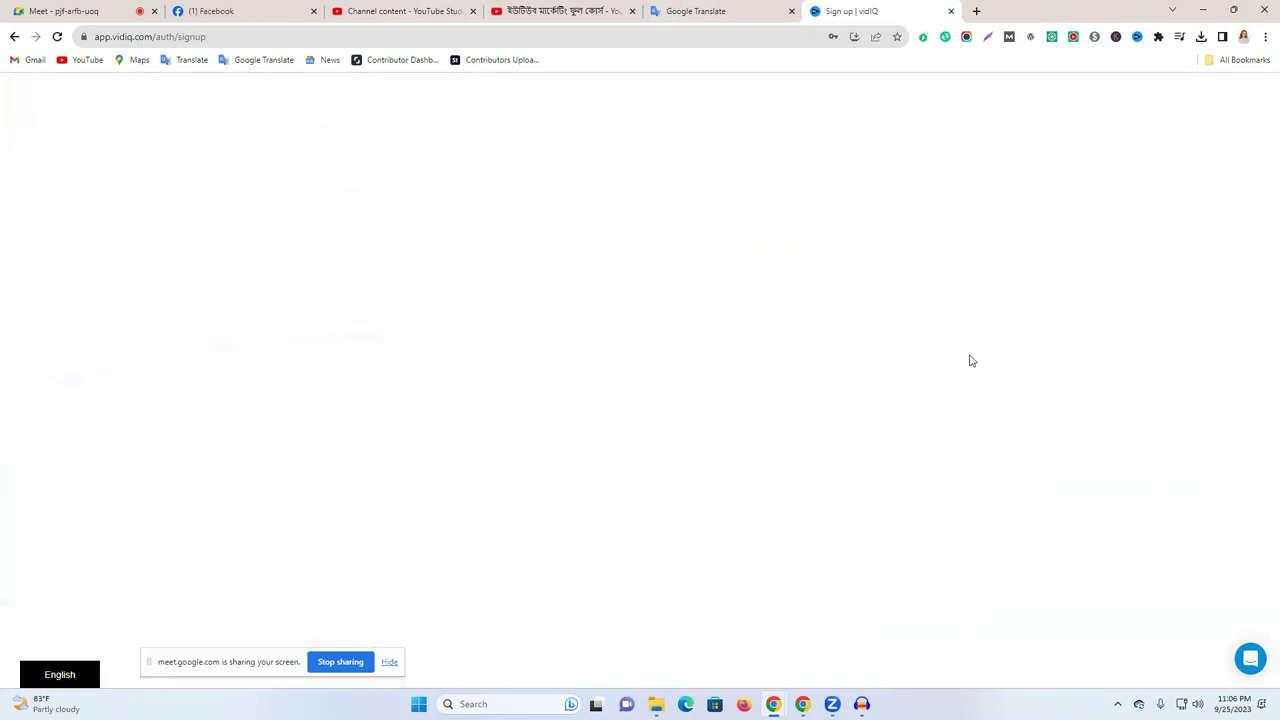
click(731, 508)
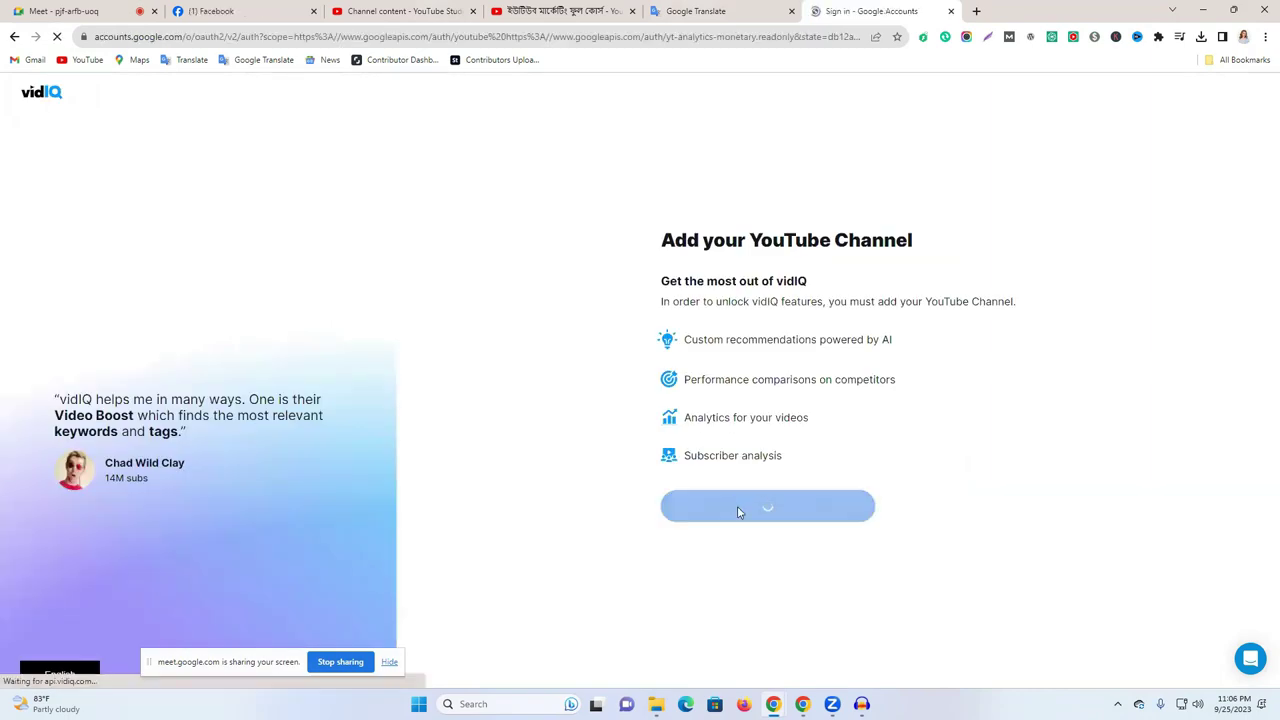
click(633, 568)
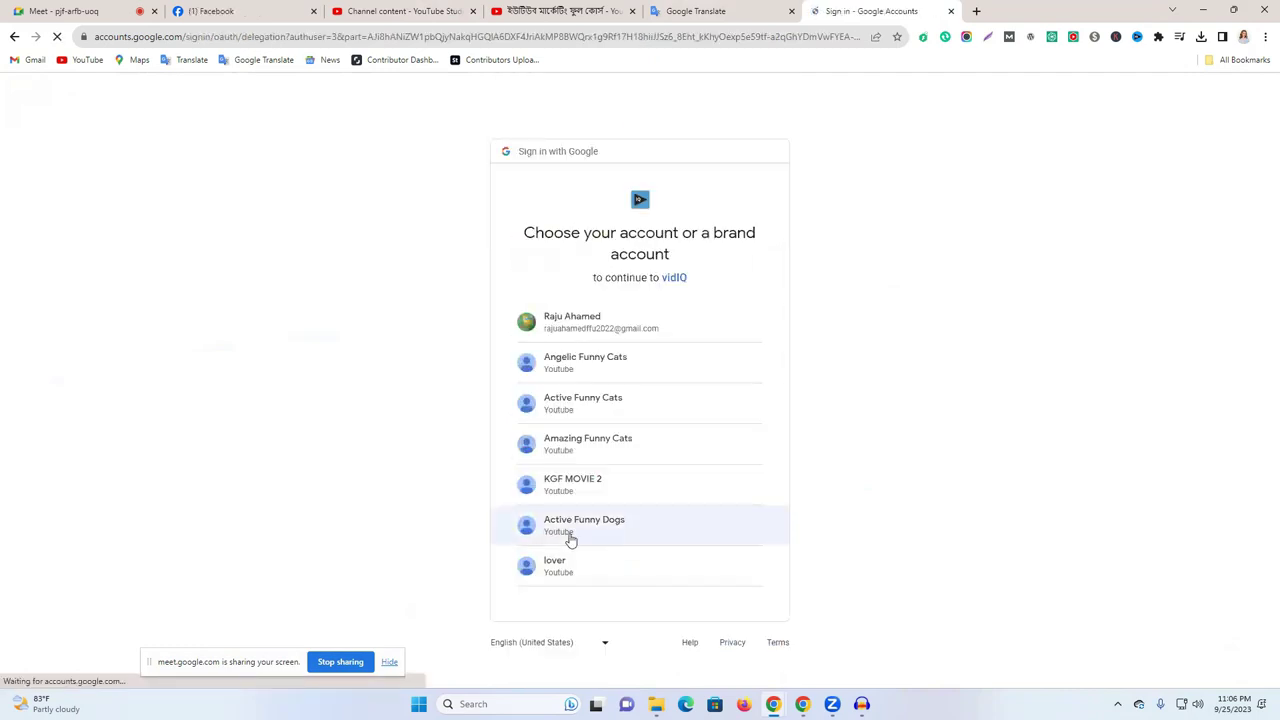
click(590, 525)
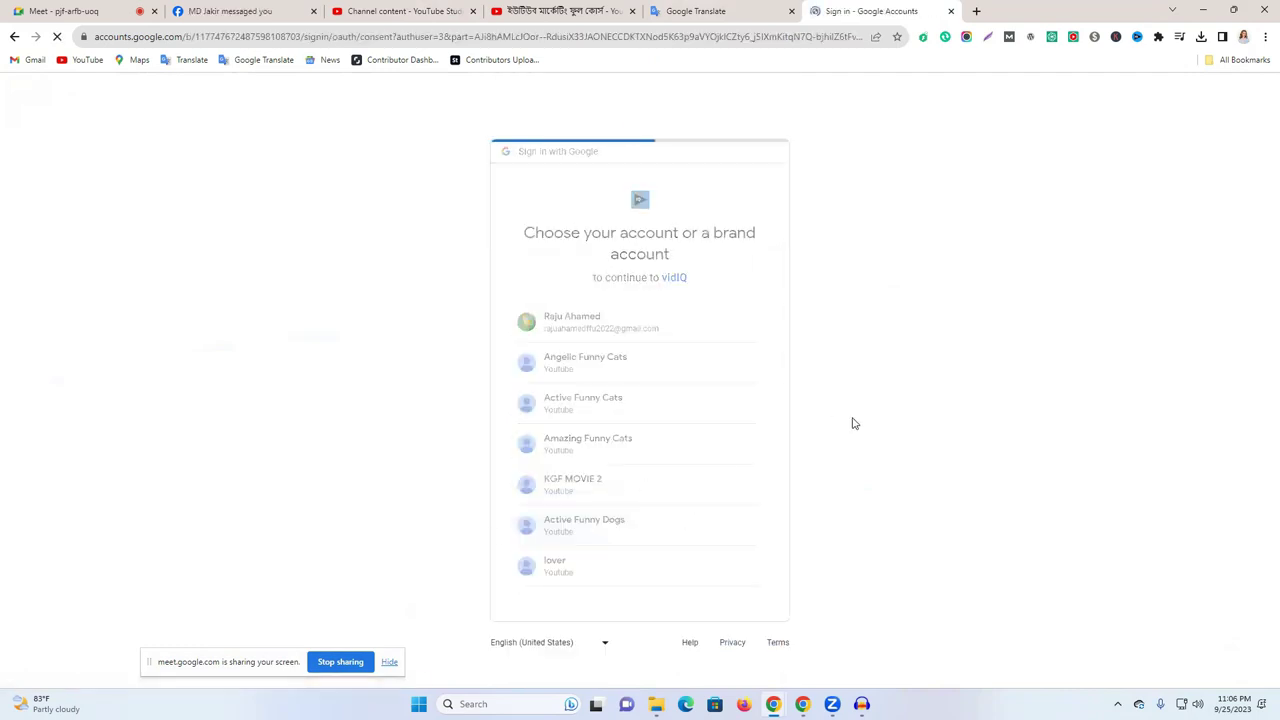
click(700, 562)
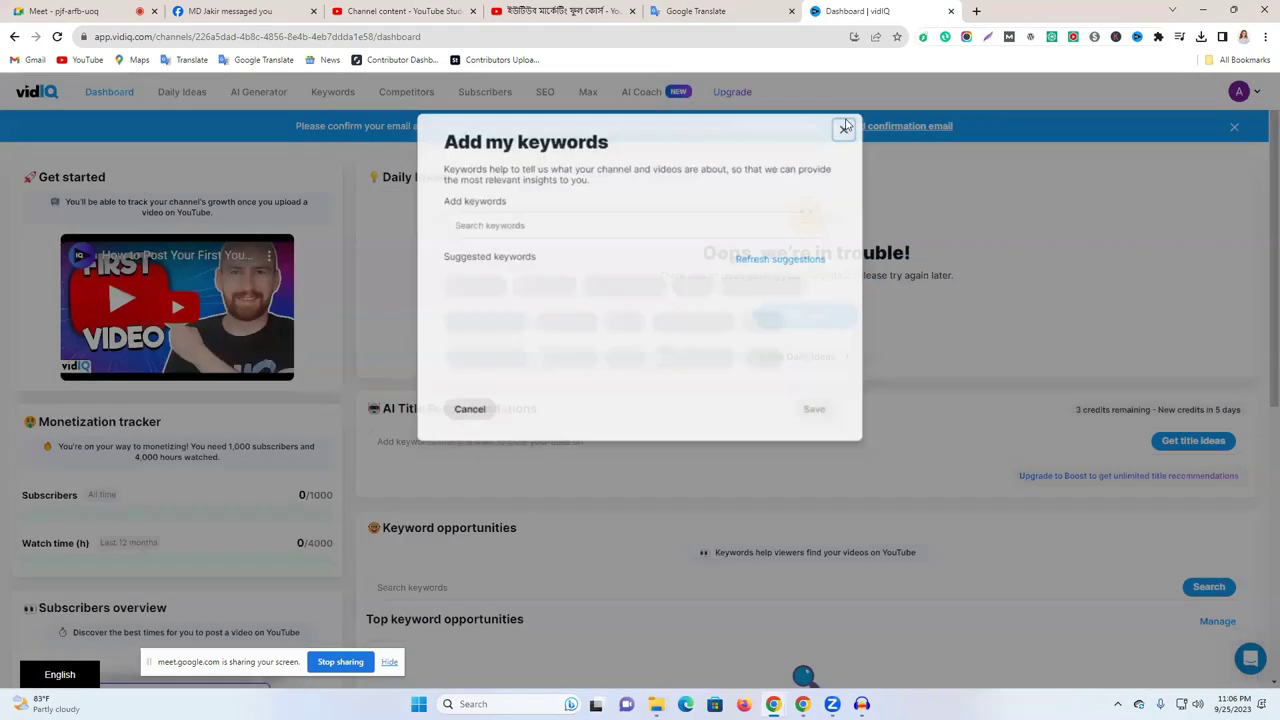
- Dismiss the Add my keywords dialog and open vidIQ's AI Content Generator
click(845, 127)
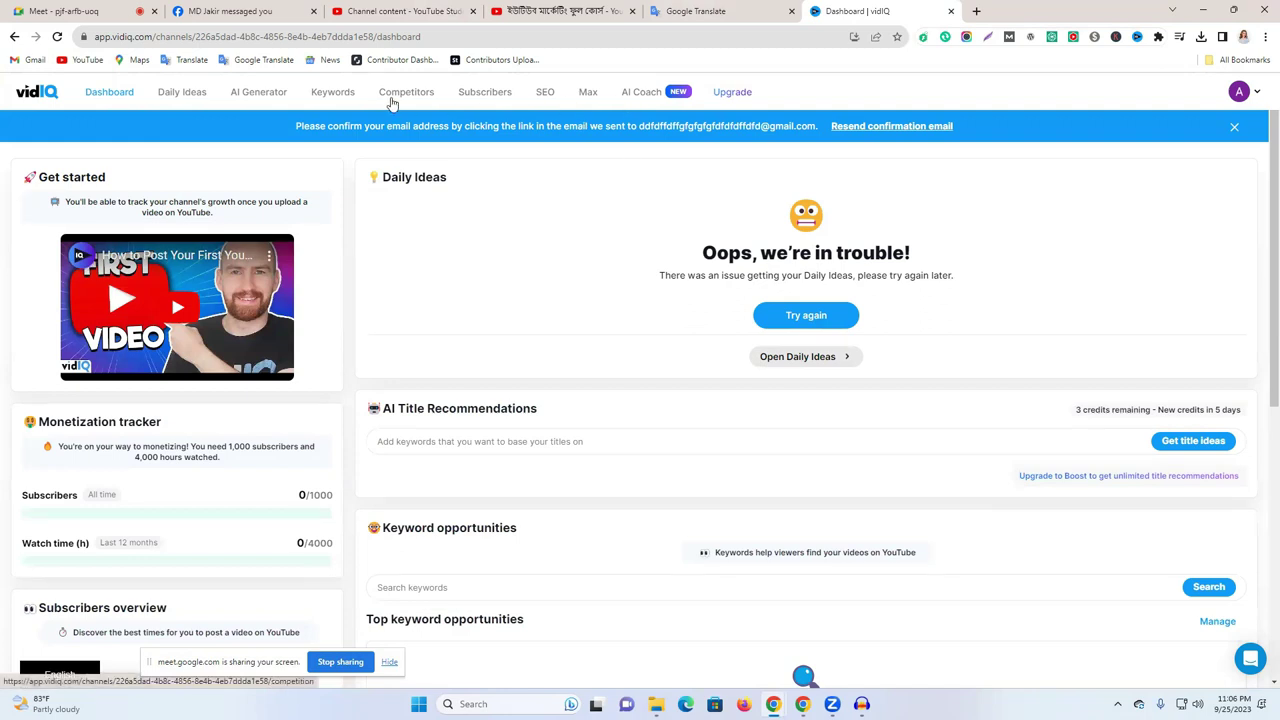
click(250, 96)
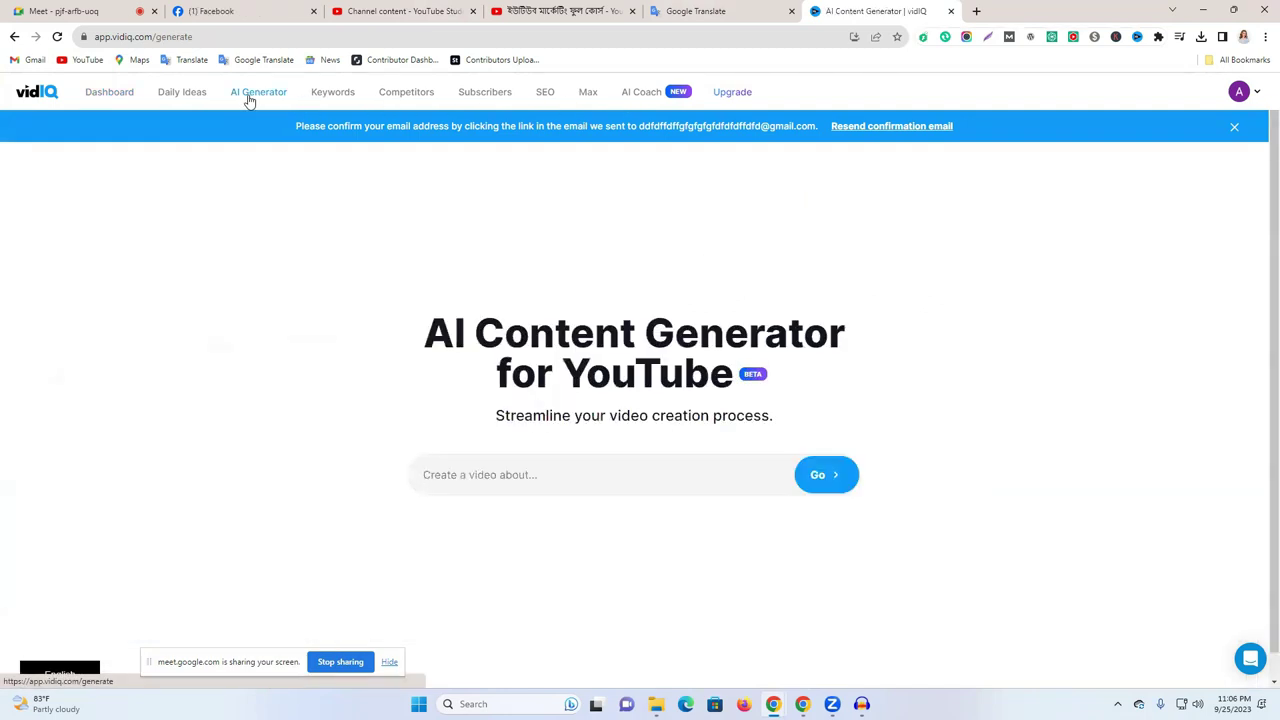
click(527, 10)
click(420, 10)
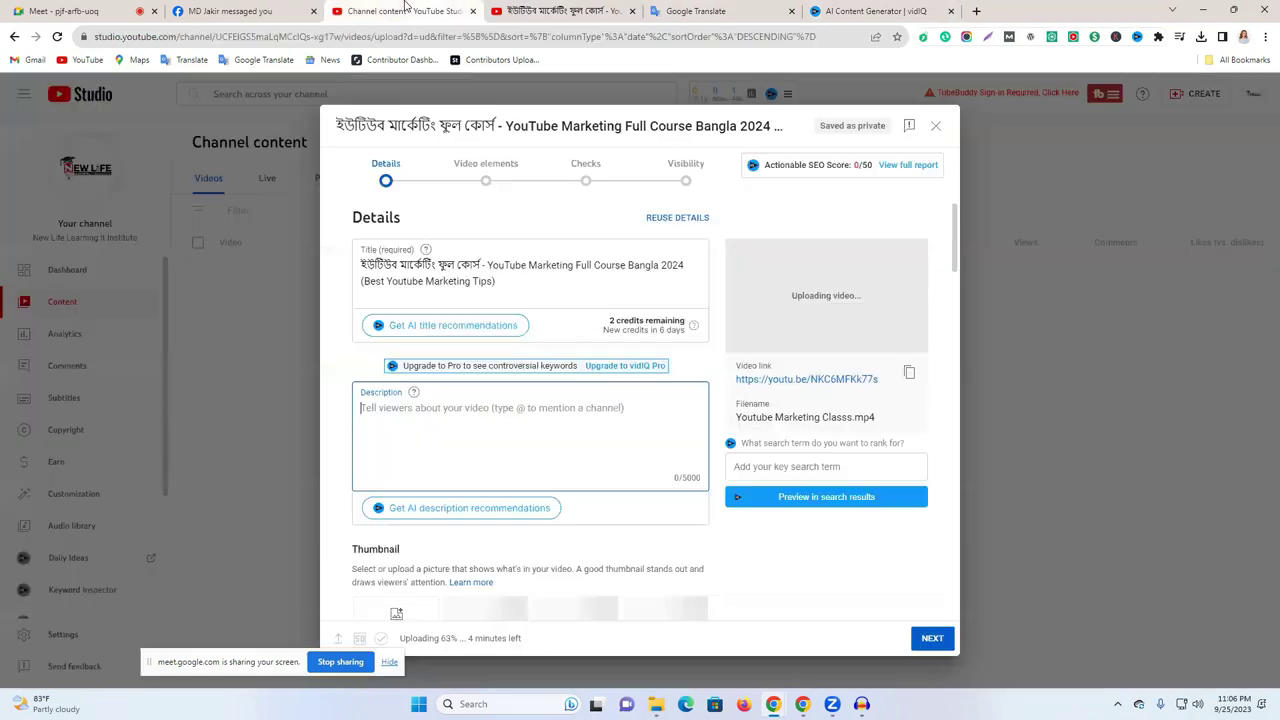
click(515, 8)
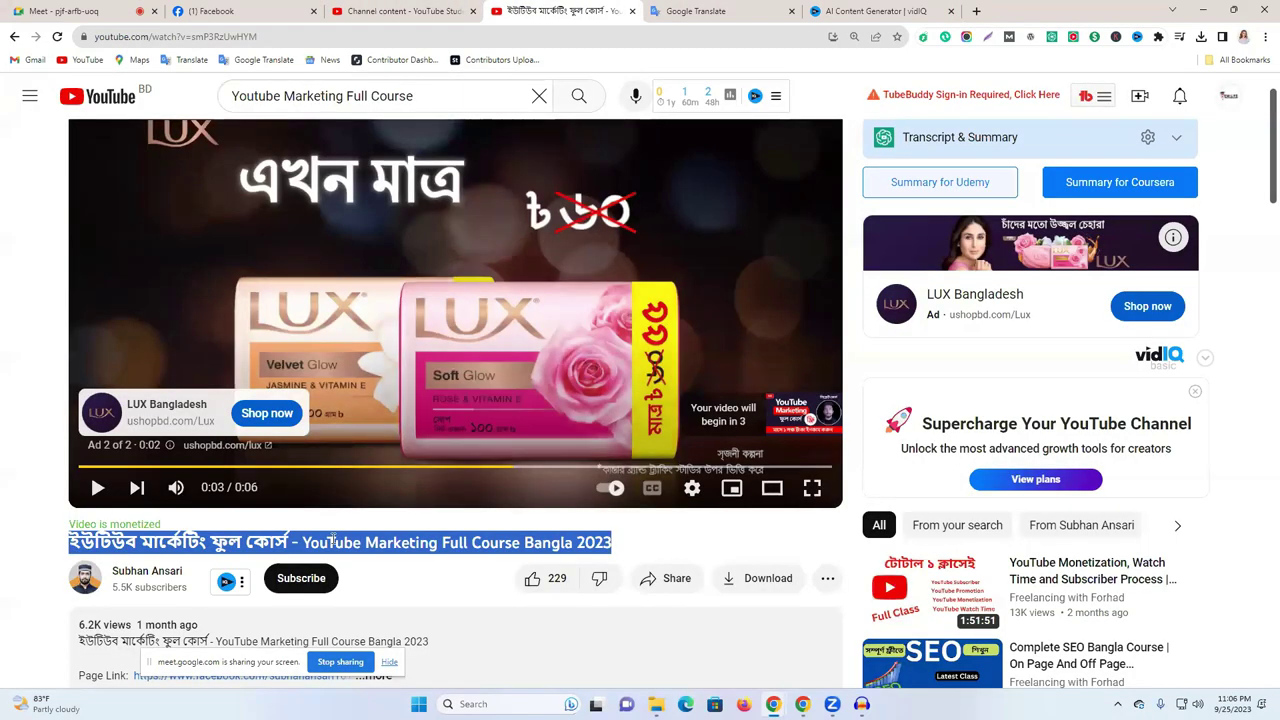
click(430, 8)
click(865, 10)
- Copy 'YouTube Marketing Full Course' from the Google Translate source text
click(710, 10)
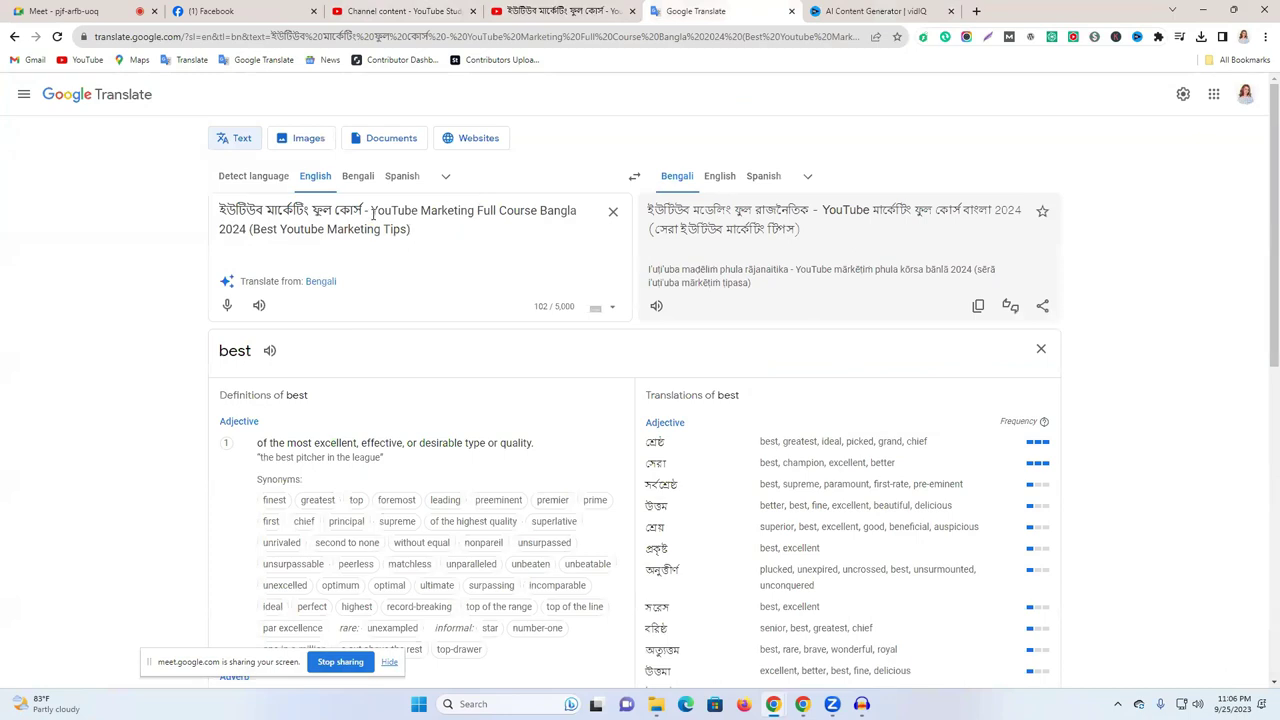
drag(406, 210, 537, 205)
key(ctrl+c)
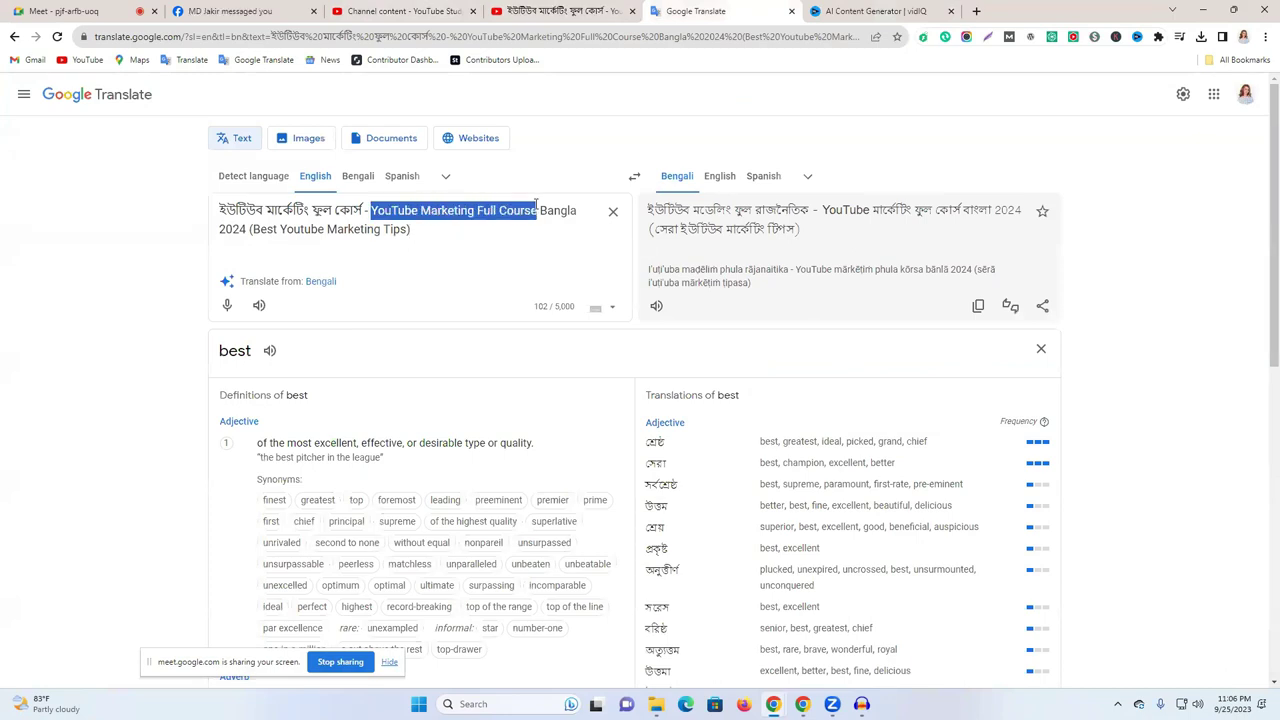
click(840, 10)
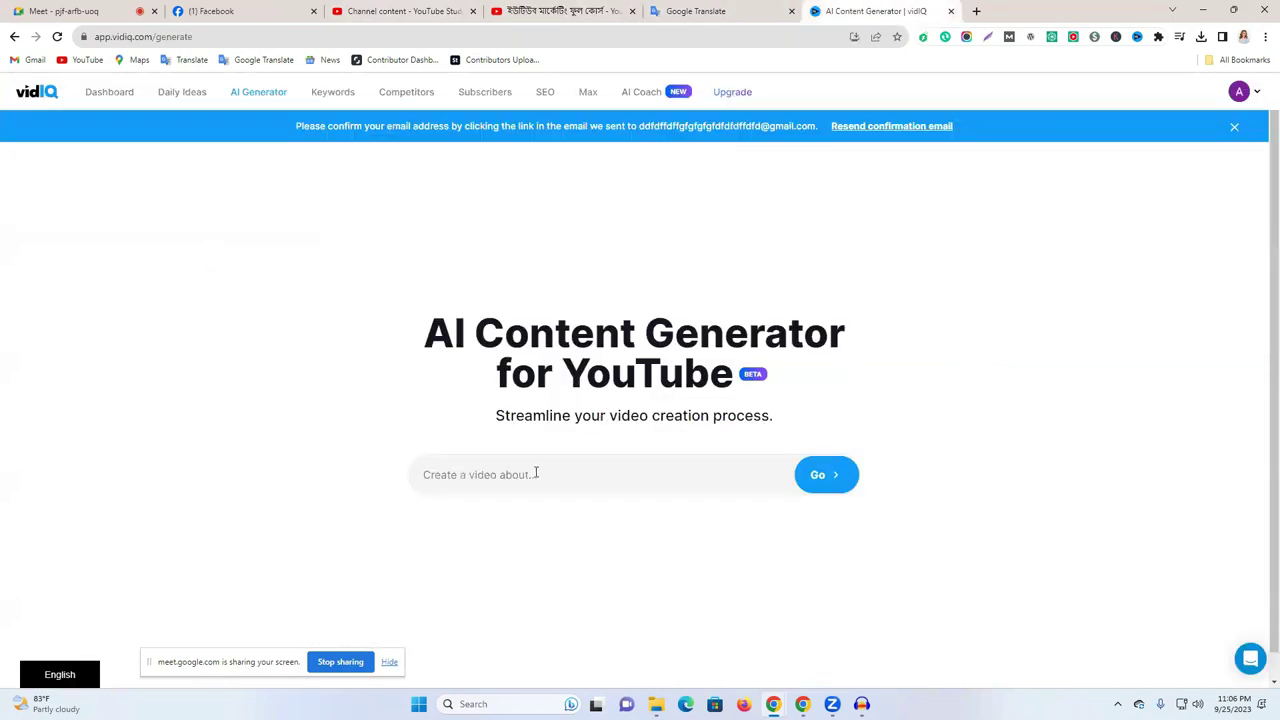
- Generate AI content for 'YouTube Marketing Full Course' and select the generated title
key(ctrl+v)
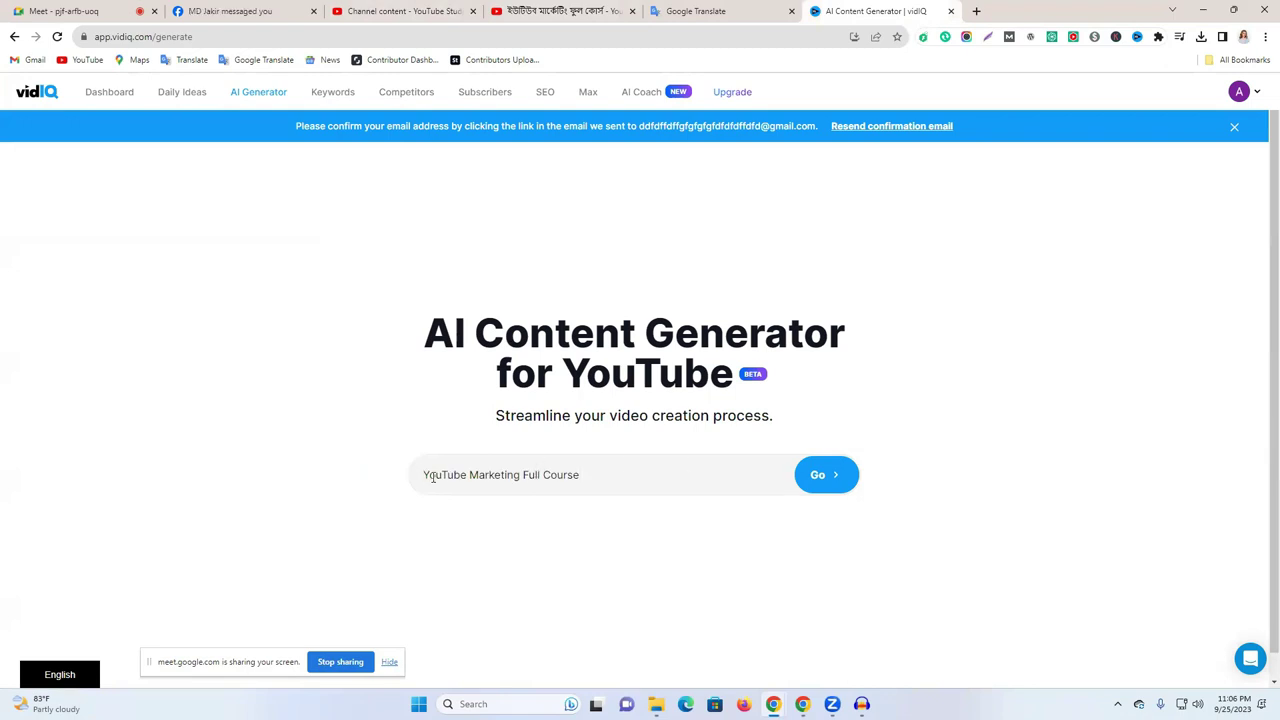
click(817, 478)
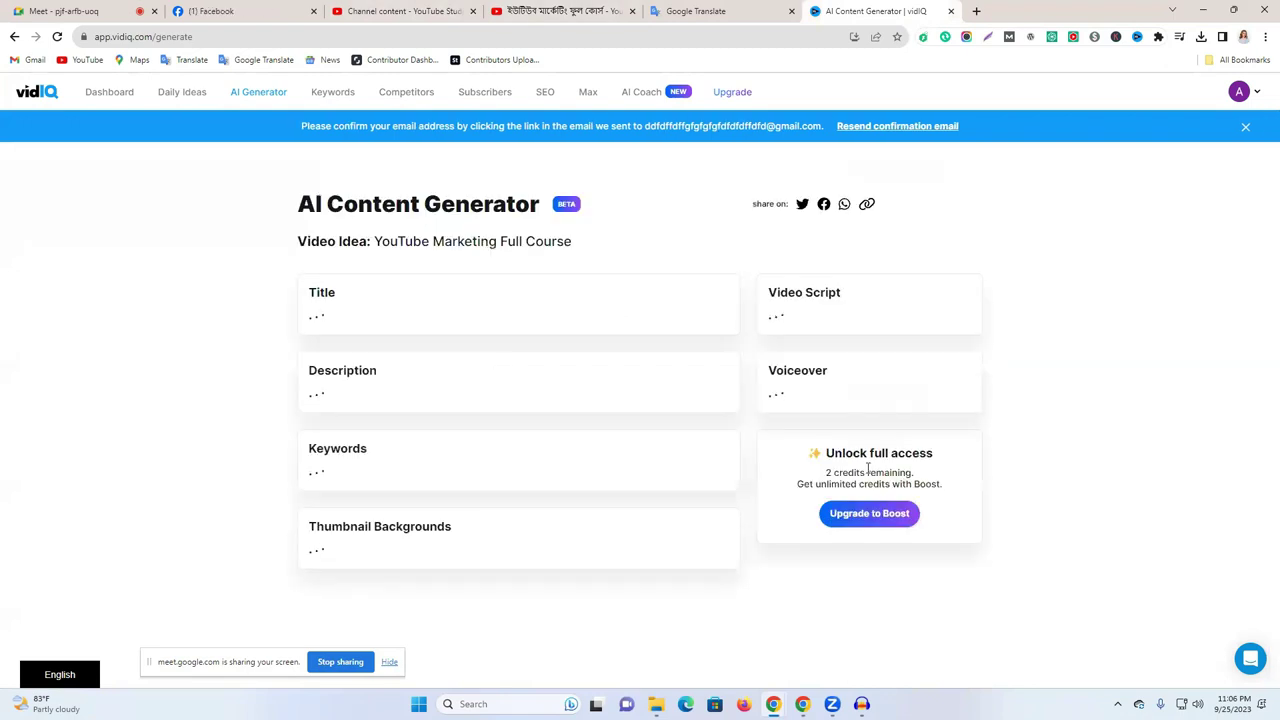
drag(362, 314, 591, 314)
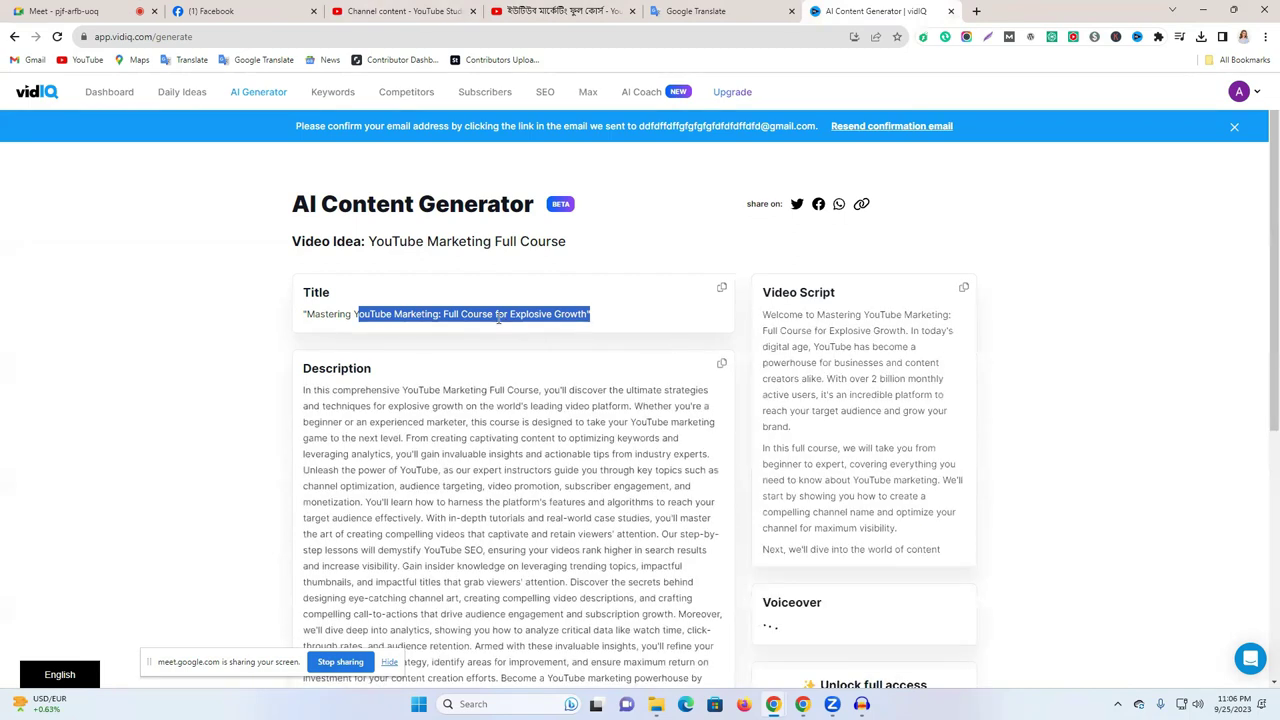
triple_click(437, 314)
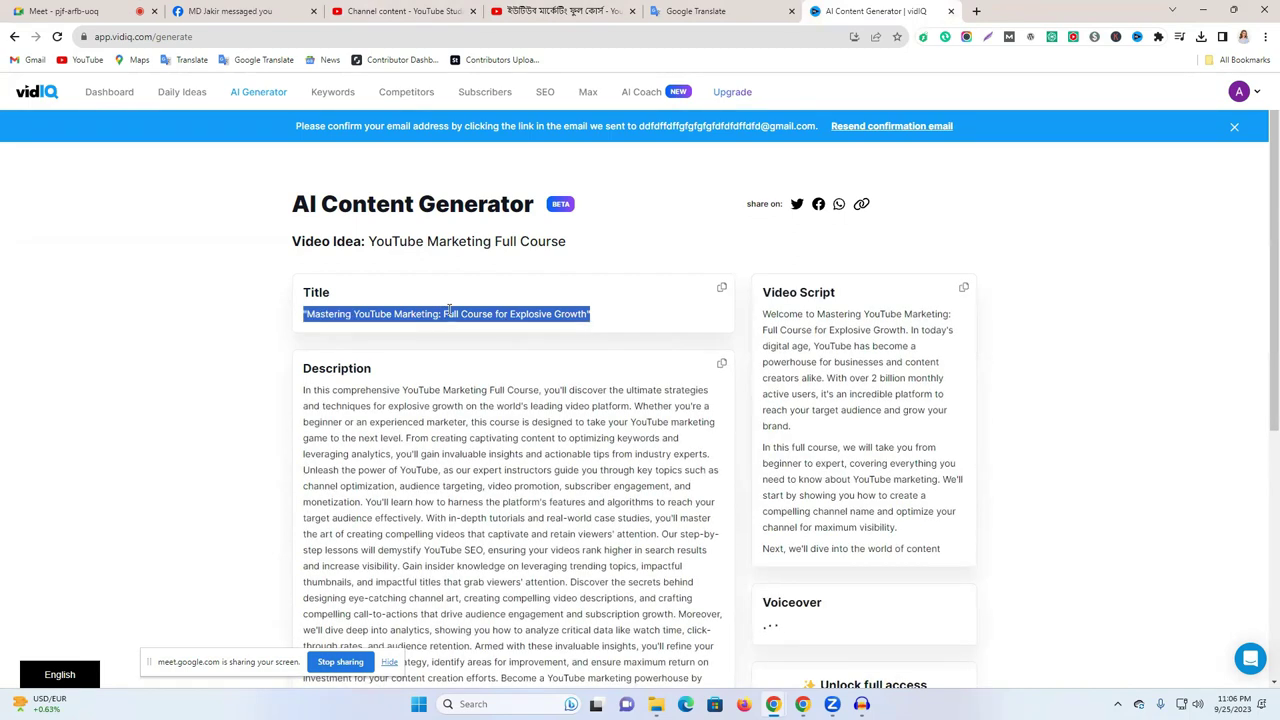
- Copy the generated course description and go to Google Translate
scroll(900, 380, down, 1)
scroll(912, 470, up, 1)
double_click(721, 364)
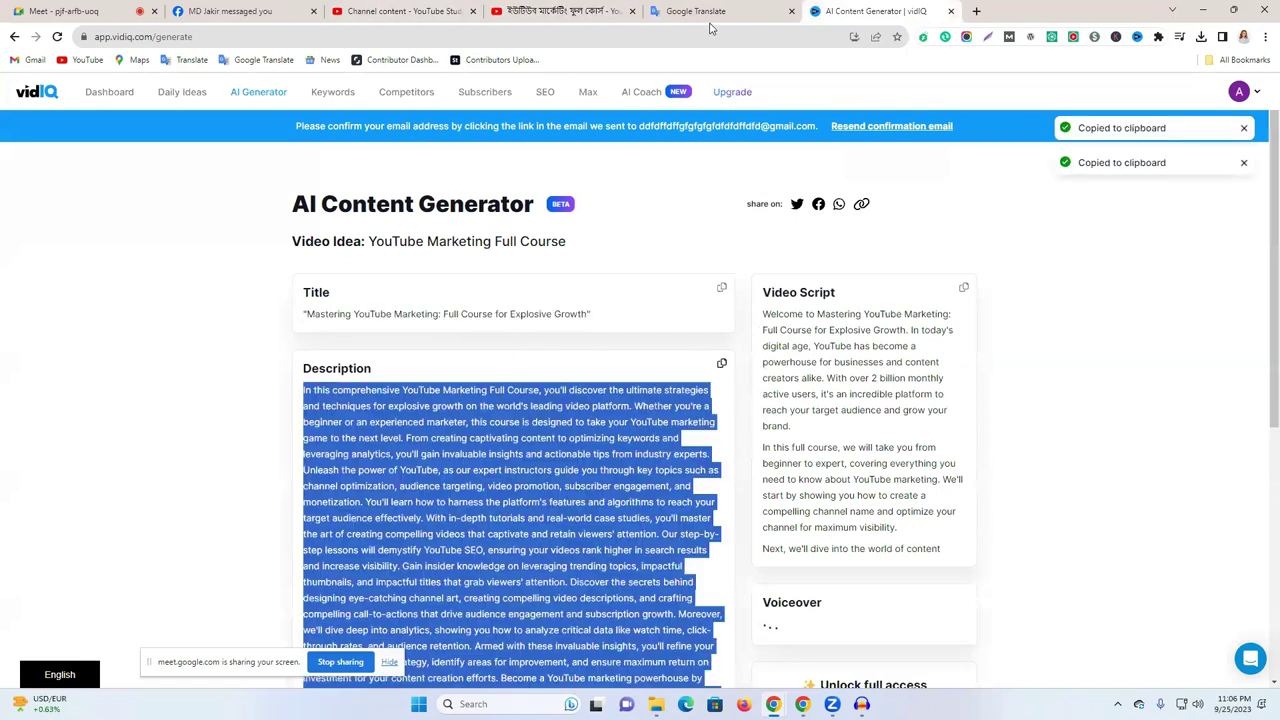
click(705, 13)
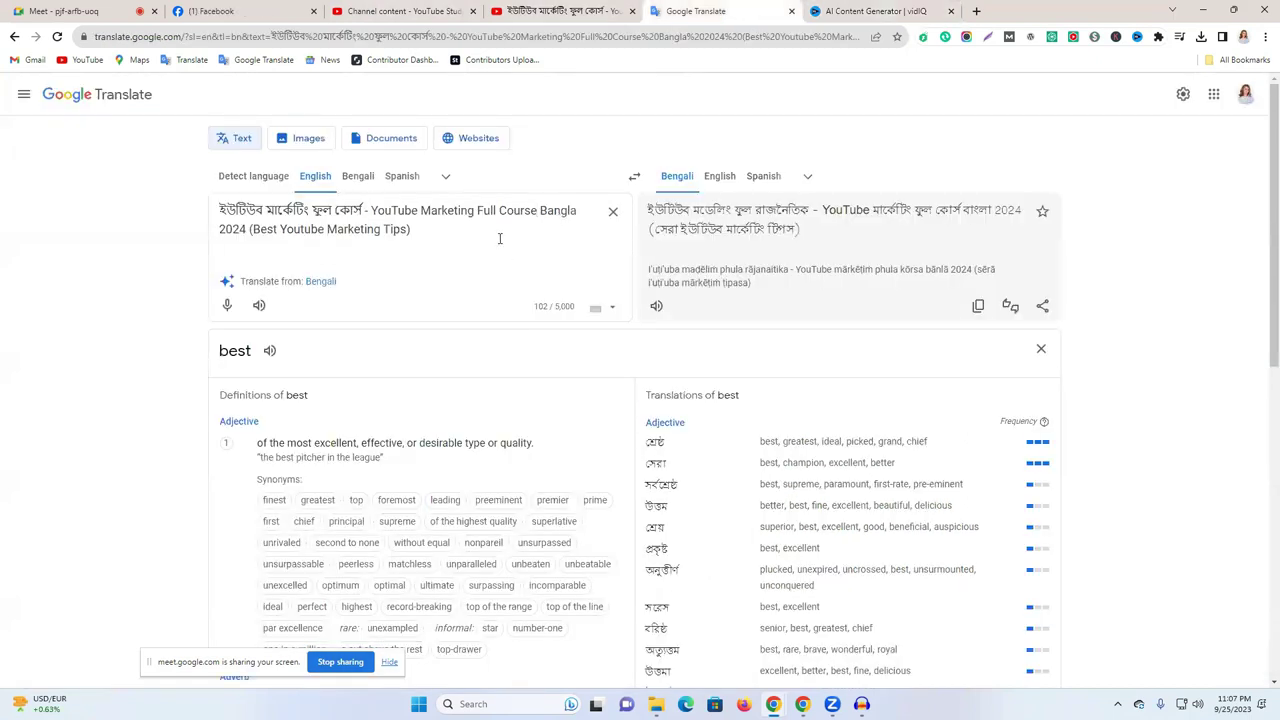
- Paste the vidIQ course description on a new line below the title for translation
click(500, 238)
key(Return)
key(Return)
key(ctrl+v)
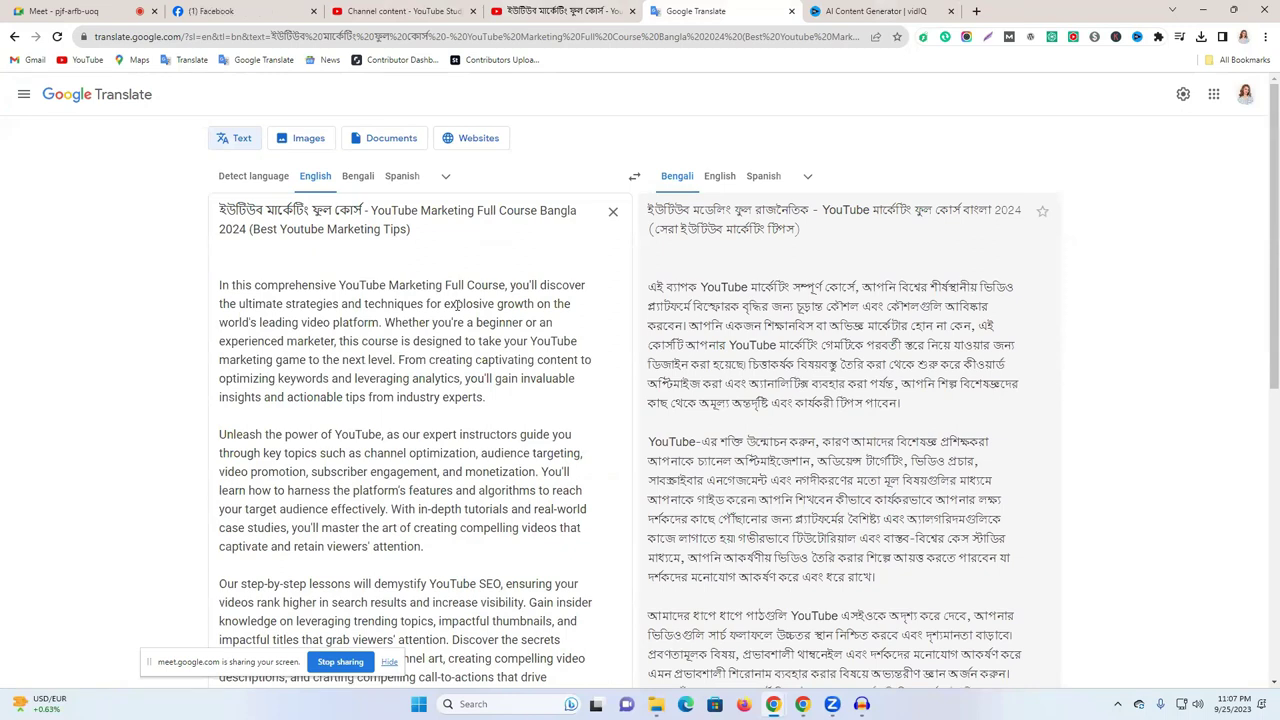
- Select the English description in the source box and copy it
double_click(245, 214)
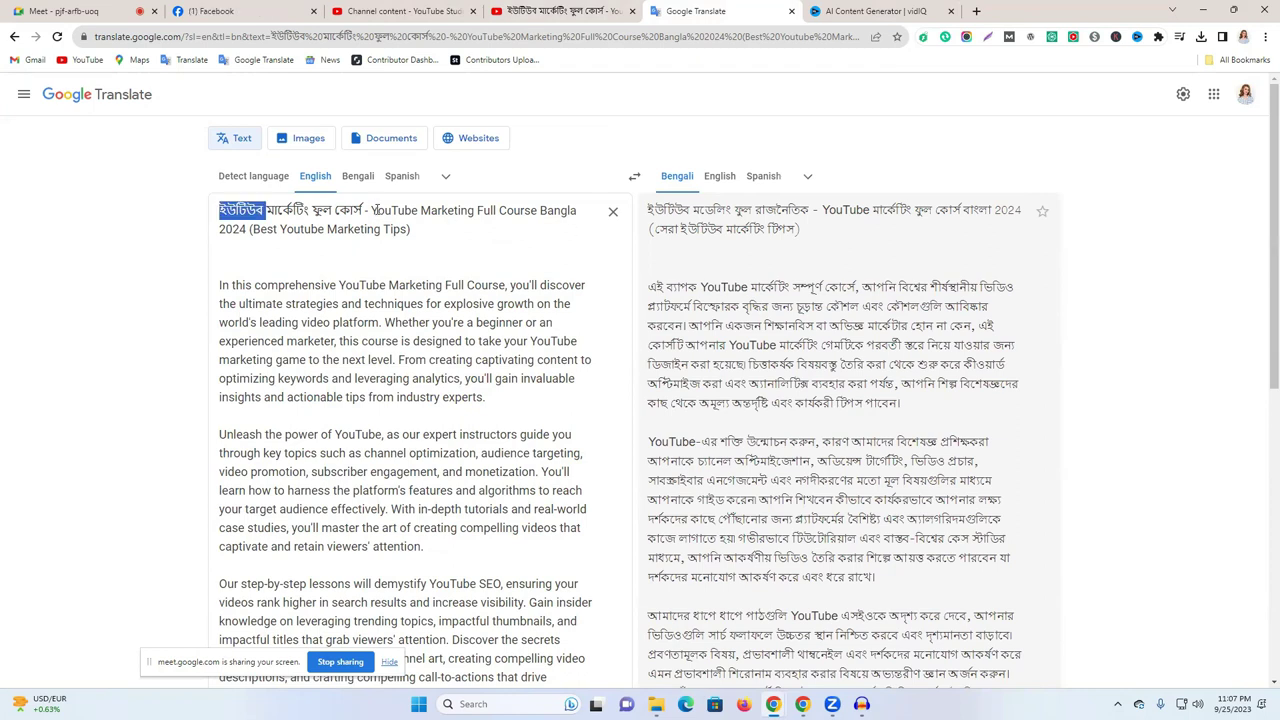
drag(221, 286, 480, 549)
scroll(308, 468, down, 2)
scroll(462, 451, down, 3)
scroll(470, 474, up, 2)
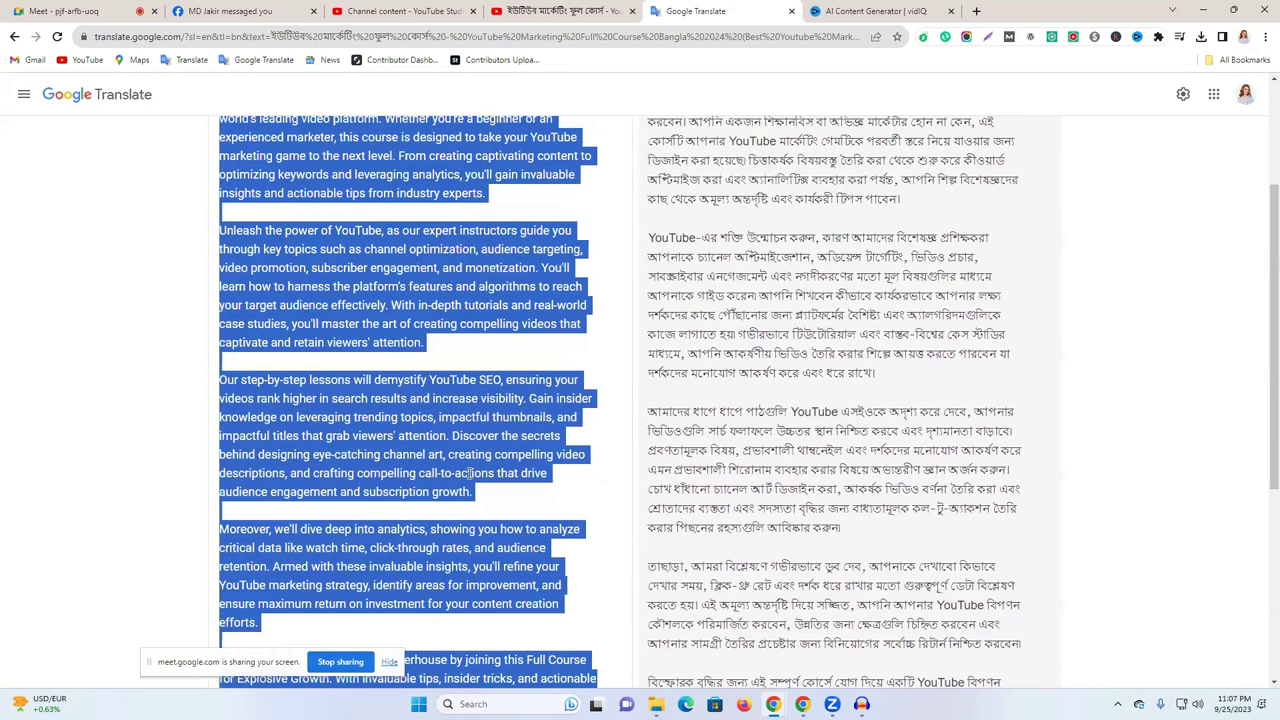
scroll(470, 474, up, 2)
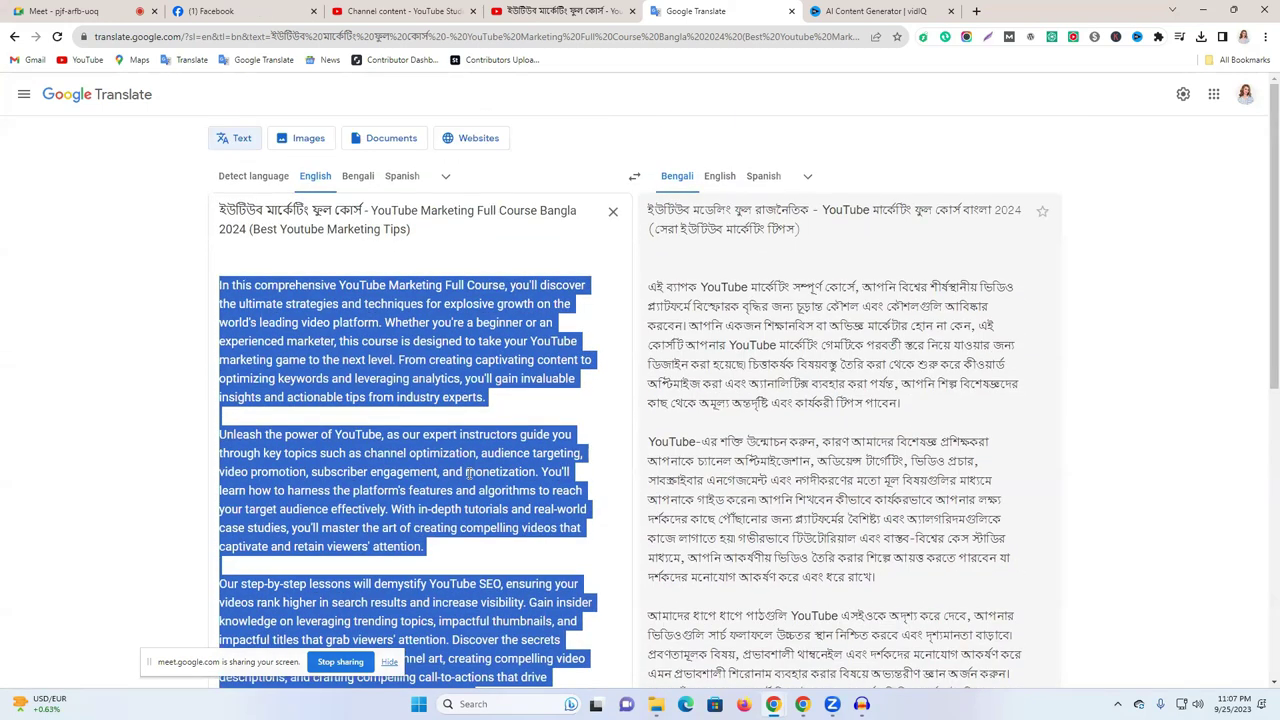
right_click(412, 340)
click(498, 391)
- Paste the copied course description into the empty Studio description field
click(570, 10)
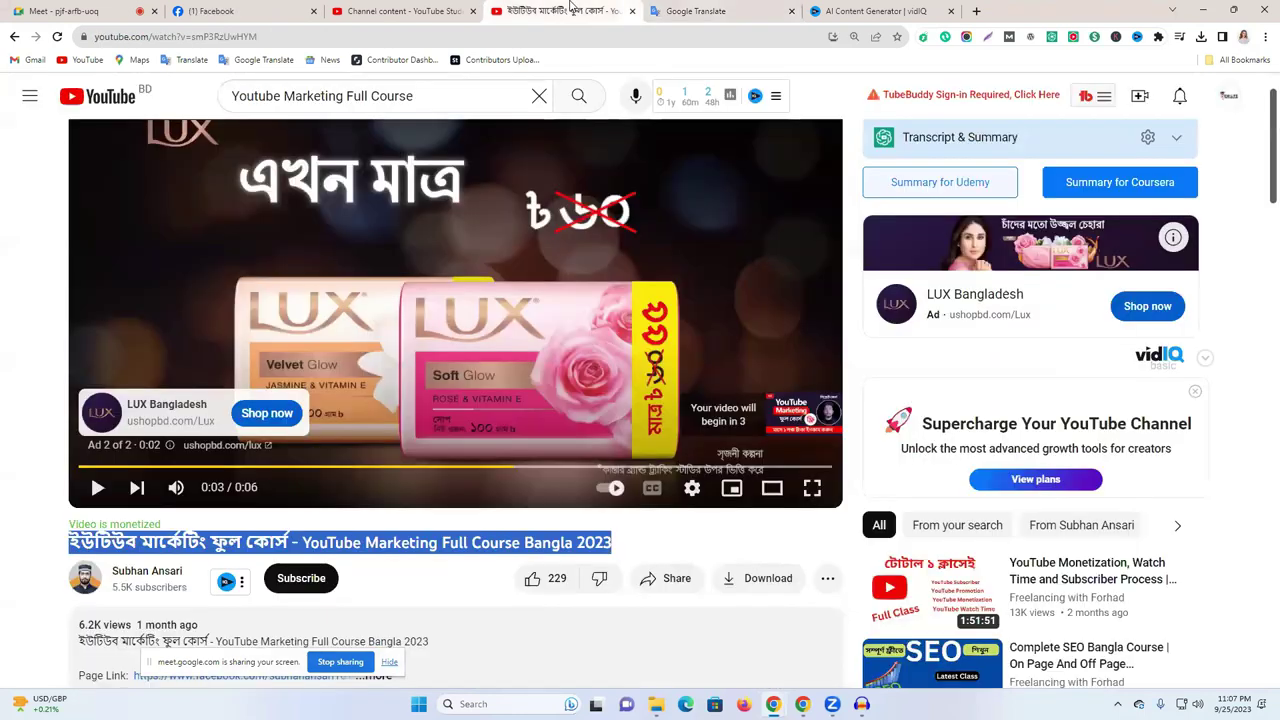
click(441, 10)
key(ctrl+f)
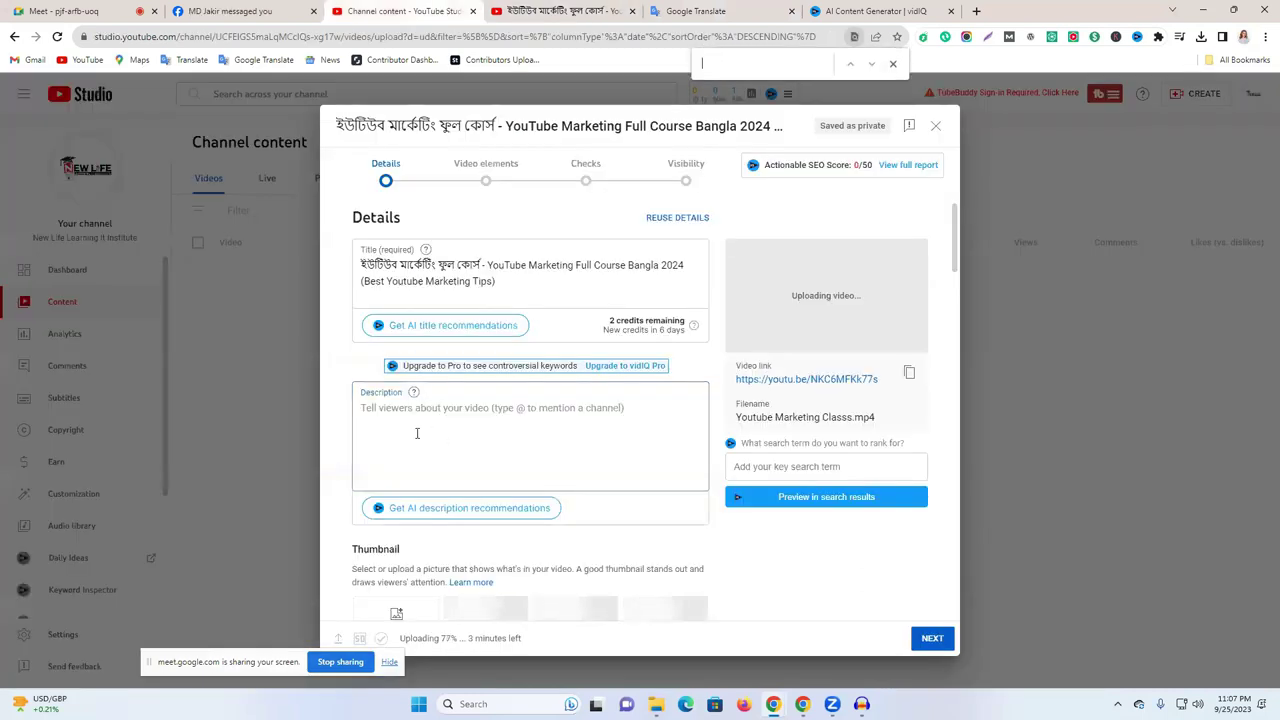
click(417, 433)
key(ctrl+v)
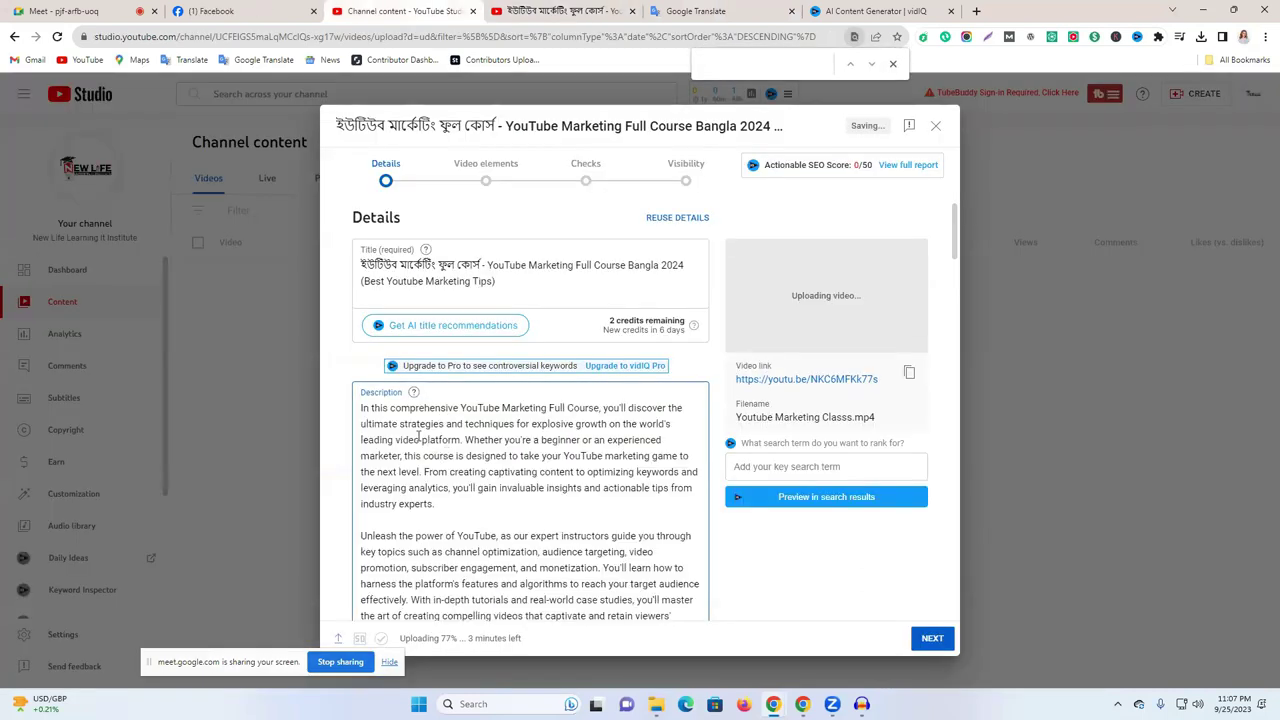
- Copy the video title and put it on its own line at the top of the description
click(405, 281)
key(ctrl+a)
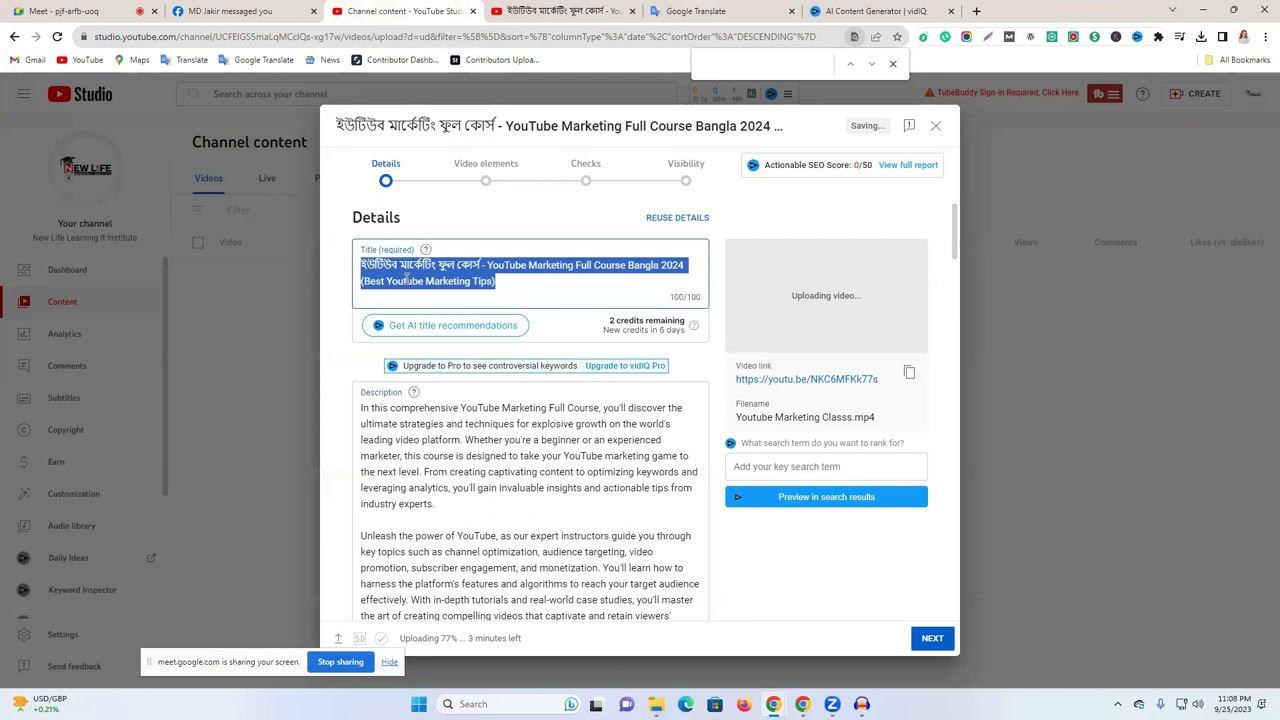
click(390, 407)
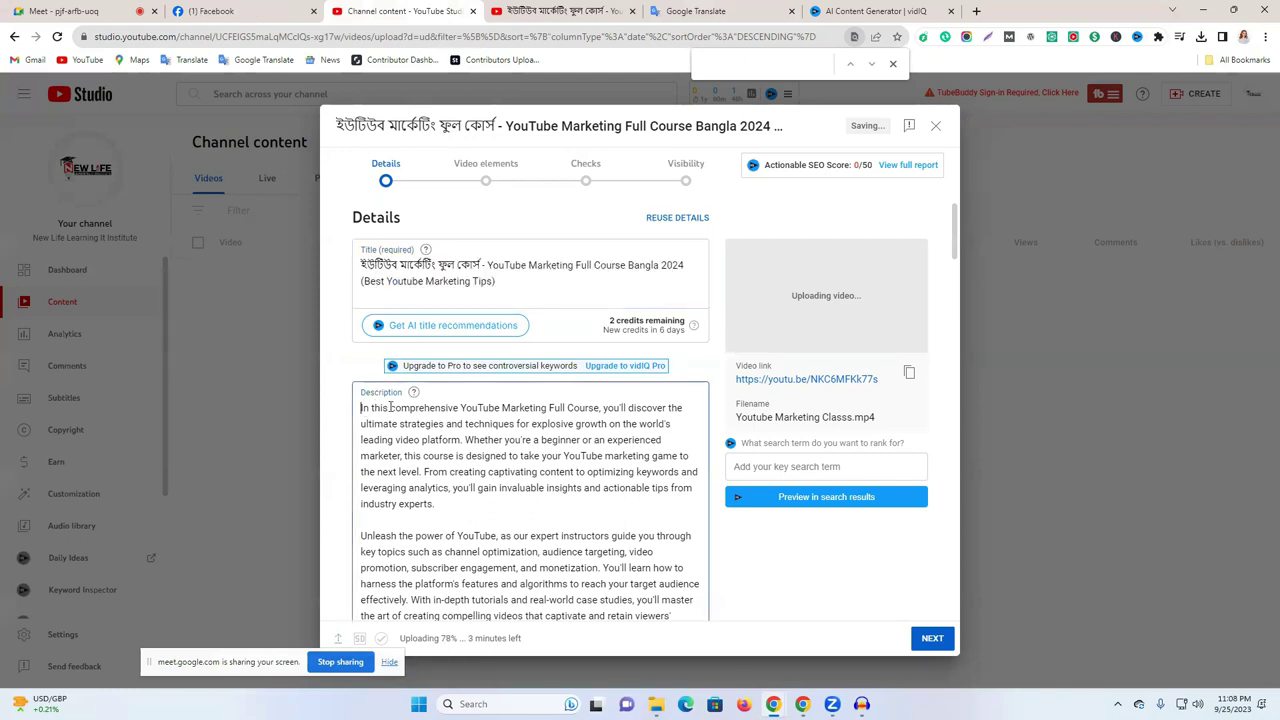
key(ctrl+v)
key(Return)
key(Return)
scroll(460, 505, down, 10)
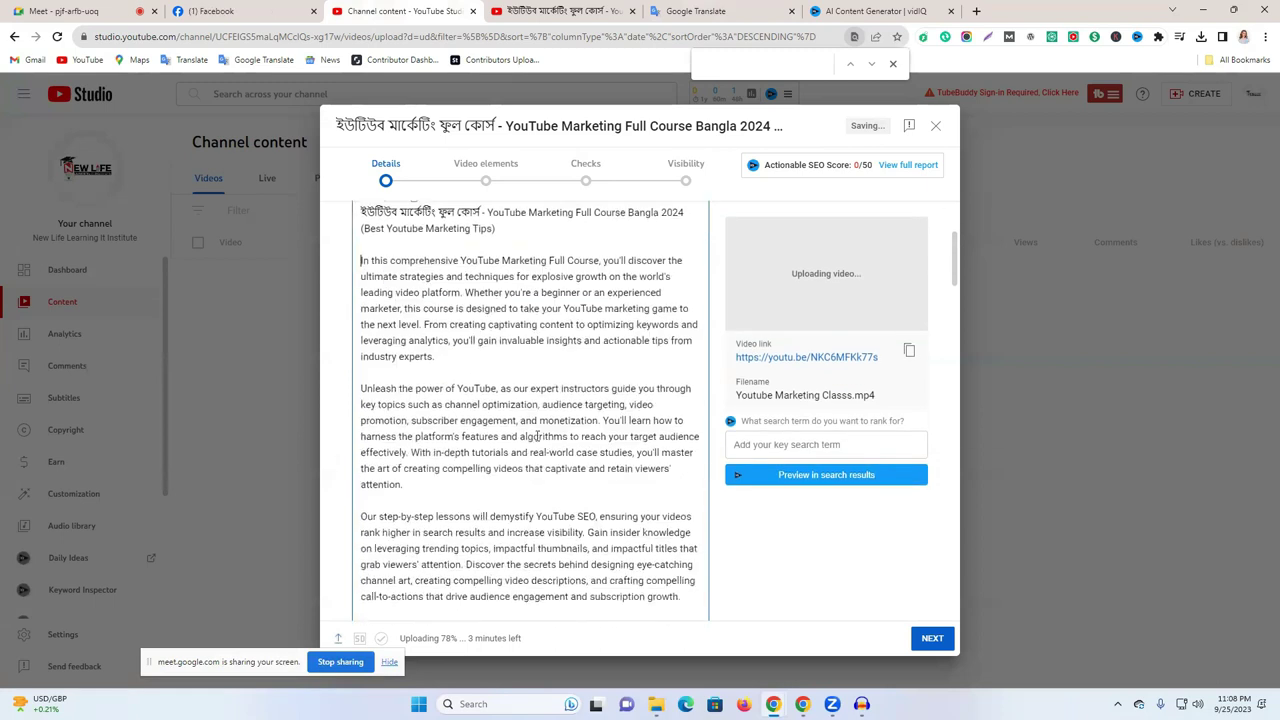
- Copy vidIQ's generated keyword hashtags and append them to the end of the description
click(893, 7)
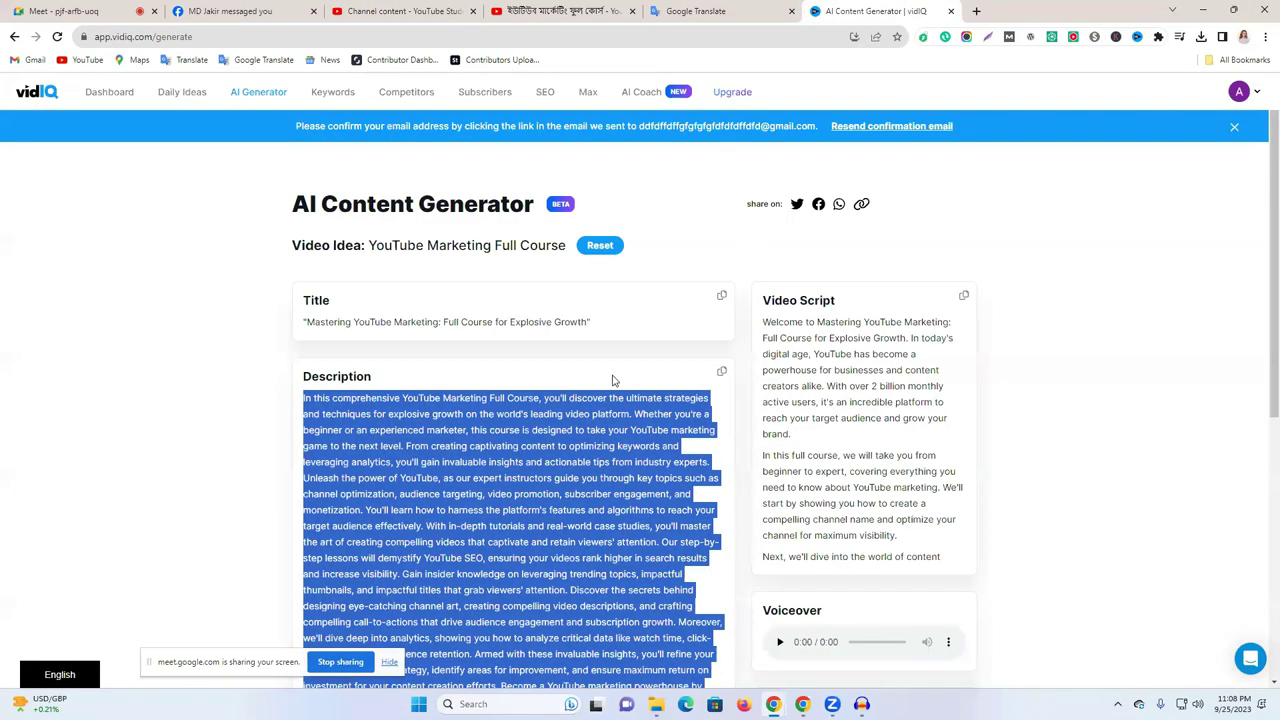
scroll(614, 383, down, 2)
scroll(614, 383, down, 2)
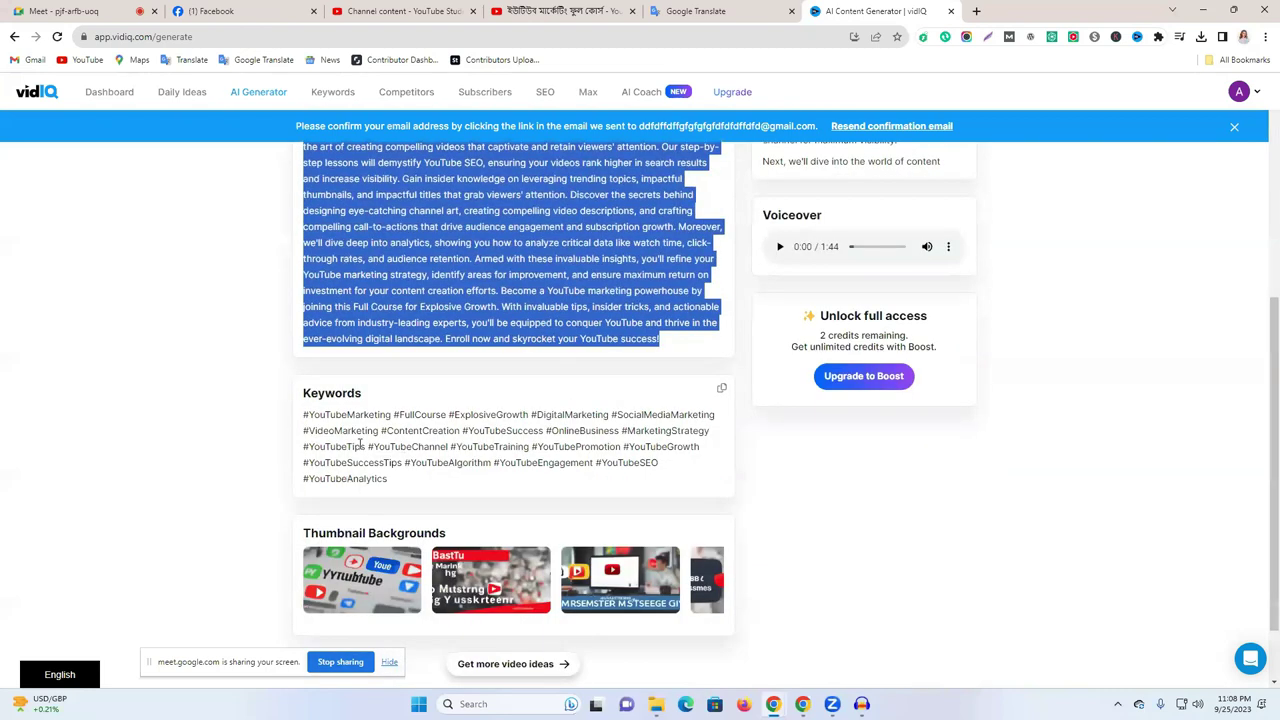
click(721, 384)
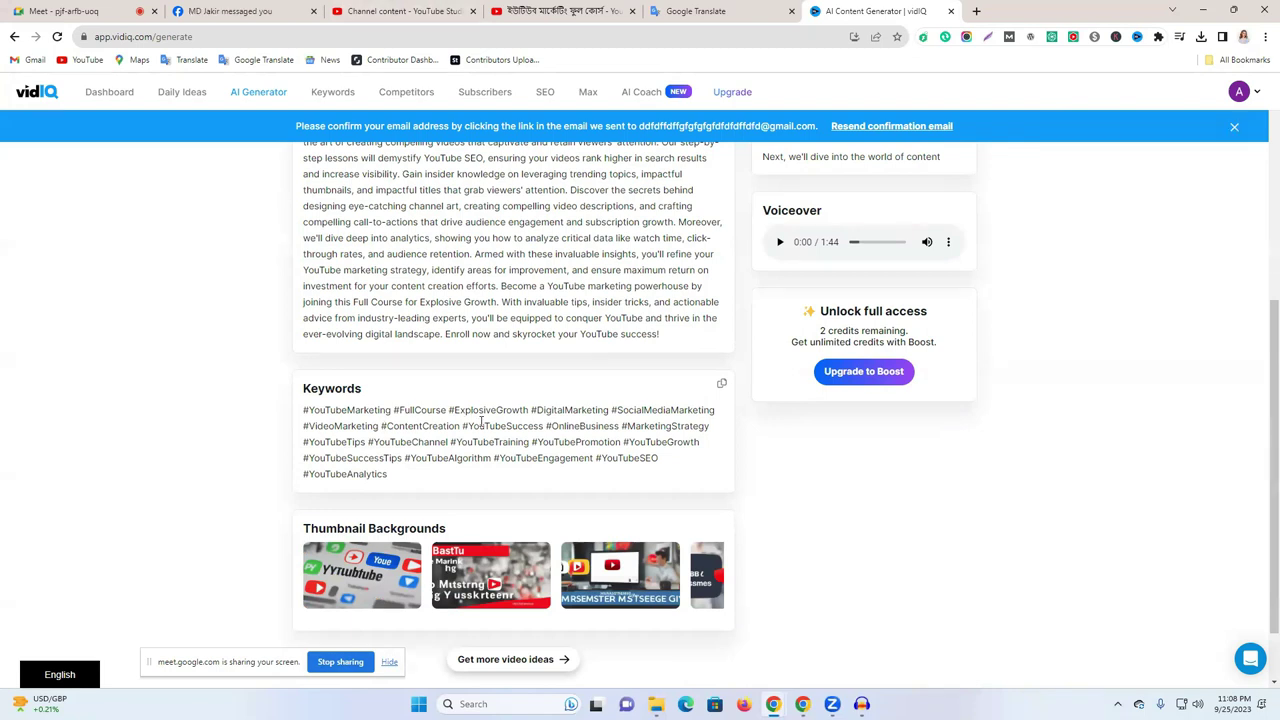
click(400, 11)
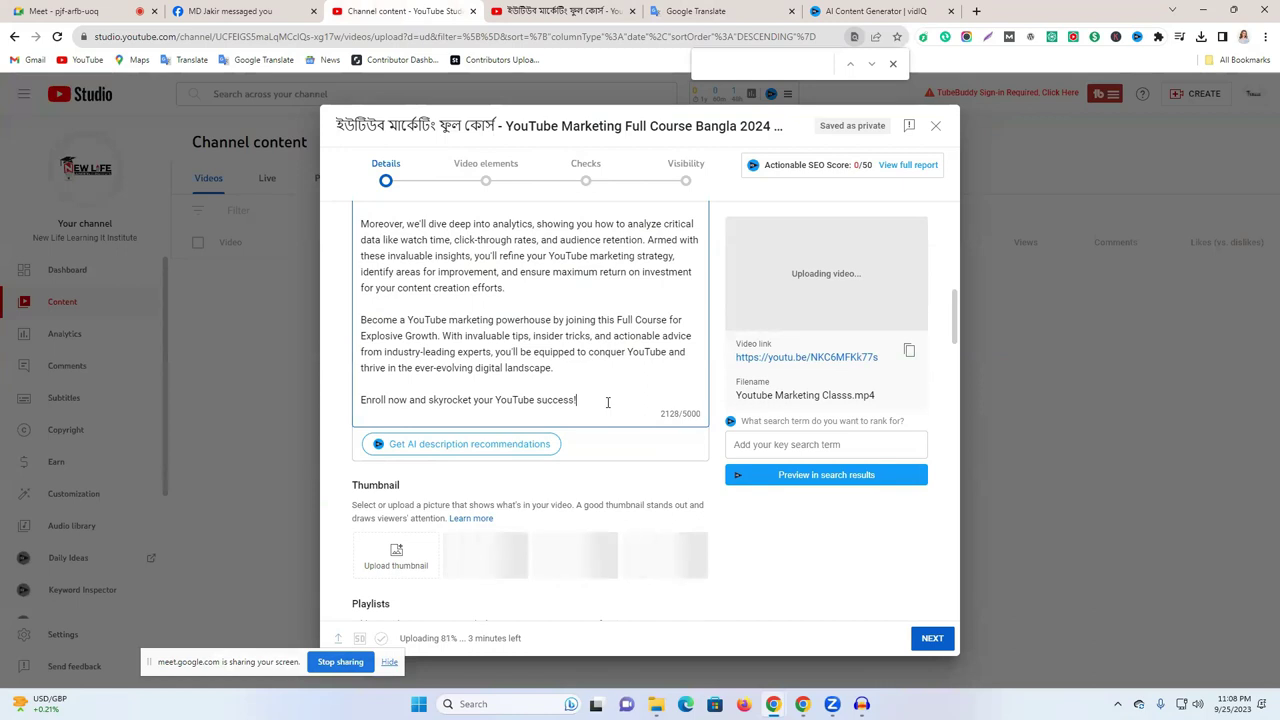
key(Return)
key(Return)
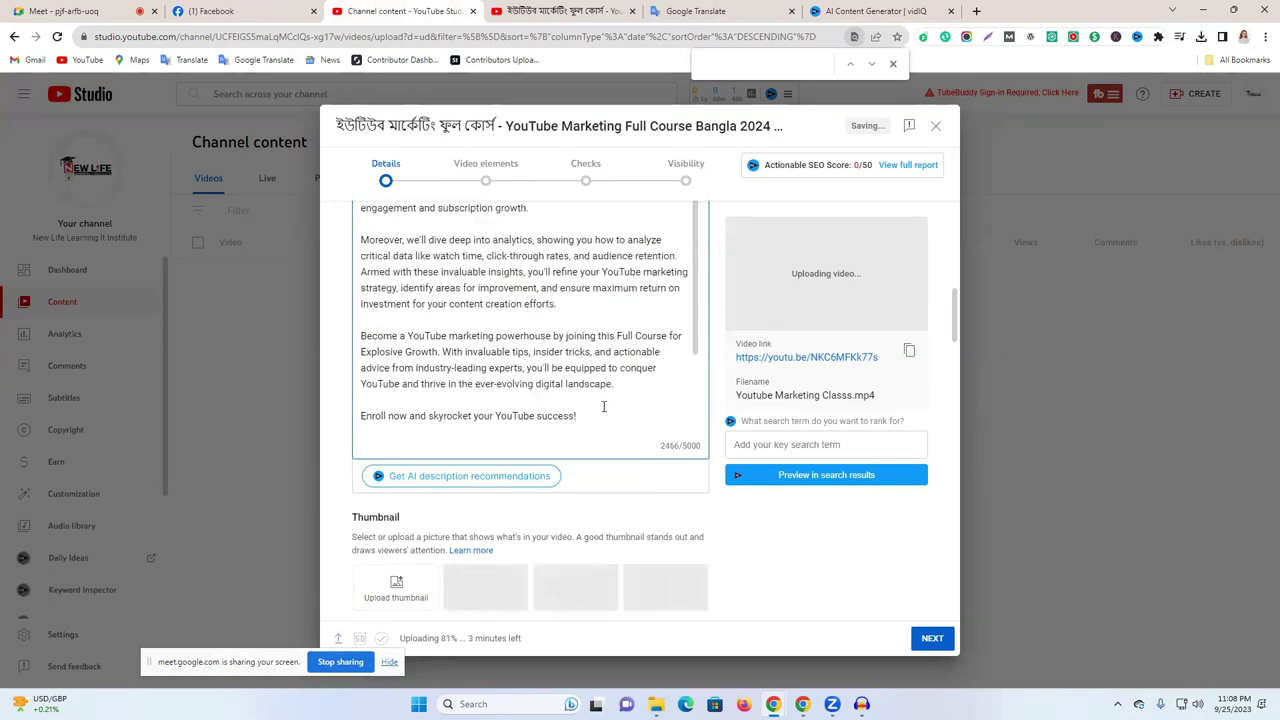
key(ctrl+v)
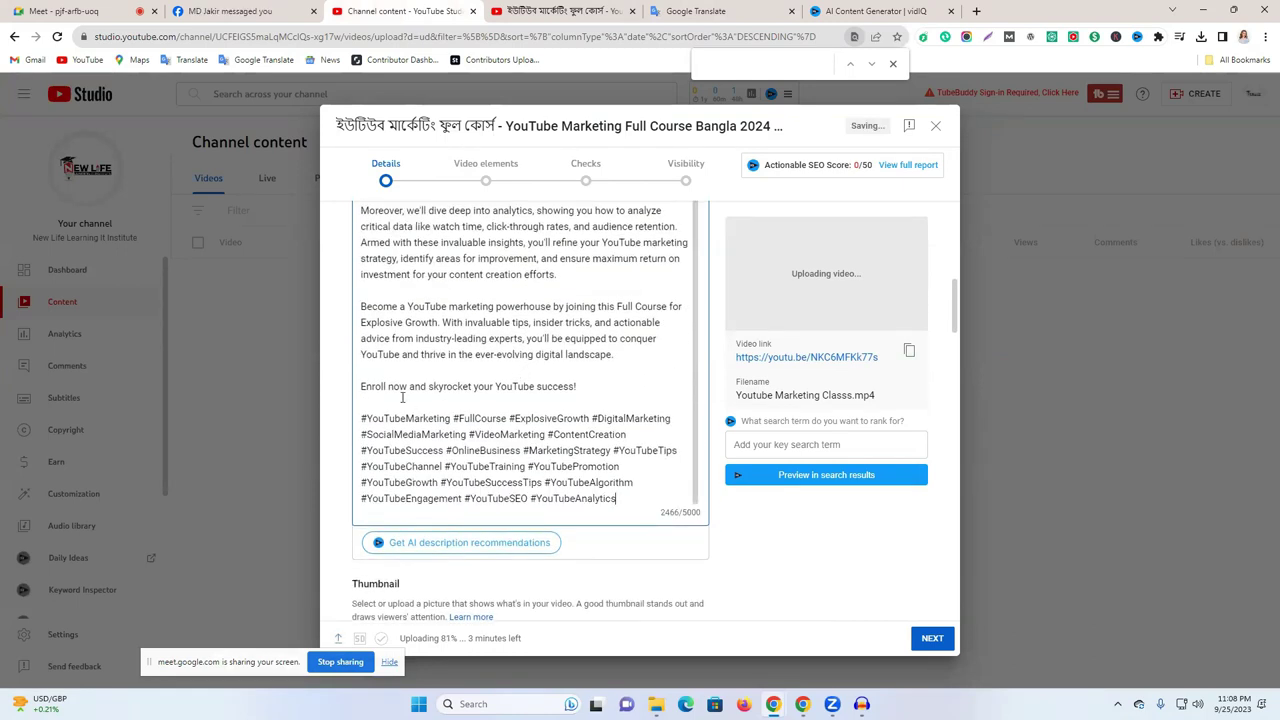
click(893, 177)
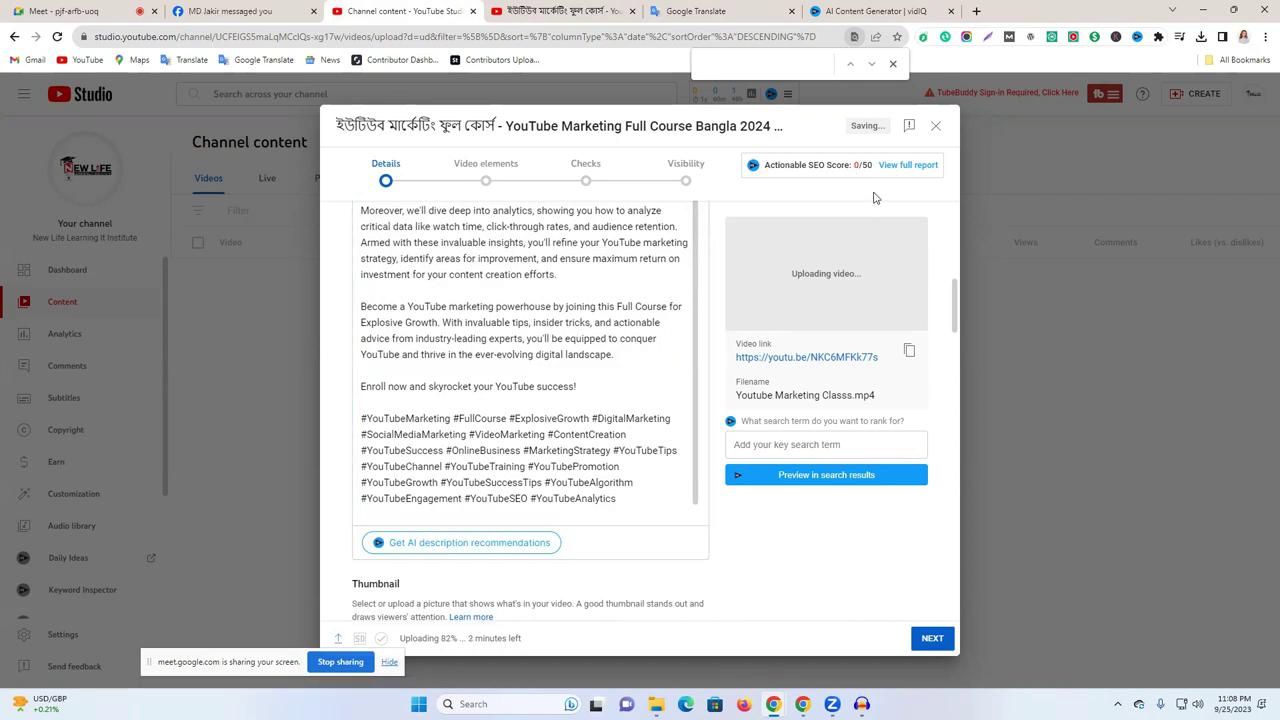
drag(856, 169, 864, 168)
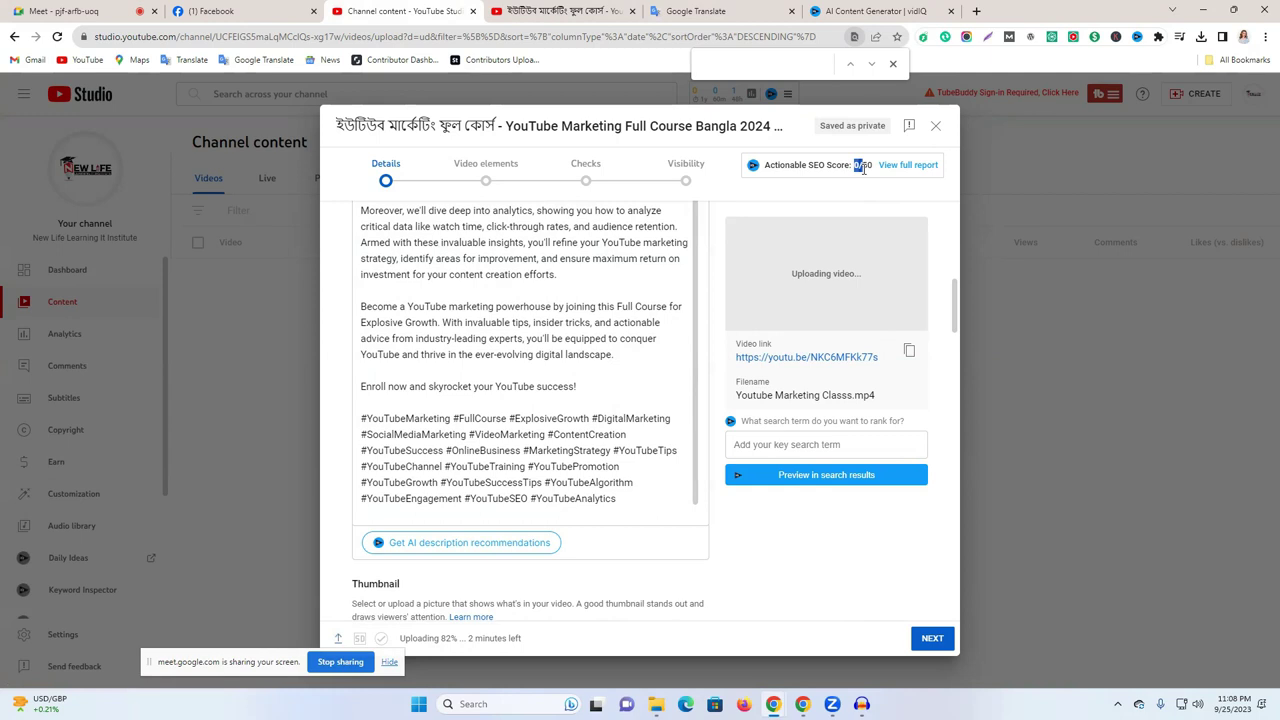
- Reset the generator, generate content for 'funny cat video', and copy its description
click(830, 11)
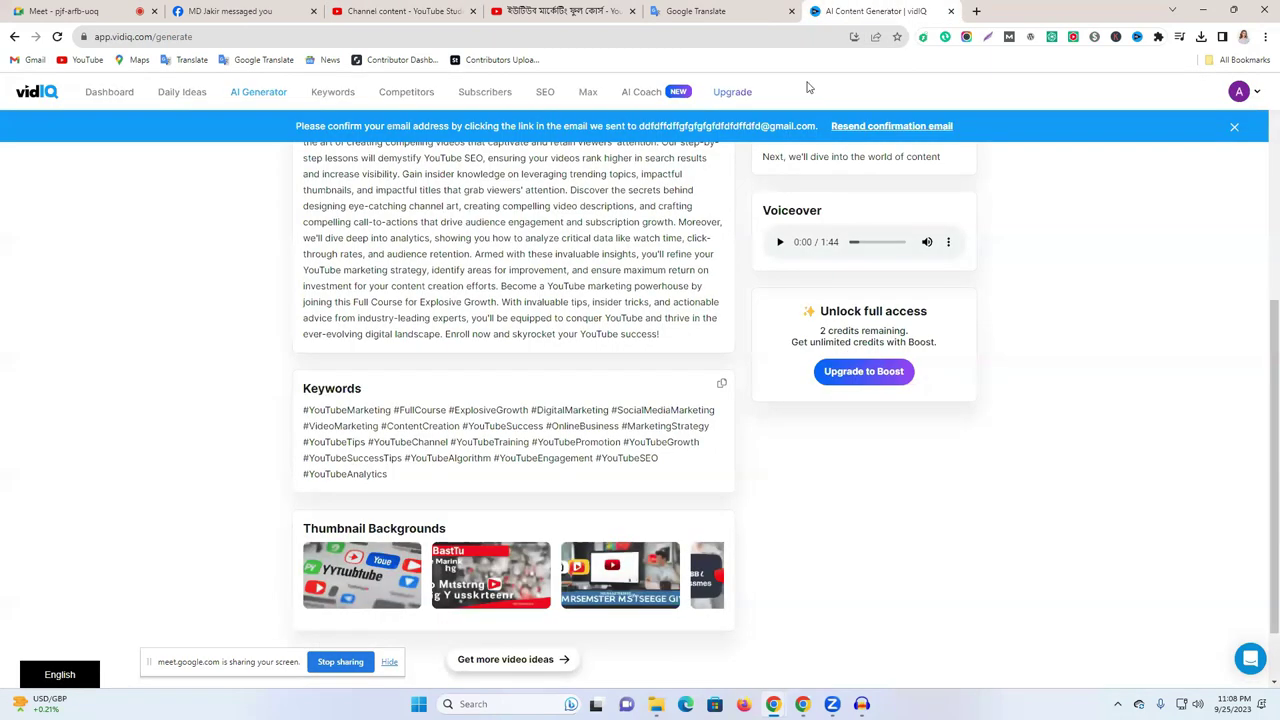
scroll(705, 320, up, 5)
click(597, 246)
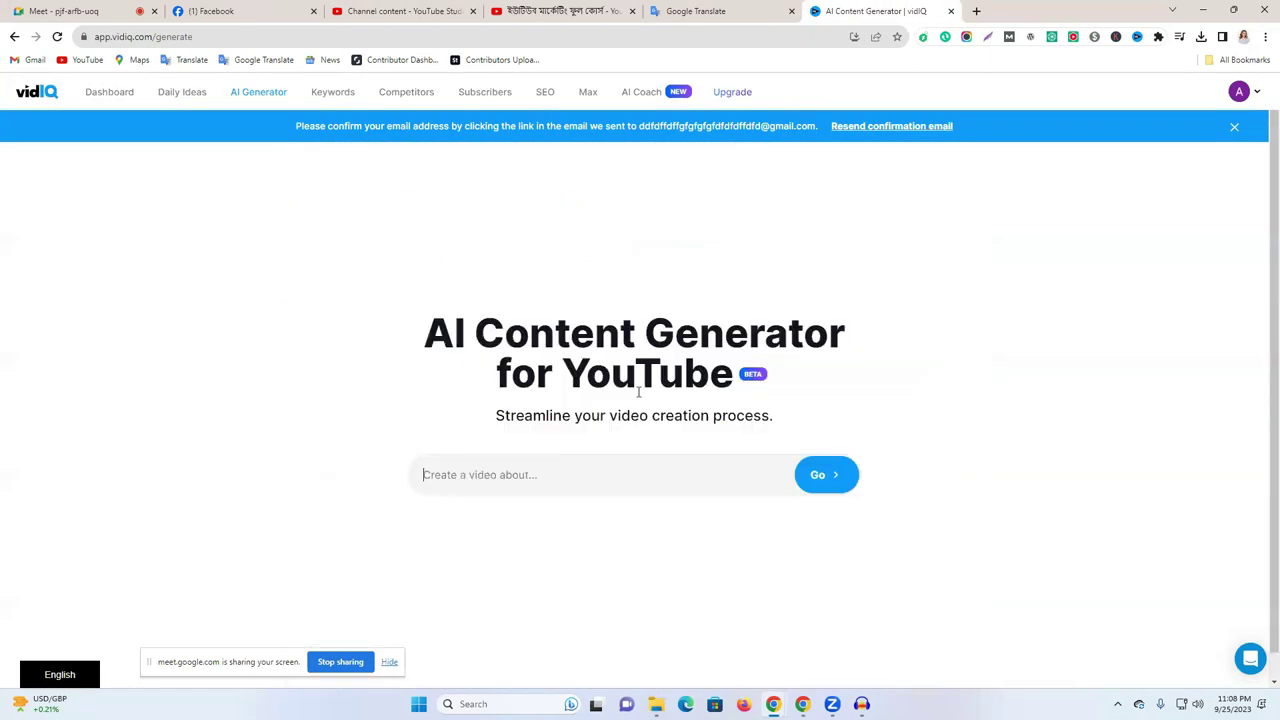
click(518, 473)
text(funny cat)
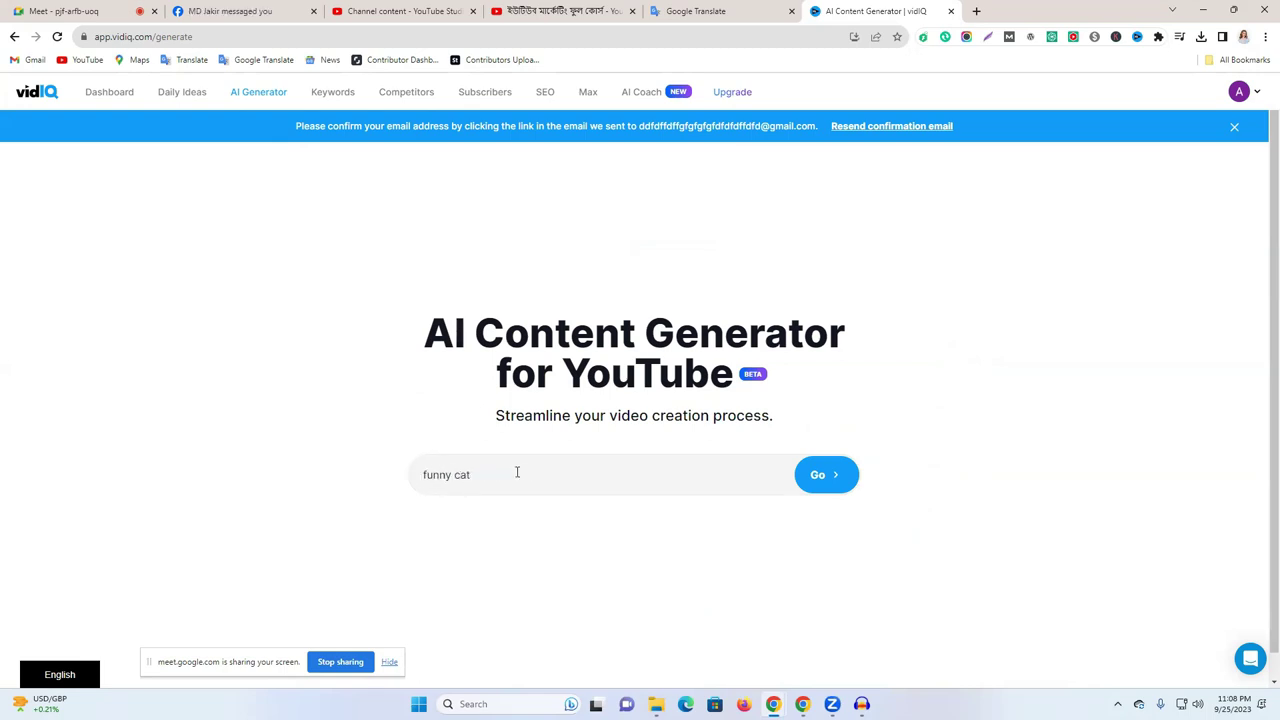
text( video)
click(837, 488)
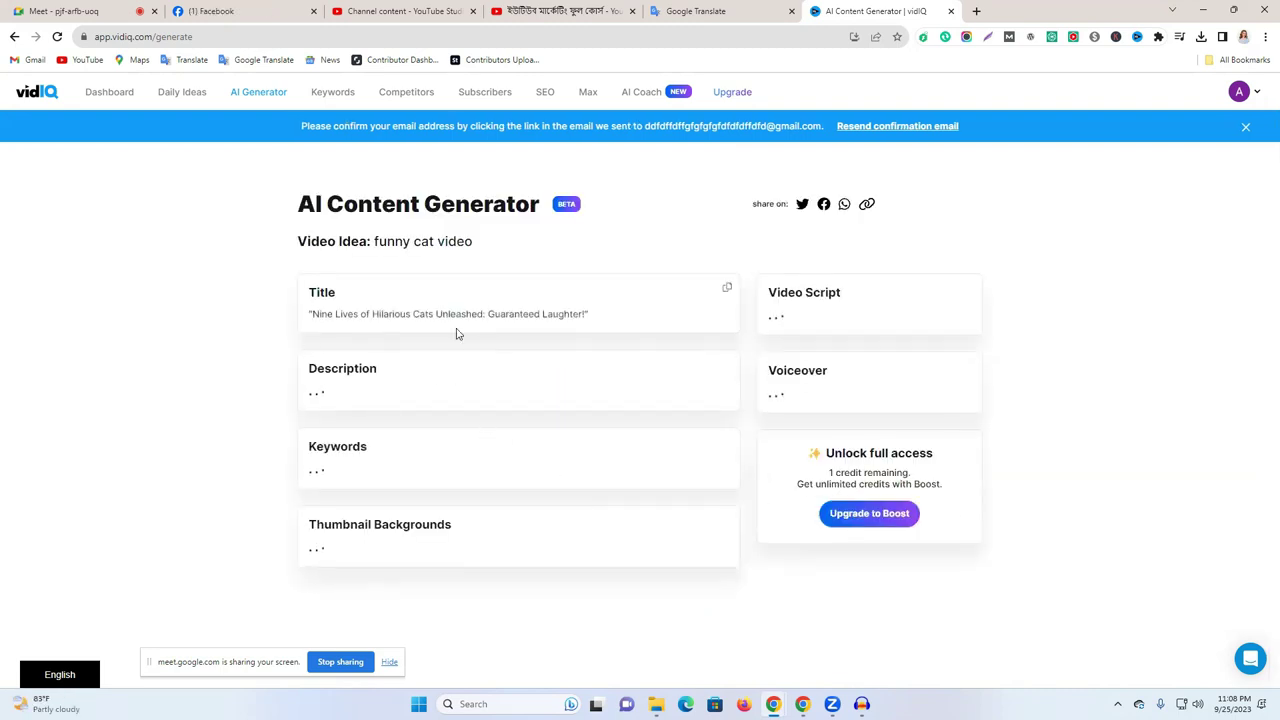
triple_click(386, 313)
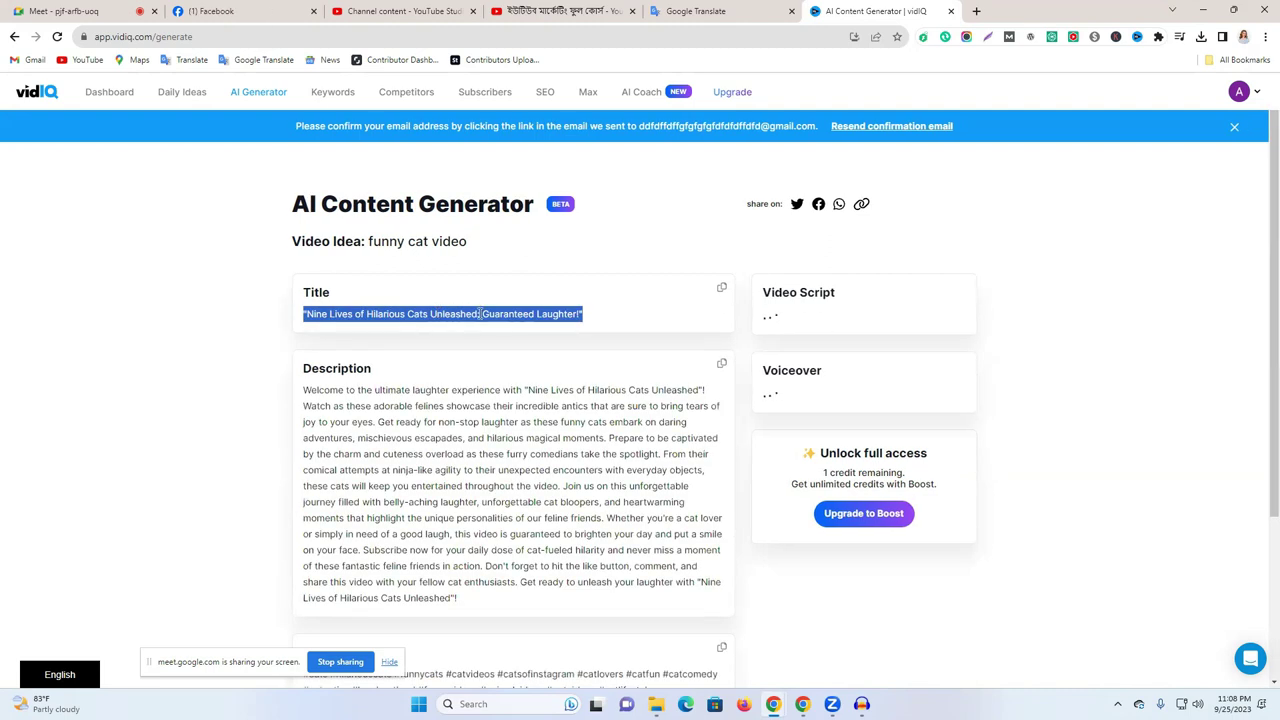
click(720, 367)
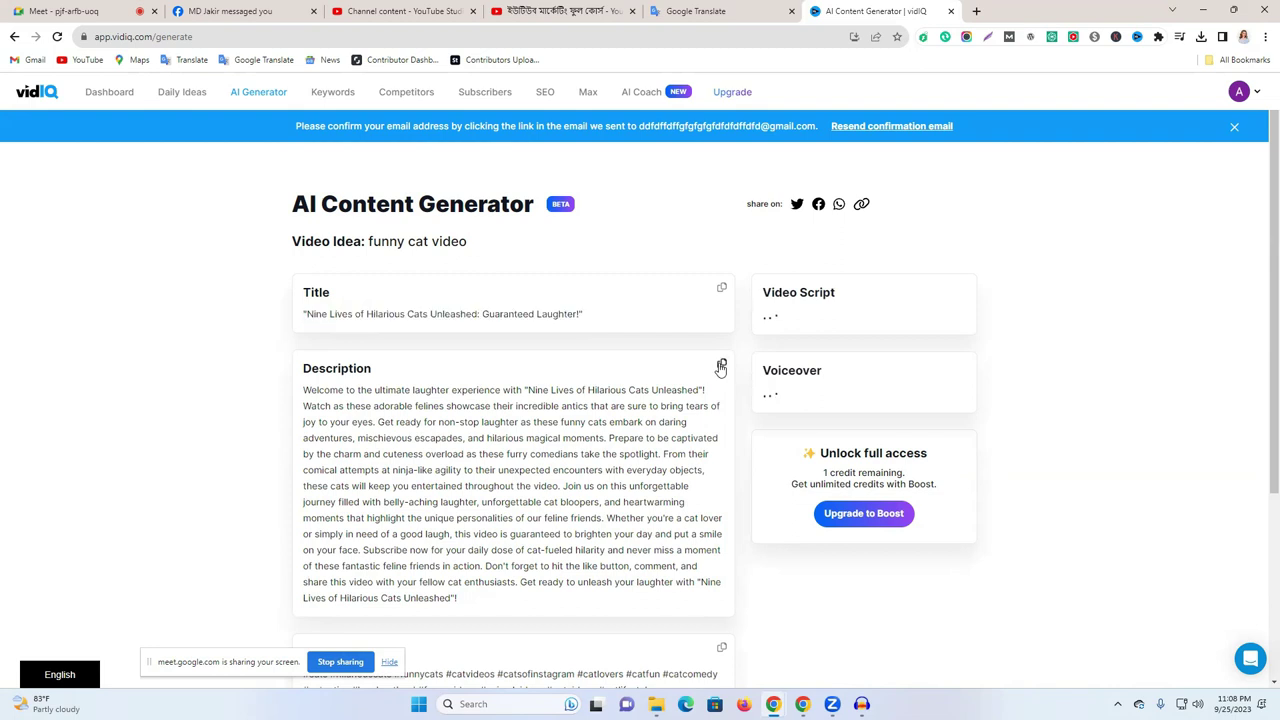
- Paste the cat video description into Google Translate, replacing the old source text
click(696, 11)
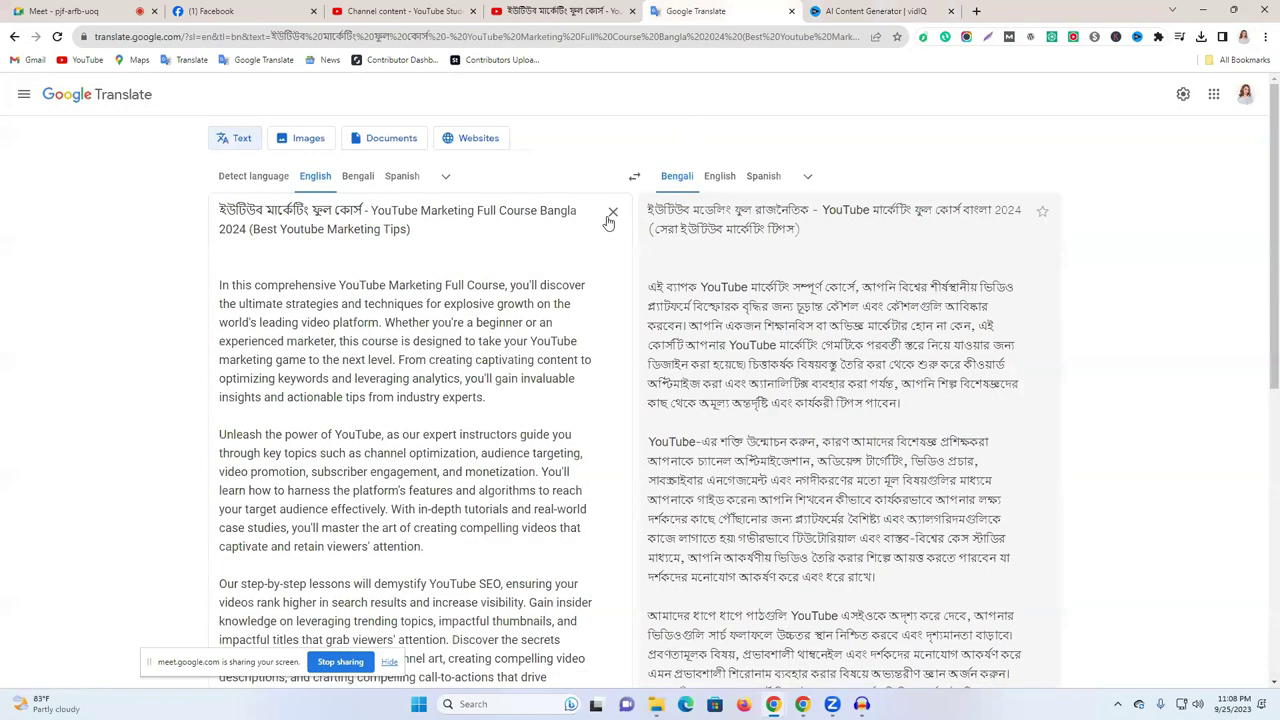
click(609, 219)
key(ctrl+v)
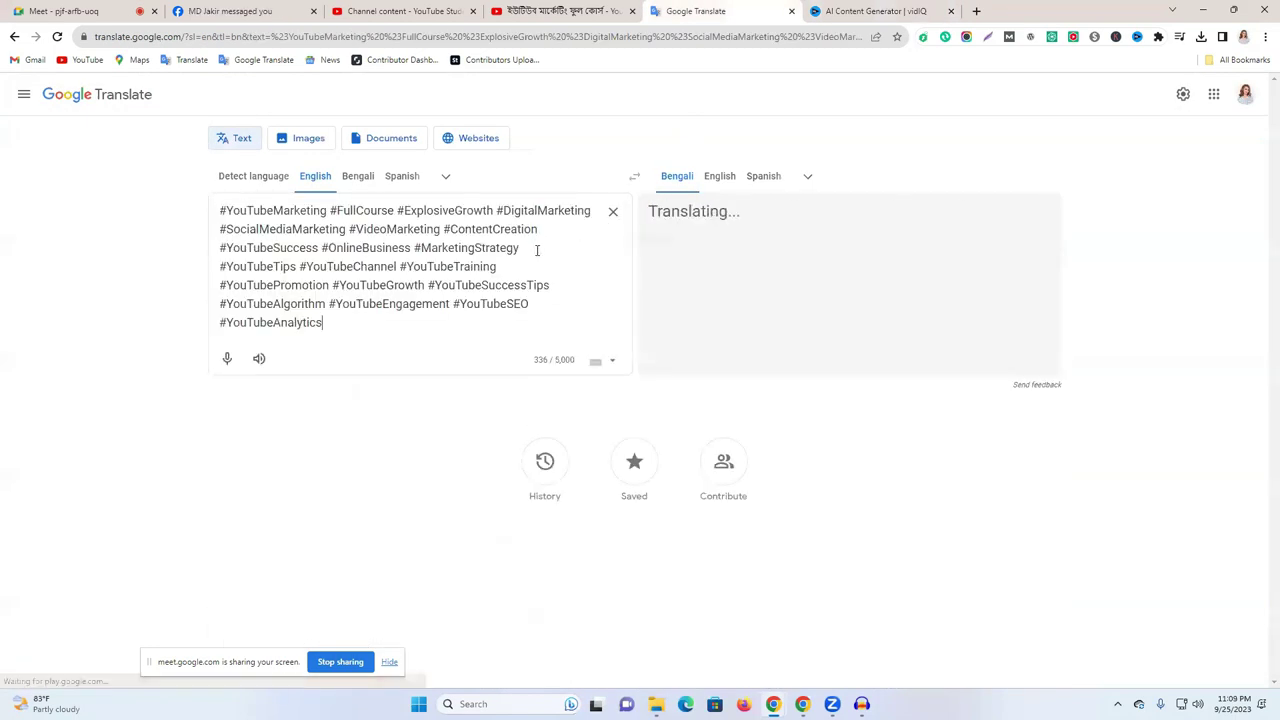
key(ctrl+Tab)
click(721, 364)
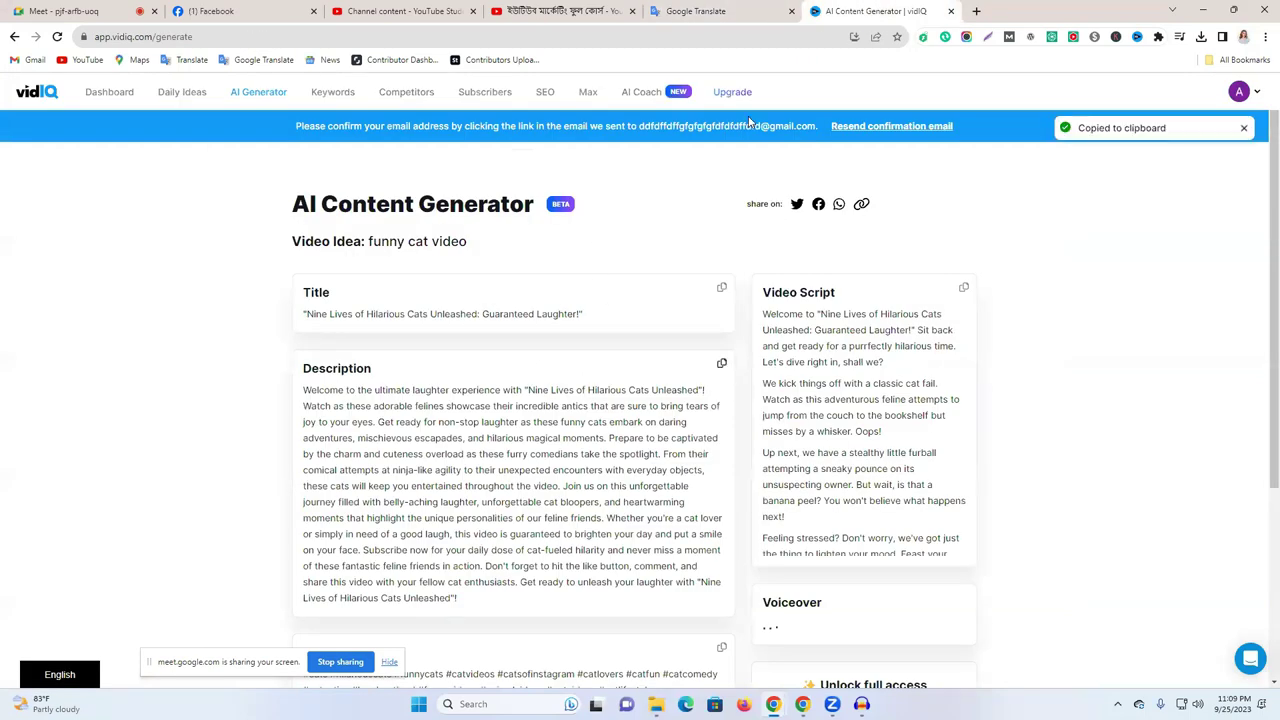
click(730, 11)
click(613, 211)
key(ctrl+v)
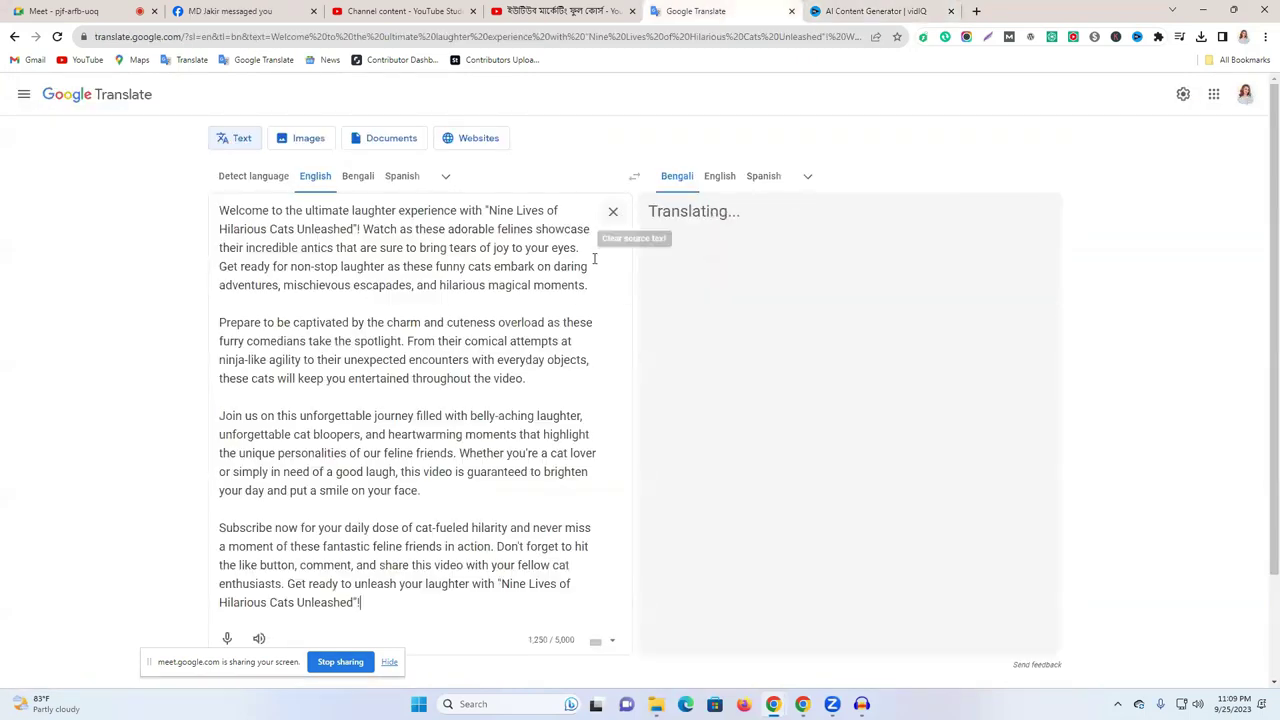
- Select the 'Nine Lives of Hilarious Cats Unleashed' title, then reset the vidIQ generator
drag(488, 210, 354, 229)
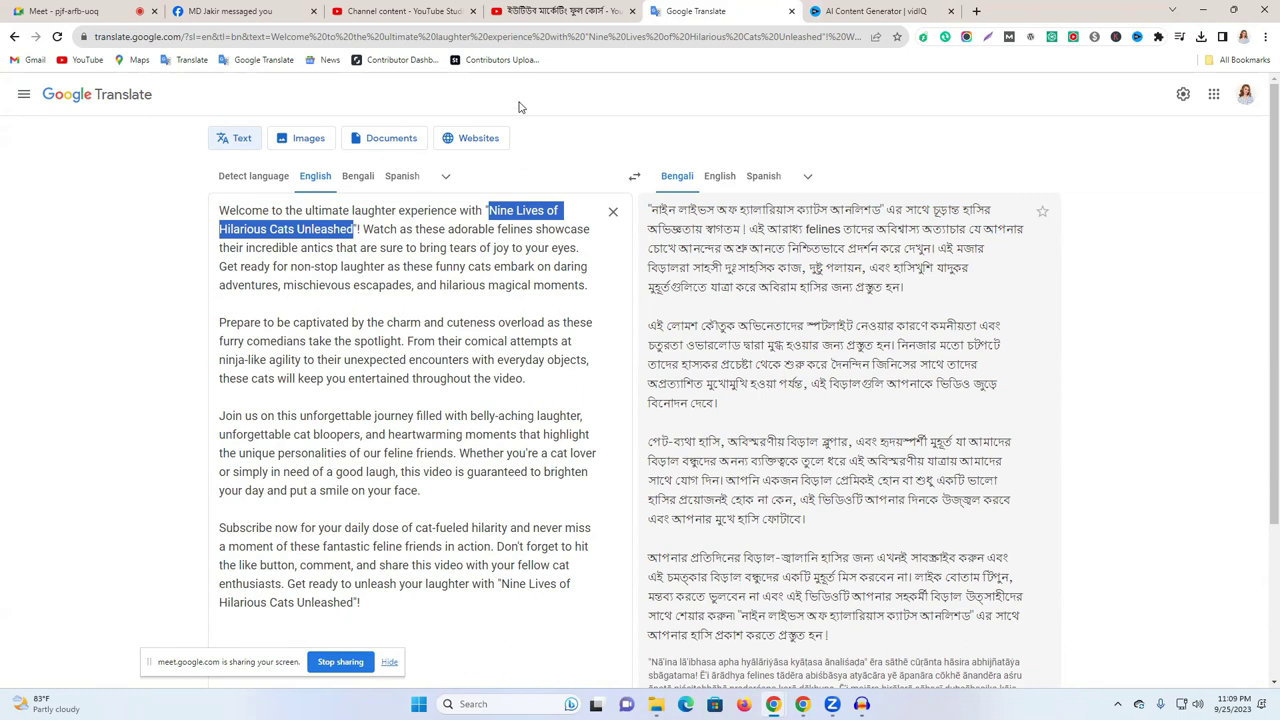
click(862, 10)
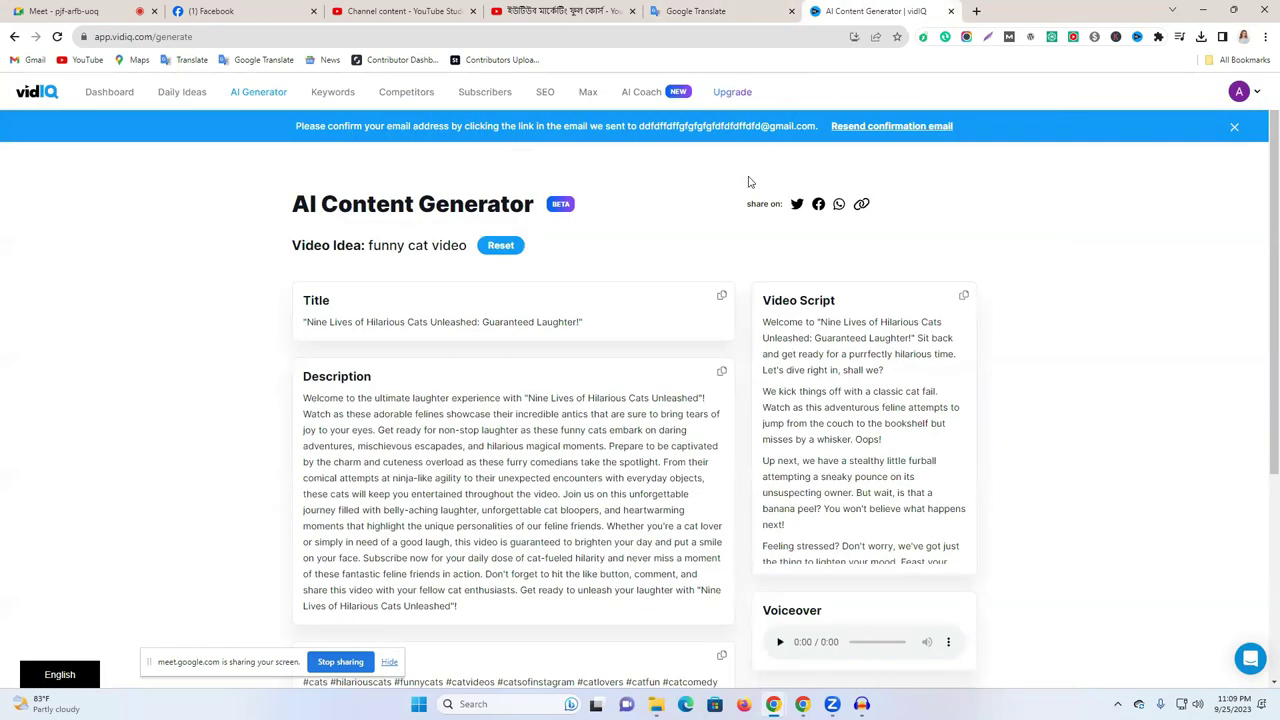
click(496, 248)
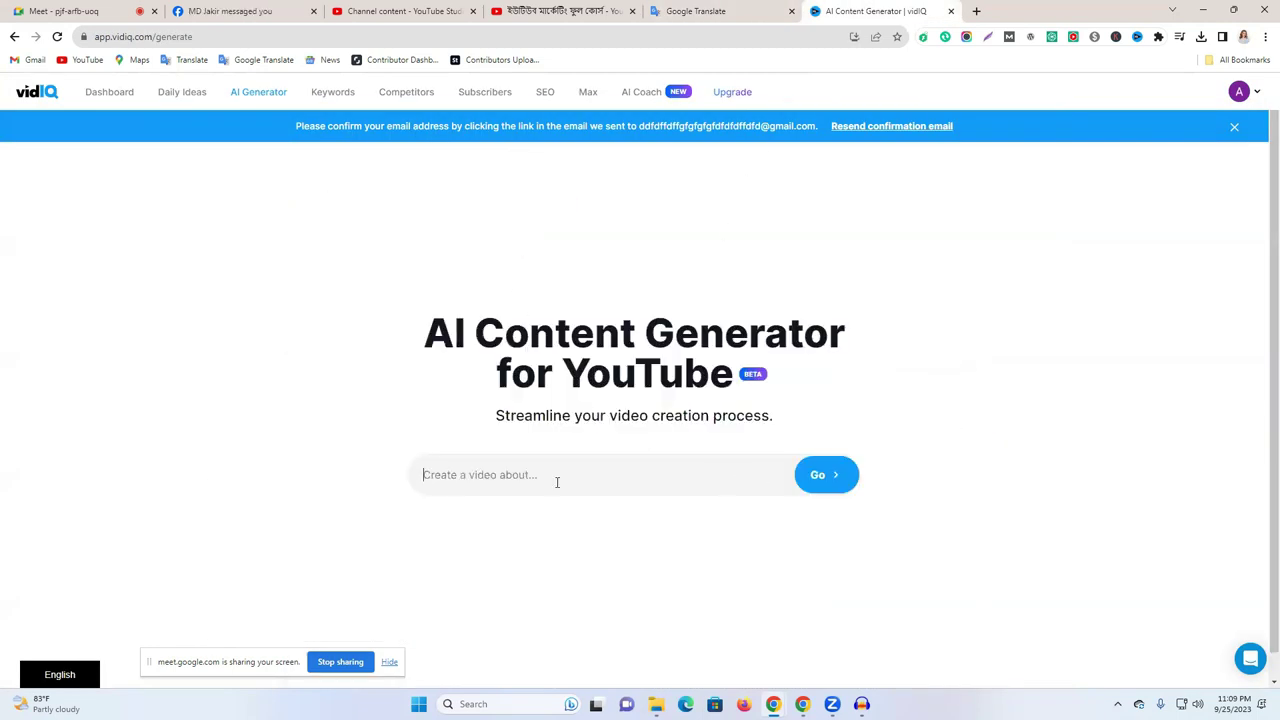
- Generate vidIQ content for 'funny cat' and copy its description
text(funny cat)
key(Return)
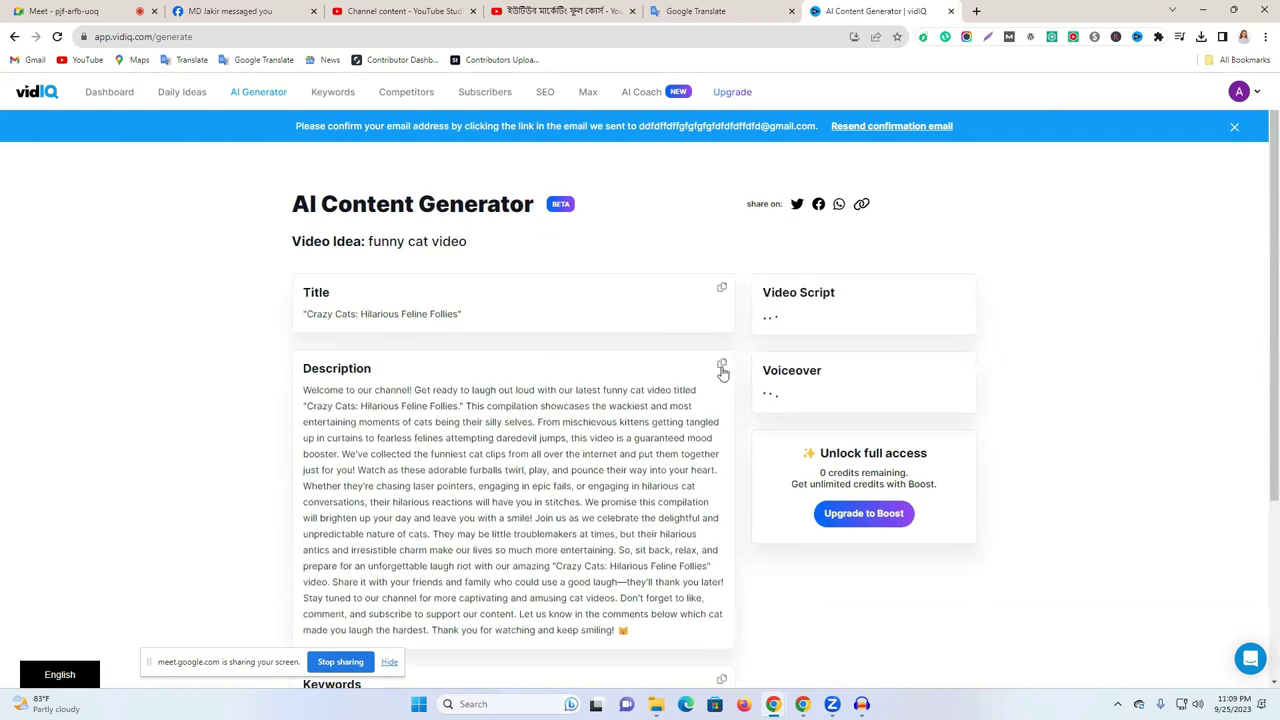
click(721, 364)
- Paste the new description into Google Translate in place of the old text
click(690, 11)
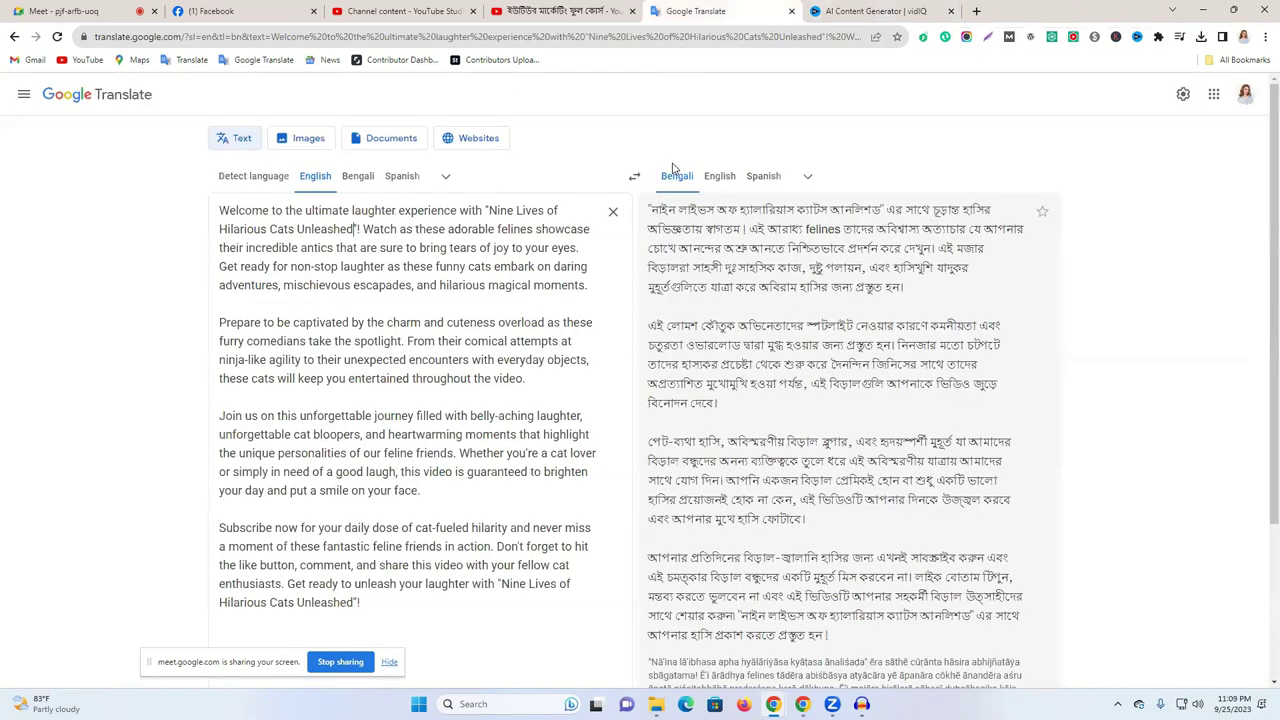
click(612, 212)
key(ctrl+v)
click(880, 11)
scroll(640, 400, down, 2)
scroll(640, 400, up, 2)
click(535, 11)
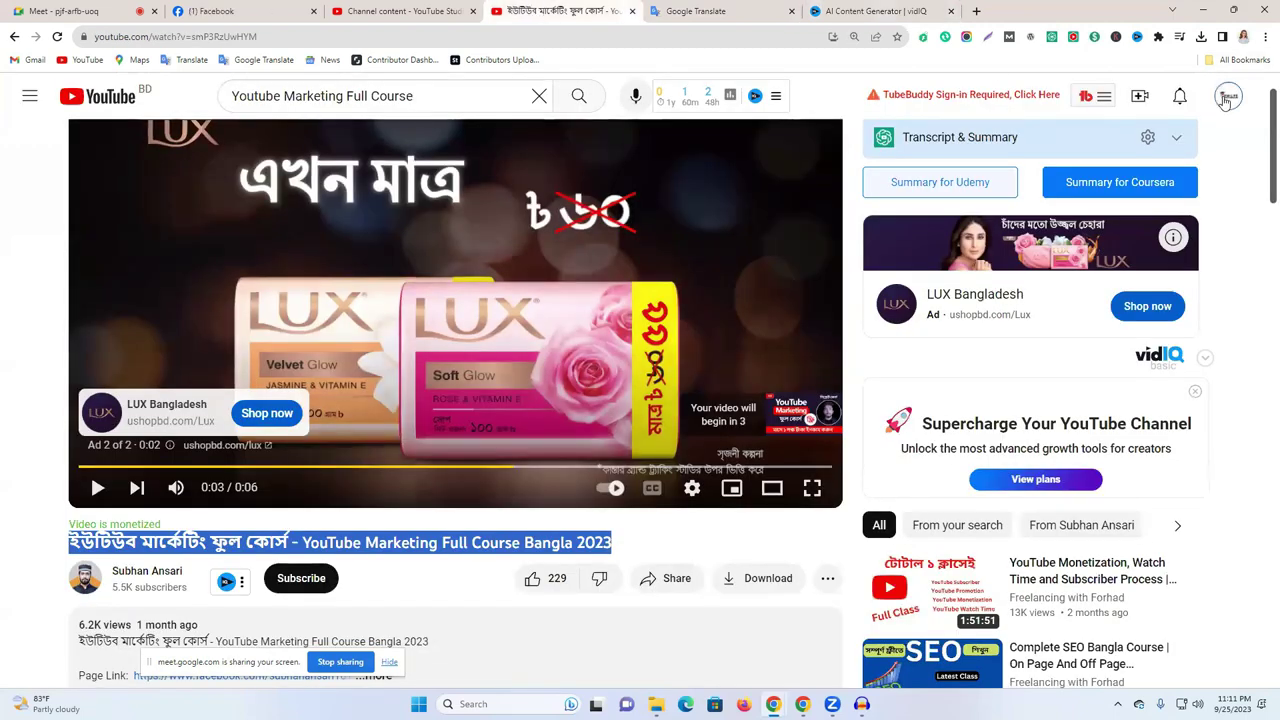
- In a new tab, switch the YouTube account to Billionaire Inside
click(976, 11)
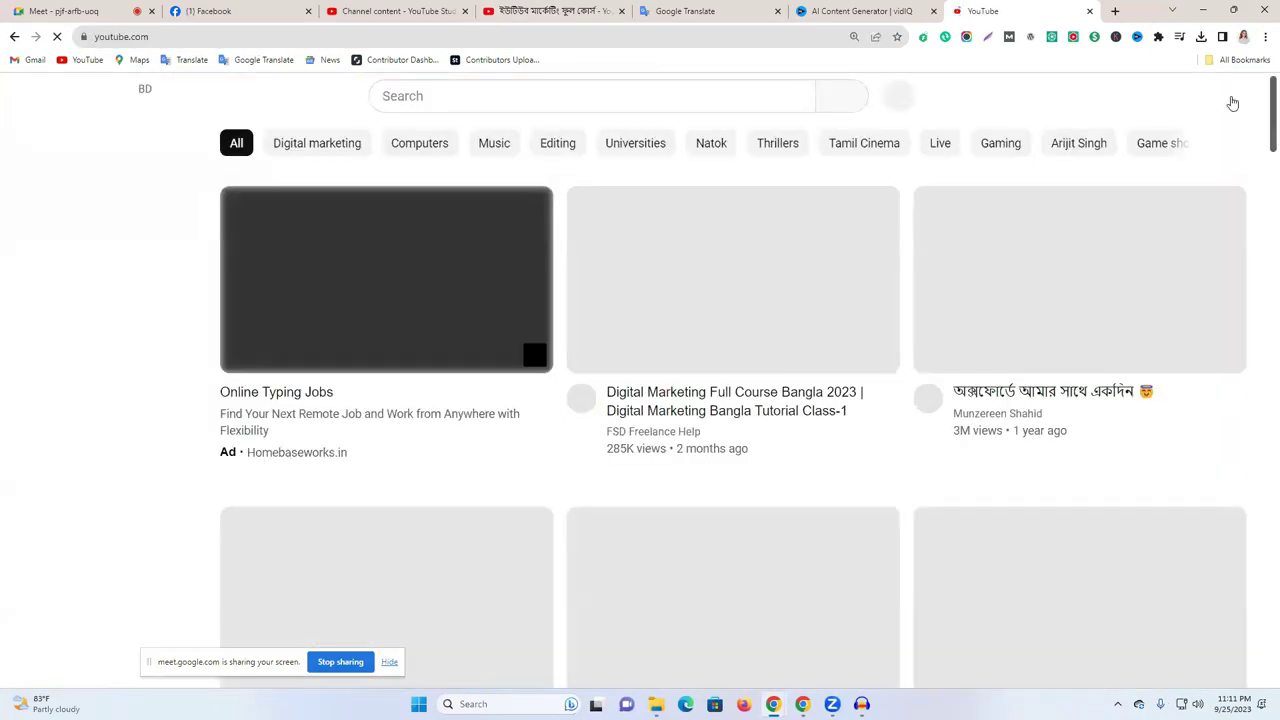
click(1232, 102)
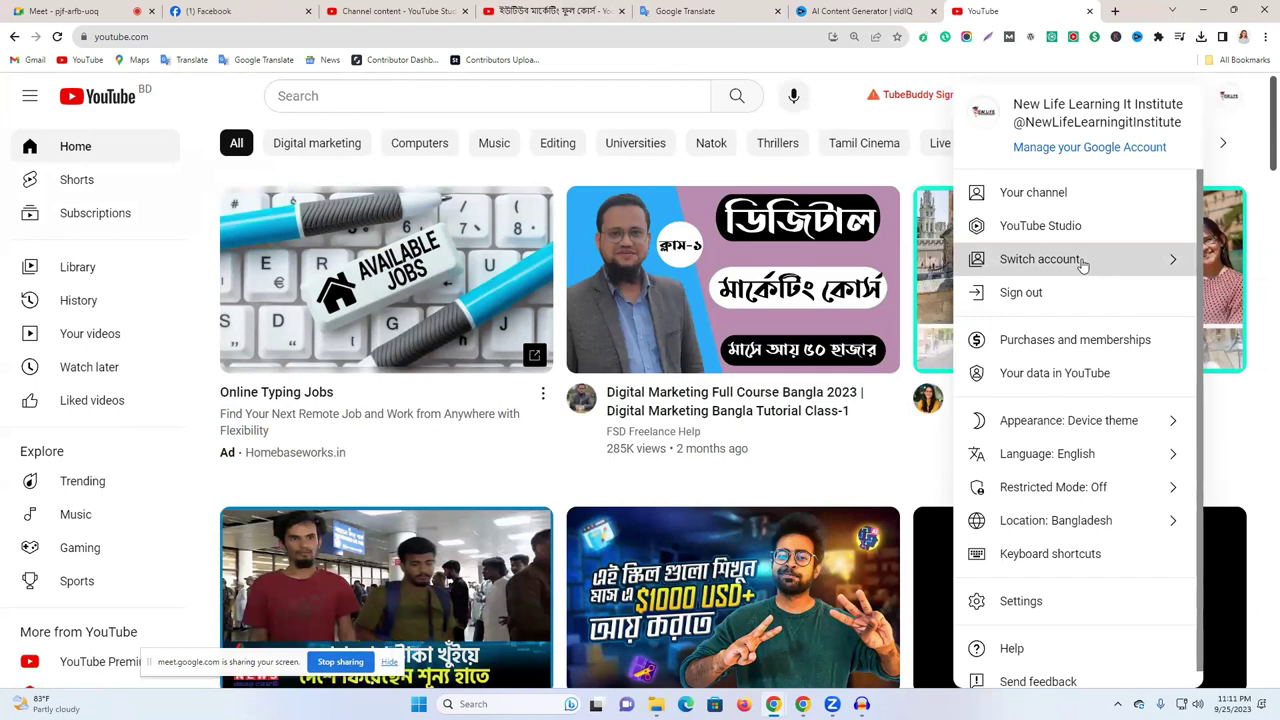
click(1082, 262)
scroll(1090, 283, down, 5)
scroll(1095, 330, down, 15)
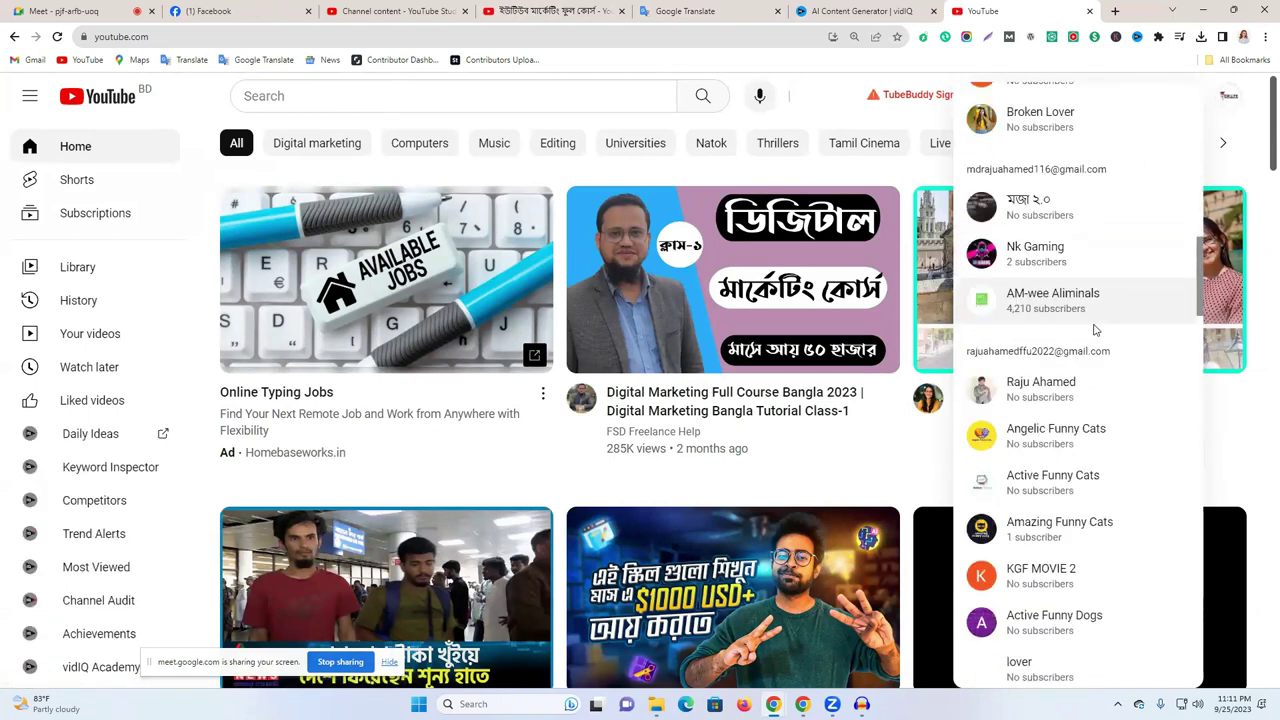
scroll(1095, 330, down, 15)
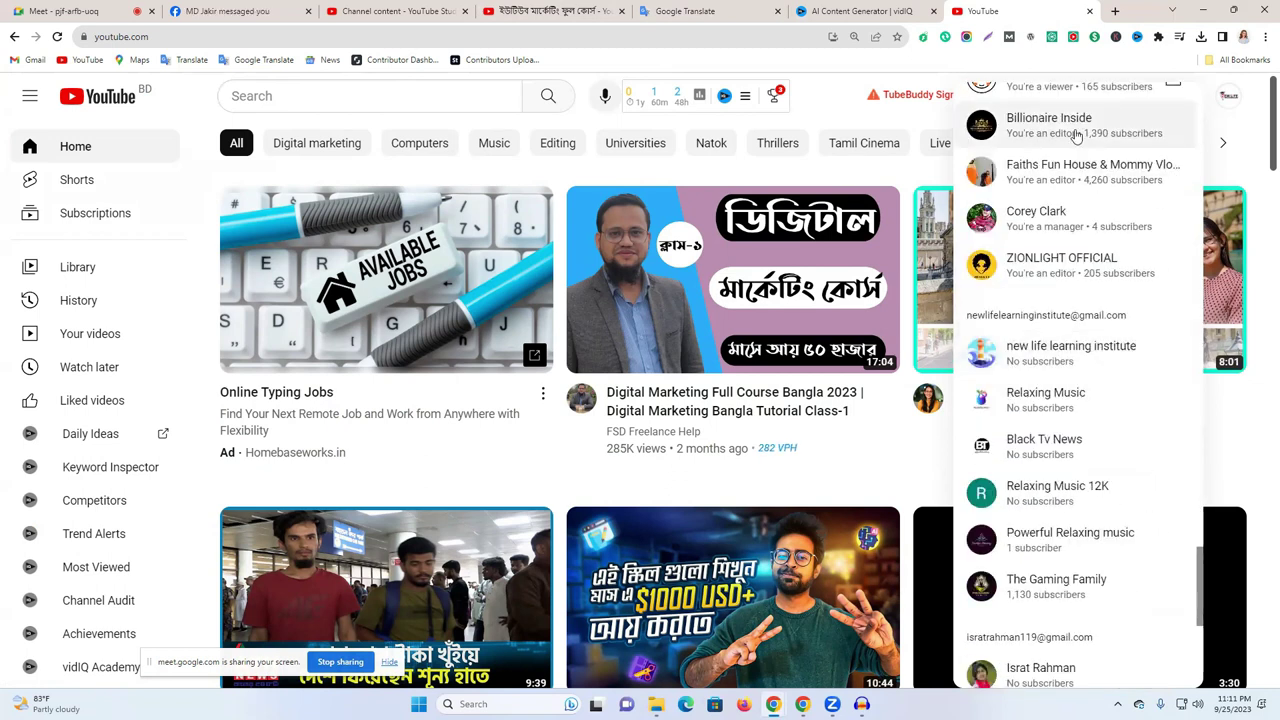
click(1085, 130)
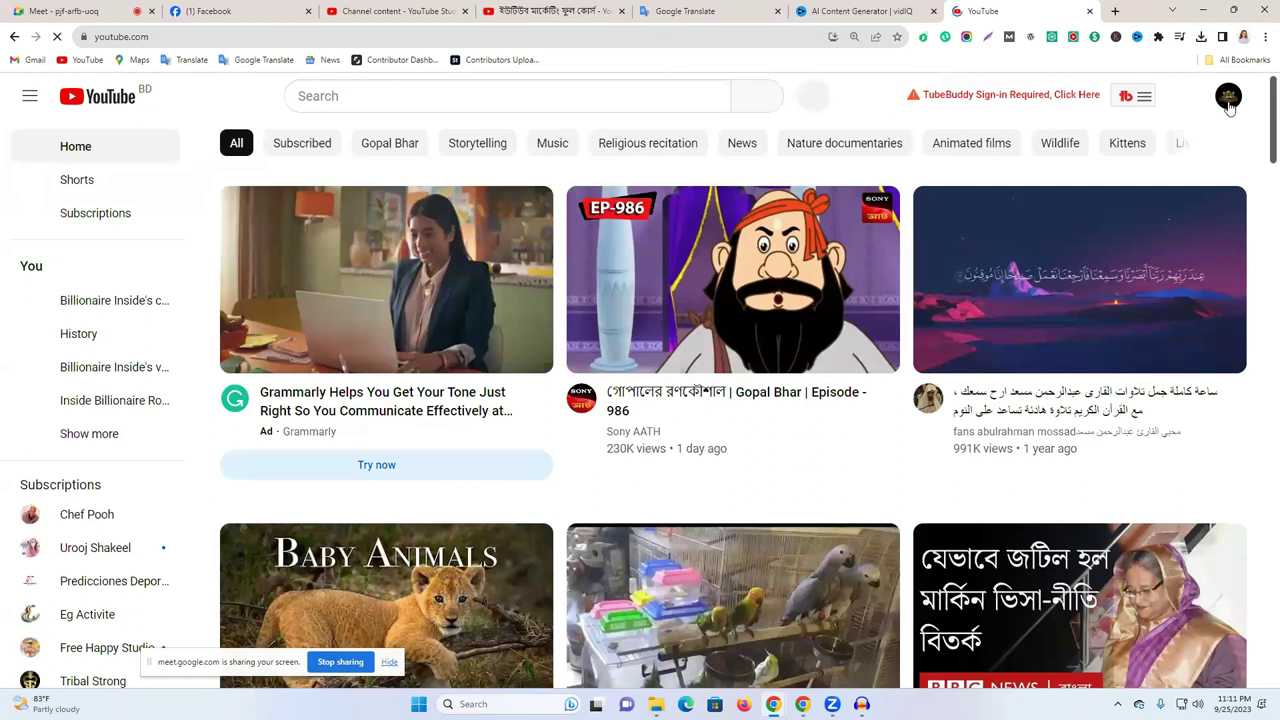
- Open the channel's Lionel Messi luxury lifestyle video and select its full title
click(1229, 106)
click(1065, 150)
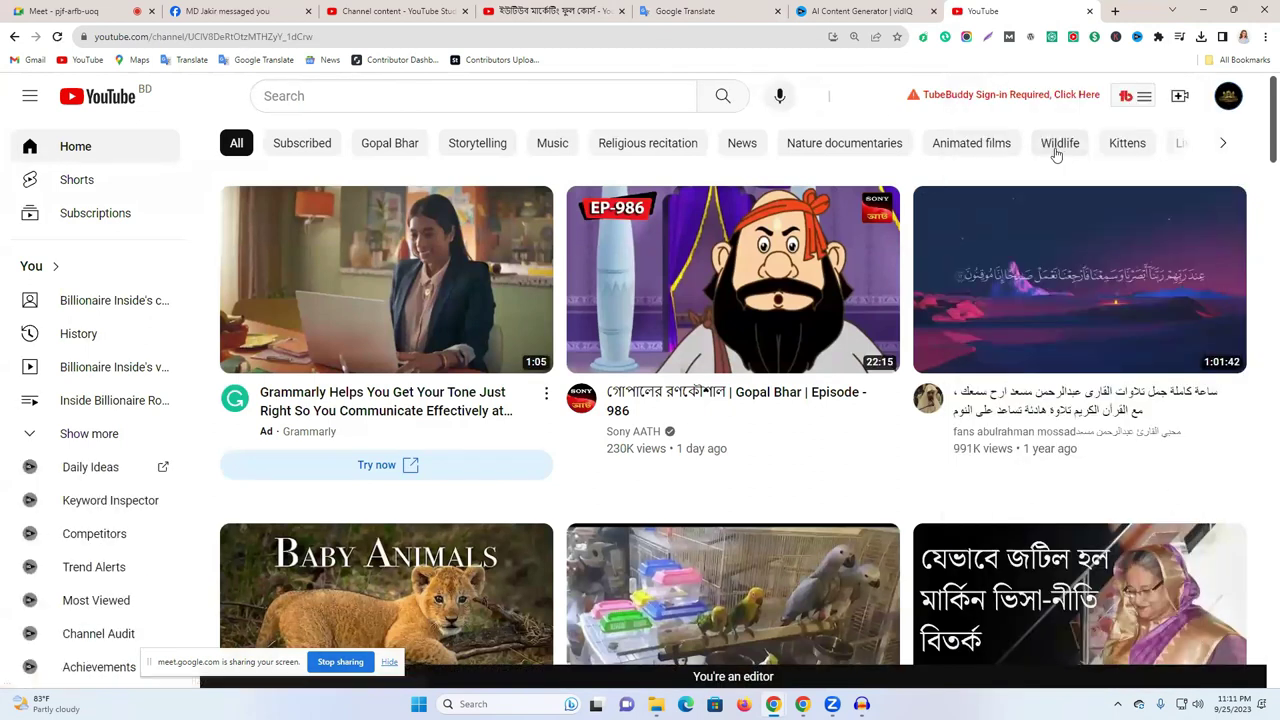
scroll(453, 385, down, 3)
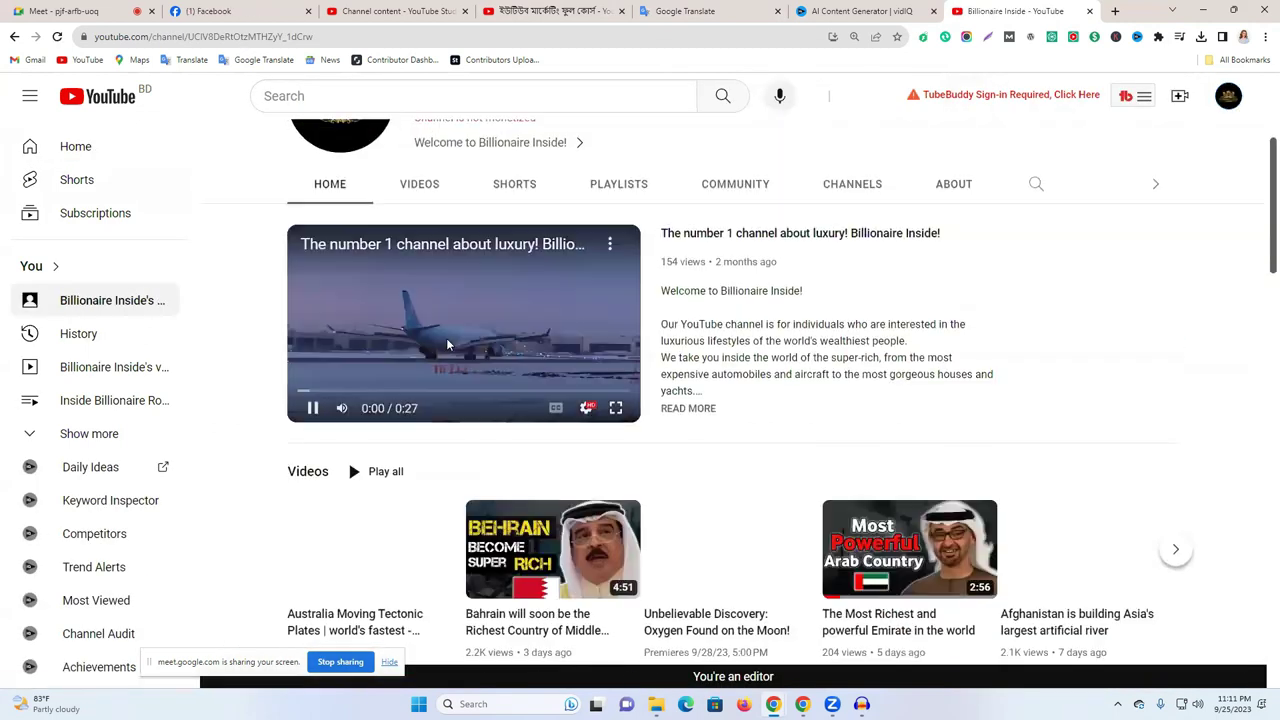
scroll(446, 338, down, 3)
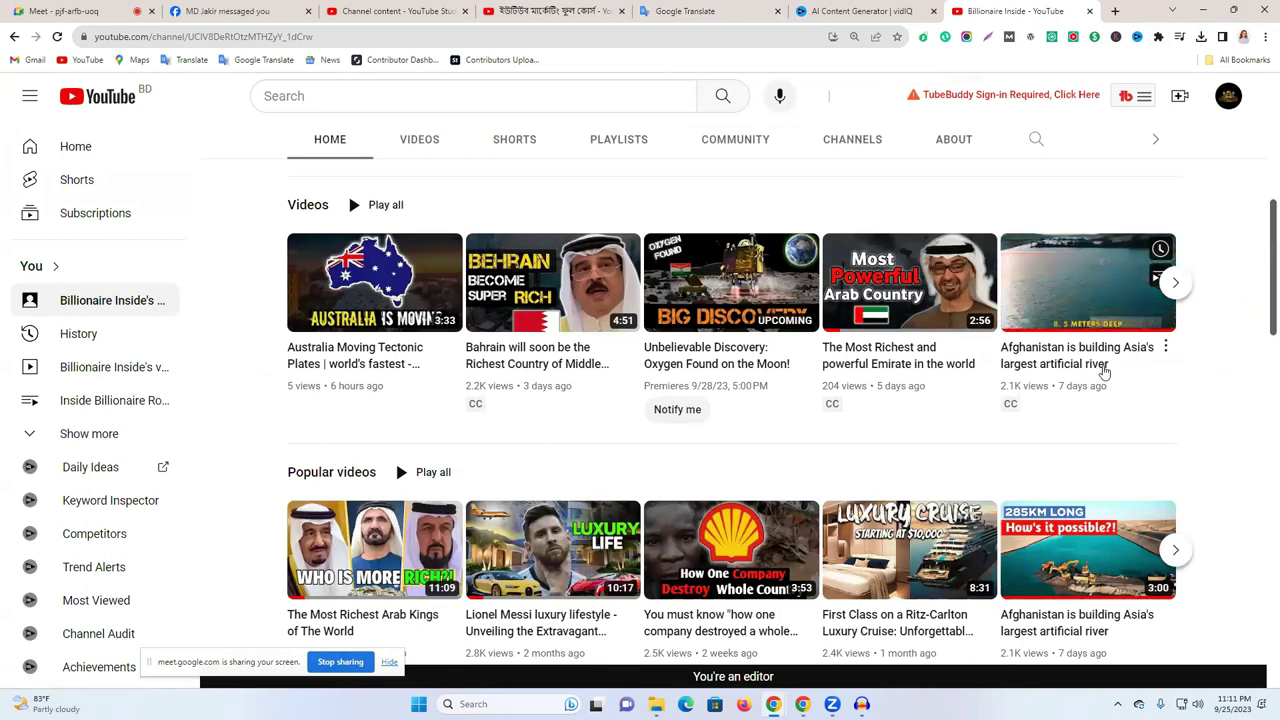
scroll(1083, 366, down, 3)
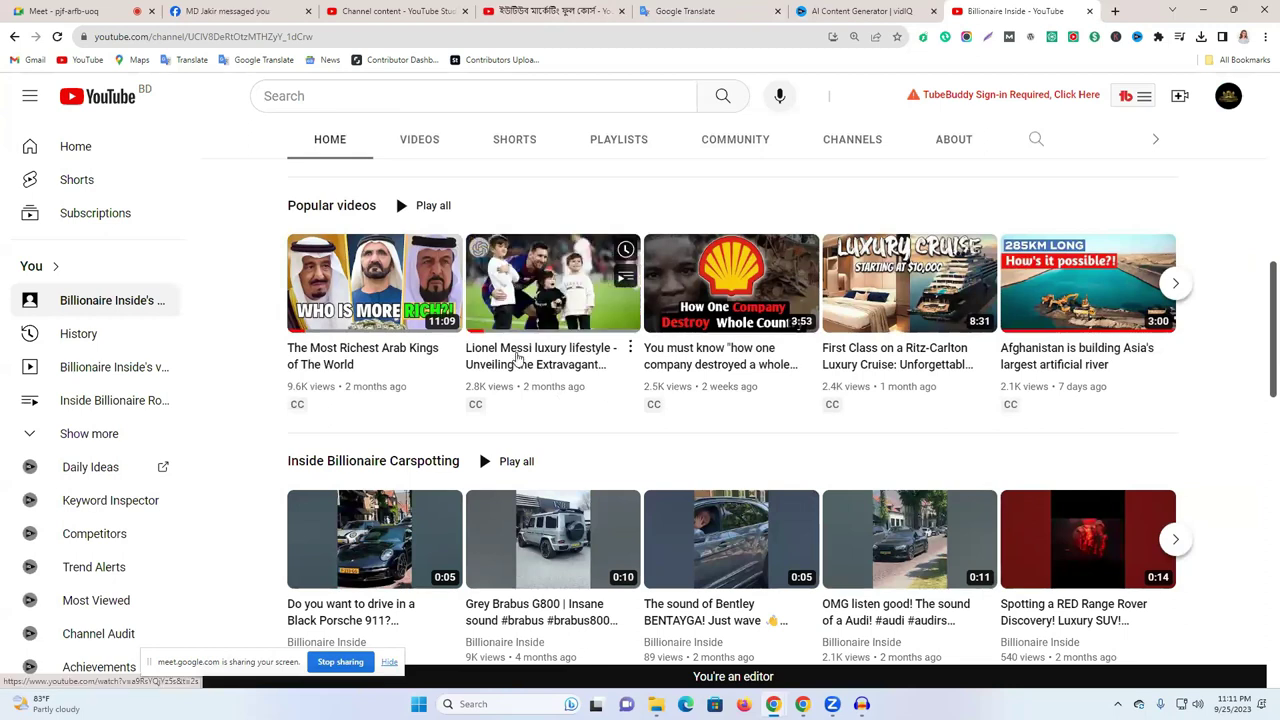
click(515, 368)
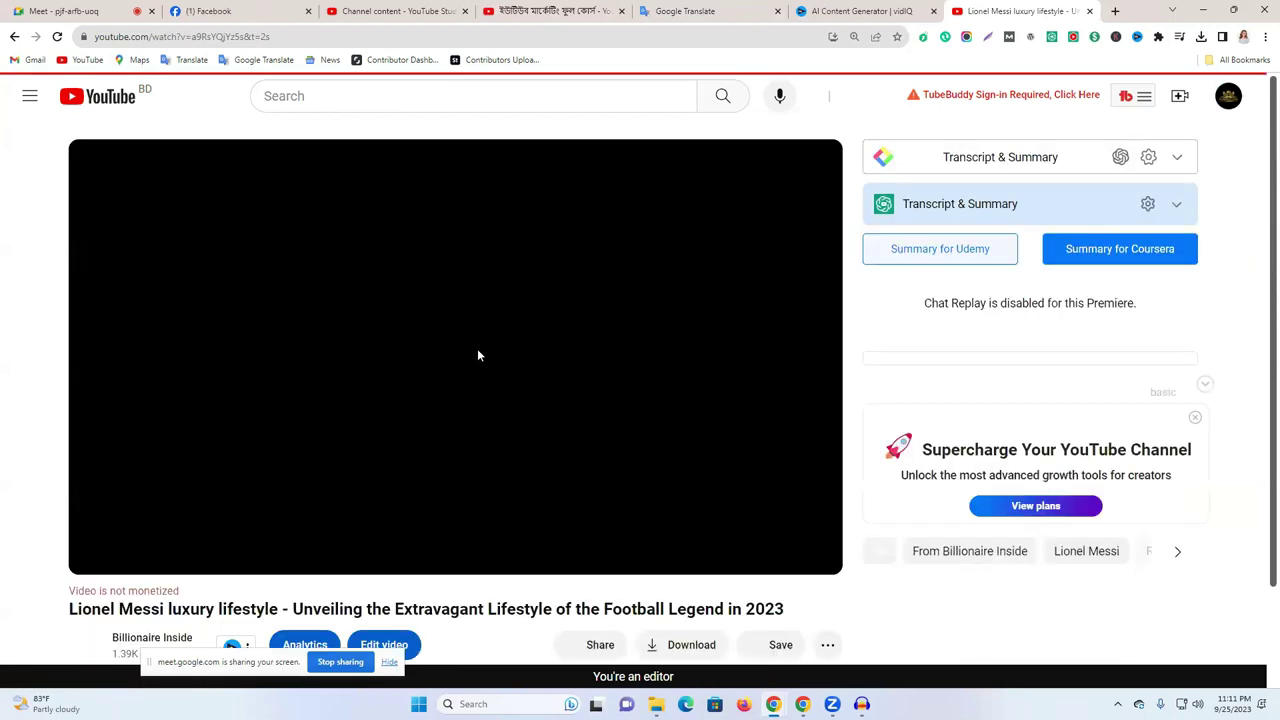
scroll(477, 355, down, 3)
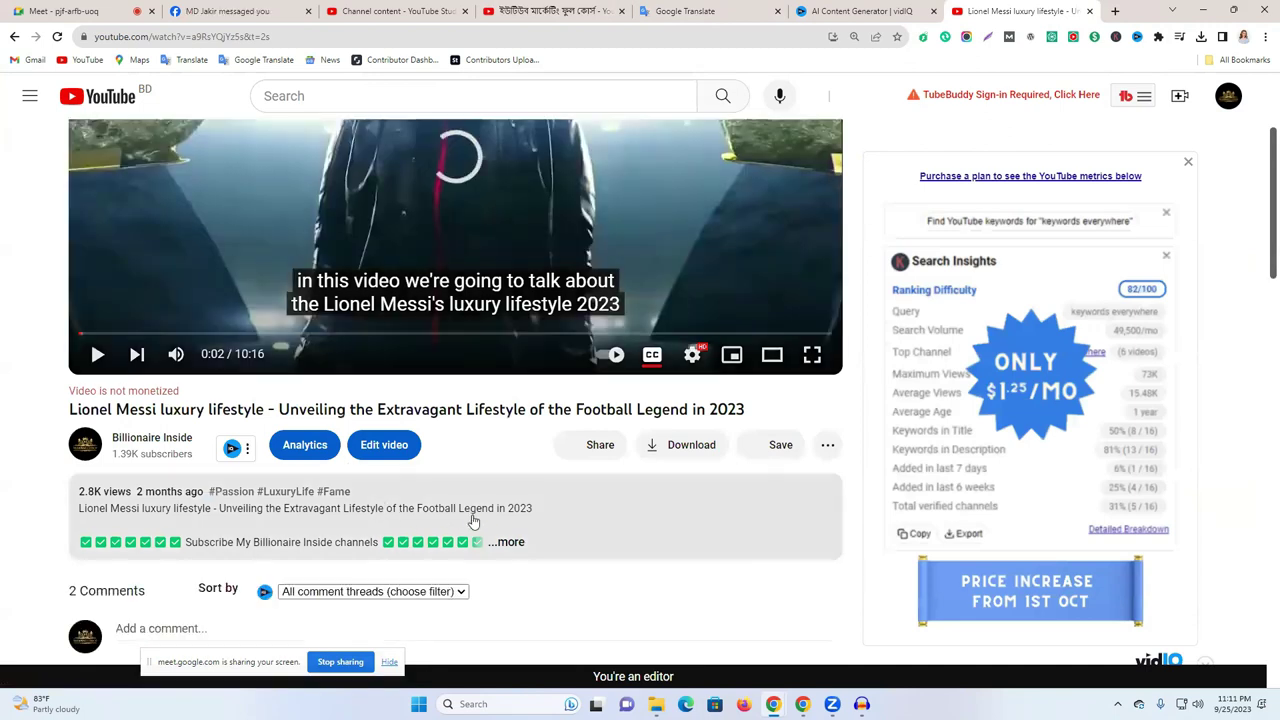
triple_click(313, 409)
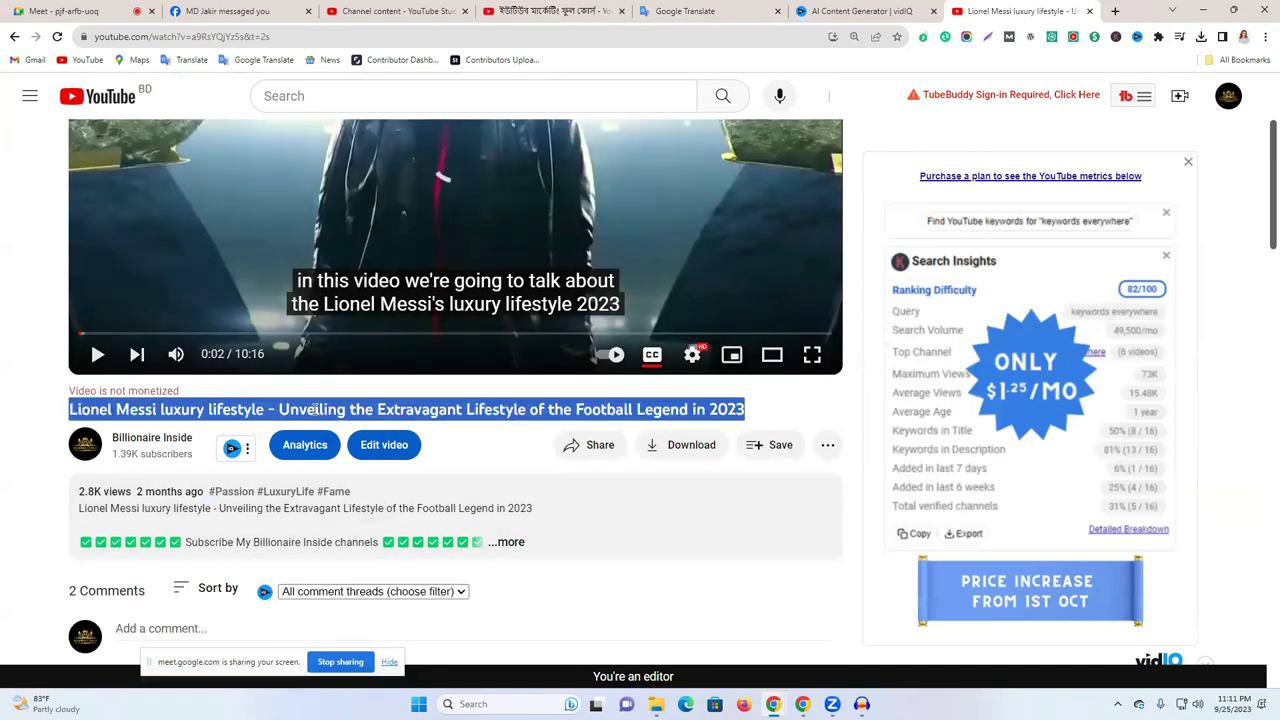
- Reset vidIQ's AI Content Generator and generate content from the pasted Messi title
click(849, 9)
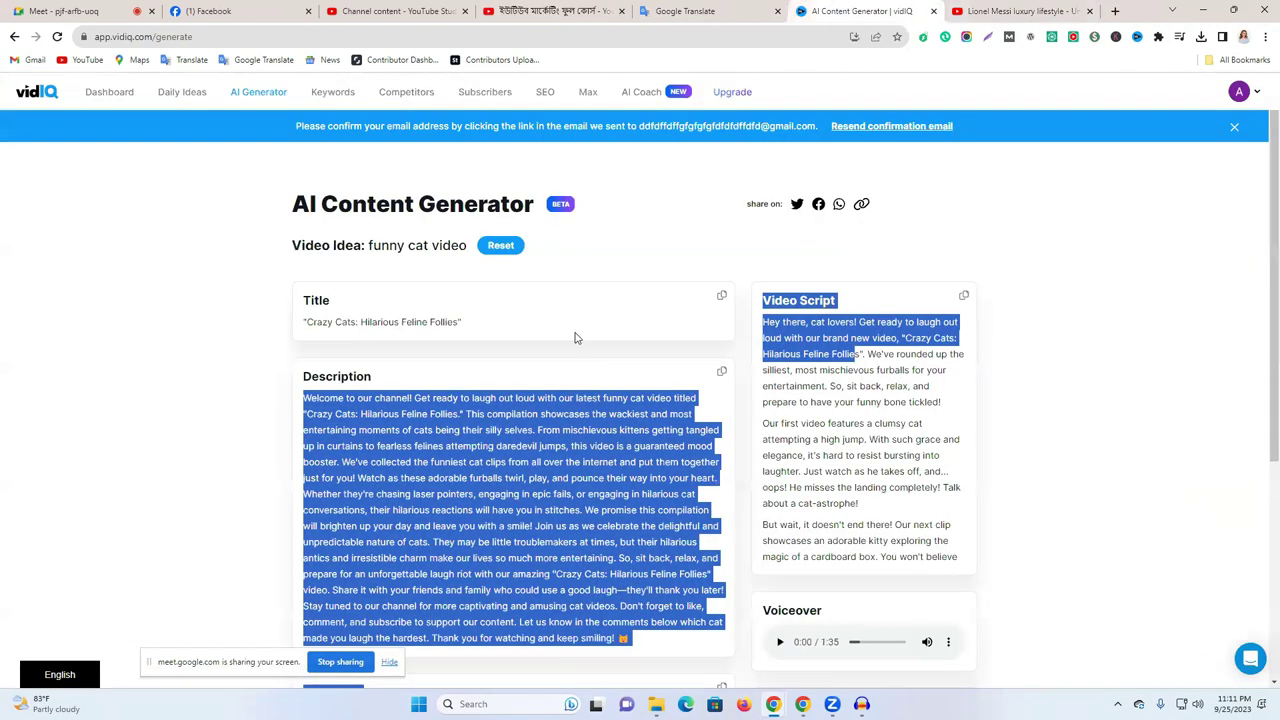
click(513, 247)
key(ctrl+v)
click(818, 471)
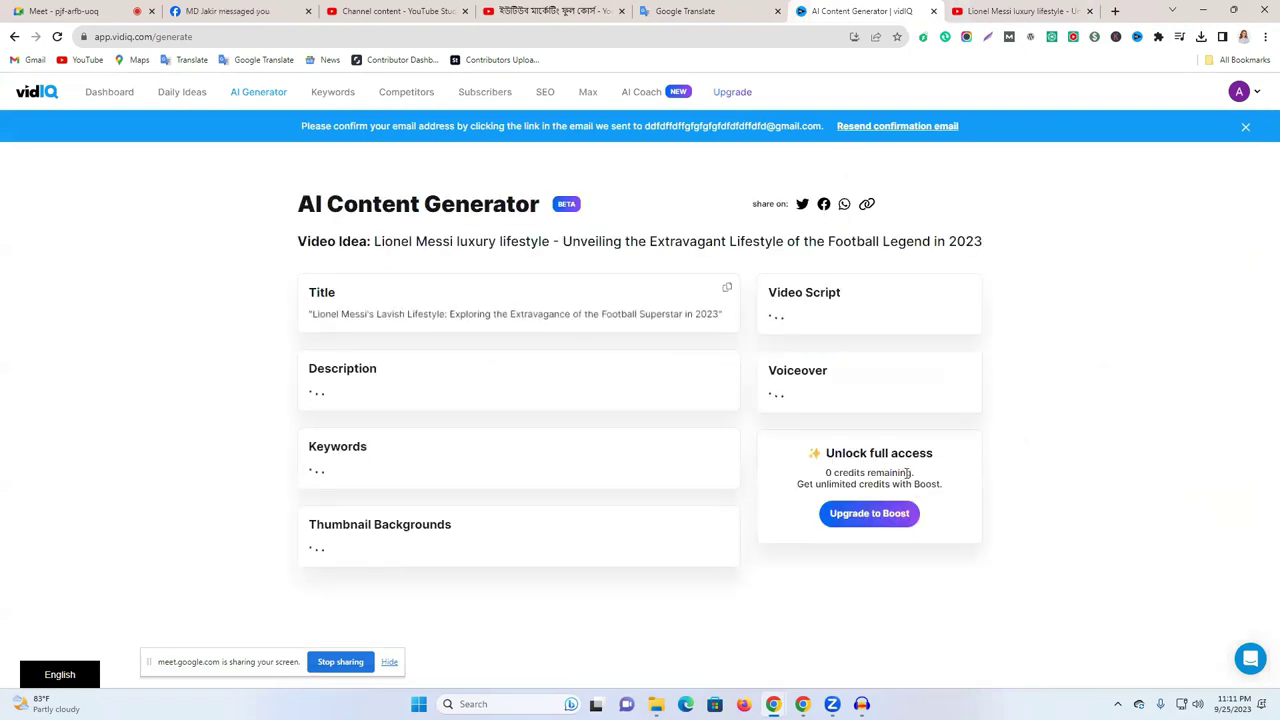
drag(409, 332, 114, 411)
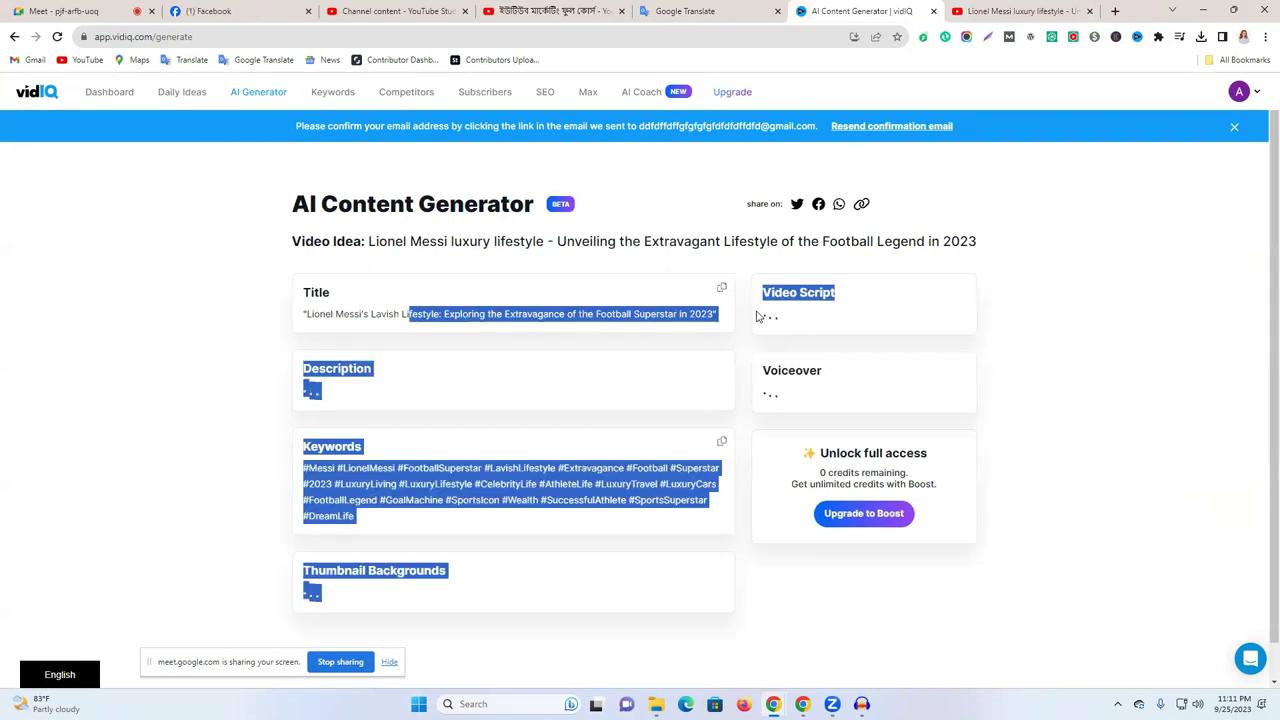
click(204, 405)
triple_click(343, 472)
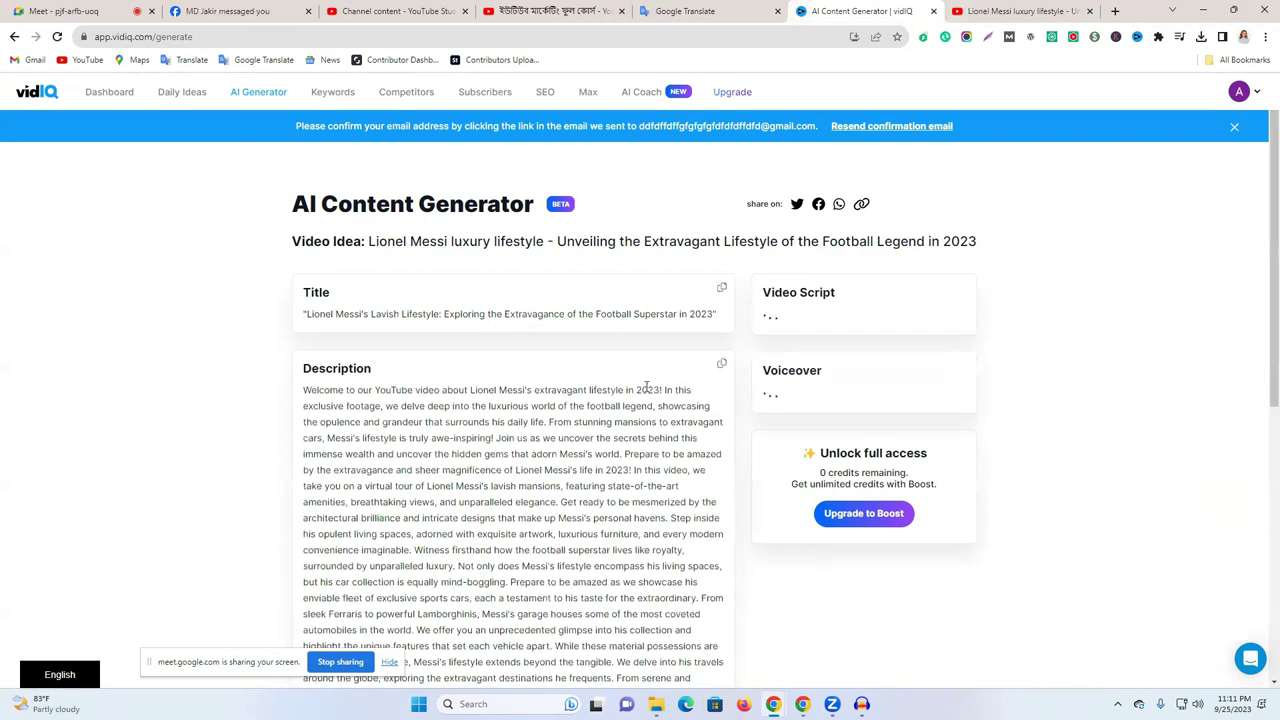
- Copy the generated Messi description into Google Translate's source box, replacing the old text
click(721, 368)
key(ctrl+shift+Tab)
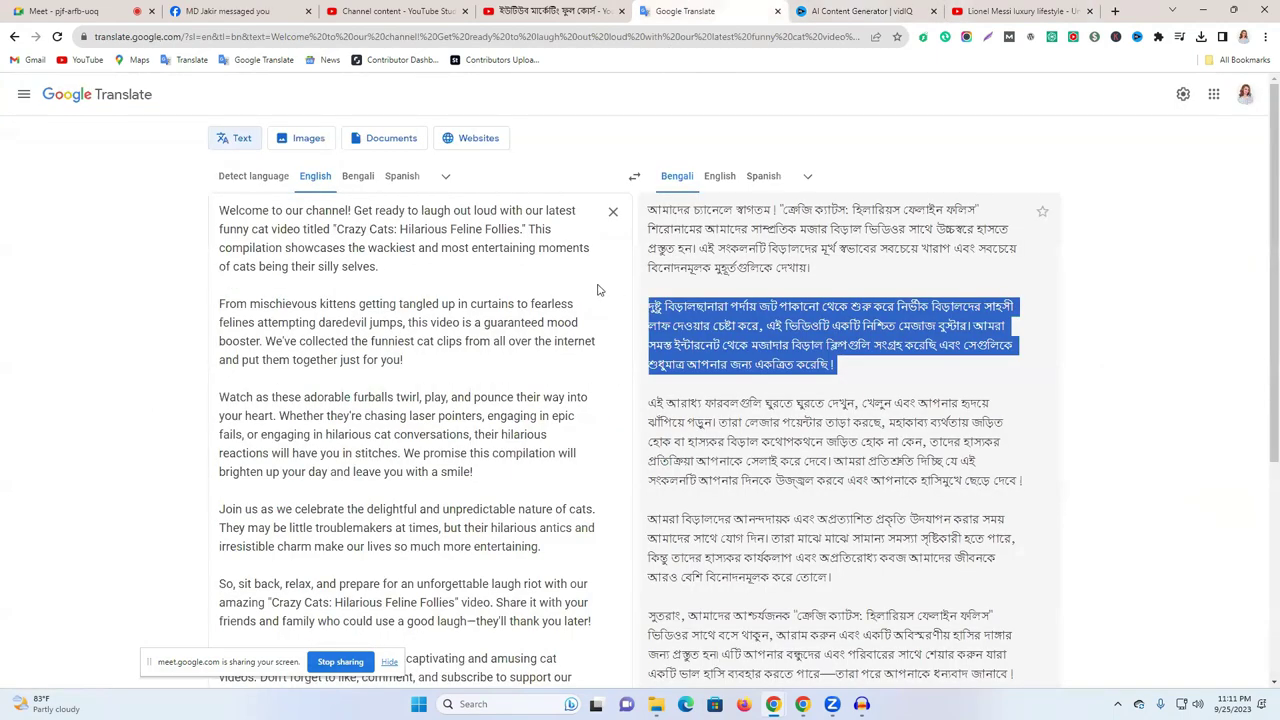
click(612, 212)
key(ctrl+v)
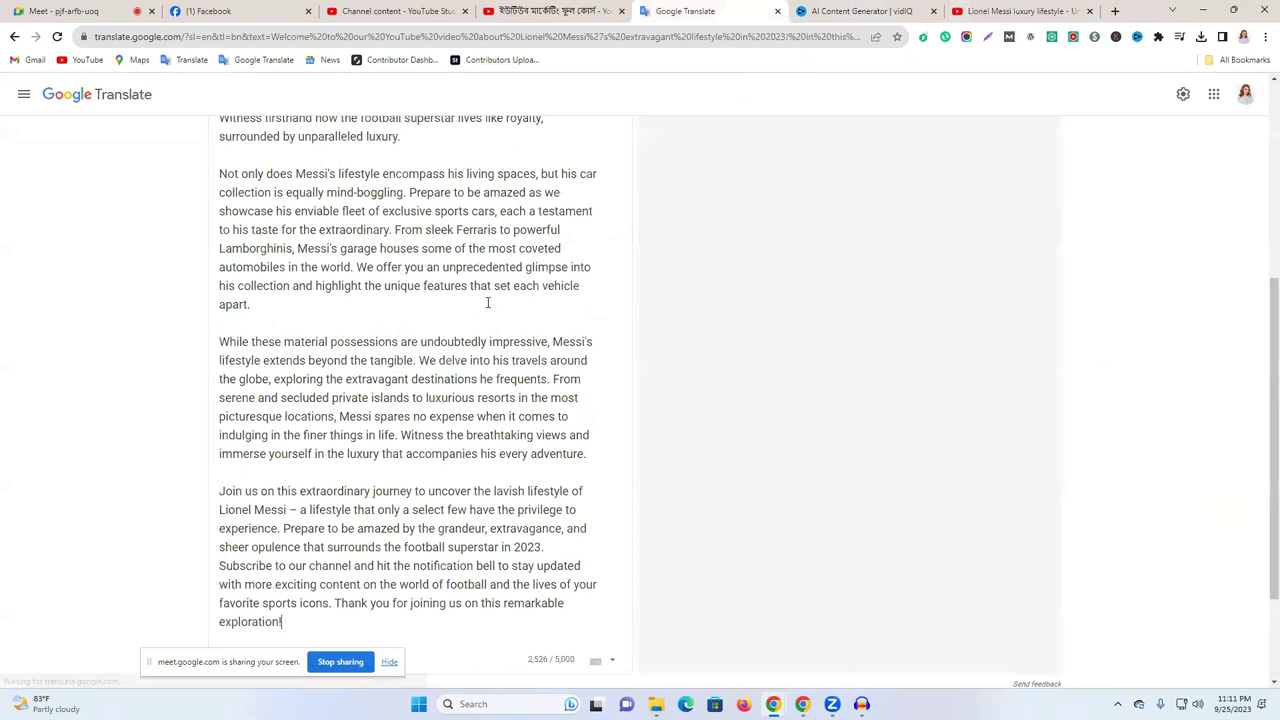
scroll(488, 302, up, 5)
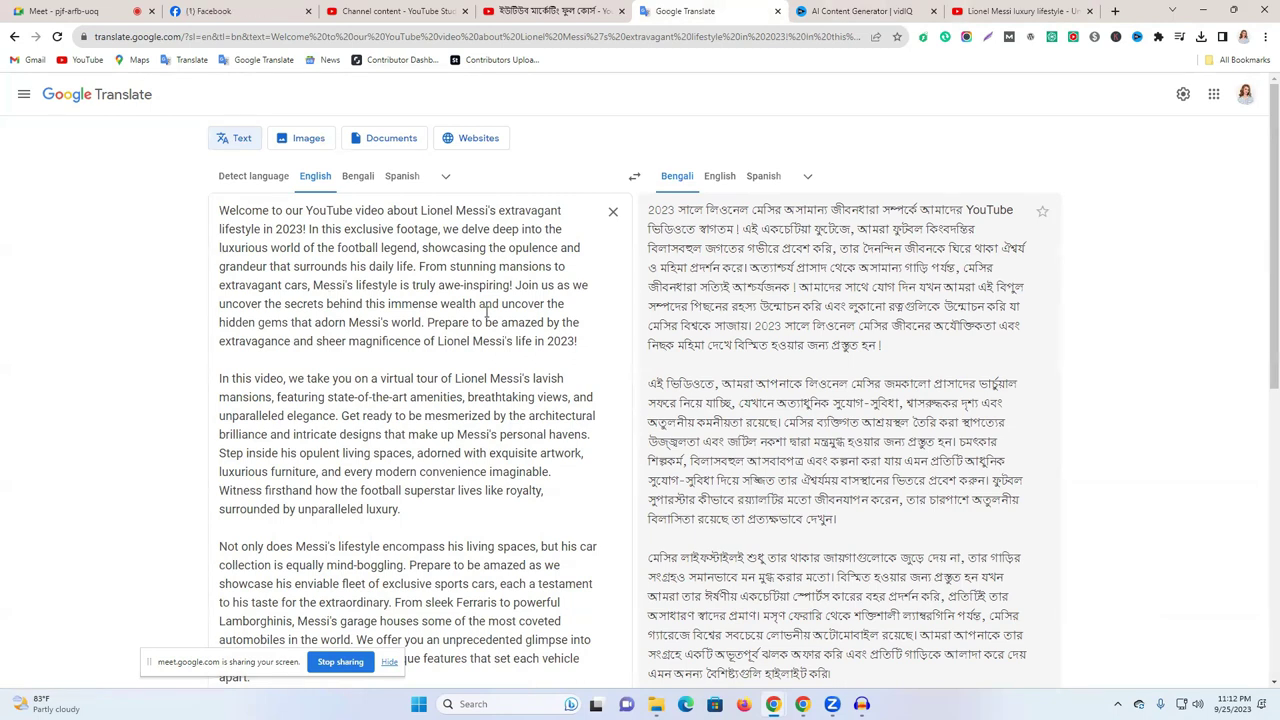
- Scroll through the Messi description and its Bengali translation, then select all the source text
scroll(522, 320, down, 10)
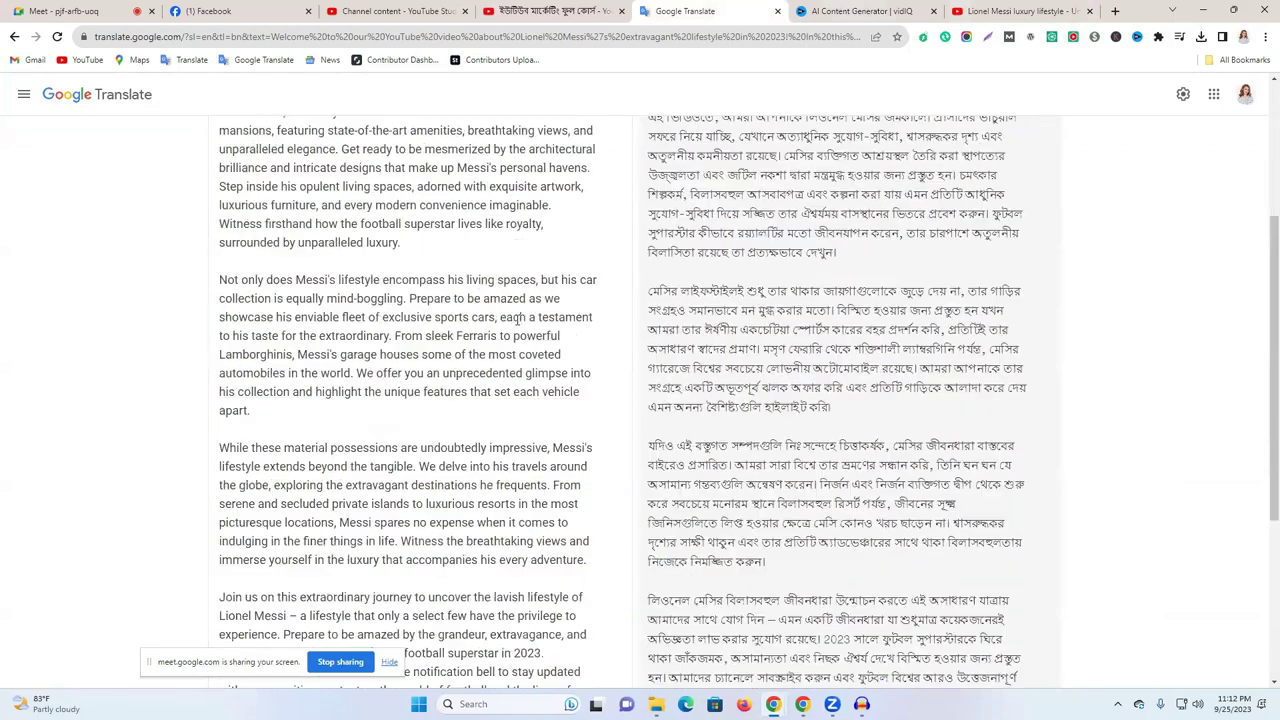
scroll(540, 337, up, 10)
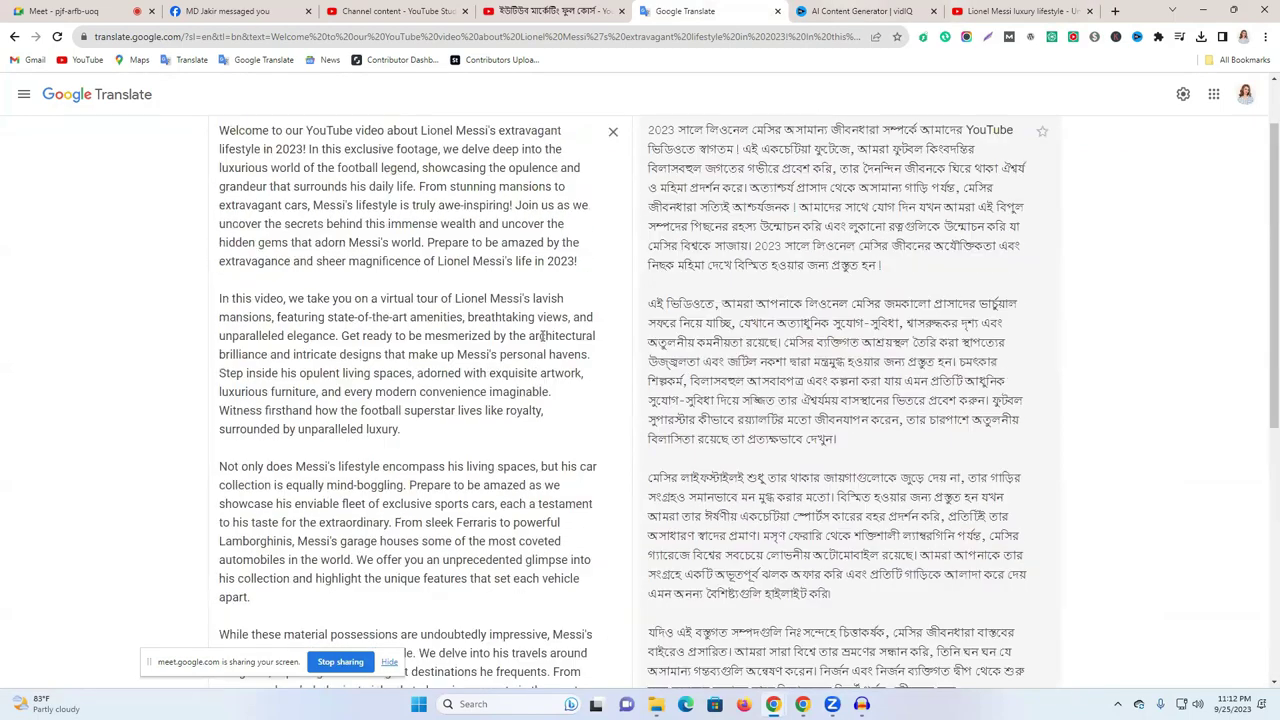
drag(220, 210, 487, 523)
scroll(487, 523, down, 3)
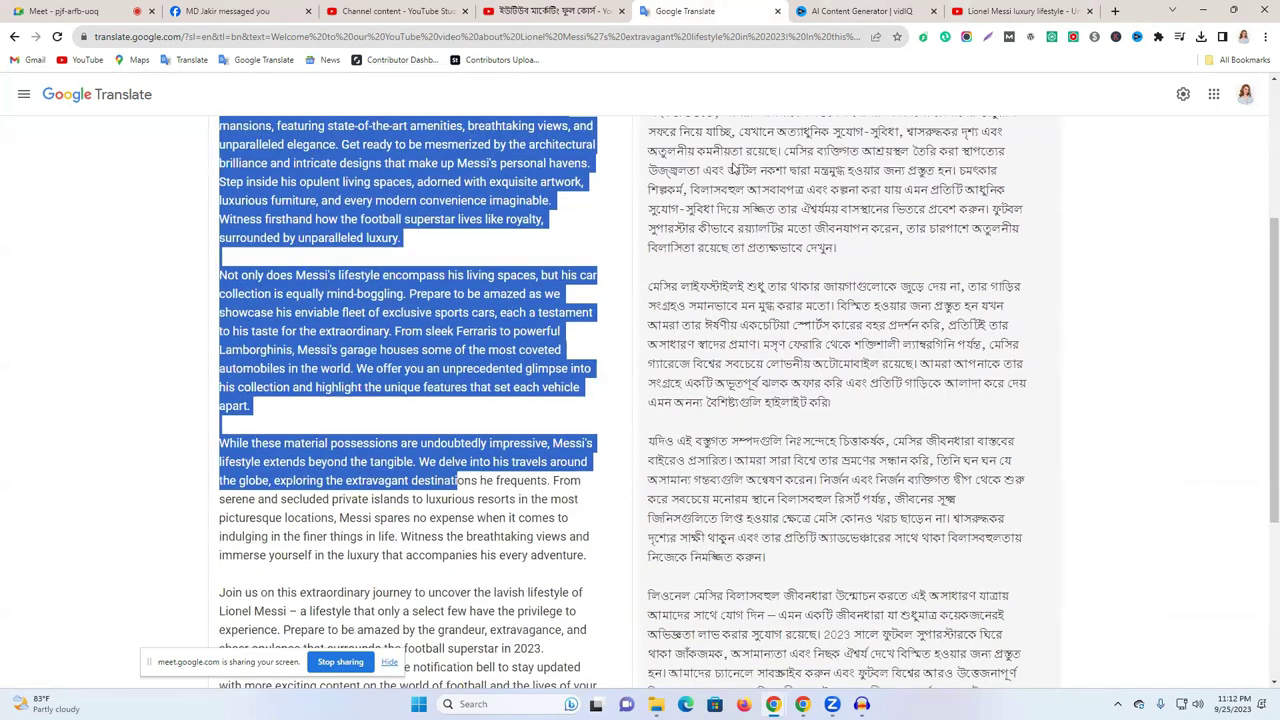
key(ctrl+a)
- Cycle through the open browser tabs, closing the account menu, and settle on vidIQ's AI Content Generator
click(865, 11)
click(768, 10)
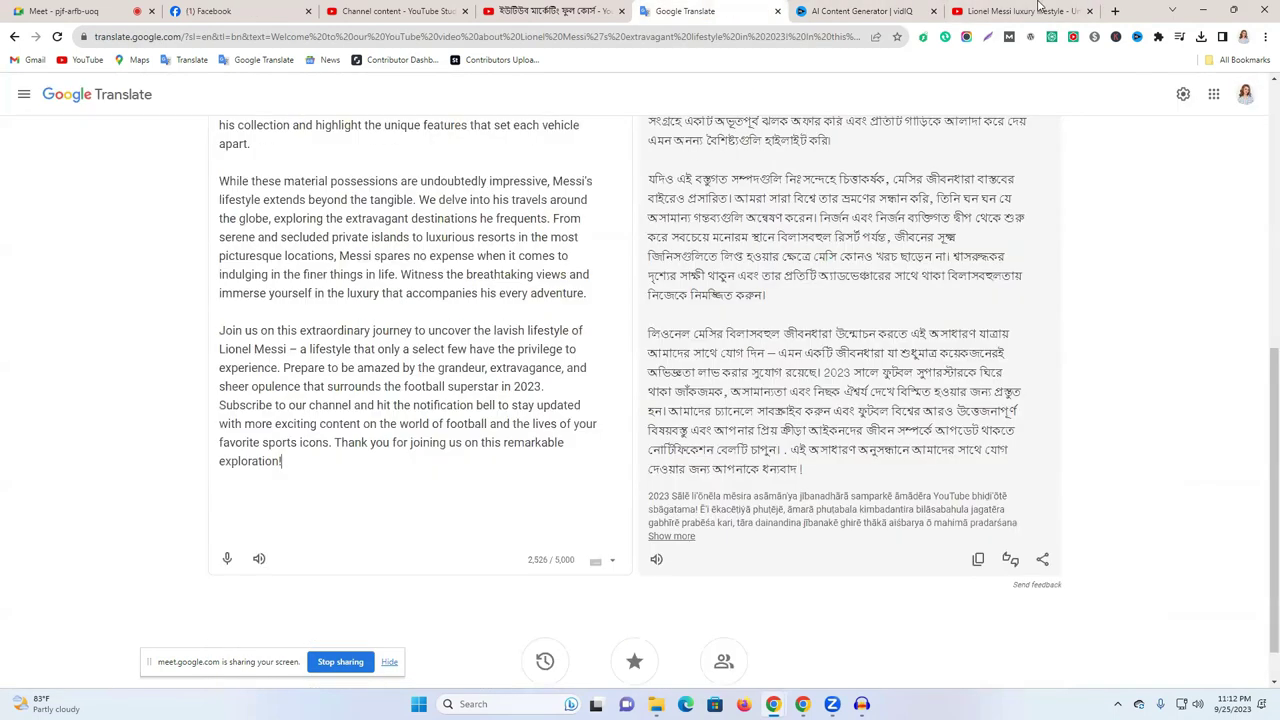
click(555, 11)
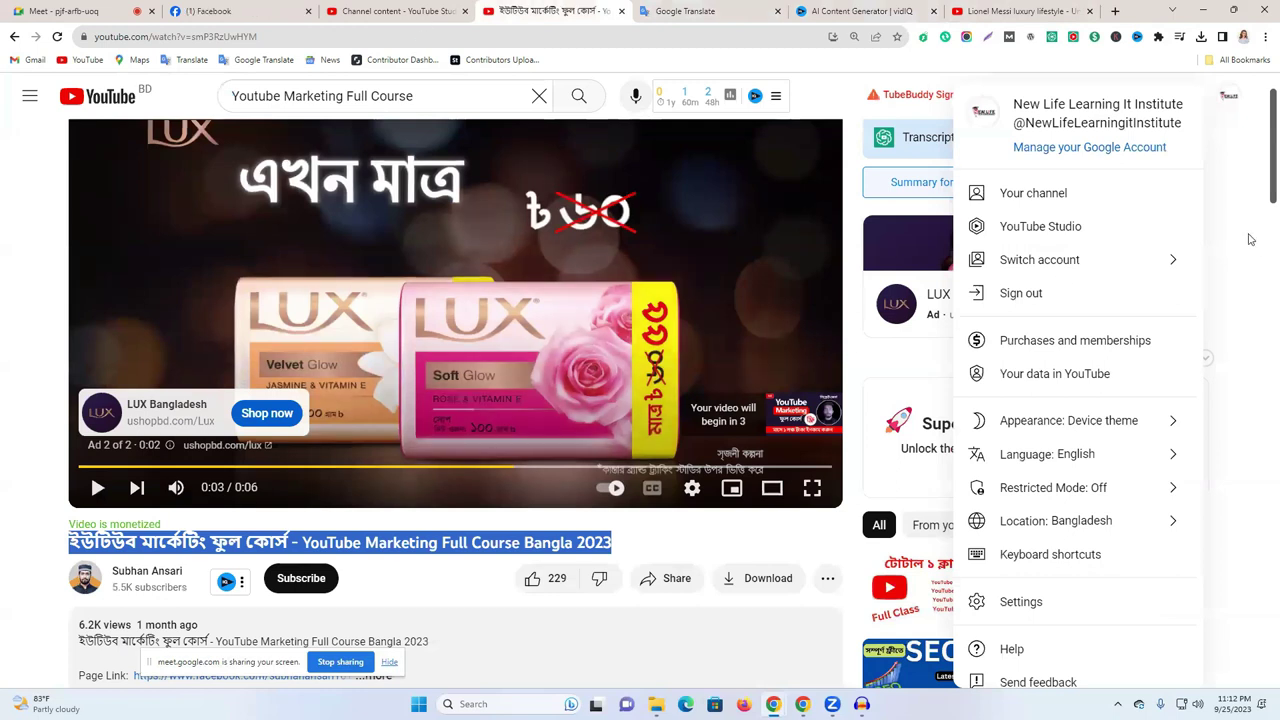
click(776, 366)
scroll(764, 290, down, 2)
click(432, 8)
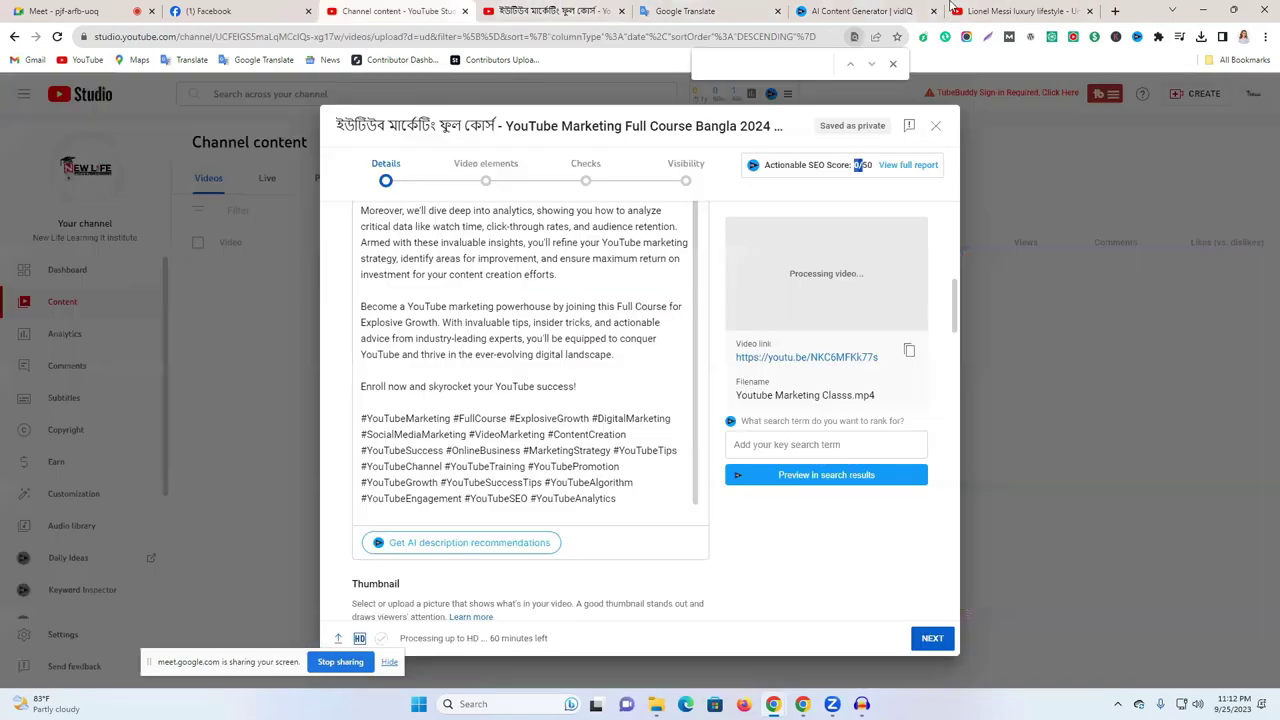
click(1015, 11)
click(862, 11)
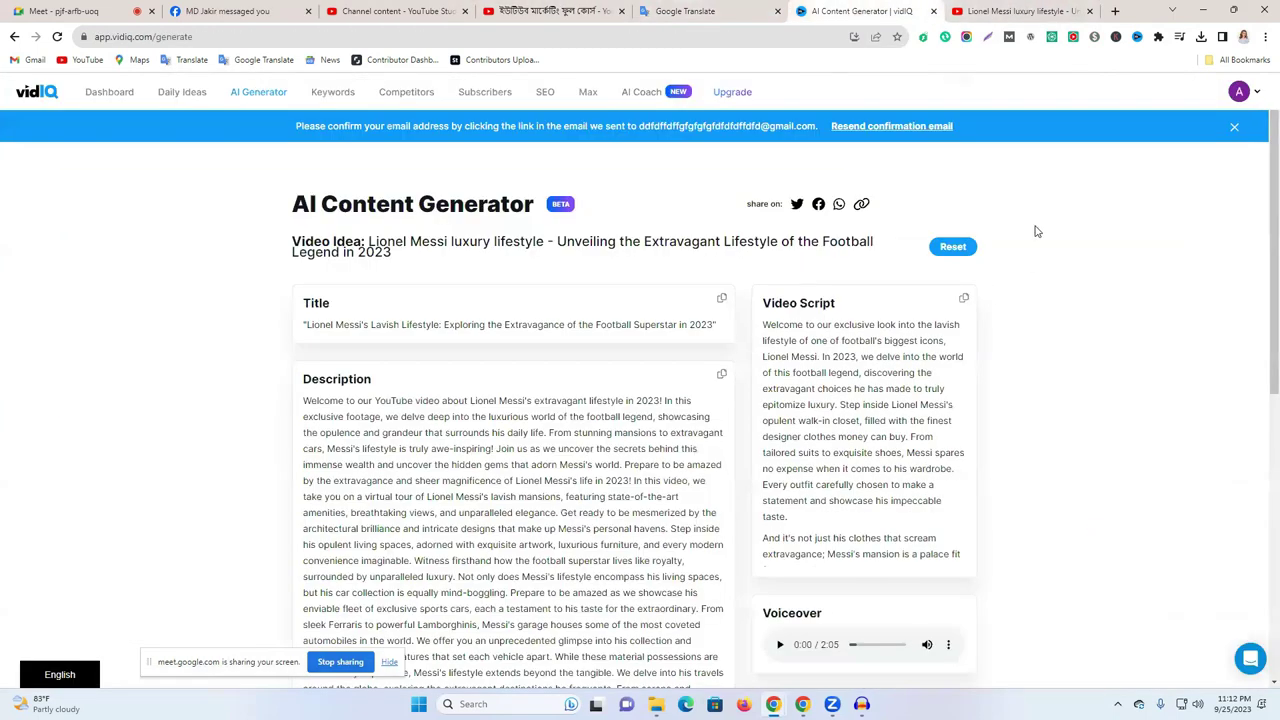
- Scroll and select the vidIQ-generated Messi description, then return to the YouTube Studio details
scroll(516, 398, down, 1)
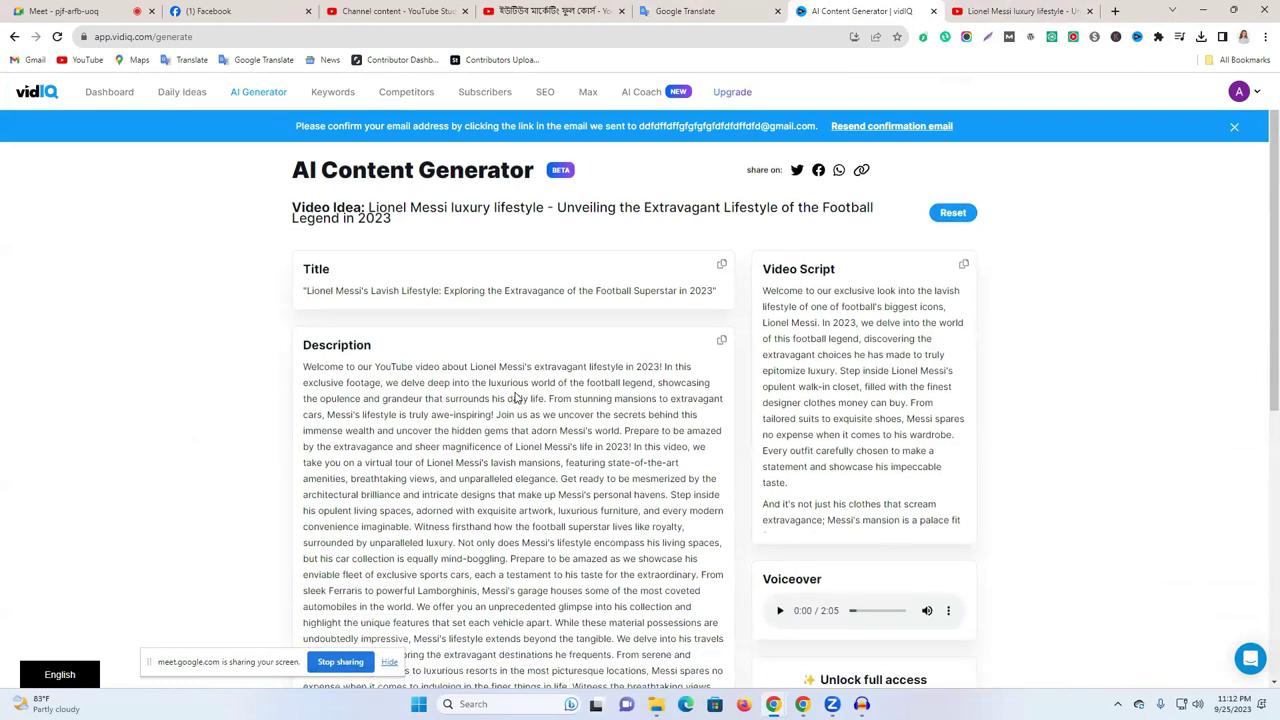
scroll(516, 398, down, 3)
scroll(516, 424, up, 2)
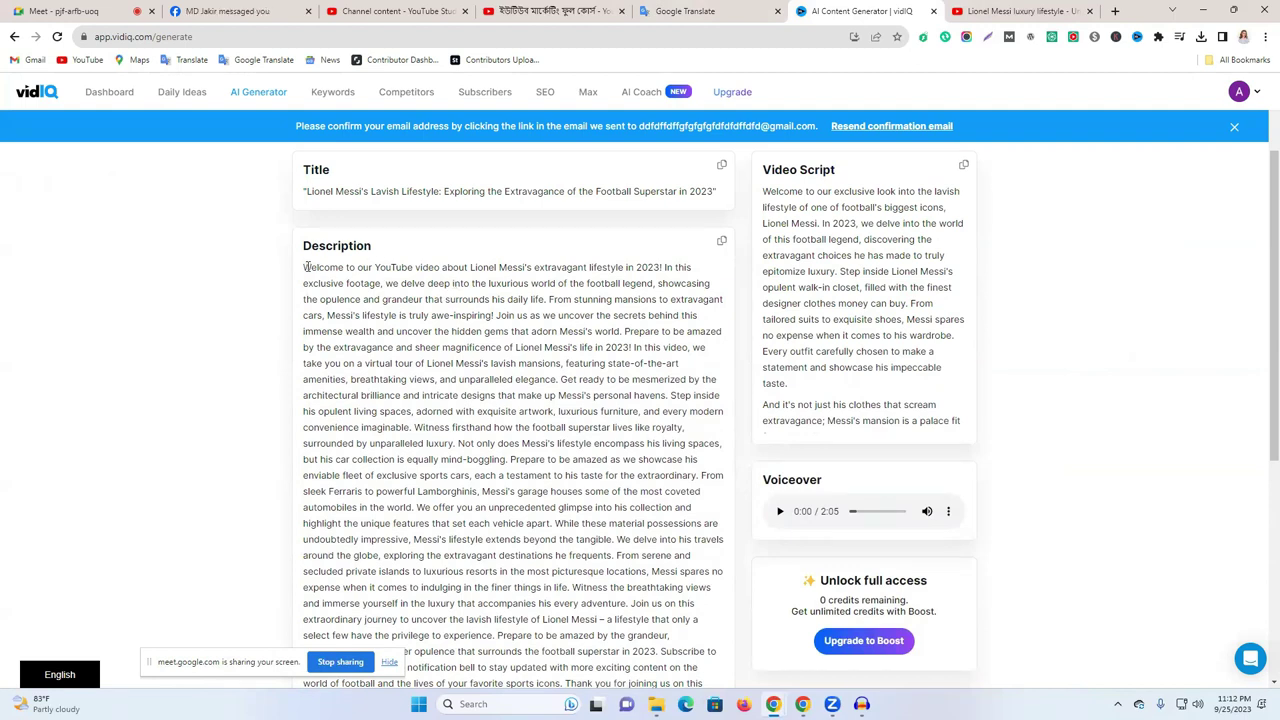
drag(305, 267, 344, 314)
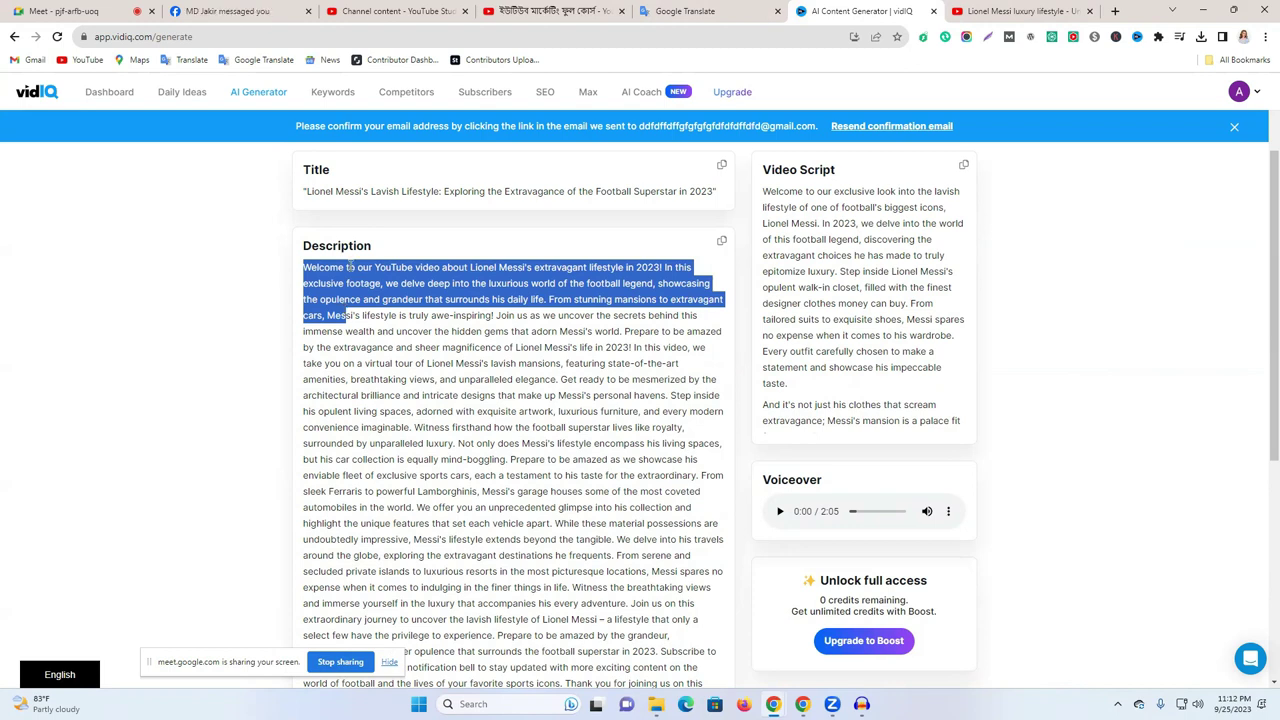
triple_click(537, 362)
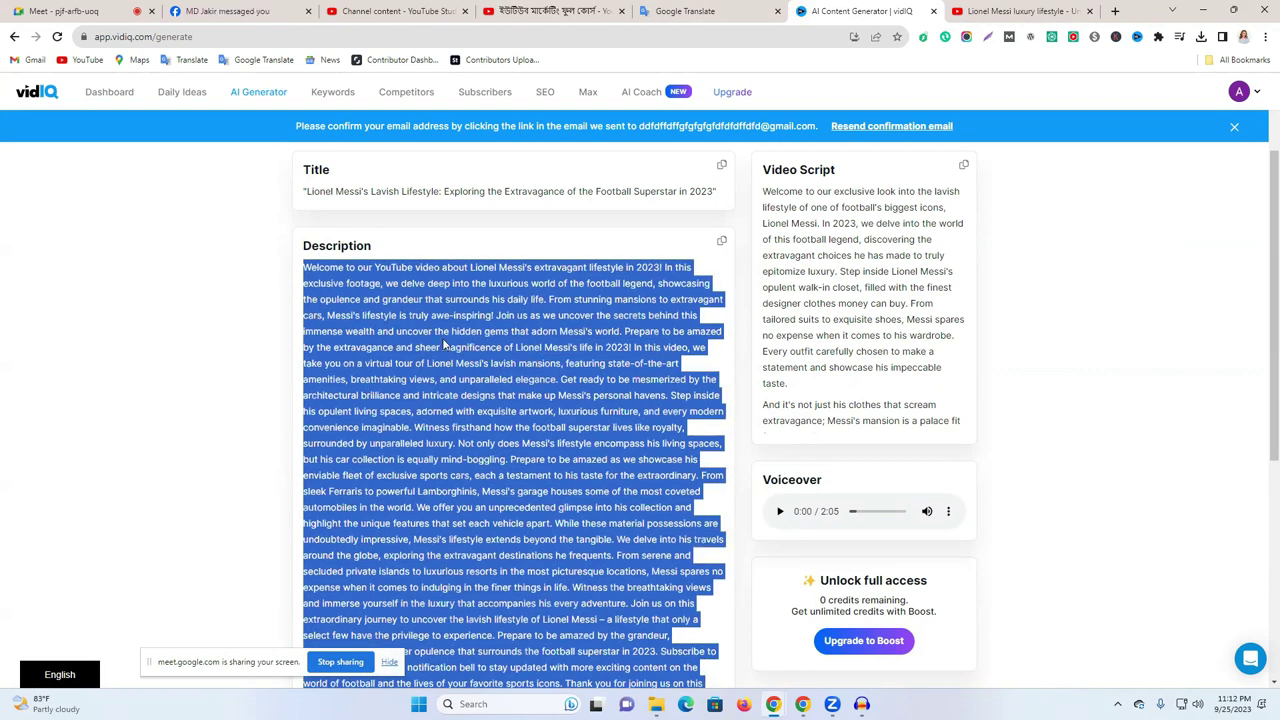
click(387, 293)
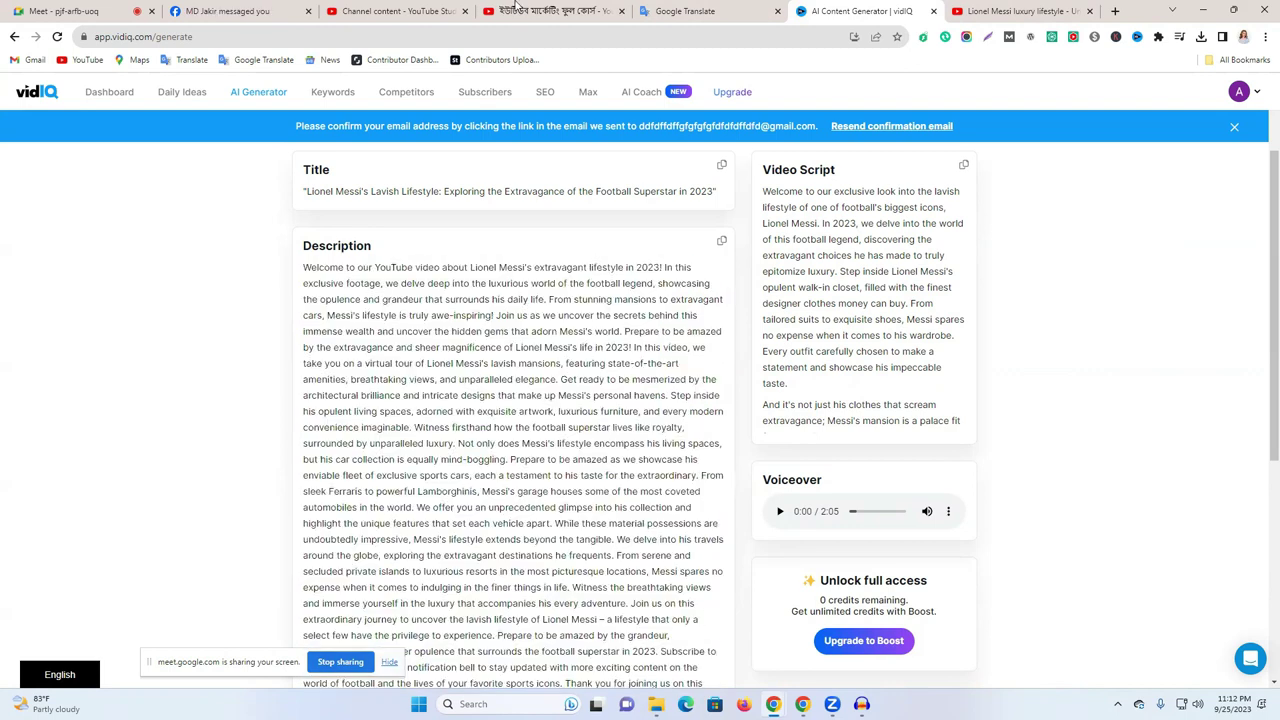
click(395, 11)
- Review the course video's title in the Details dialog and close the vidIQ SEO Report
scroll(513, 487, up, 2)
scroll(543, 434, down, 3)
scroll(500, 463, up, 8)
scroll(655, 336, up, 4)
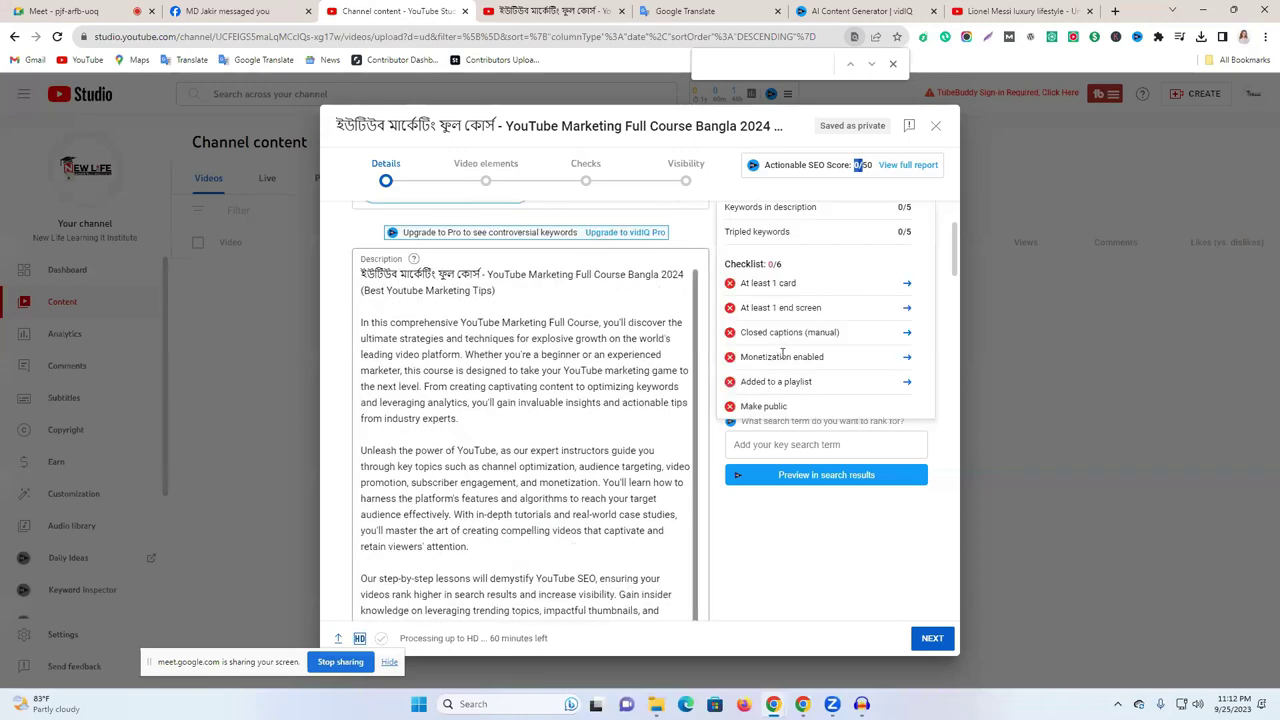
scroll(790, 300, up, 3)
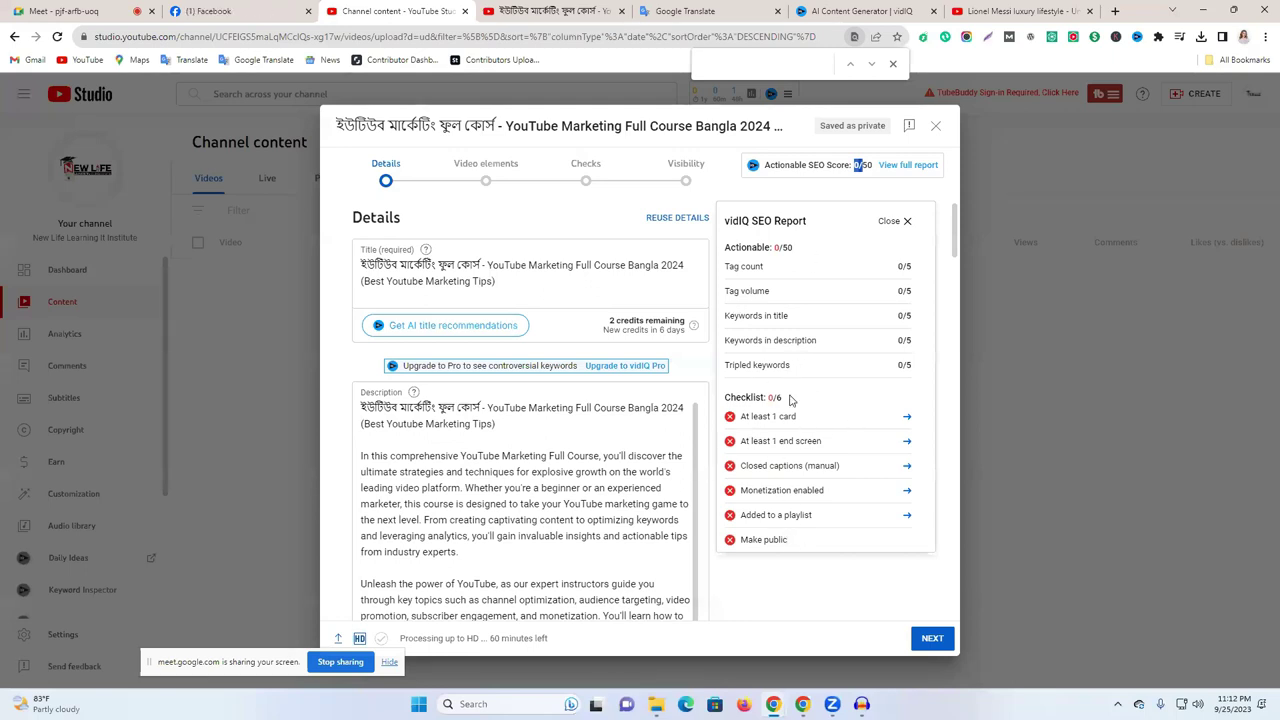
scroll(520, 450, down, 3)
scroll(428, 400, up, 3)
triple_click(410, 265)
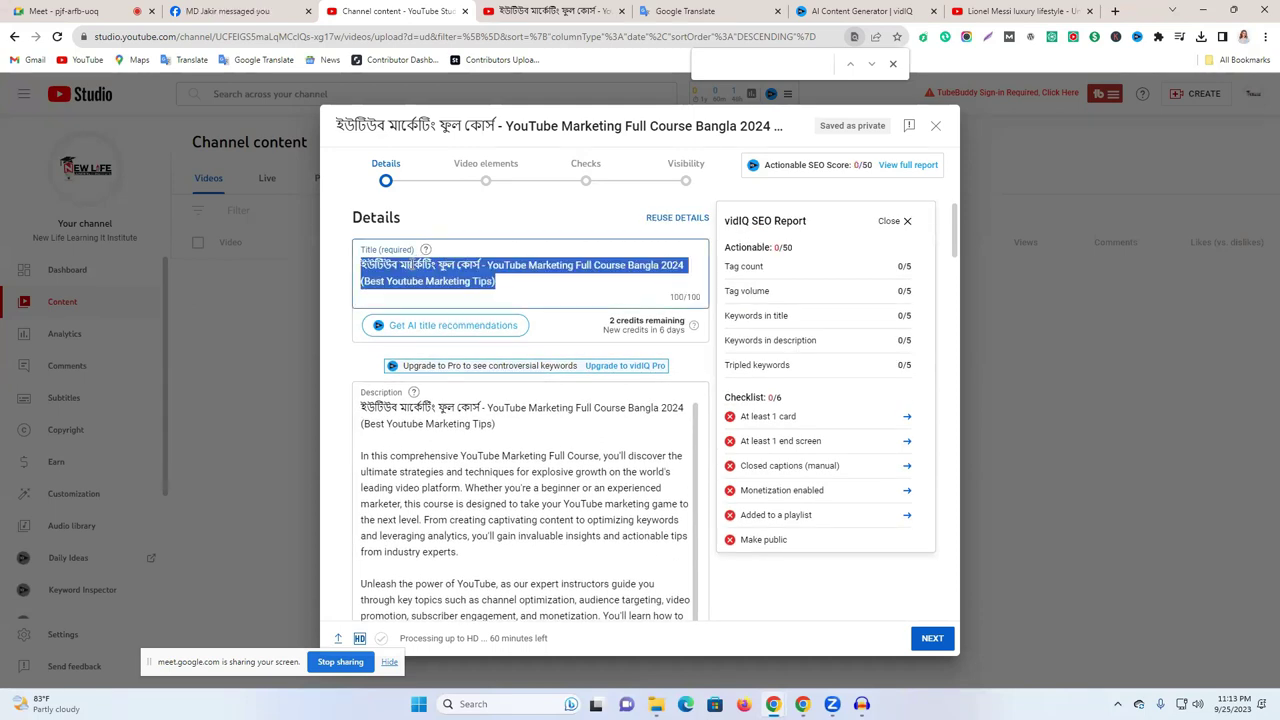
click(908, 222)
- Go over the description's first line and its closing block of YouTube marketing hashtags
triple_click(366, 414)
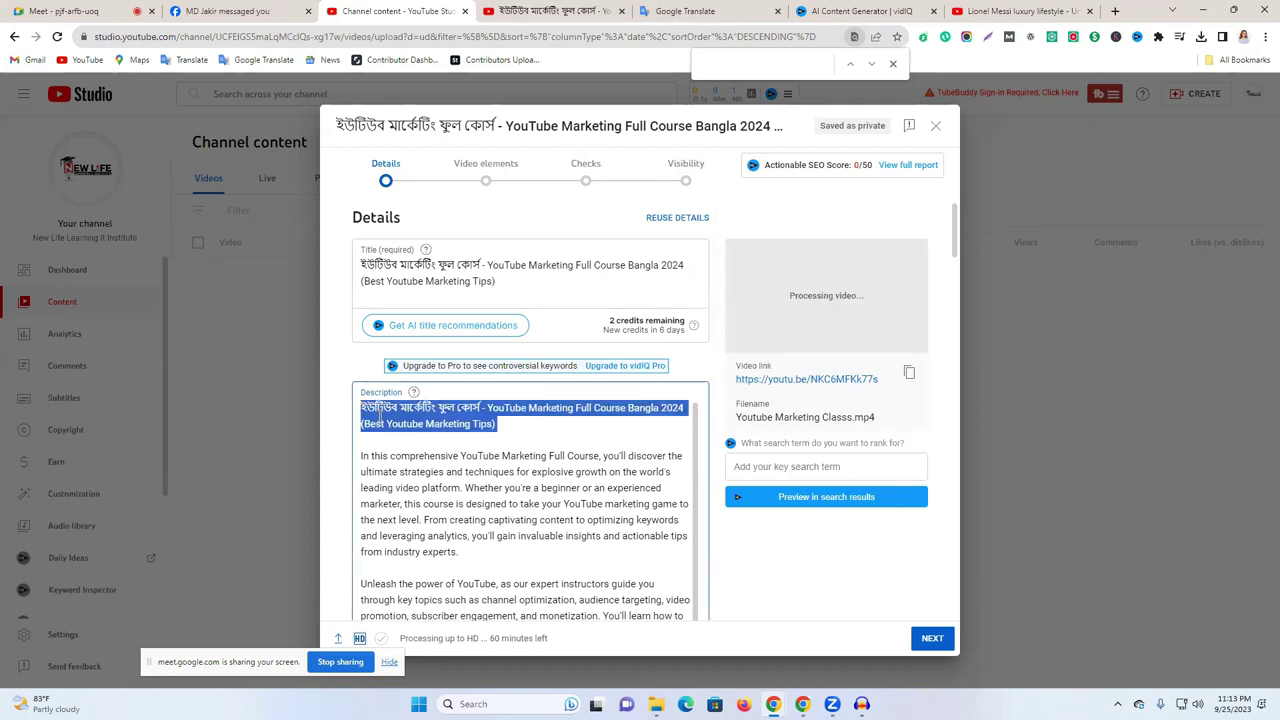
scroll(542, 445, down, 2)
scroll(457, 448, down, 5)
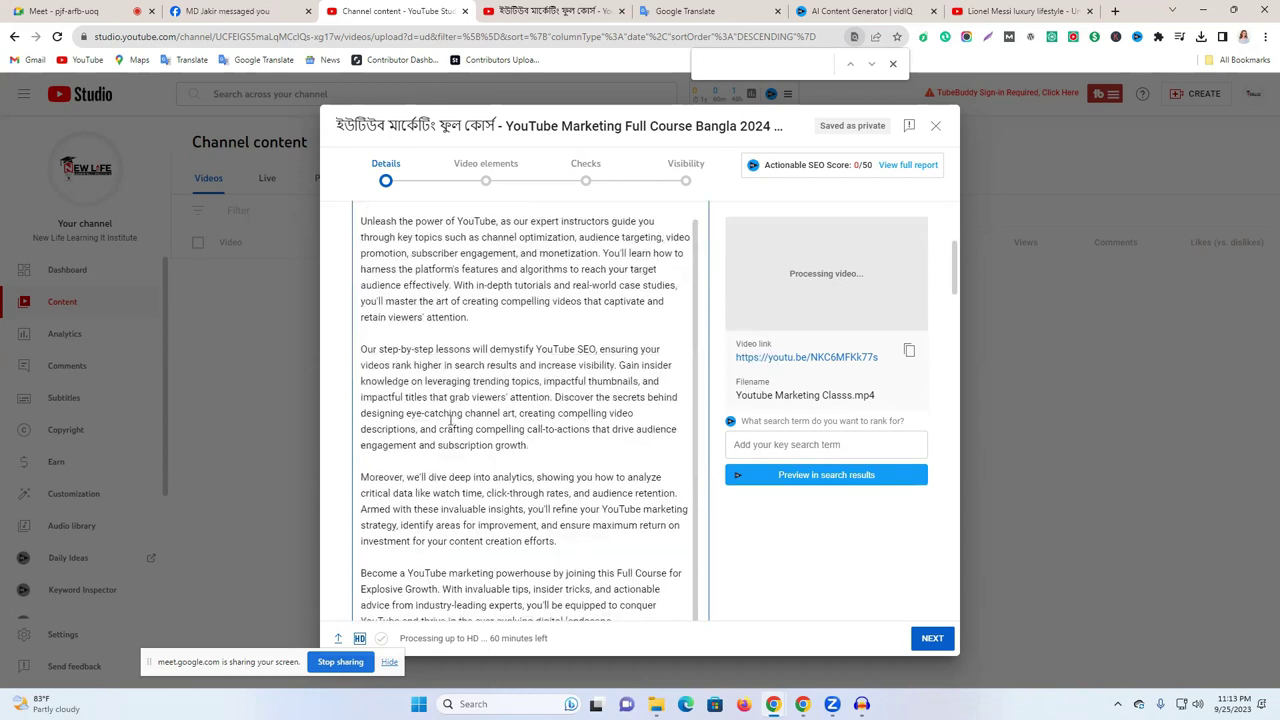
scroll(457, 322, down, 5)
scroll(567, 270, up, 3)
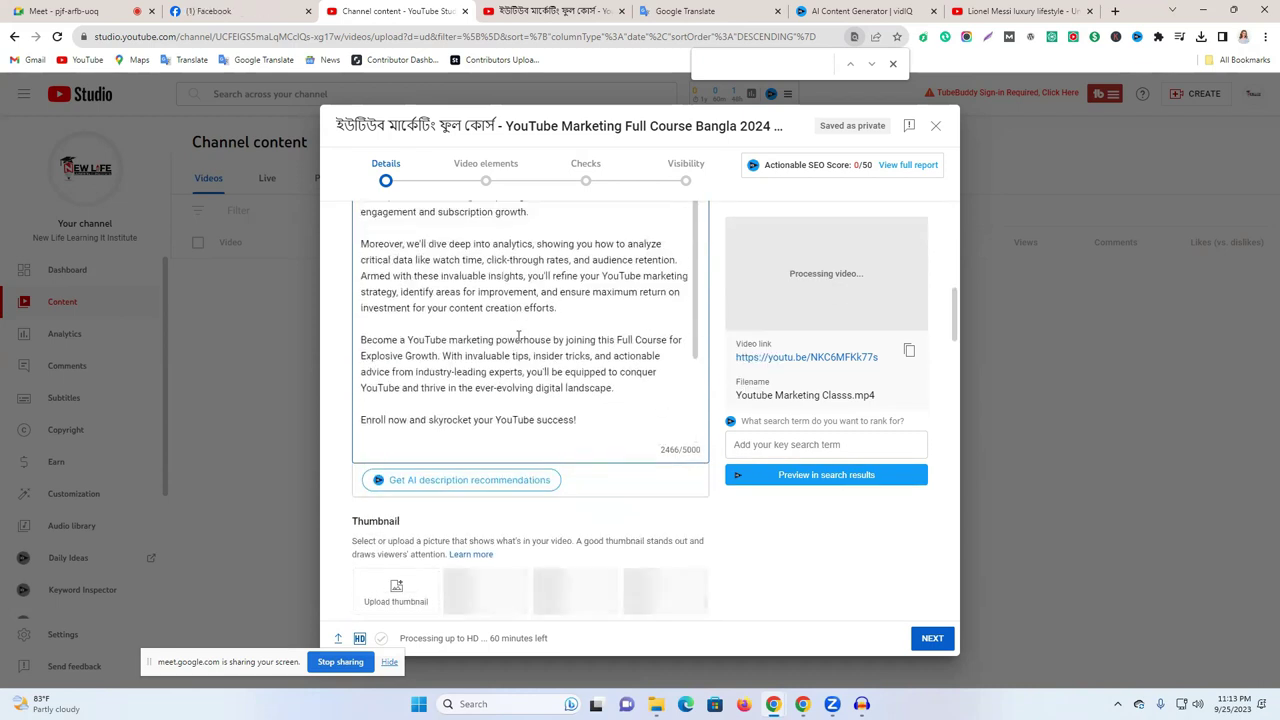
drag(534, 244, 582, 252)
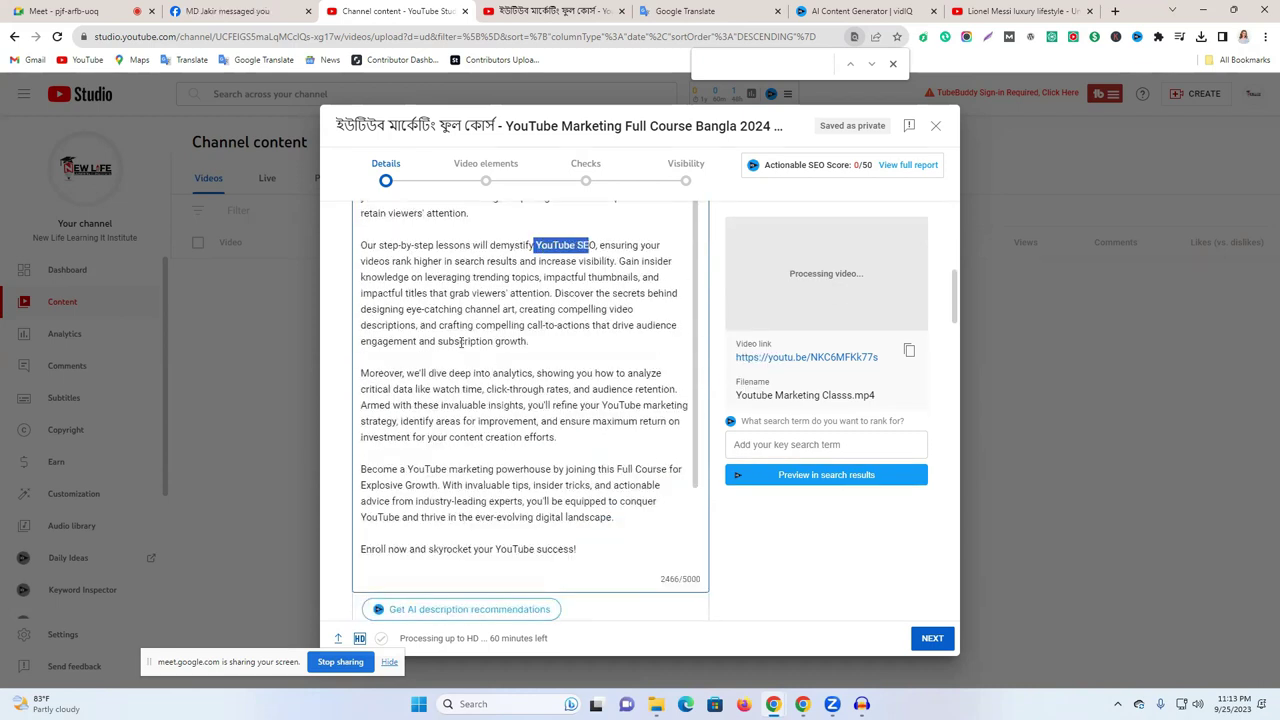
scroll(460, 343, down, 2)
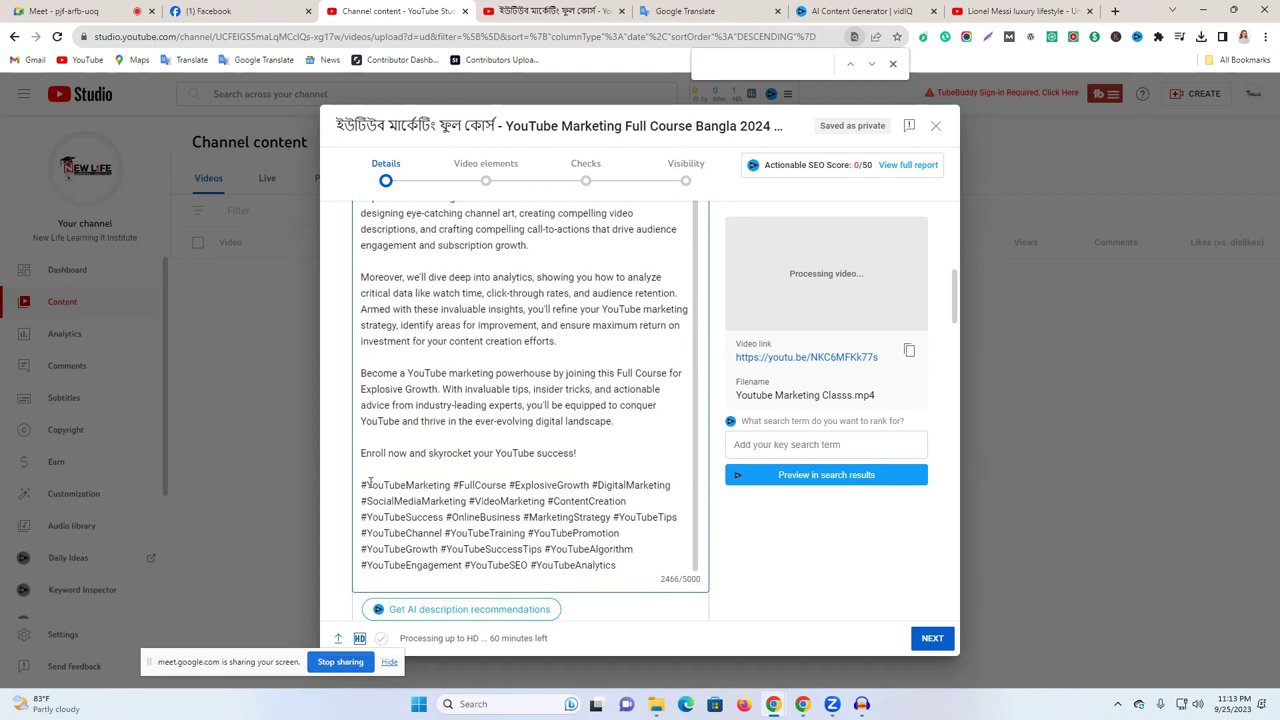
drag(362, 484, 641, 562)
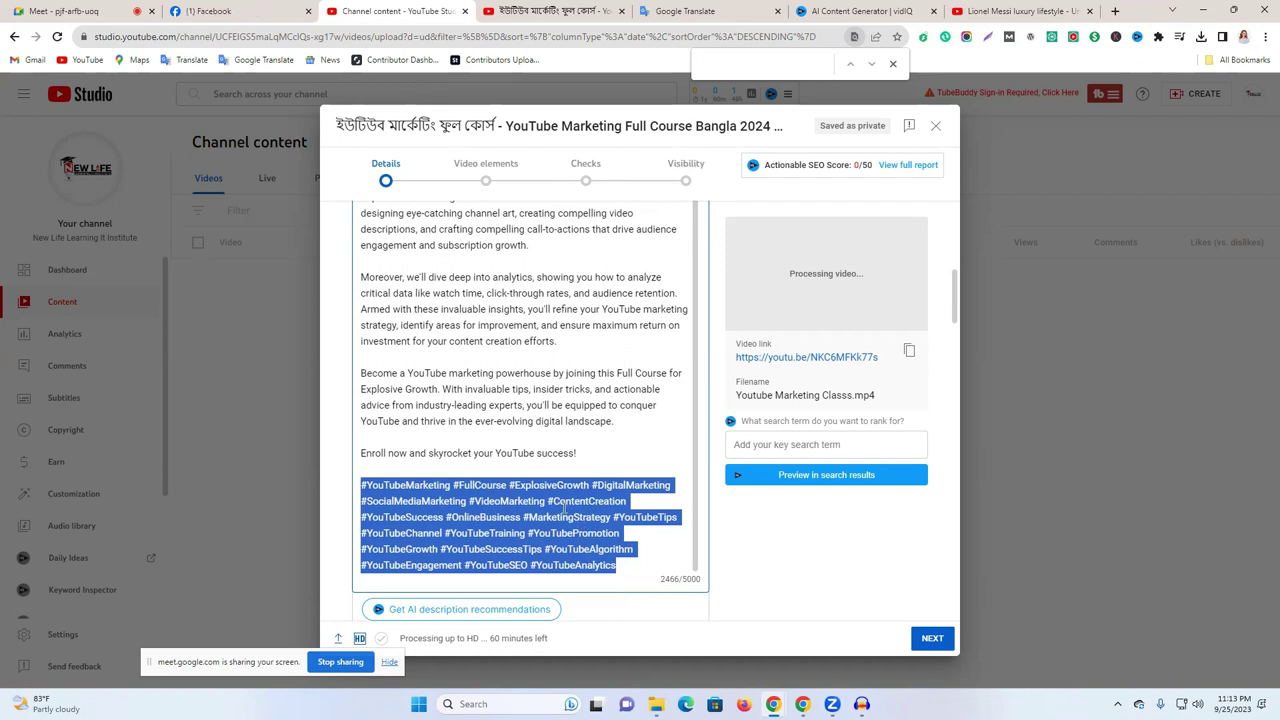
scroll(564, 509, down, 2)
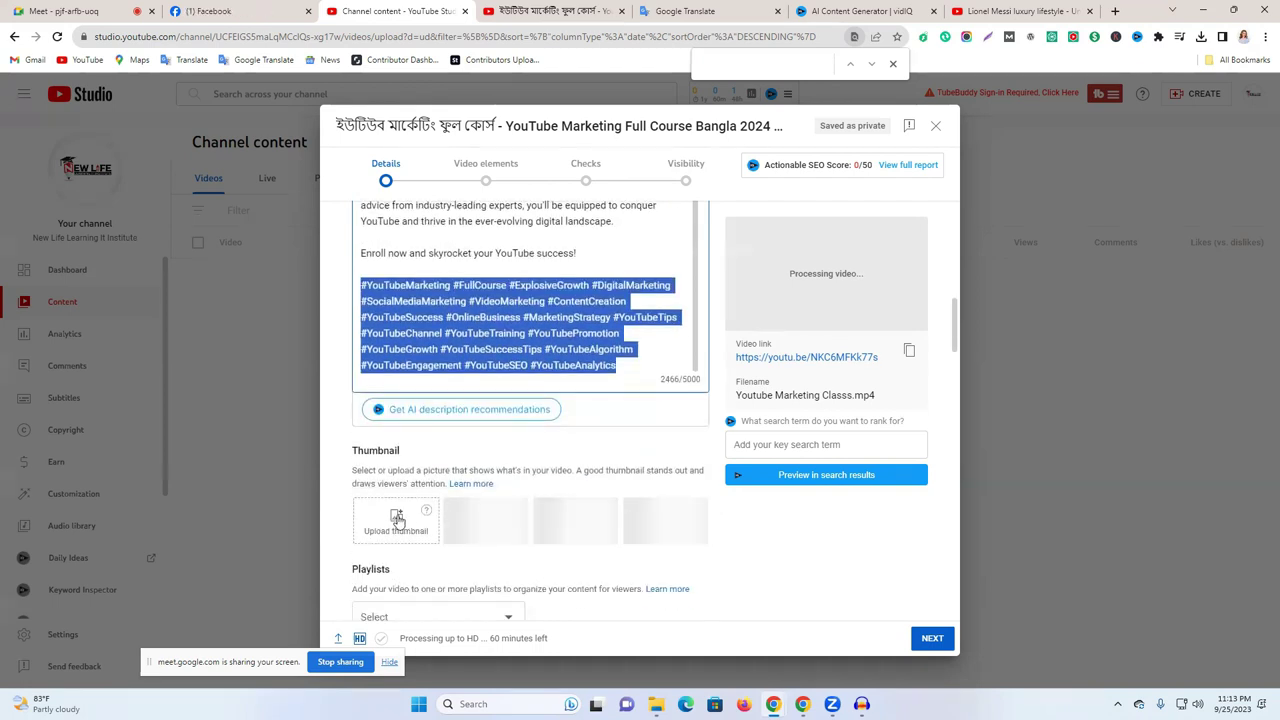
- Upload the আর্টিকেল (8) image from Downloads as the custom thumbnail
click(396, 522)
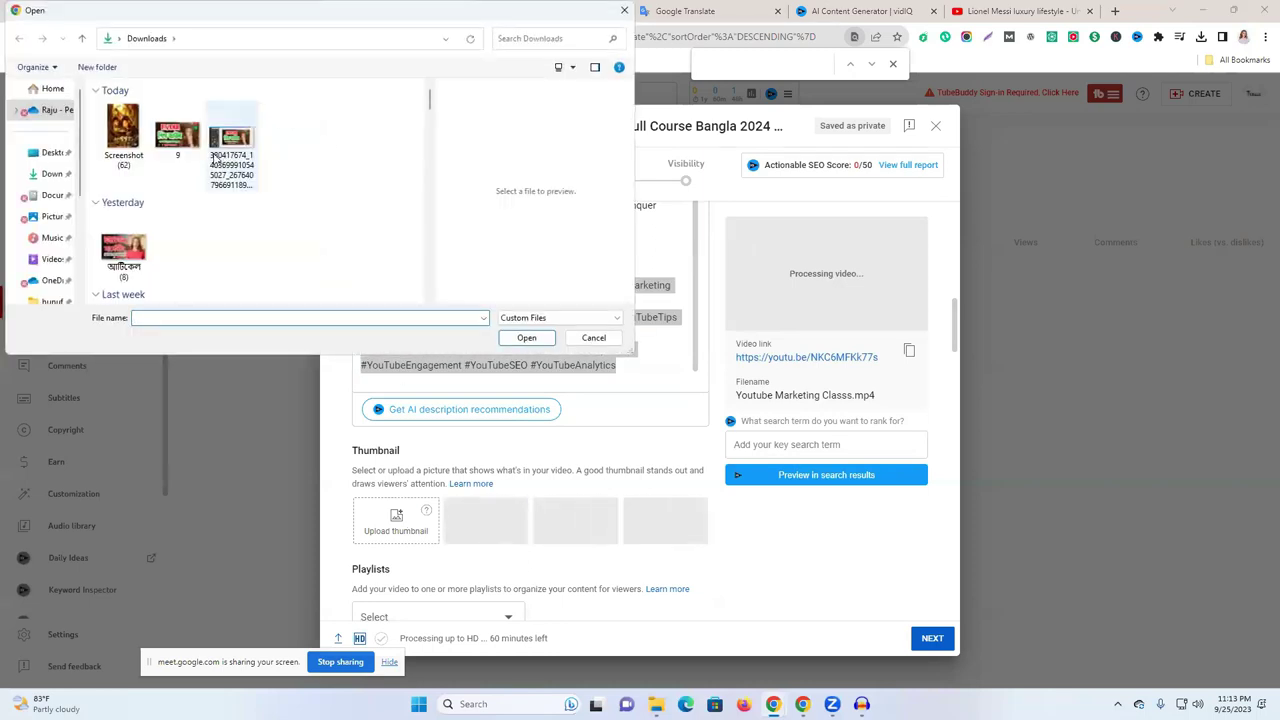
click(123, 252)
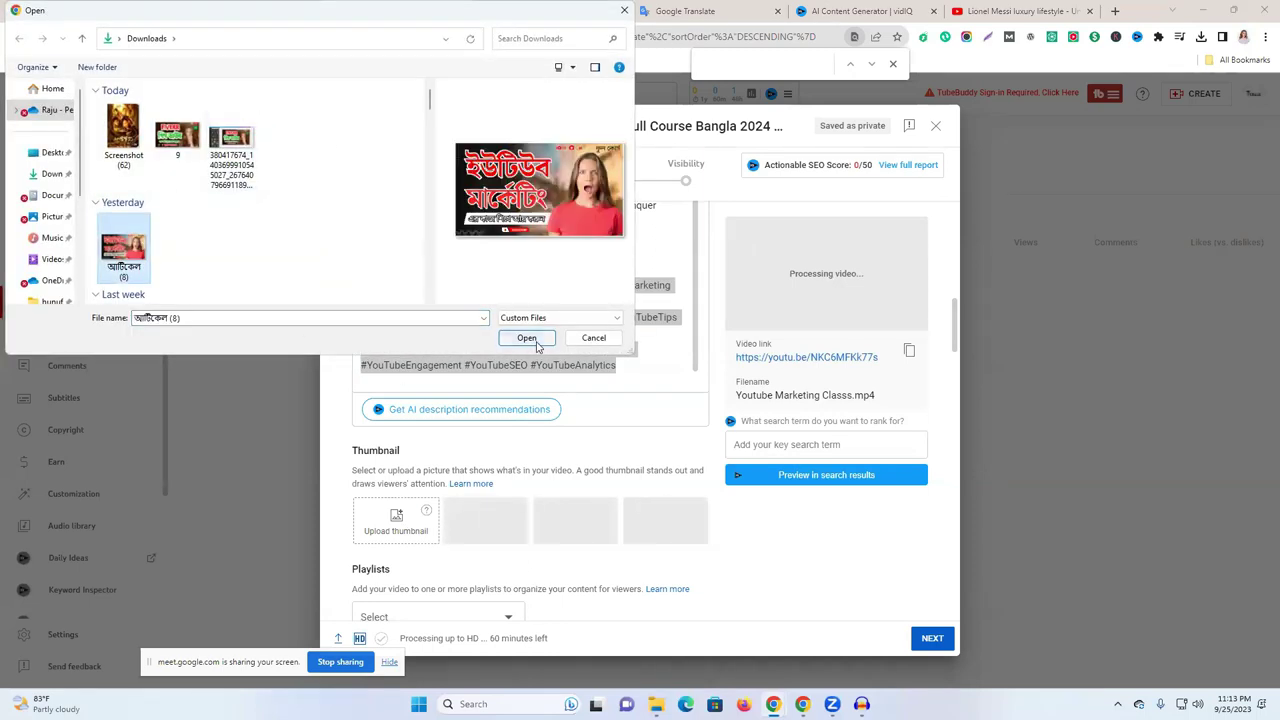
click(526, 338)
- Set the audience to 'No, it's not made for kids' and begin adding tags
scroll(545, 452, down, 3)
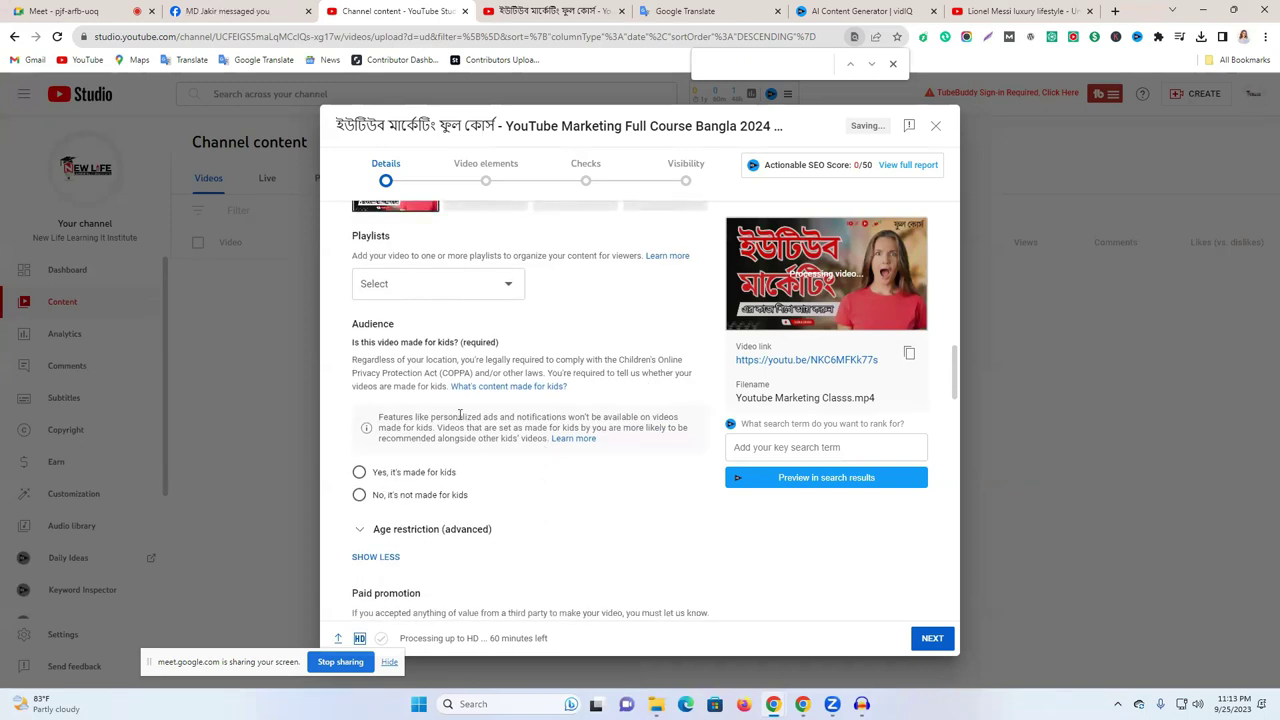
click(392, 496)
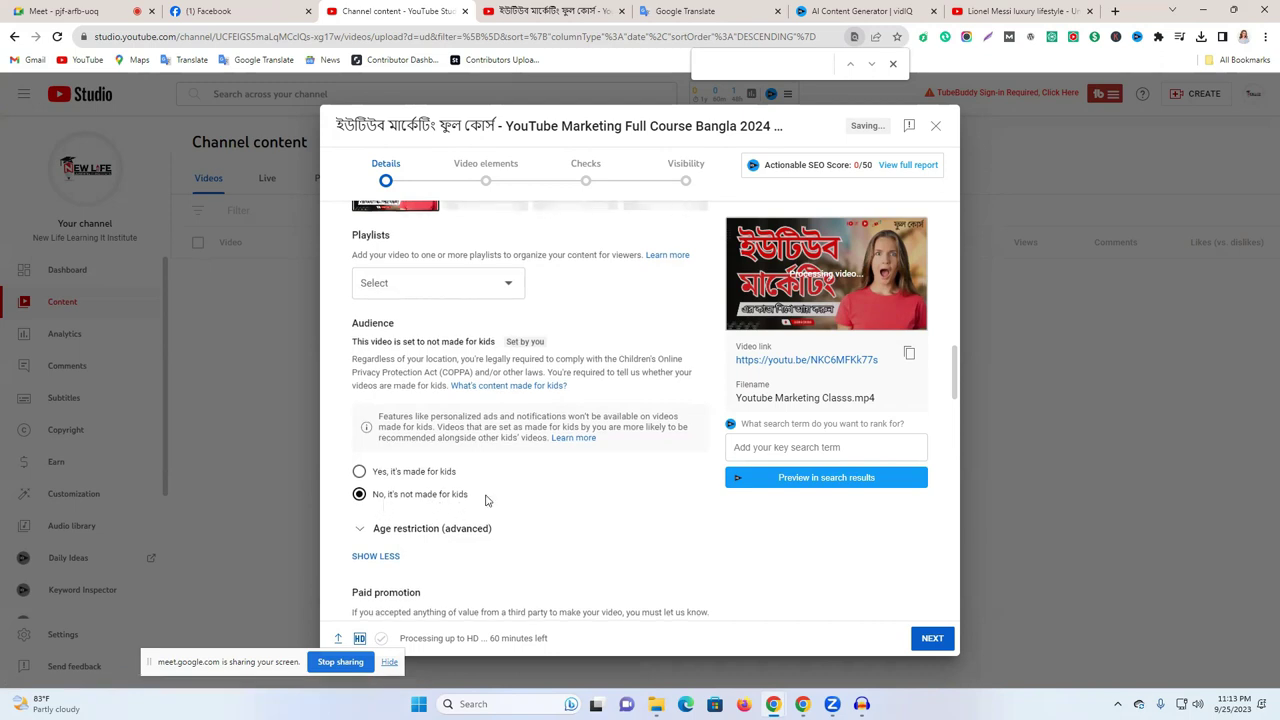
scroll(376, 393, down, 2)
scroll(404, 421, down, 4)
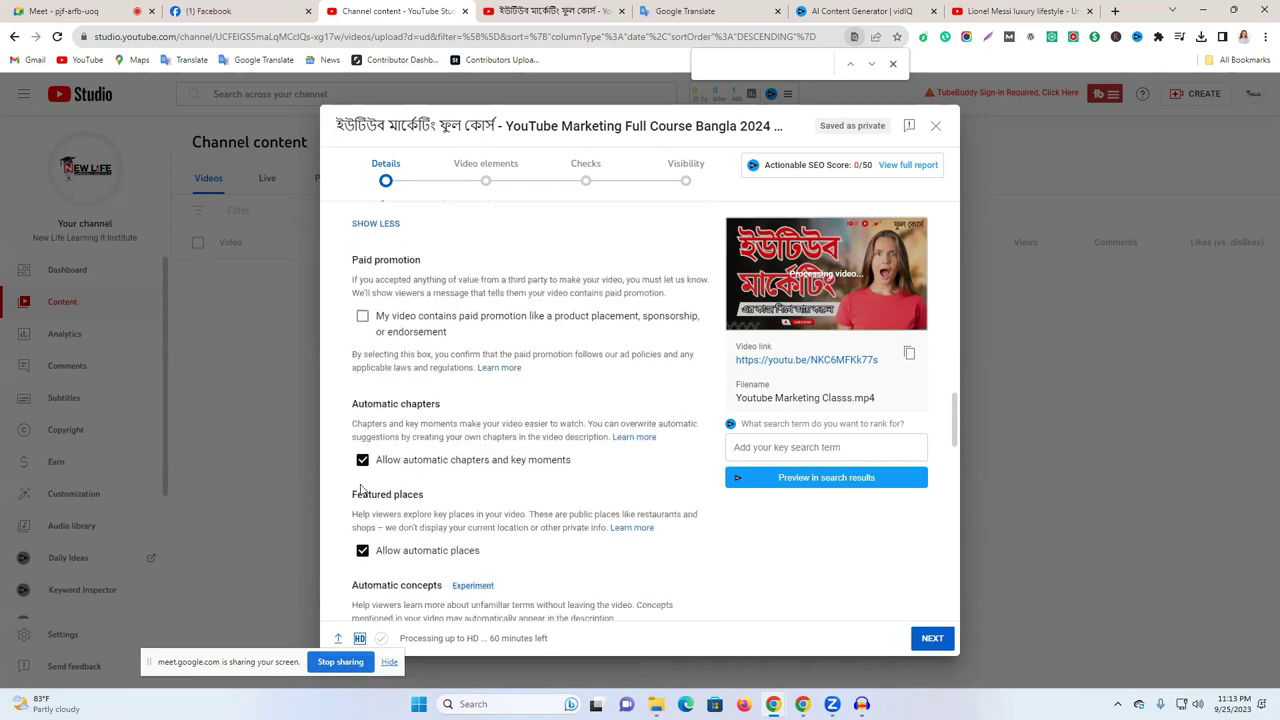
click(381, 474)
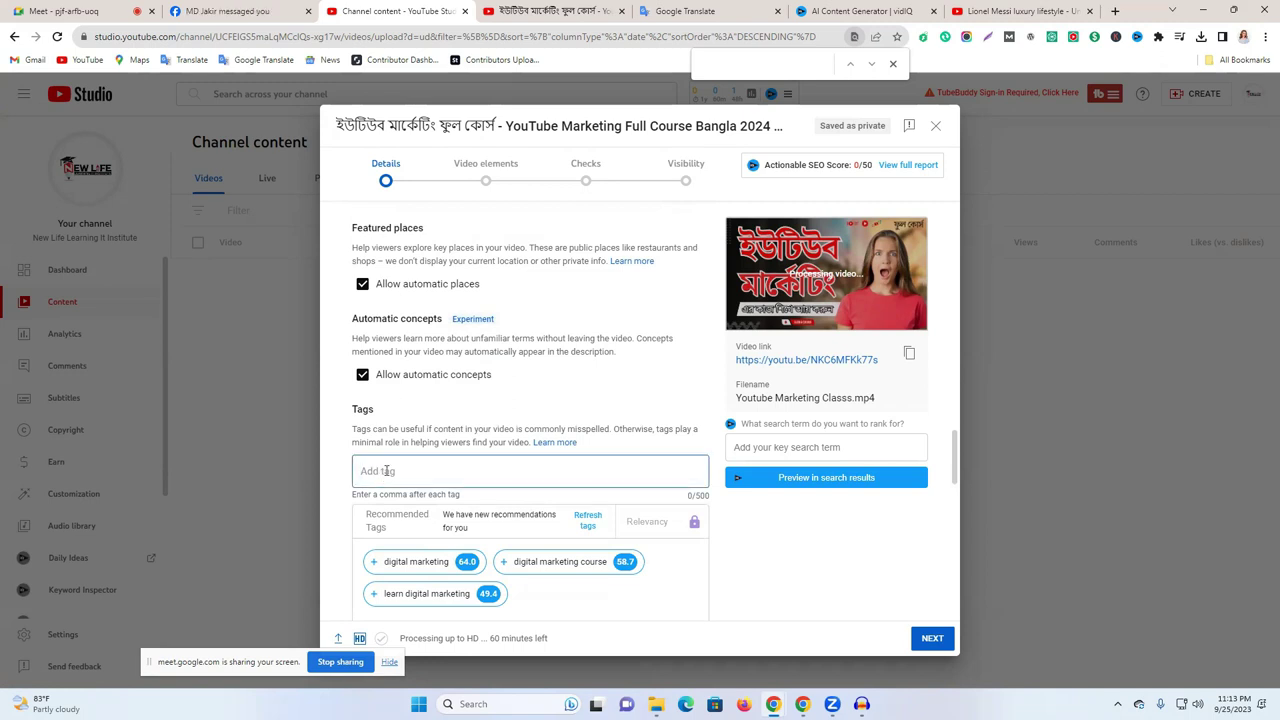
click(560, 11)
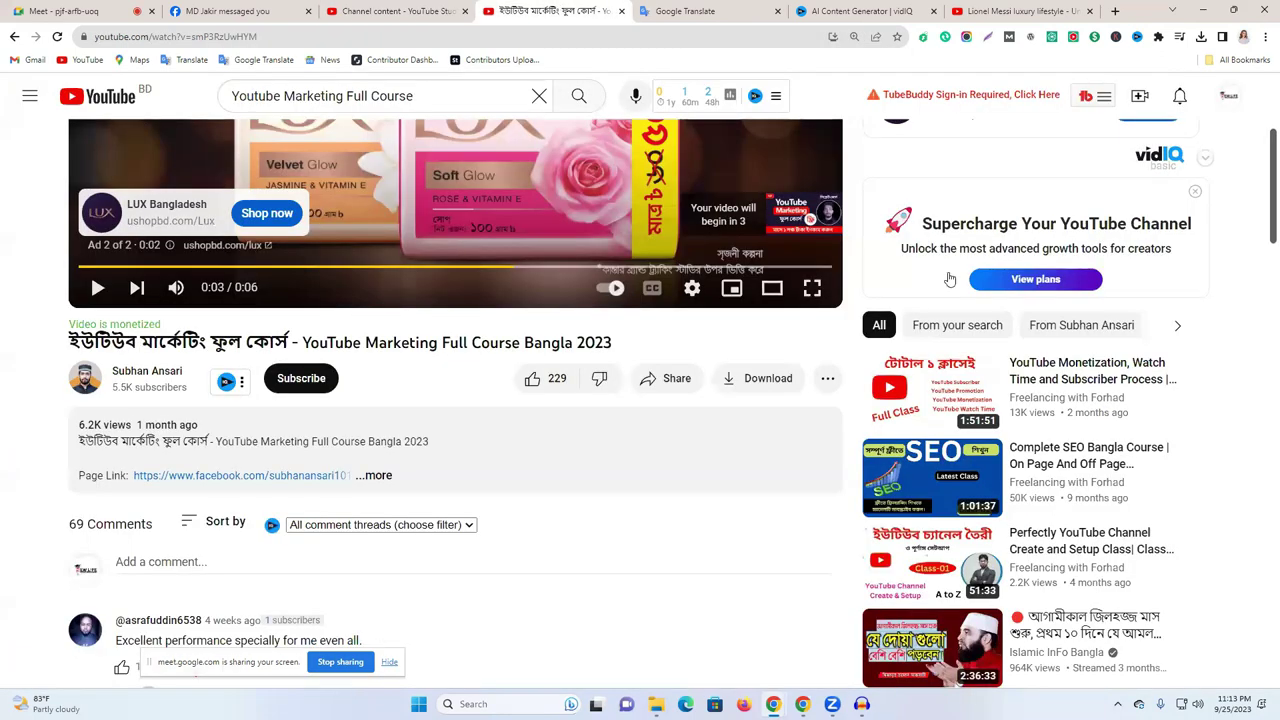
- Scroll to the vidIQ panel's video tags and select the 'youtube marketing full course' tag to copy
scroll(503, 450, down, 3)
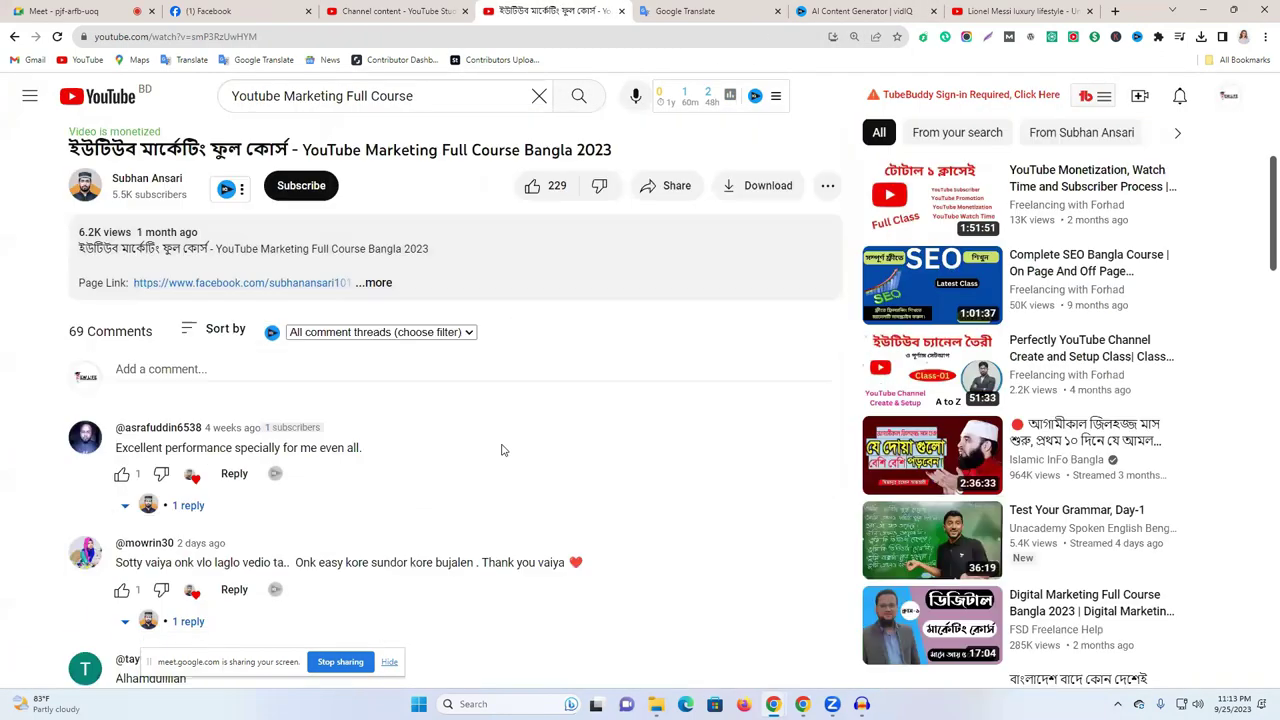
scroll(503, 450, down, 12)
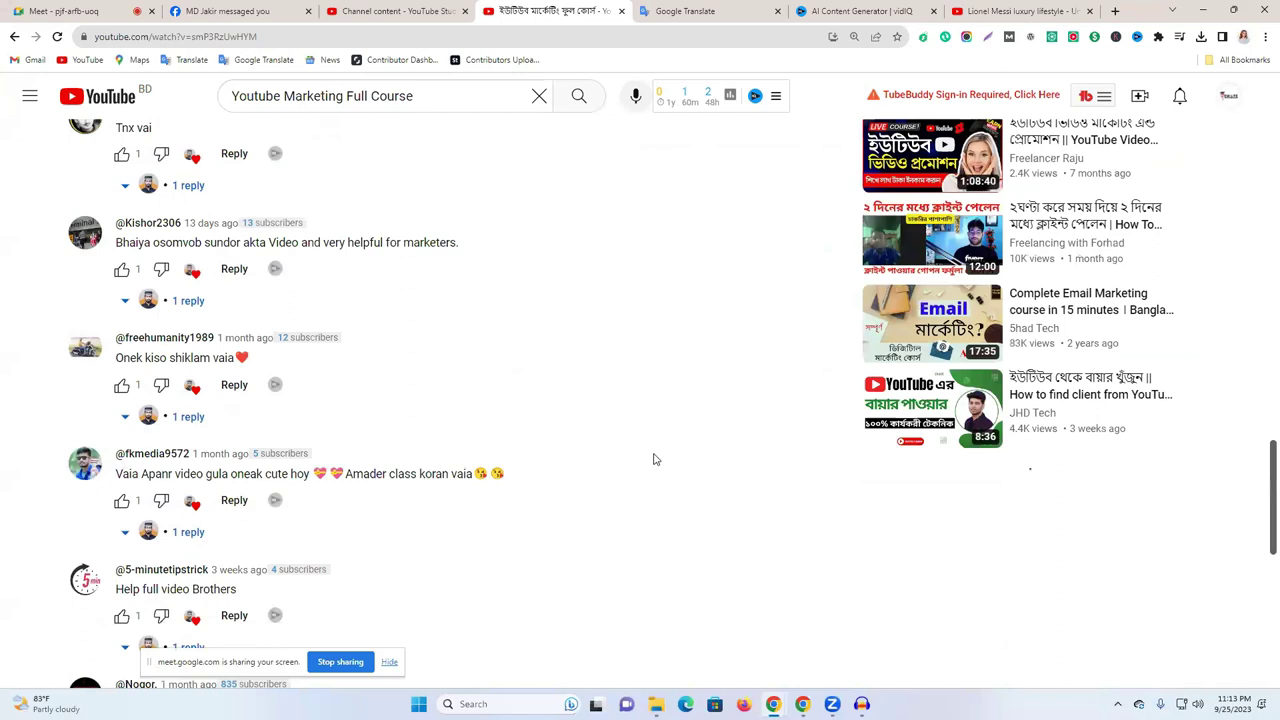
scroll(655, 459, up, 10)
scroll(766, 427, up, 15)
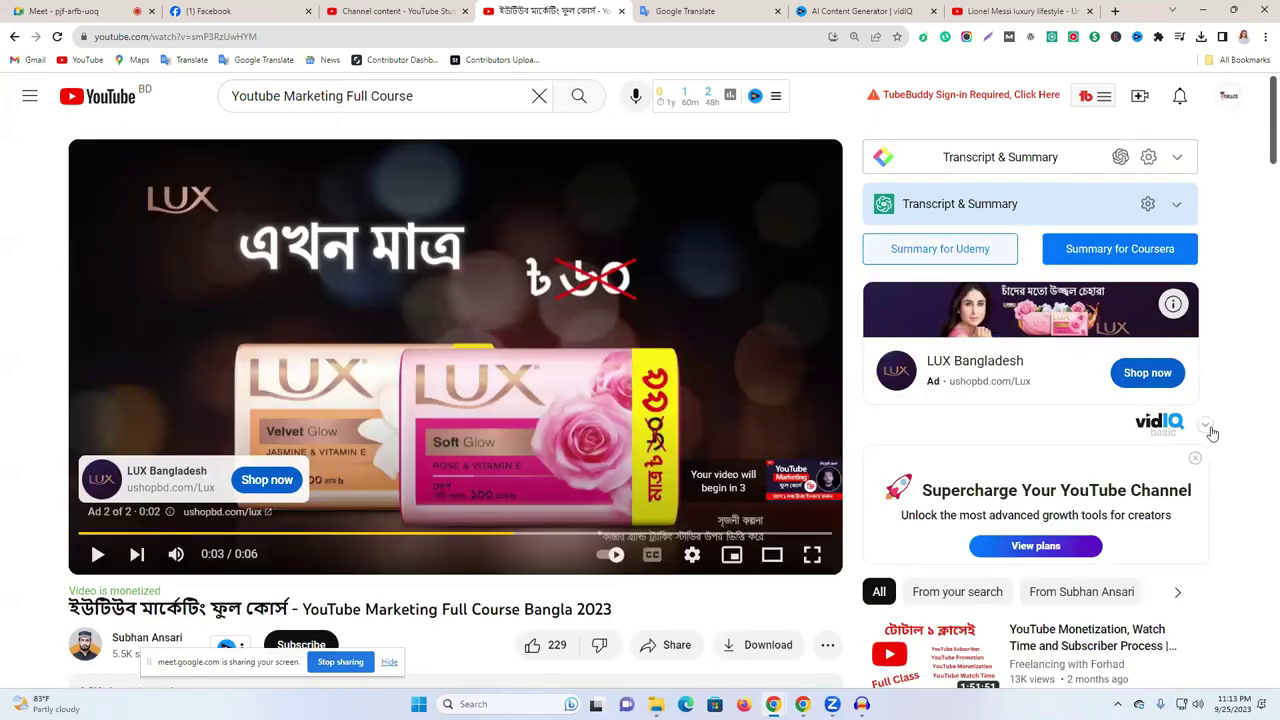
scroll(1070, 460, down, 3)
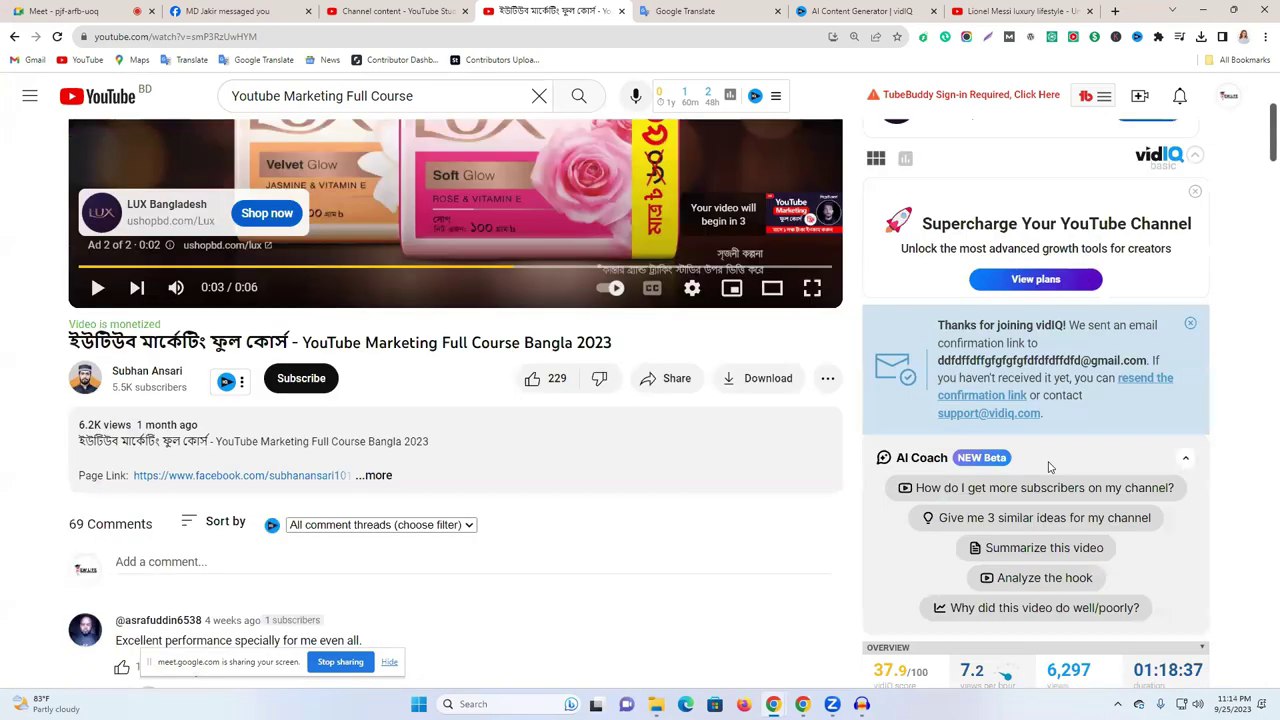
scroll(1048, 467, down, 20)
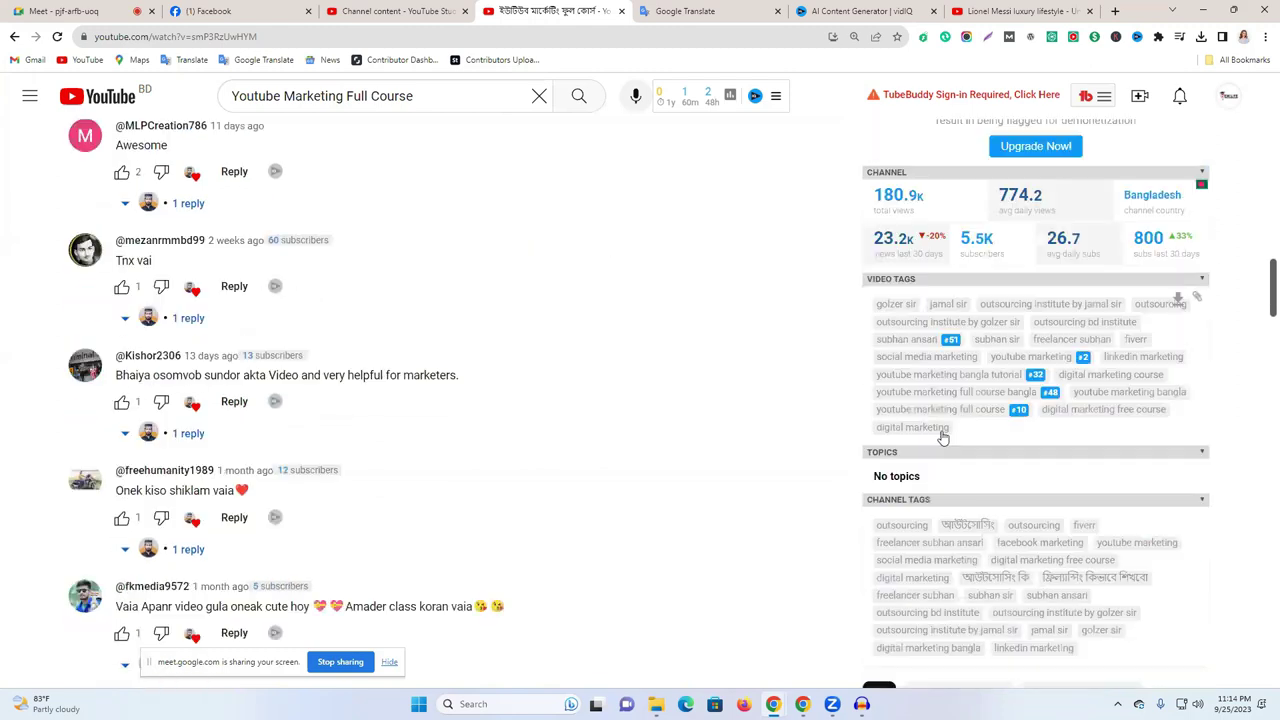
drag(877, 412, 1005, 421)
key(ctrl+c)
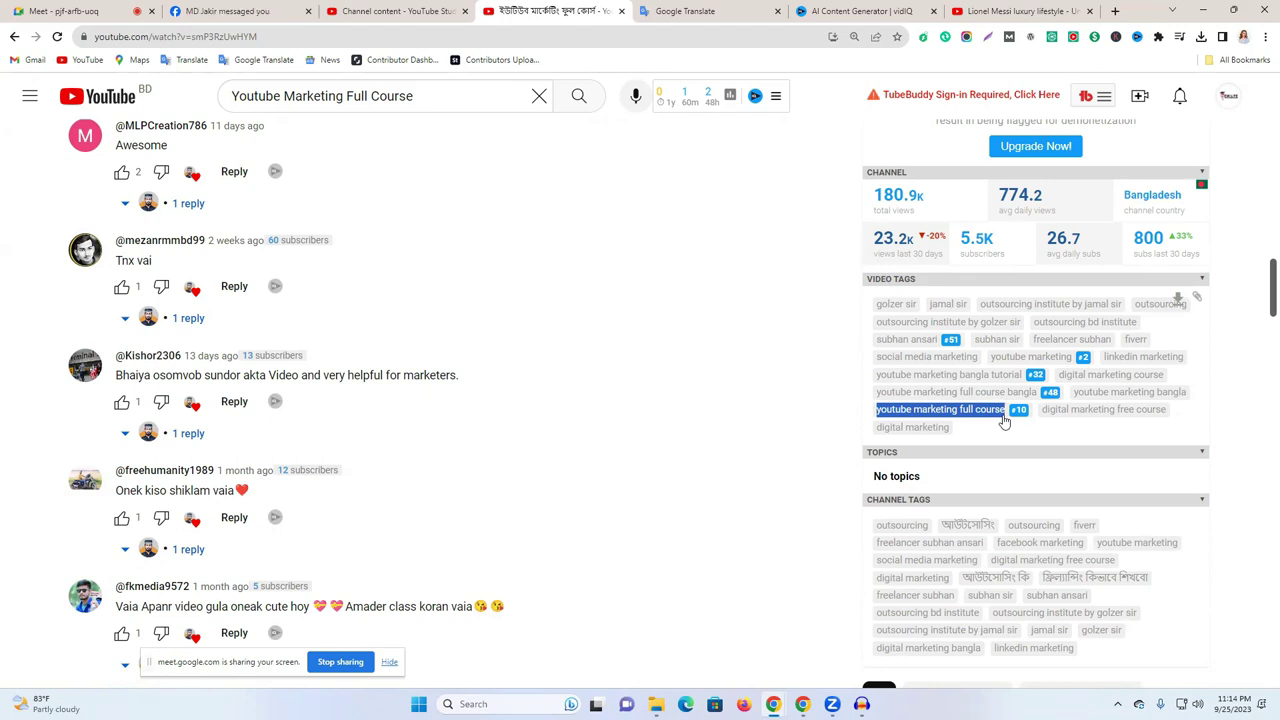
- Add 'youtube marketing full course' and the Bangla title phrase as tags
click(400, 11)
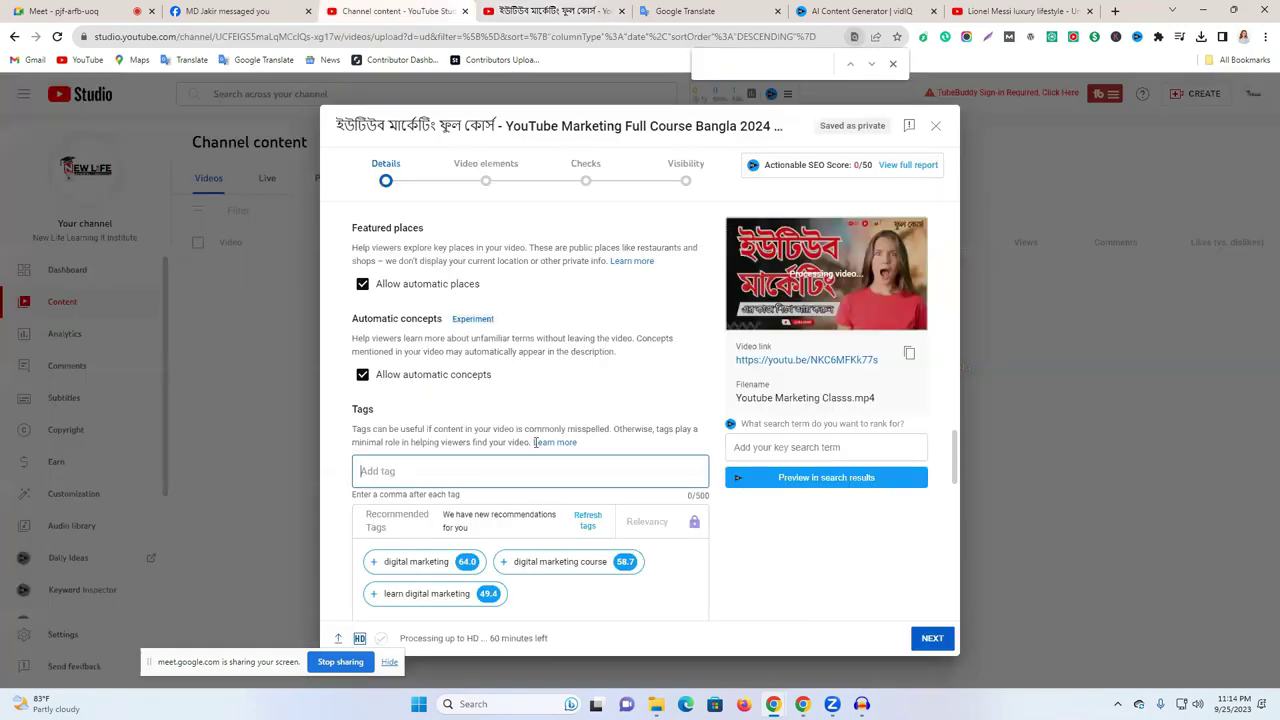
key(ctrl+v)
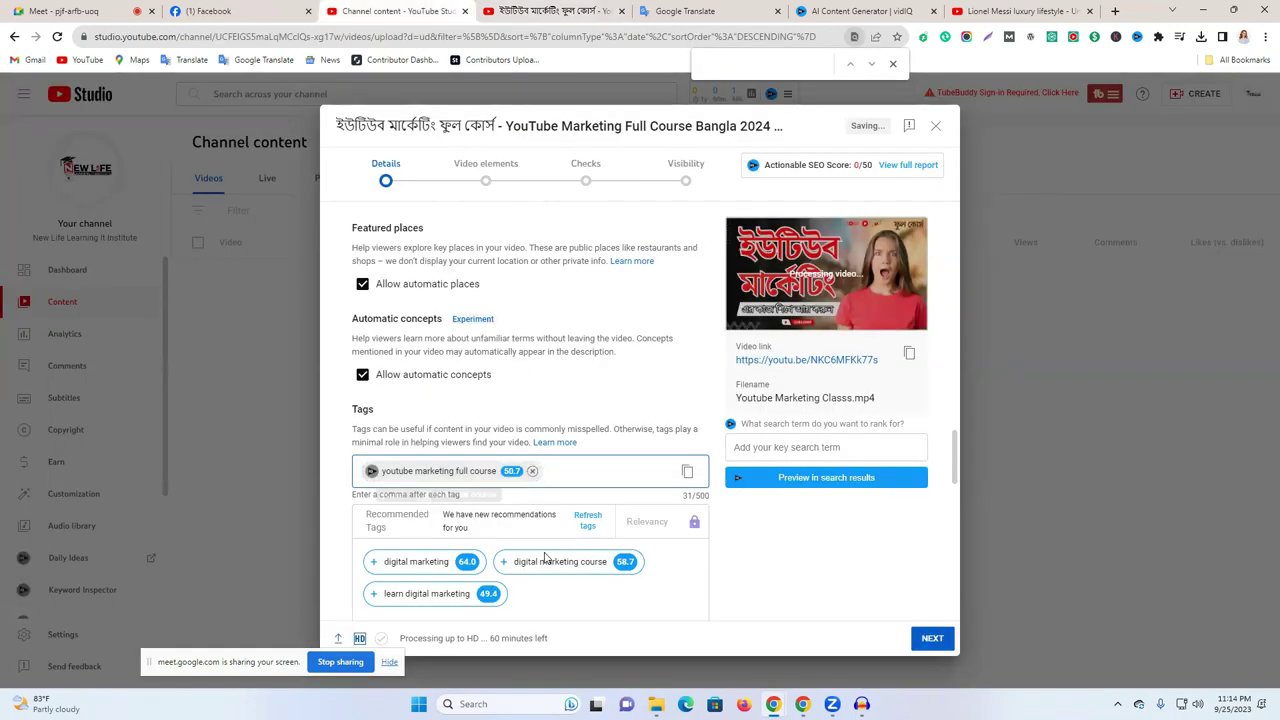
drag(338, 126, 494, 126)
key(ctrl+c)
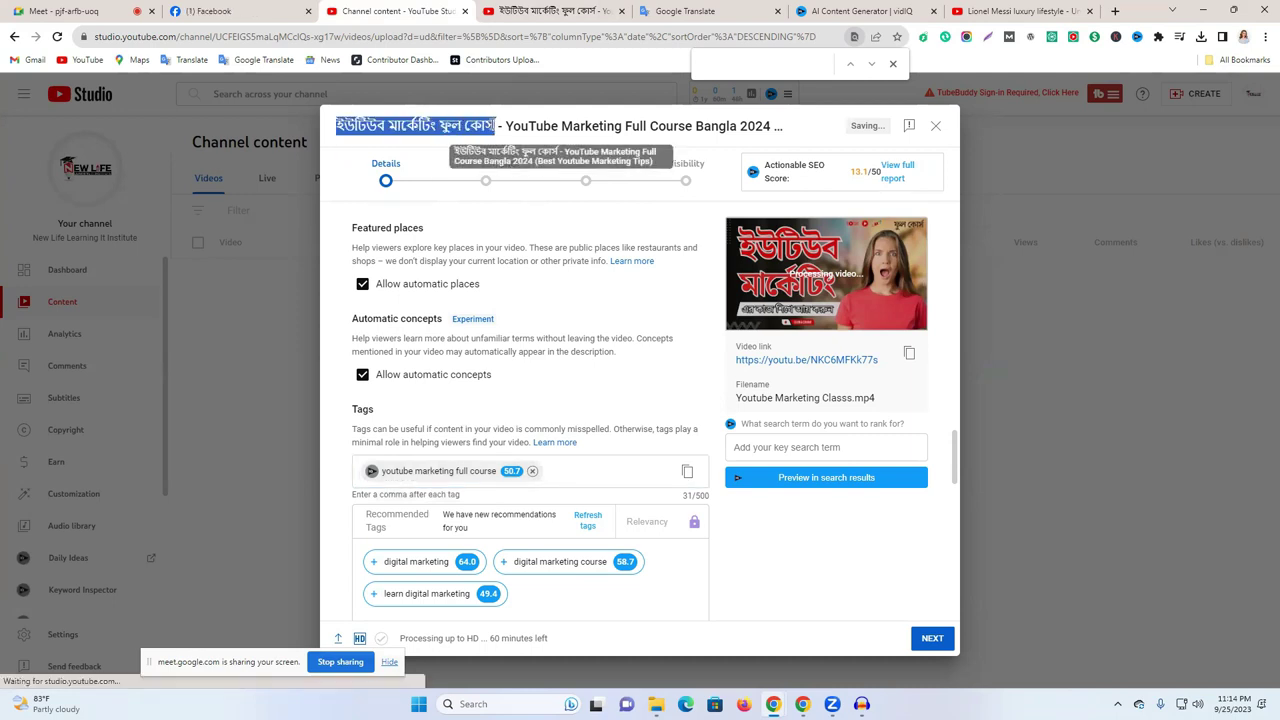
click(575, 470)
key(ctrl+v)
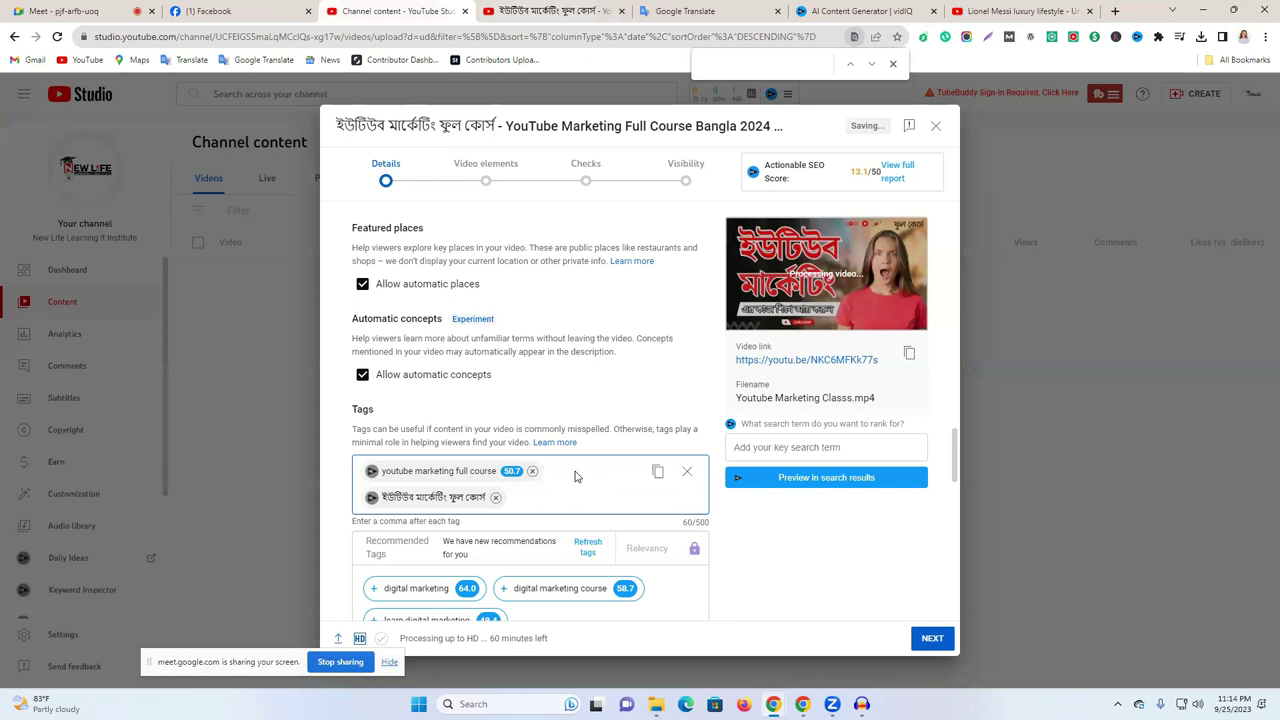
- Copy 'YouTube Marketing Full Course Bangla 2024' from the title and add it as a tag
scroll(575, 420, up, 10)
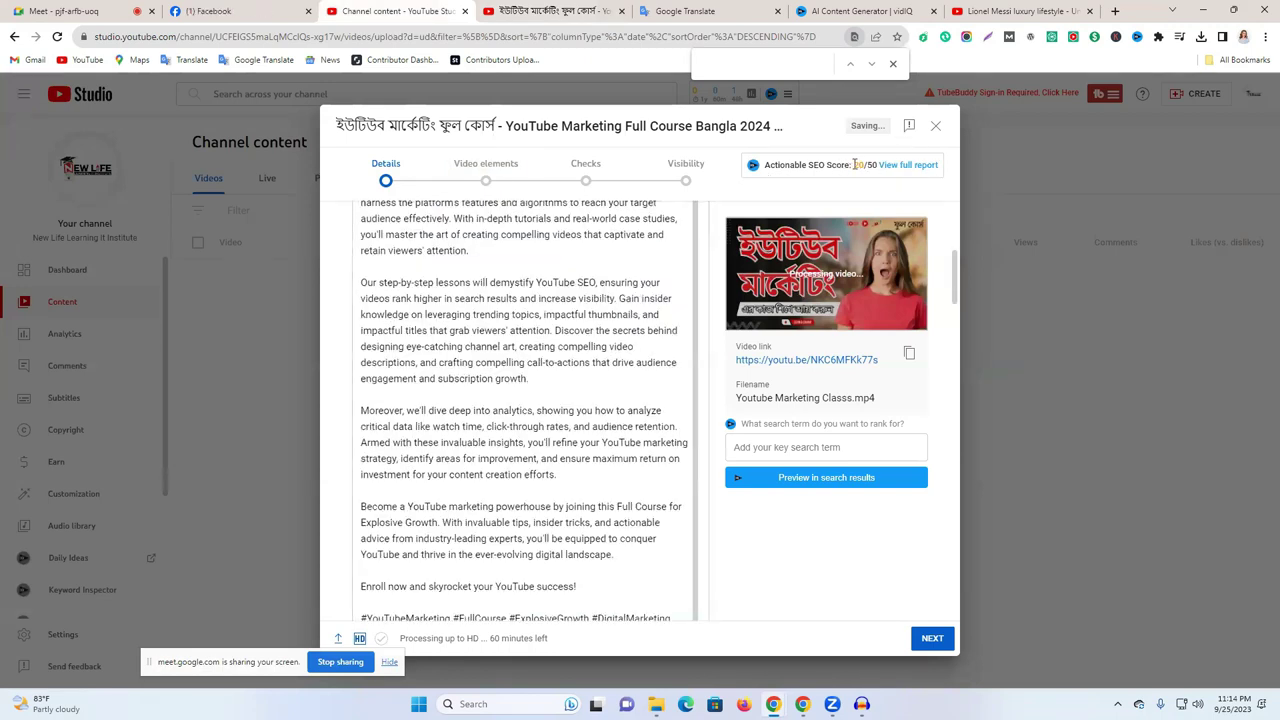
scroll(499, 300, up, 5)
drag(488, 265, 686, 263)
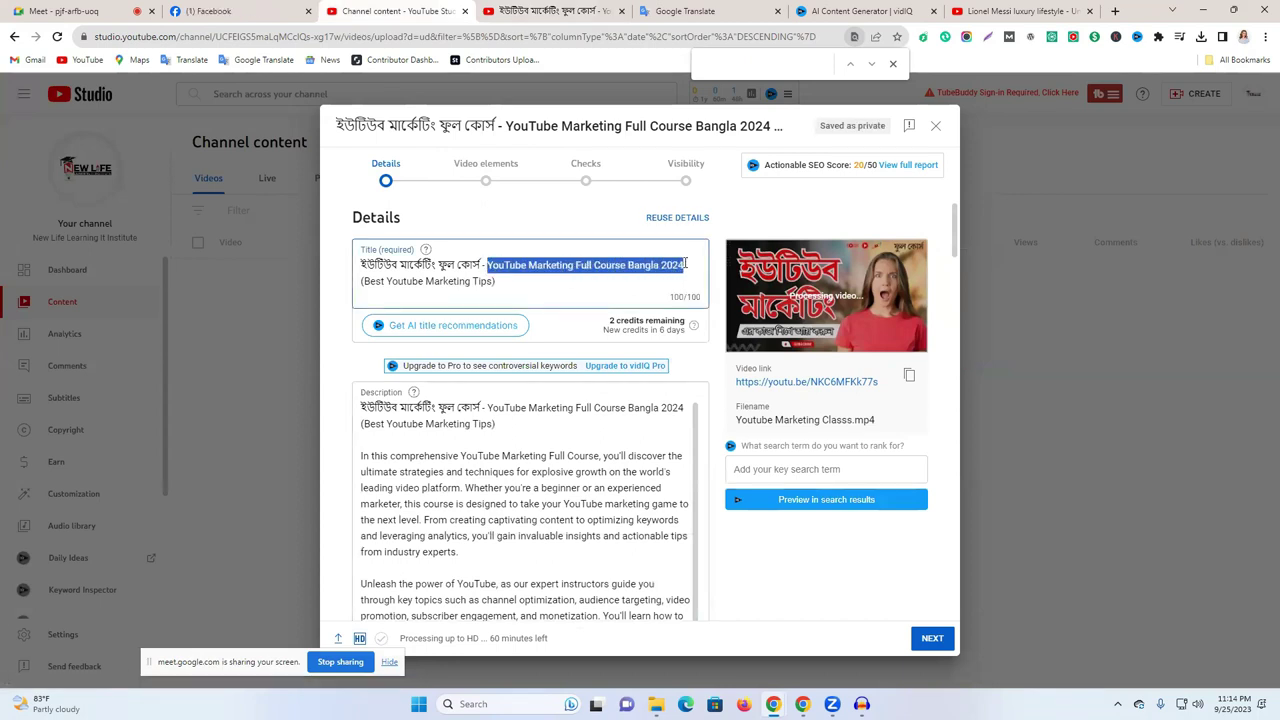
scroll(640, 390, down, 20)
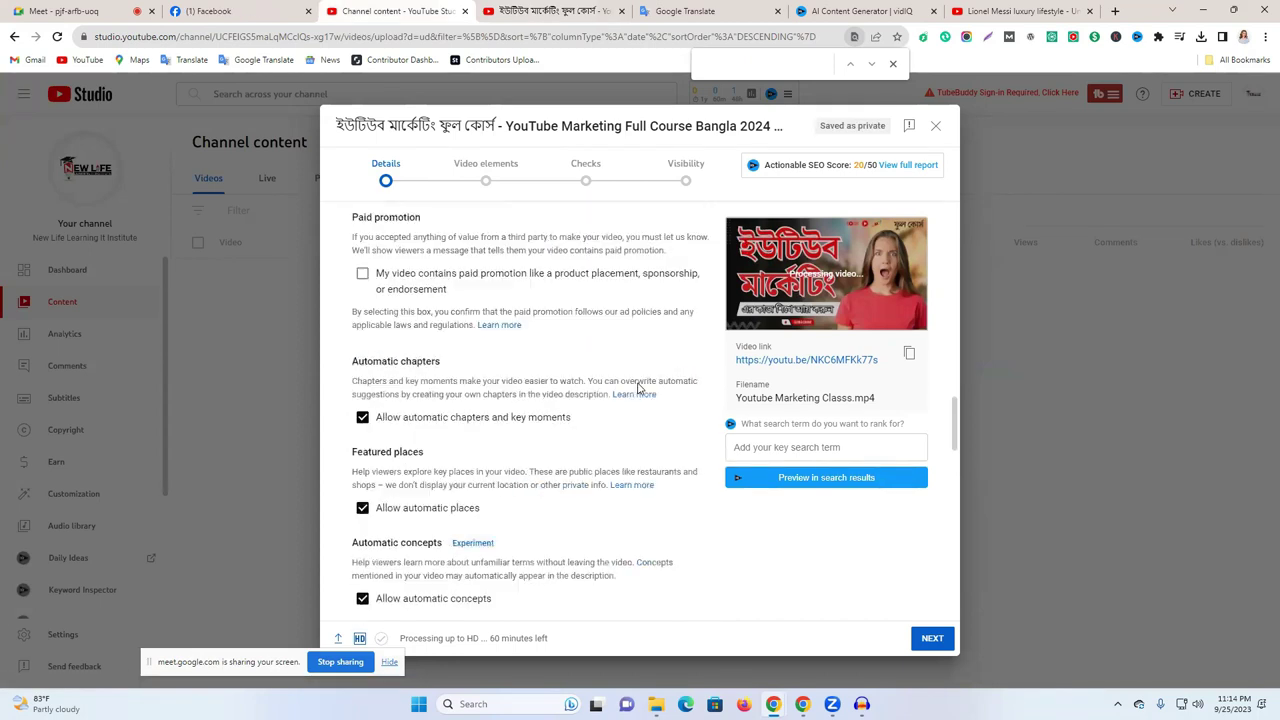
scroll(637, 388, down, 2)
scroll(635, 389, up, 5)
click(529, 299)
text(YouTube Marketing Full Course Bangla 2024)
- Copy 'Best Youtube Marketing Tips' from the title and add it as a tag
scroll(529, 305, up, 10)
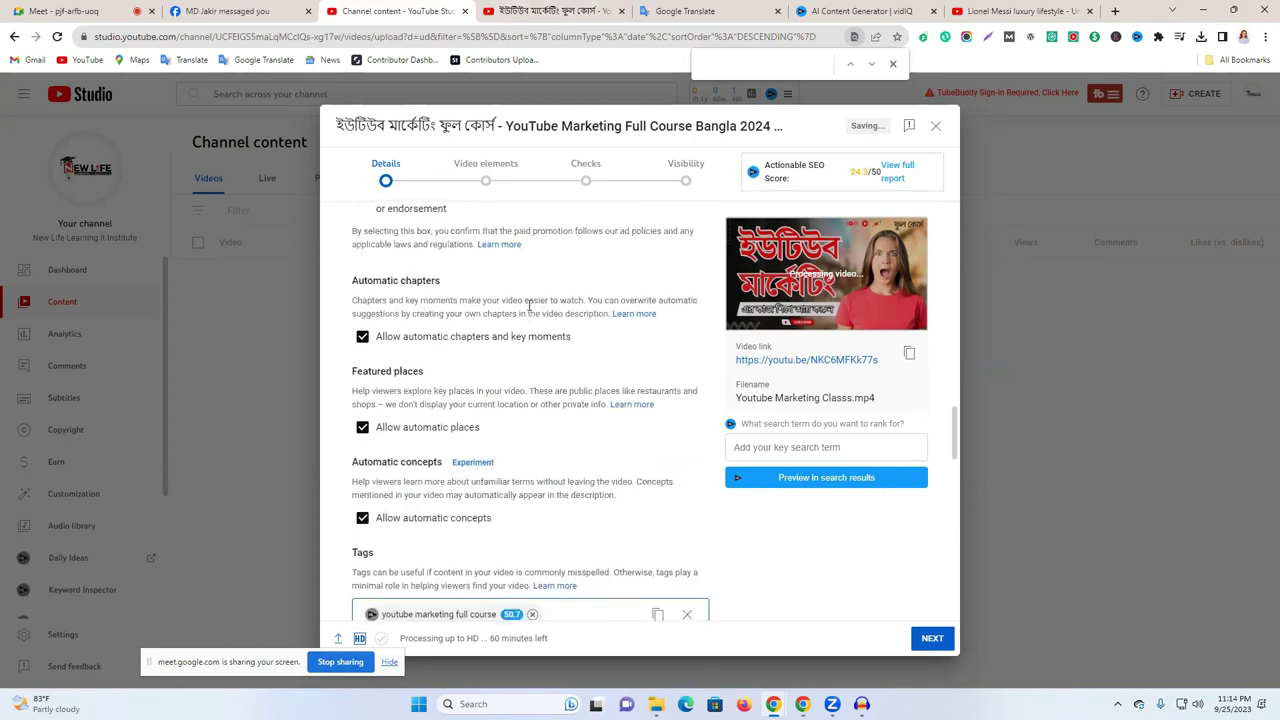
scroll(529, 307, up, 10)
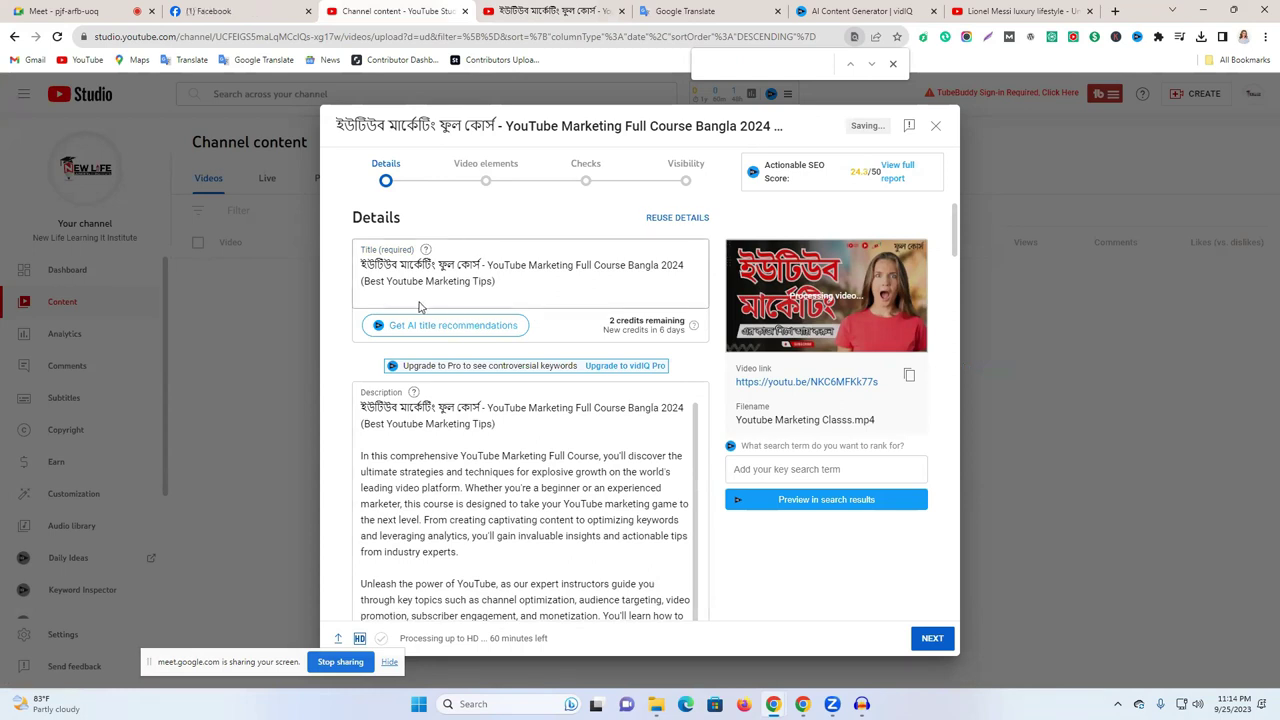
drag(452, 283, 493, 282)
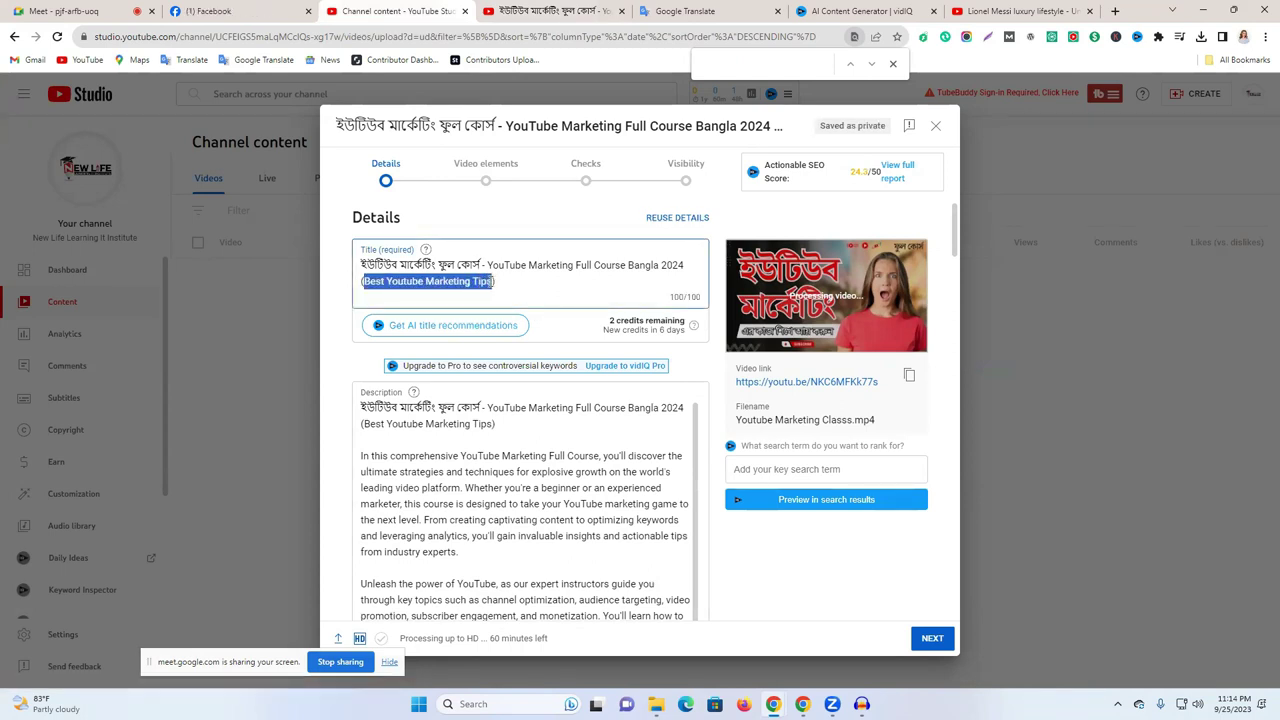
scroll(502, 302, down, 20)
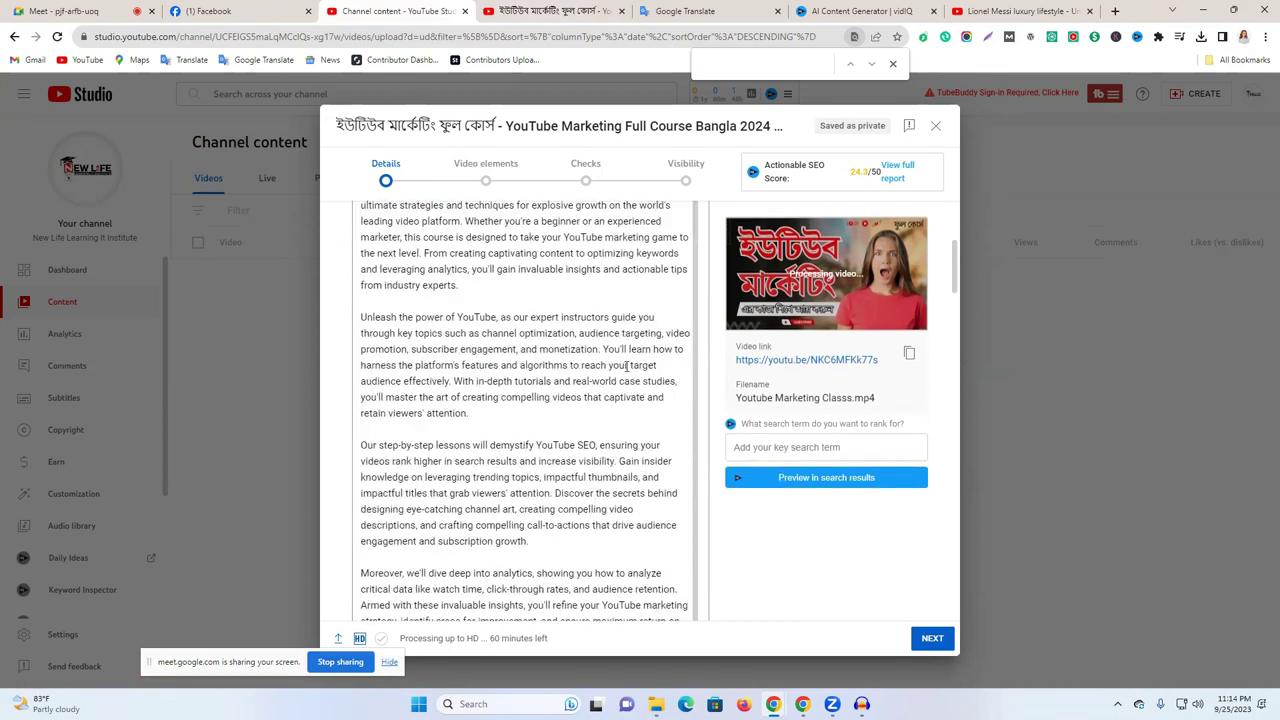
click(511, 425)
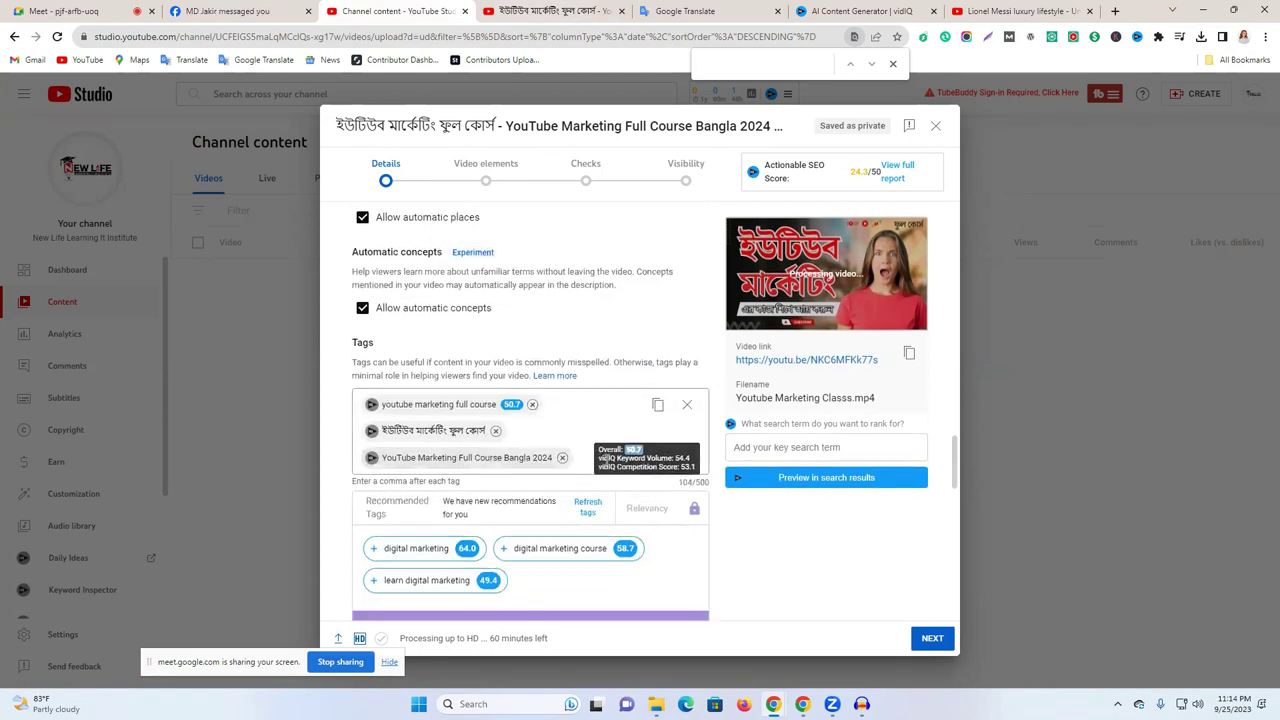
text(Best Youtube Marketing Tips)
key(Return)
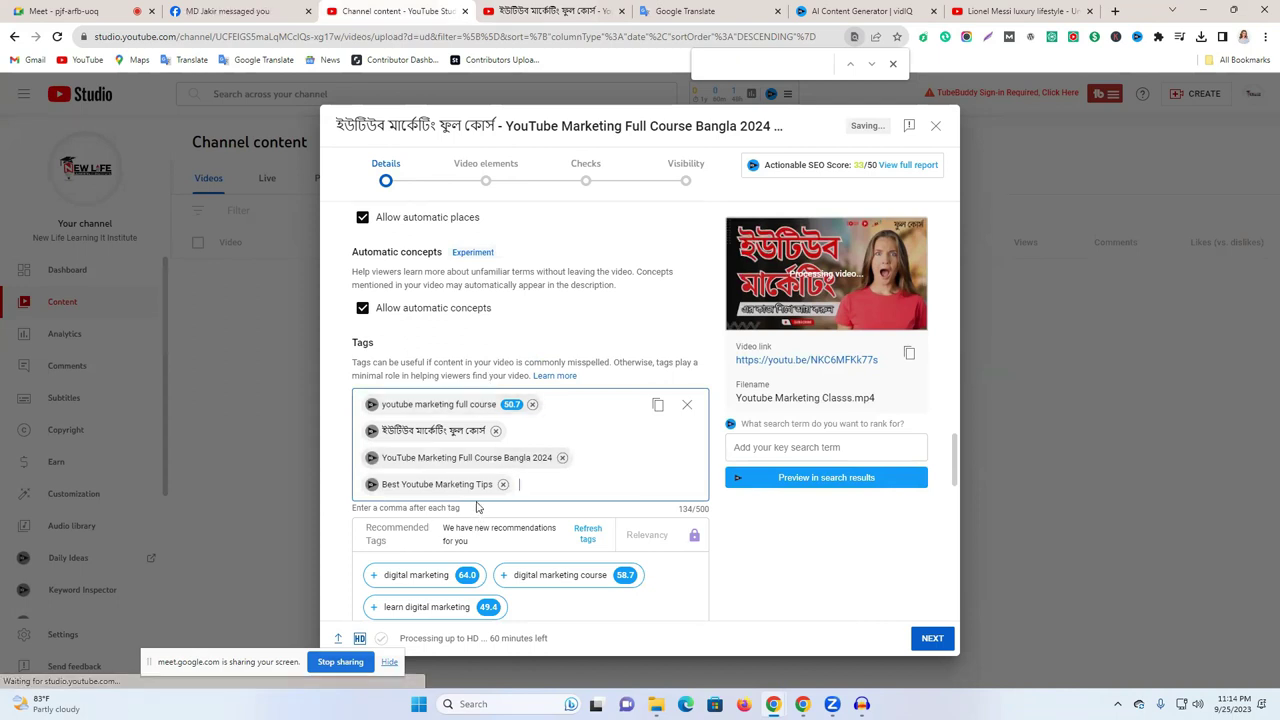
- Reorder the tags and check keyword stats for the digital marketing course tag
drag(478, 484, 551, 460)
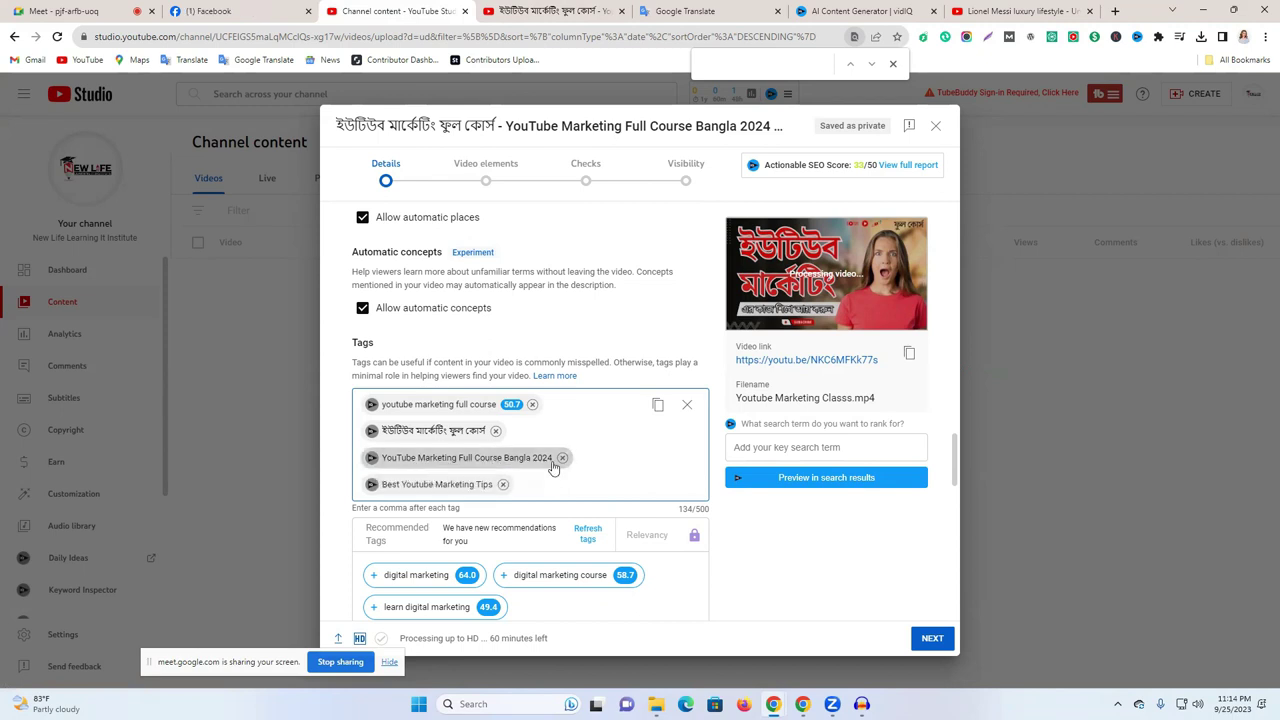
double_click(465, 463)
key(ctrl+c)
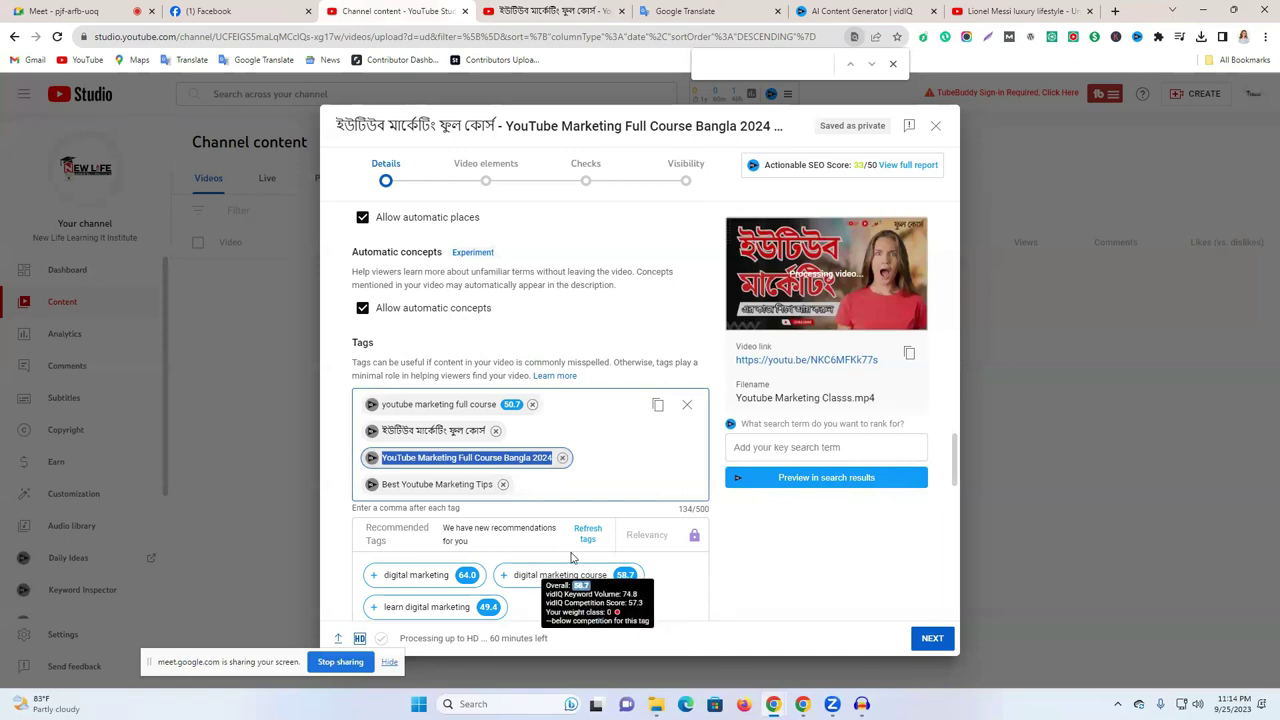
click(571, 568)
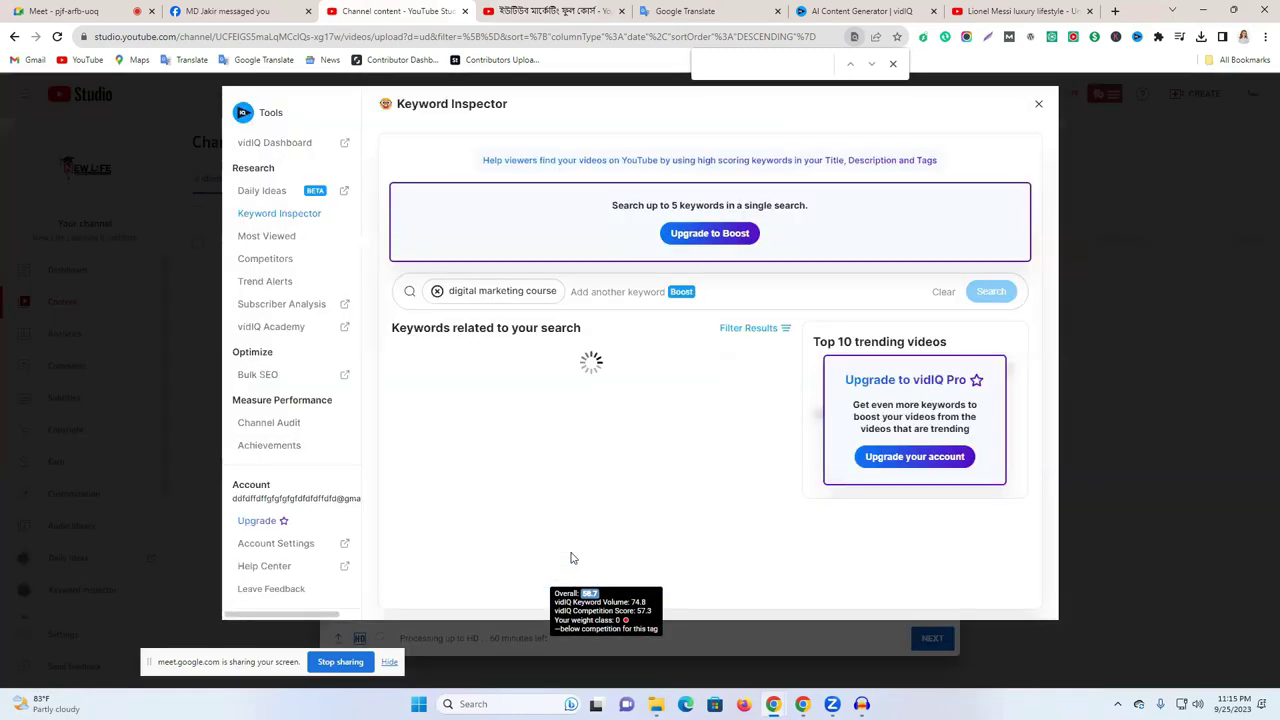
- Add the course-name keyword from vidIQ Keyword Inspector as a tag and remove the duplicate 2024 tag
click(468, 290)
key(ctrl+v)
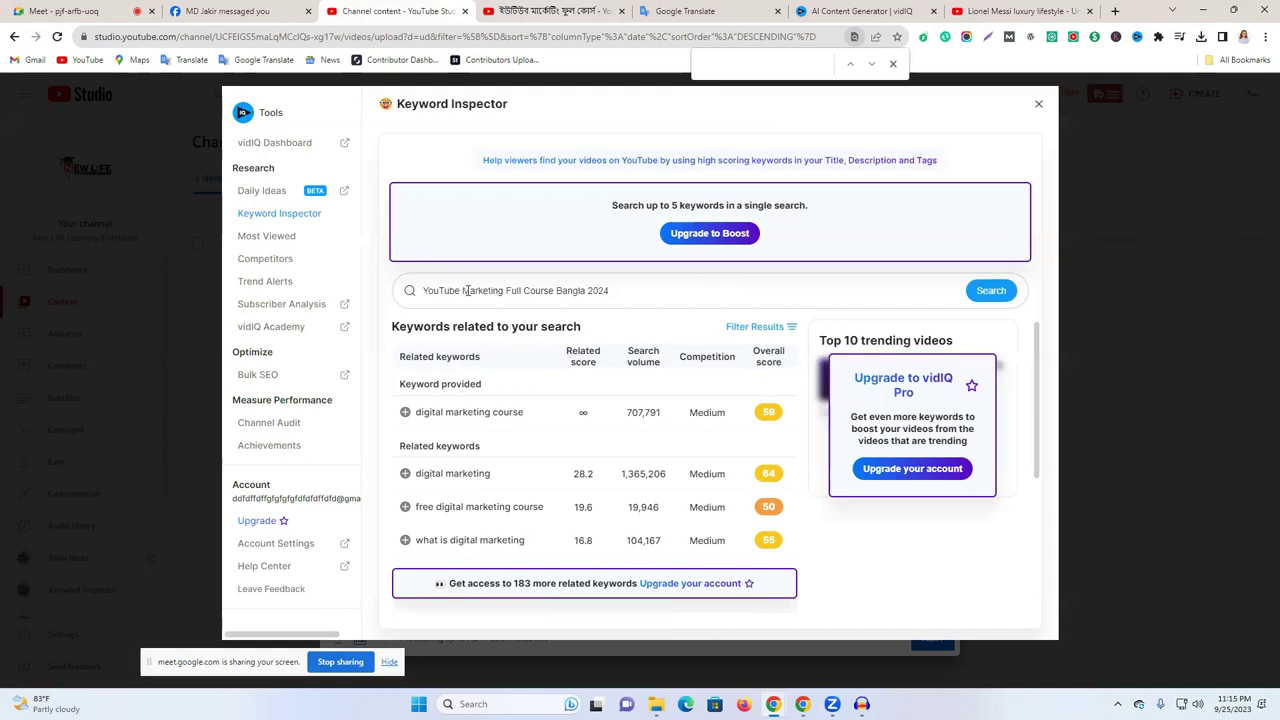
key(Return)
click(404, 414)
click(1038, 103)
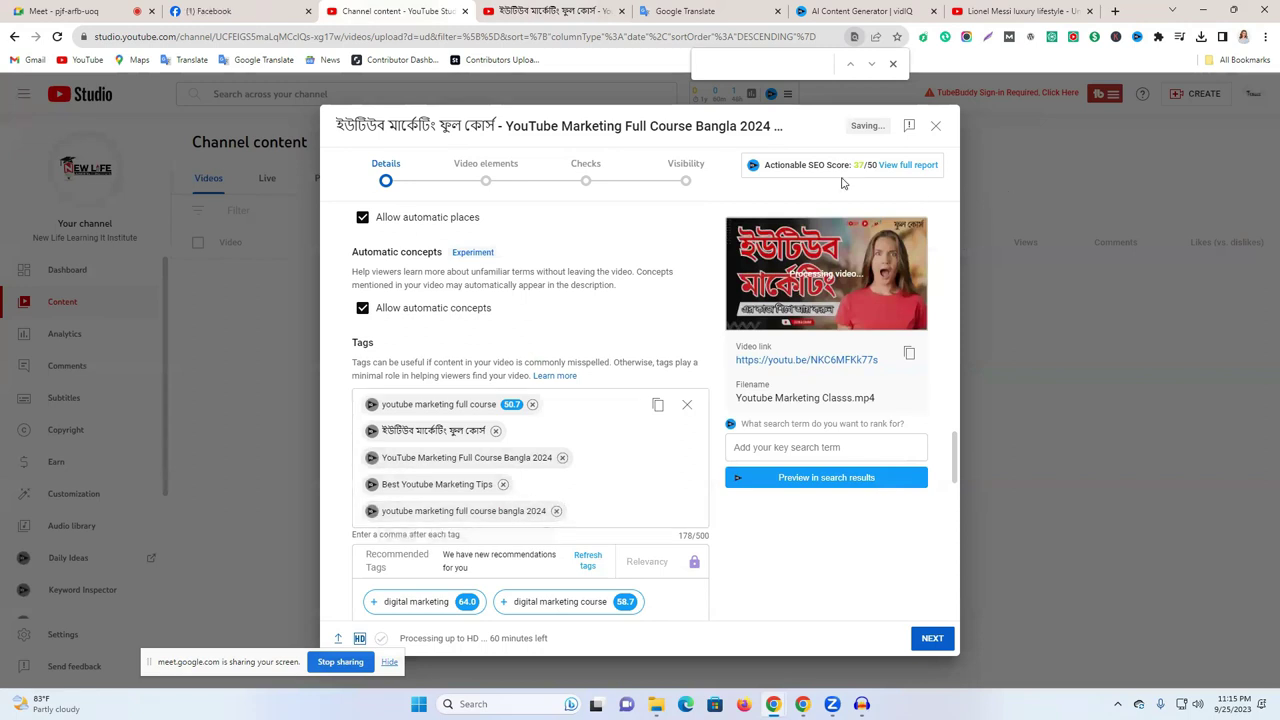
click(563, 458)
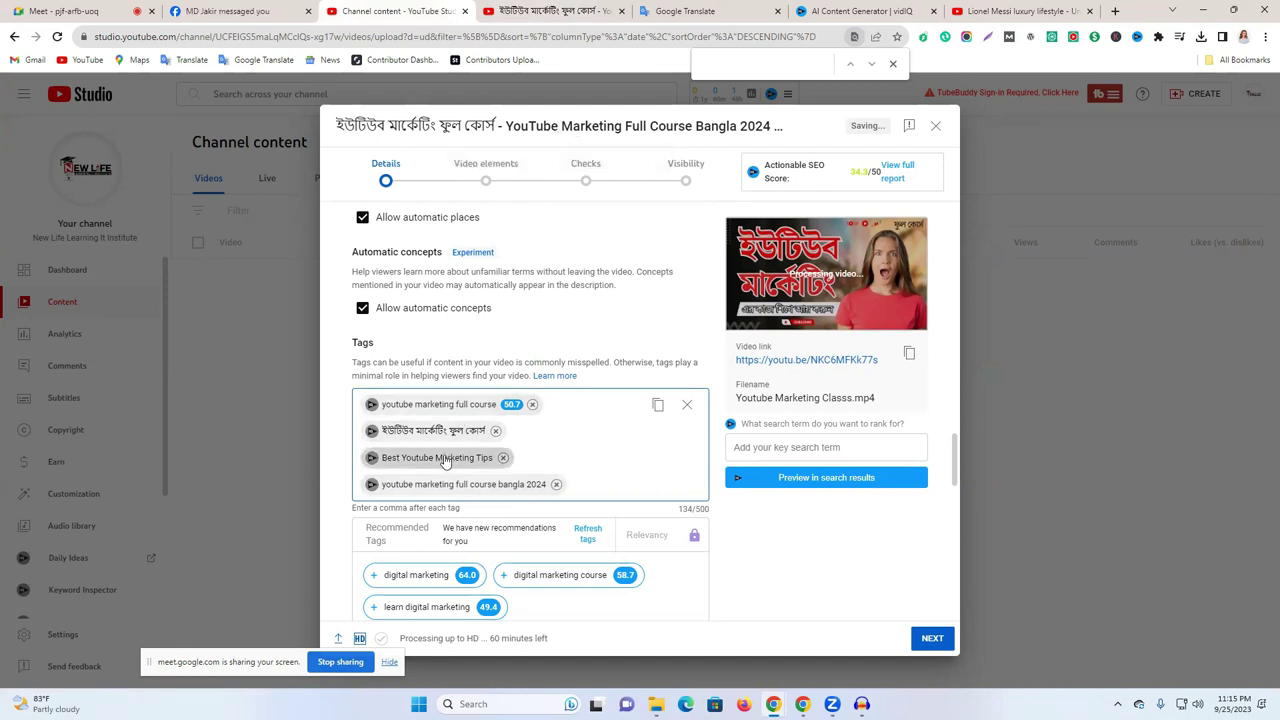
- Research 'YouTube Marketing Full Course Bangla' and add youtube marketing bangla tutorial, youtube marketing bangla, youtube marketing
drag(505, 126, 740, 126)
key(ctrl+c)
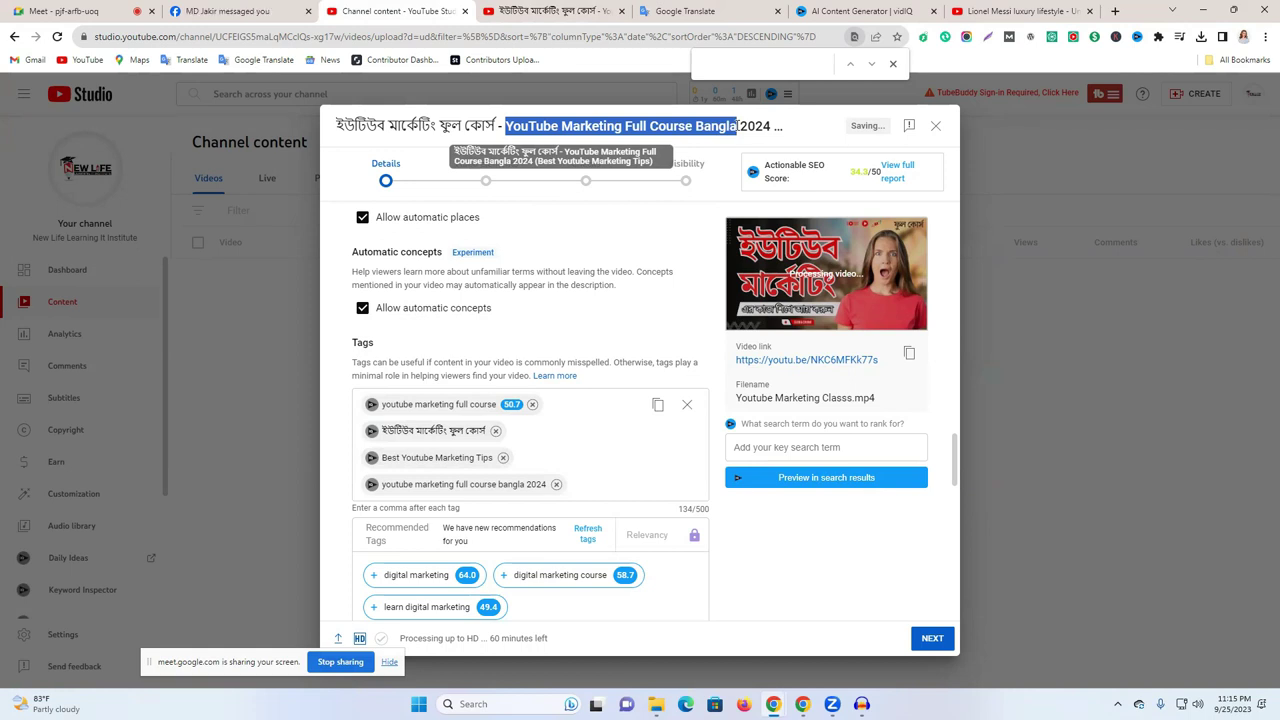
scroll(657, 362, down, 1)
scroll(657, 362, down, 2)
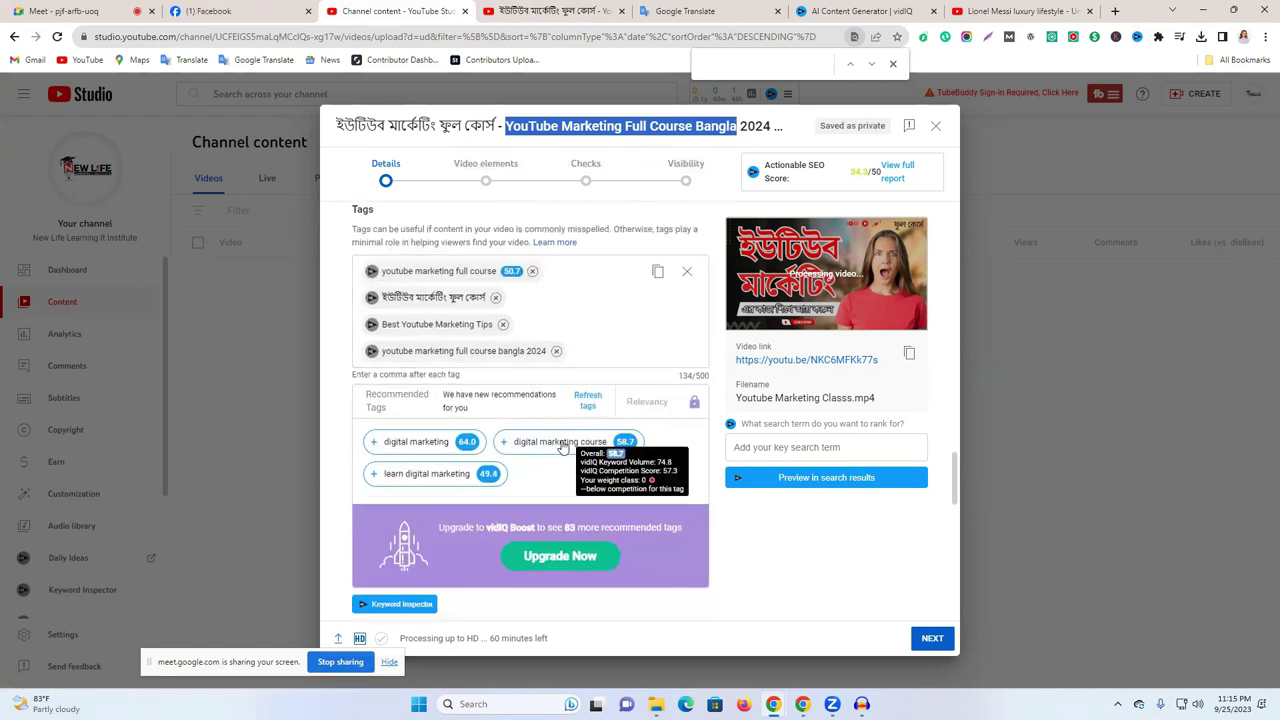
click(571, 442)
click(437, 291)
key(ctrl+v)
key(Return)
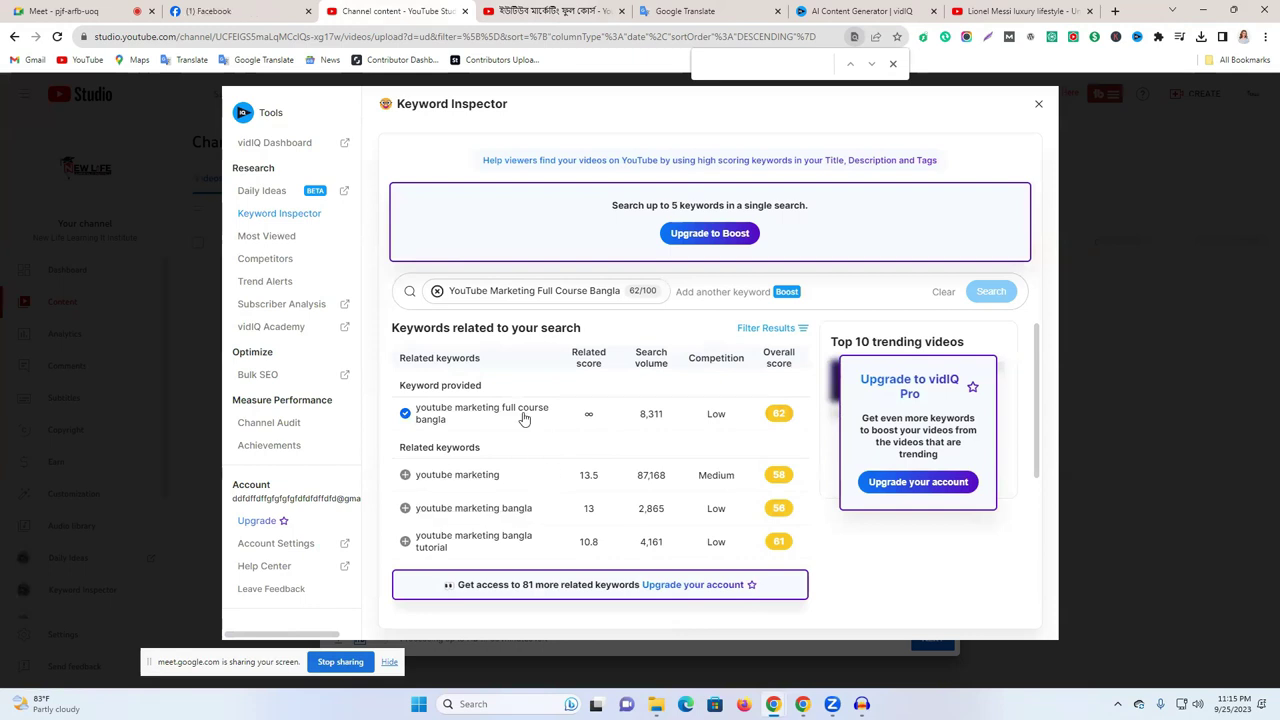
click(405, 542)
click(405, 508)
click(405, 476)
click(1038, 103)
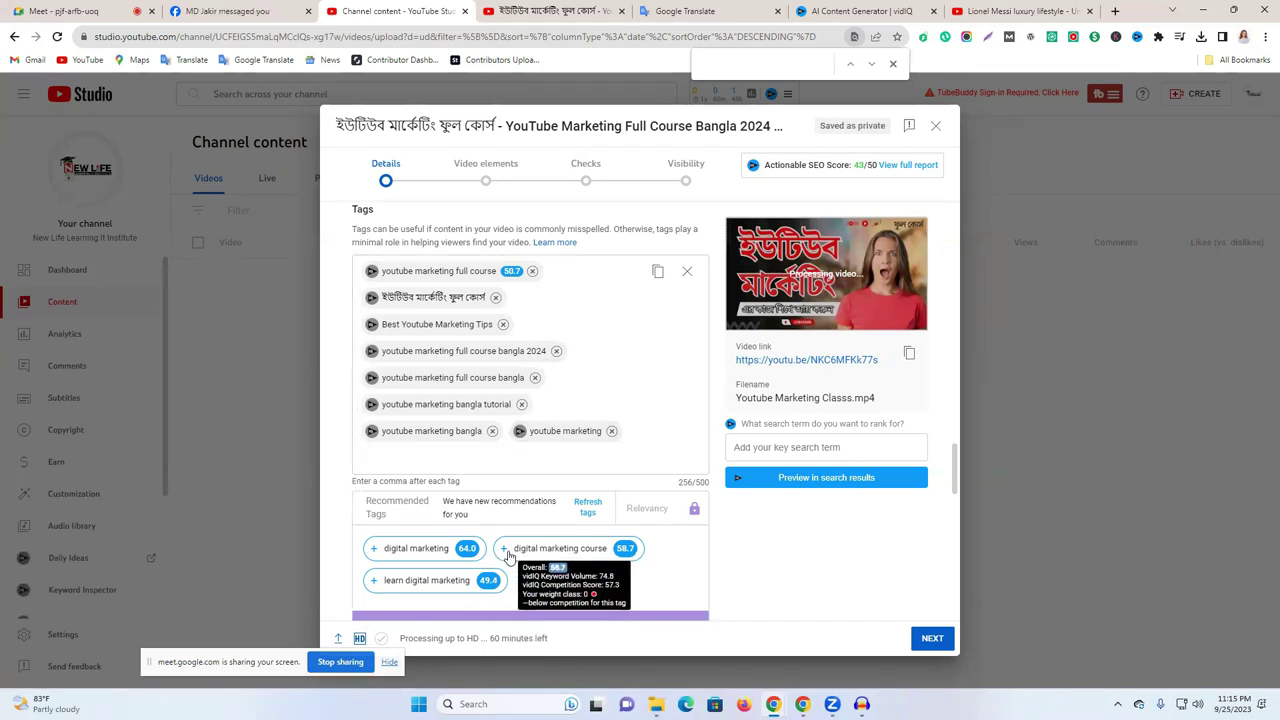
- Add the recommended tags digital marketing course, digital marketing and learn digital marketing
click(506, 552)
click(374, 549)
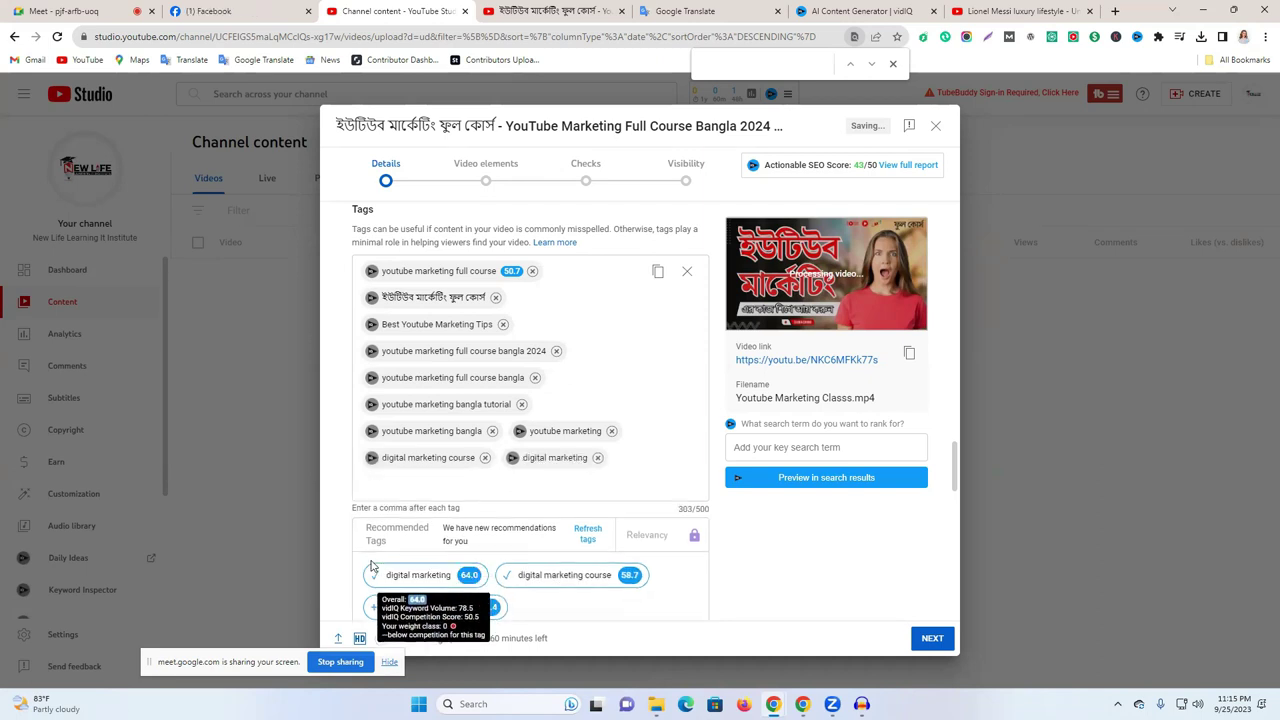
click(374, 606)
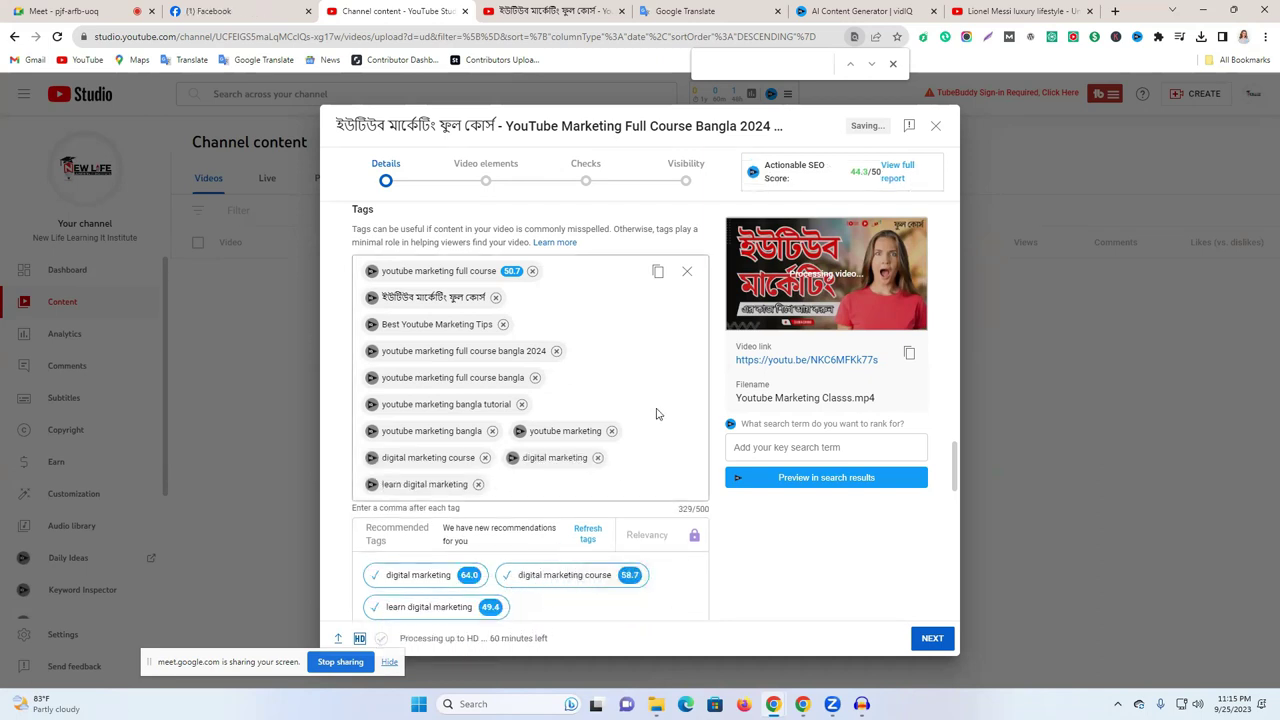
- Select the 'youtube marketing bangla tutorial' tag on the watch page and return to the tag editor
key(ctrl+Tab)
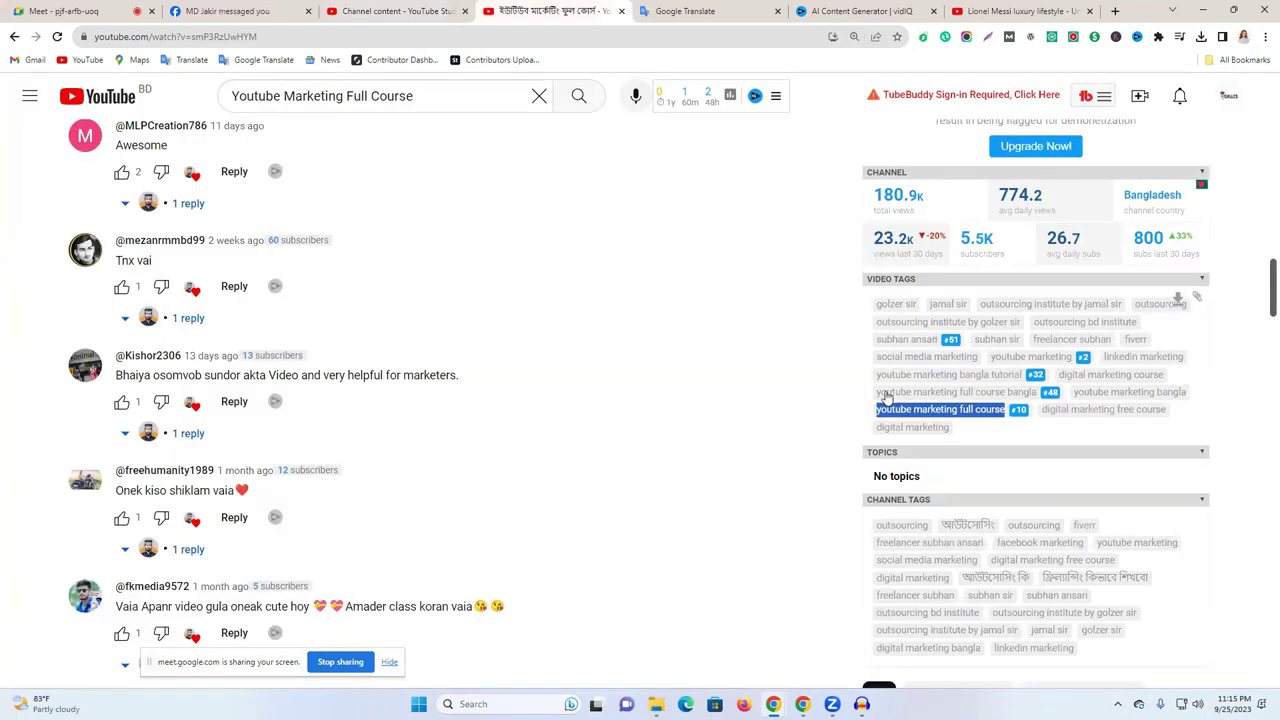
drag(878, 382, 1006, 375)
key(ctrl+shift+Tab)
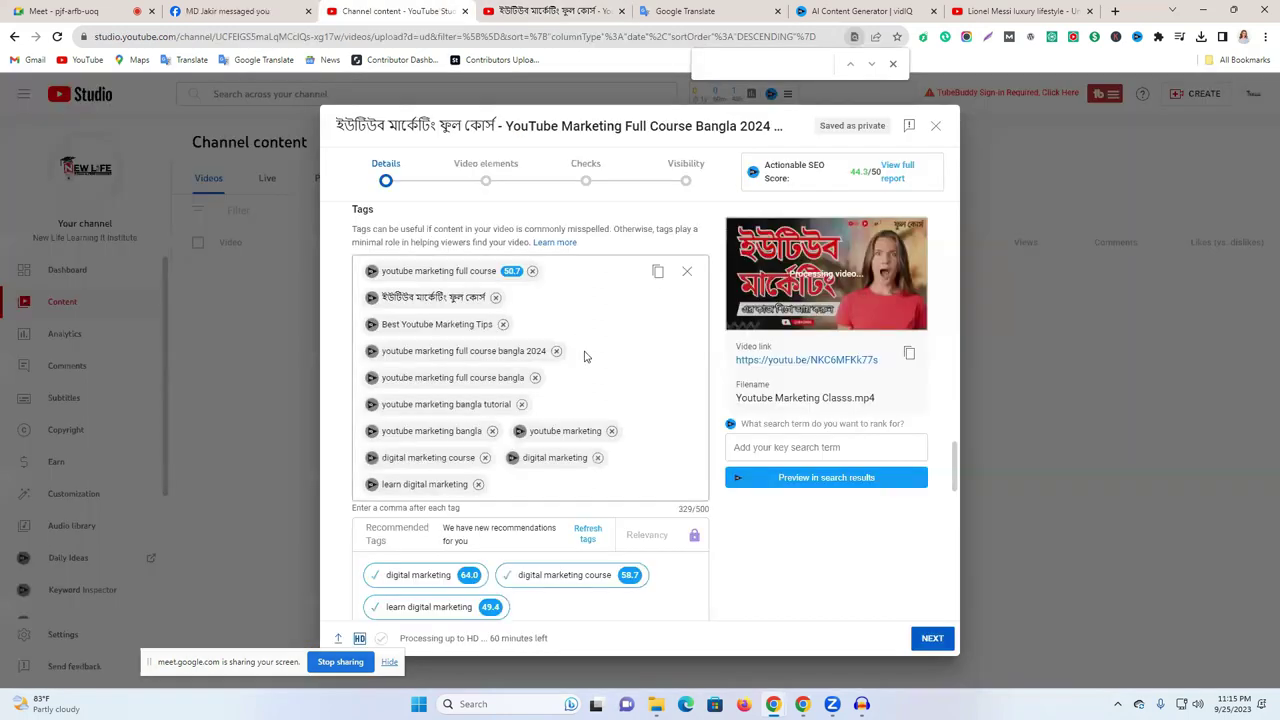
click(573, 489)
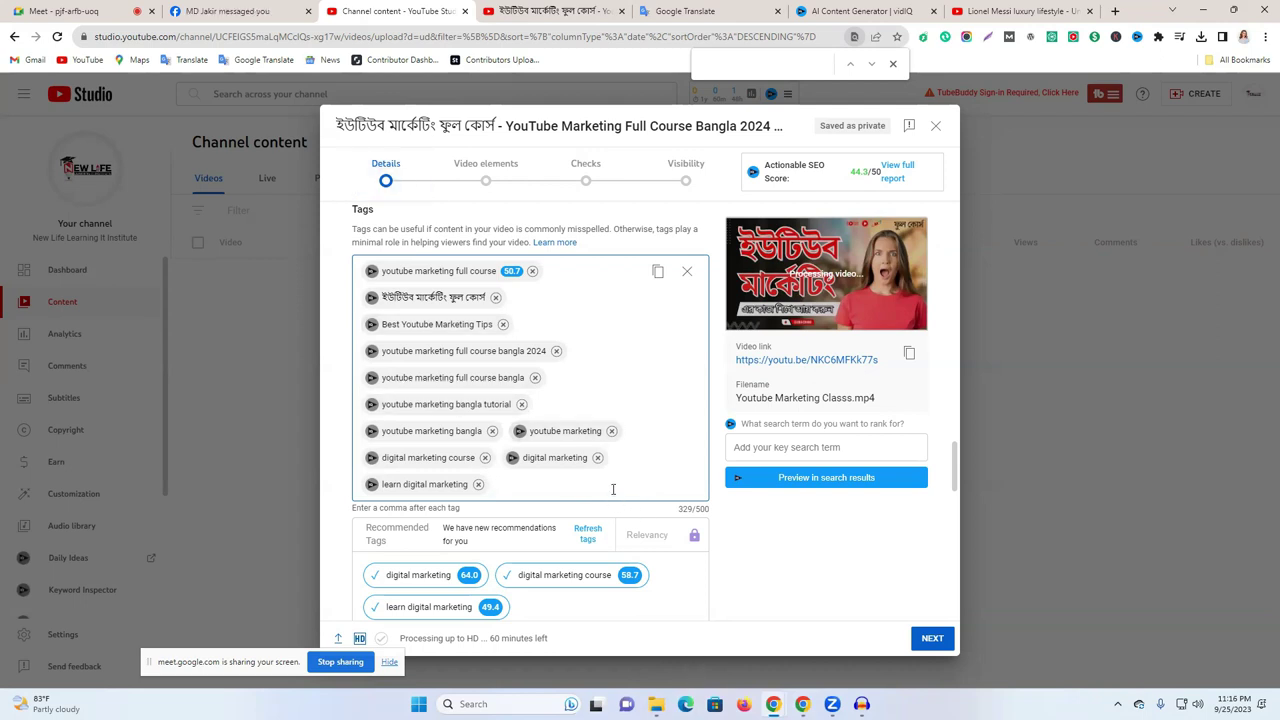
- Search Google for 'youtube tag generator' in a new tab and open the Rapidtags result
click(1115, 11)
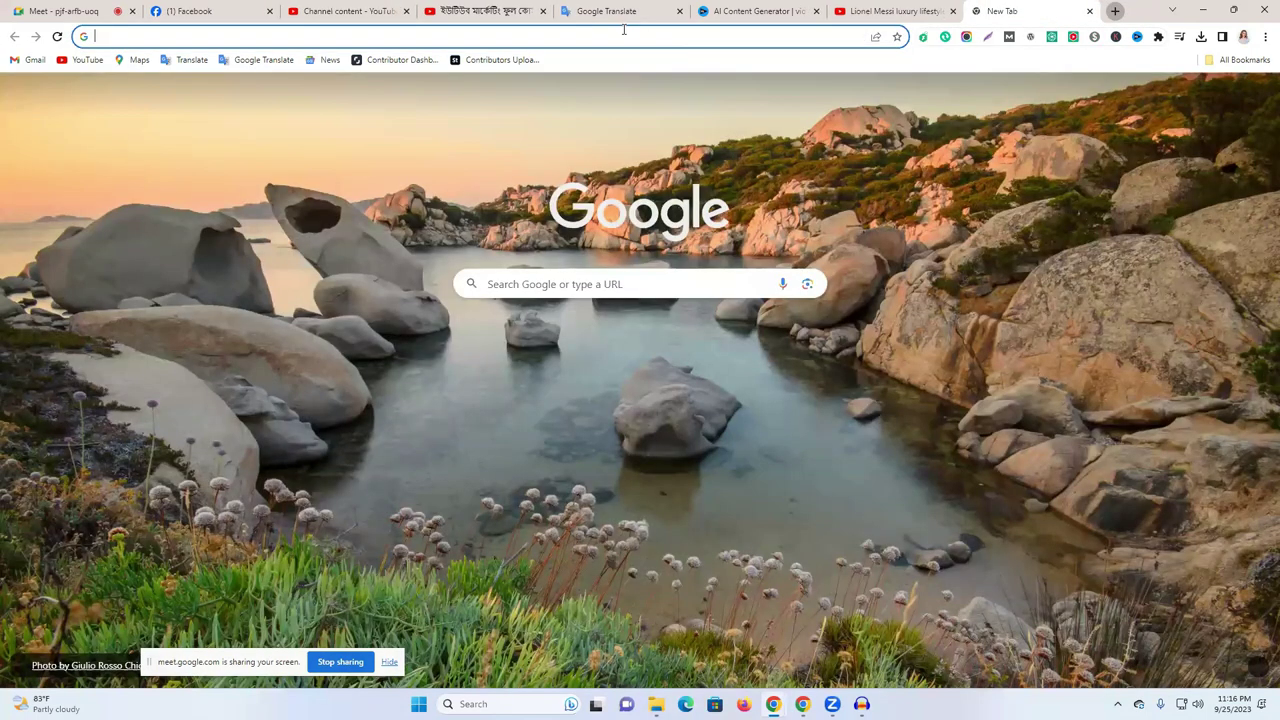
click(623, 30)
text(youtube.com)
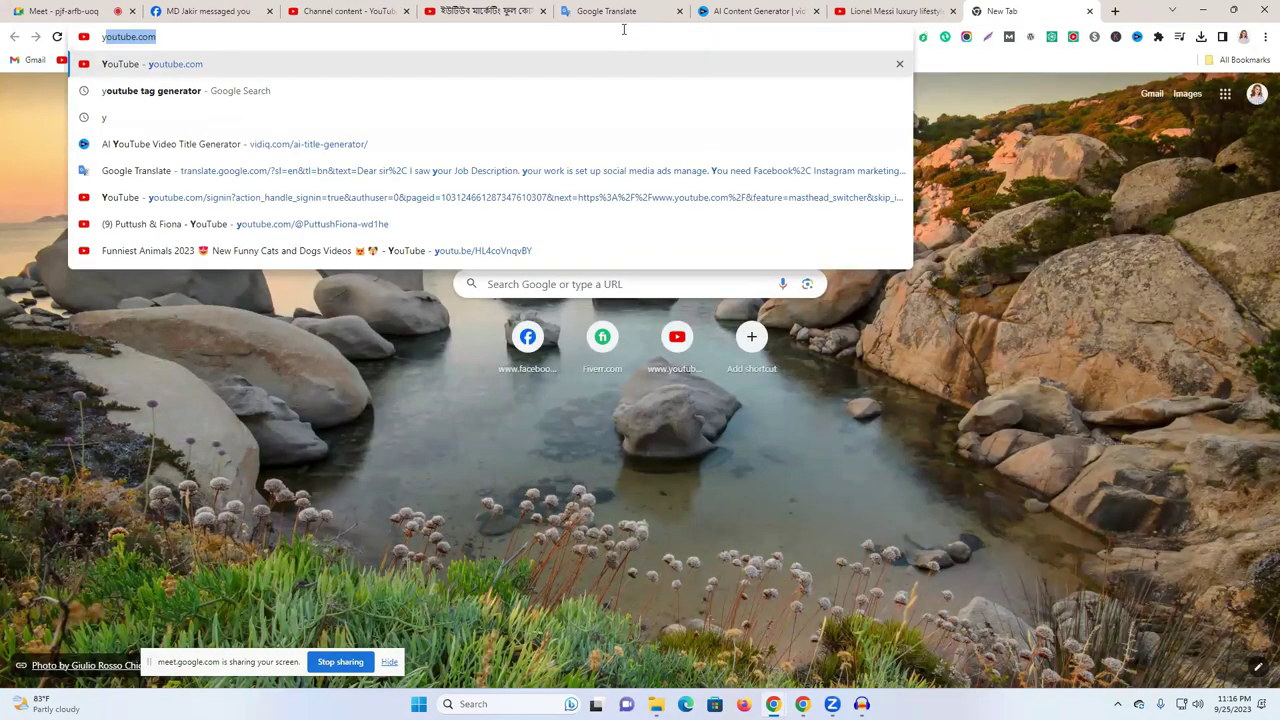
key(Down)
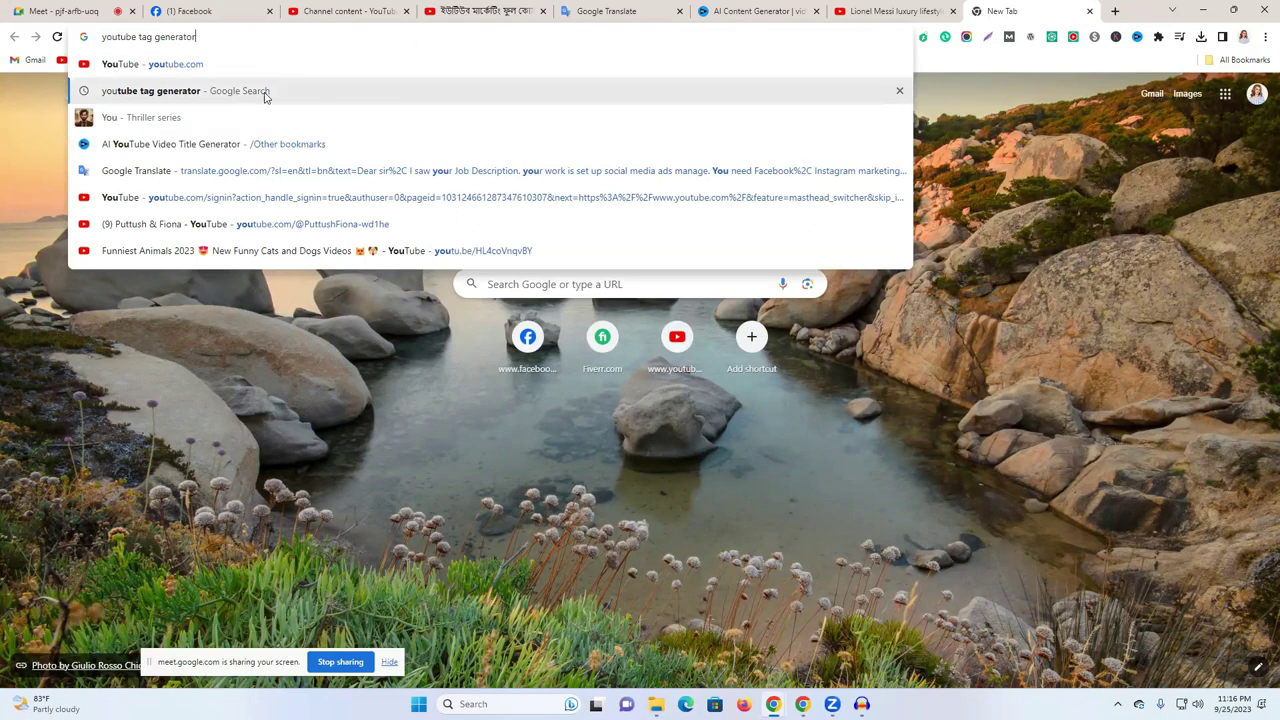
key(Return)
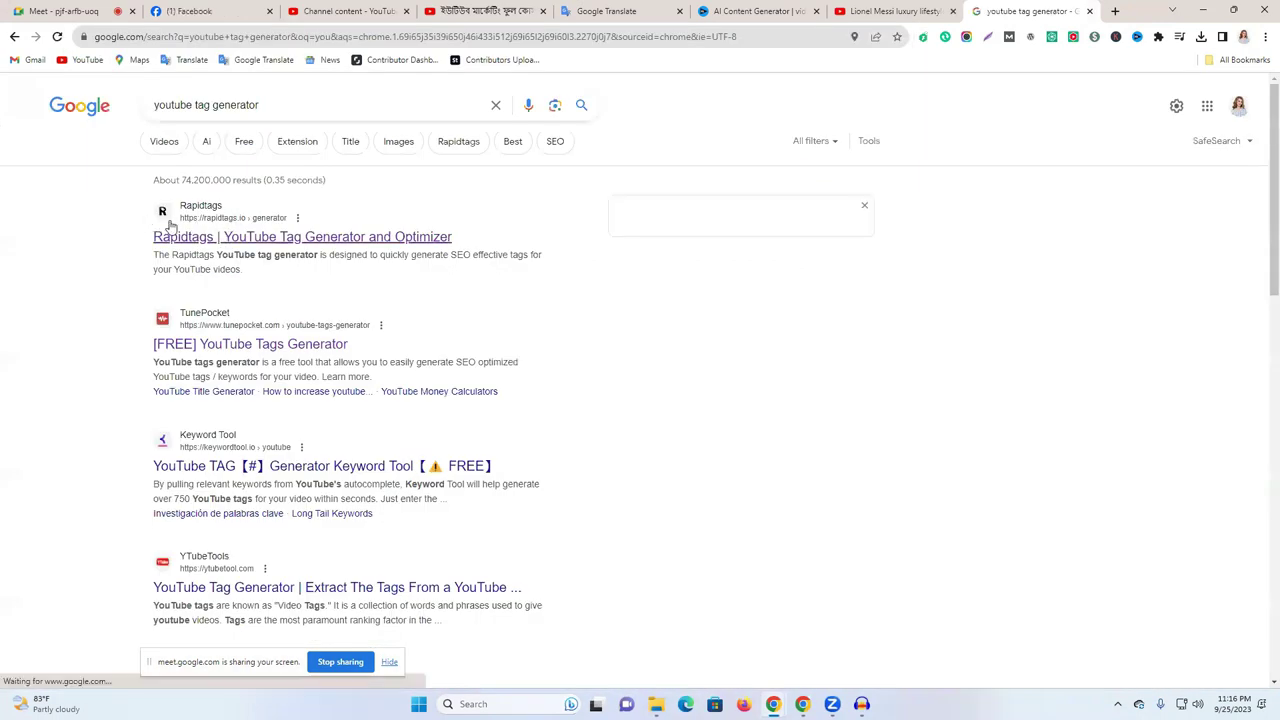
click(326, 236)
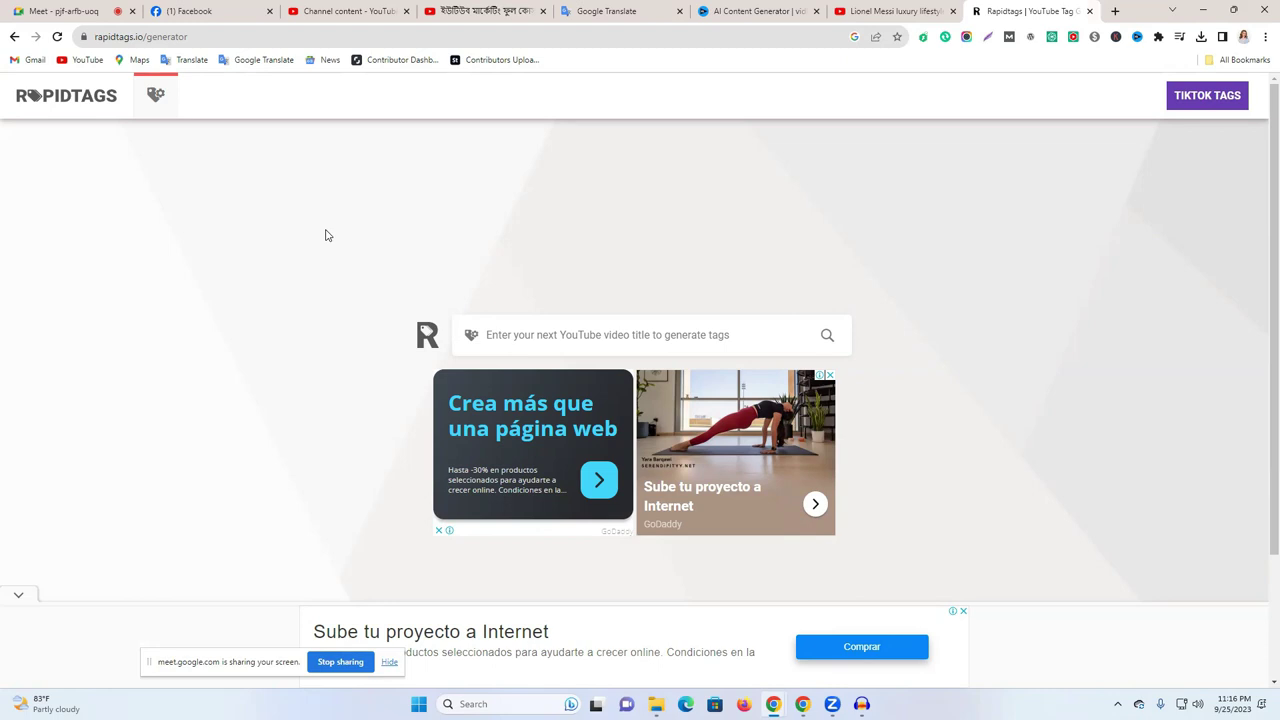
- Copy the full title of the Lionel Messi luxury lifestyle video
click(866, 8)
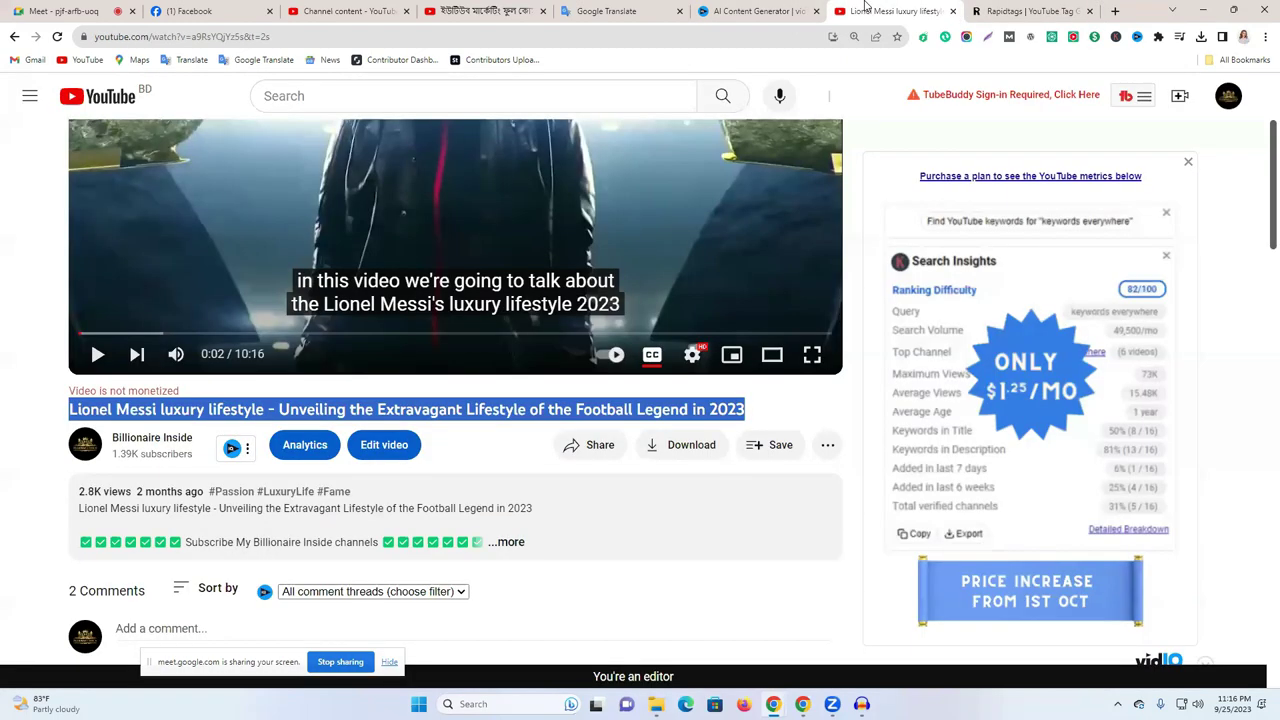
right_click(348, 418)
click(380, 429)
click(188, 409)
triple_click(144, 410)
click(157, 410)
triple_click(157, 410)
key(ctrl+c)
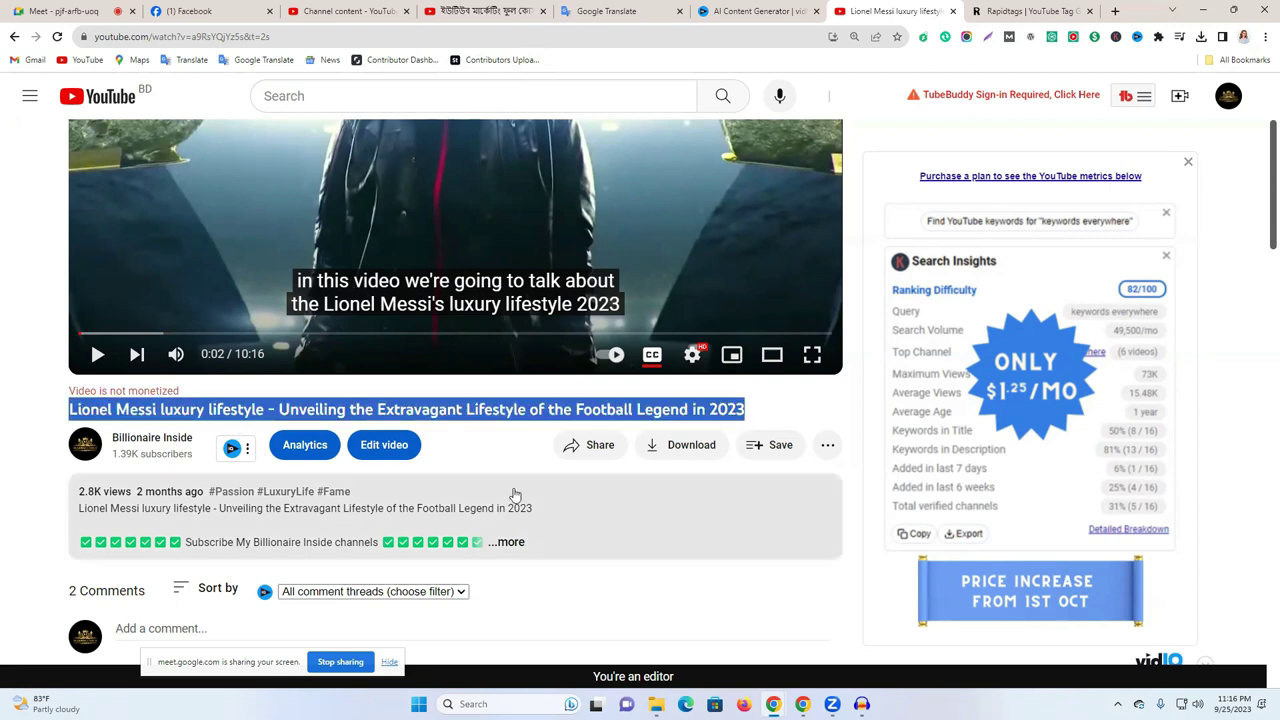
- Expand the Messi video's full description, then go back to Rapidtags
scroll(514, 492, down, 2)
scroll(514, 494, up, 1)
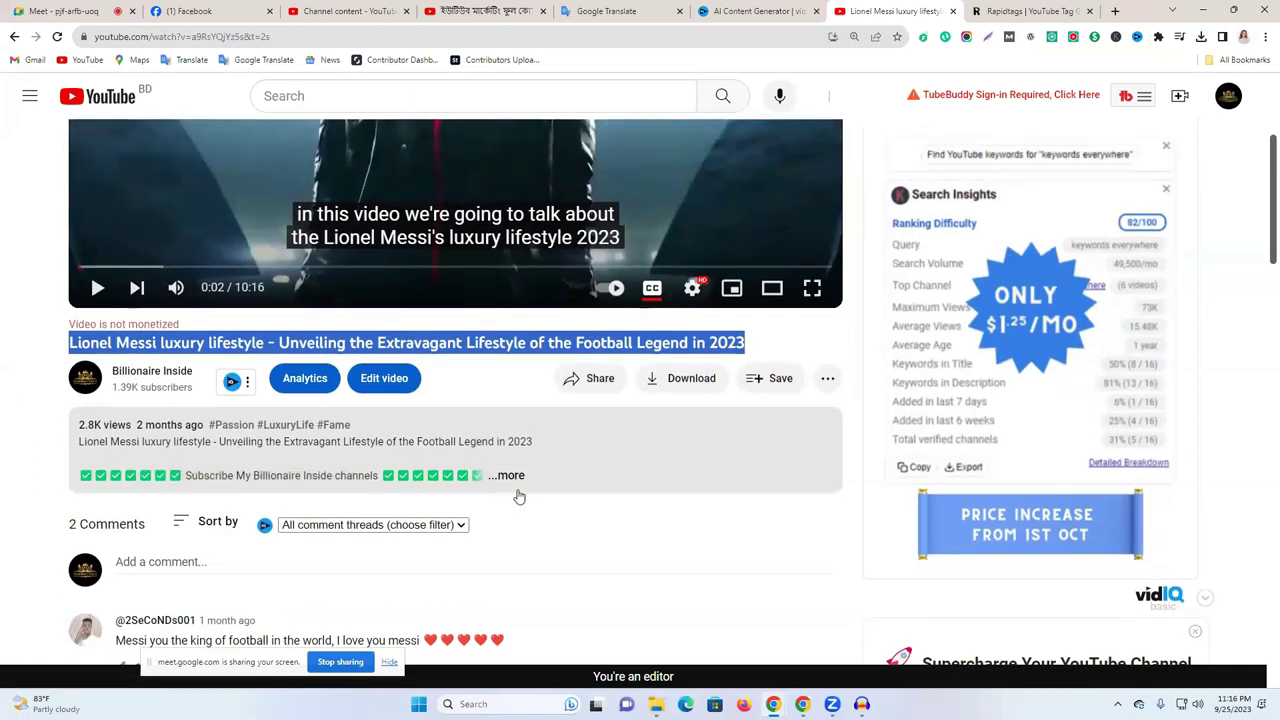
click(515, 479)
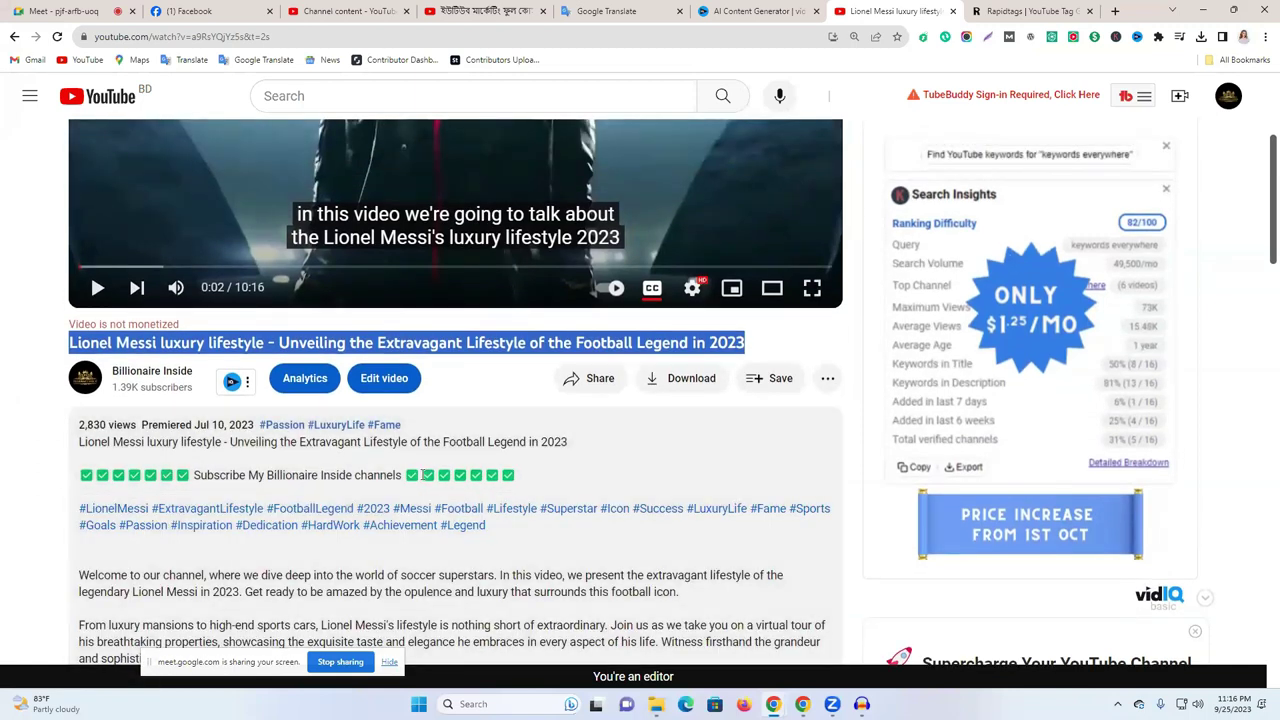
scroll(490, 400, down, 1)
scroll(448, 270, up, 2)
scroll(448, 263, up, 2)
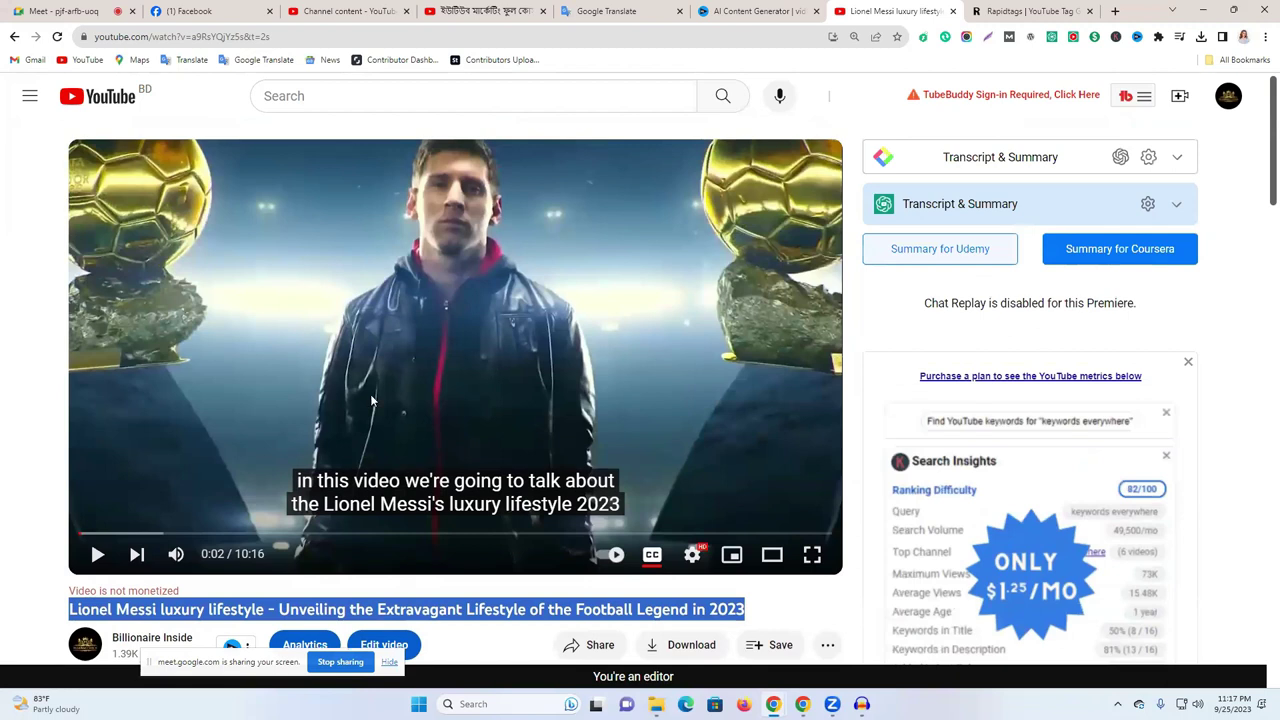
click(1013, 9)
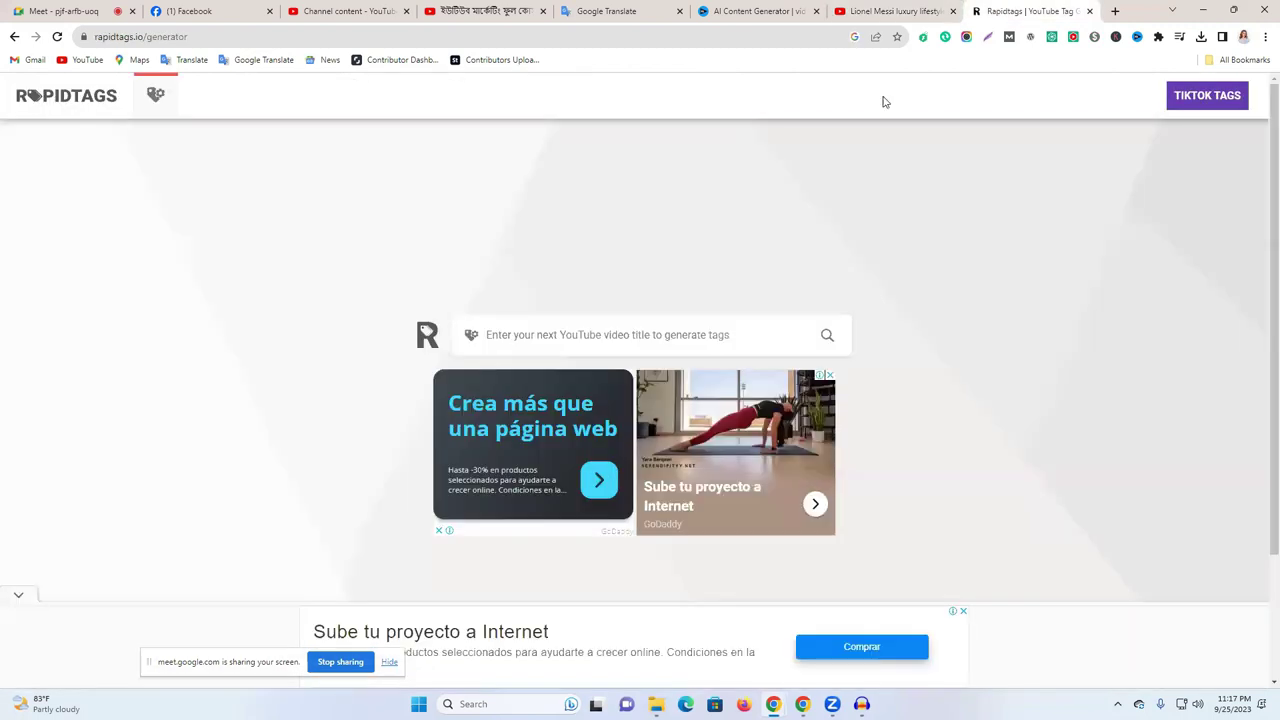
- Generate Rapidtags tags from the pasted Lionel Messi video title
click(554, 337)
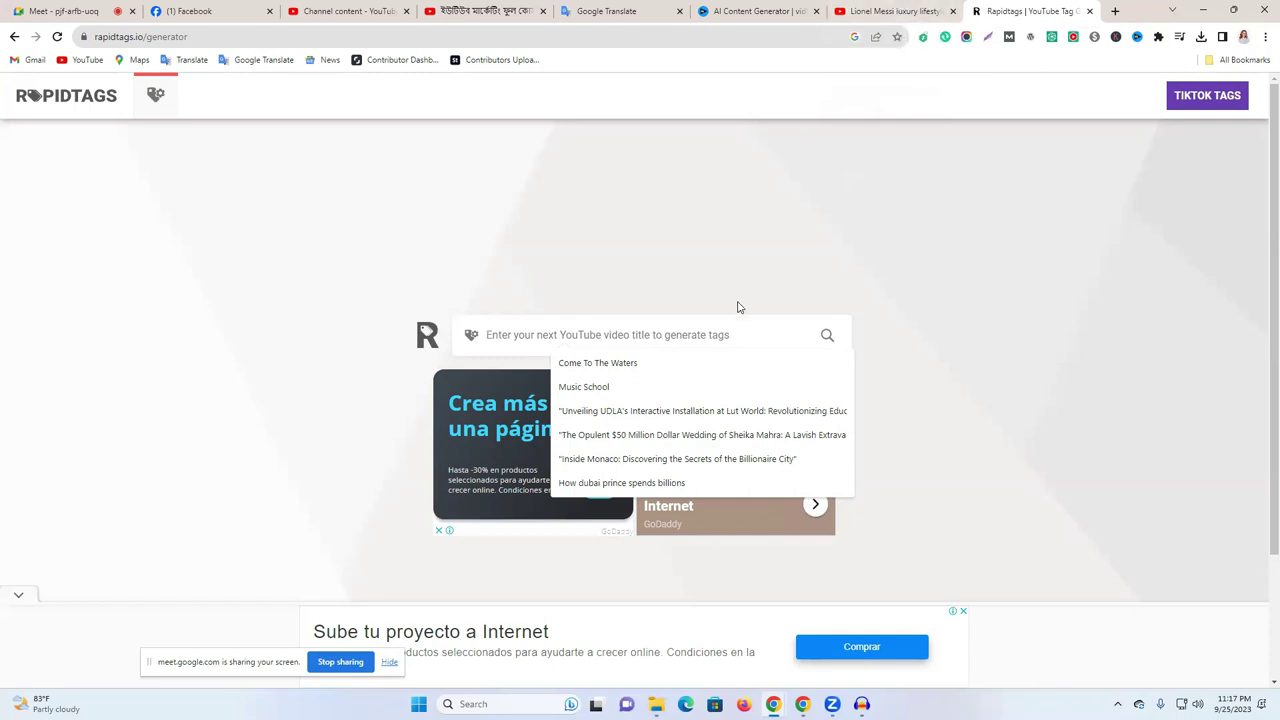
key(ctrl+v)
click(826, 337)
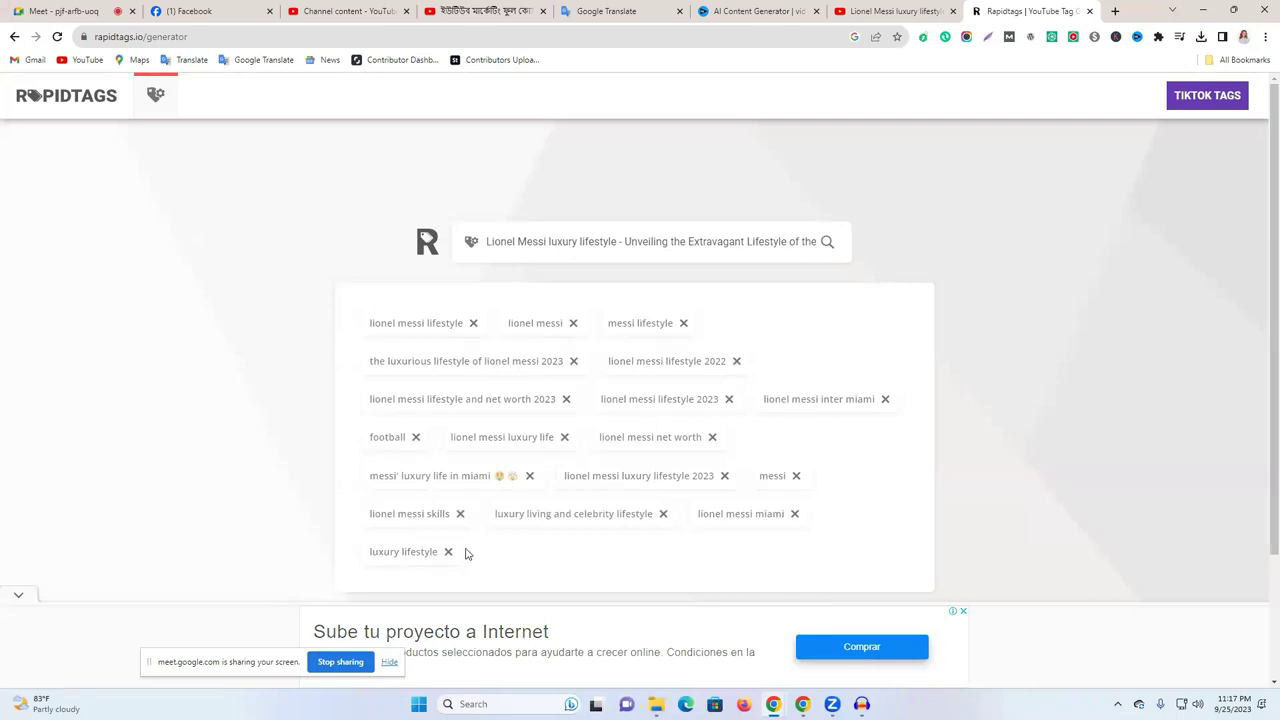
- Shorten the query to 'Lionel Messi luxury lifestyle' and regenerate the tags
scroll(465, 553, down, 1)
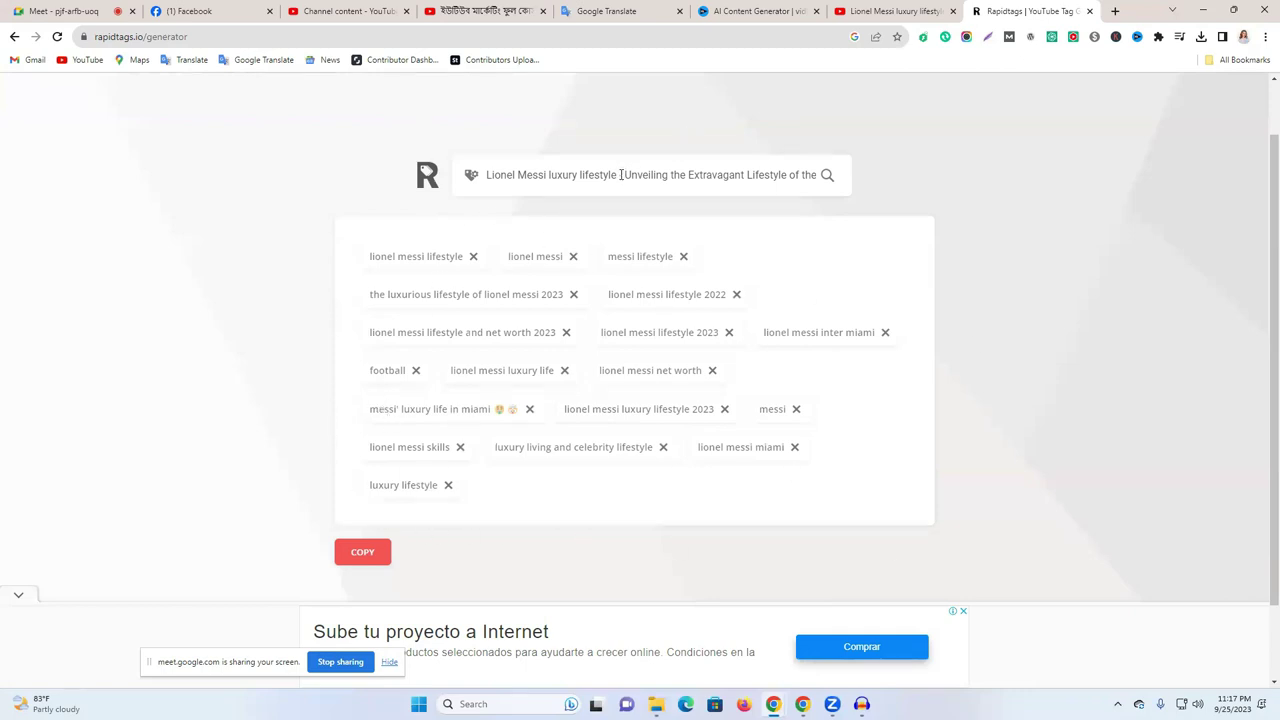
drag(638, 177, 1204, 204)
key(BackSpace)
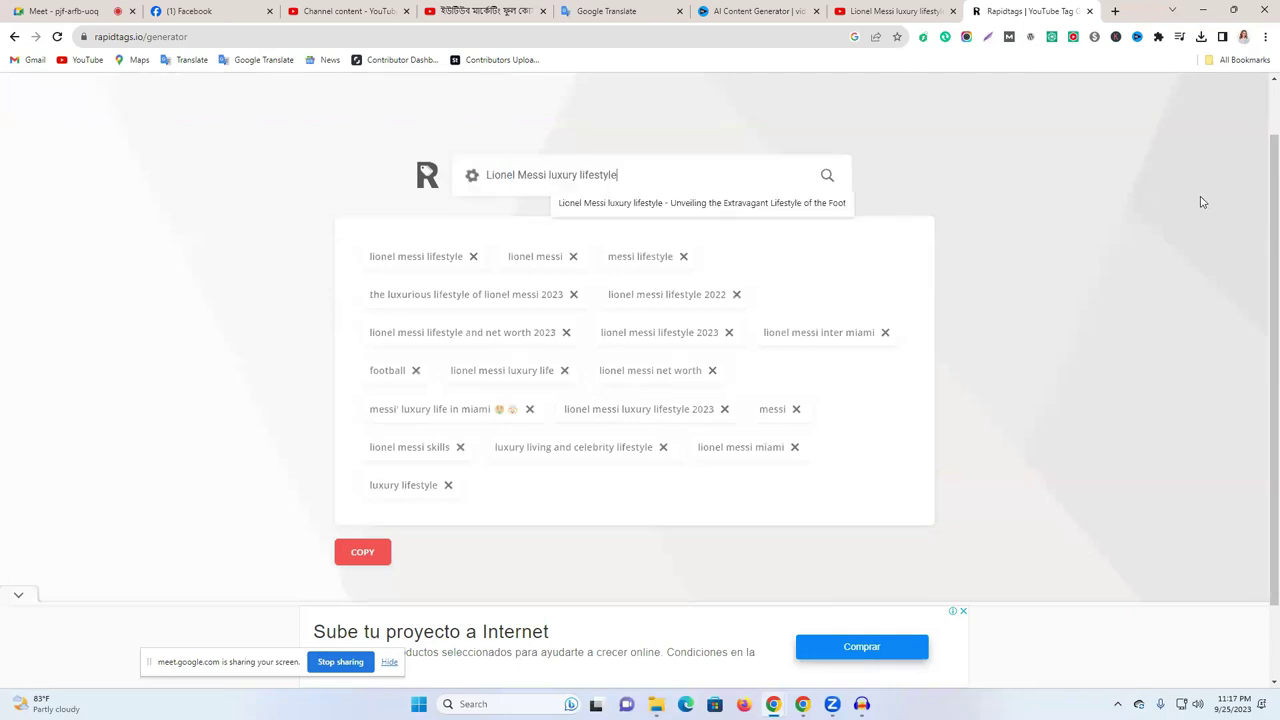
key(Return)
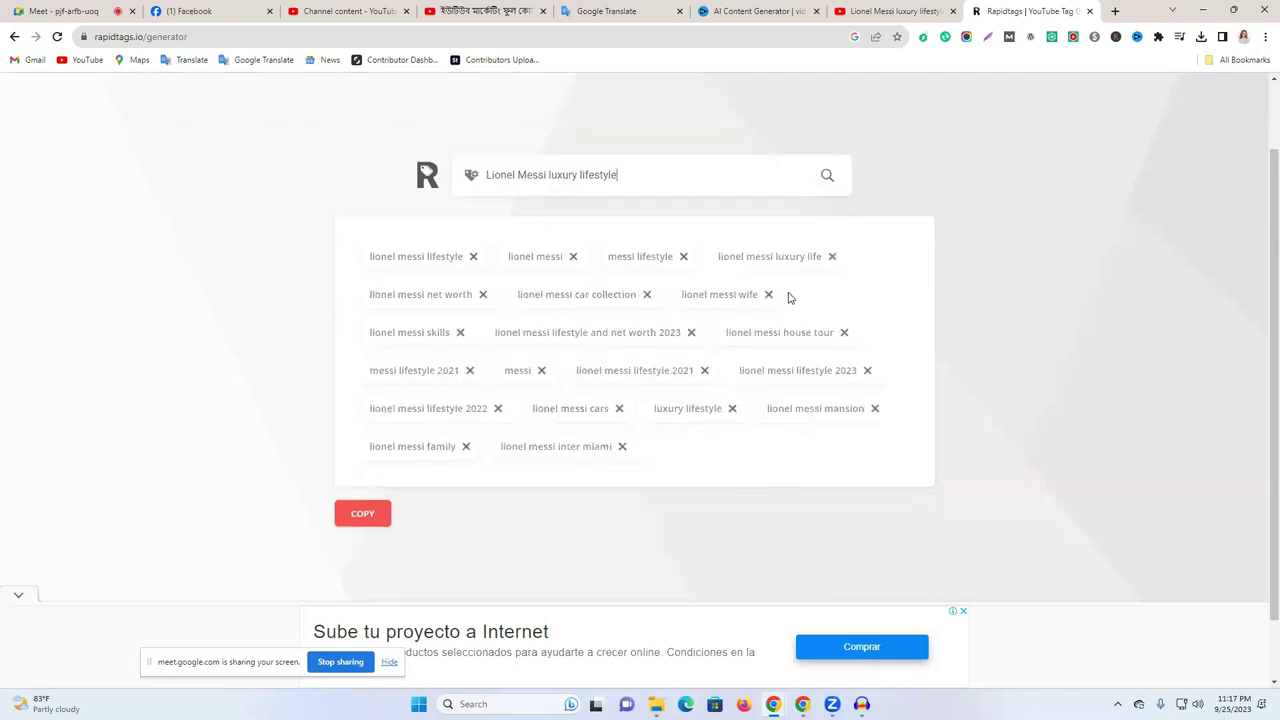
- Generate Rapidtags tags for 'Youtube Marketing Full Course' in place of the Lionel Messi query and copy the list
click(485, 8)
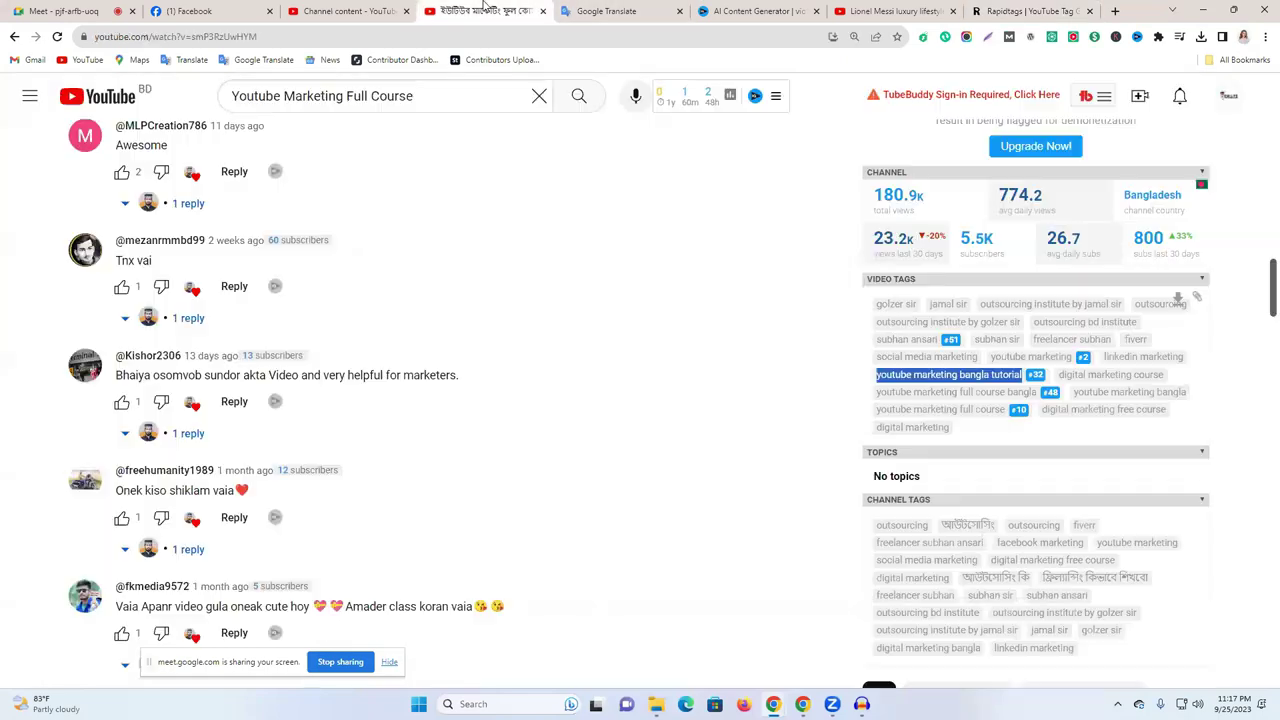
click(367, 96)
key(ctrl+c)
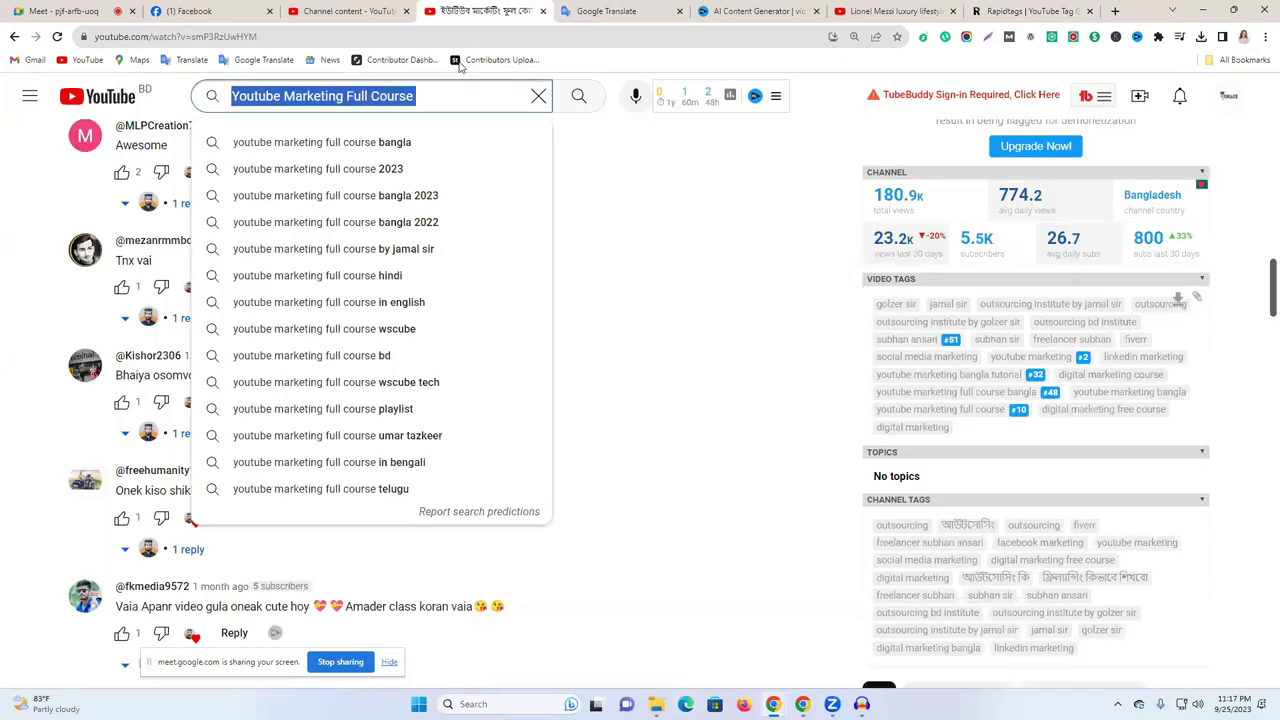
click(1030, 11)
click(638, 174)
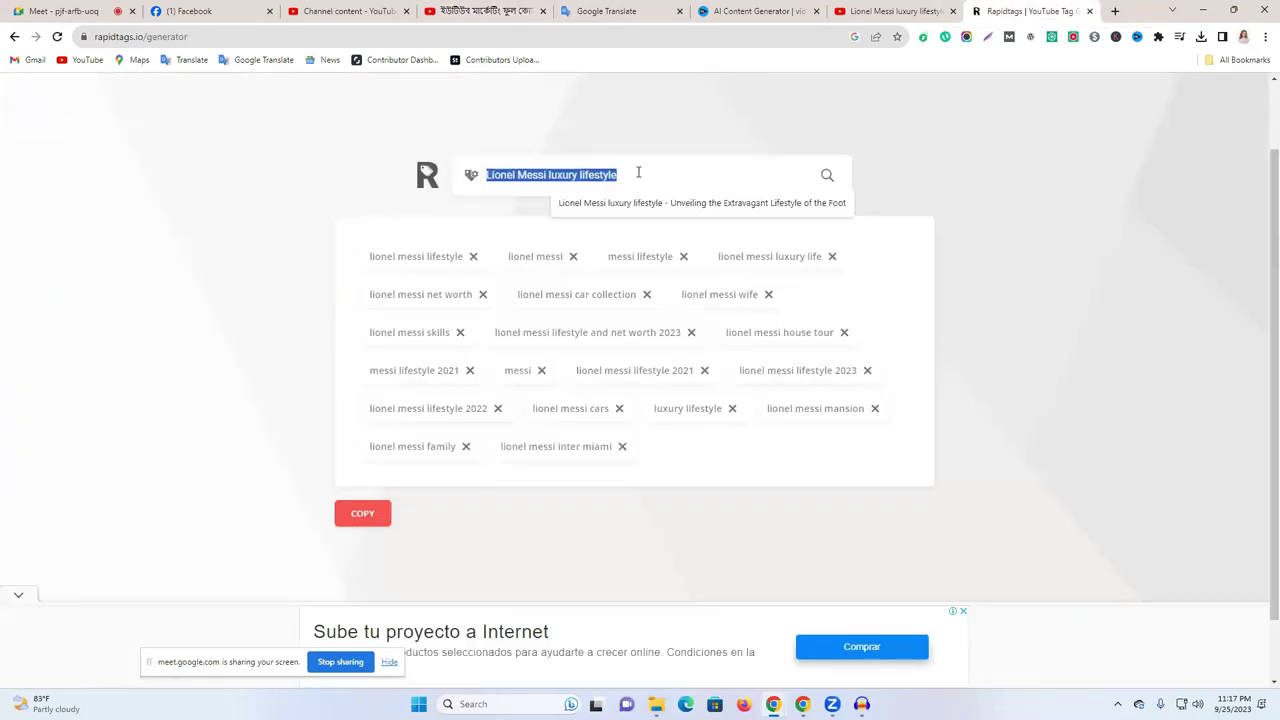
key(ctrl+v)
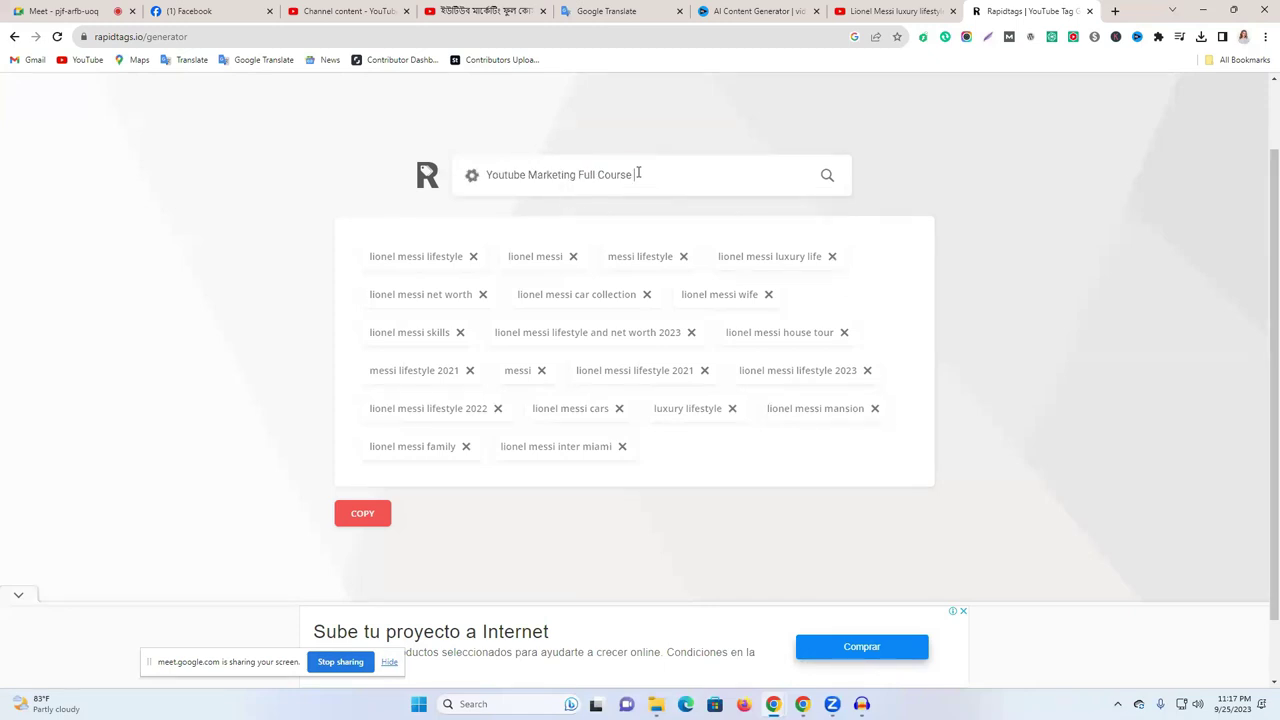
key(Return)
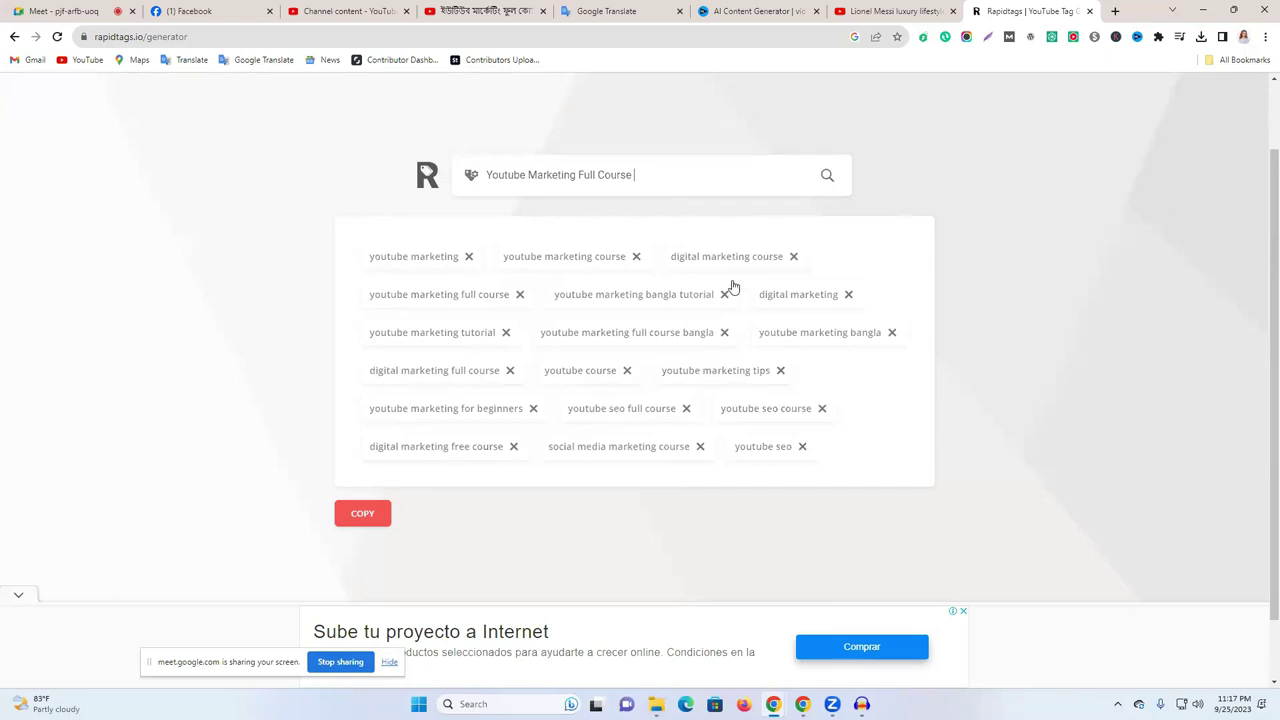
click(373, 513)
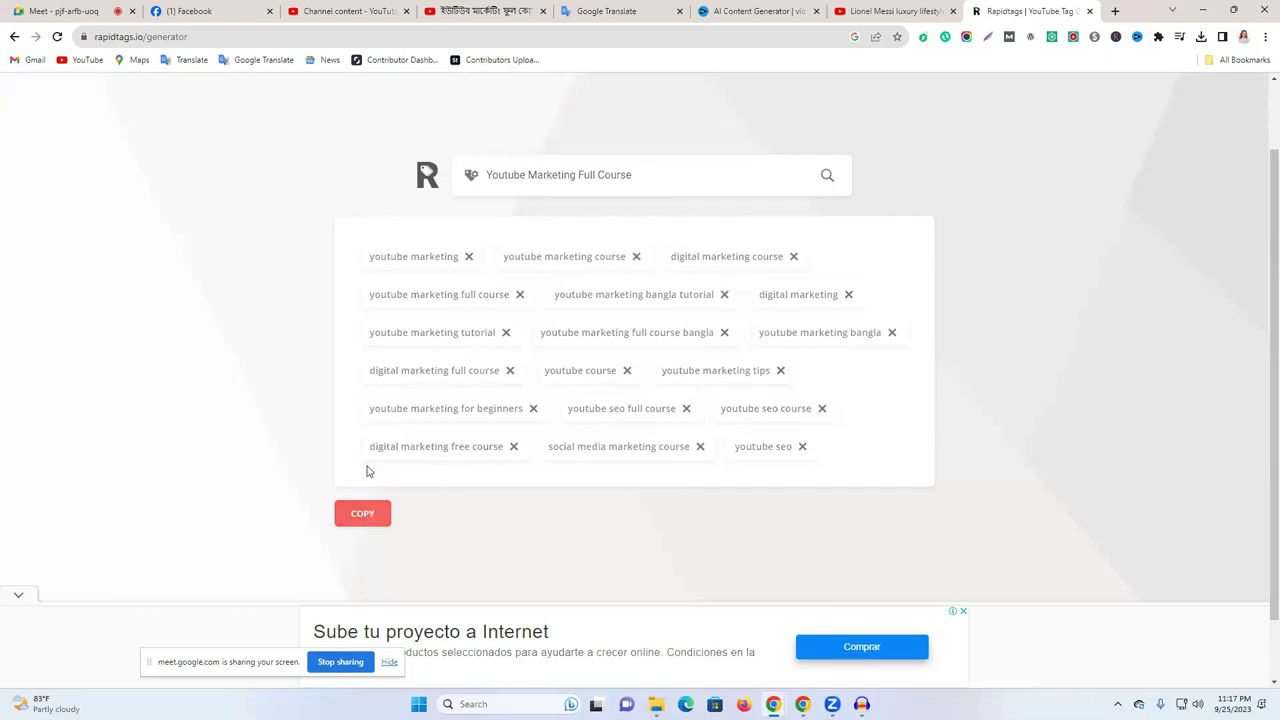
click(345, 11)
key(ctrl+v)
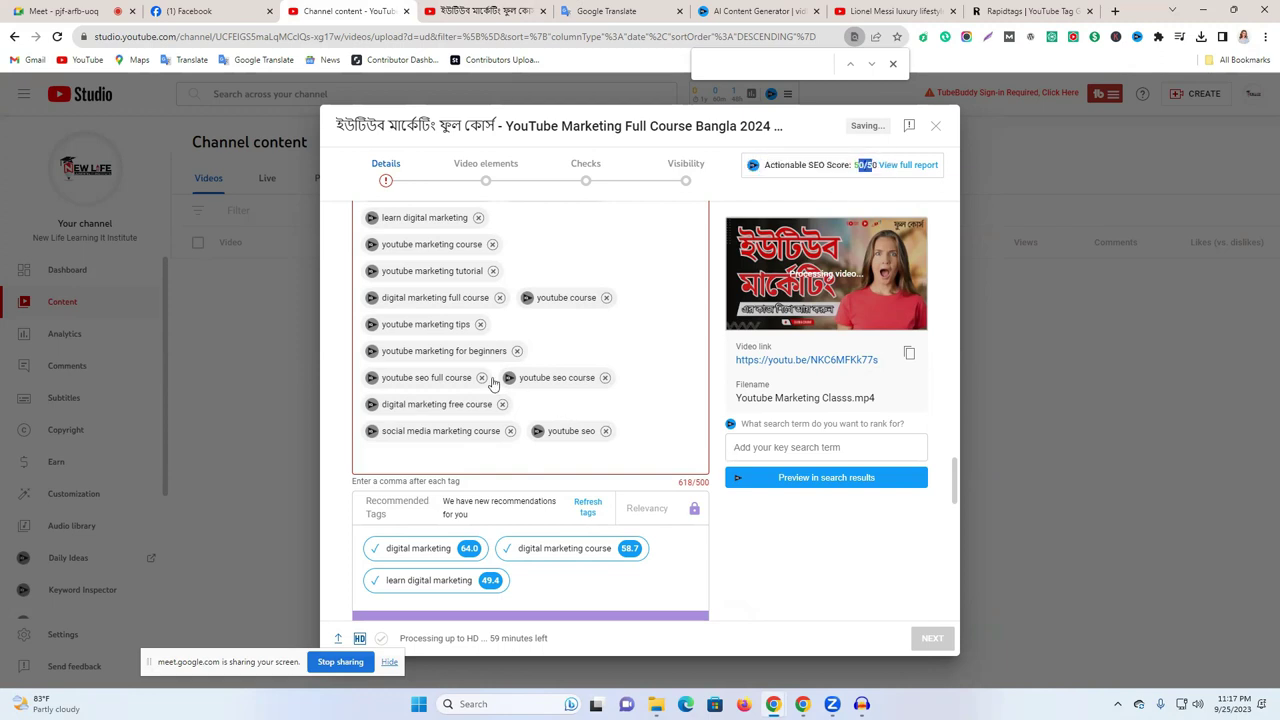
scroll(455, 366, up, 1)
scroll(710, 519, down, 1)
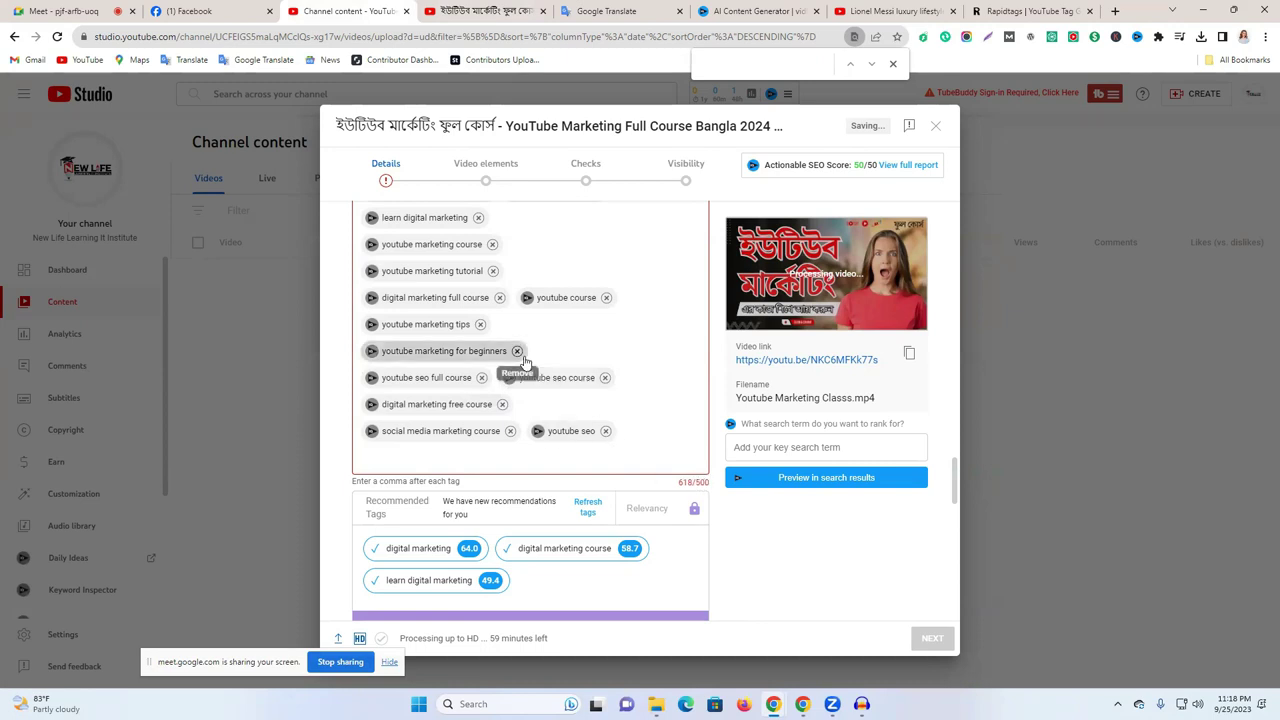
- Remove digital marketing, learn digital marketing, Best Youtube Marketing Tips, digital marketing free course and youtube course tags, reaching 493/500 with SEO score 48.1
scroll(514, 368, up, 3)
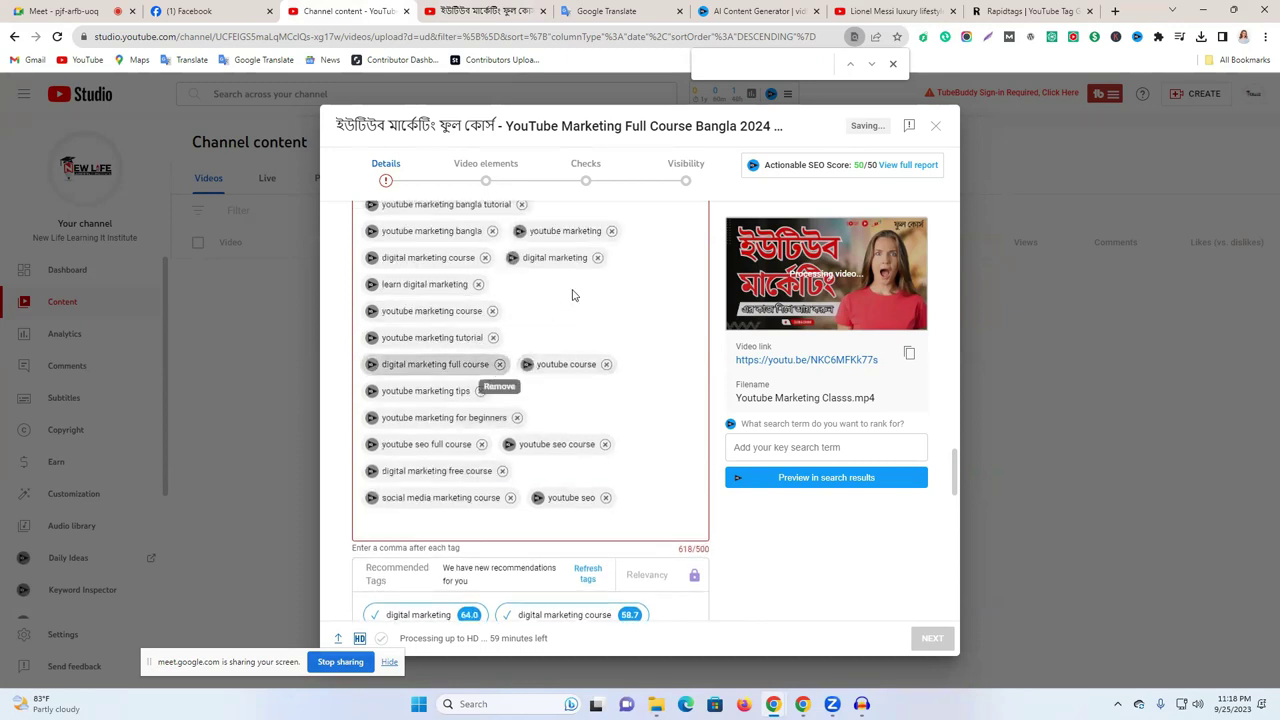
click(597, 258)
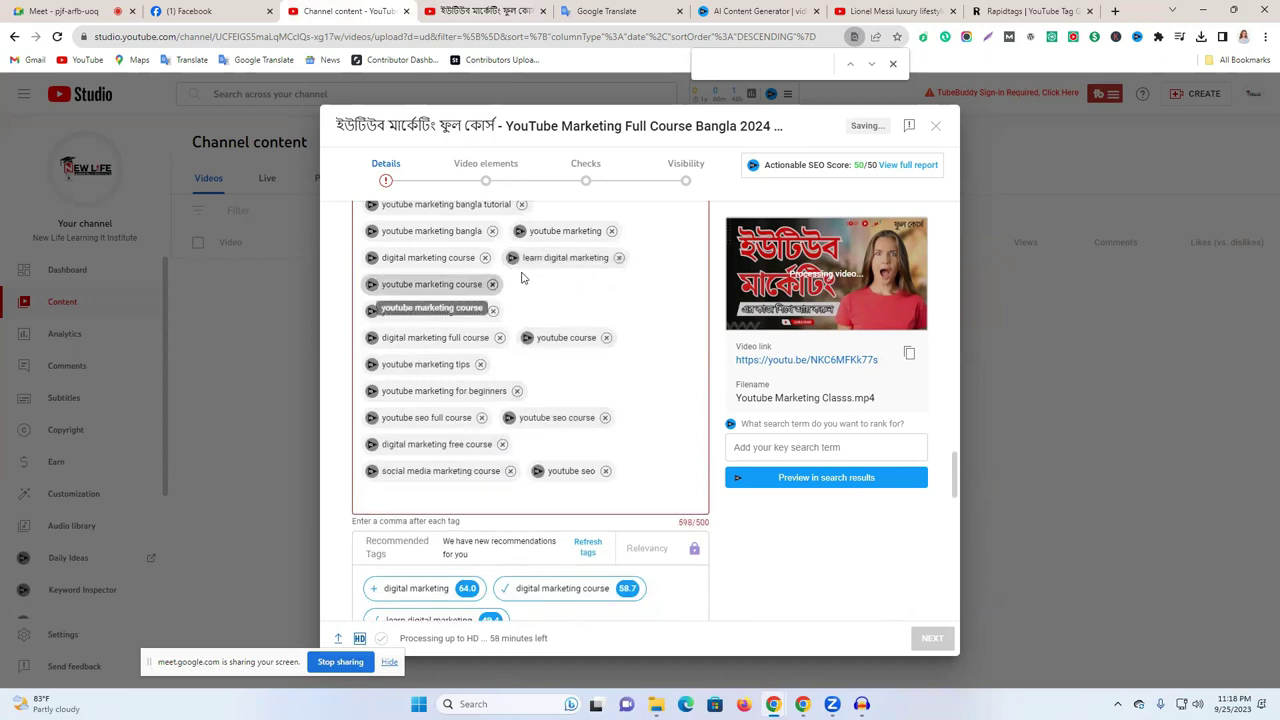
click(619, 258)
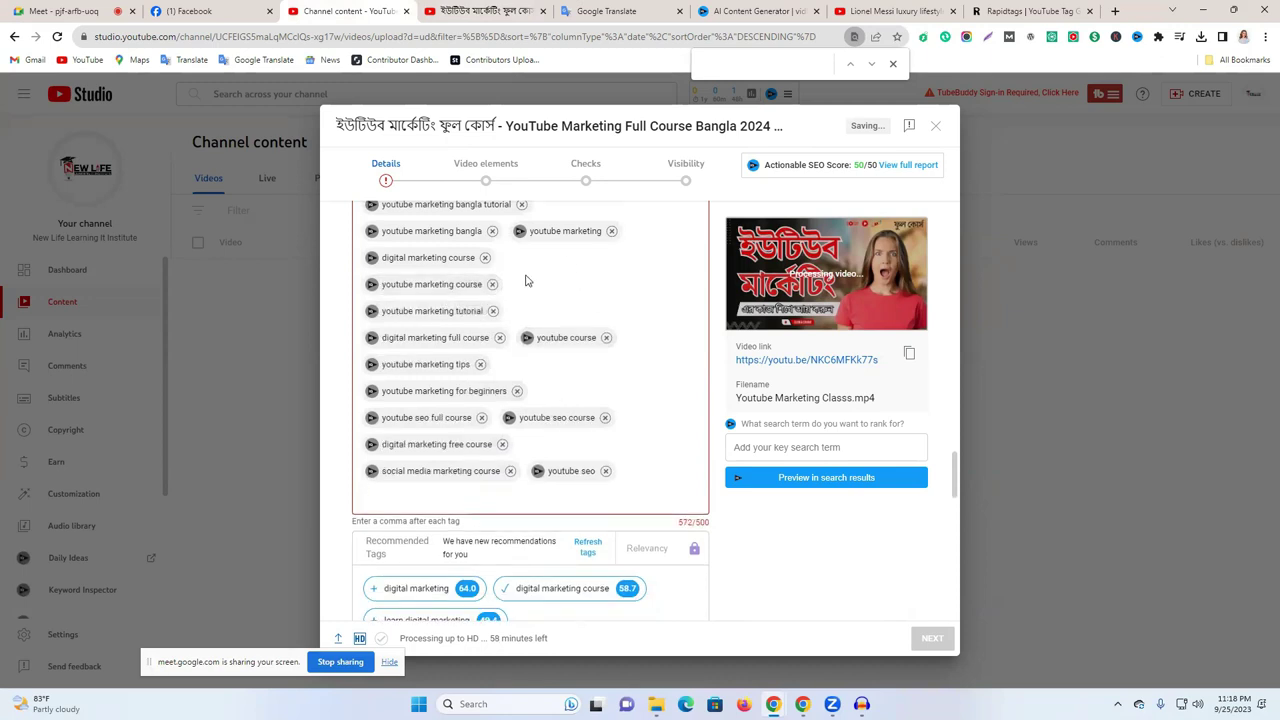
scroll(630, 400, up, 2)
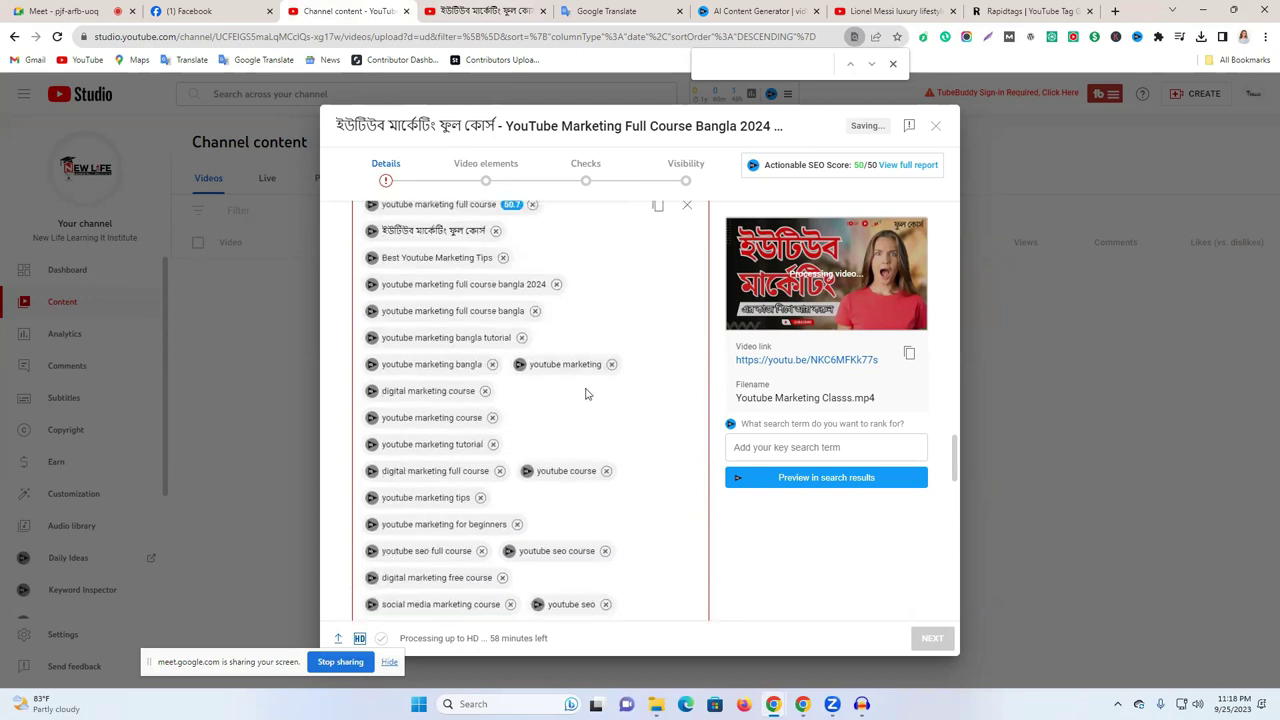
click(503, 258)
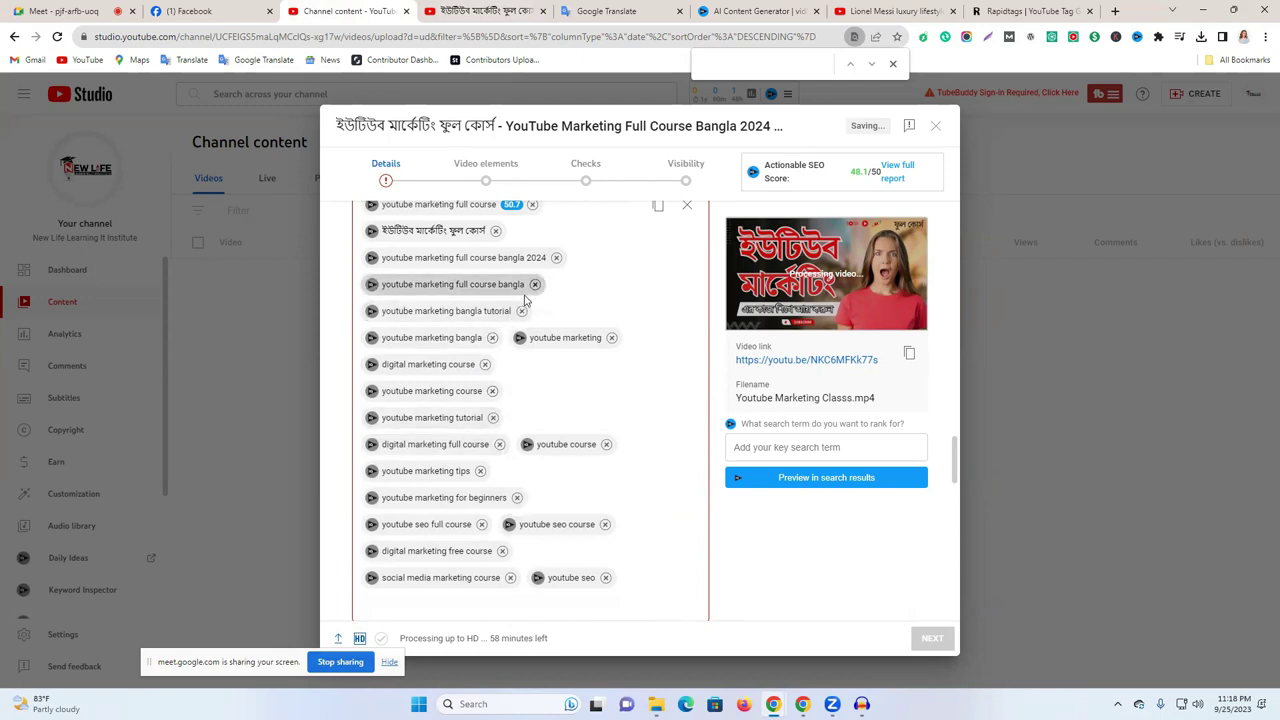
scroll(523, 314, up, 1)
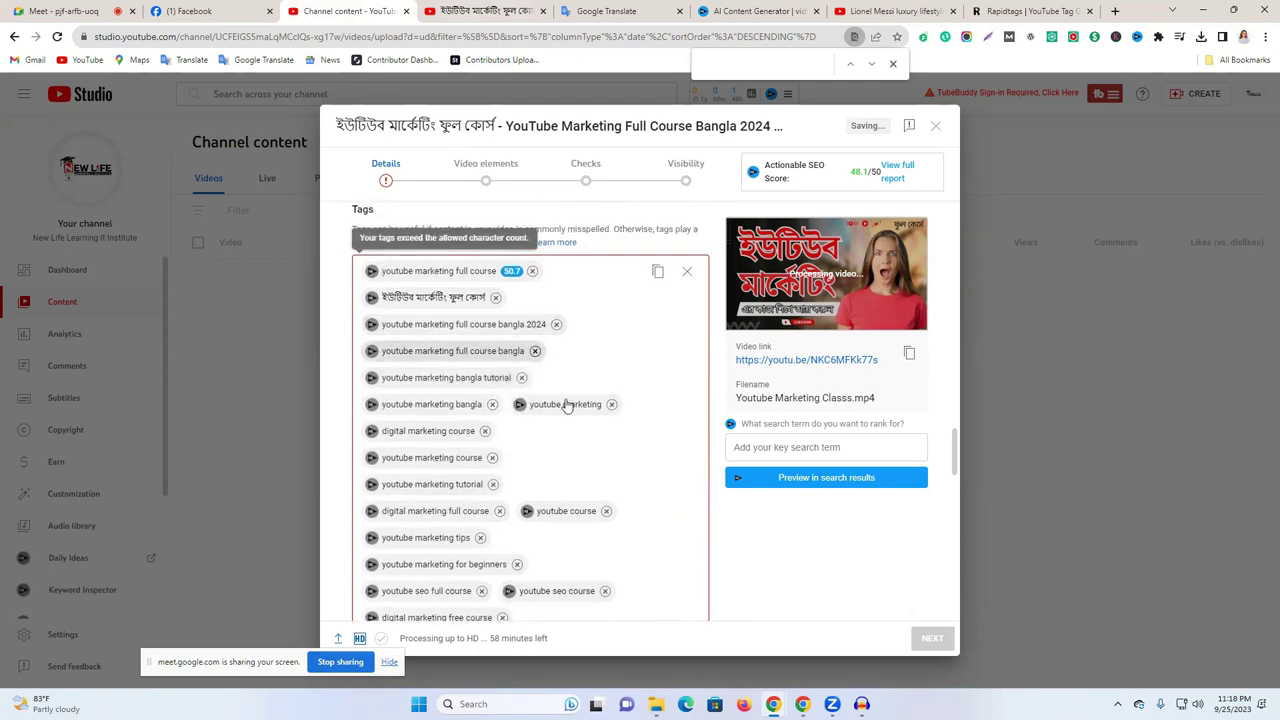
scroll(585, 440, down, 1)
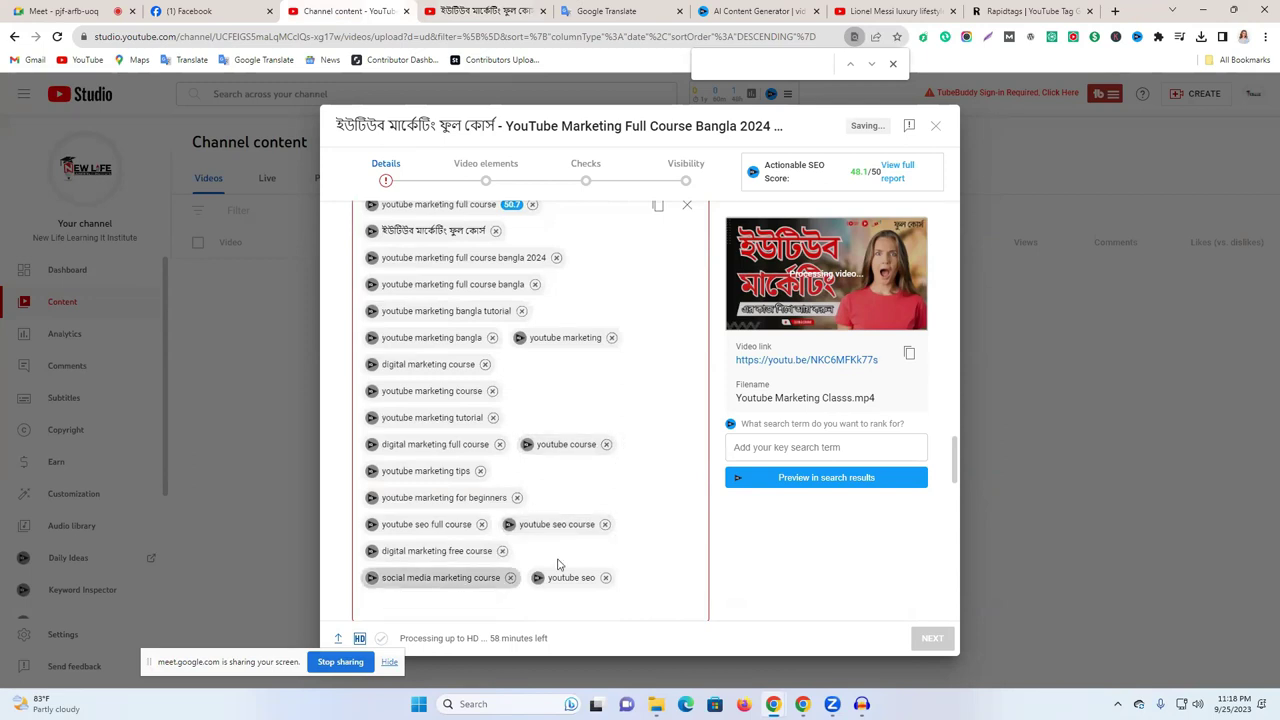
click(503, 551)
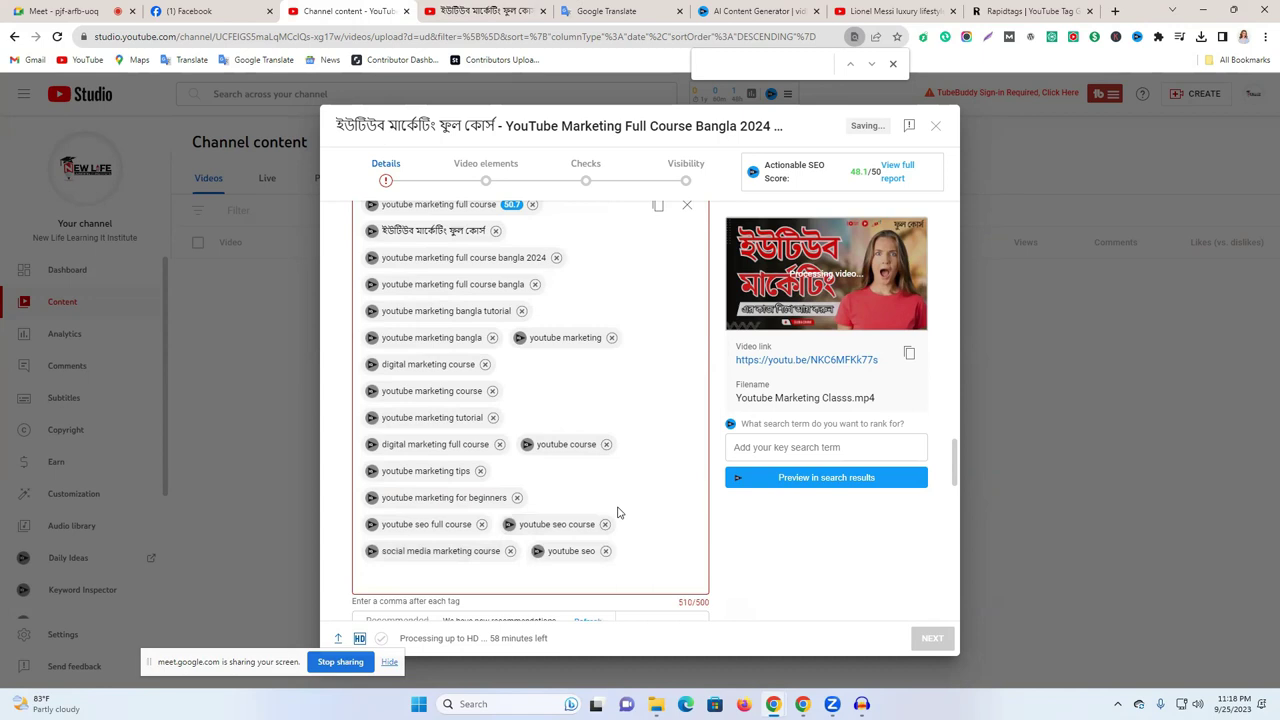
scroll(657, 500, down, 2)
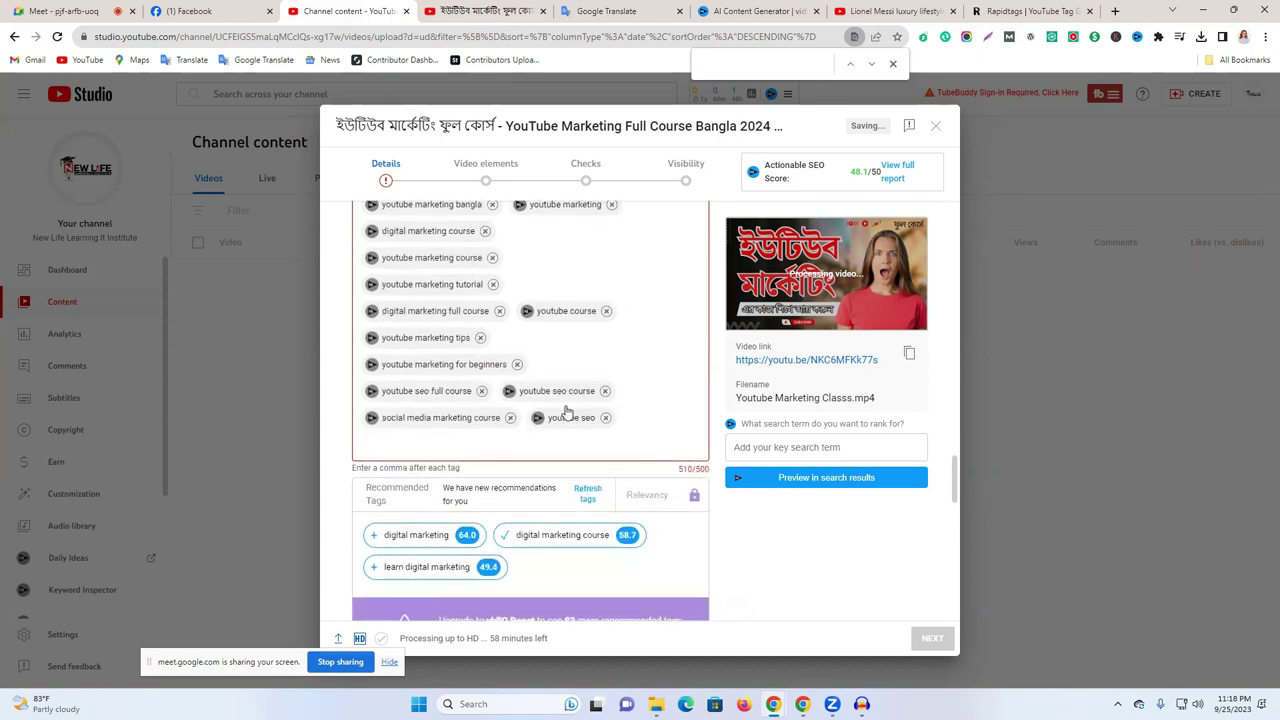
click(605, 311)
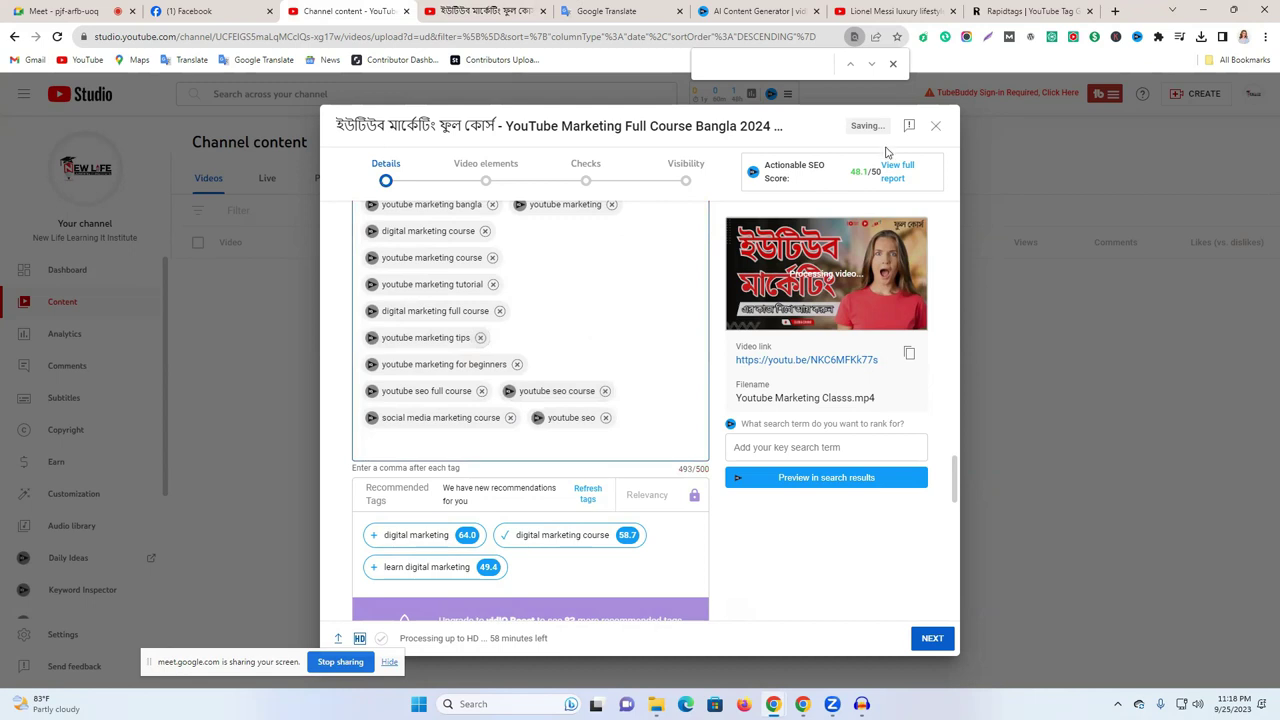
drag(852, 171, 857, 172)
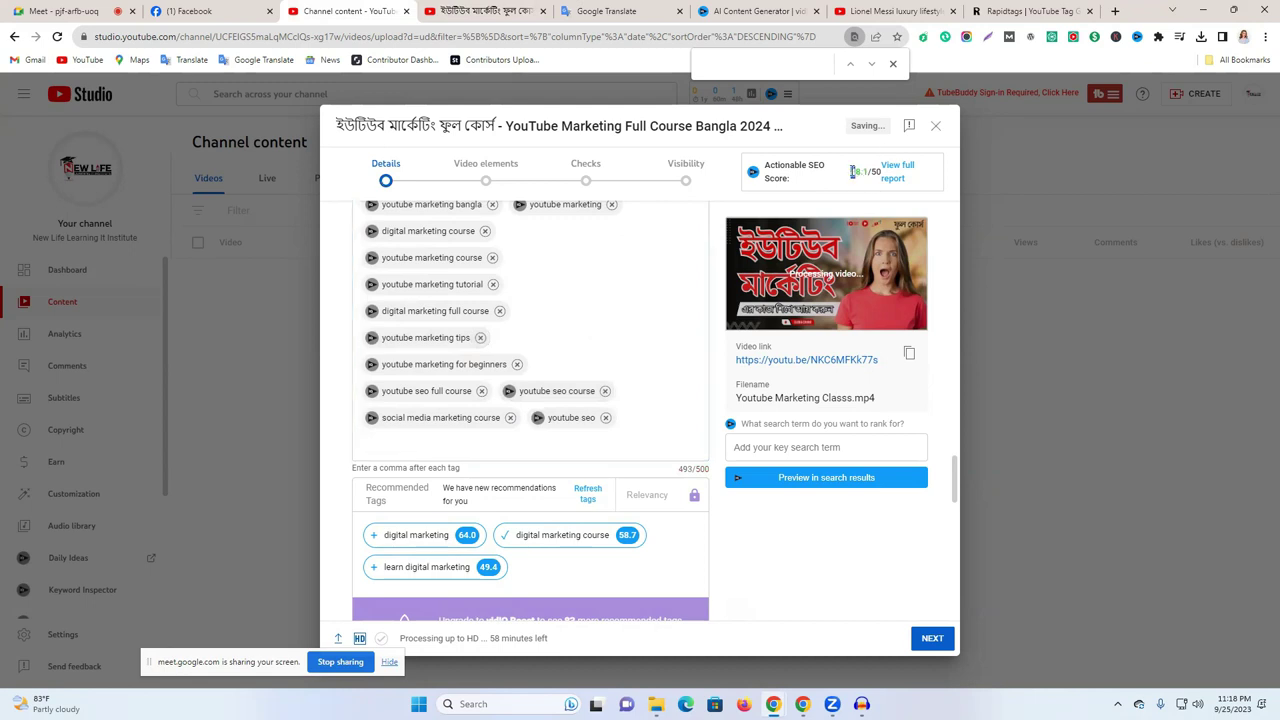
double_click(853, 172)
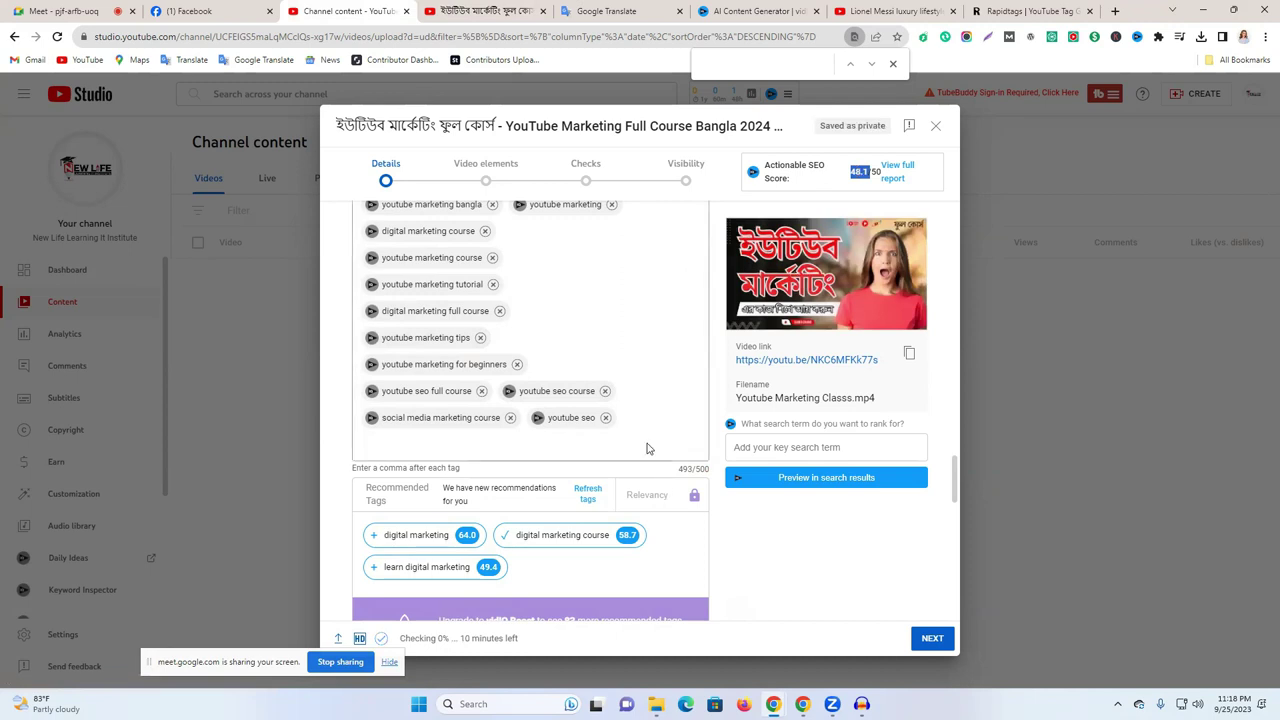
- Copy the channel name from the YouTube account menu and return to Studio's upload details
key(ctrl+Tab)
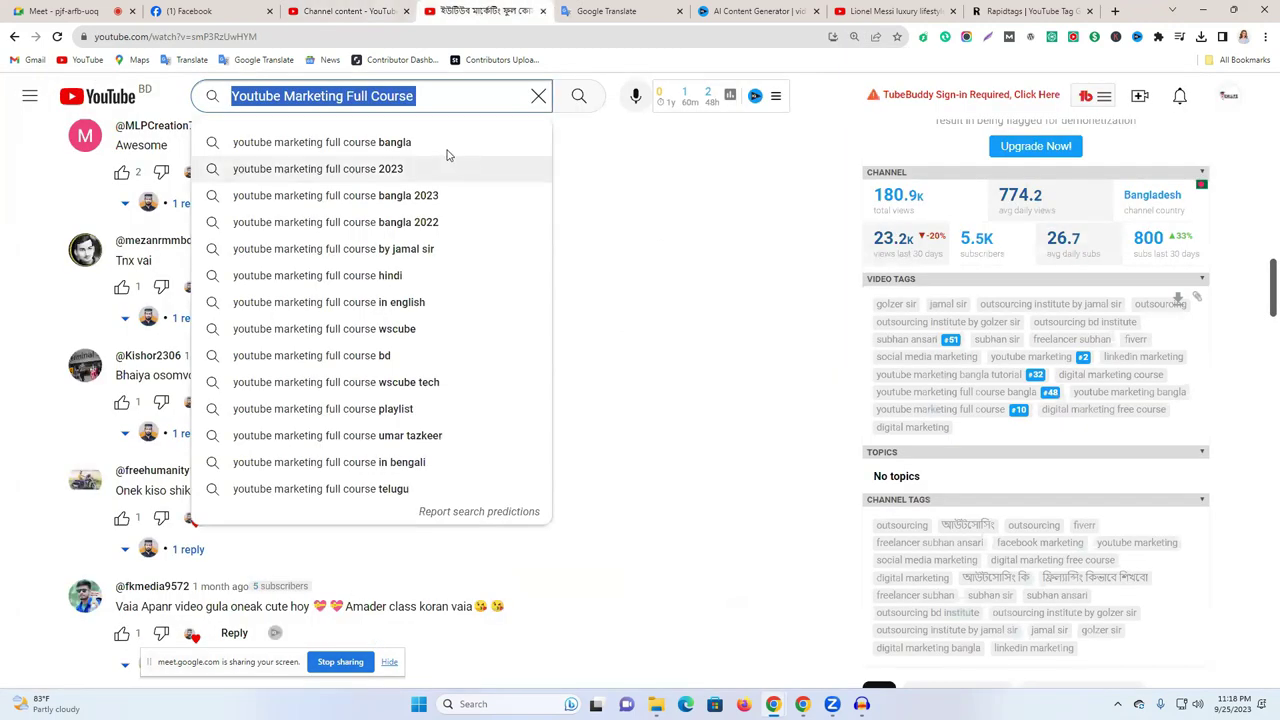
click(1230, 100)
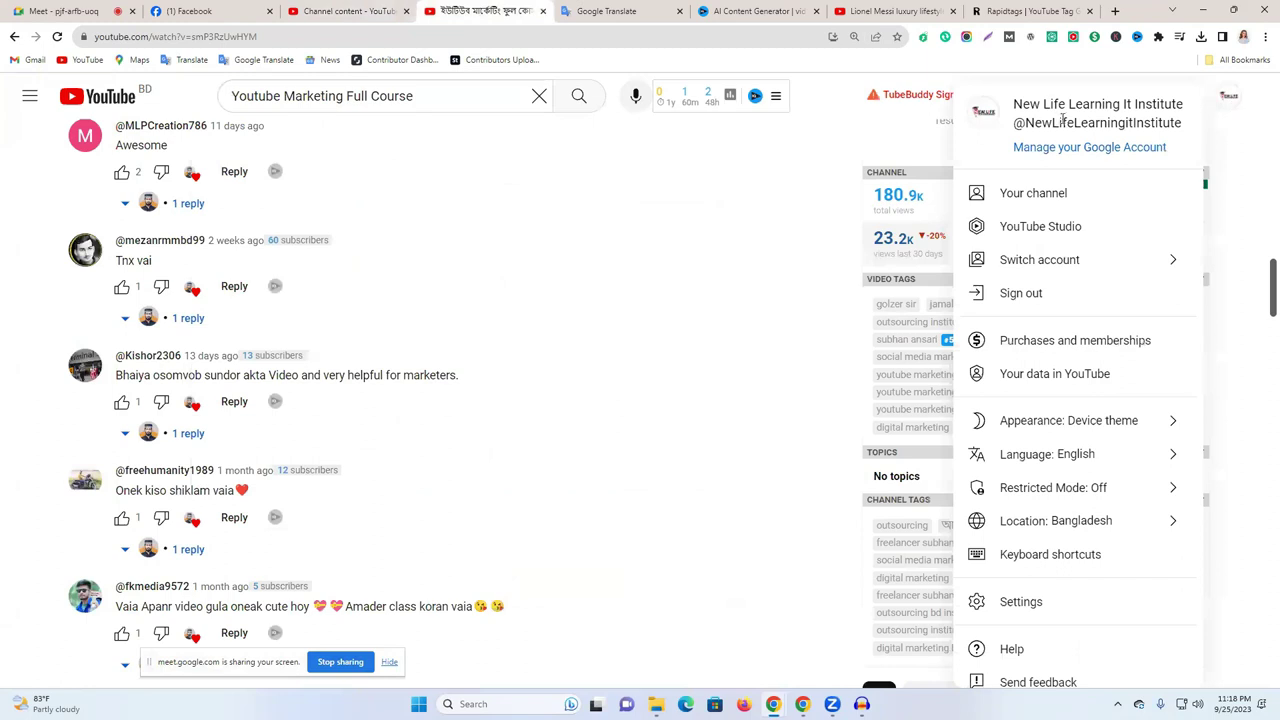
triple_click(1053, 103)
right_click(1055, 104)
click(918, 118)
key(ctrl+7)
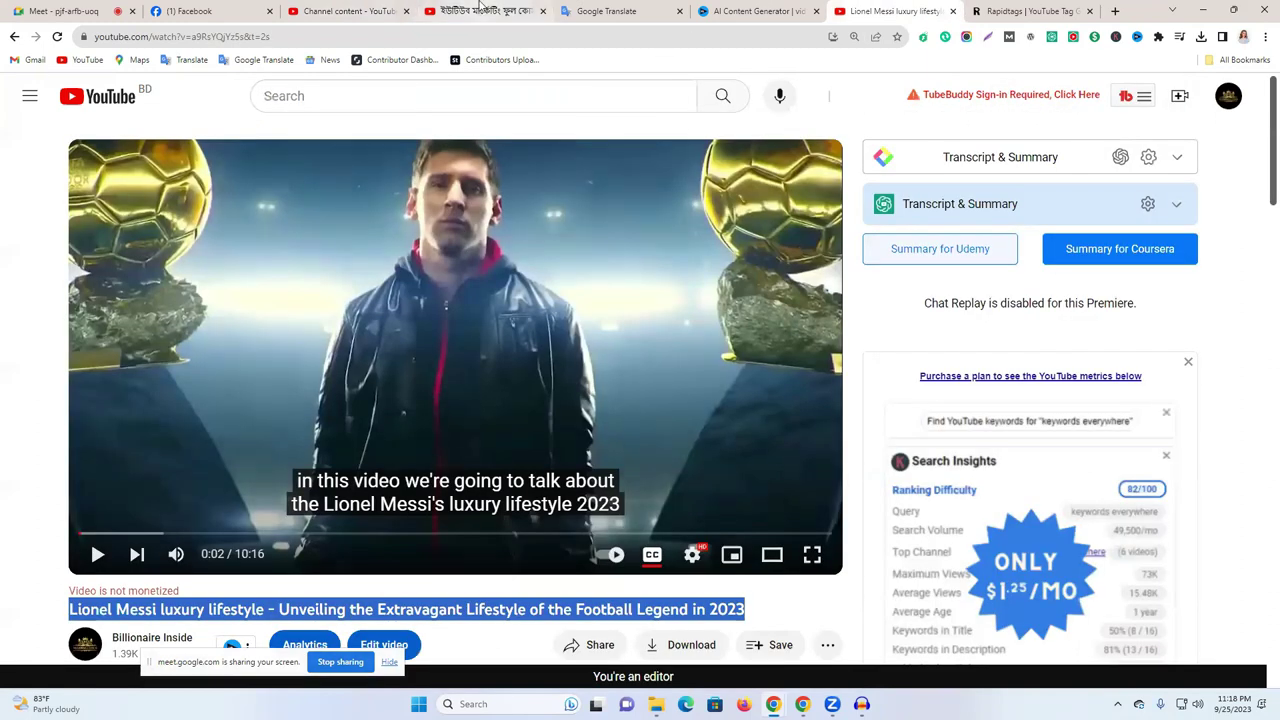
key(ctrl+4)
click(695, 273)
- Add the copied channel name as a tag, then remove it again
key(ctrl+3)
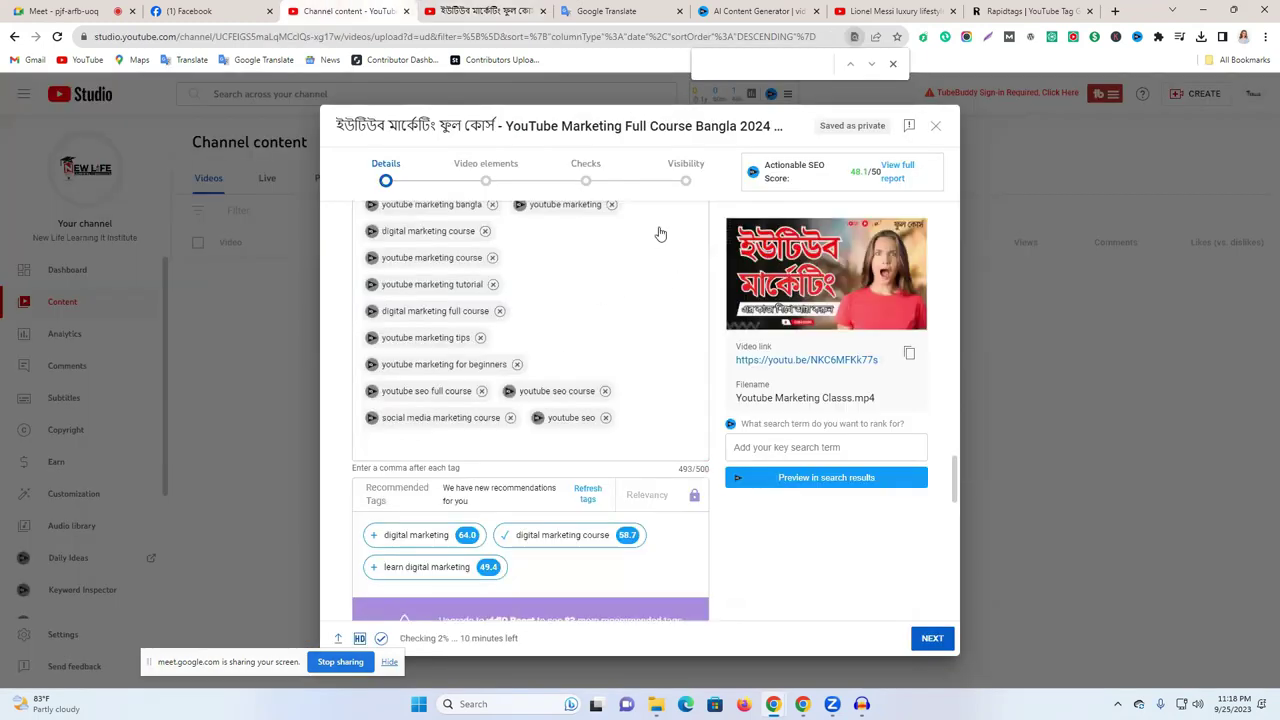
scroll(560, 463, down, 2)
scroll(560, 463, up, 2)
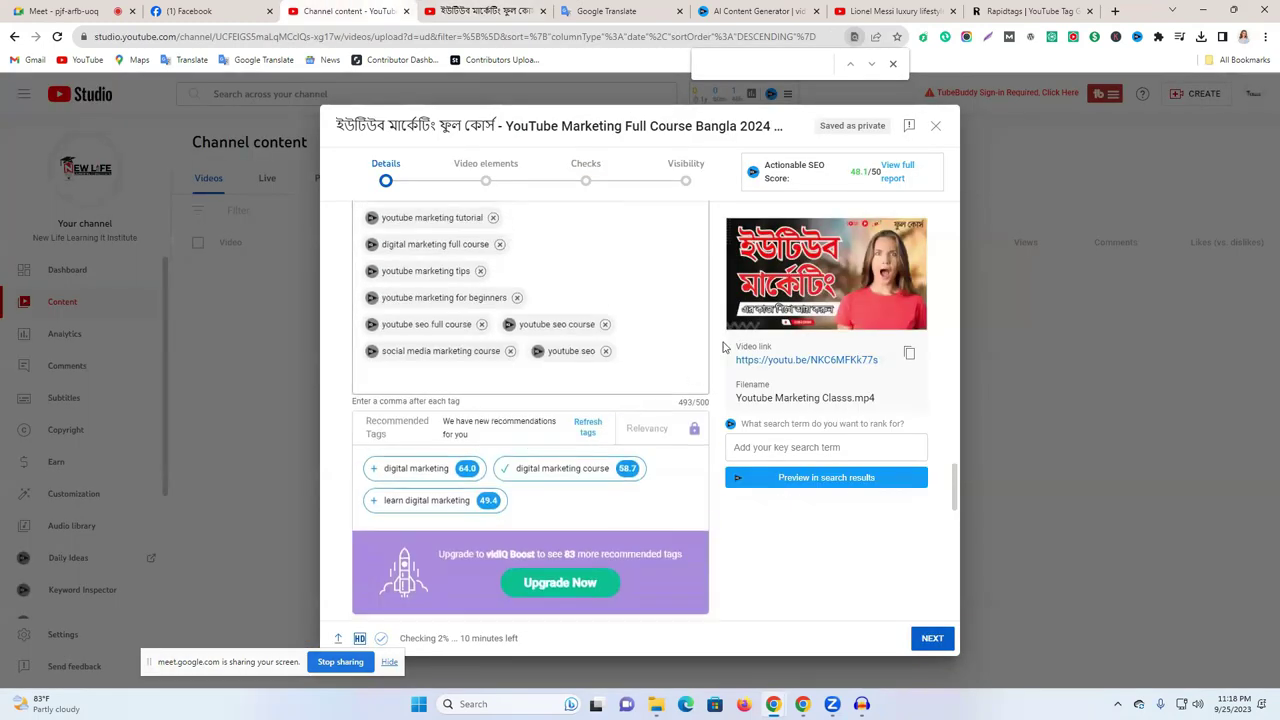
drag(816, 170, 826, 168)
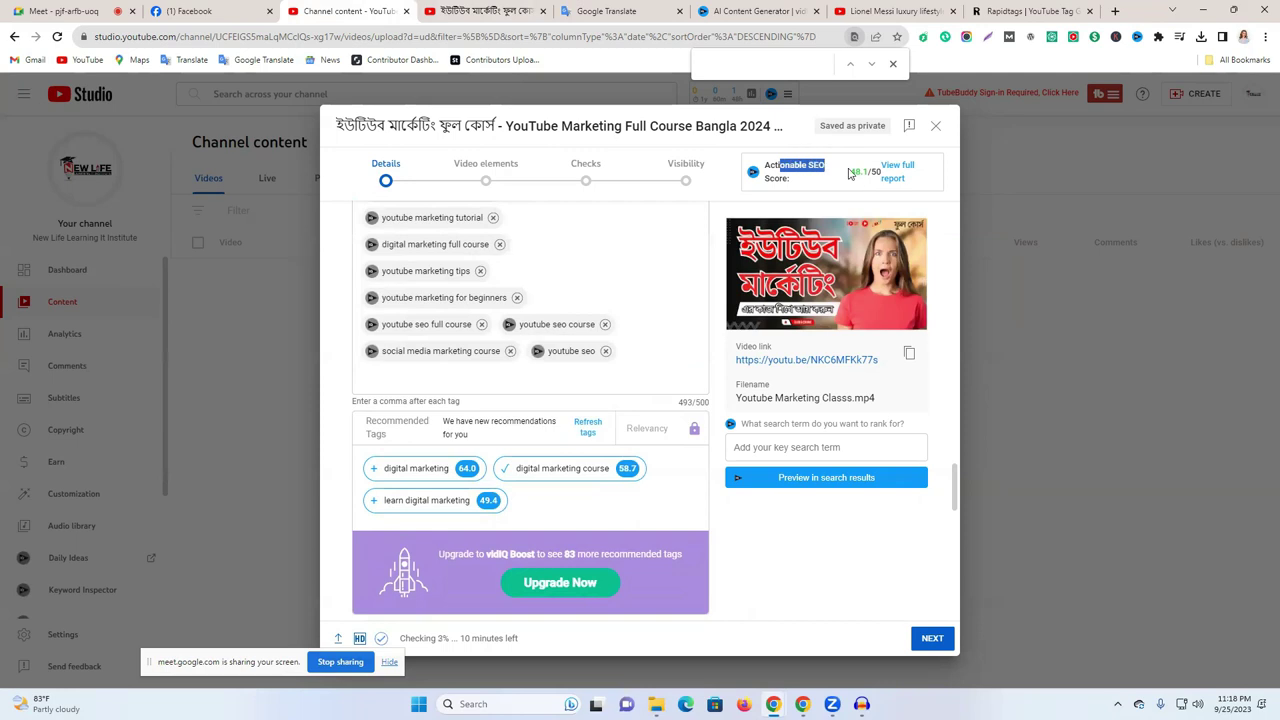
click(610, 382)
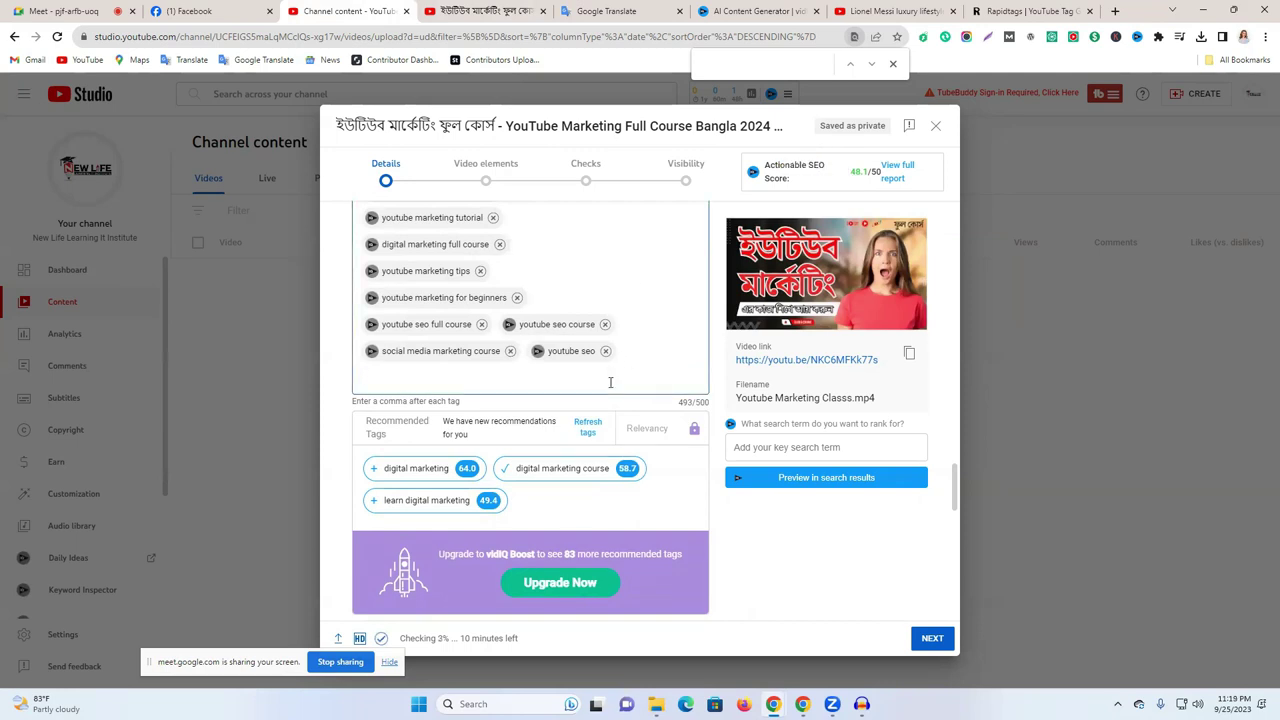
key(ctrl+v)
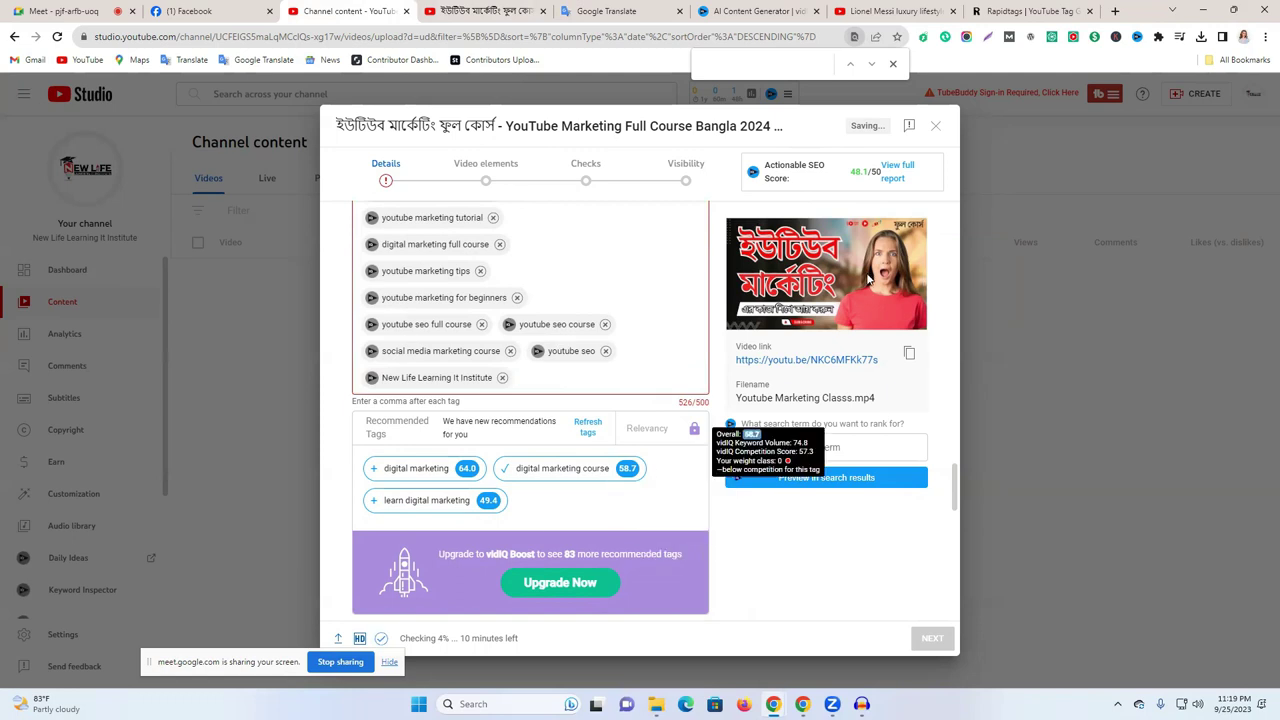
click(502, 378)
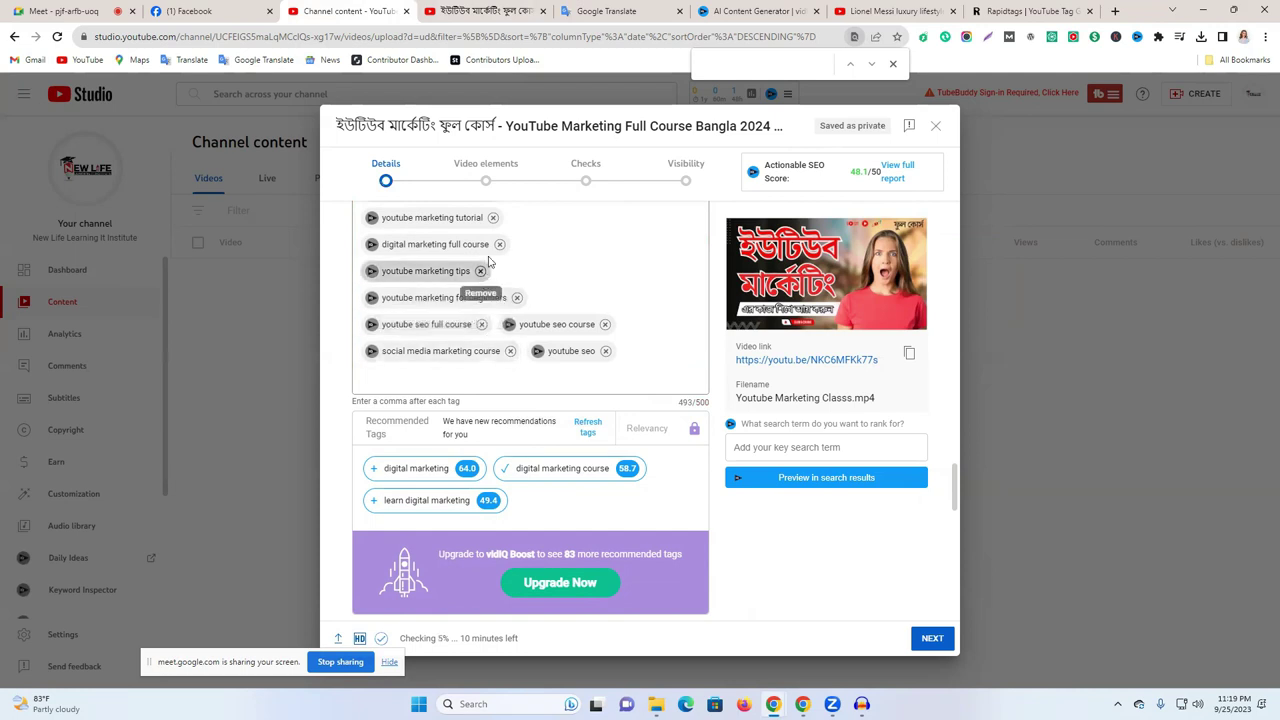
- Remove digital marketing course, then add it back with learn digital marketing and digital marketing from vidIQ recommendations
scroll(486, 252, up, 3)
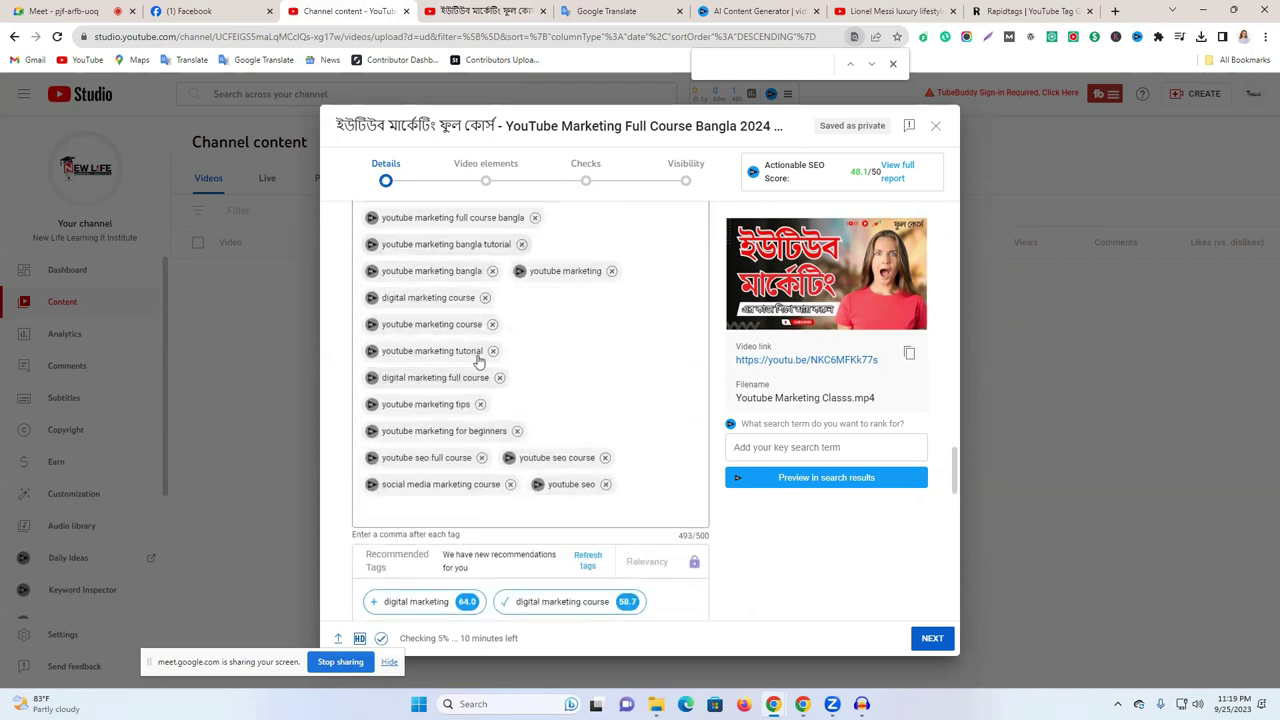
click(484, 297)
scroll(440, 490, down, 2)
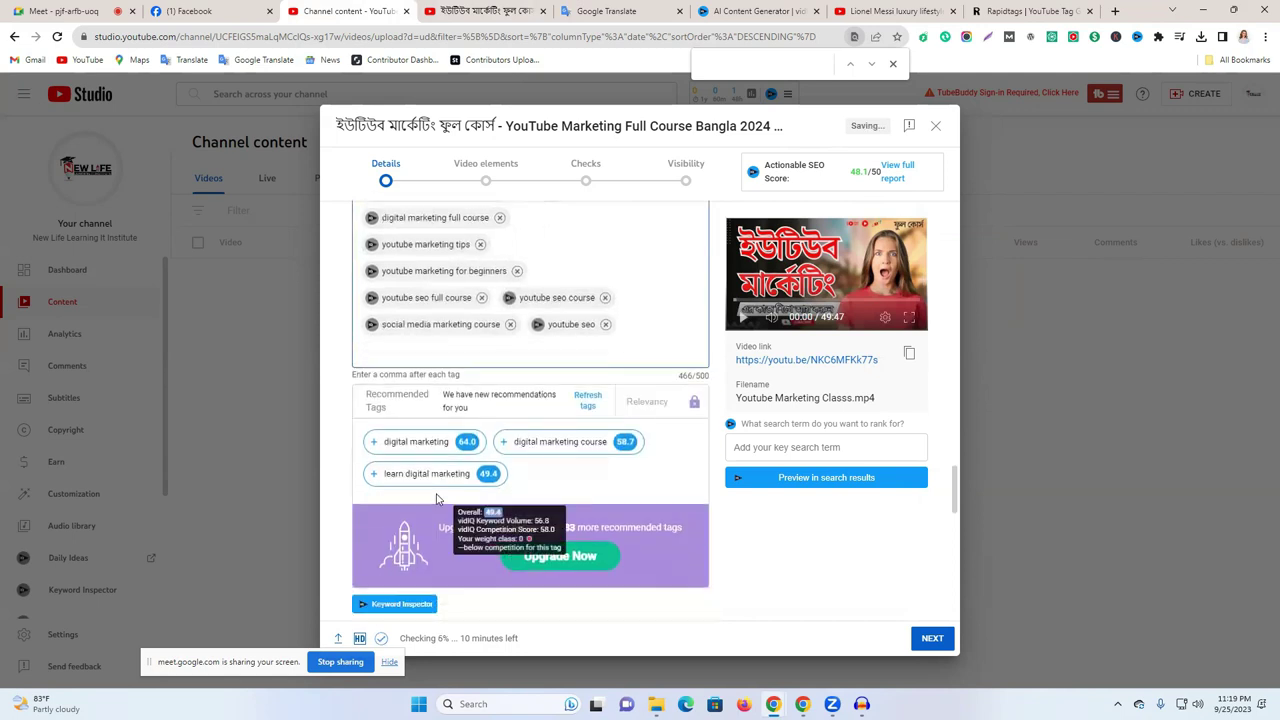
click(508, 443)
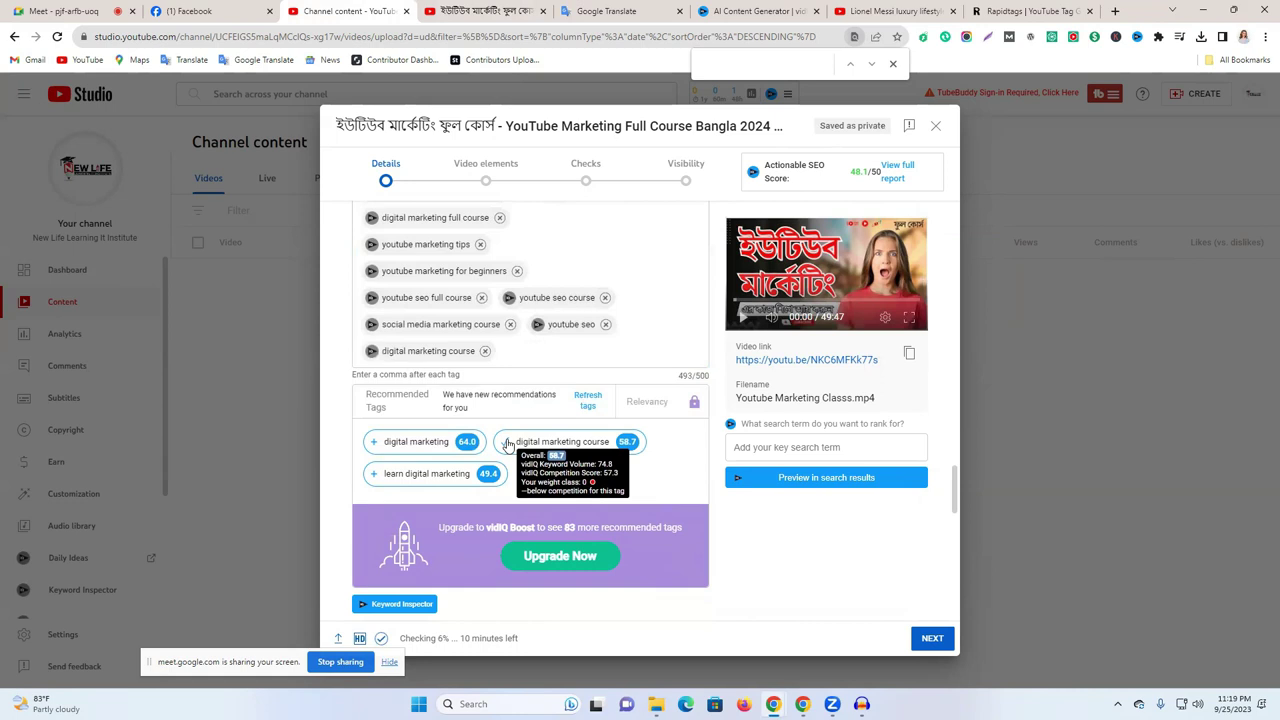
click(384, 474)
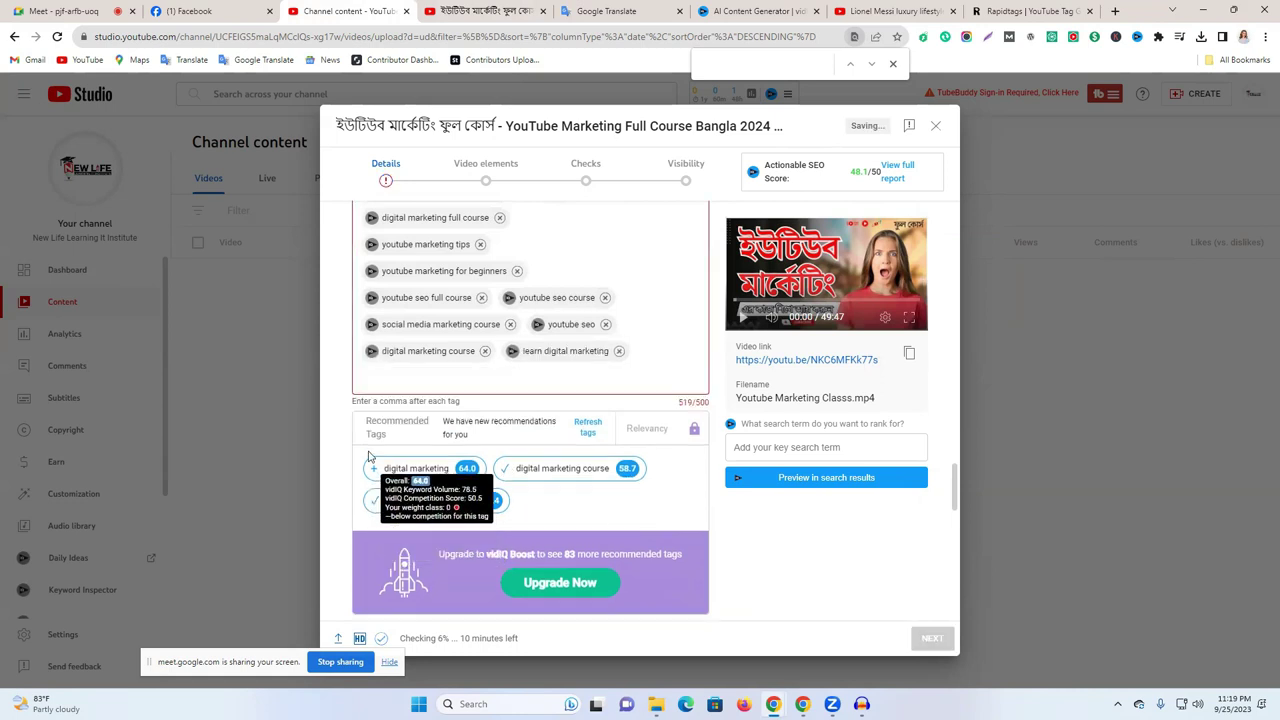
click(375, 469)
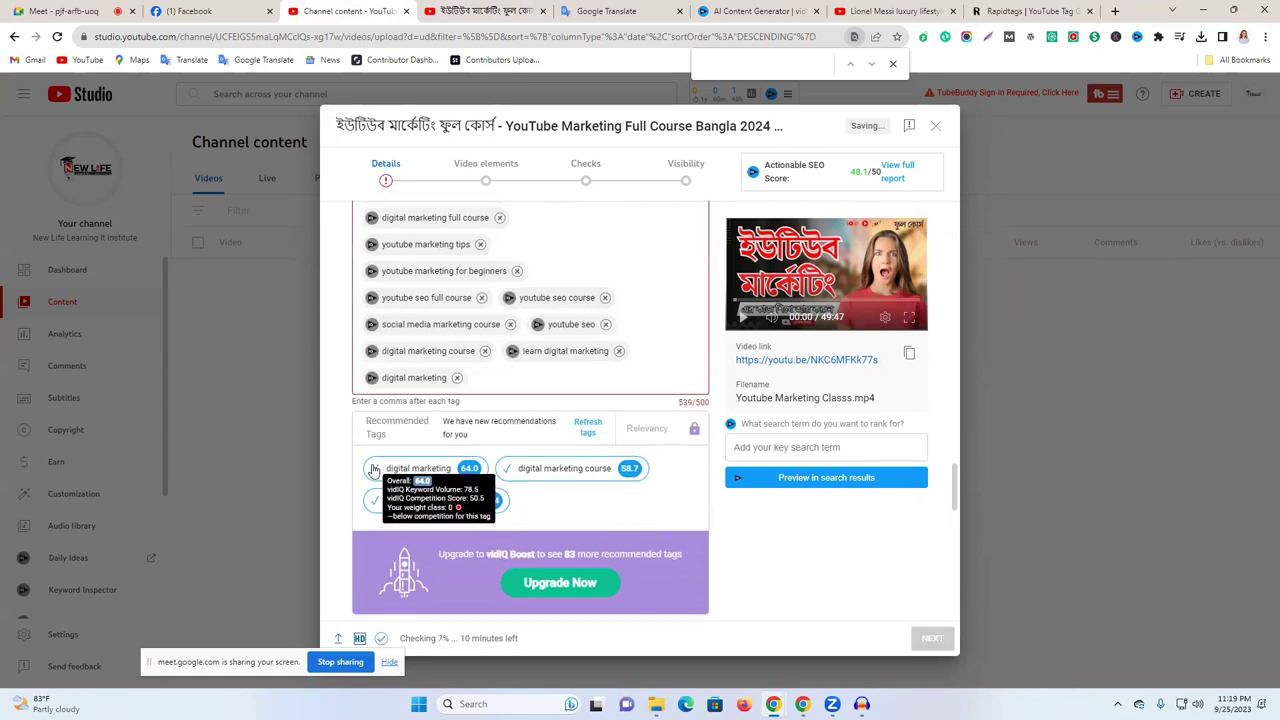
scroll(673, 357, up, 5)
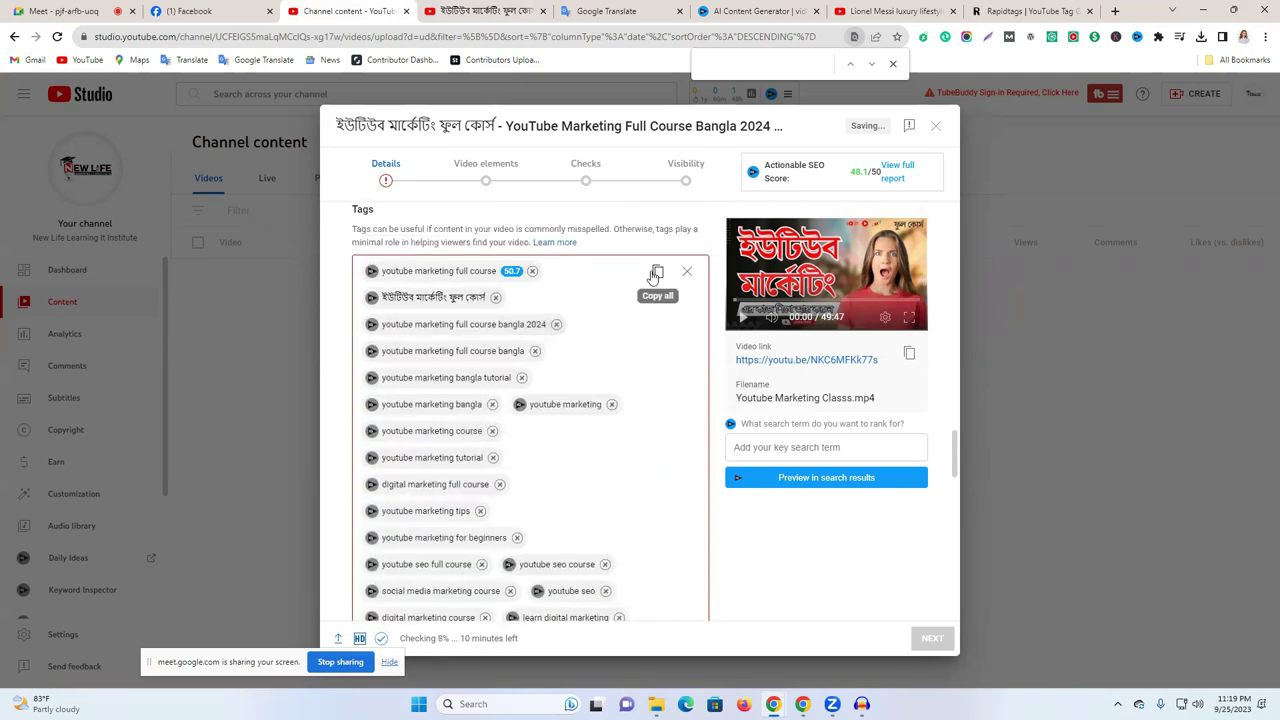
- Copy and clear all the video's tags, then paste them into Google Translate
click(656, 273)
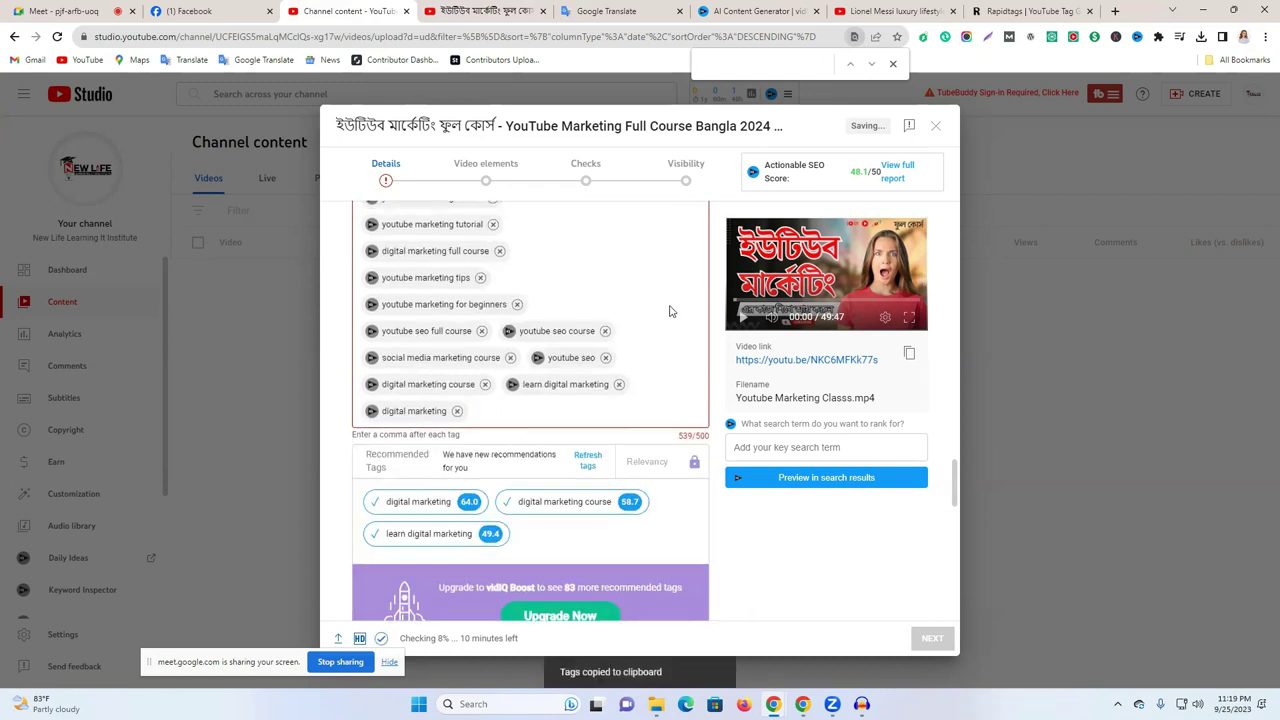
scroll(670, 310, up, 2)
click(686, 436)
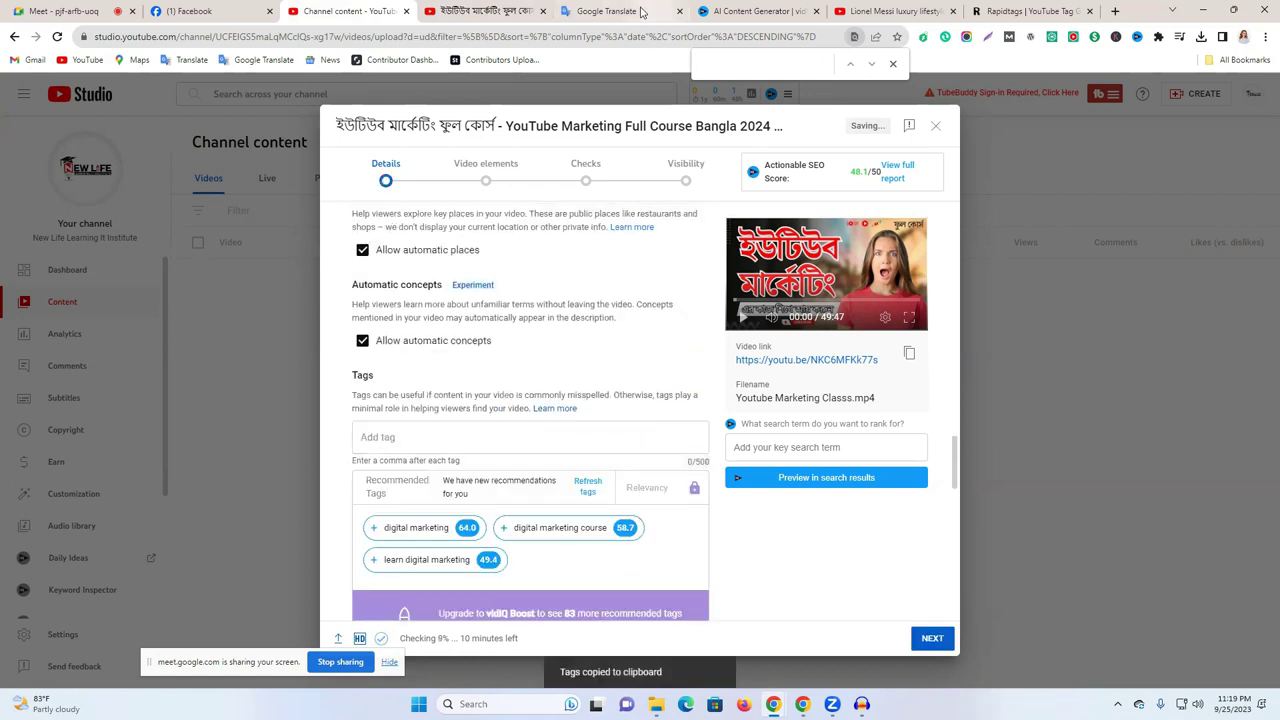
click(606, 11)
scroll(612, 148, up, 5)
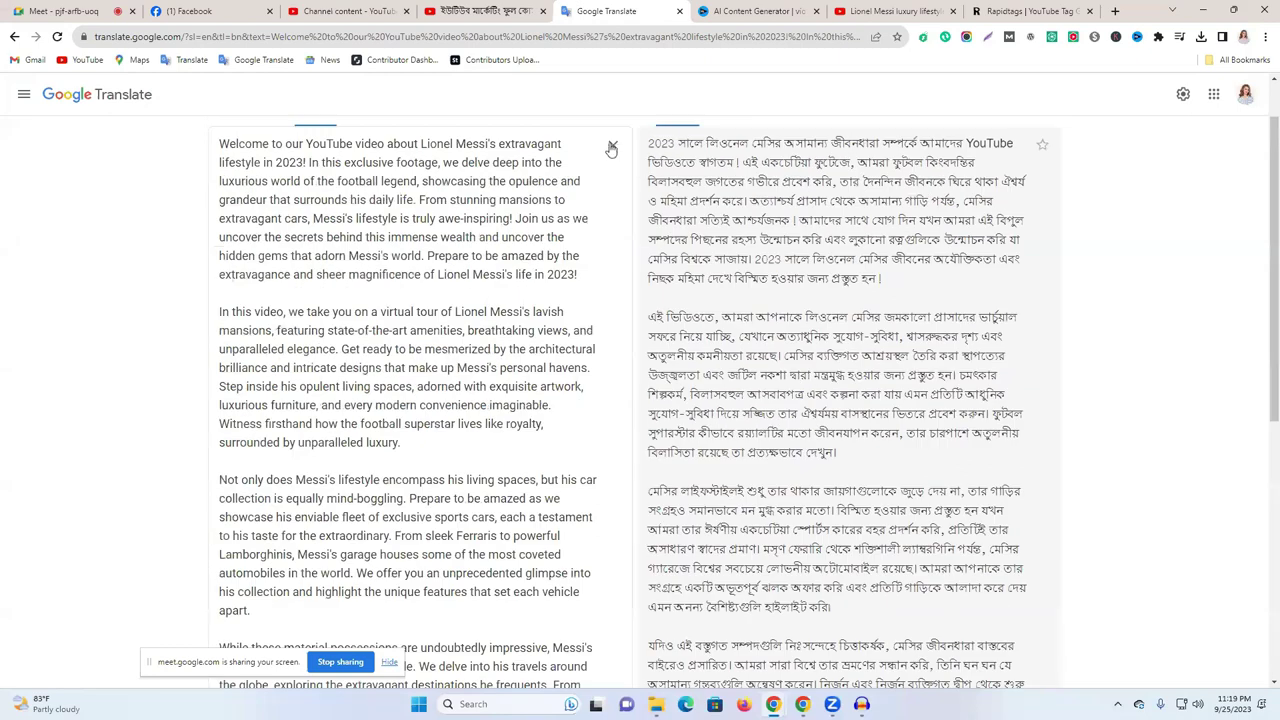
scroll(613, 212, up, 1)
click(613, 212)
key(ctrl+v)
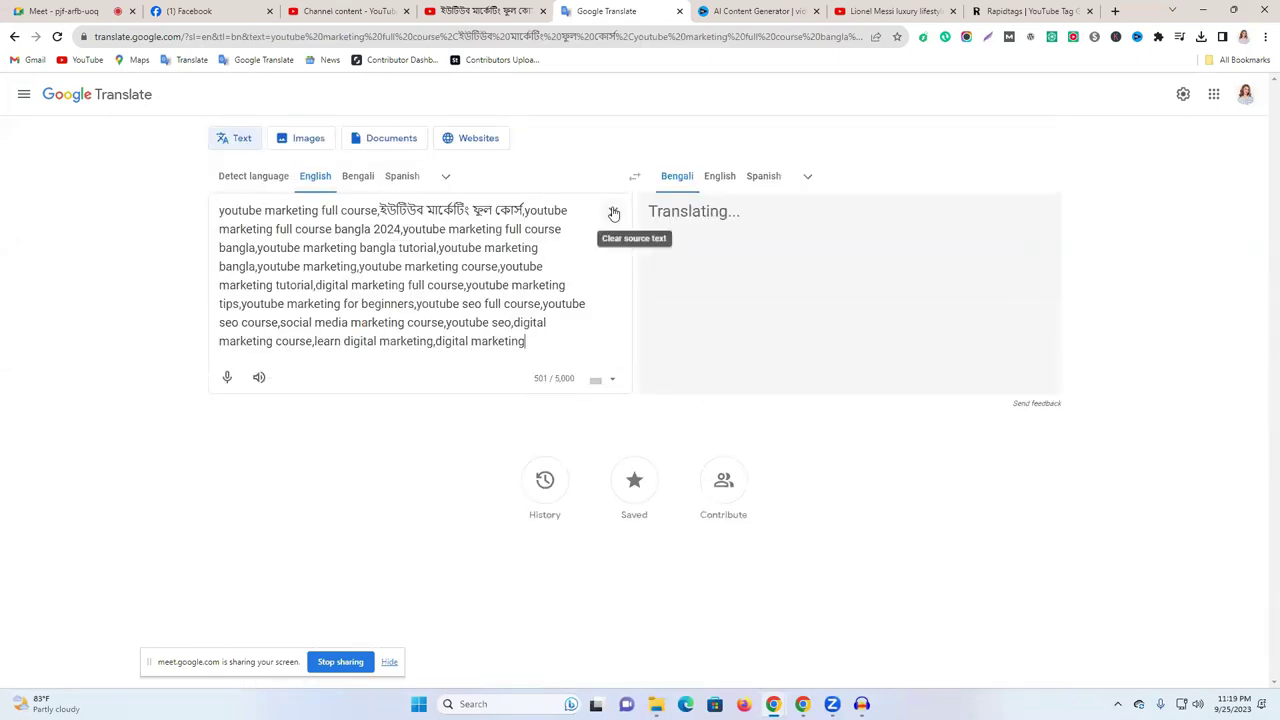
- Copy the Rapidtags tag list and paste it into Studio's empty Tags field
click(1030, 11)
click(368, 520)
click(738, 8)
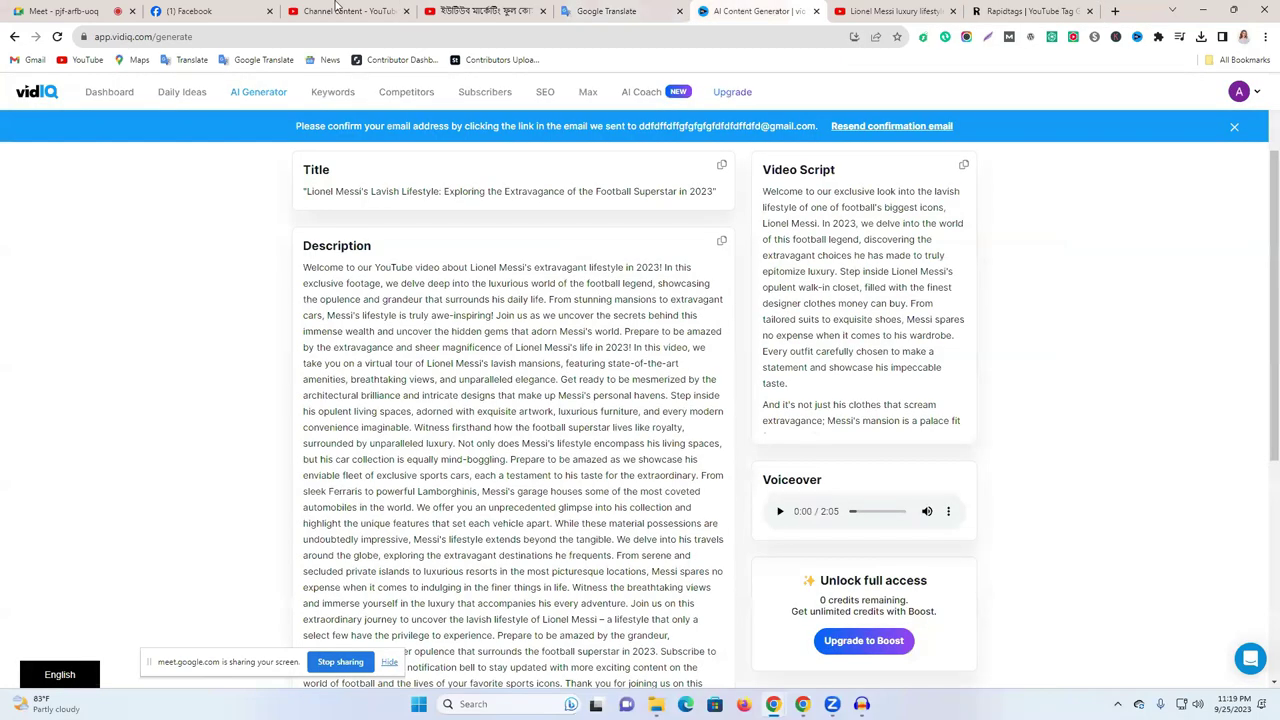
key(ctrl+3)
click(480, 455)
key(ctrl+v)
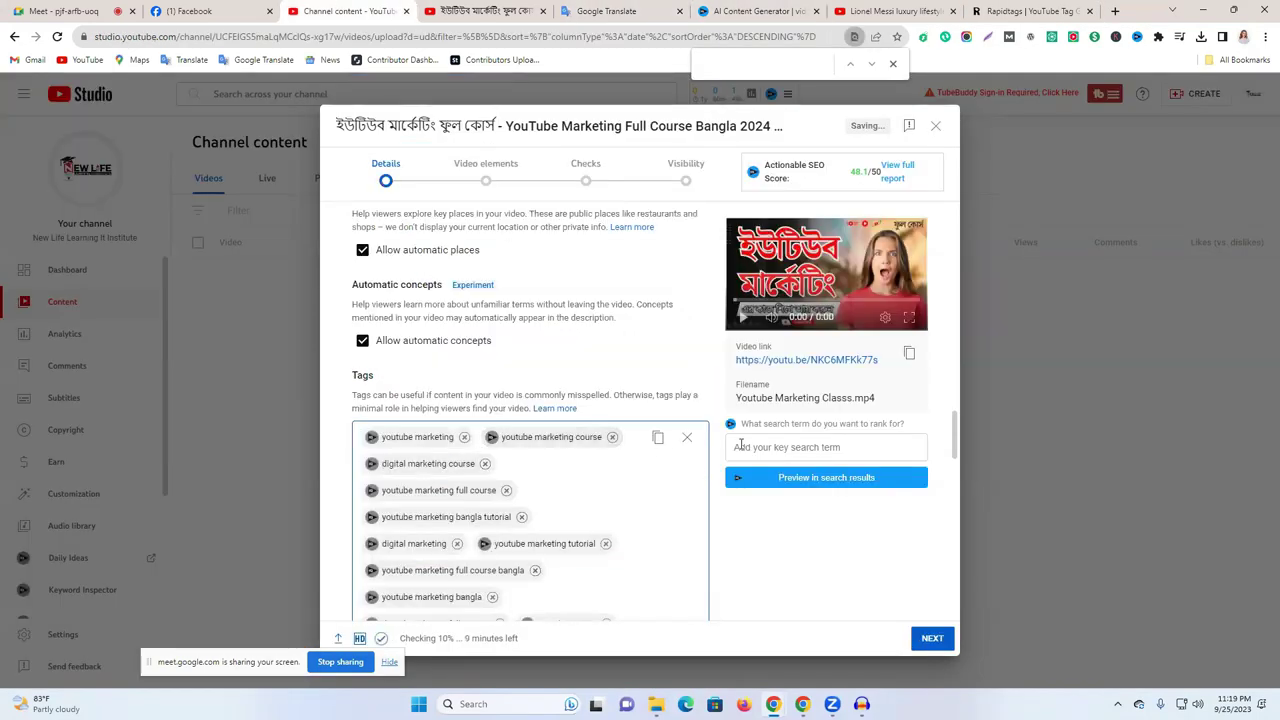
- Add the Bengali phrase from the video title as a new tag
scroll(741, 445, down, 3)
scroll(566, 518, down, 3)
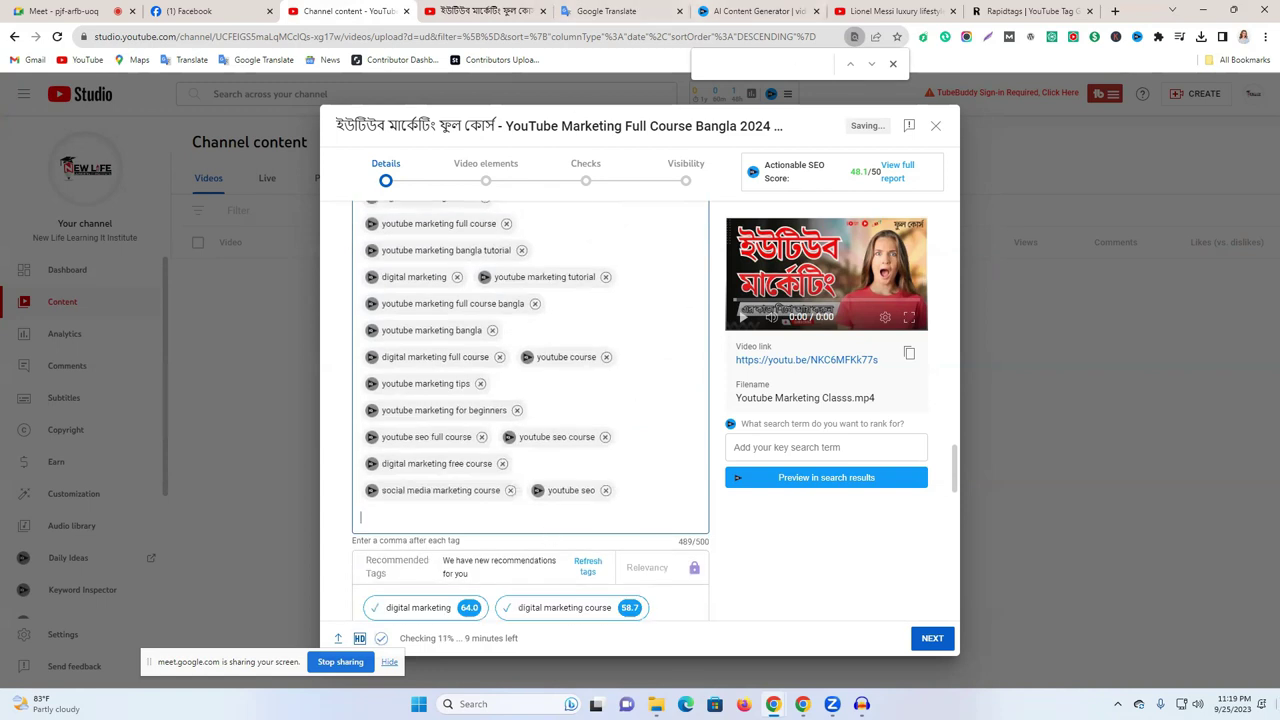
drag(334, 126, 495, 126)
key(ctrl+c)
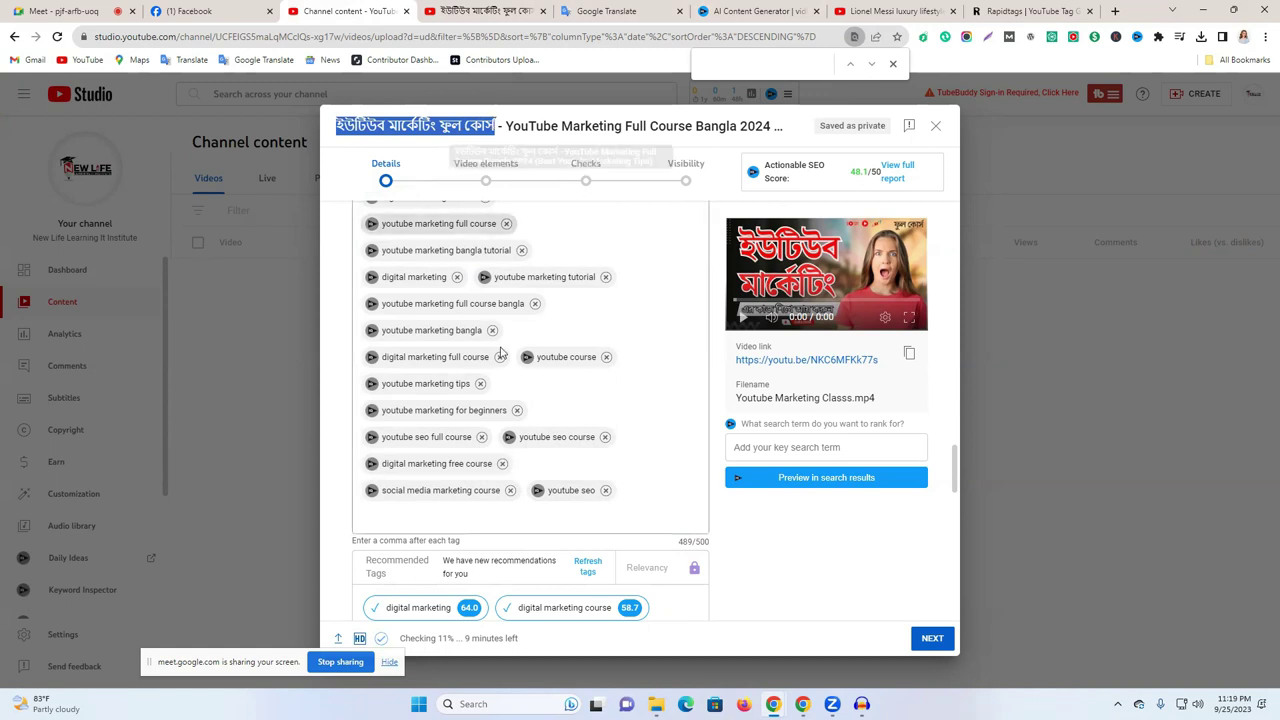
click(472, 514)
key(ctrl+v)
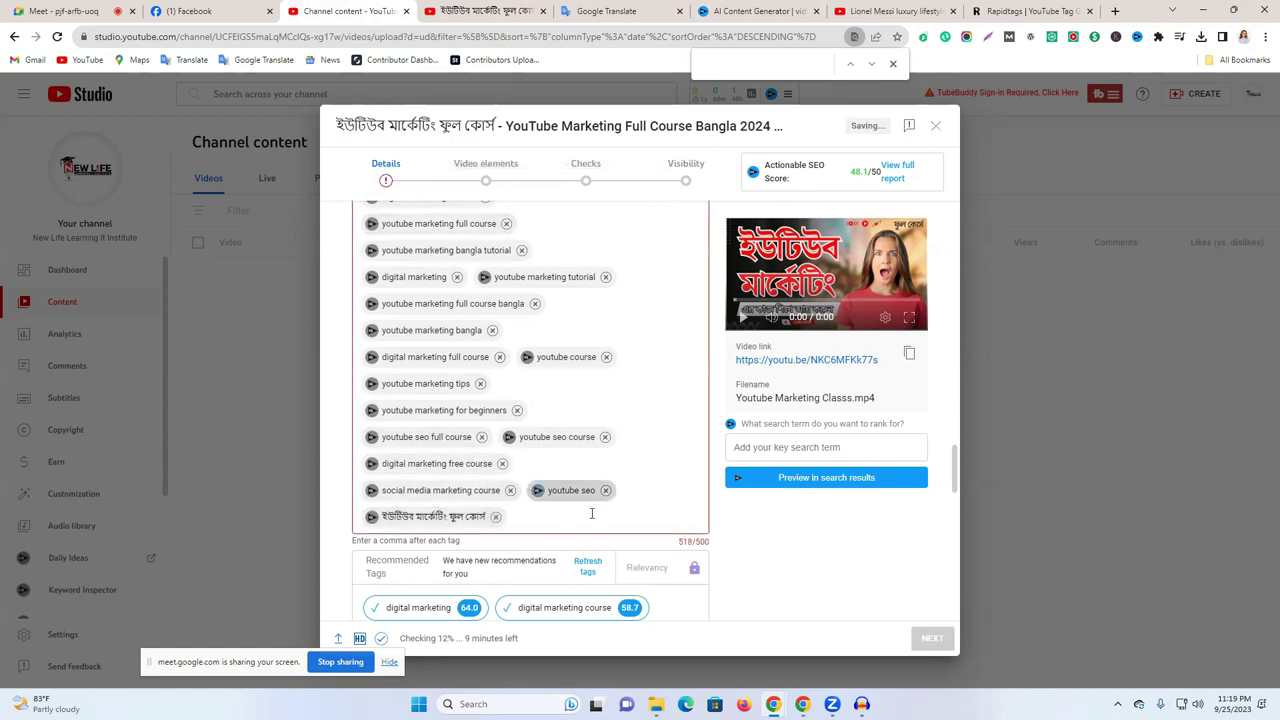
- Remove the youtube course and digital marketing course tags and add the recommended learn digital marketing tag
scroll(580, 487, up, 3)
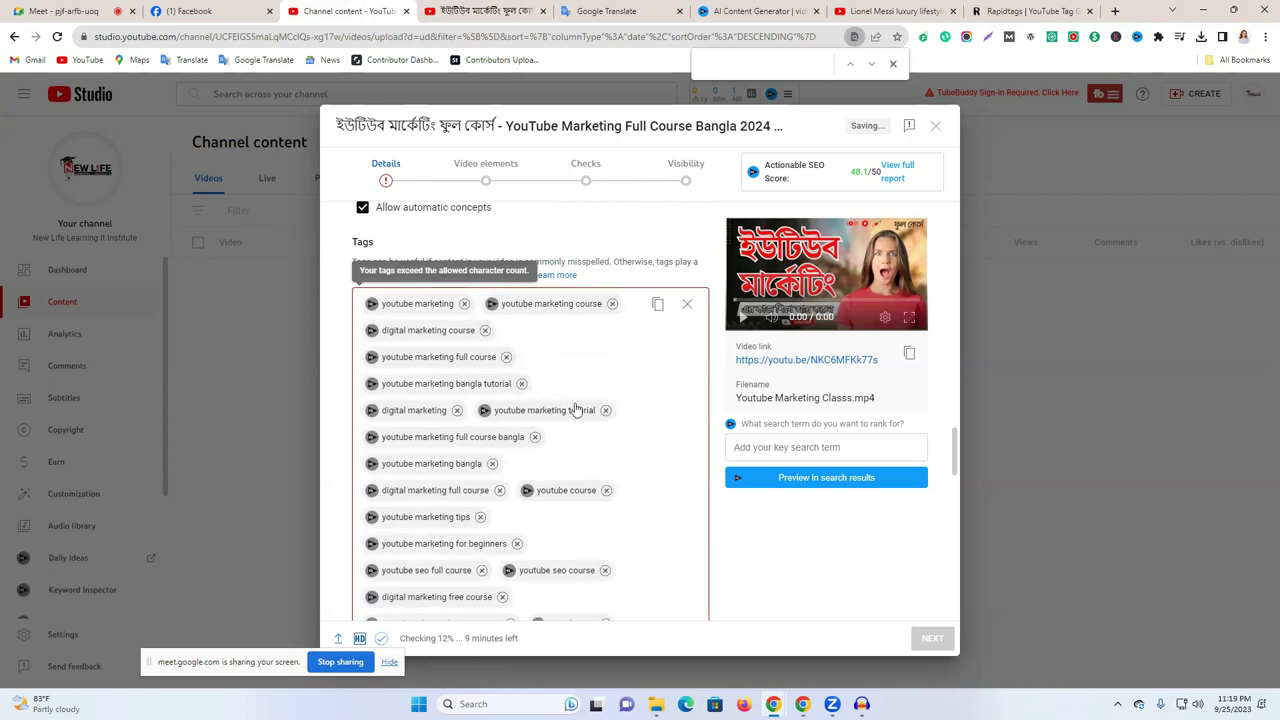
click(605, 491)
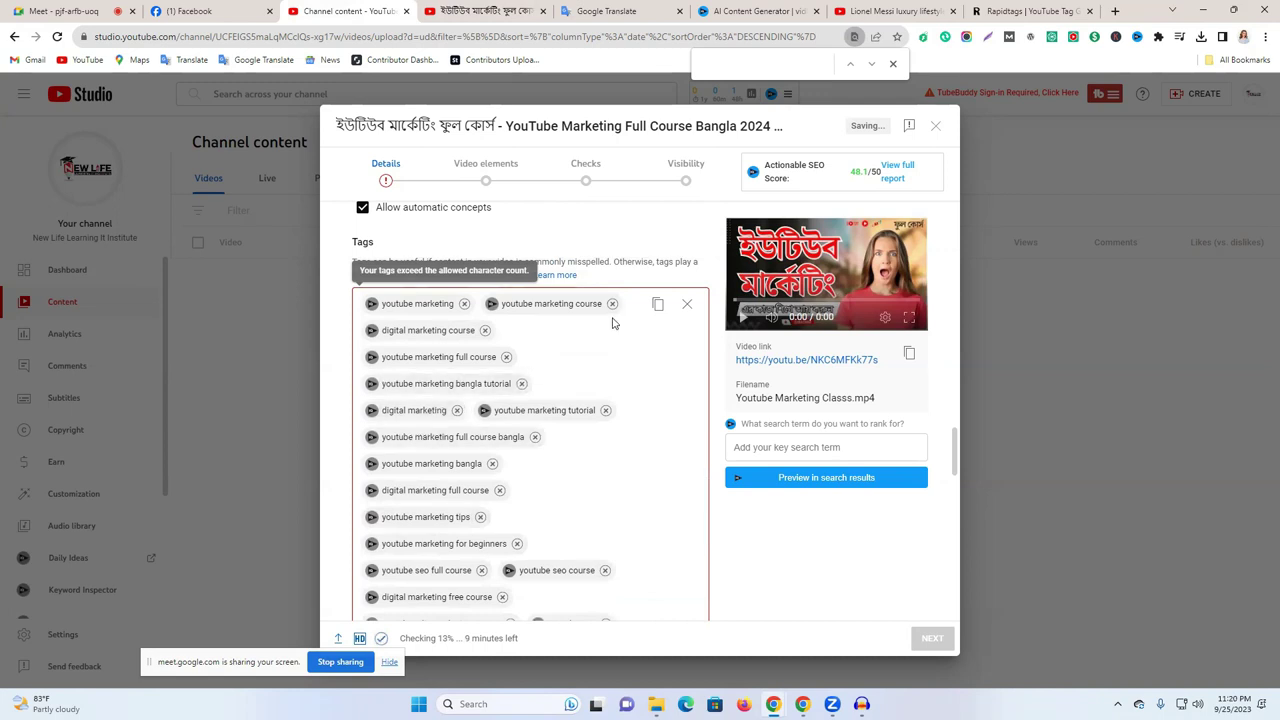
click(485, 330)
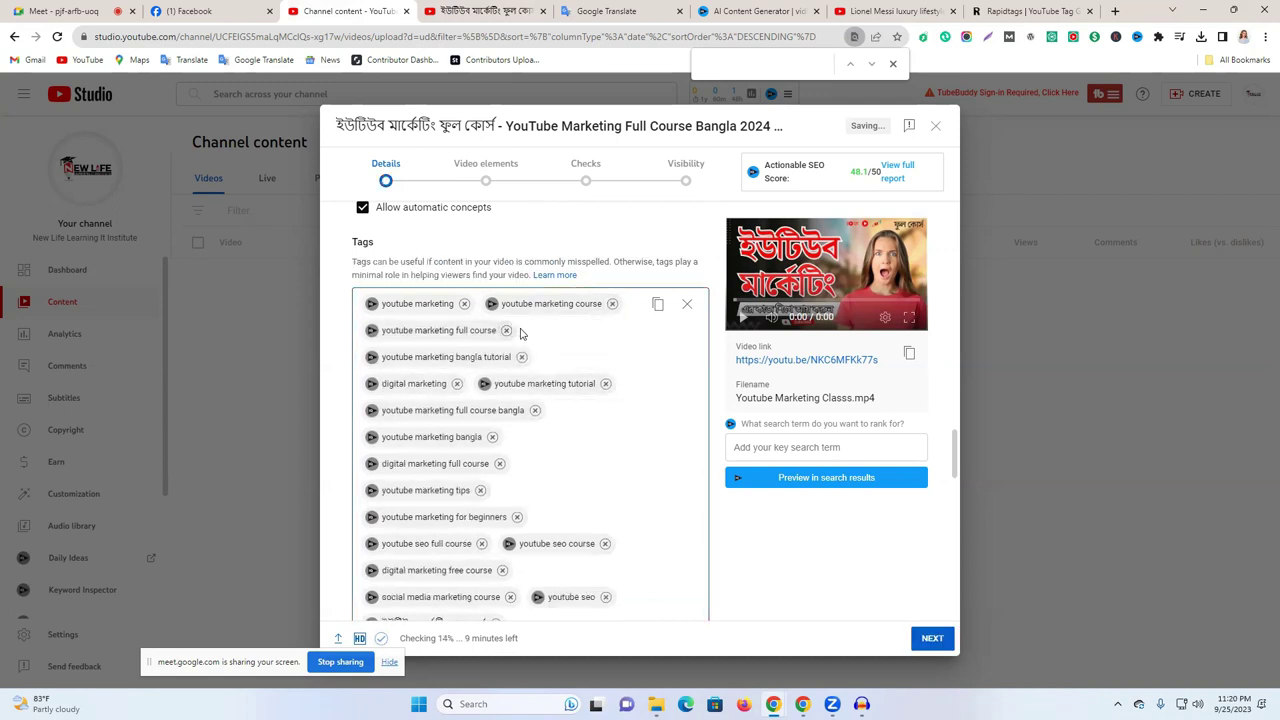
scroll(520, 335, down, 2)
scroll(795, 333, down, 2)
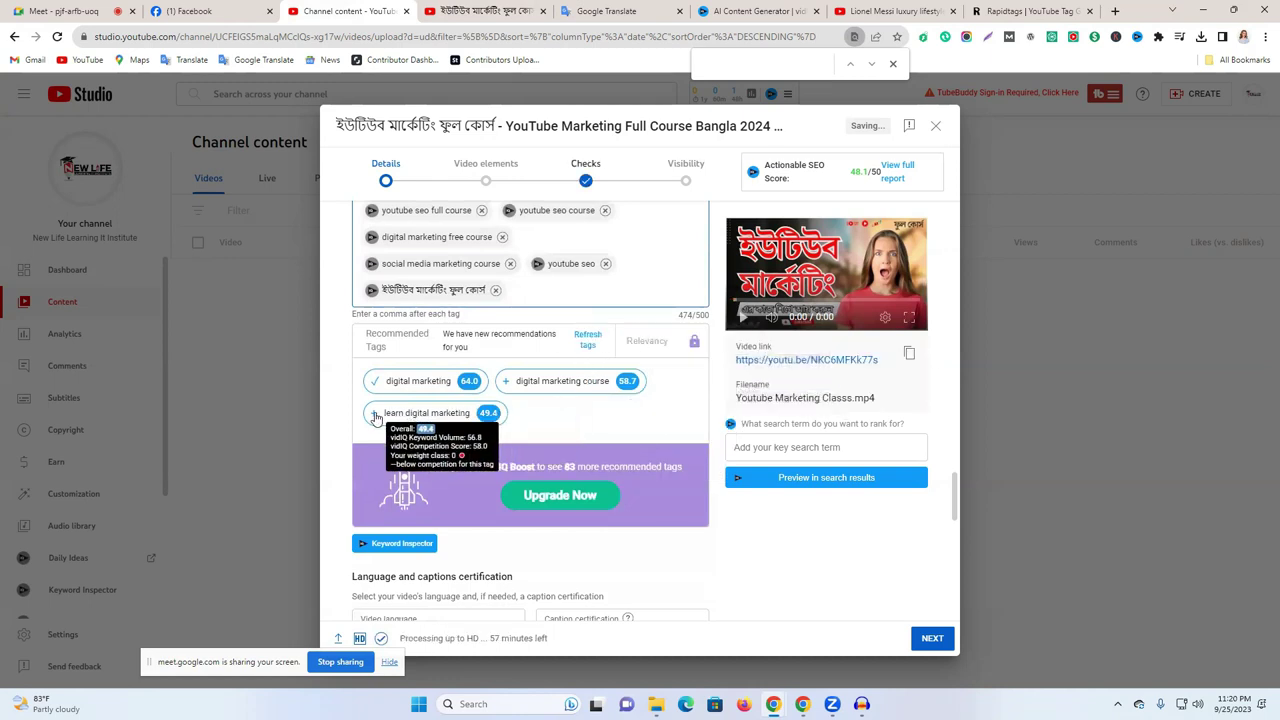
click(425, 412)
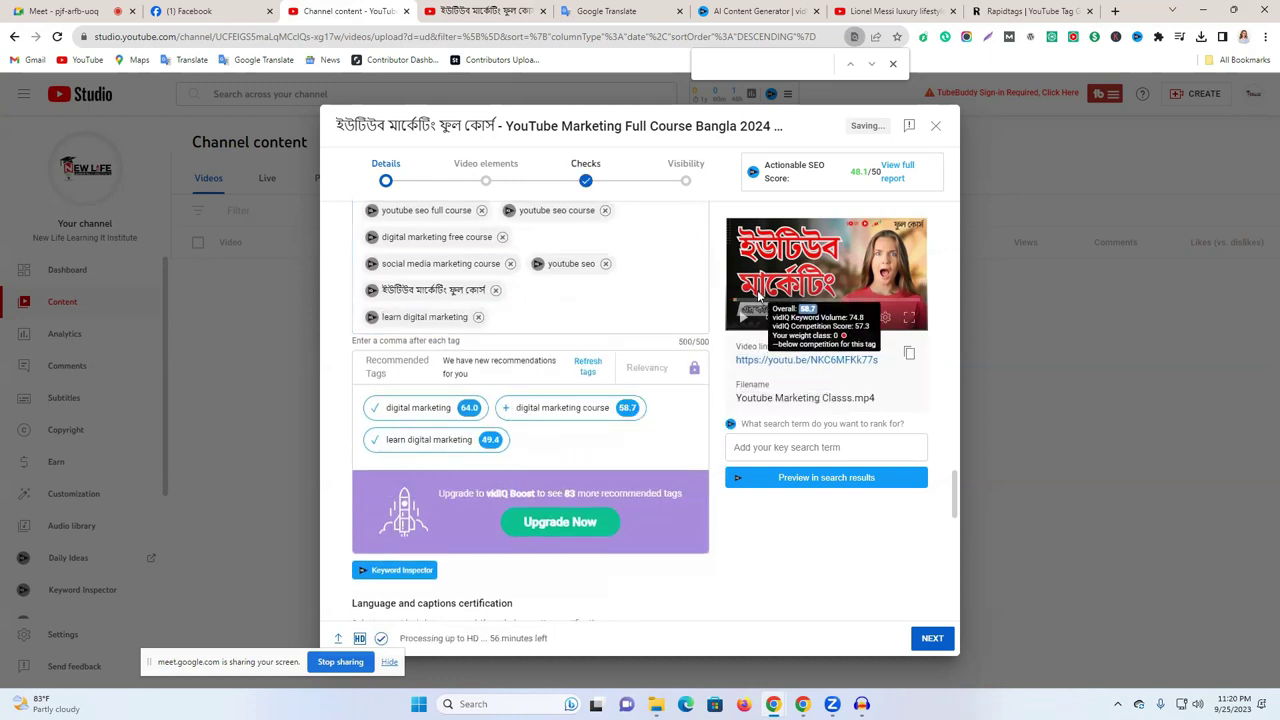
- Confirm the tags total 500/500 and return to the competing video's watch page
drag(701, 350, 652, 349)
scroll(655, 355, up, 4)
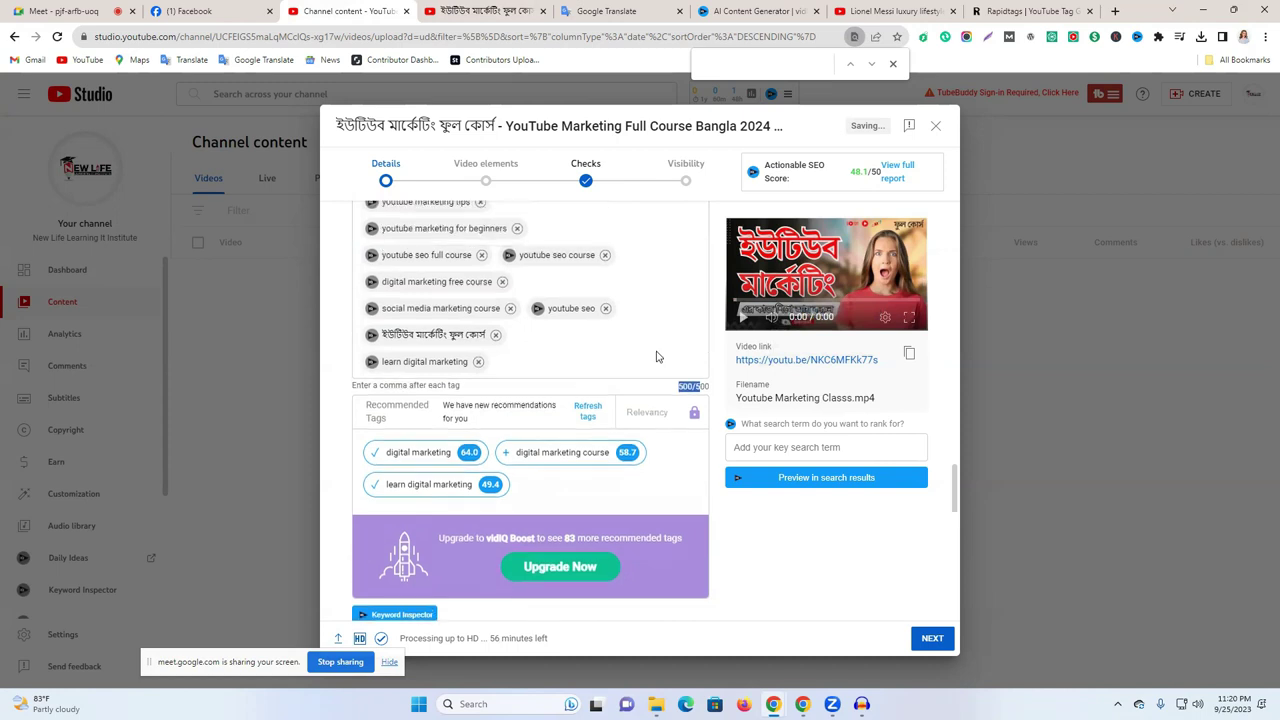
scroll(620, 390, down, 2)
click(550, 442)
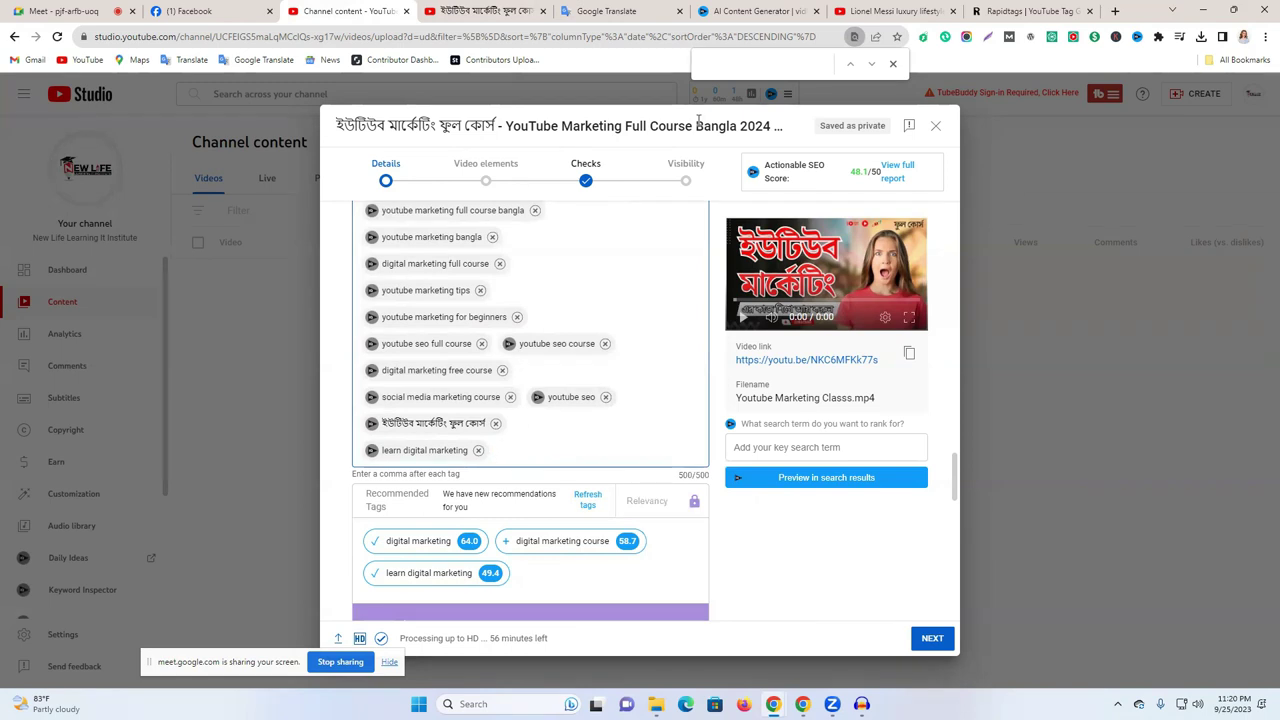
click(445, 11)
scroll(1261, 420, up, 4)
scroll(251, 371, up, 15)
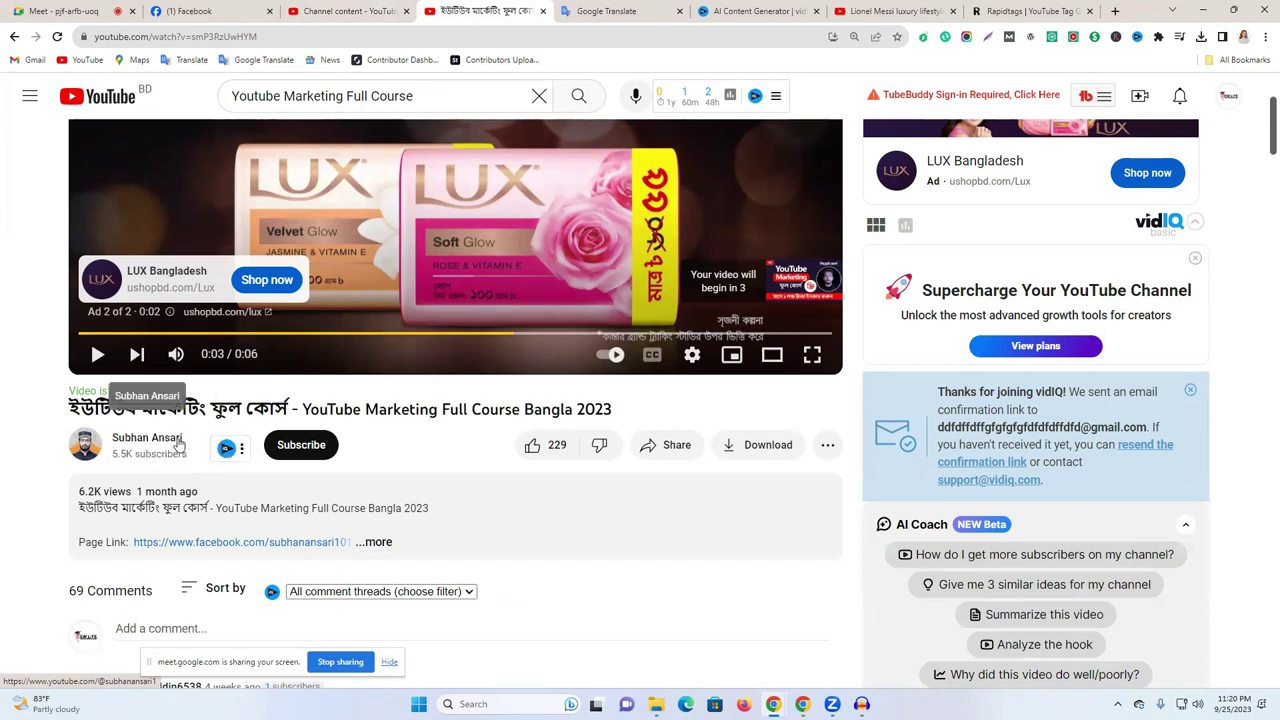
- Highlight the course video's channel name and 6.2K views, then return to the Studio details
drag(184, 440, 608, 486)
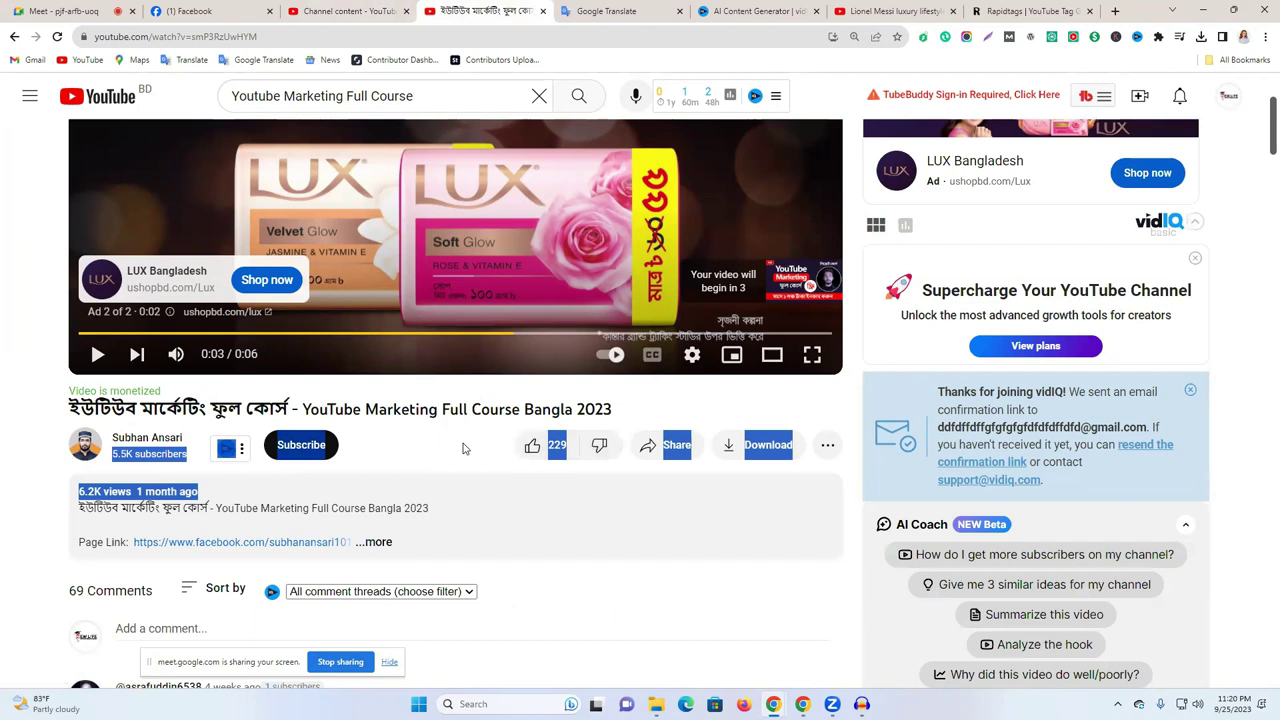
click(325, 397)
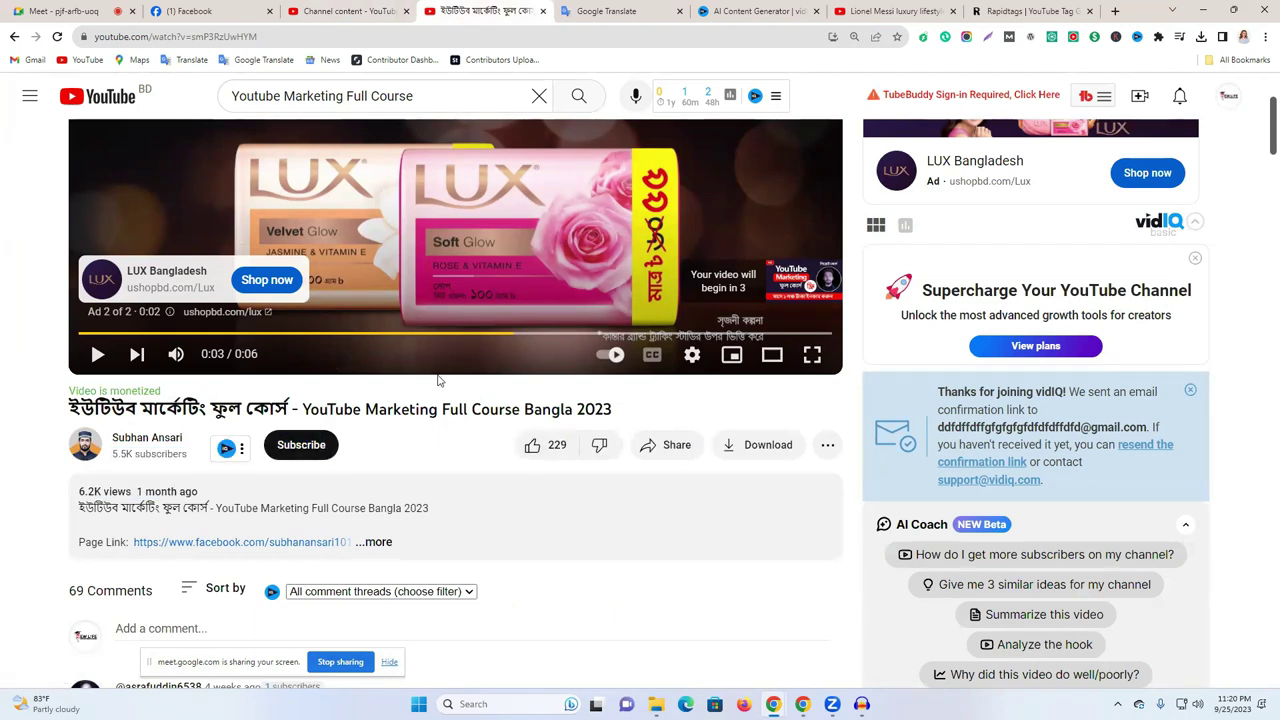
click(337, 9)
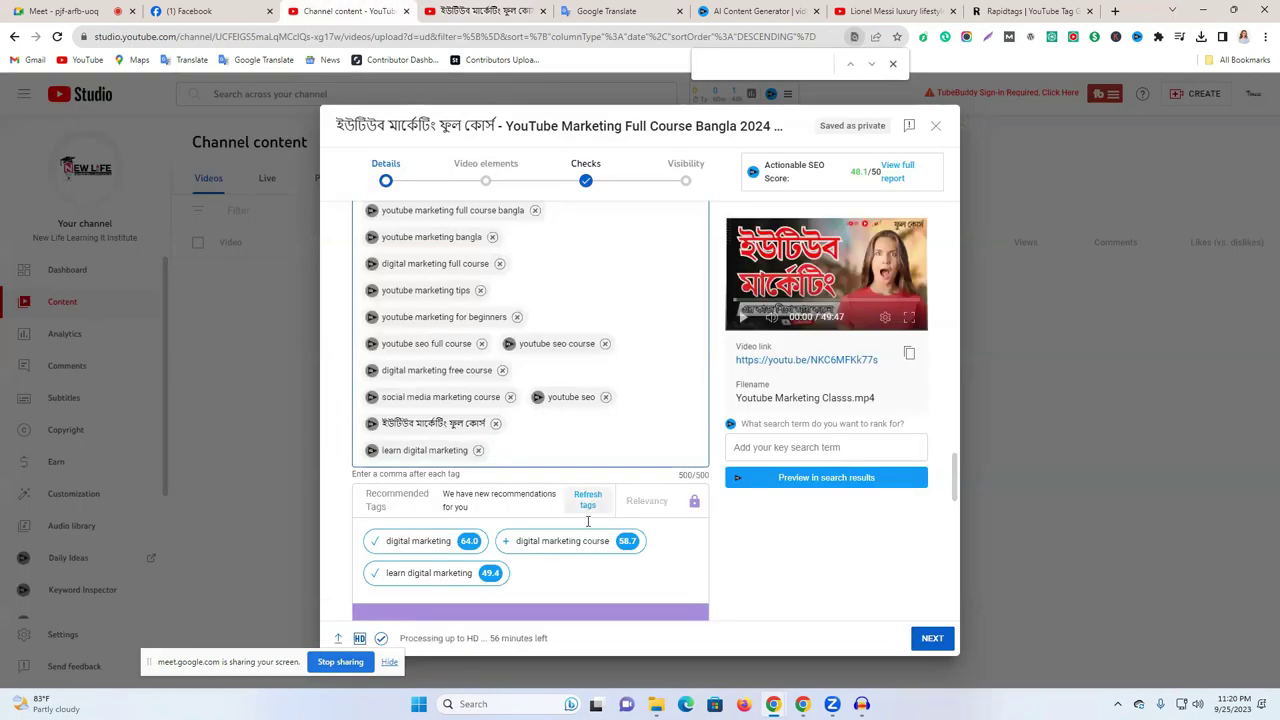
- Look at the video language list without choosing, then check the competing video's watch page
scroll(675, 419, down, 10)
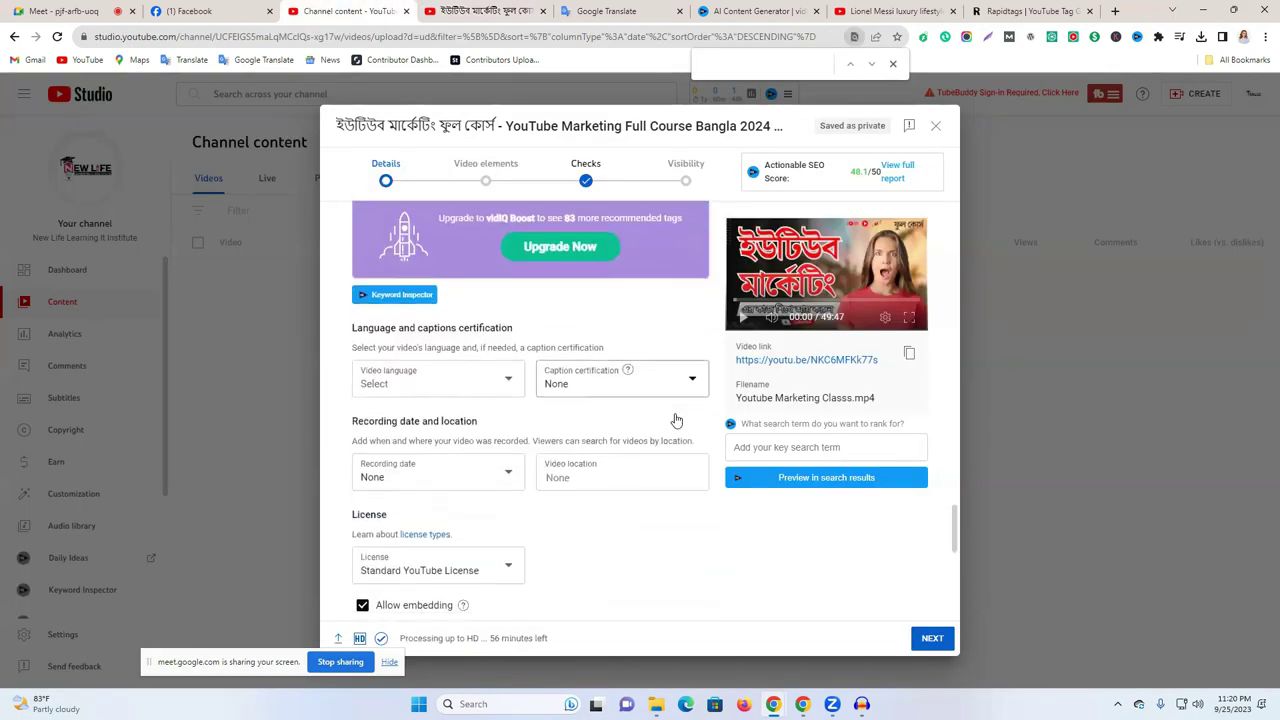
scroll(509, 374, up, 1)
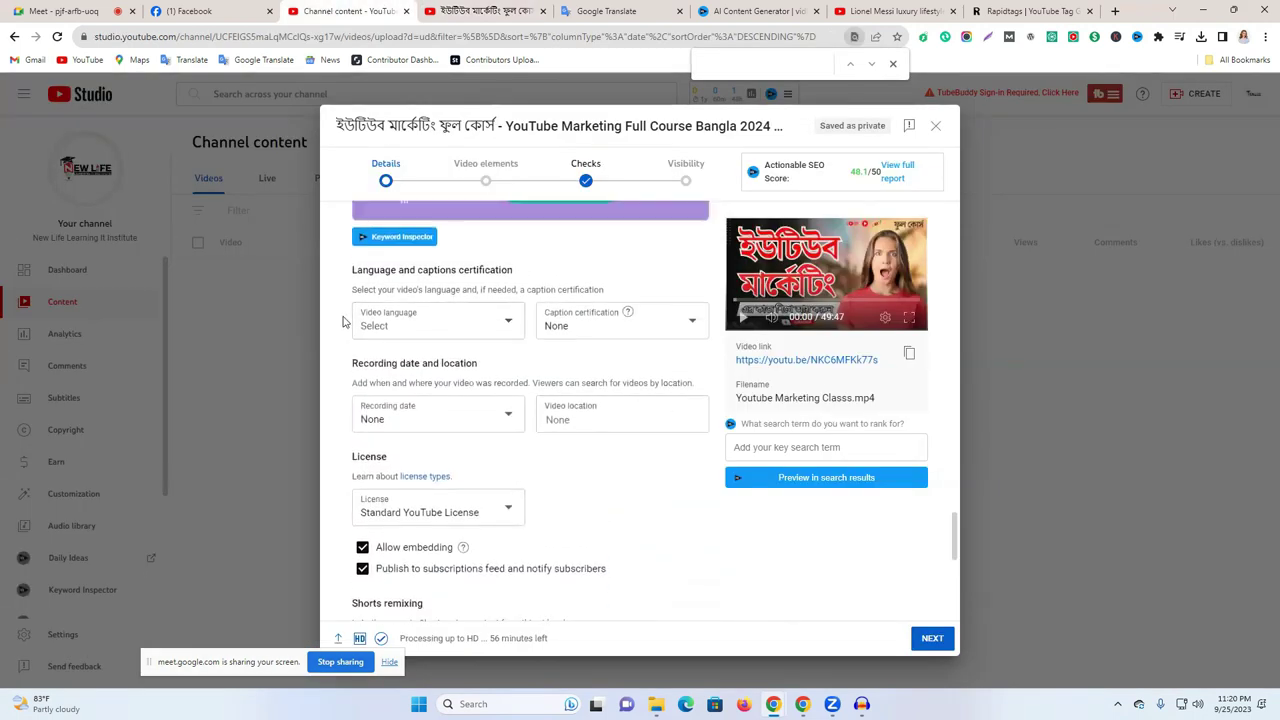
click(429, 321)
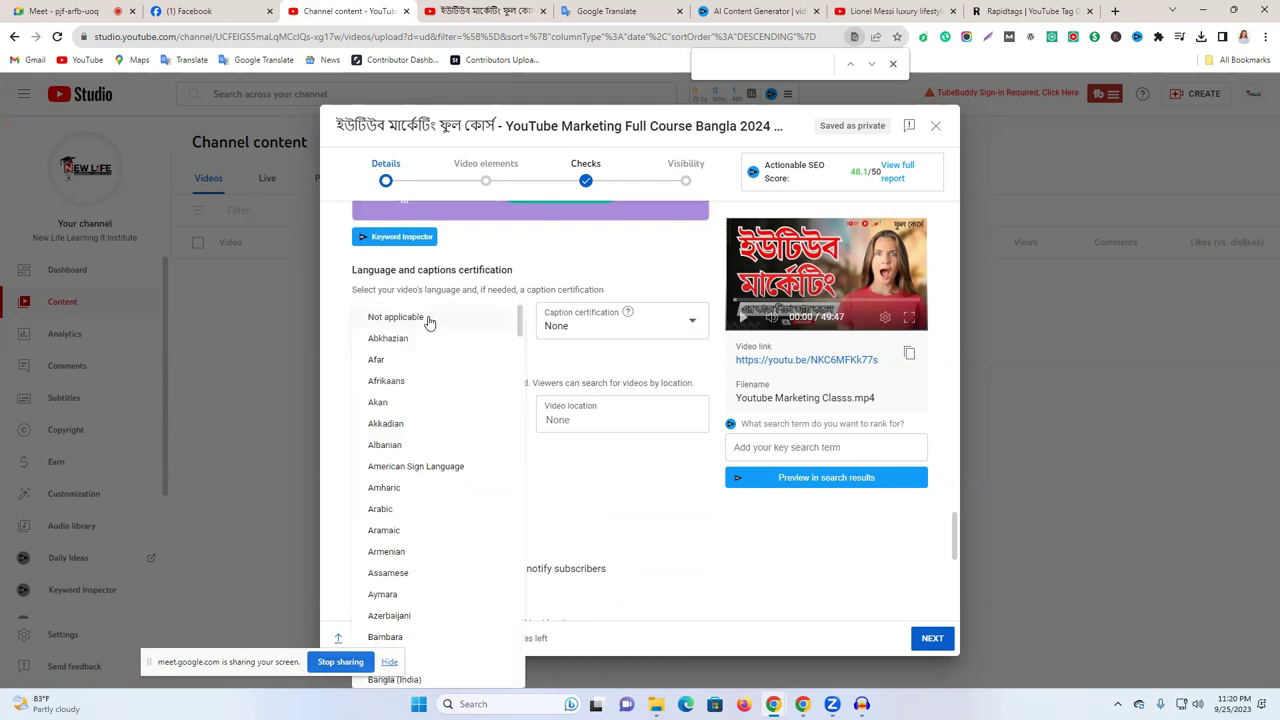
click(670, 483)
click(581, 420)
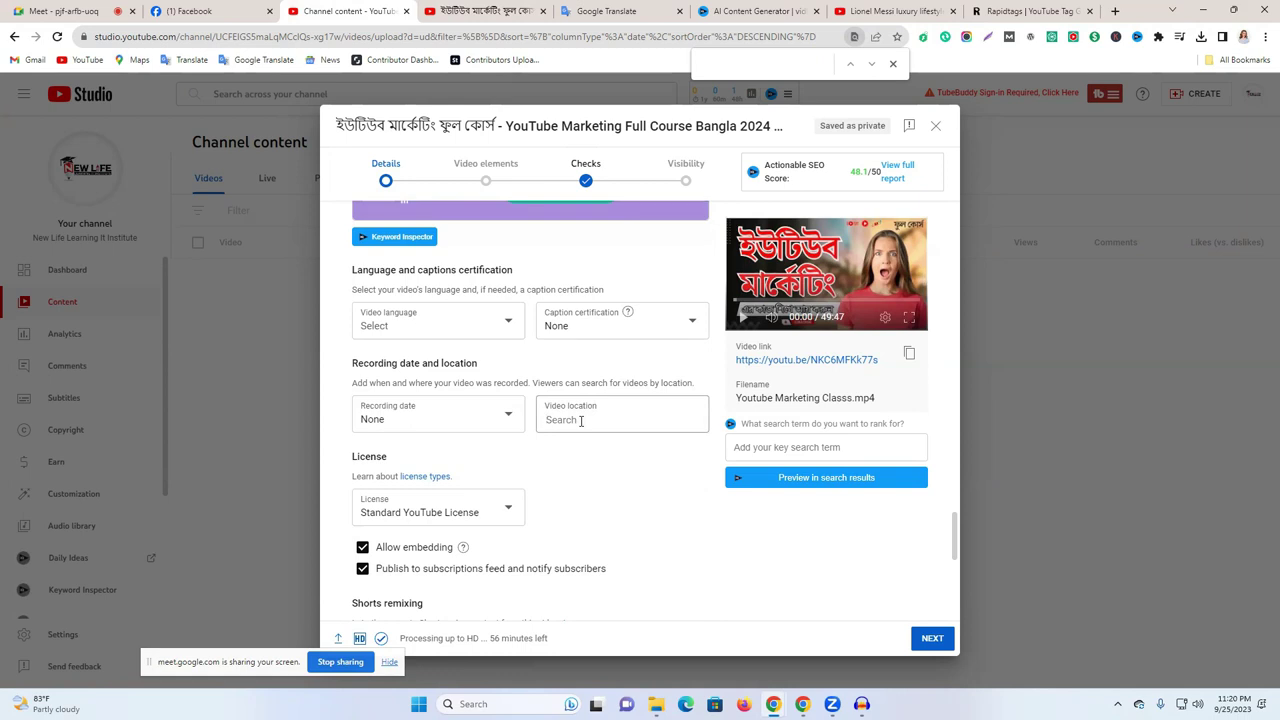
click(508, 9)
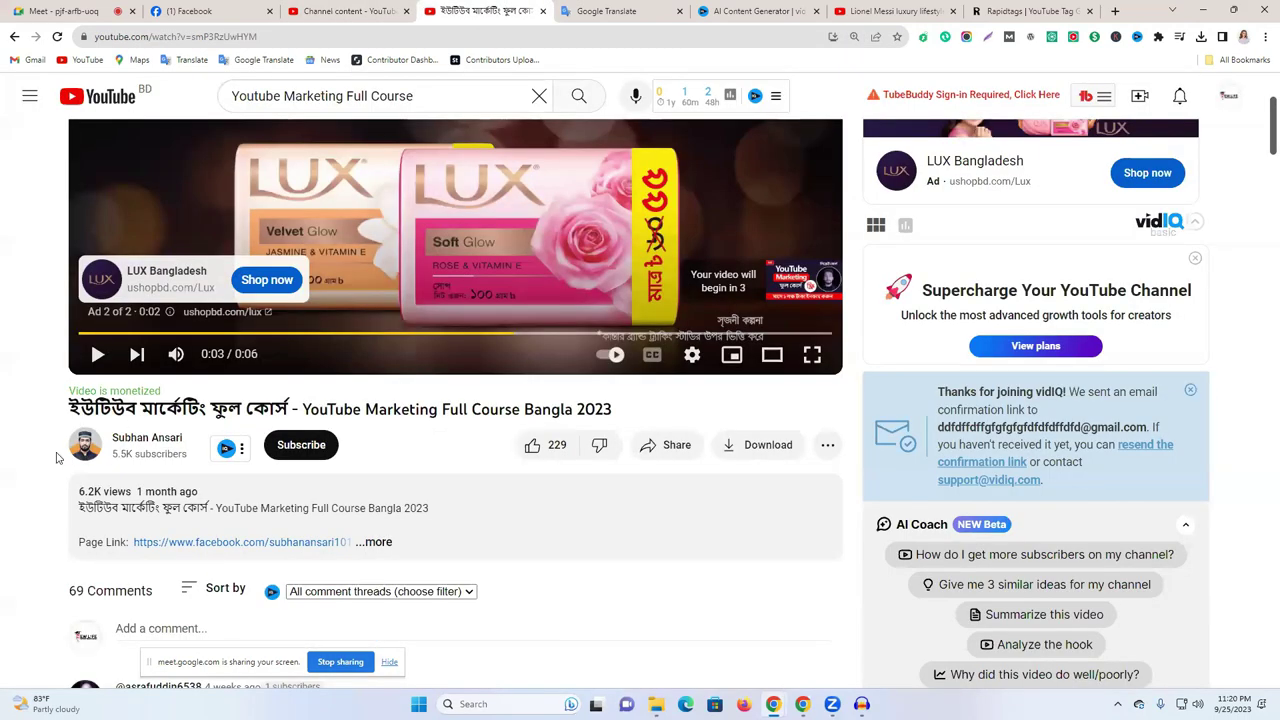
scroll(93, 515, up, 1)
drag(67, 524, 165, 522)
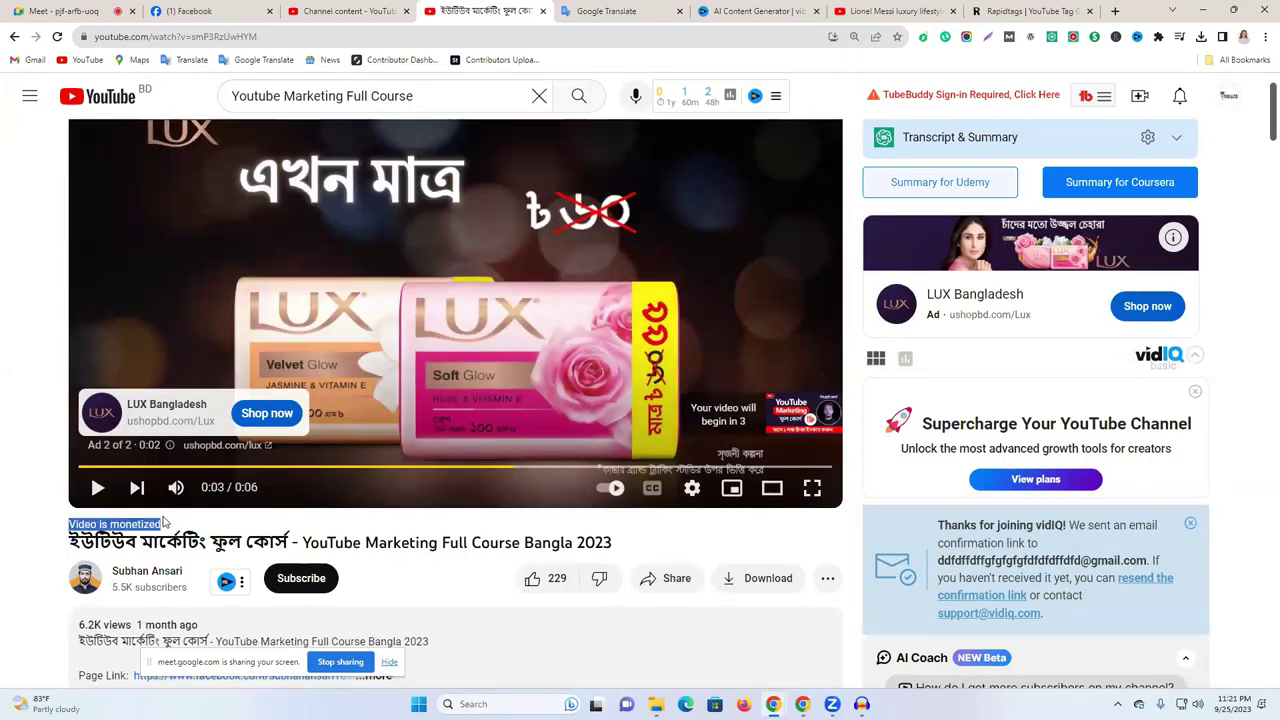
click(370, 11)
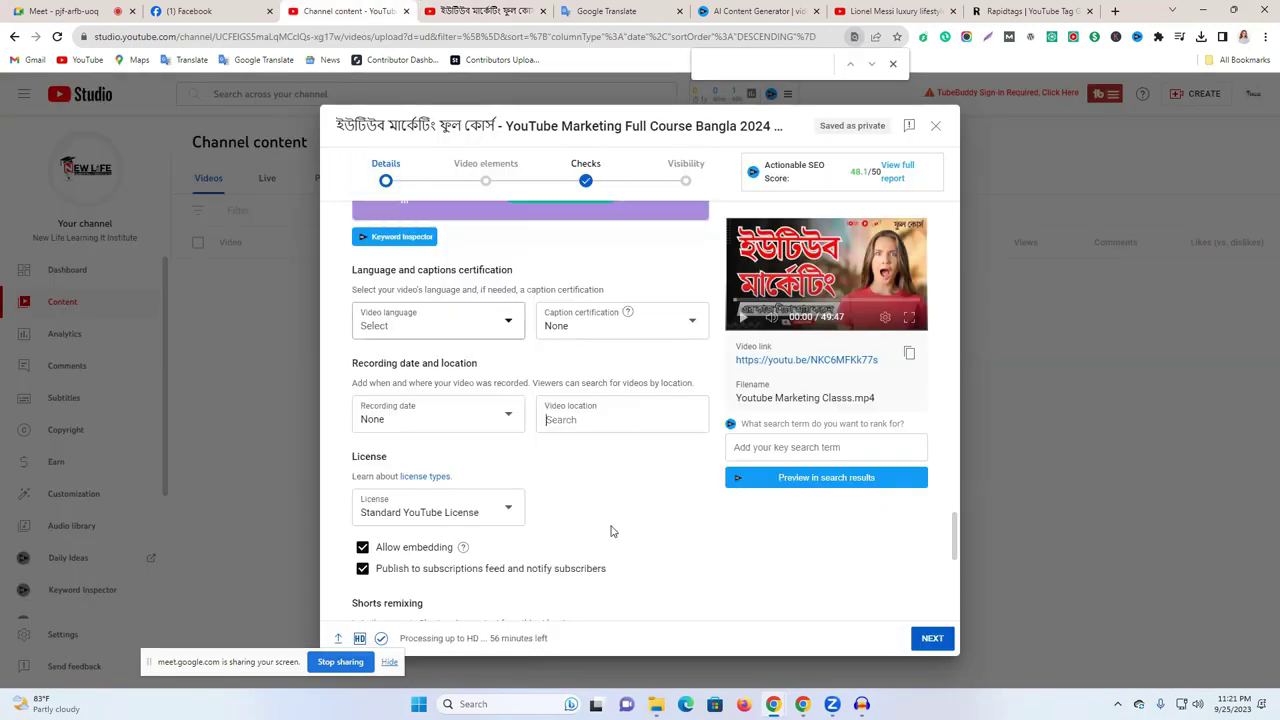
- Set the video location to Bangladesh and the licence to Creative Commons - Attribution
click(592, 421)
text(b)
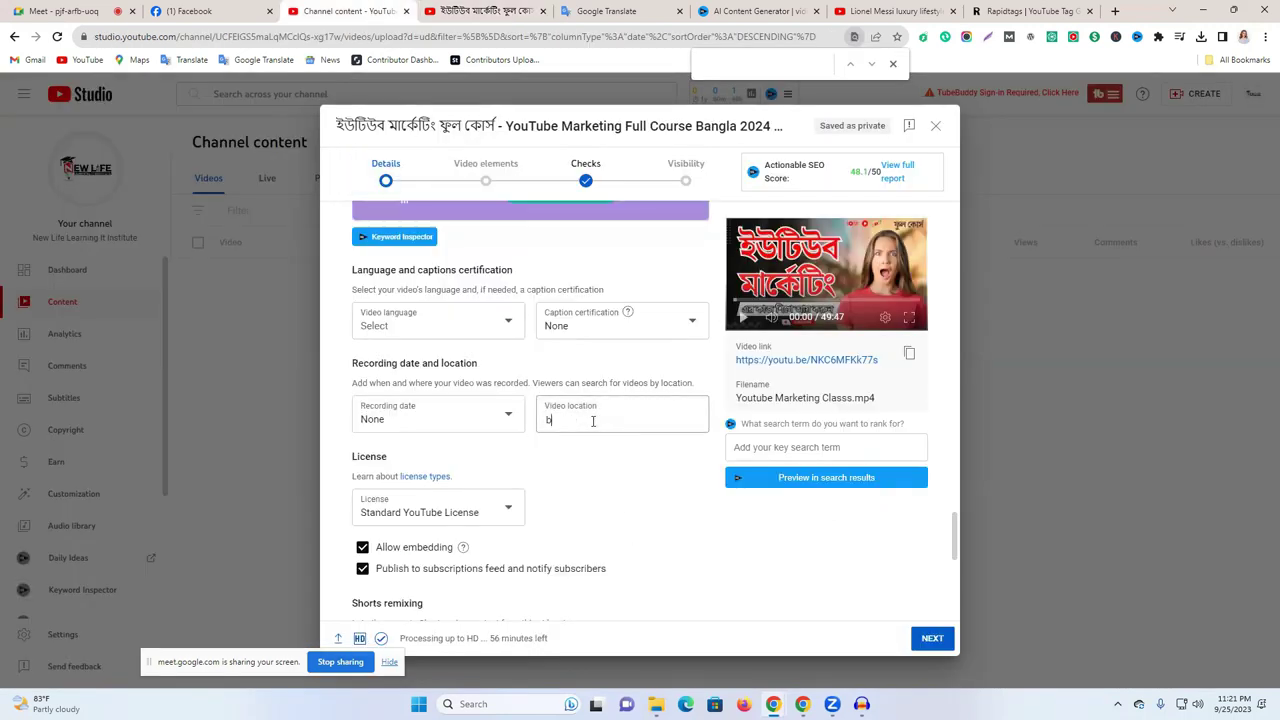
text(an)
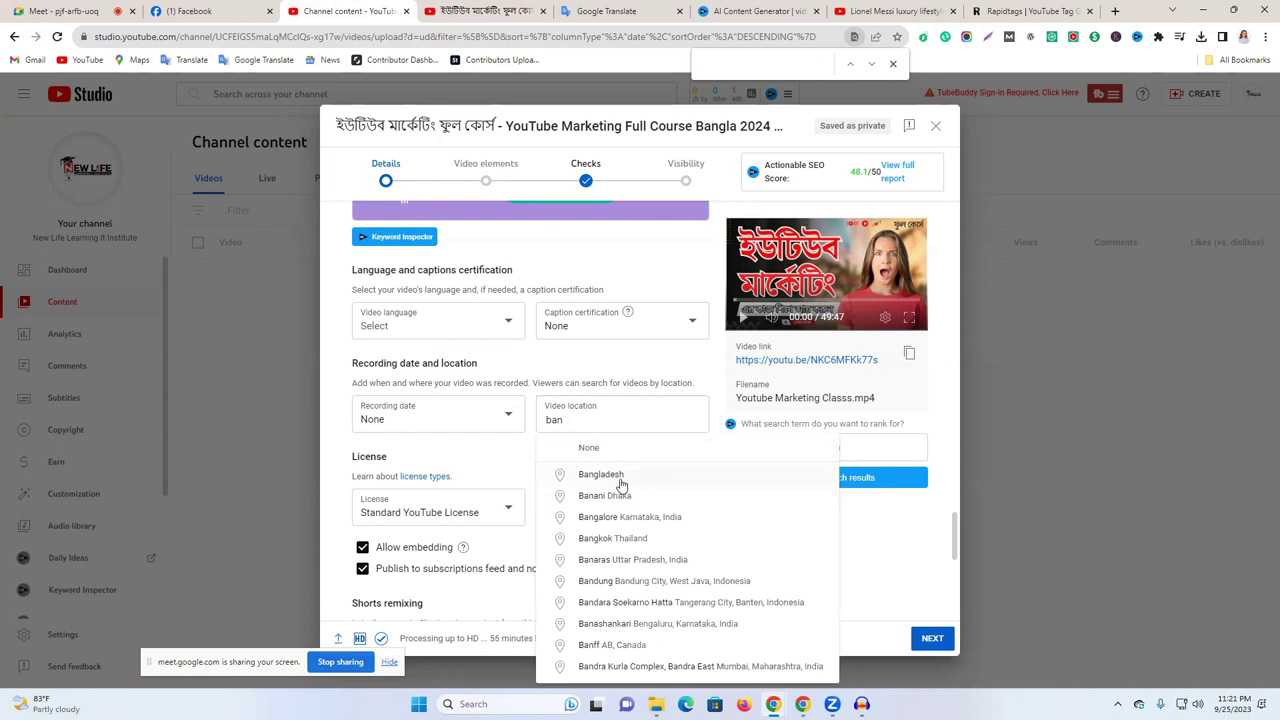
click(618, 478)
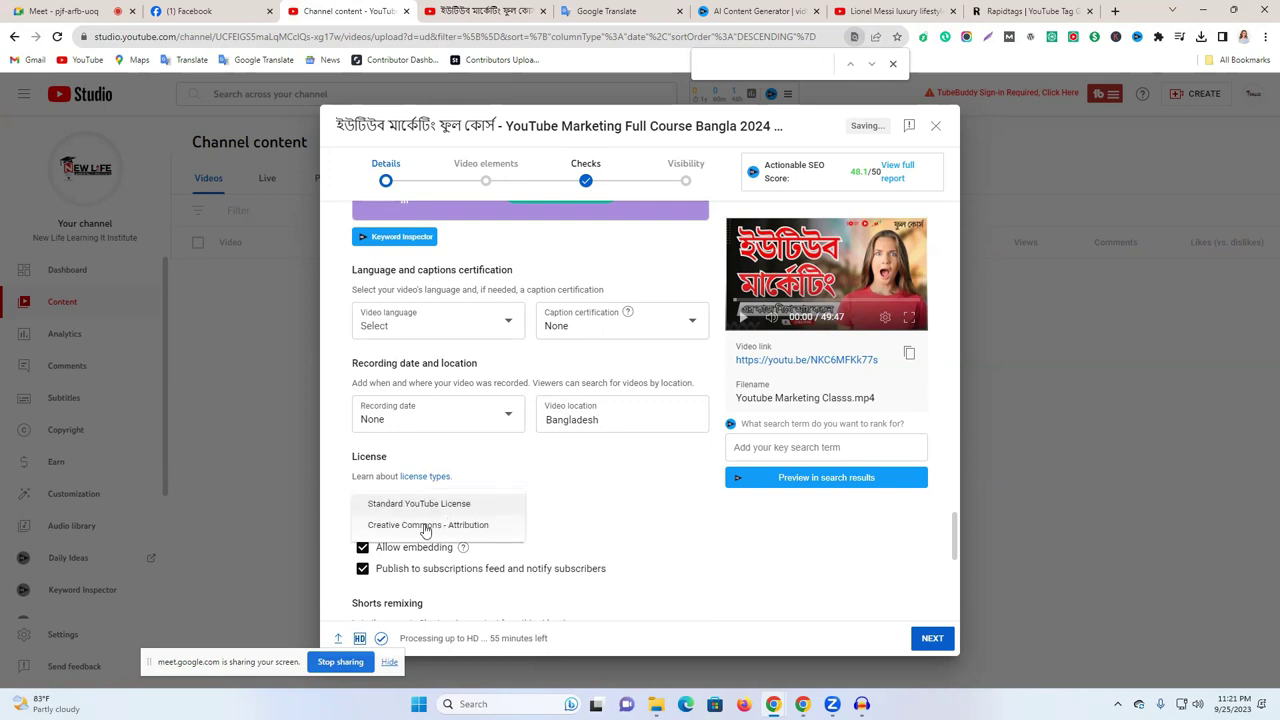
click(403, 525)
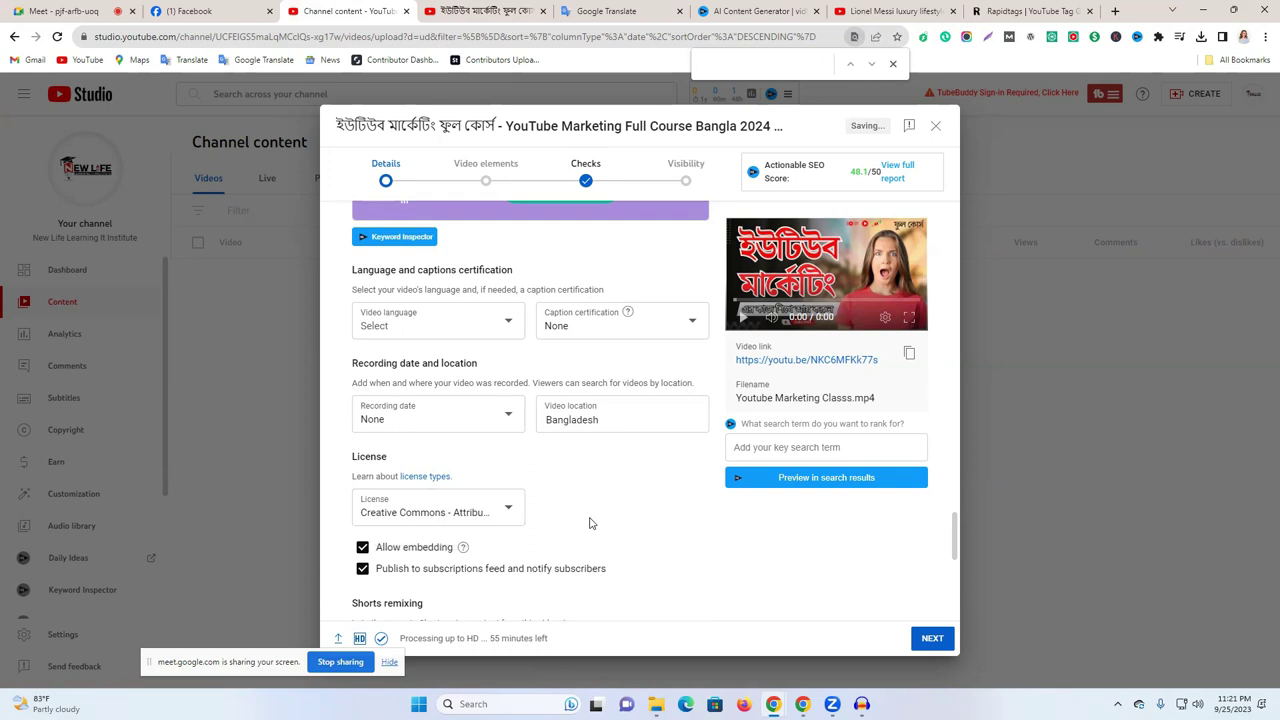
- Set the video category to Education and dismiss the learning tip
scroll(590, 523, down, 4)
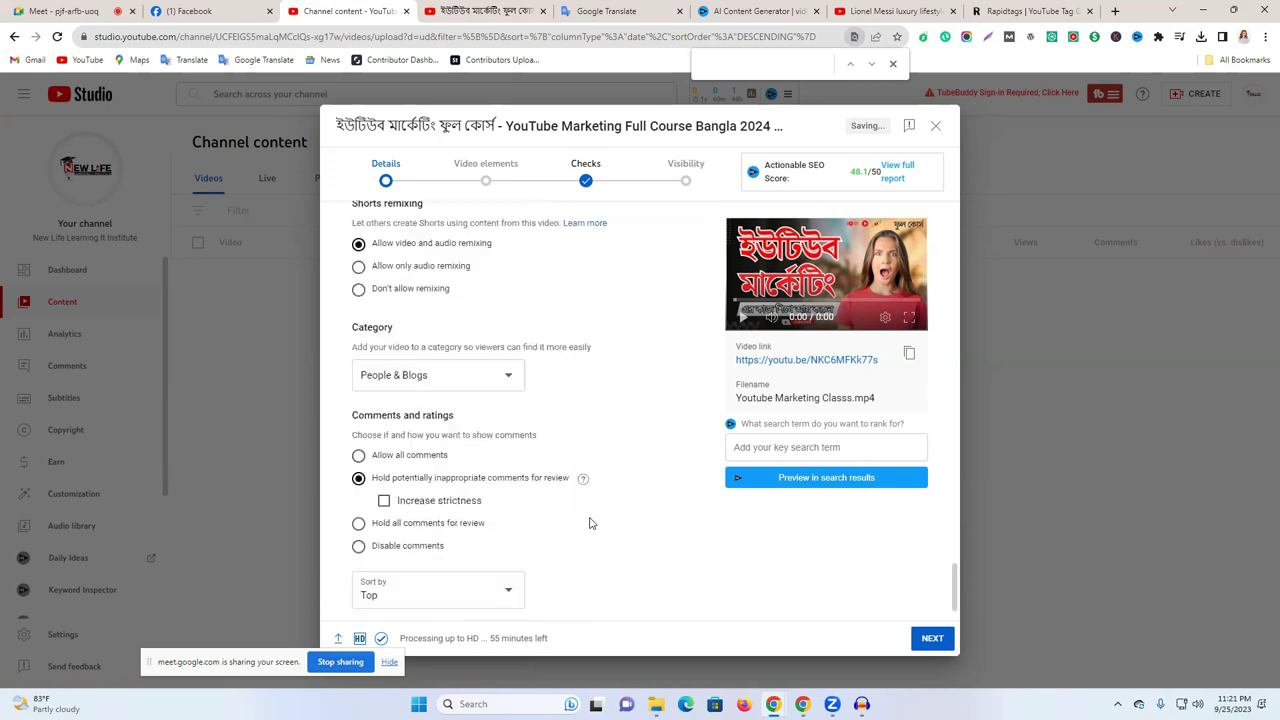
scroll(591, 515, up, 1)
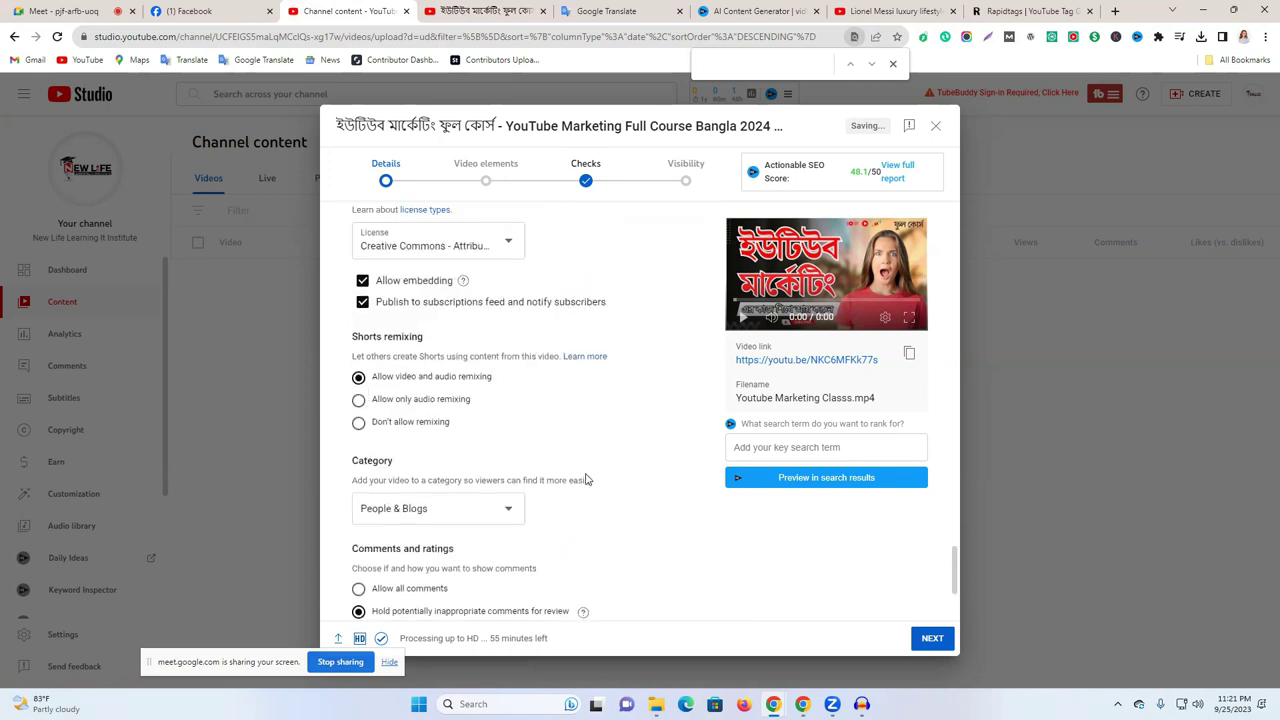
scroll(560, 480, down, 2)
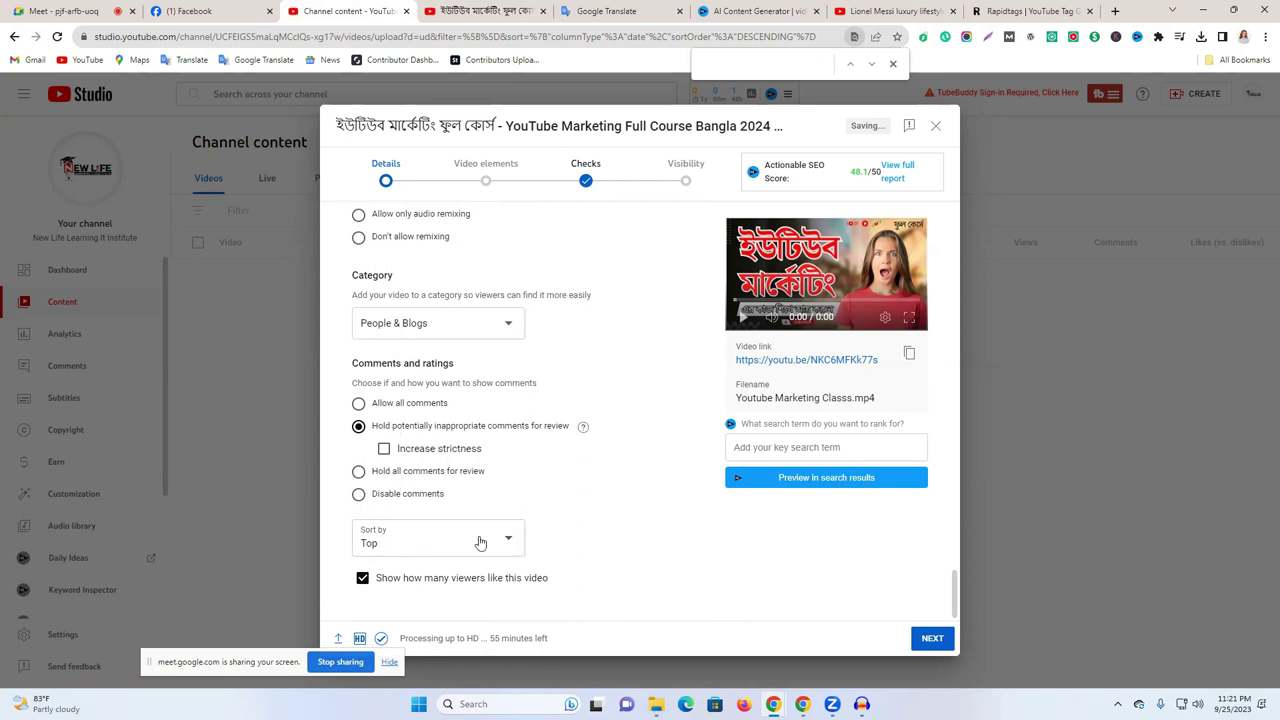
click(404, 323)
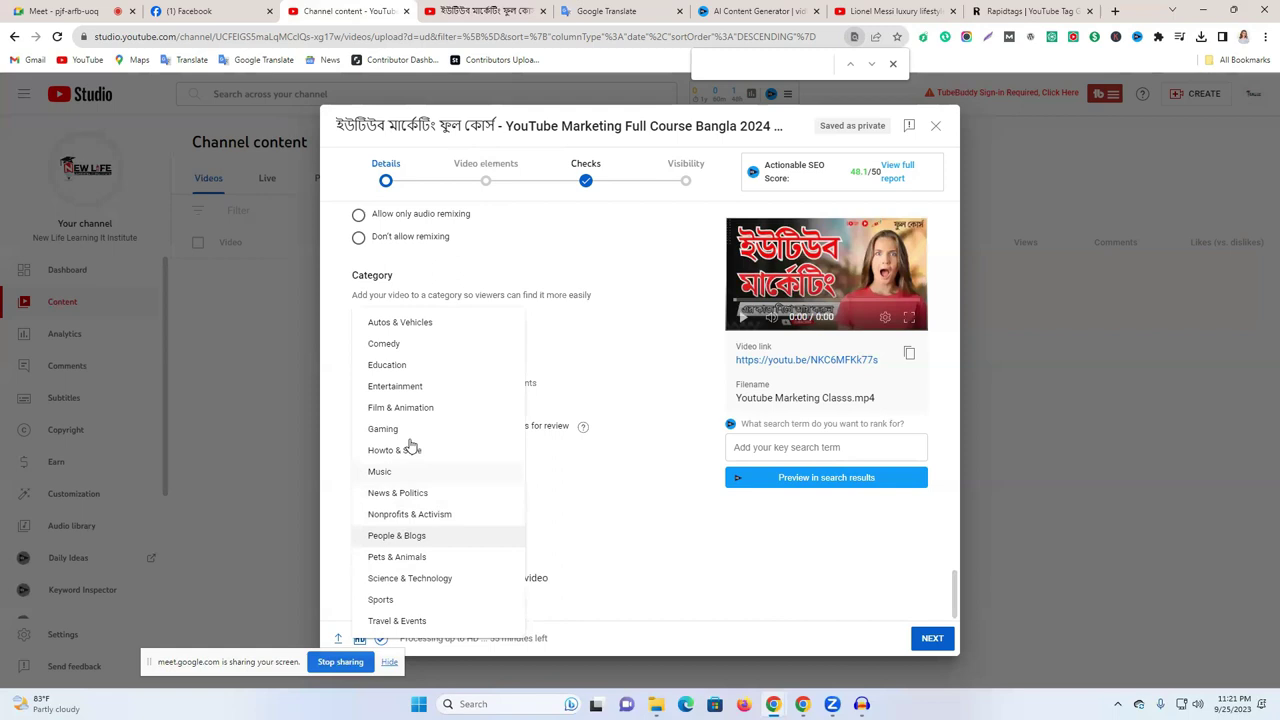
click(421, 371)
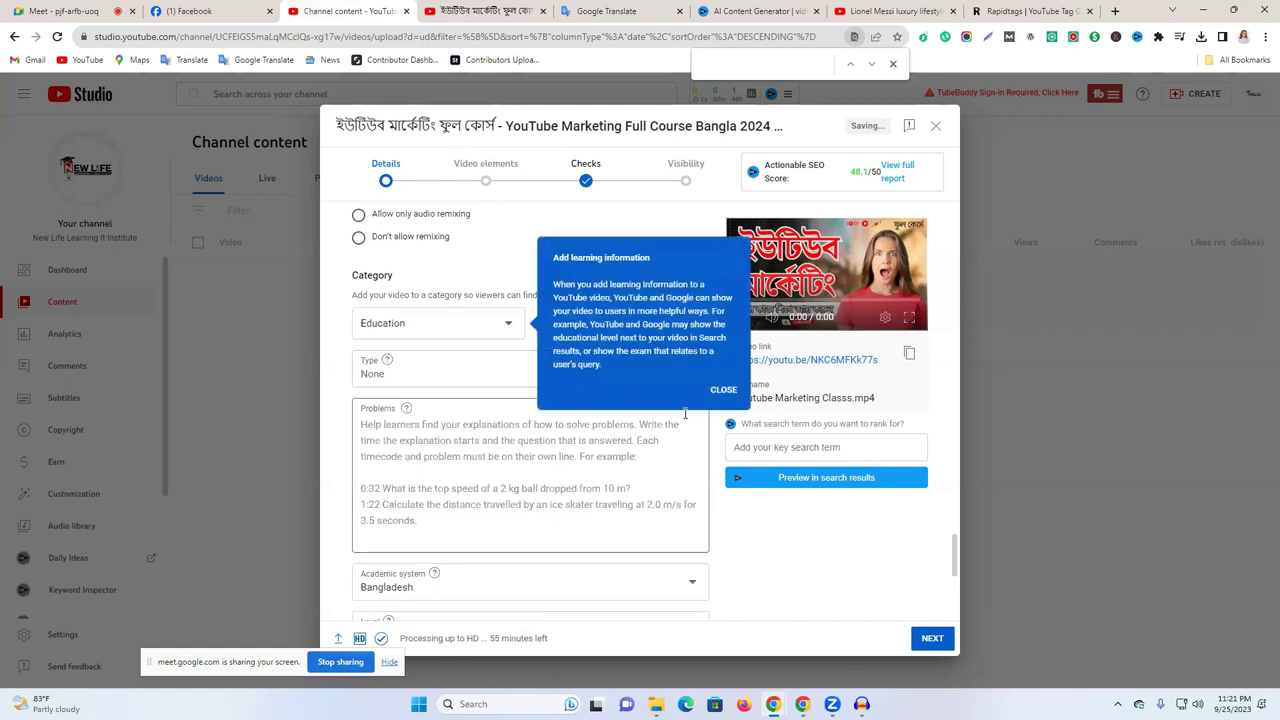
click(724, 394)
- Move the upload on to the Video elements step and close the find-in-page bar
scroll(571, 534, down, 2)
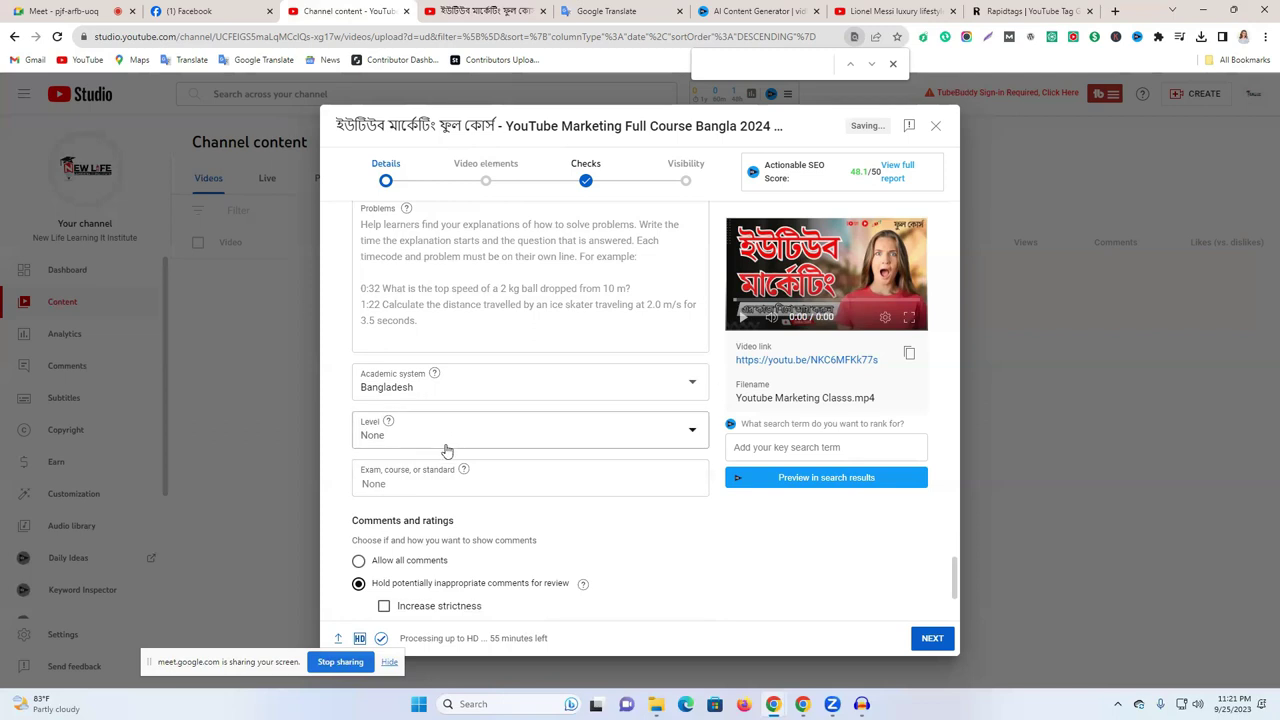
scroll(440, 450, down, 2)
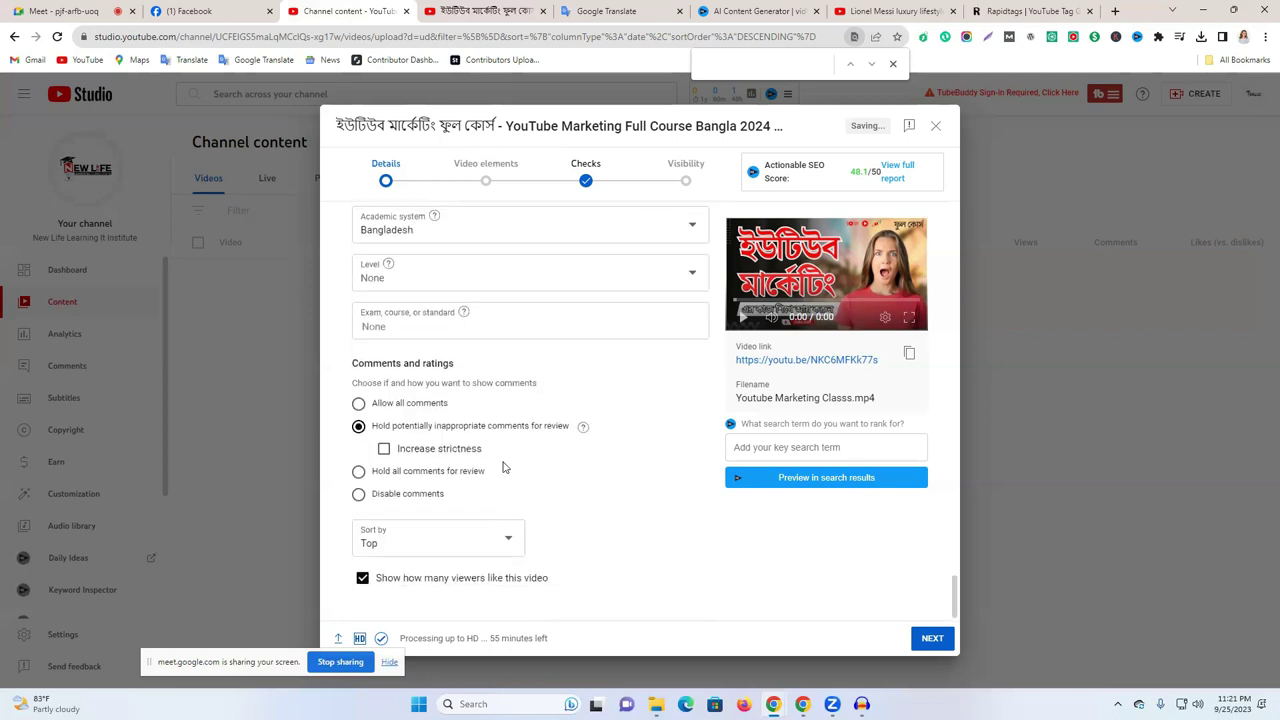
click(926, 642)
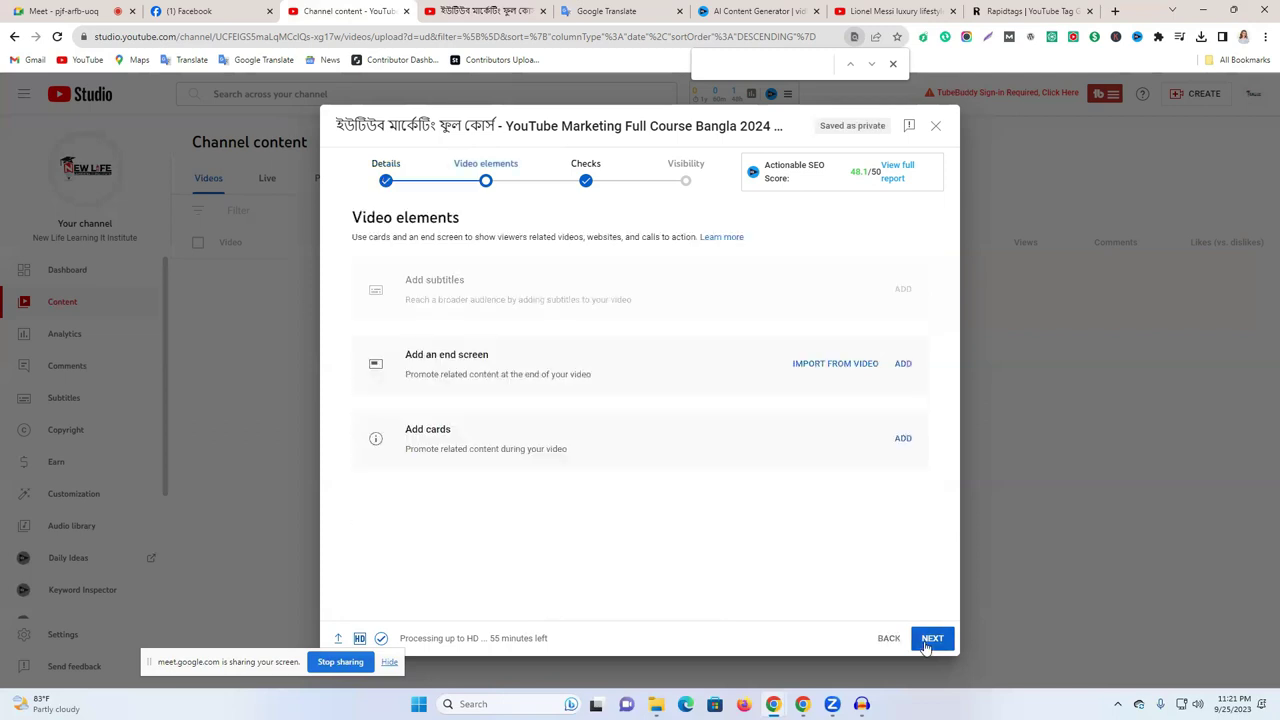
click(893, 64)
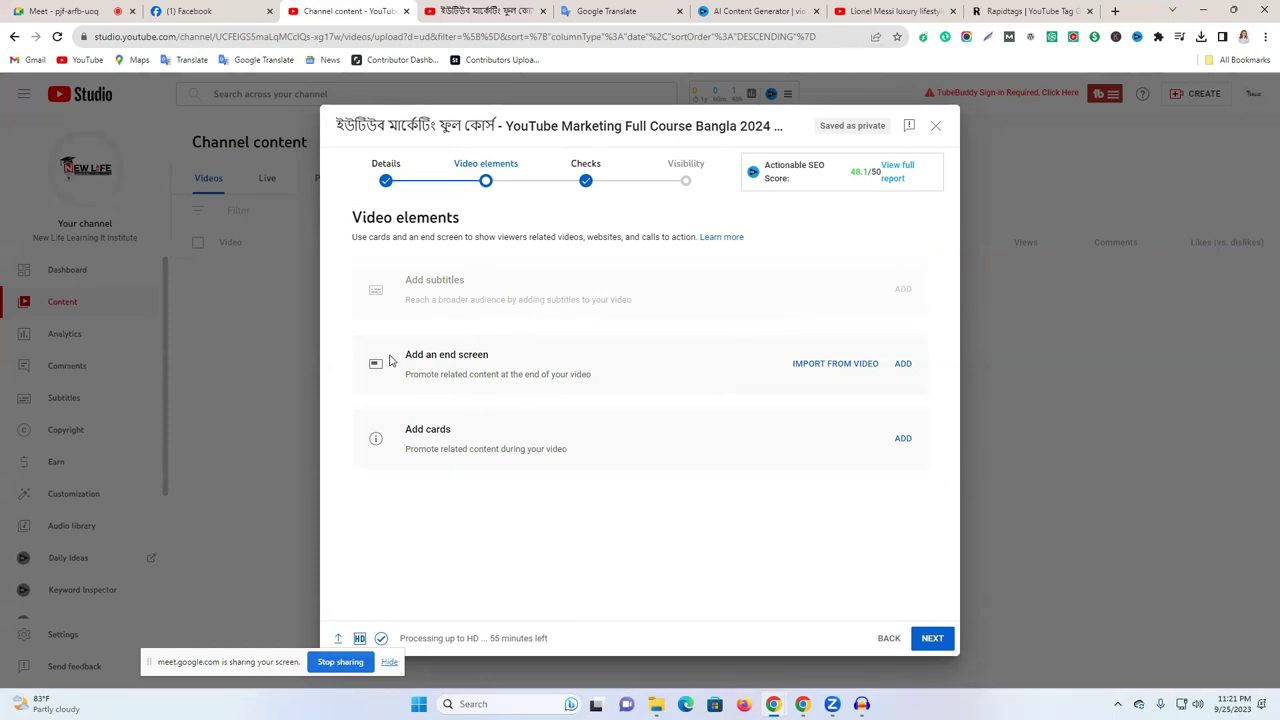
- Pause the video on the watch page and search YouTube for 'freelancer raju'
click(480, 11)
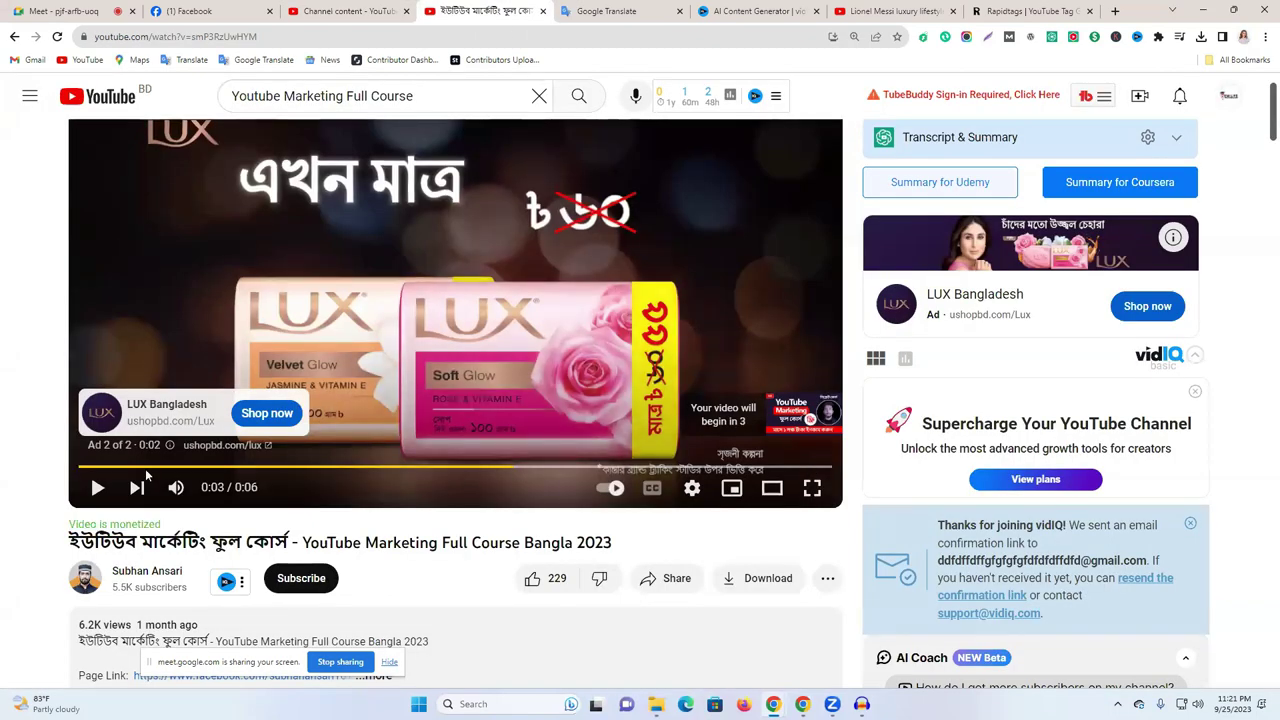
click(96, 488)
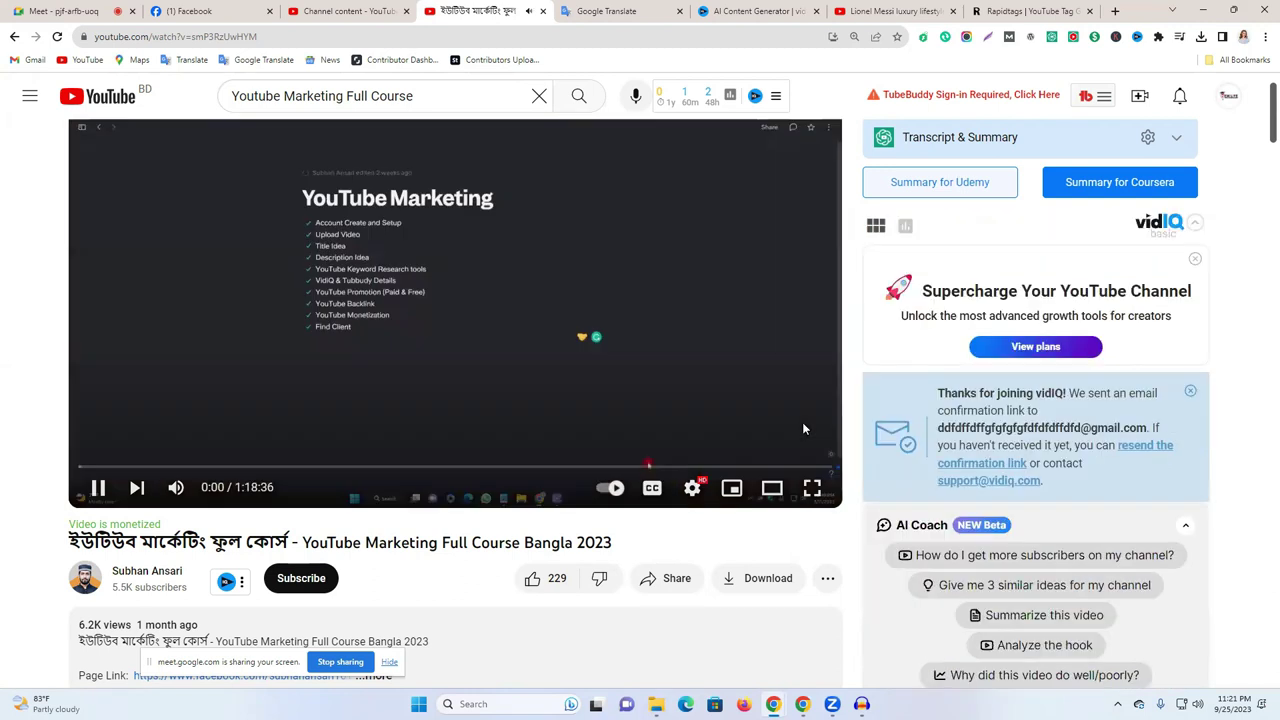
click(780, 422)
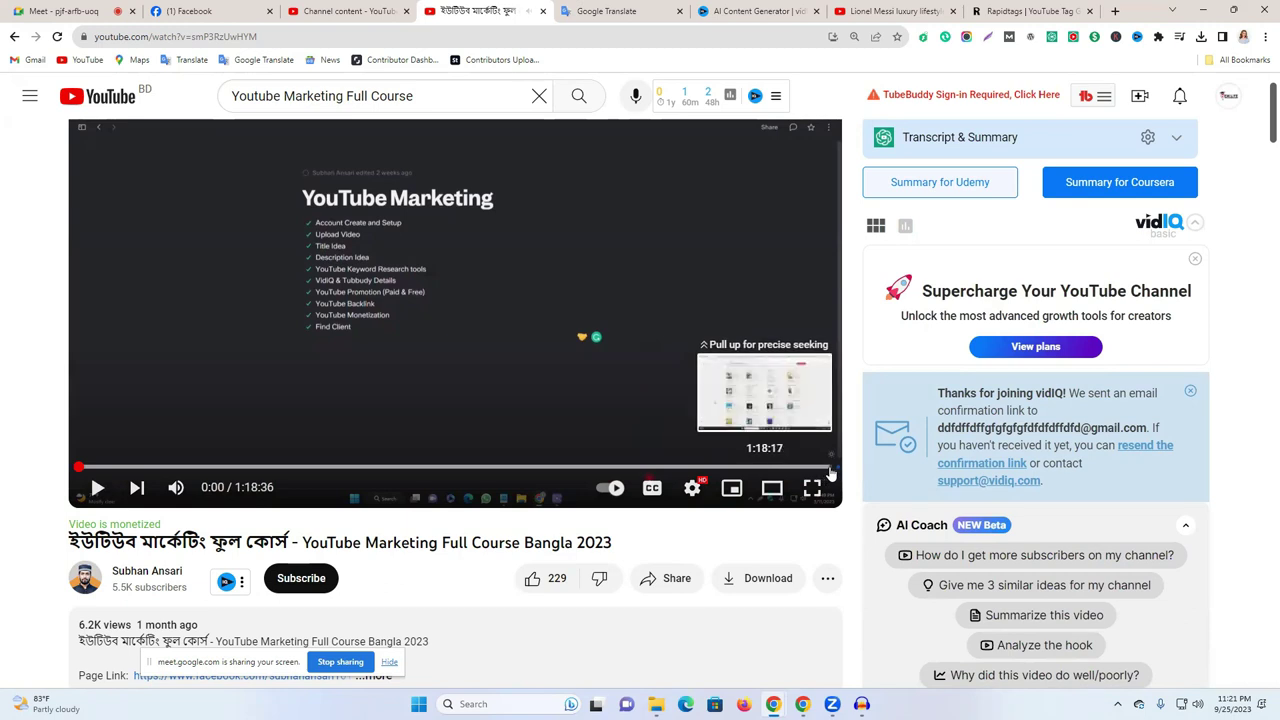
triple_click(366, 95)
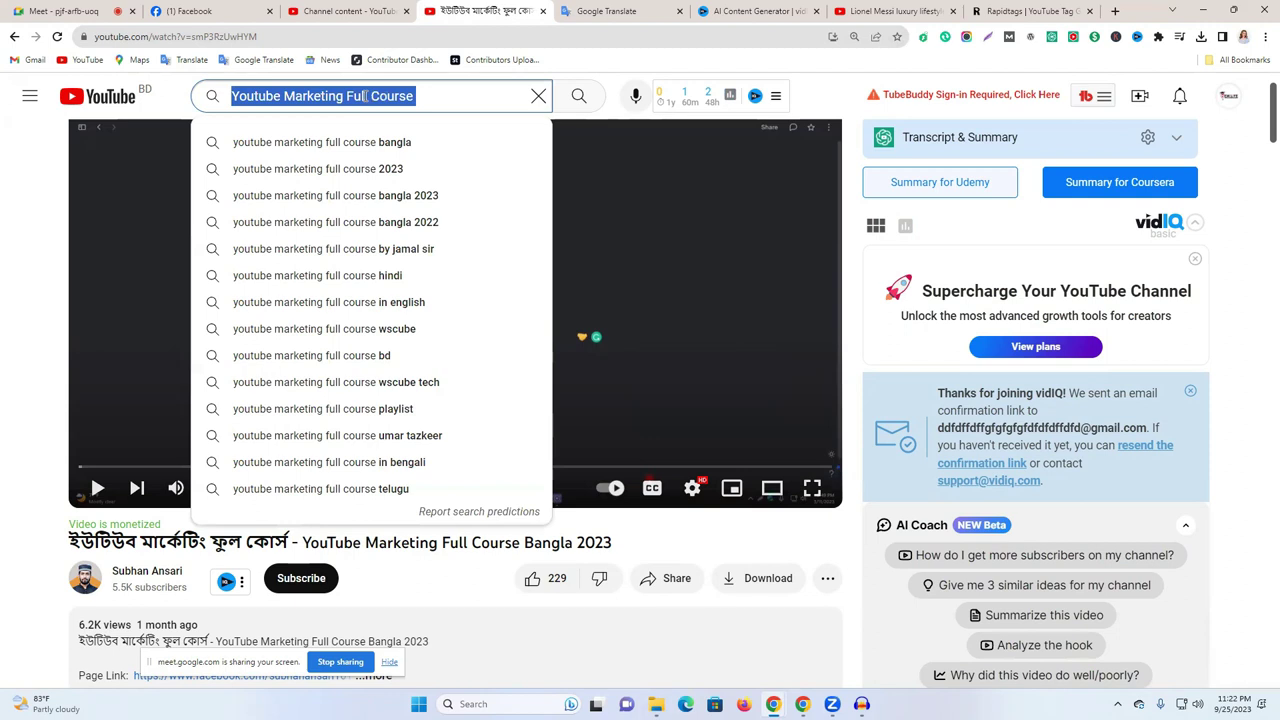
text(free)
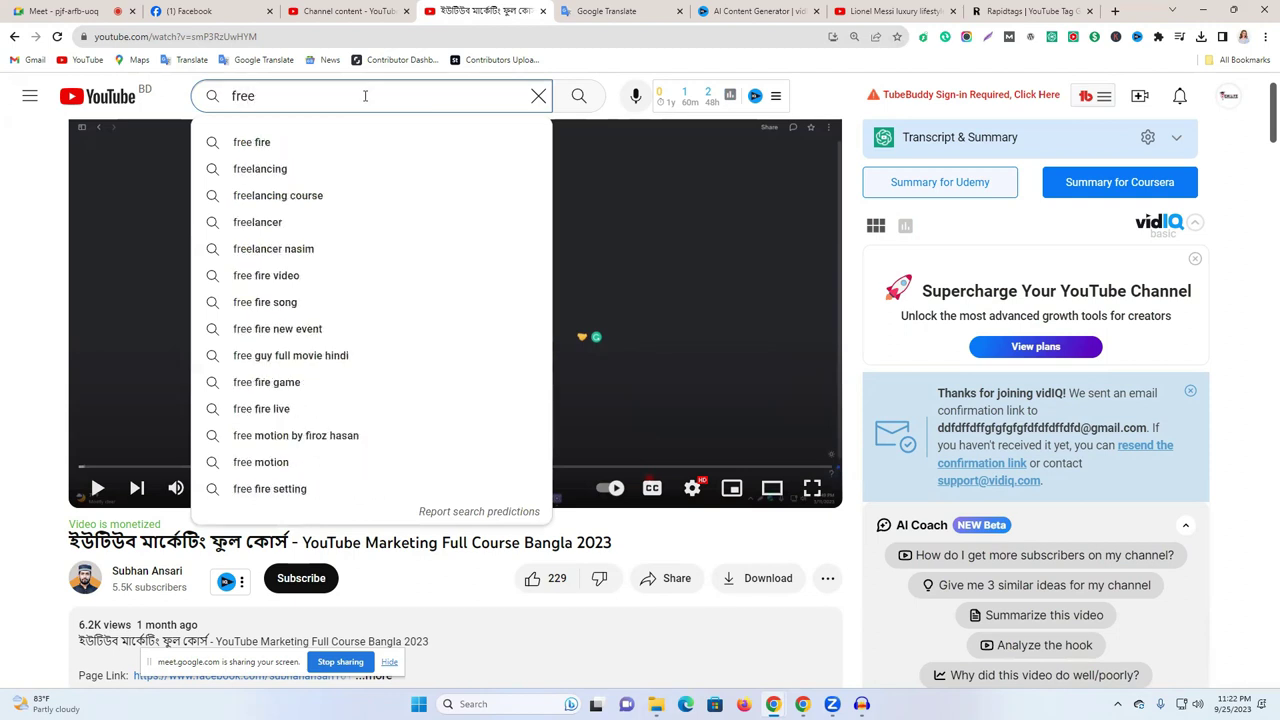
text(lancer raju)
key(Return)
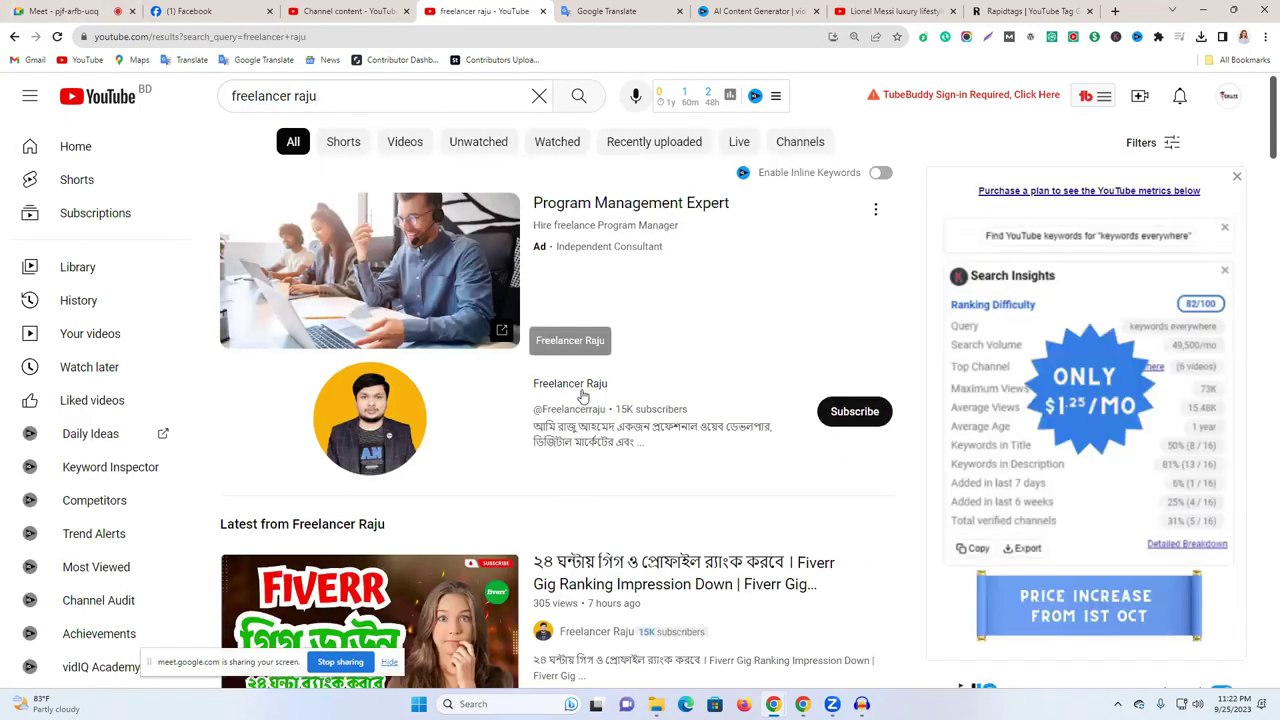
- Open the channel's first video, mute it, skip the ad and pause at its end screen
click(595, 398)
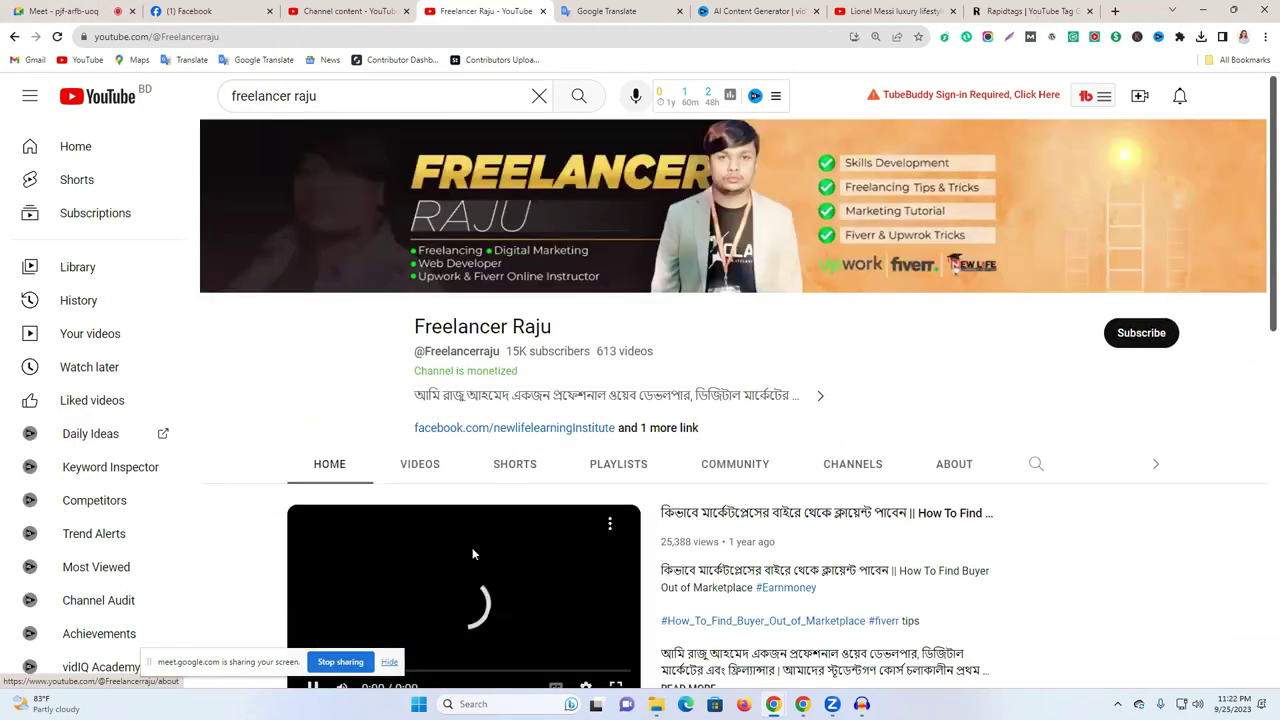
scroll(429, 552, down, 1)
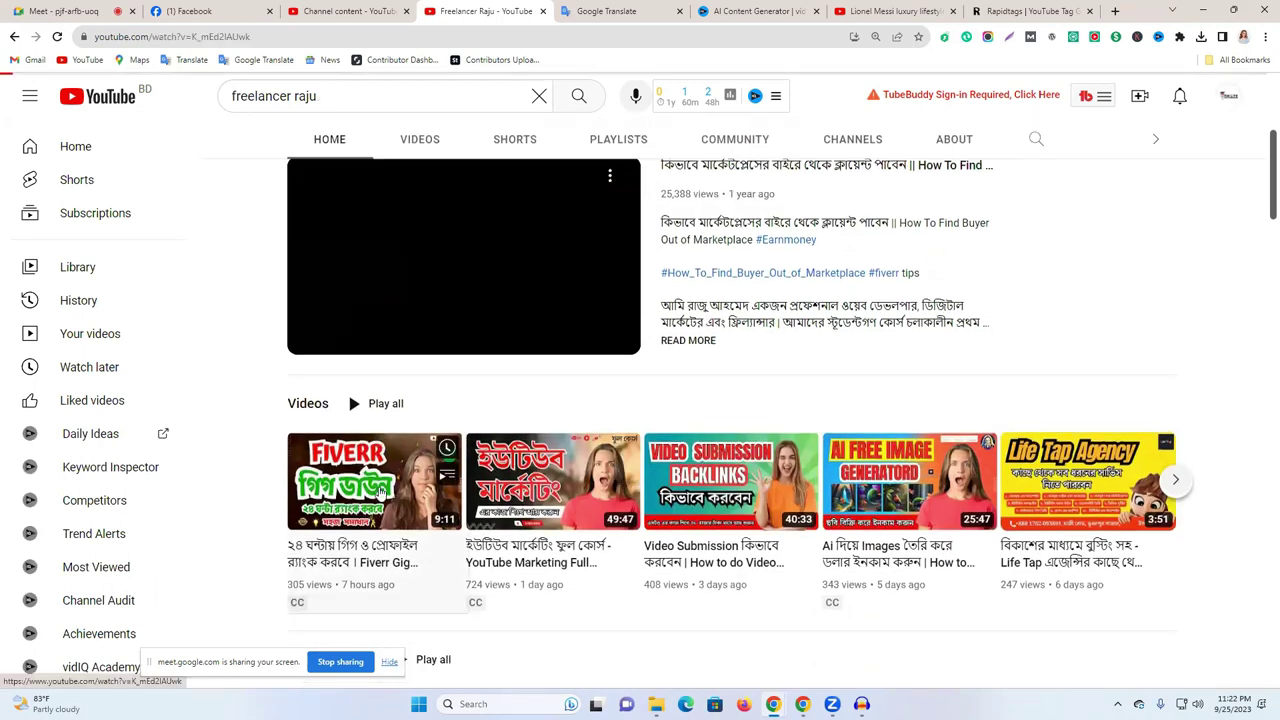
click(379, 492)
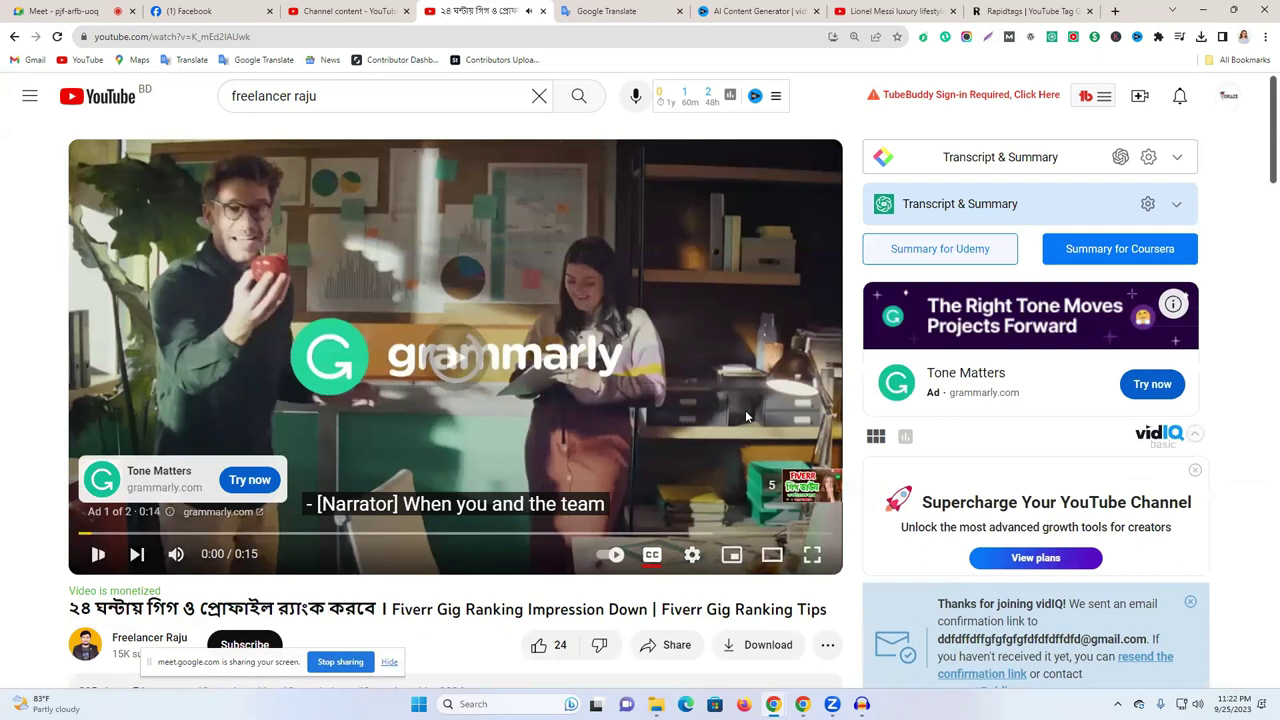
key(m)
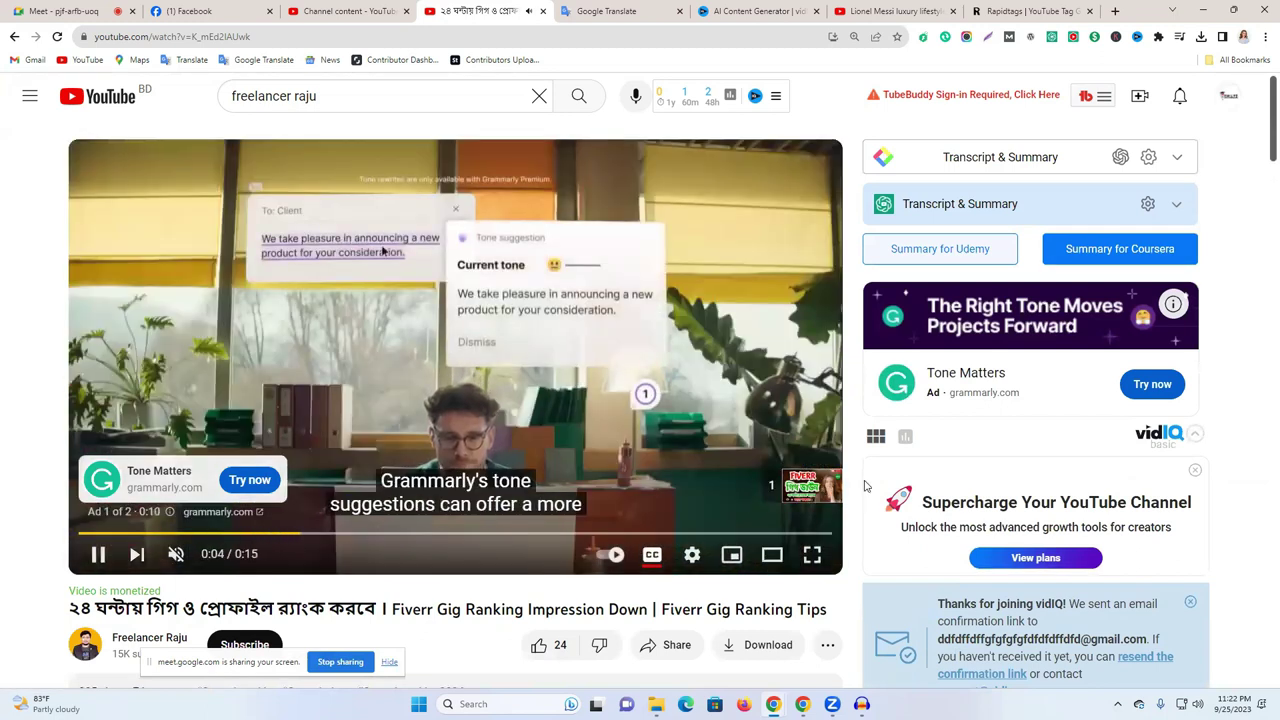
click(805, 490)
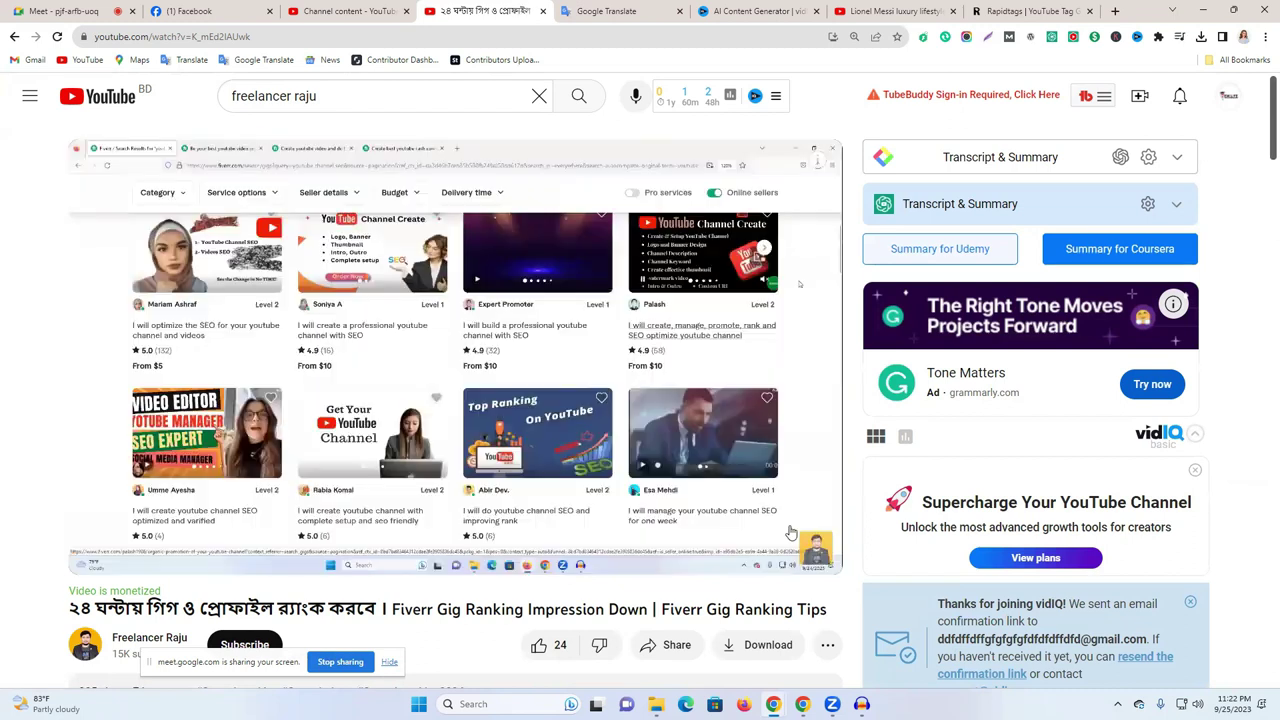
click(827, 534)
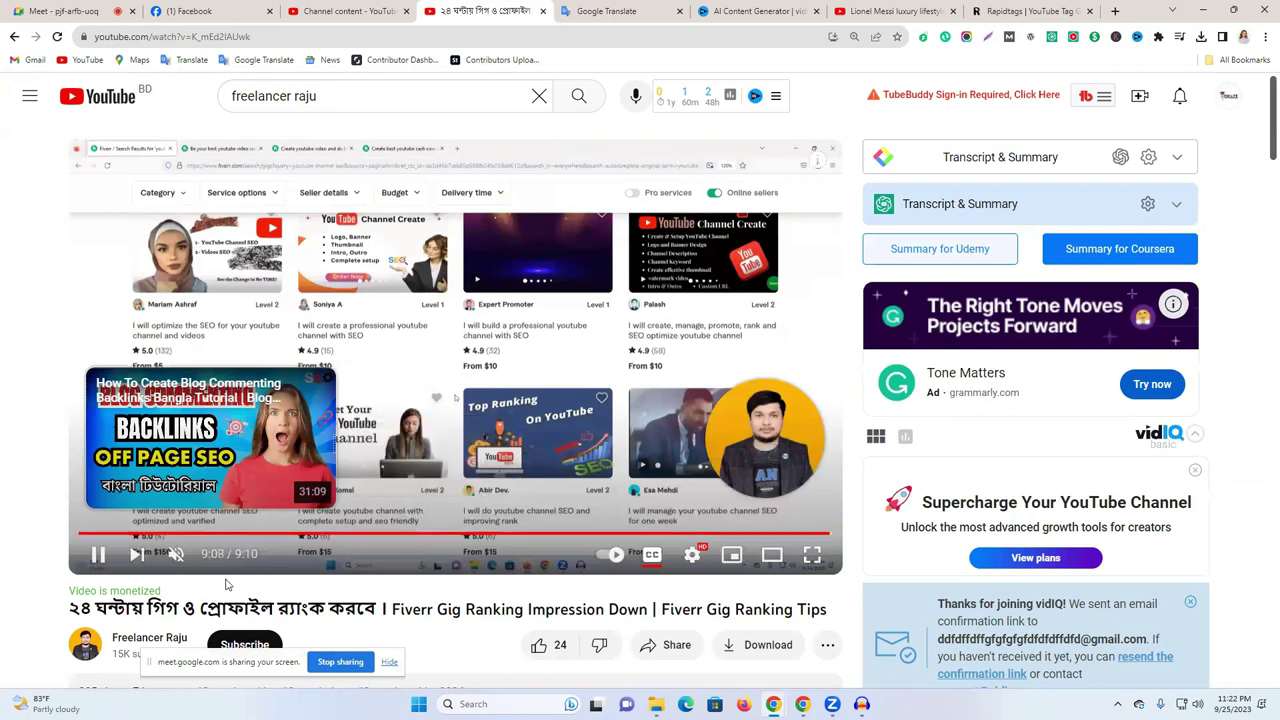
click(104, 557)
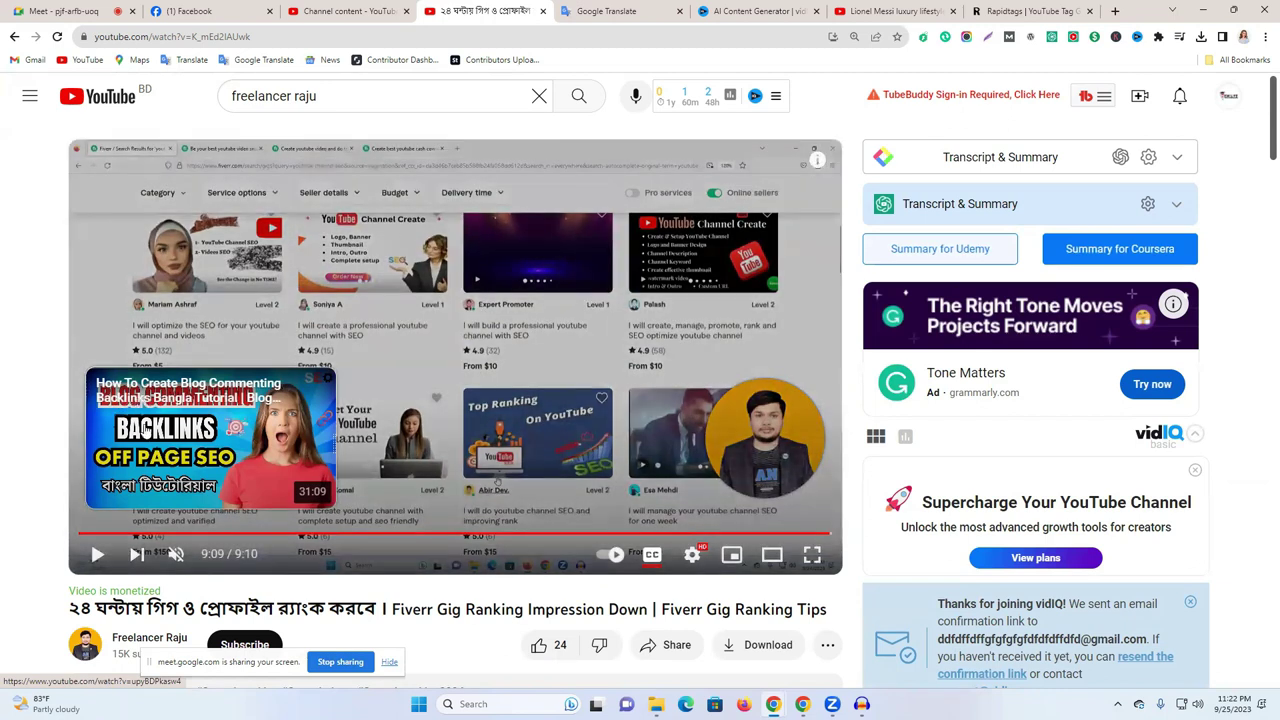
- Open the end screen editor for the course video from the upload dialog
click(368, 10)
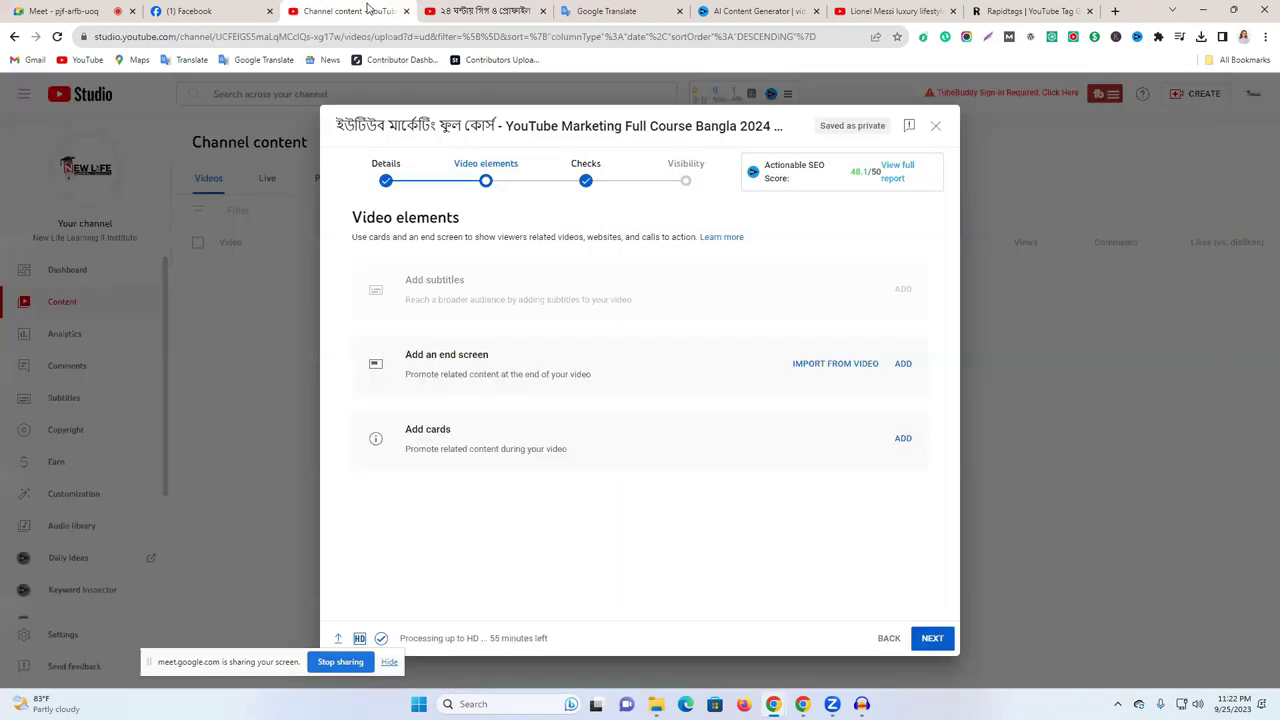
click(910, 367)
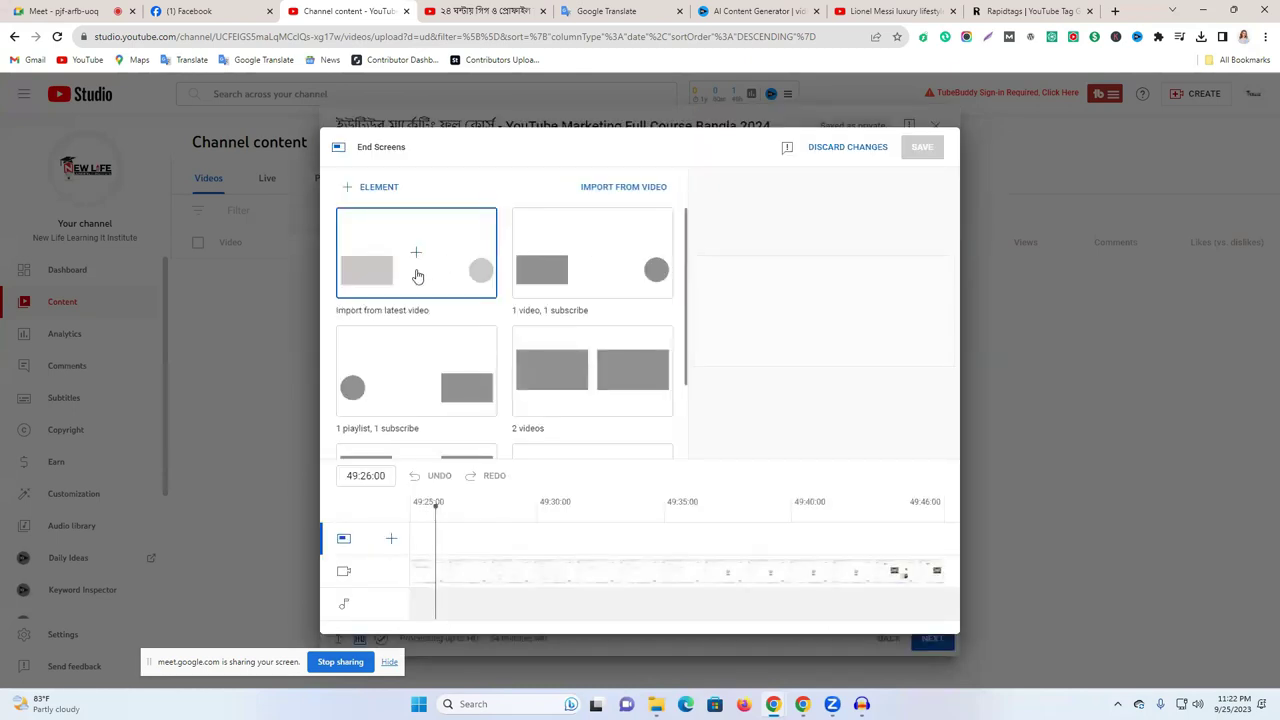
scroll(517, 377, down, 1)
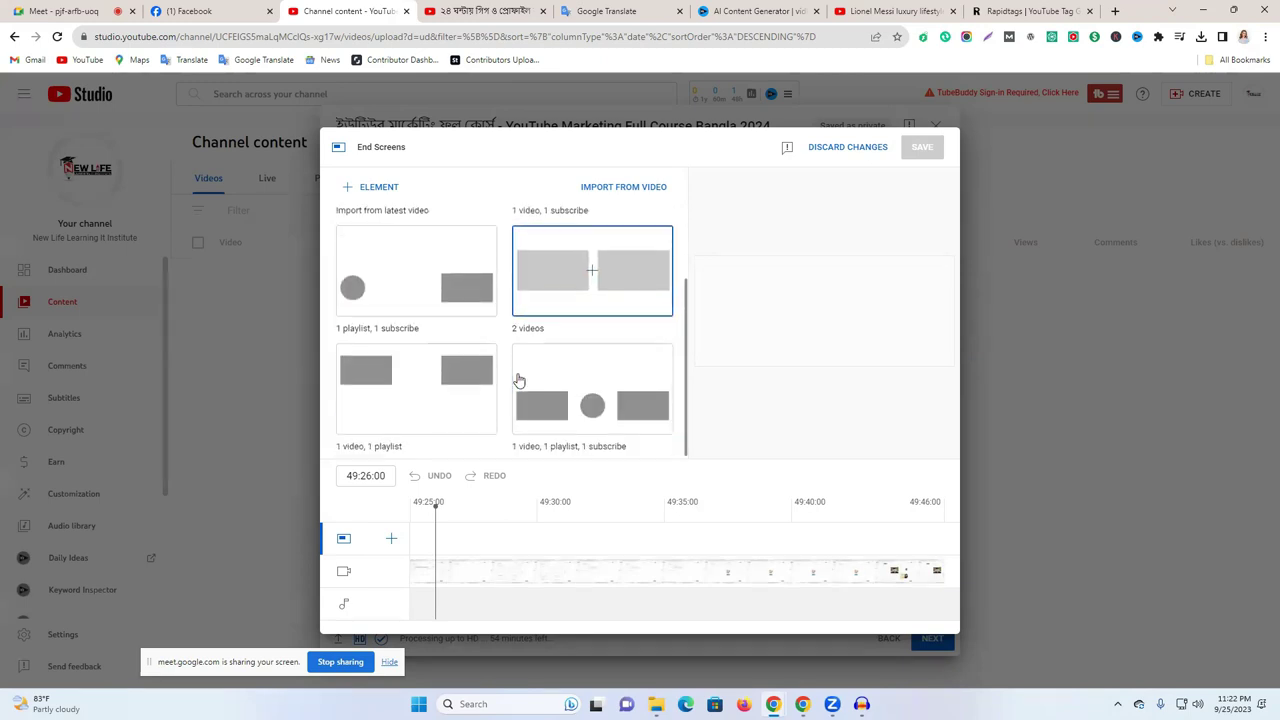
click(895, 11)
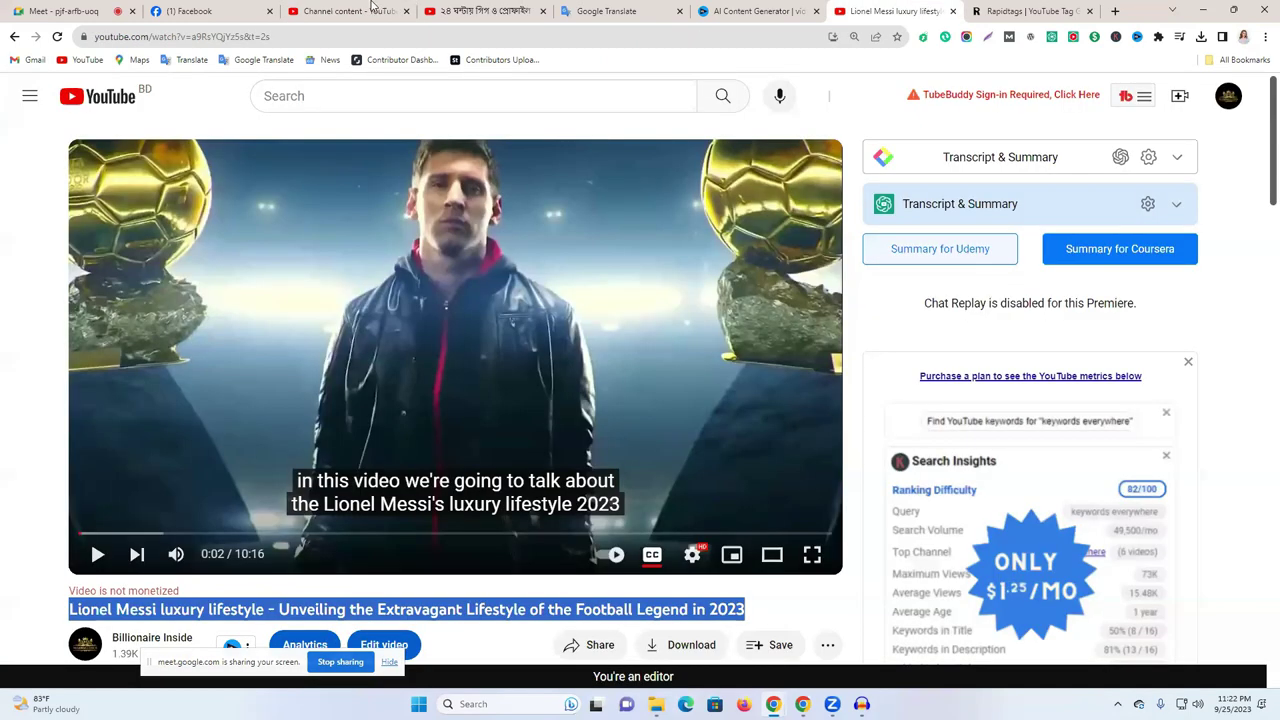
key(ctrl+4)
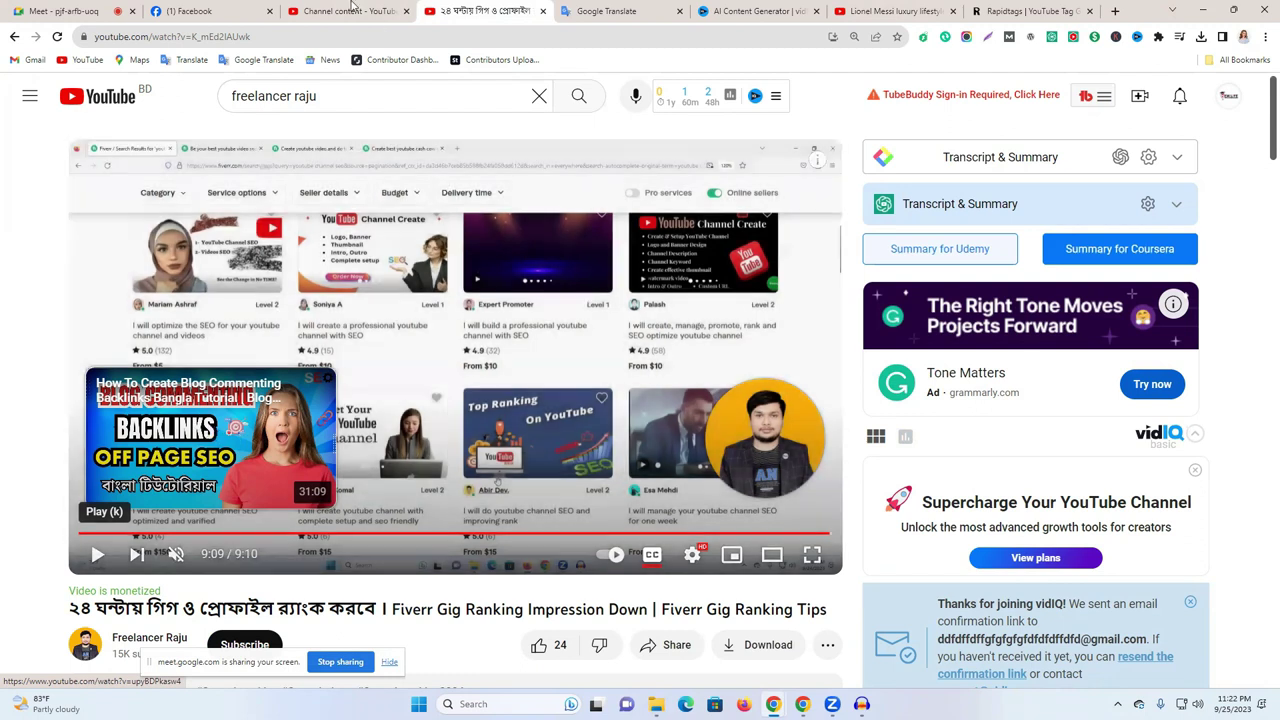
key(ctrl+shift+Tab)
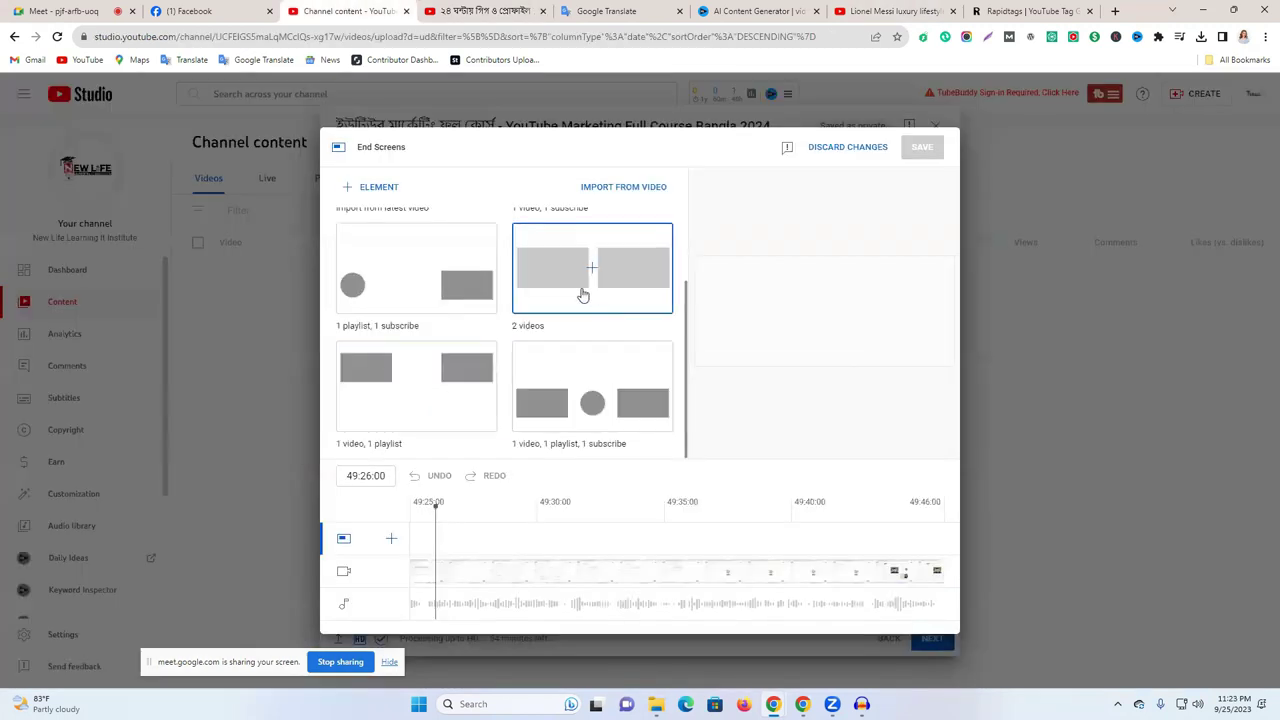
- Apply the 1 playlist, 1 subscribe end screen template and delete its playlist element
click(458, 292)
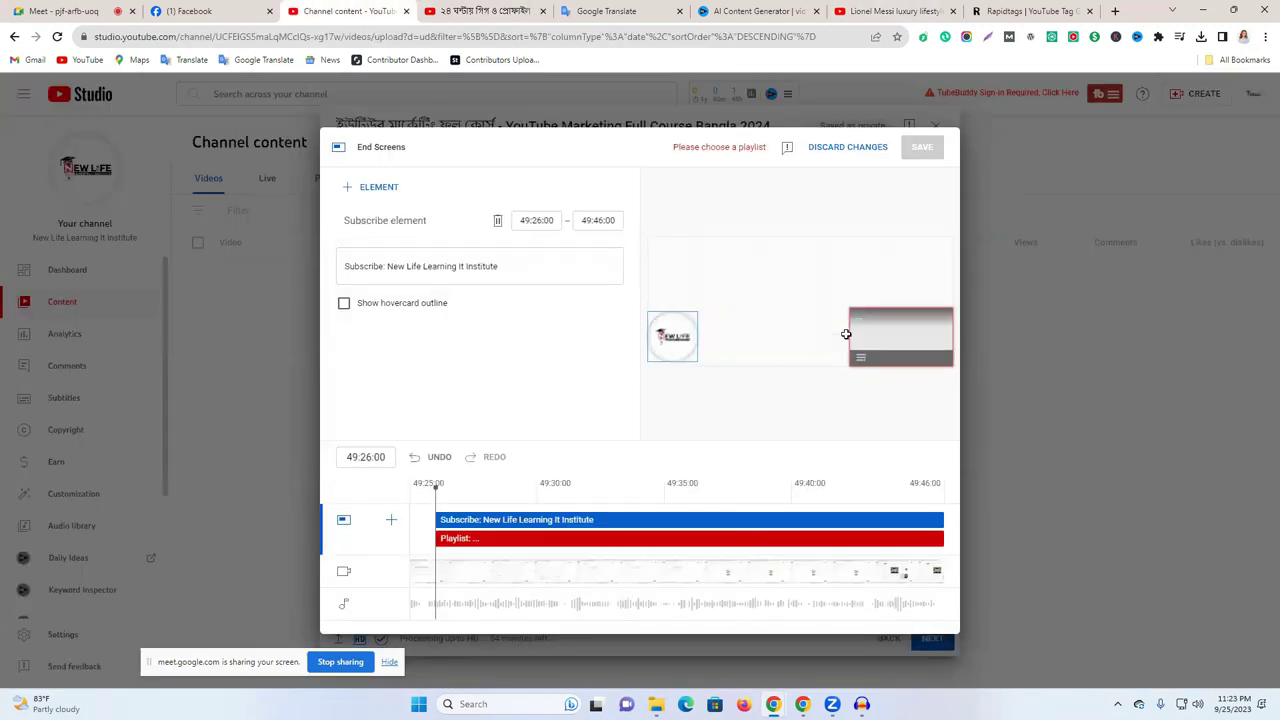
click(384, 272)
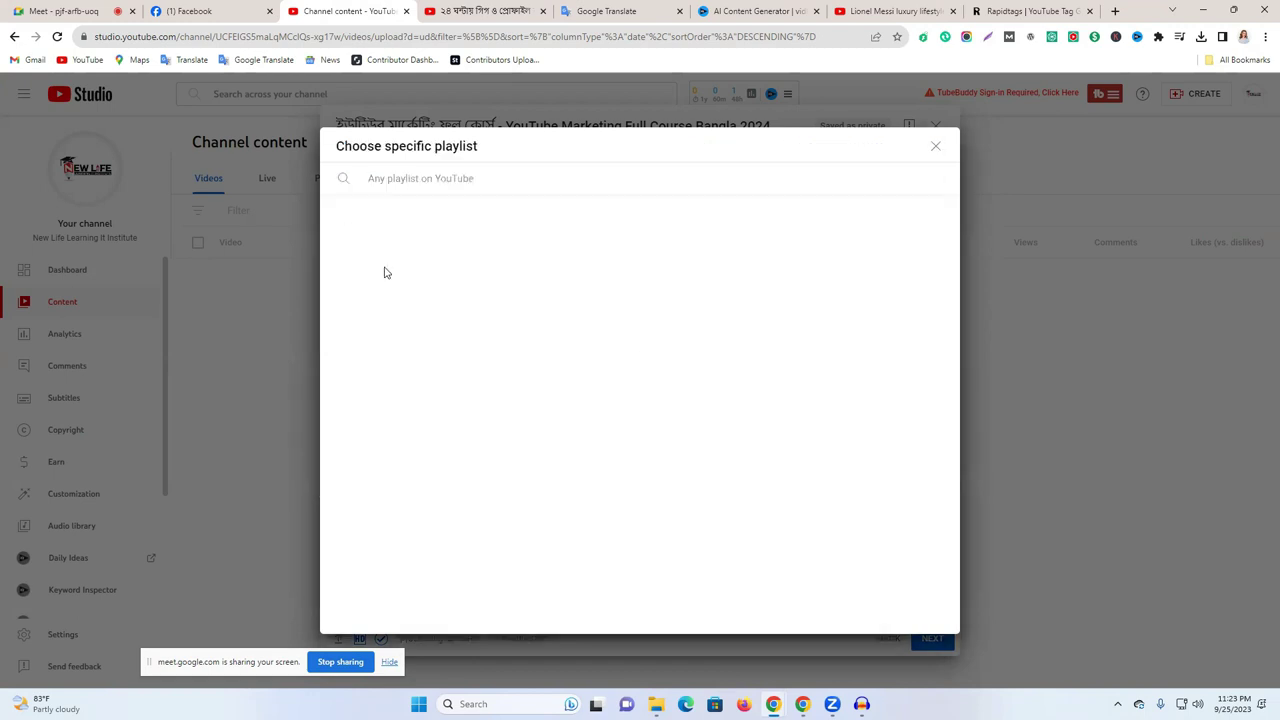
click(935, 146)
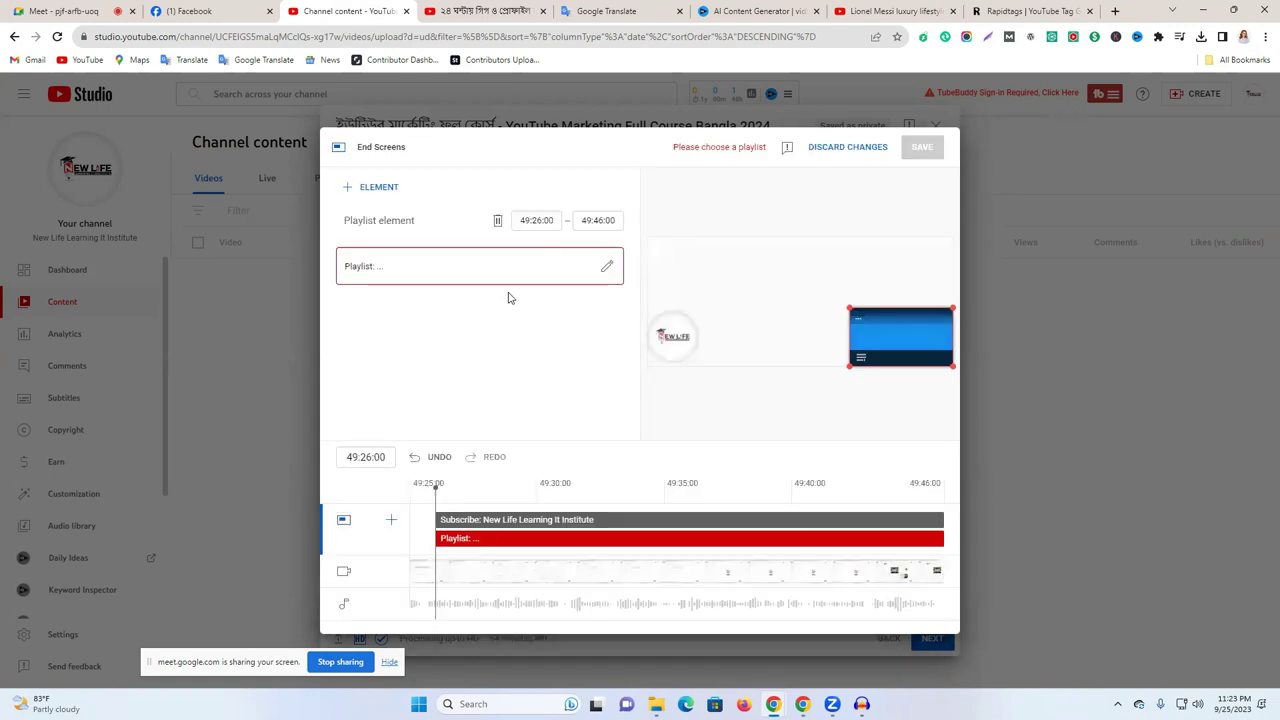
click(497, 220)
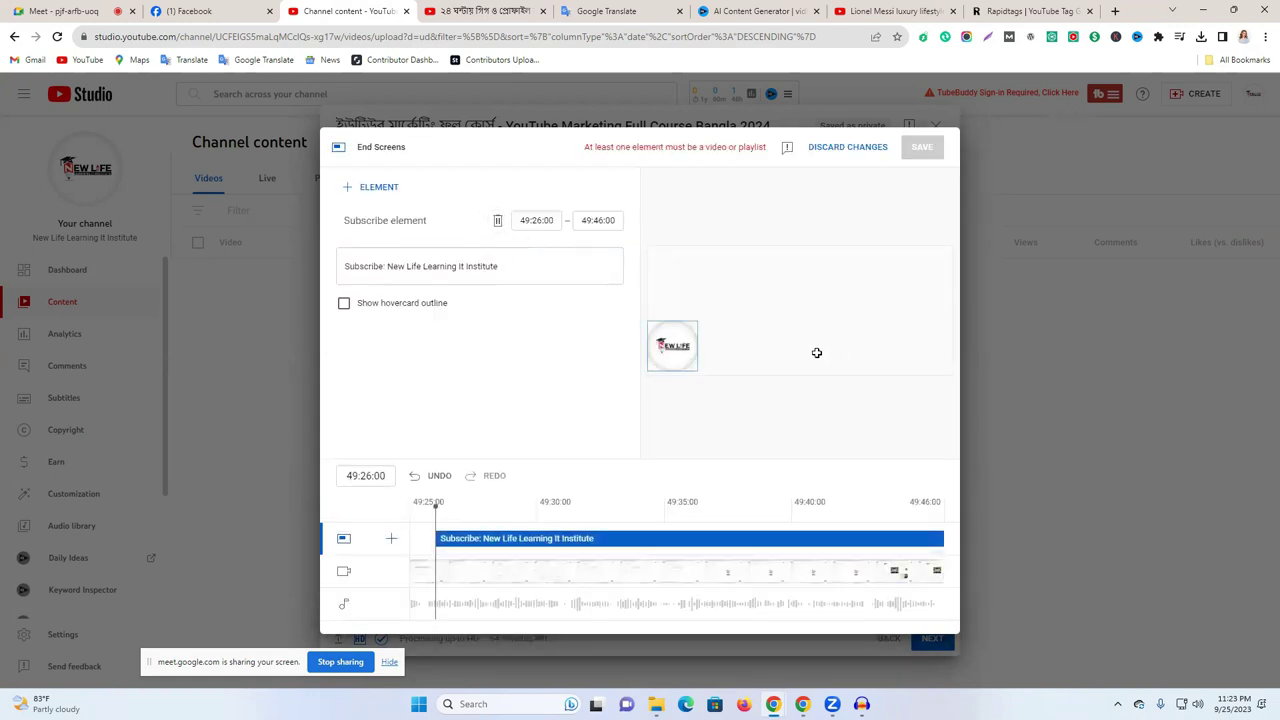
click(852, 337)
click(801, 350)
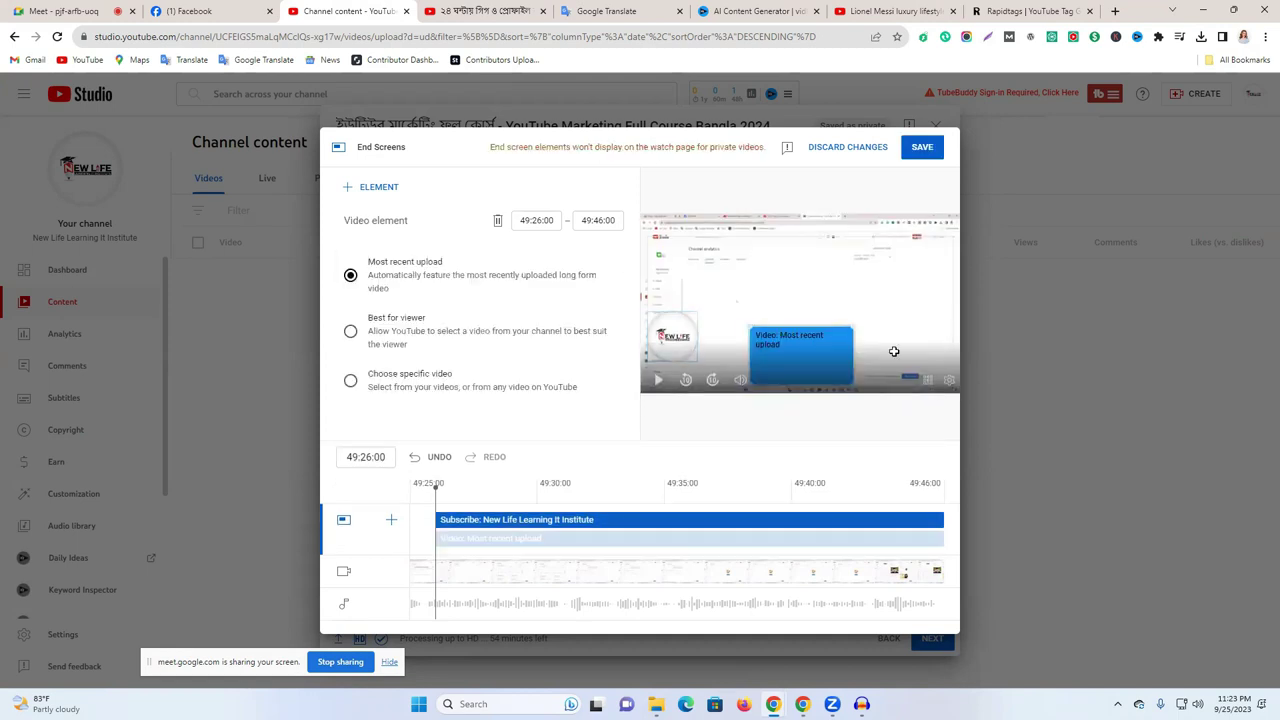
drag(795, 358, 895, 339)
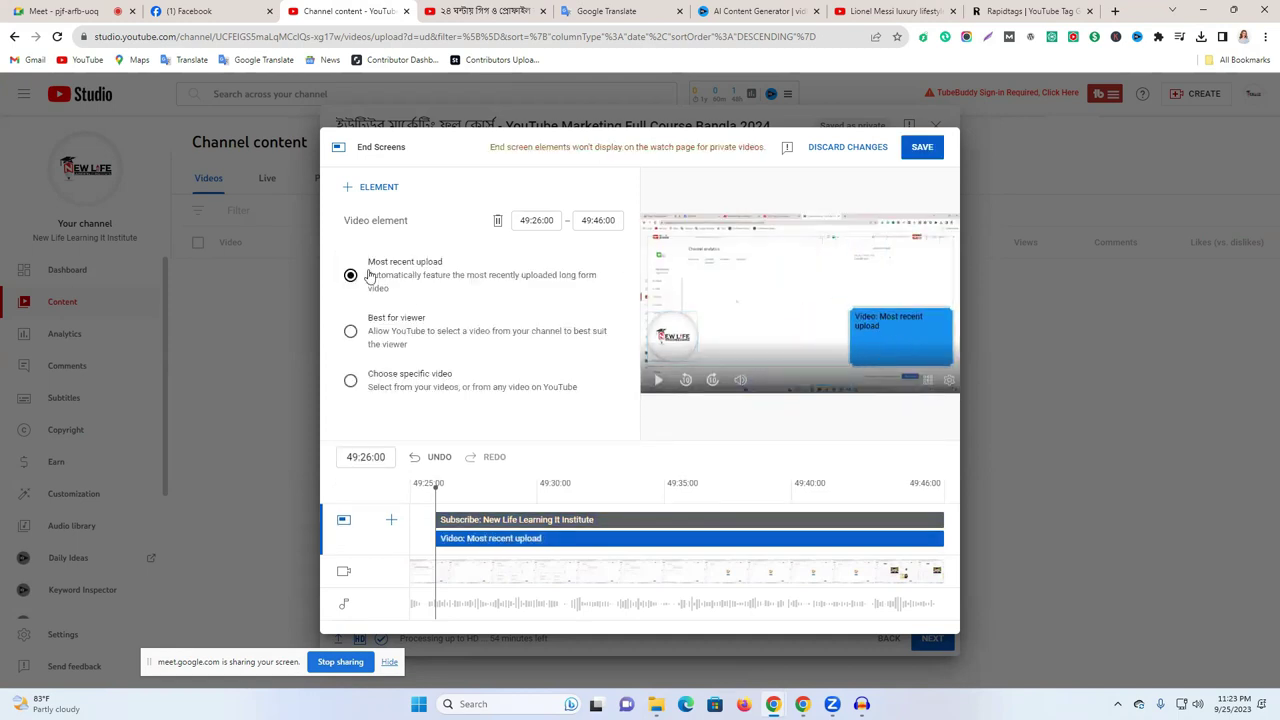
click(386, 386)
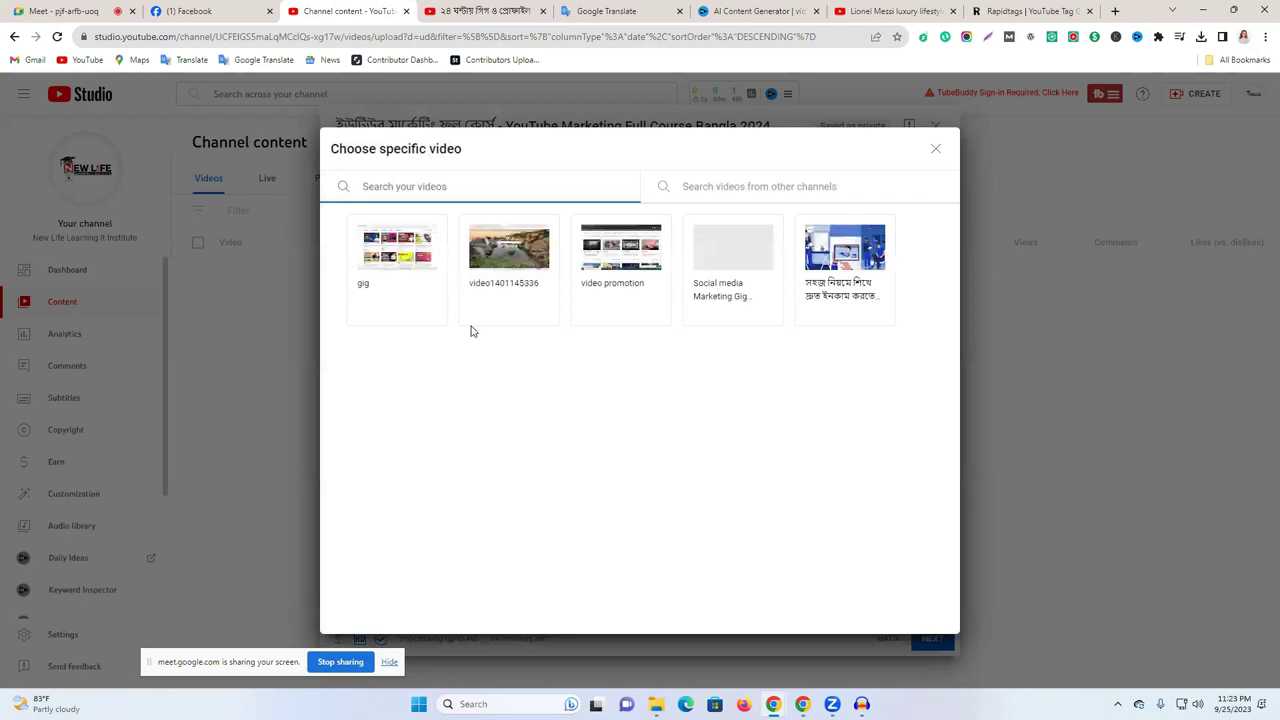
click(491, 270)
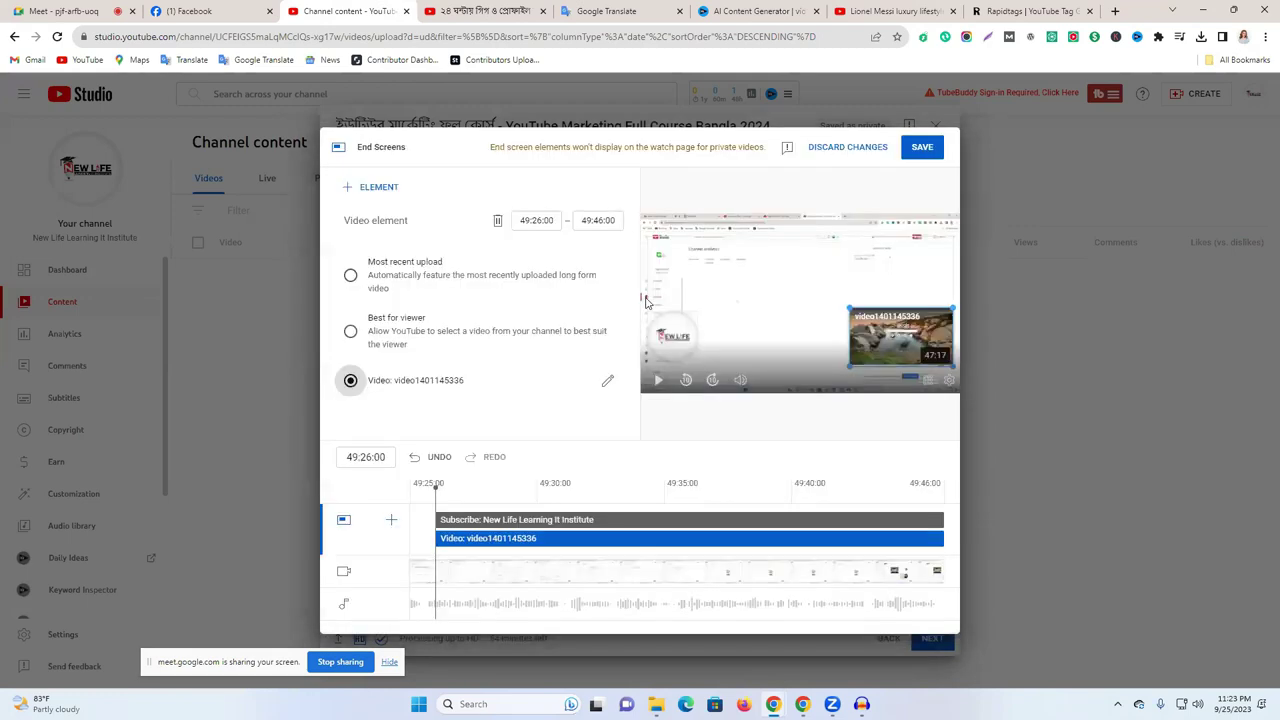
click(920, 148)
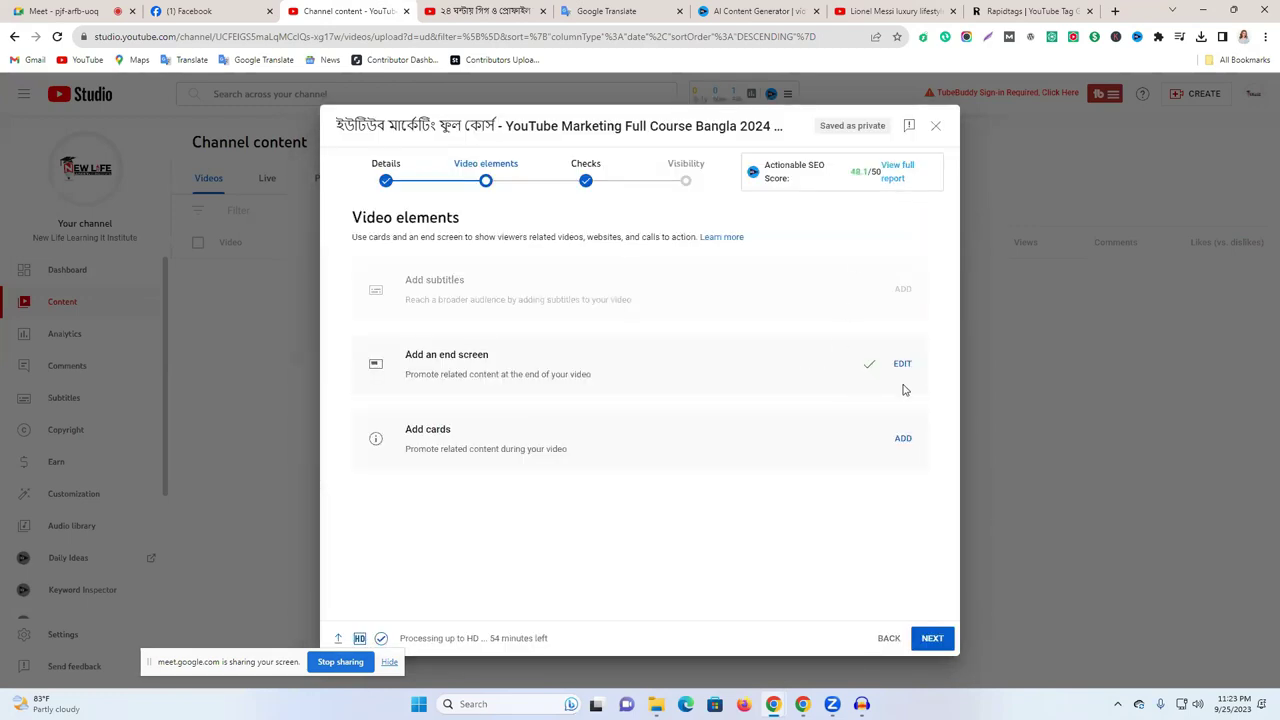
- Add a video card linking to the 'gig' video and save the cards
click(903, 441)
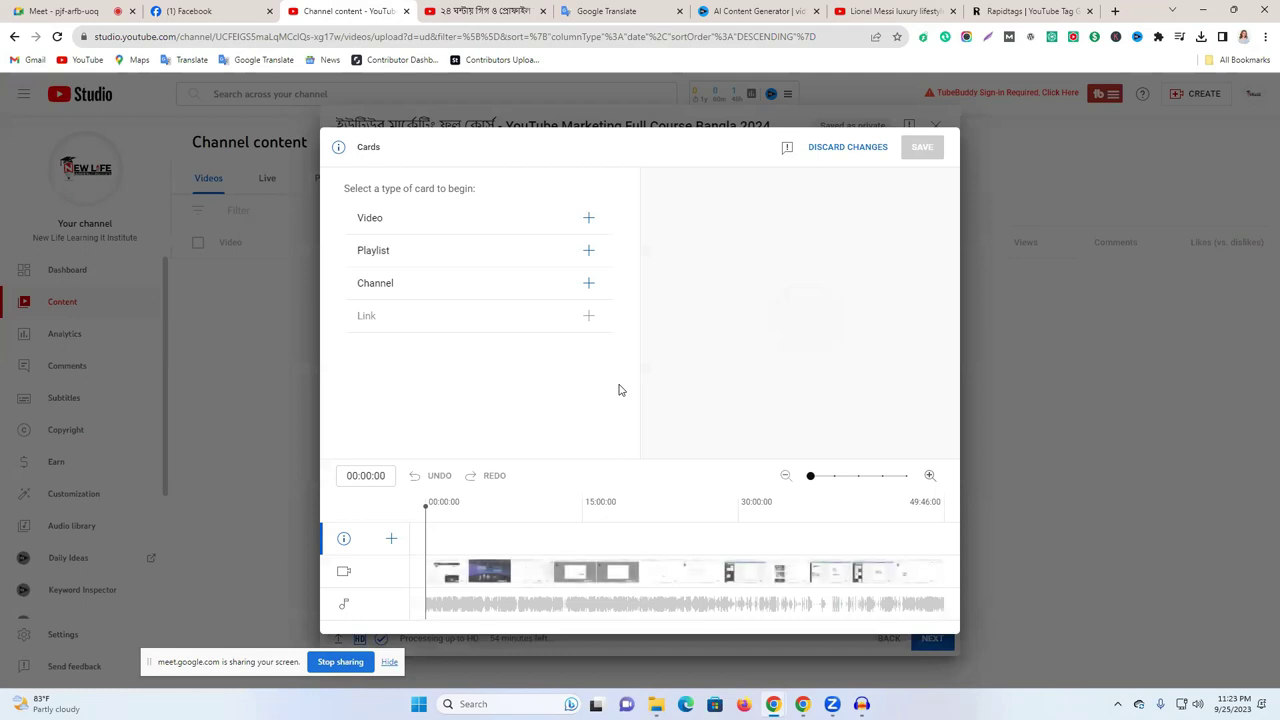
click(484, 11)
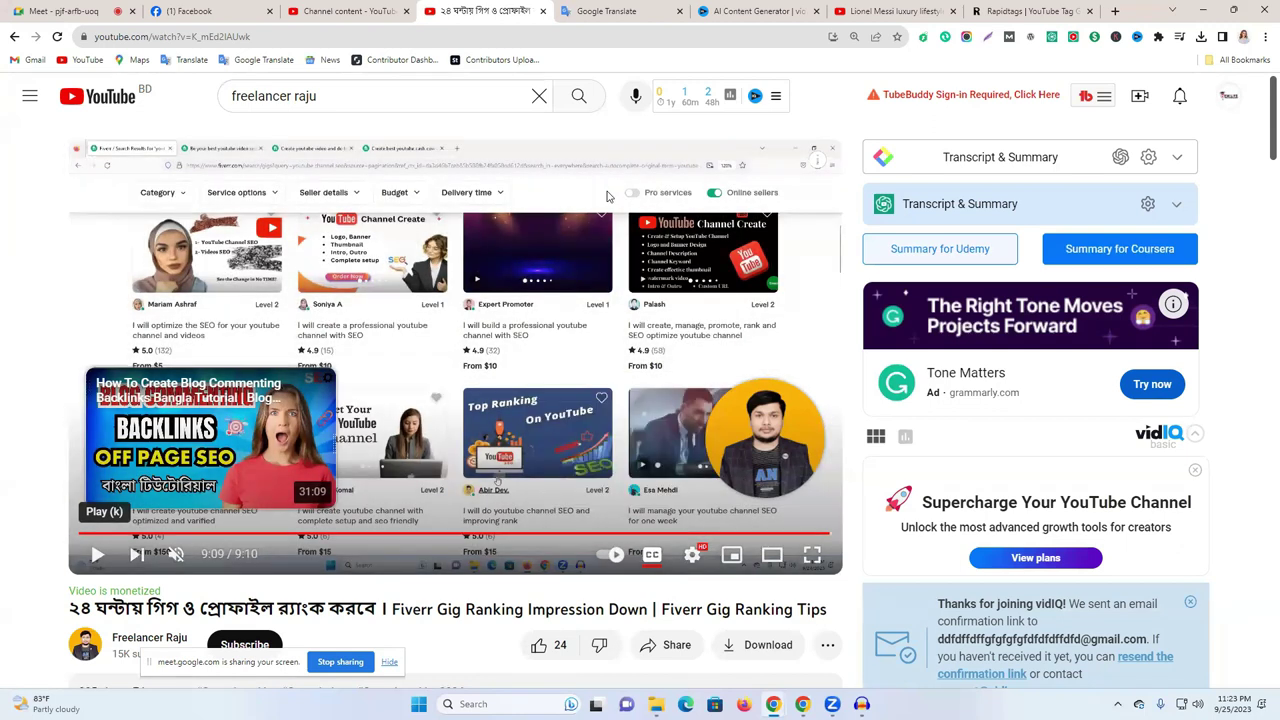
click(307, 7)
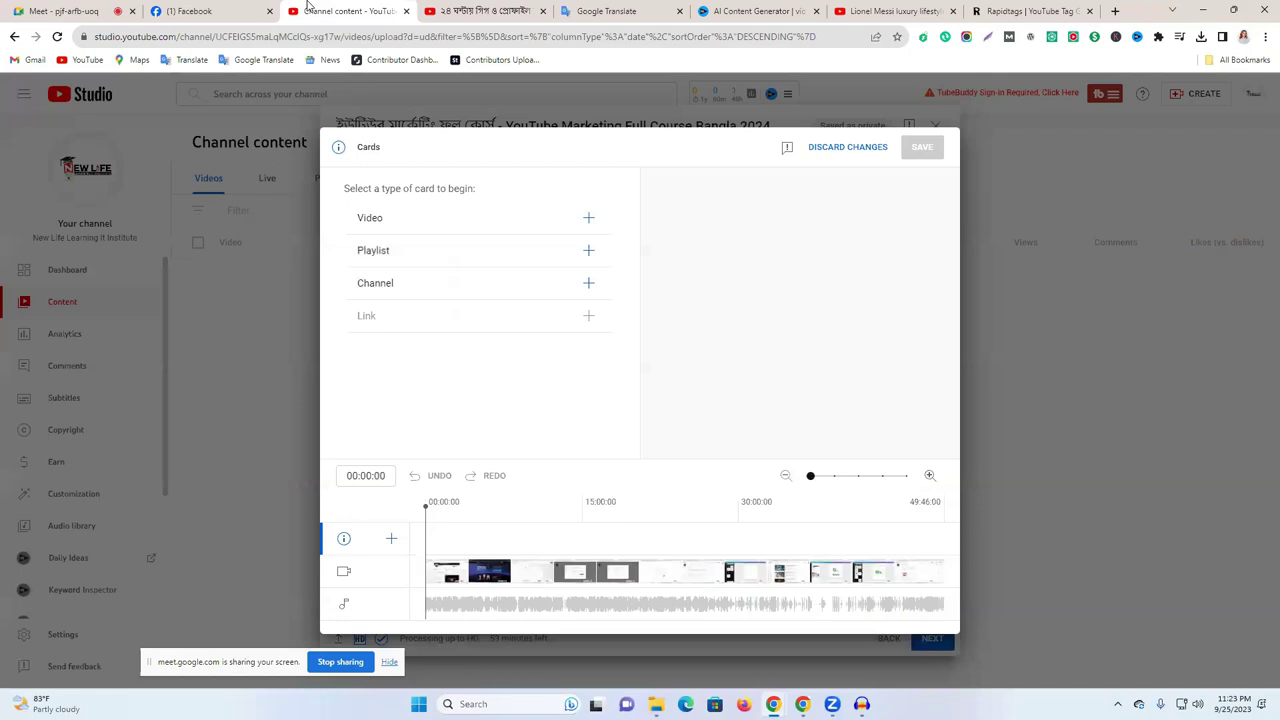
click(460, 223)
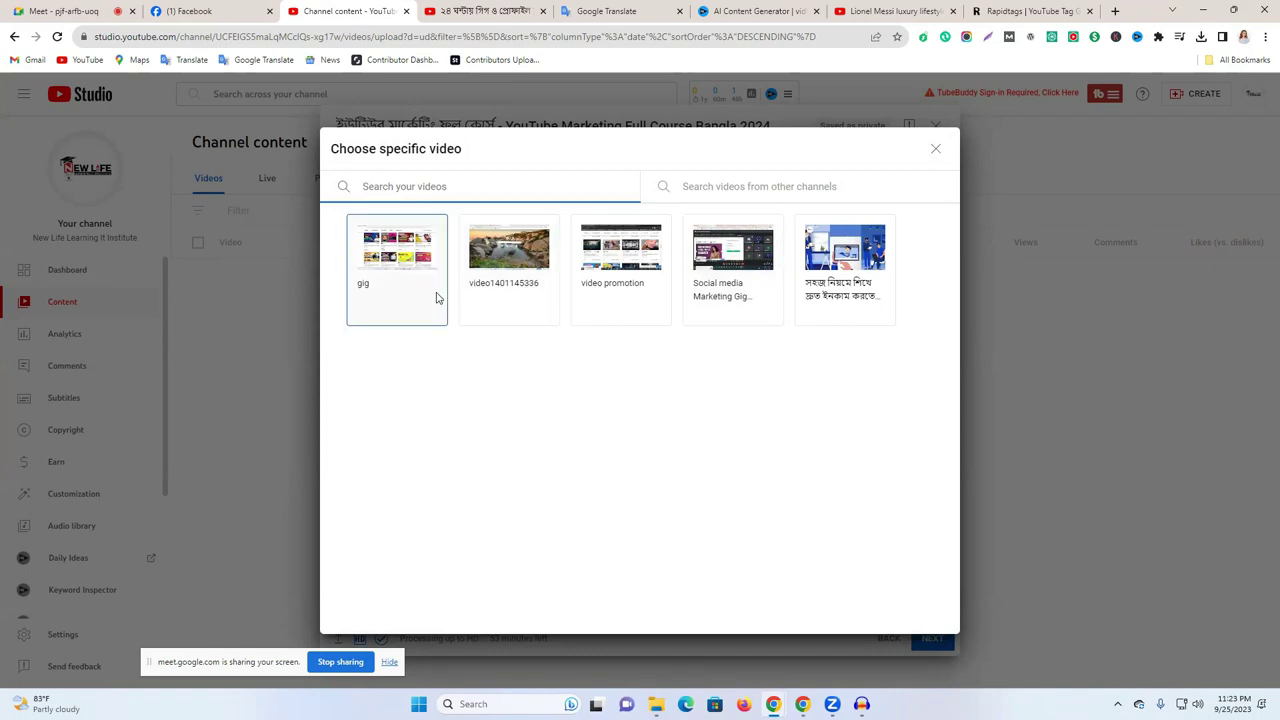
click(398, 263)
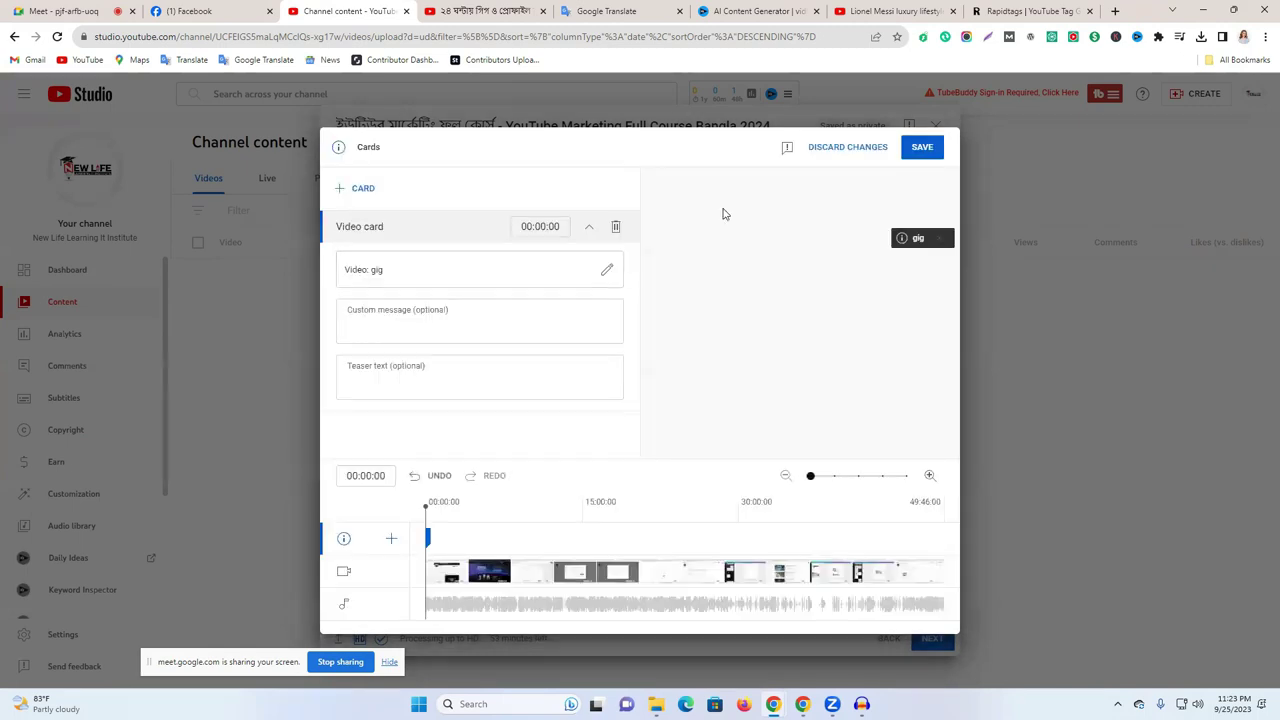
click(918, 151)
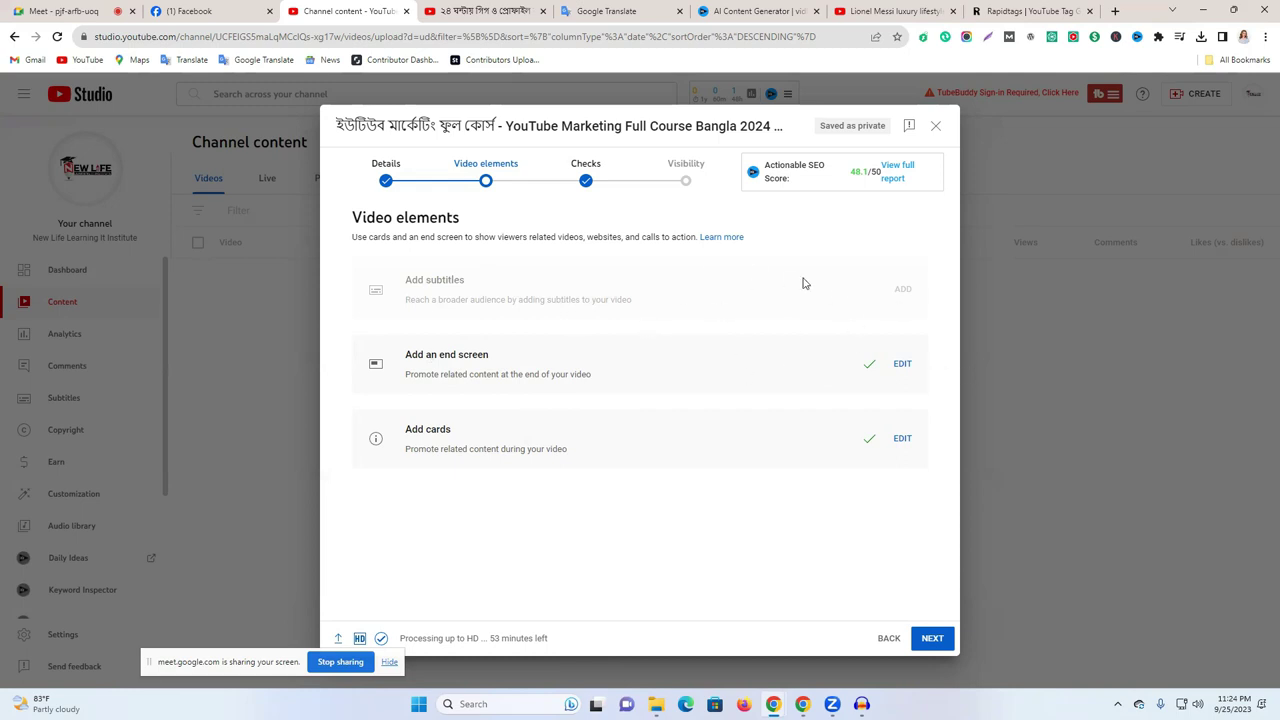
- Advance the upload through the Checks step to Visibility
click(927, 640)
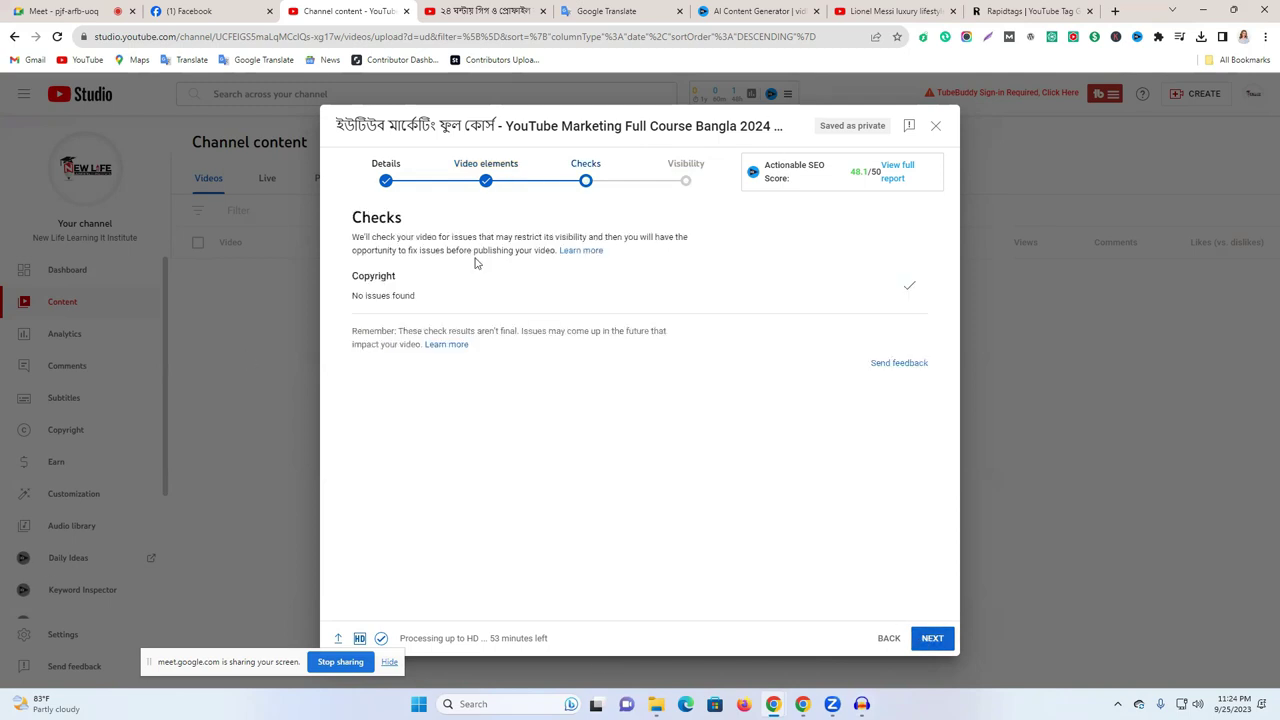
double_click(368, 275)
click(413, 285)
click(932, 645)
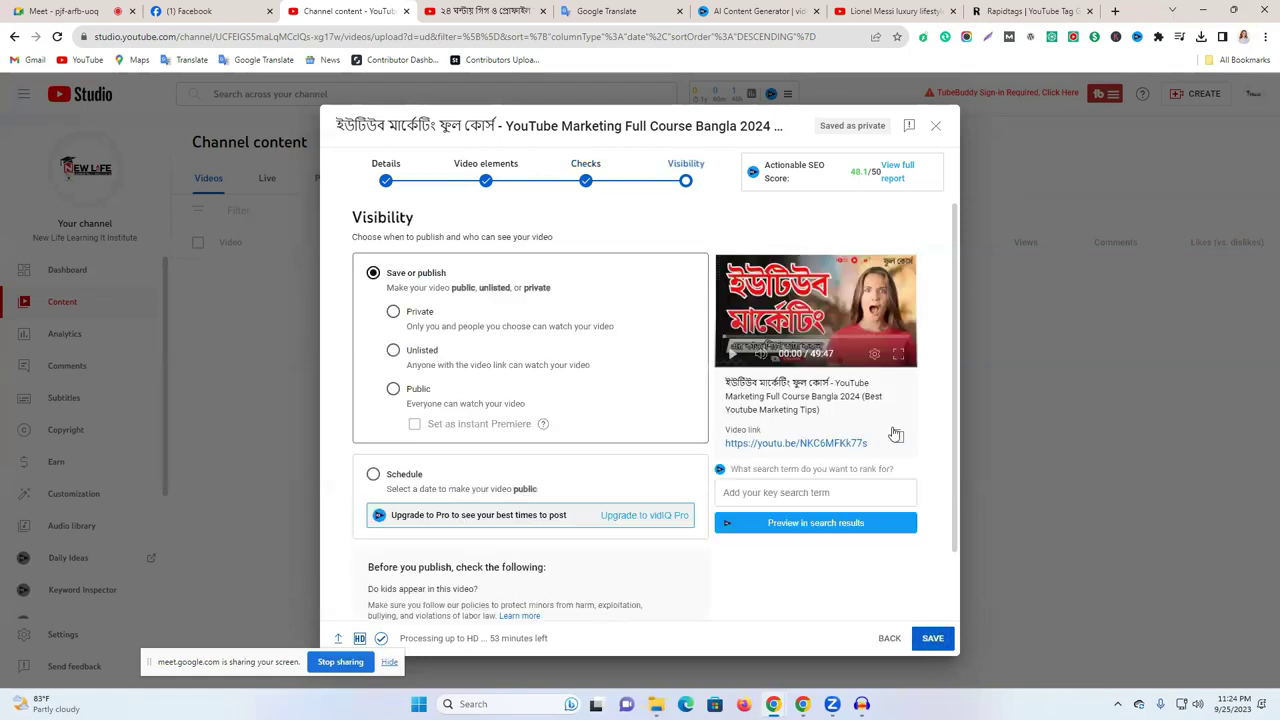
- Set visibility to Private and open the Share privately form
scroll(586, 357, down, 1)
scroll(524, 458, up, 1)
scroll(530, 455, up, 1)
click(394, 315)
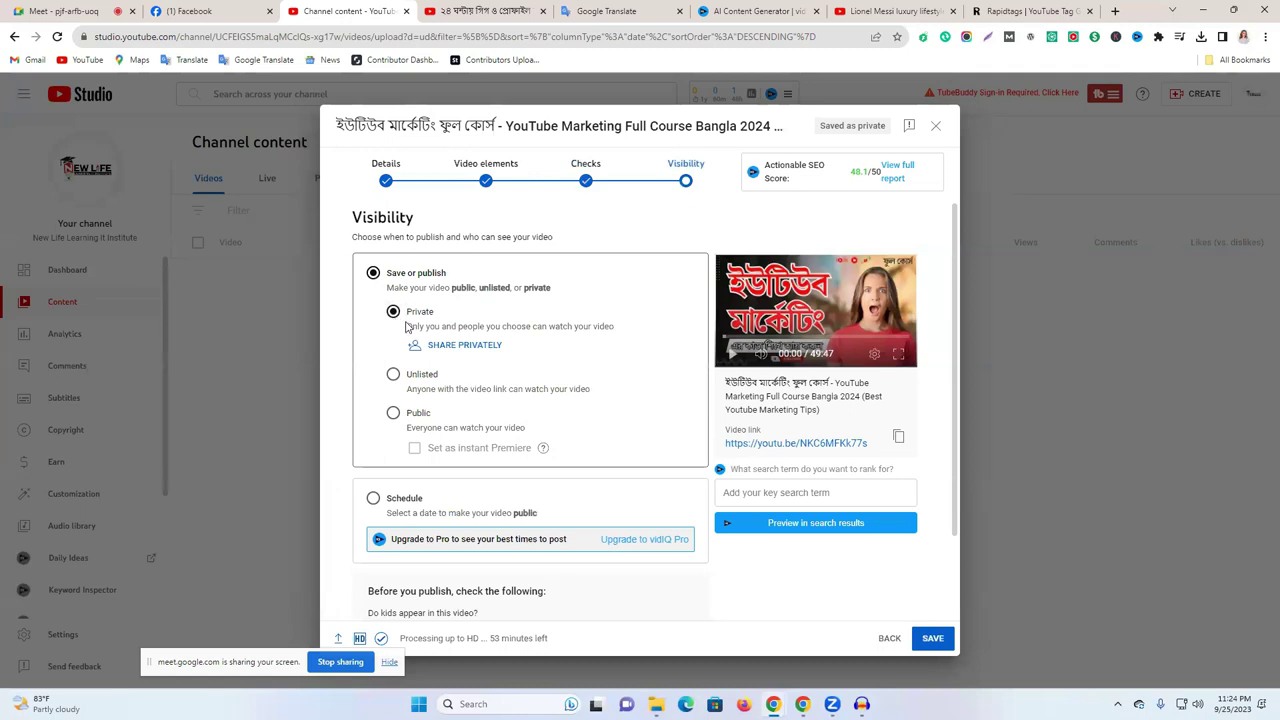
click(459, 350)
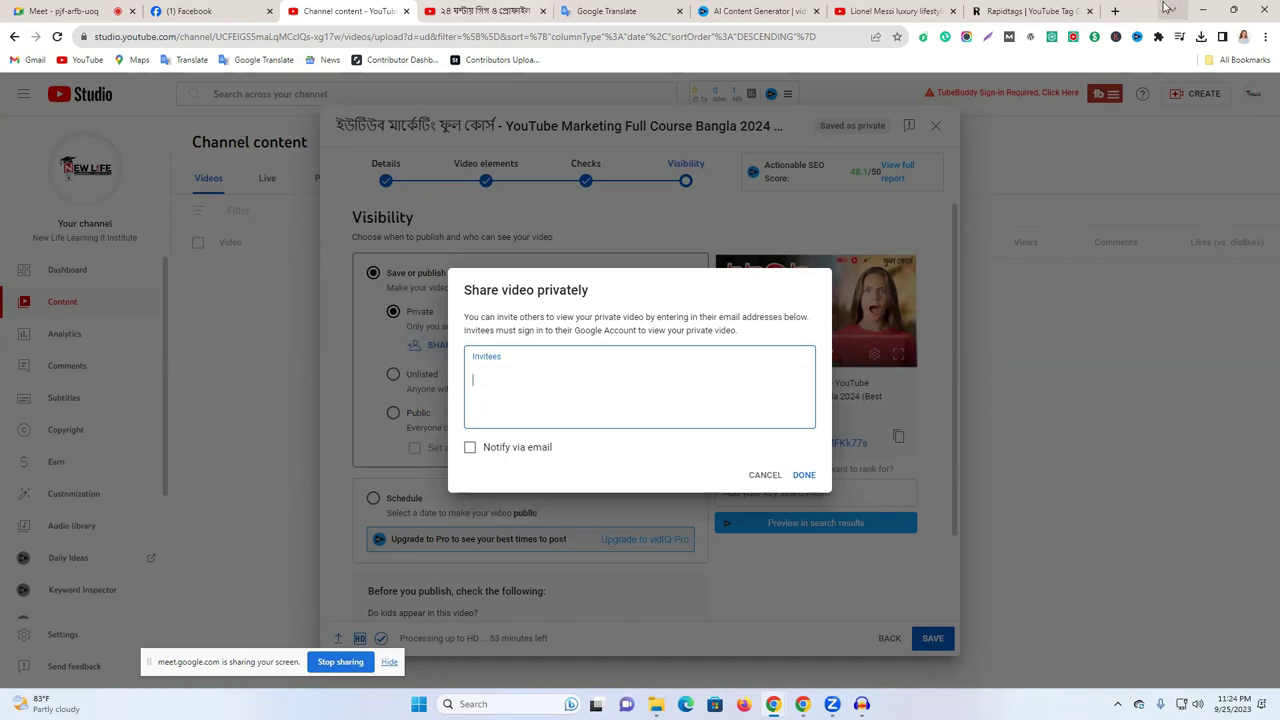
- Switch to another Google account in Gmail and copy its e-mail address
click(1115, 11)
click(1257, 95)
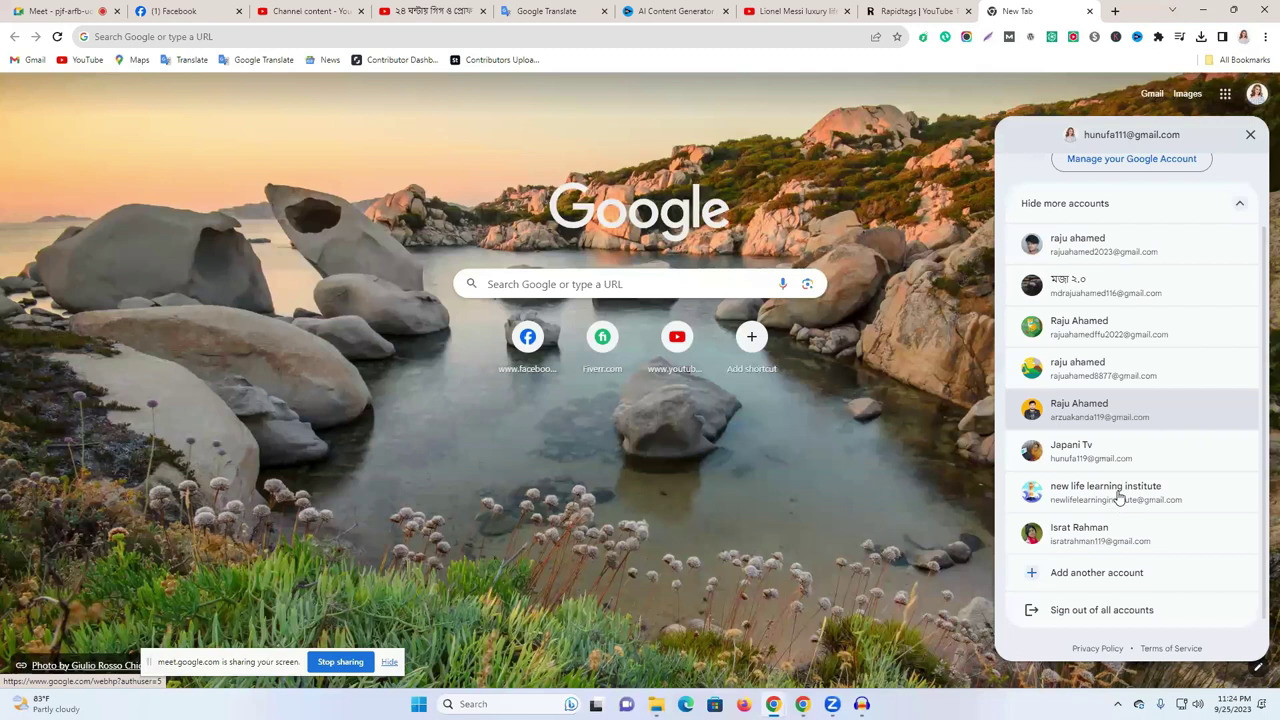
scroll(1128, 424, down, 1)
click(1128, 424)
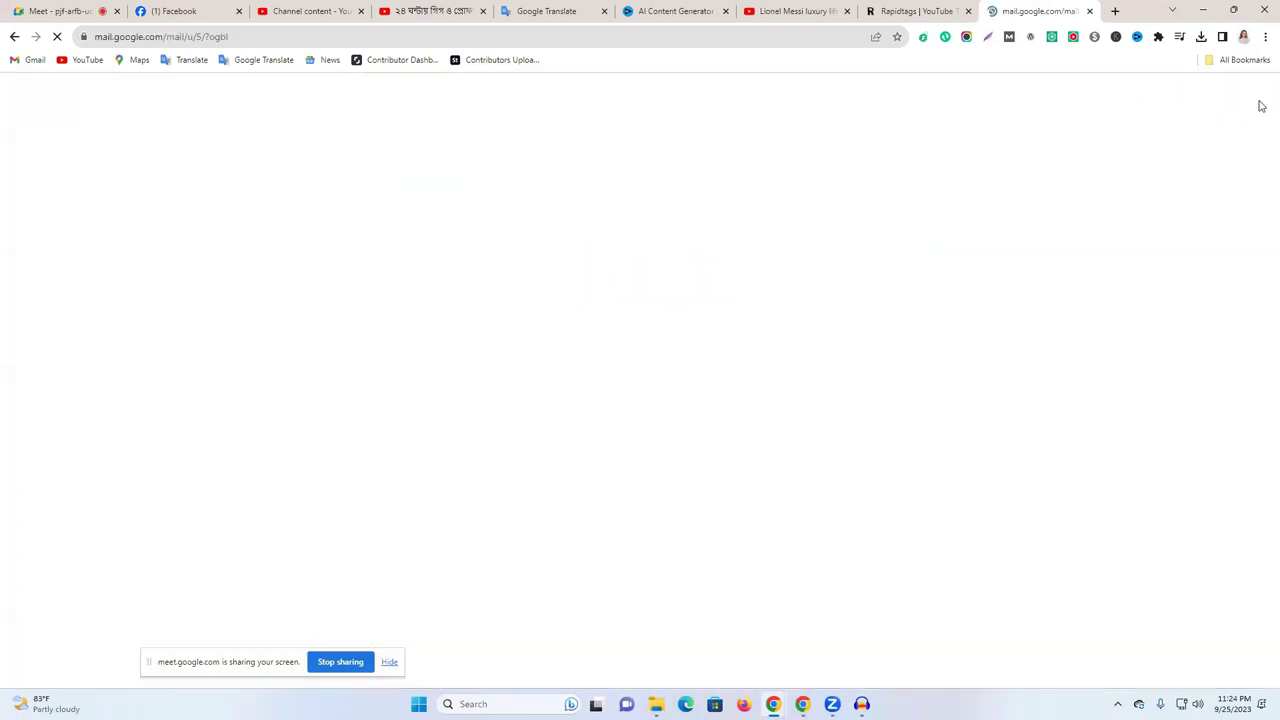
click(1259, 102)
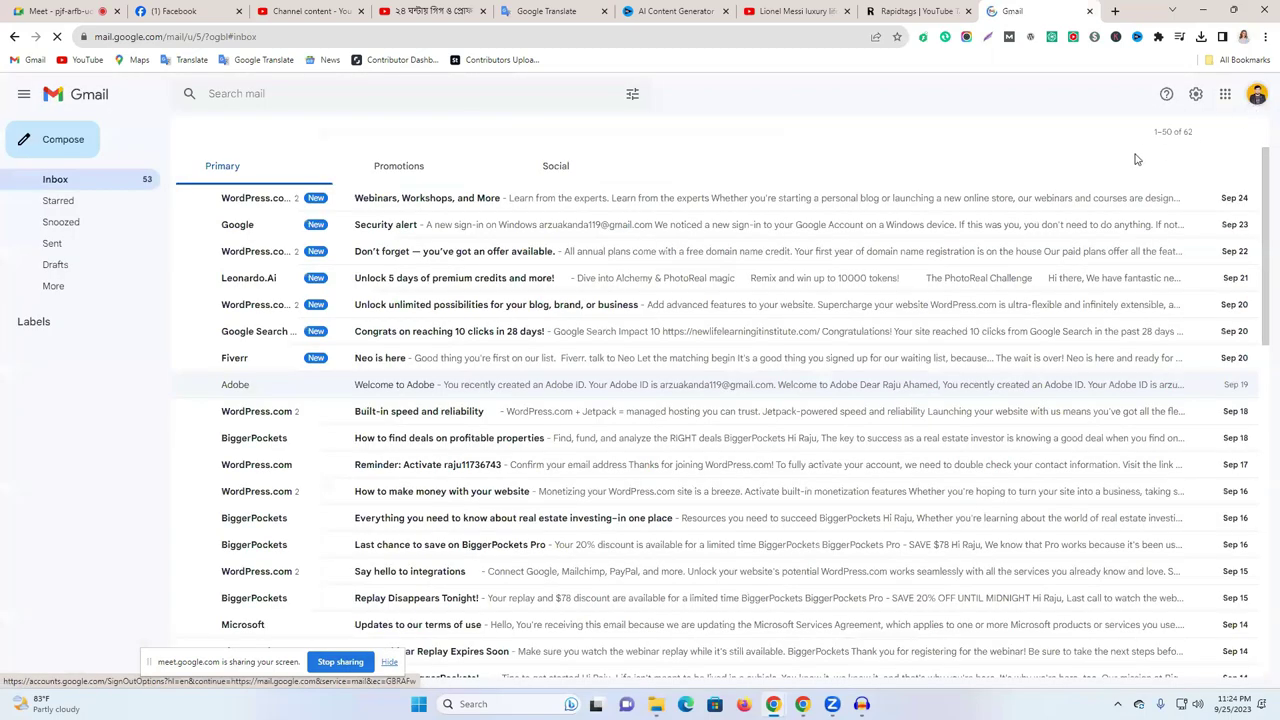
triple_click(1096, 136)
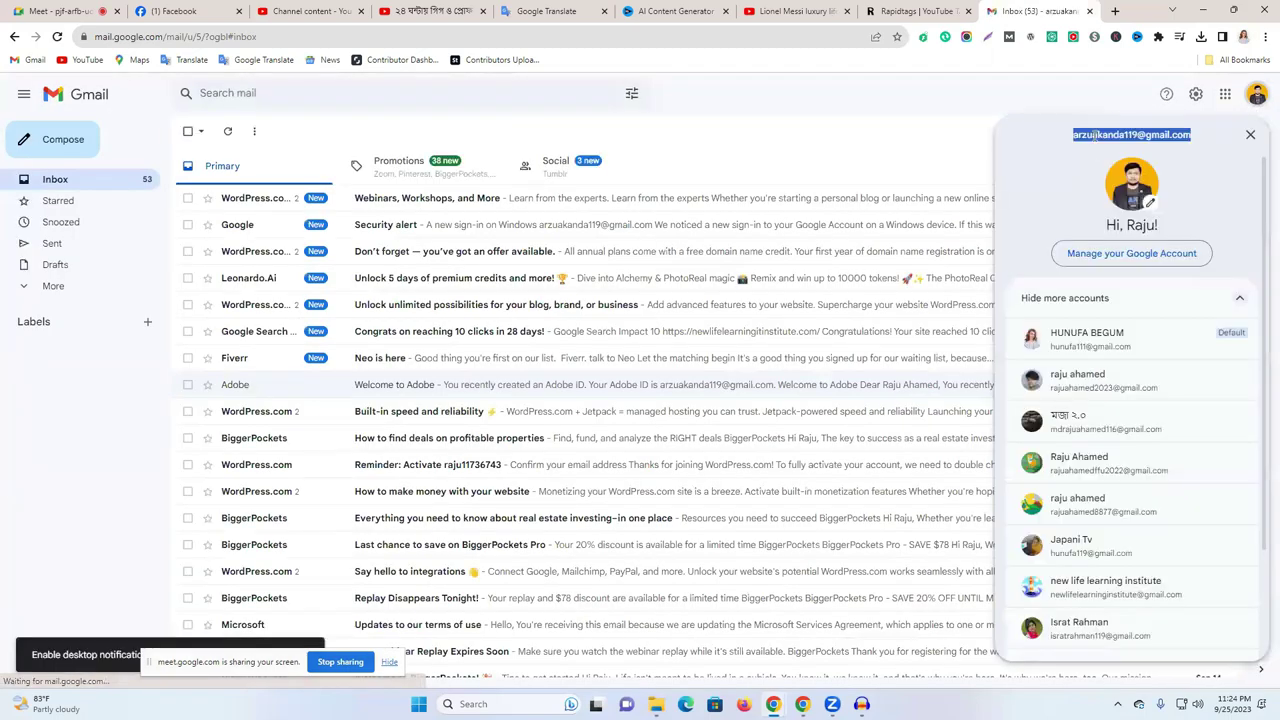
- Add that address as an invitee with e-mail notification, confirm, and return to Gmail
click(415, 11)
key(ctrl+shift+Tab)
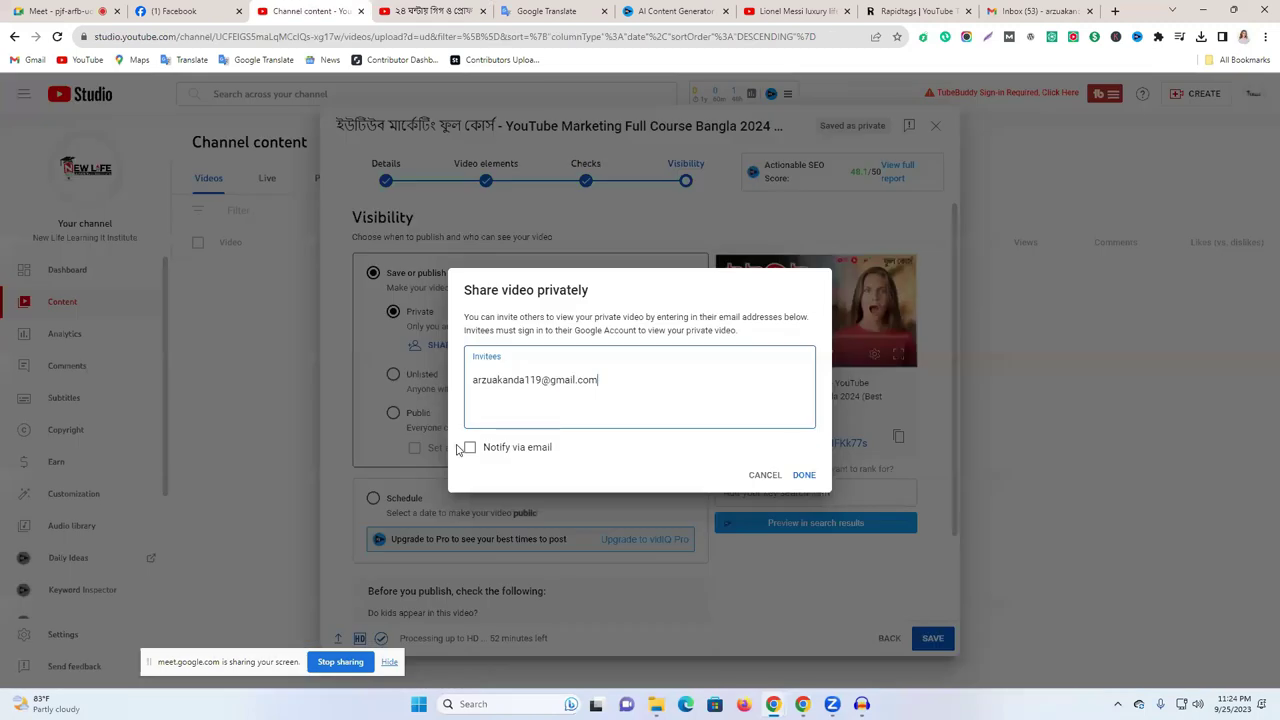
click(470, 447)
click(805, 475)
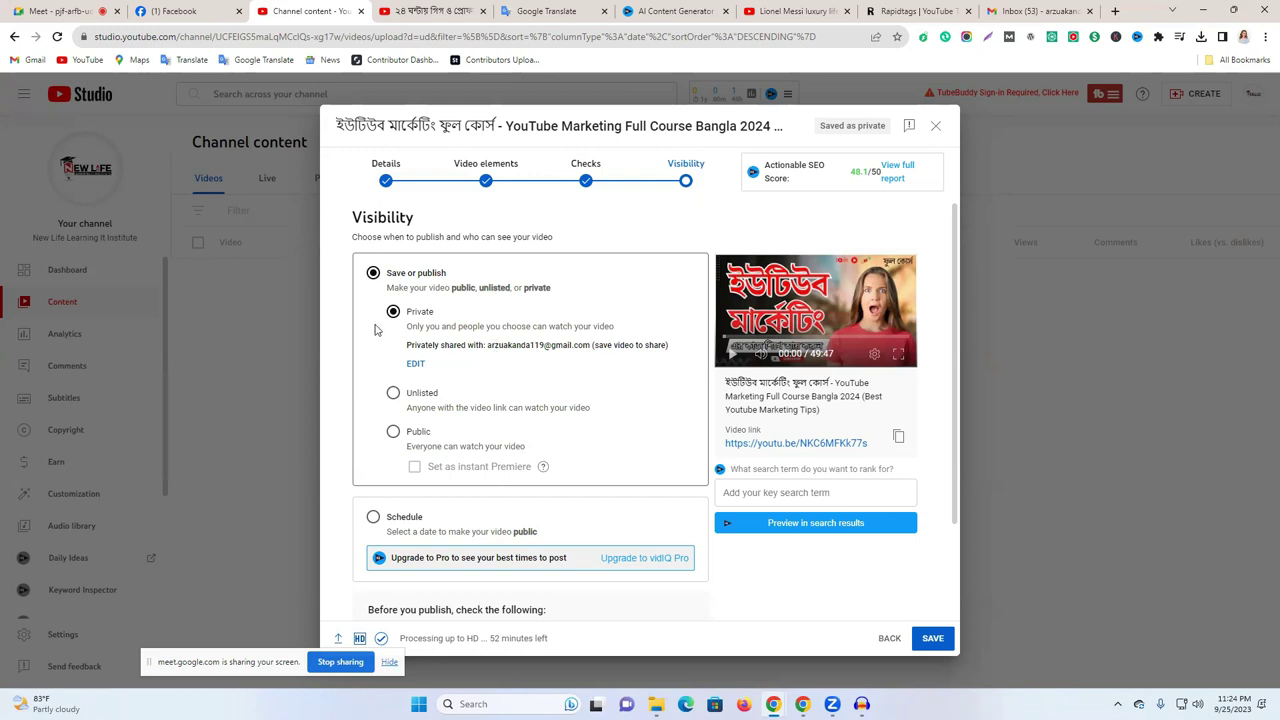
click(1035, 11)
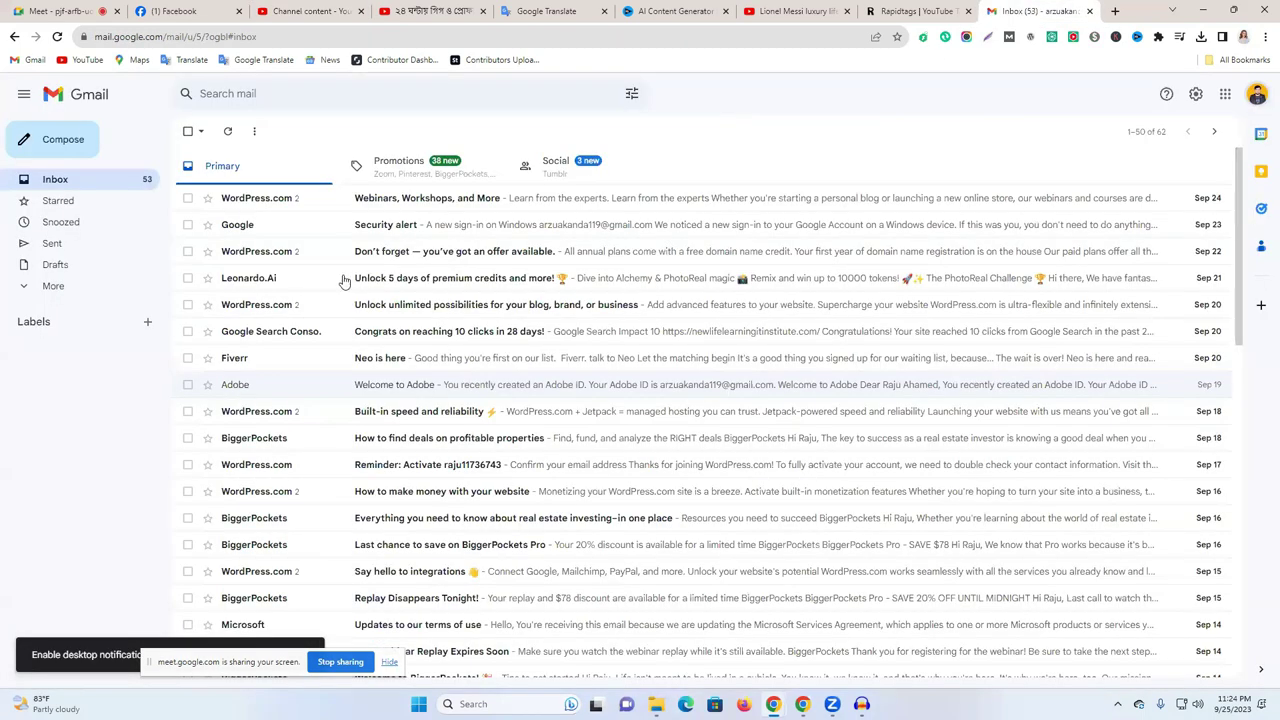
- Browse Gmail's Social, Promotions and Primary categories, then go back to Studio's Visibility step
click(558, 168)
click(408, 175)
click(296, 171)
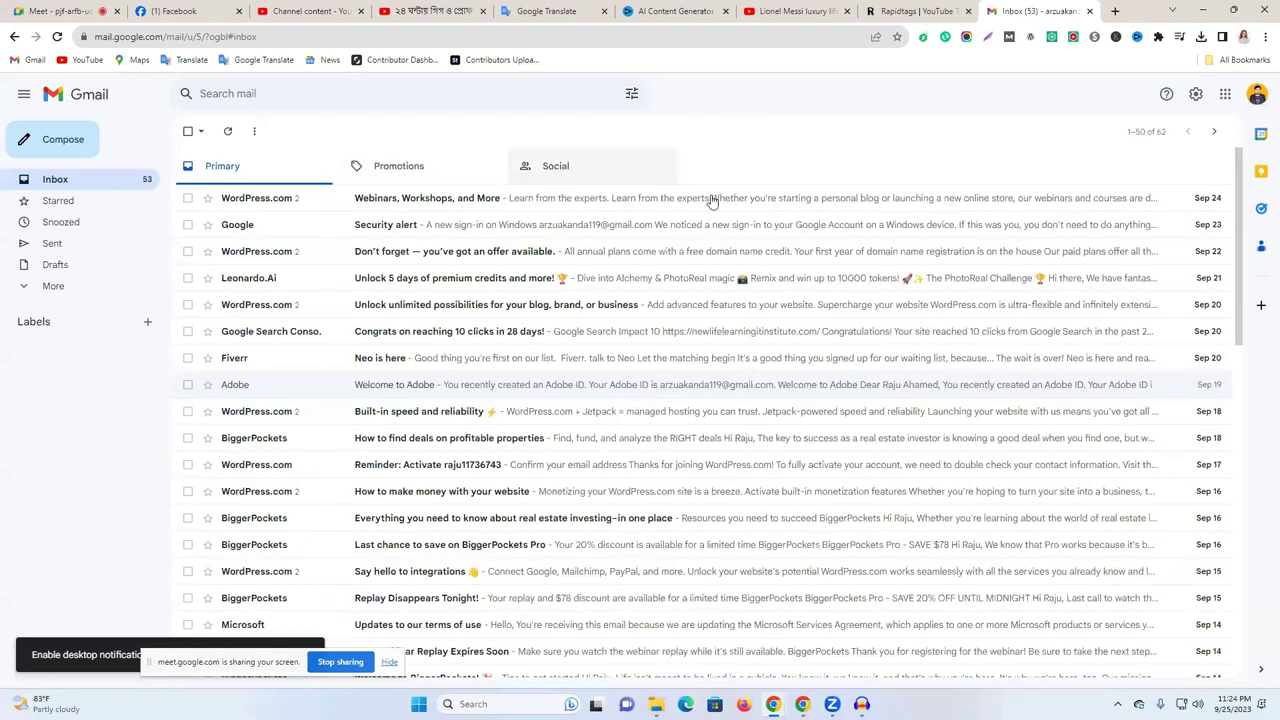
click(52, 38)
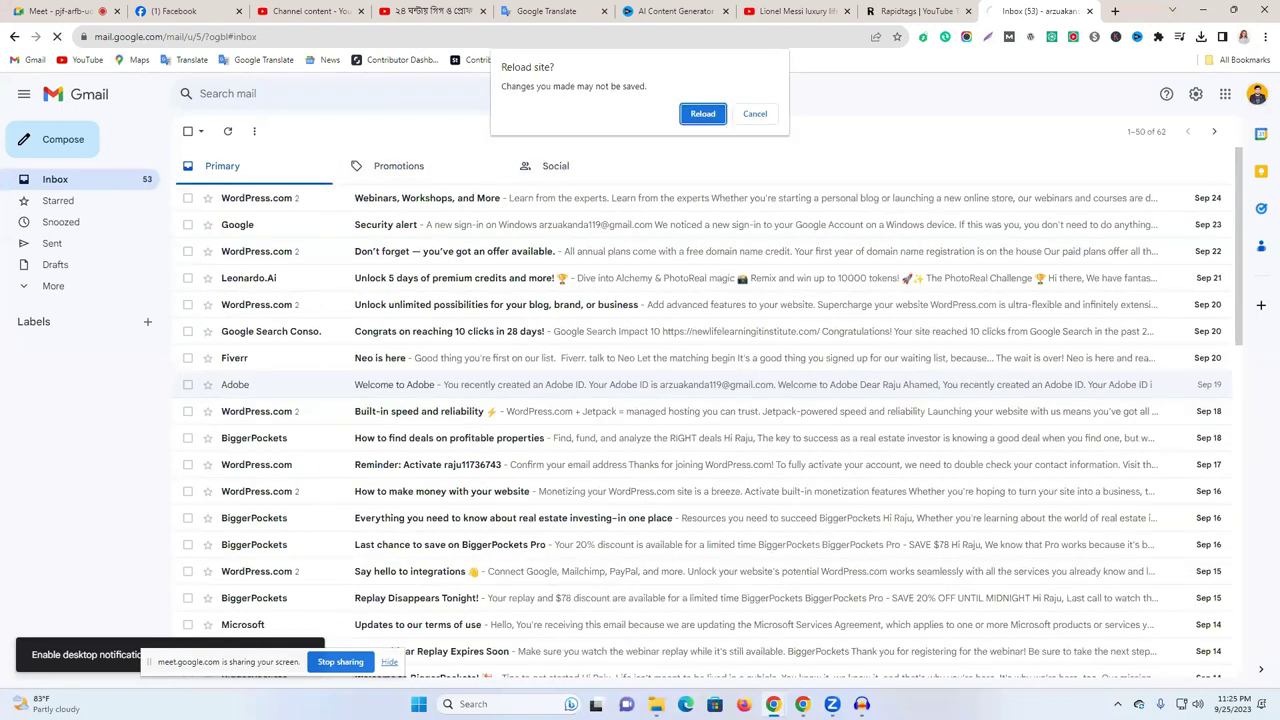
click(698, 115)
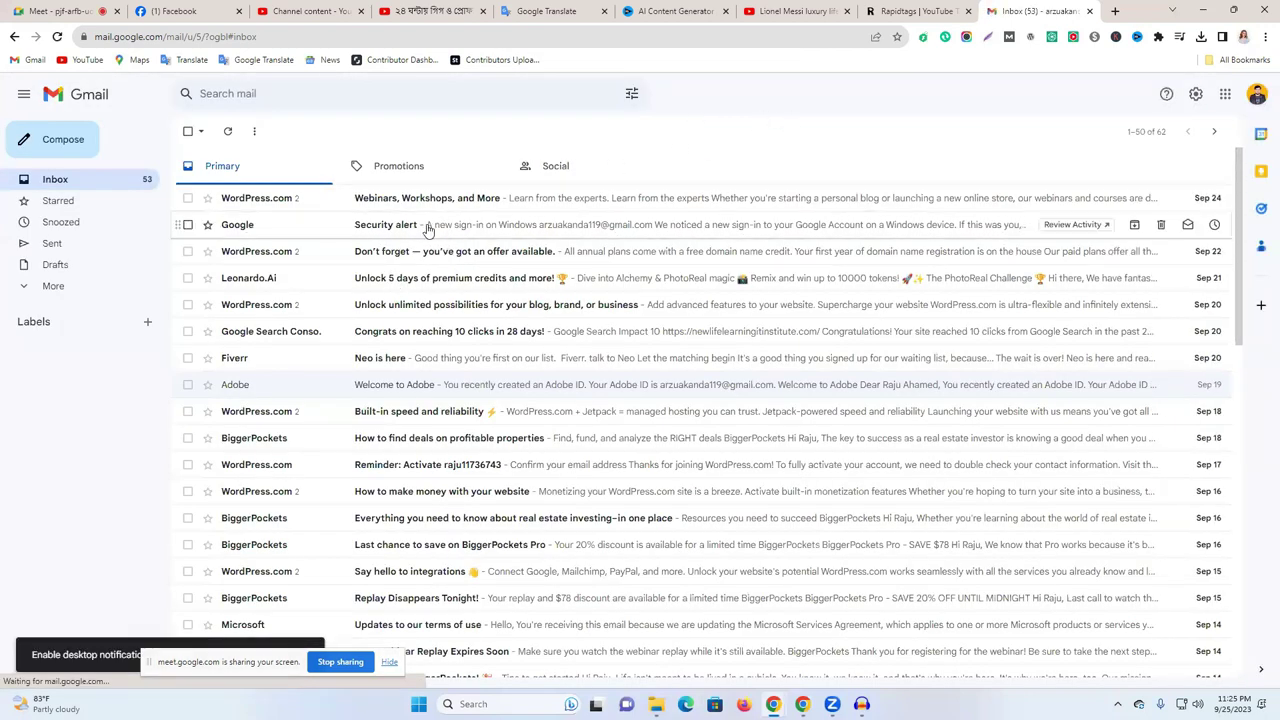
click(400, 172)
click(221, 167)
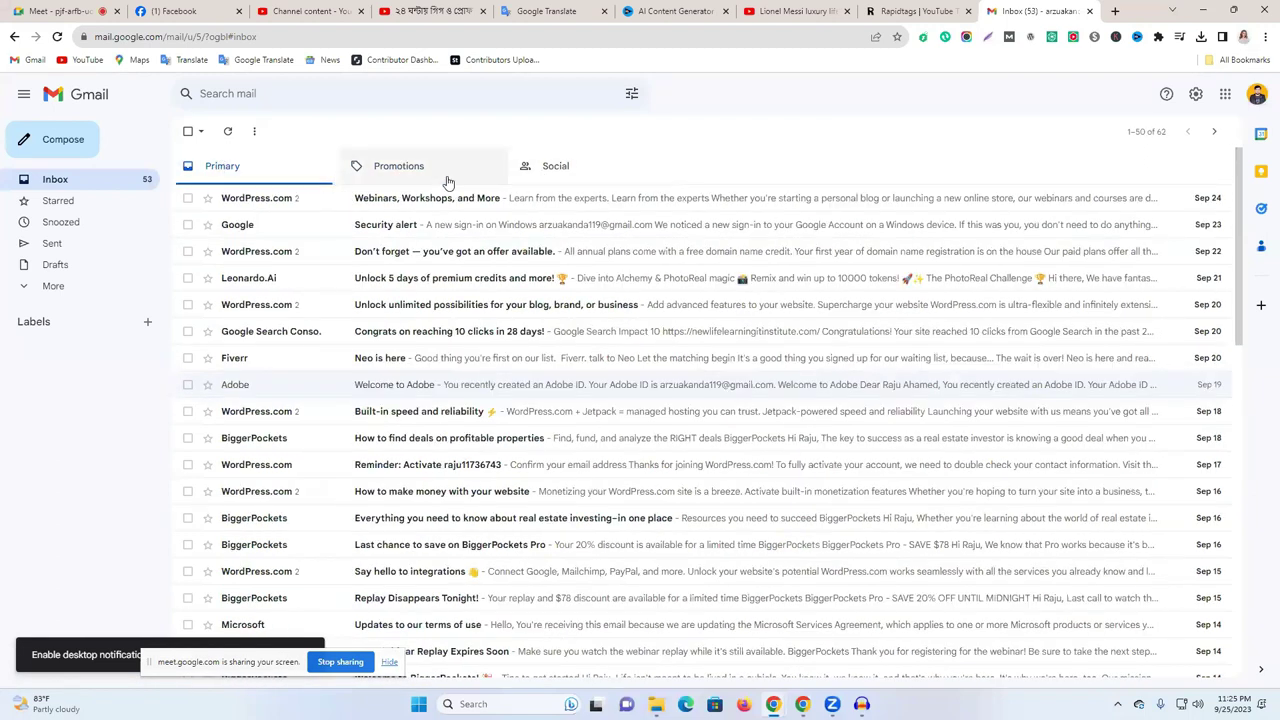
click(558, 175)
click(452, 10)
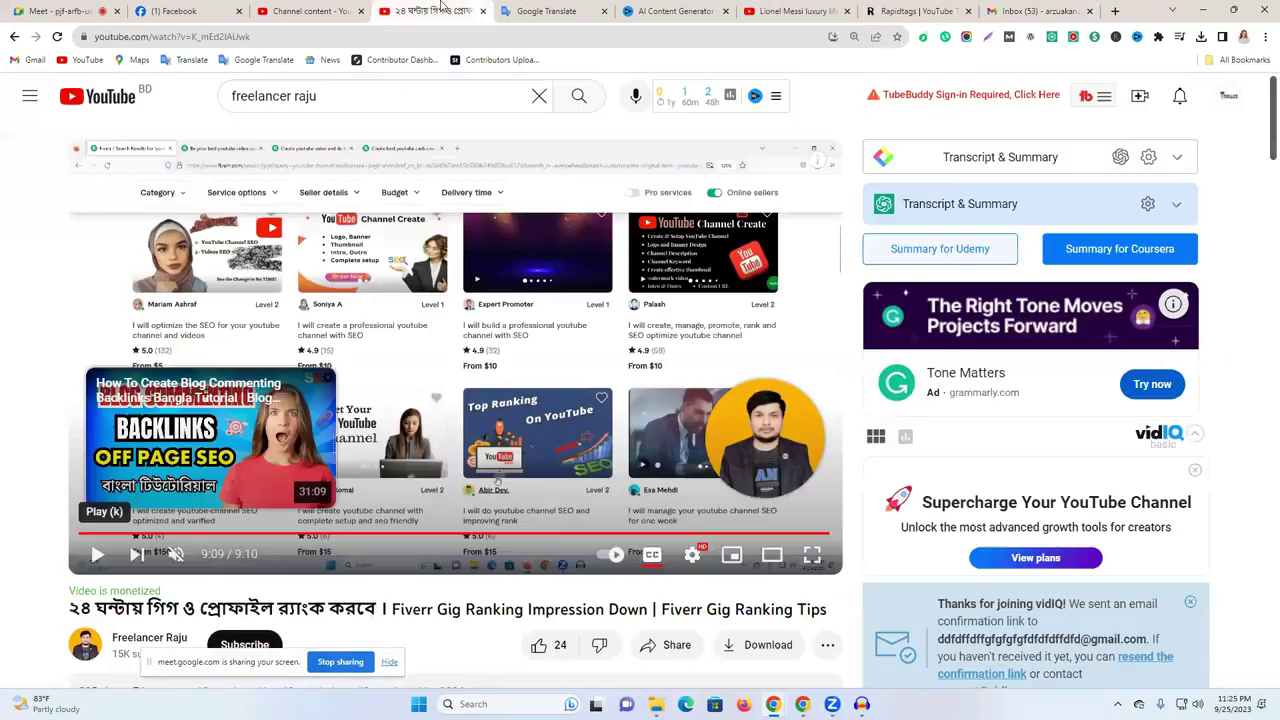
click(315, 10)
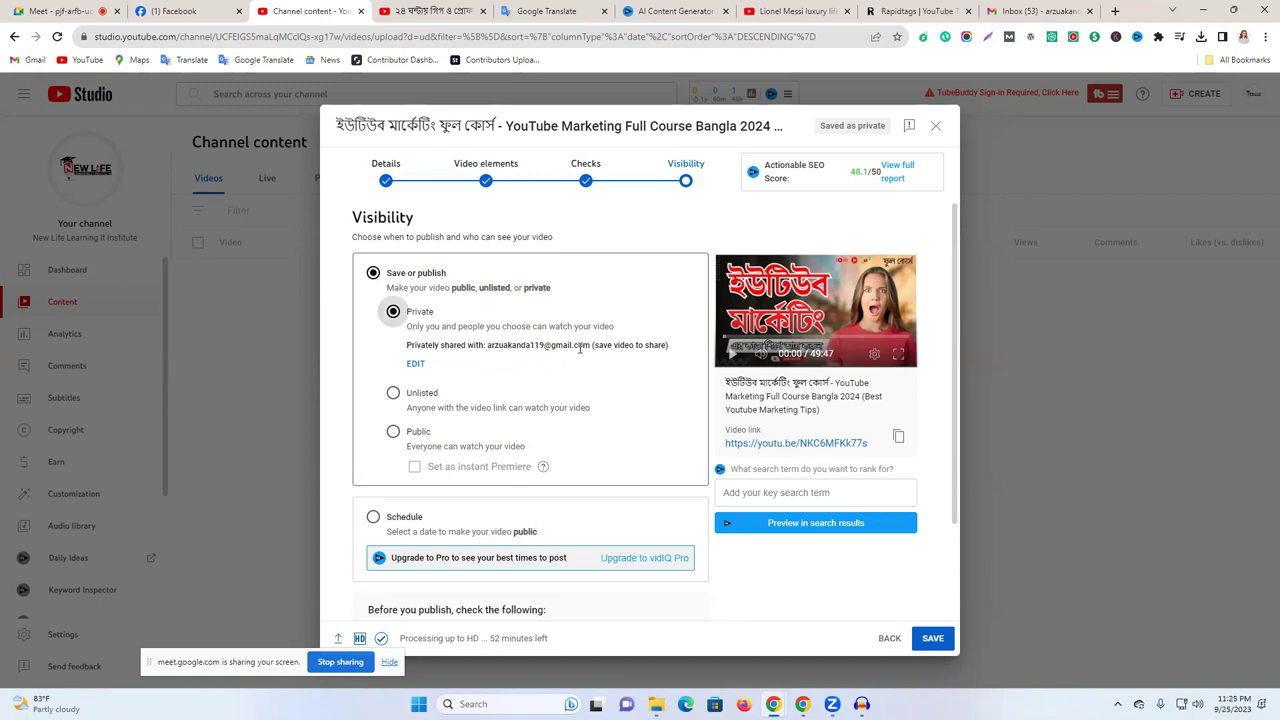
- Remove the only invitee from private sharing and switch the video to Unlisted
click(416, 366)
click(596, 381)
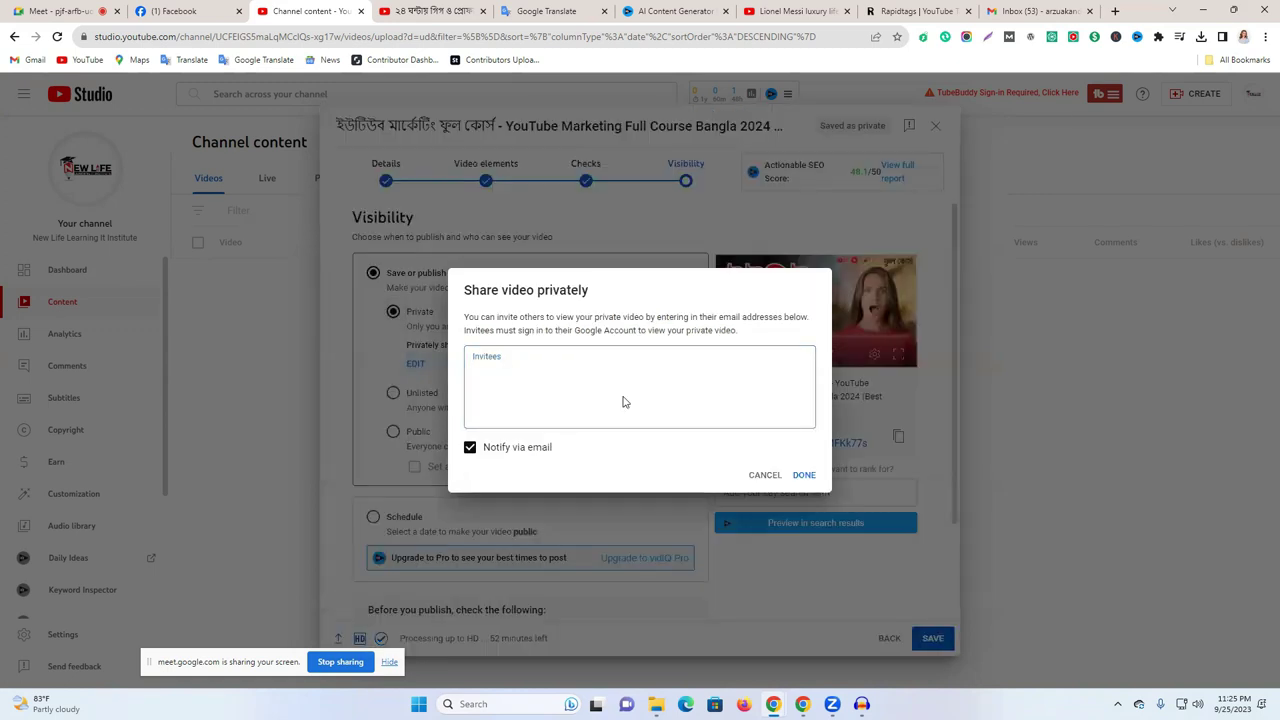
click(765, 477)
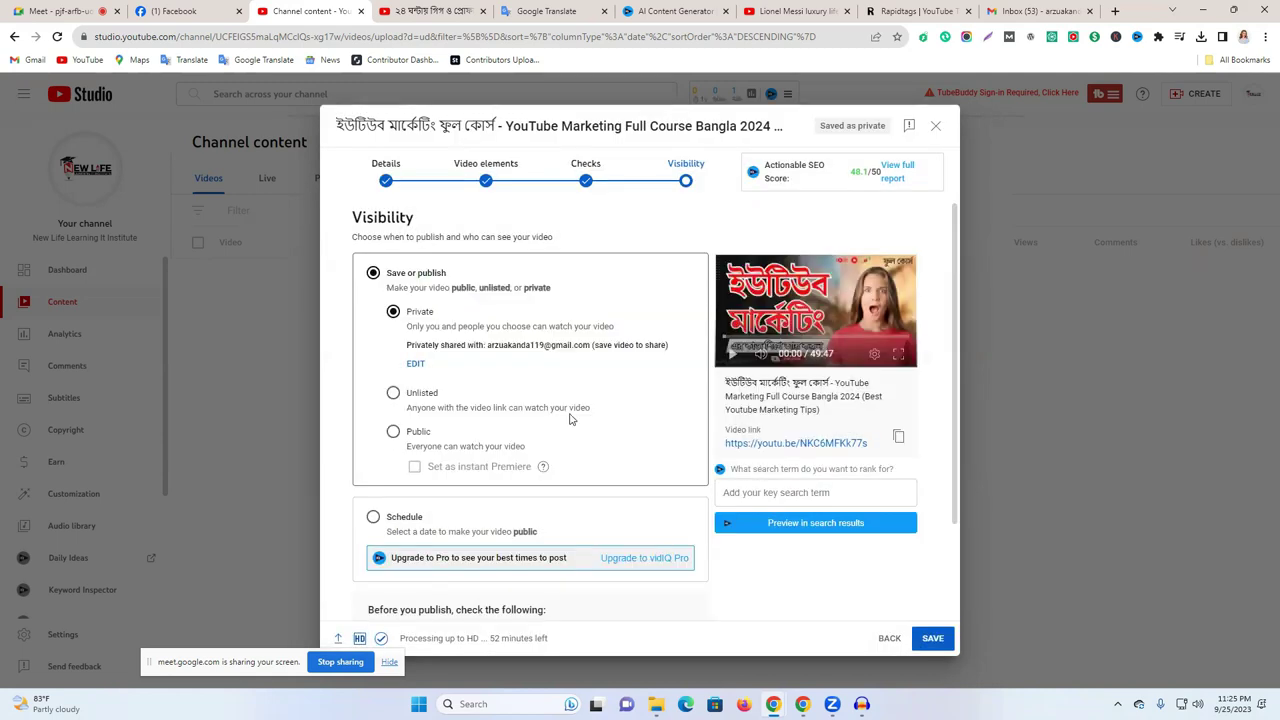
click(417, 365)
click(600, 380)
click(804, 475)
click(394, 375)
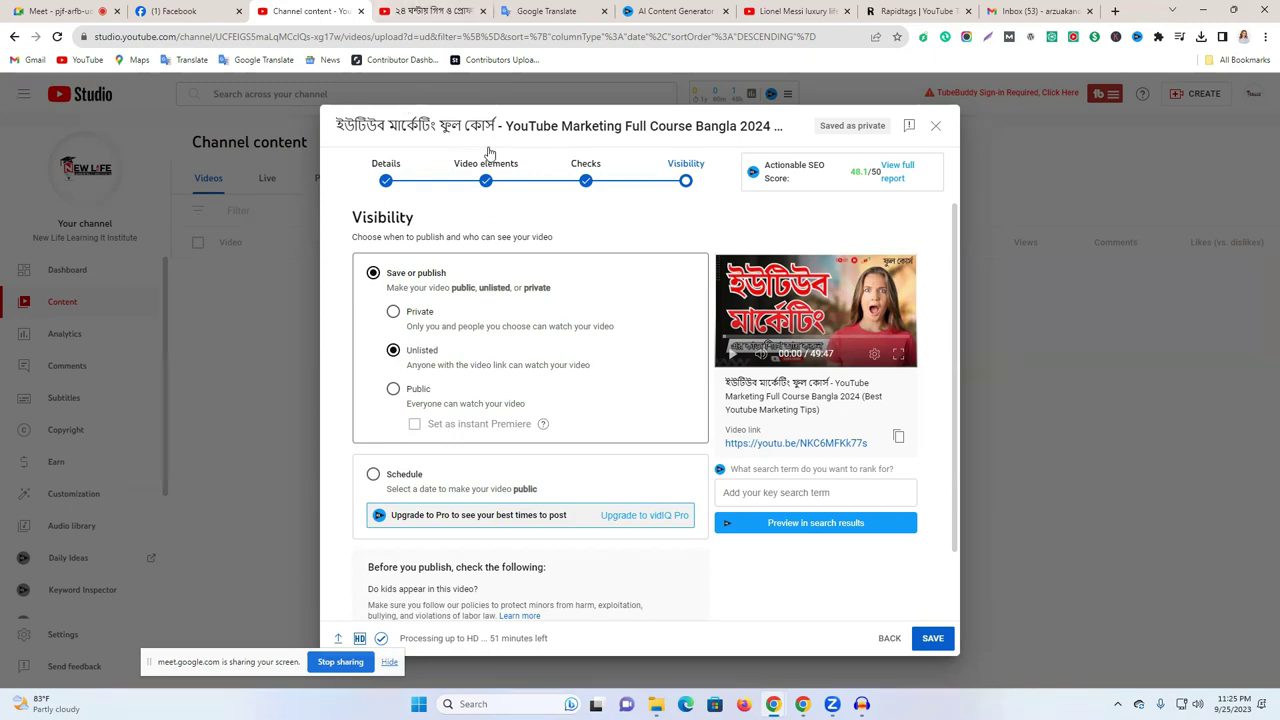
click(416, 5)
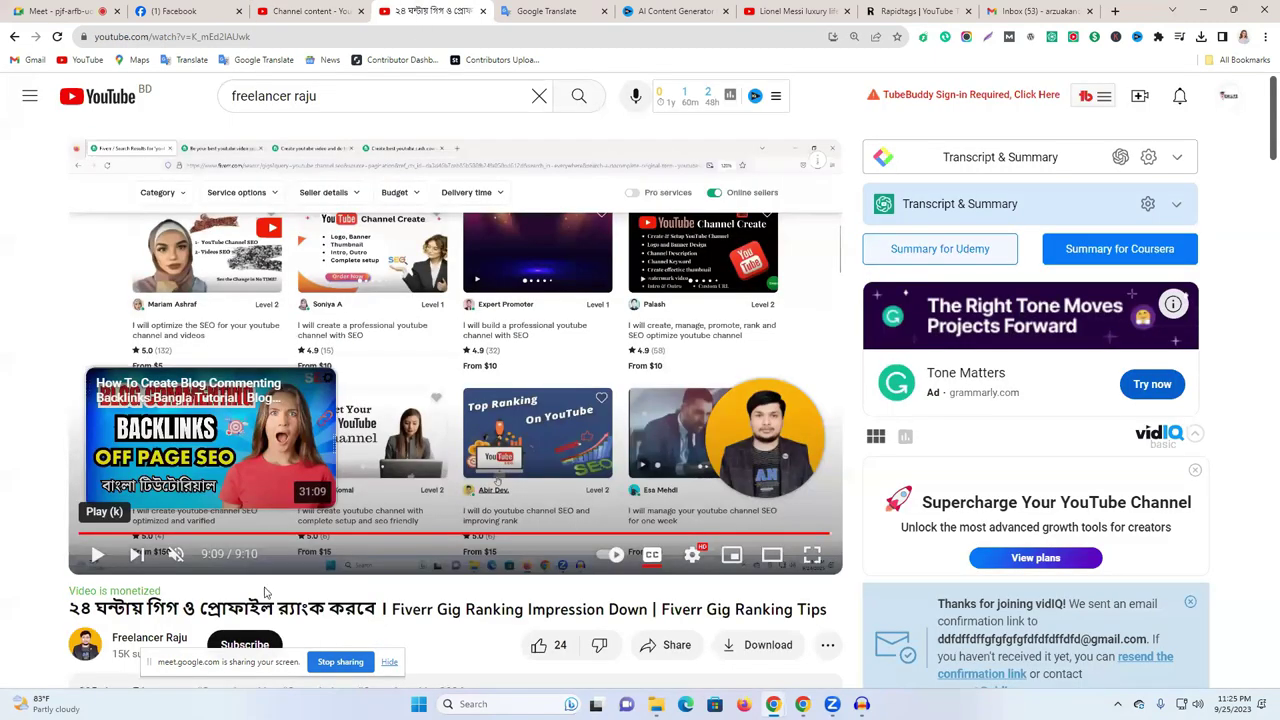
scroll(232, 477, down, 1)
scroll(232, 477, up, 1)
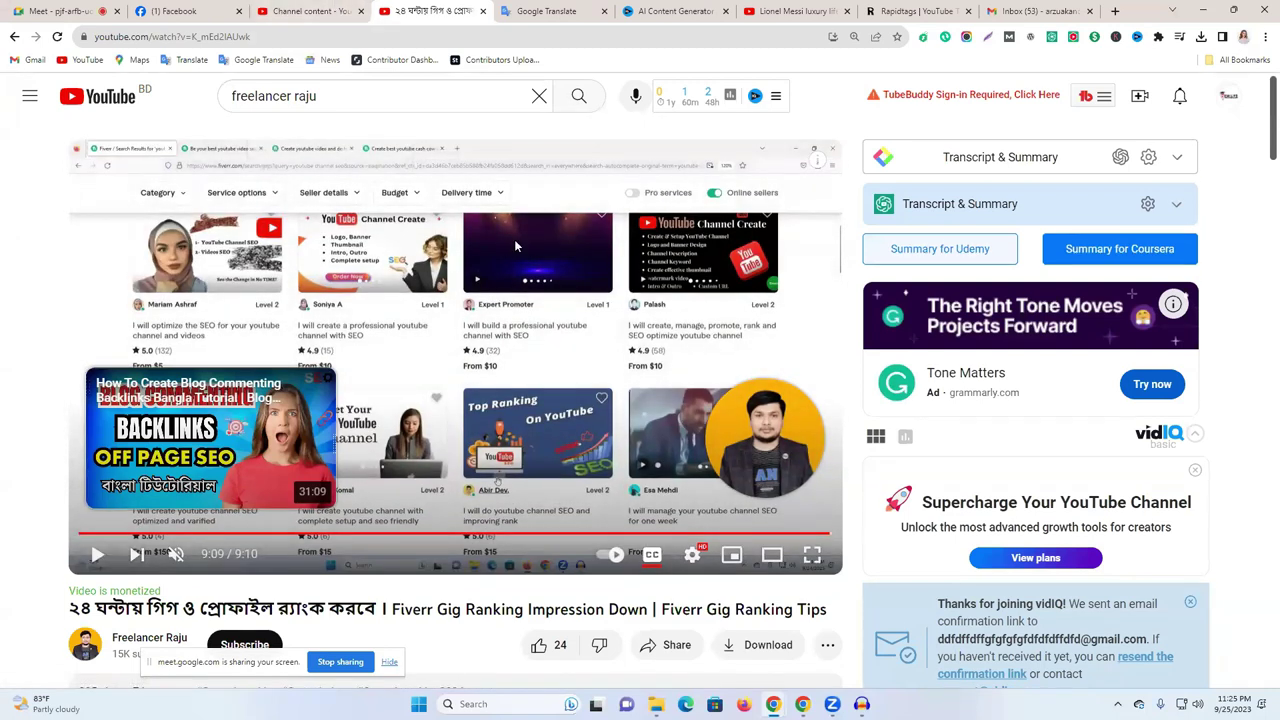
click(284, 10)
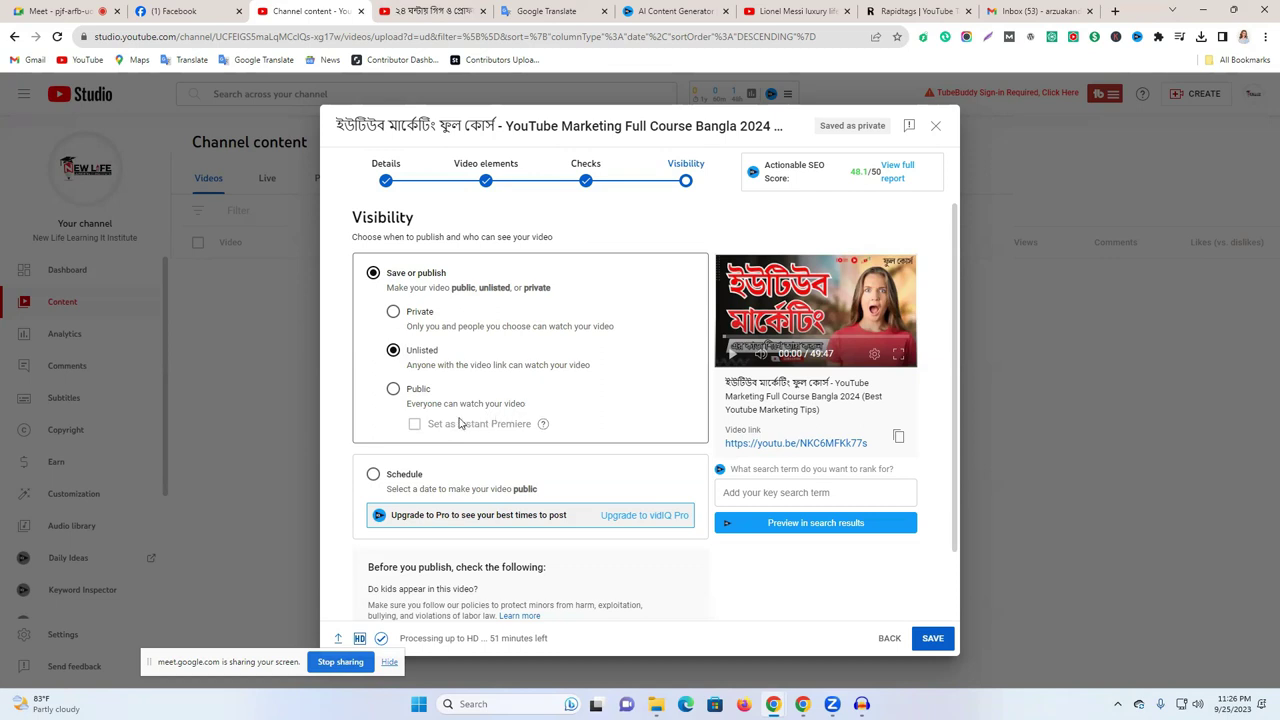
- Select Public visibility and tick Set as instant Premiere
click(392, 389)
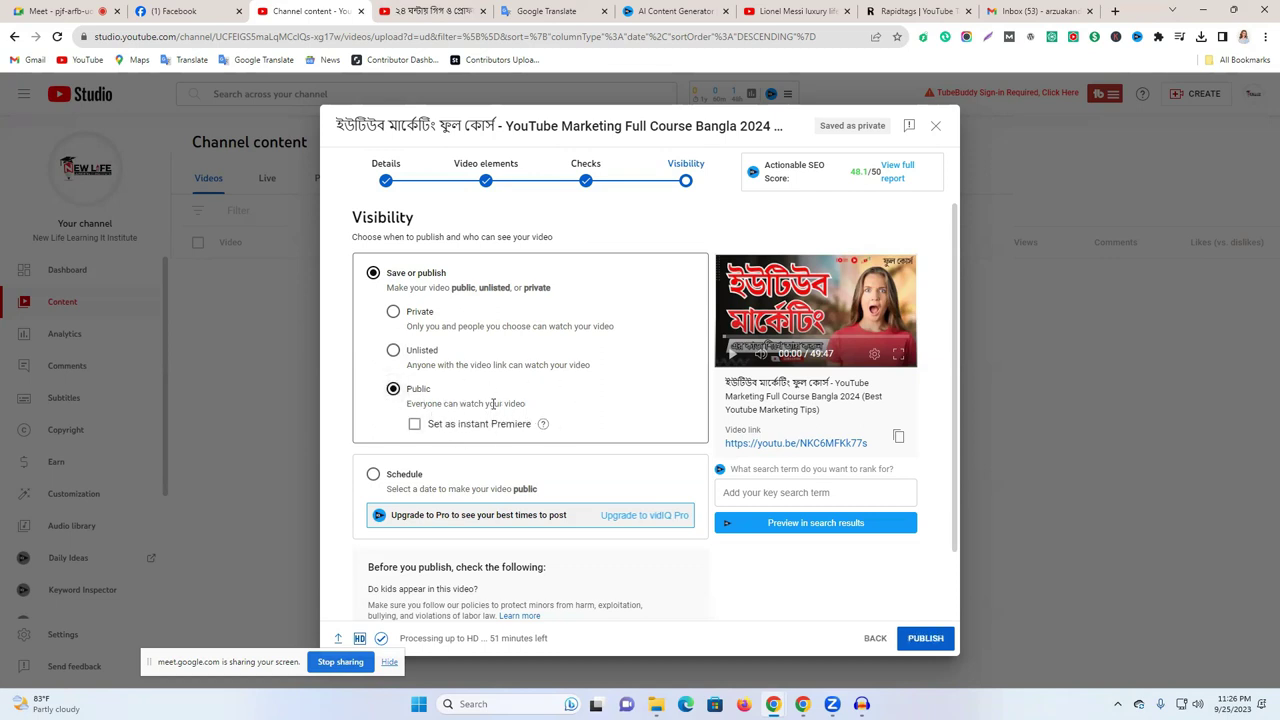
scroll(485, 426, down, 2)
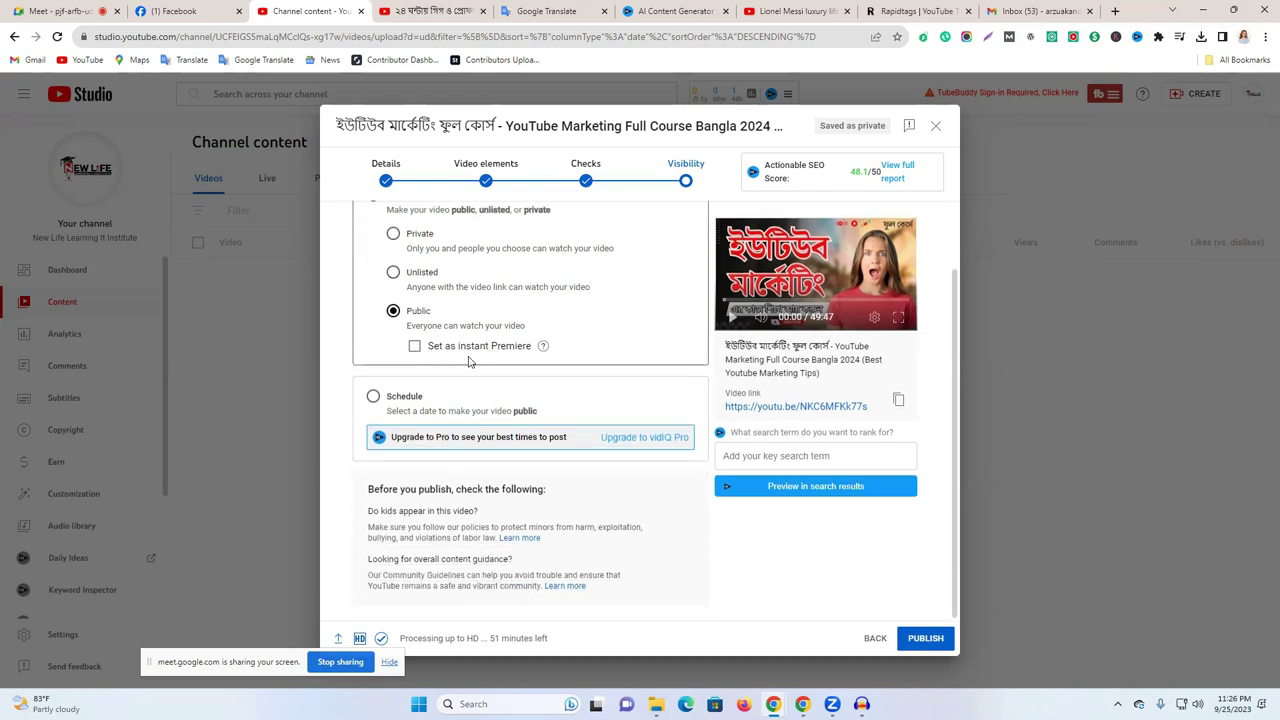
click(414, 347)
- Untick instant Premiere and schedule the release for Sep 30, 2023 at 10:00 AM
click(414, 347)
click(375, 398)
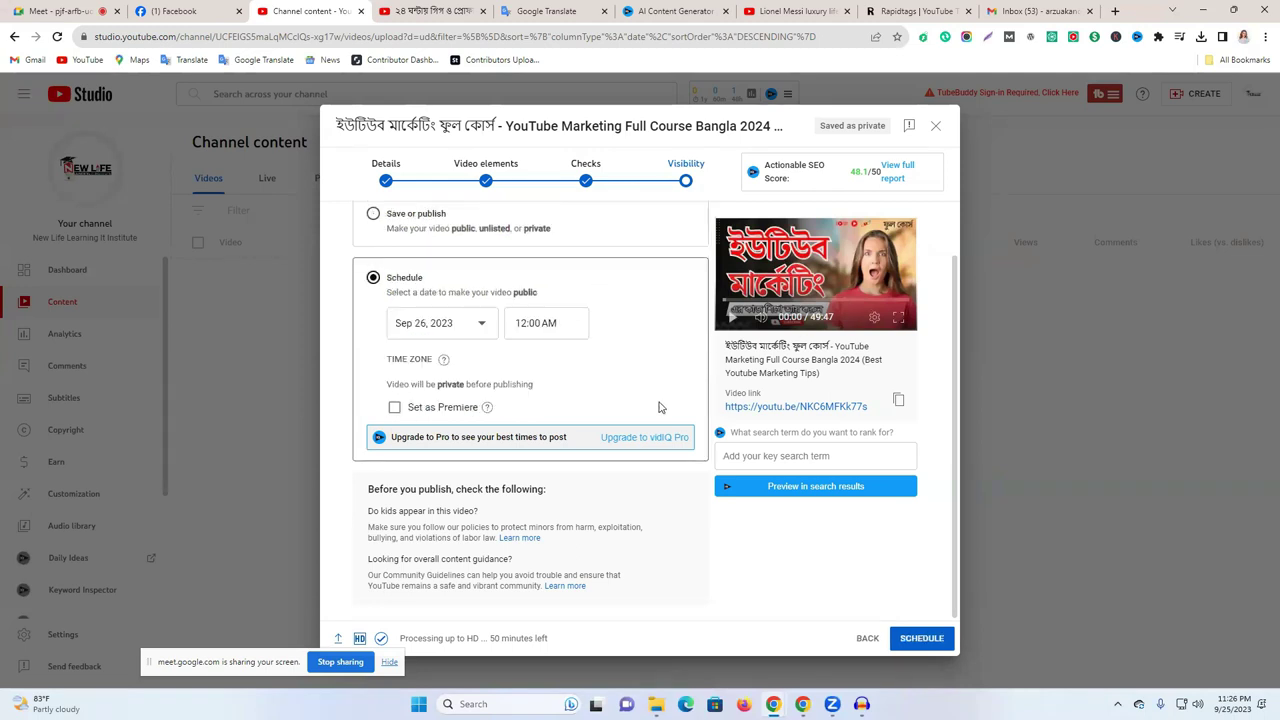
scroll(662, 424, up, 1)
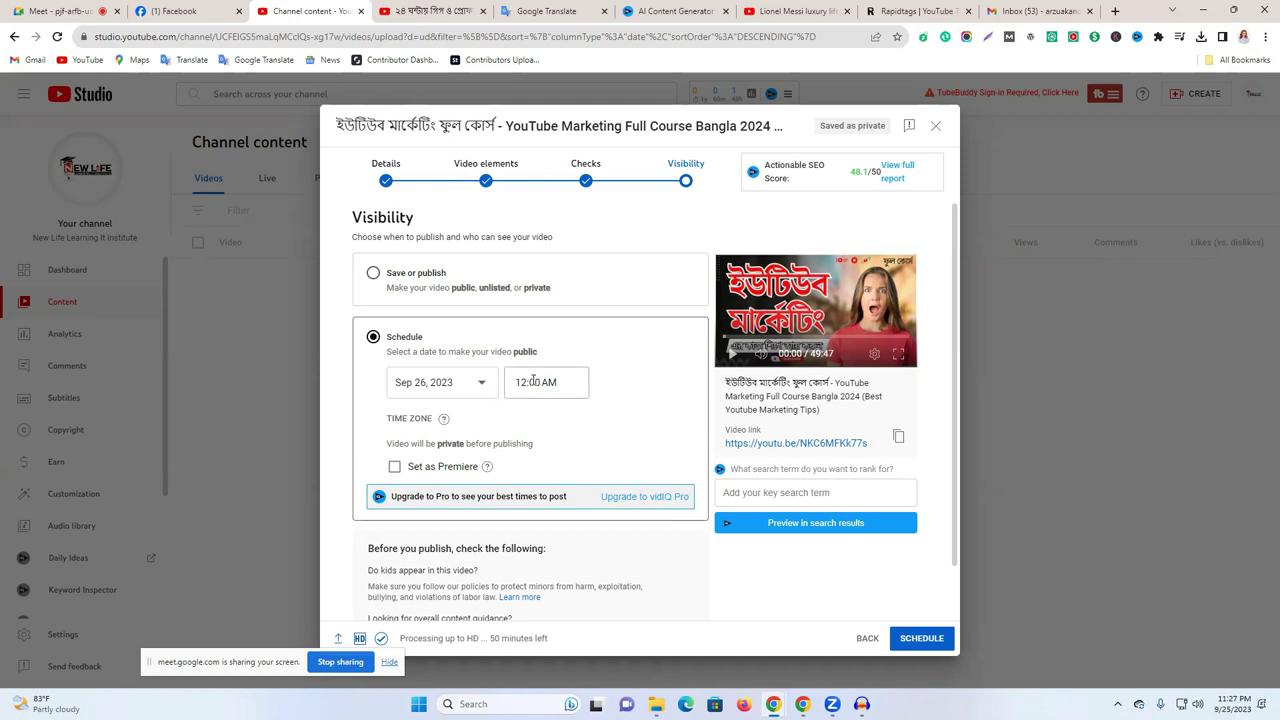
click(471, 398)
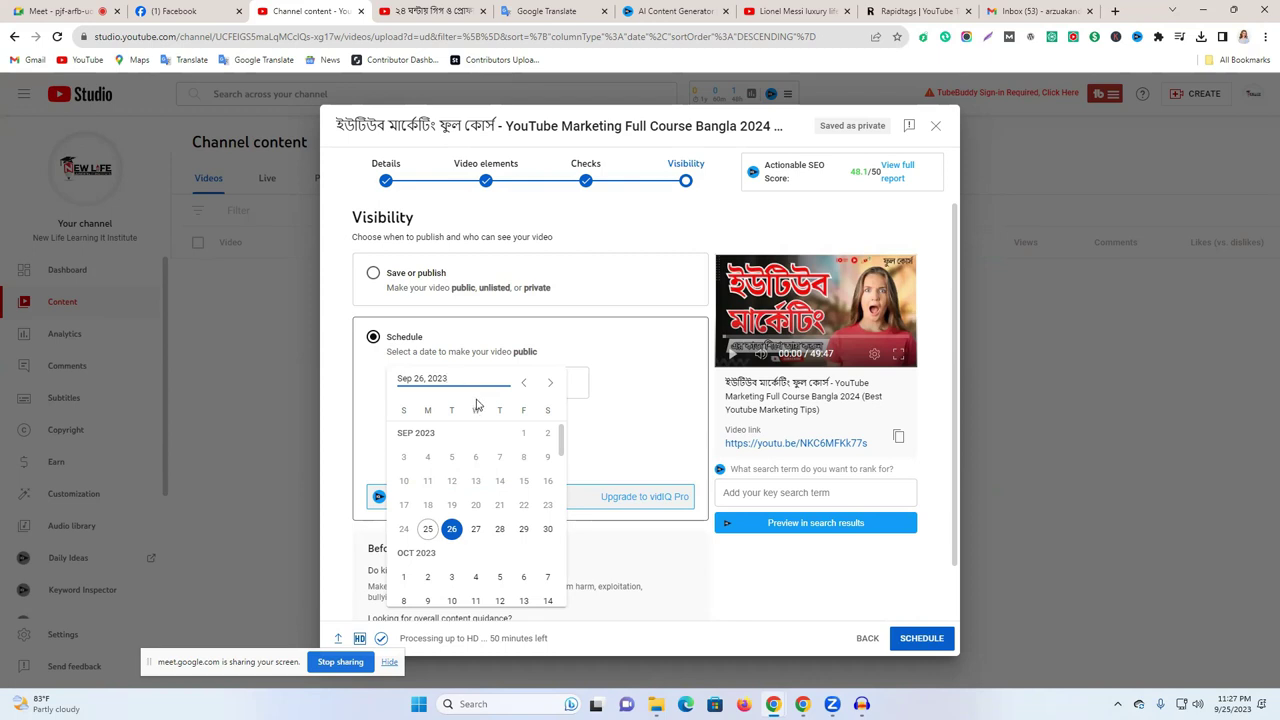
click(548, 529)
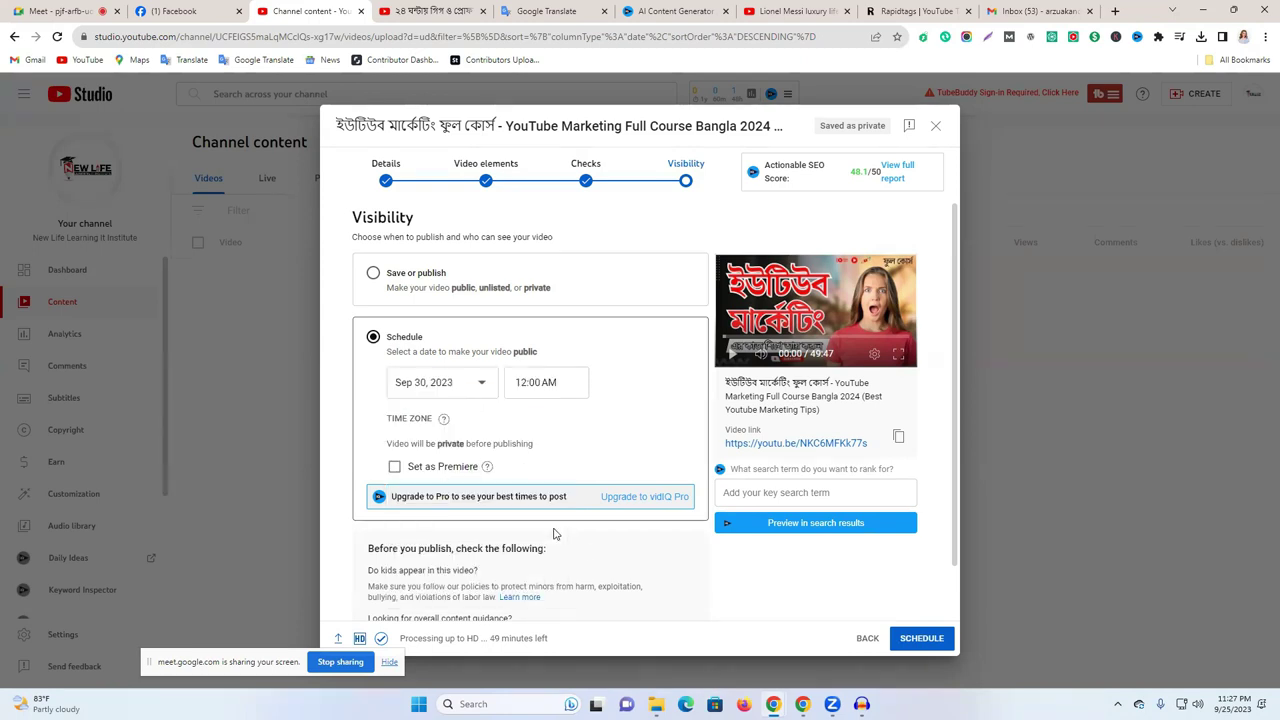
click(539, 382)
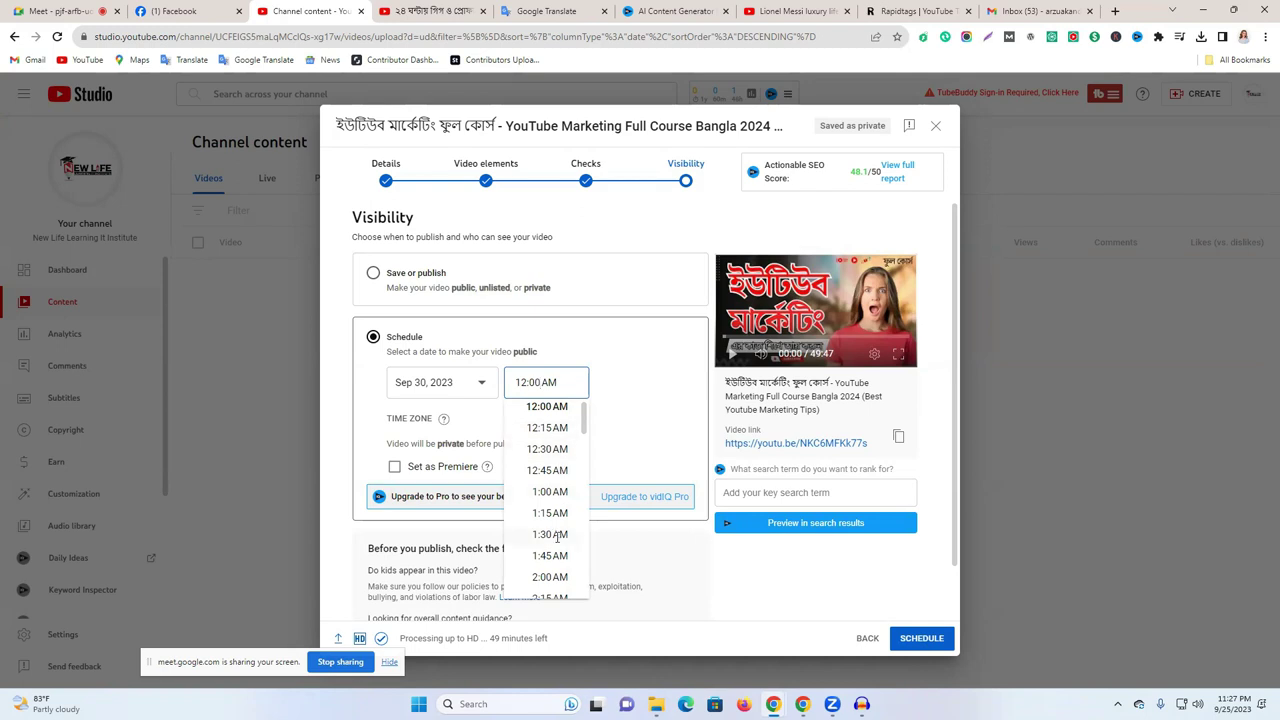
scroll(556, 480, down, 7)
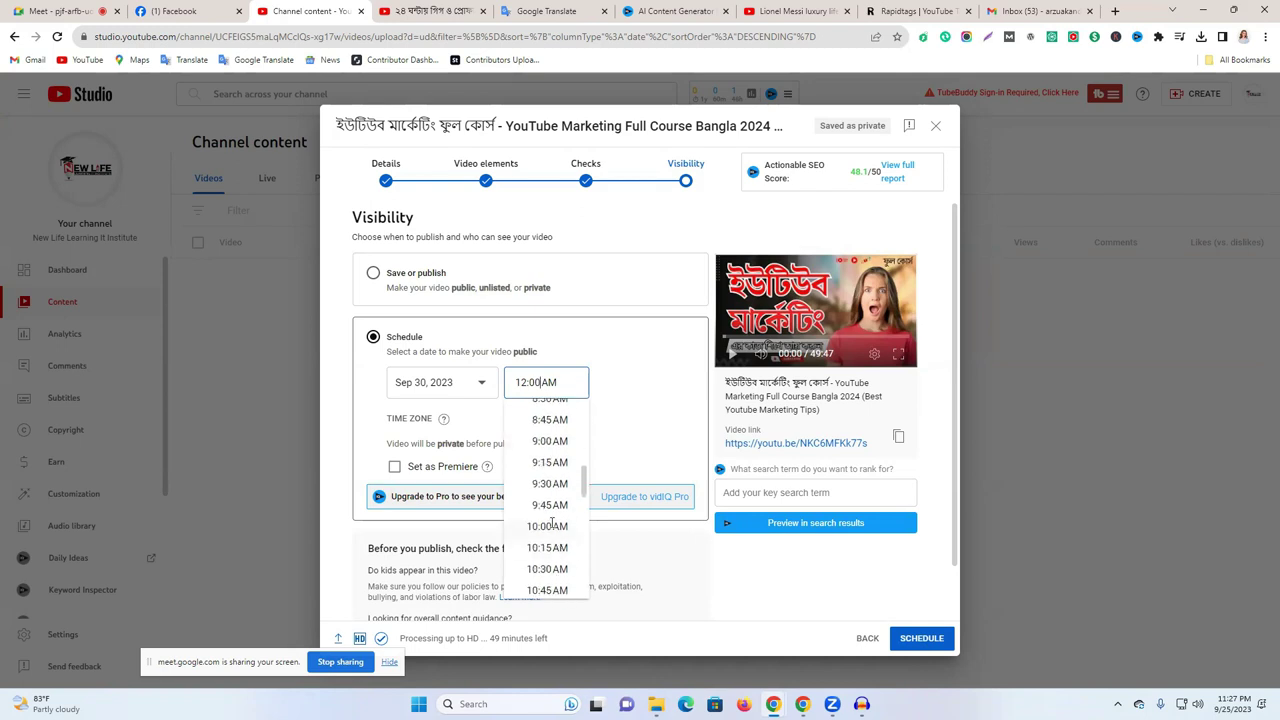
click(549, 526)
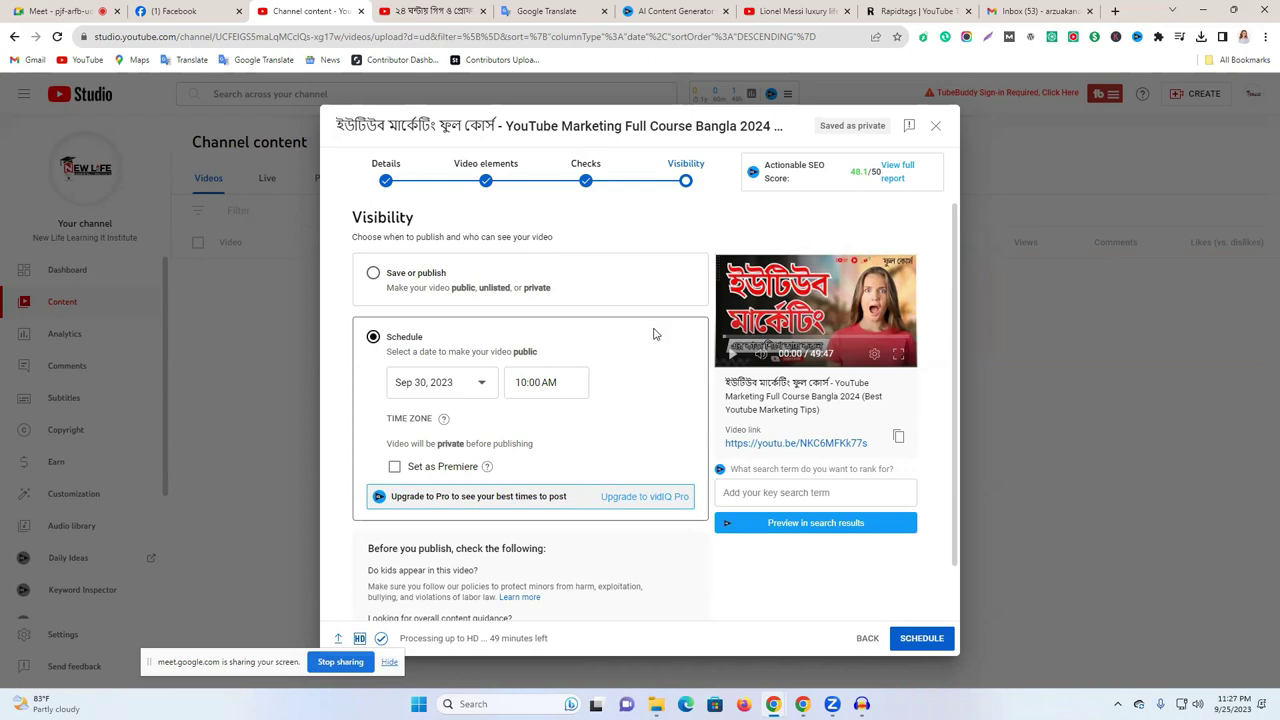
- Leave Set as Premiere unticked and confirm Sep 30, 2023 in the calendar
click(394, 466)
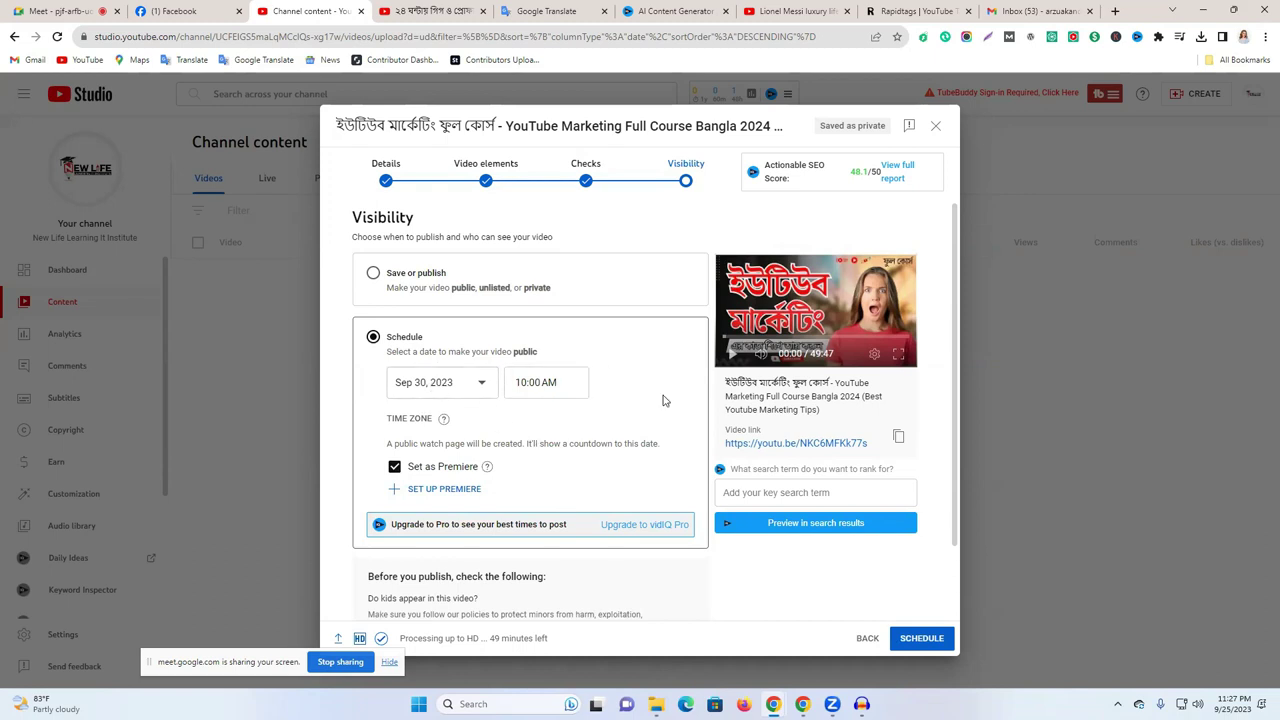
click(394, 466)
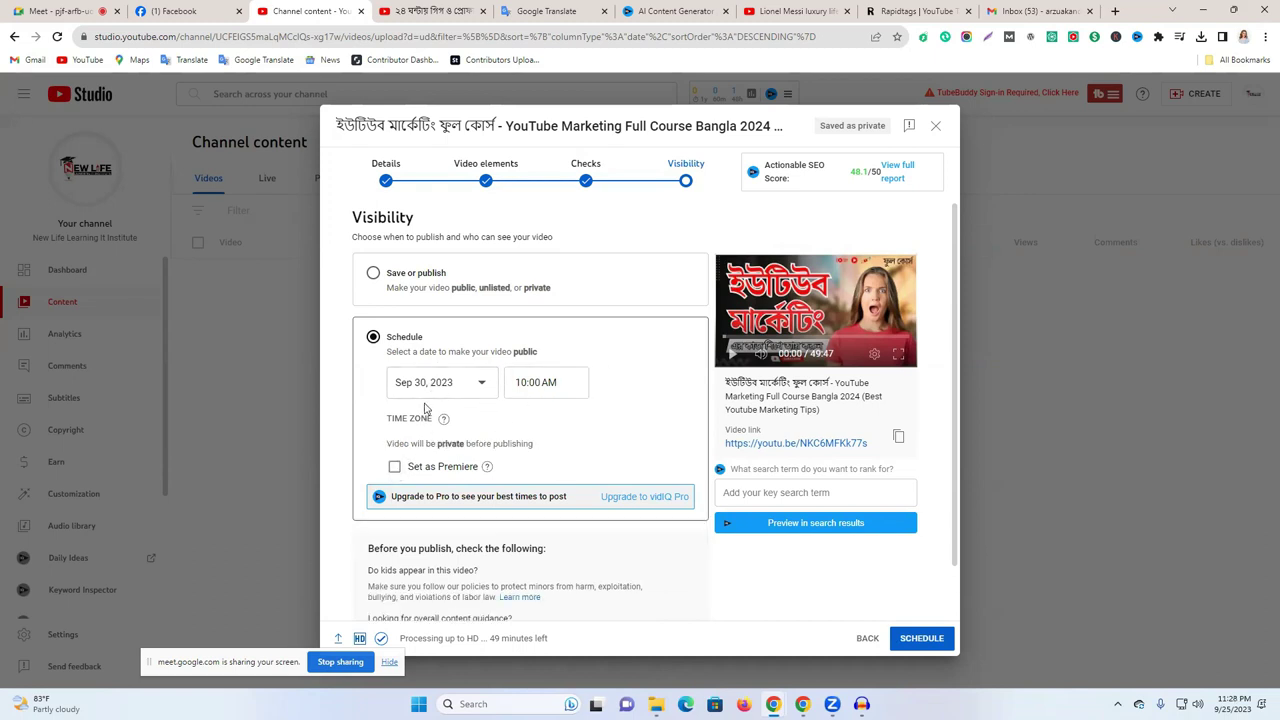
click(430, 382)
scroll(531, 513, down, 2)
scroll(531, 513, down, 15)
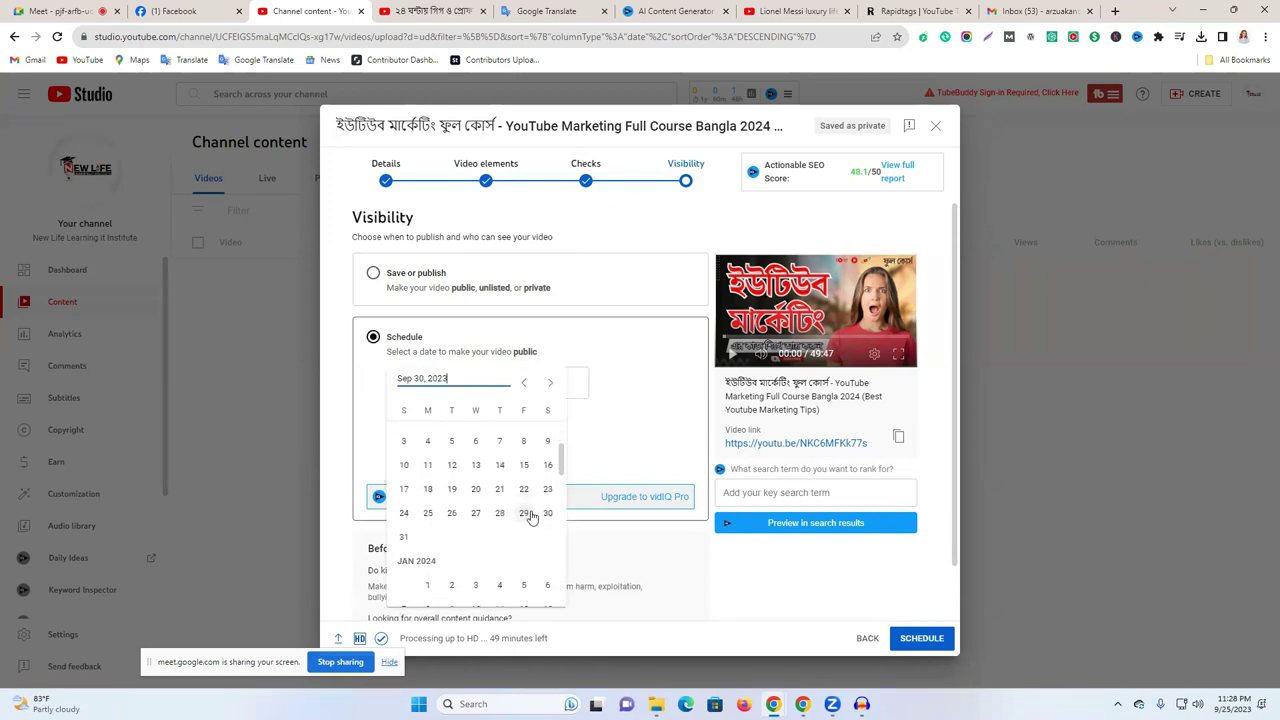
scroll(531, 519, down, 10)
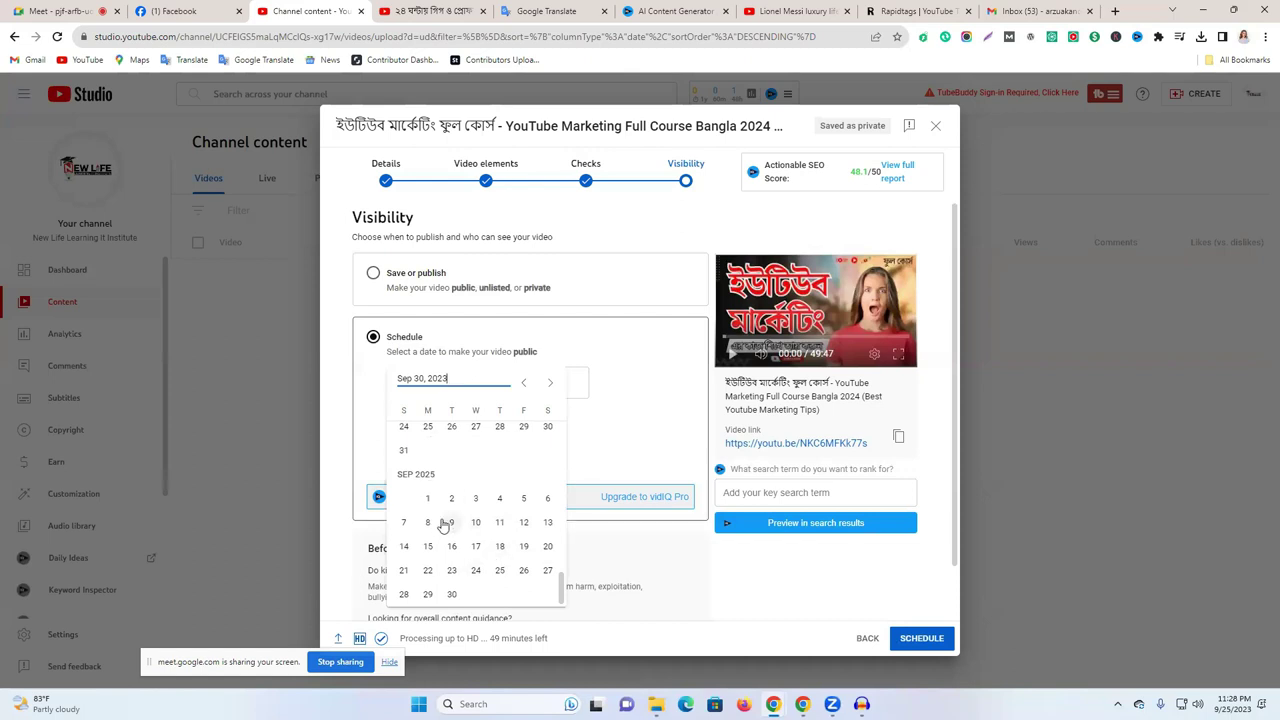
double_click(430, 474)
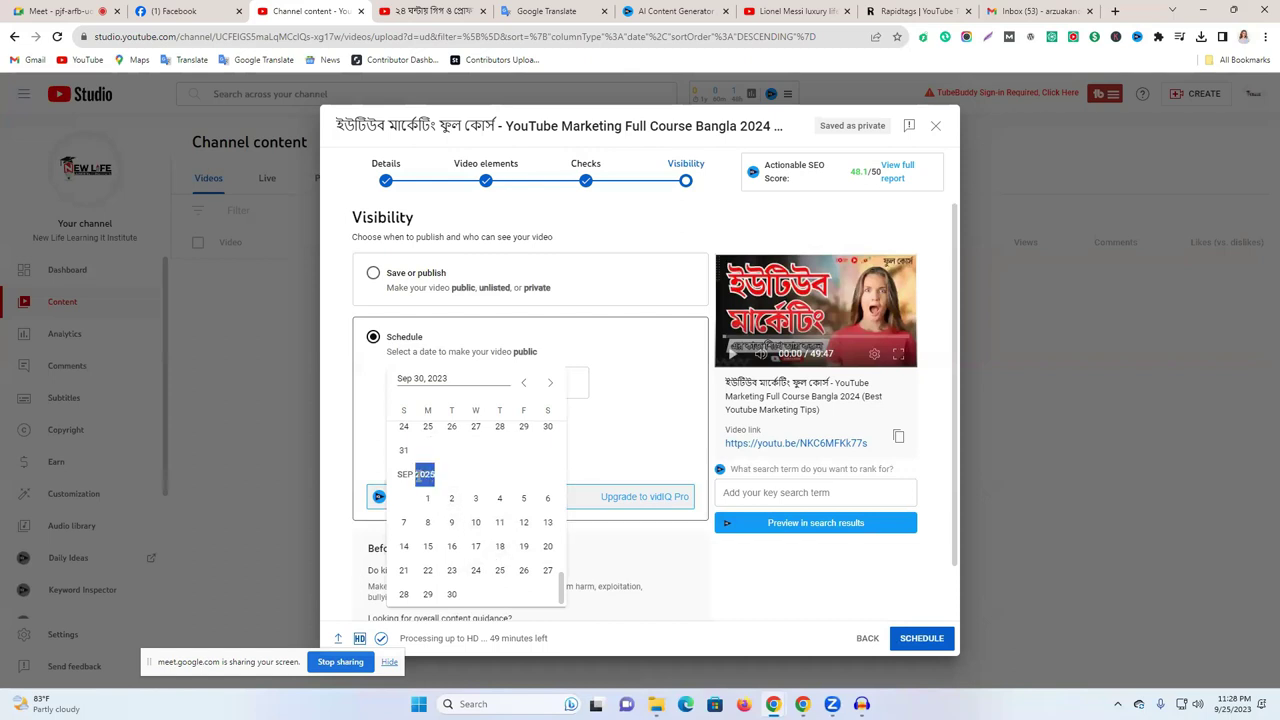
scroll(505, 505, up, 10)
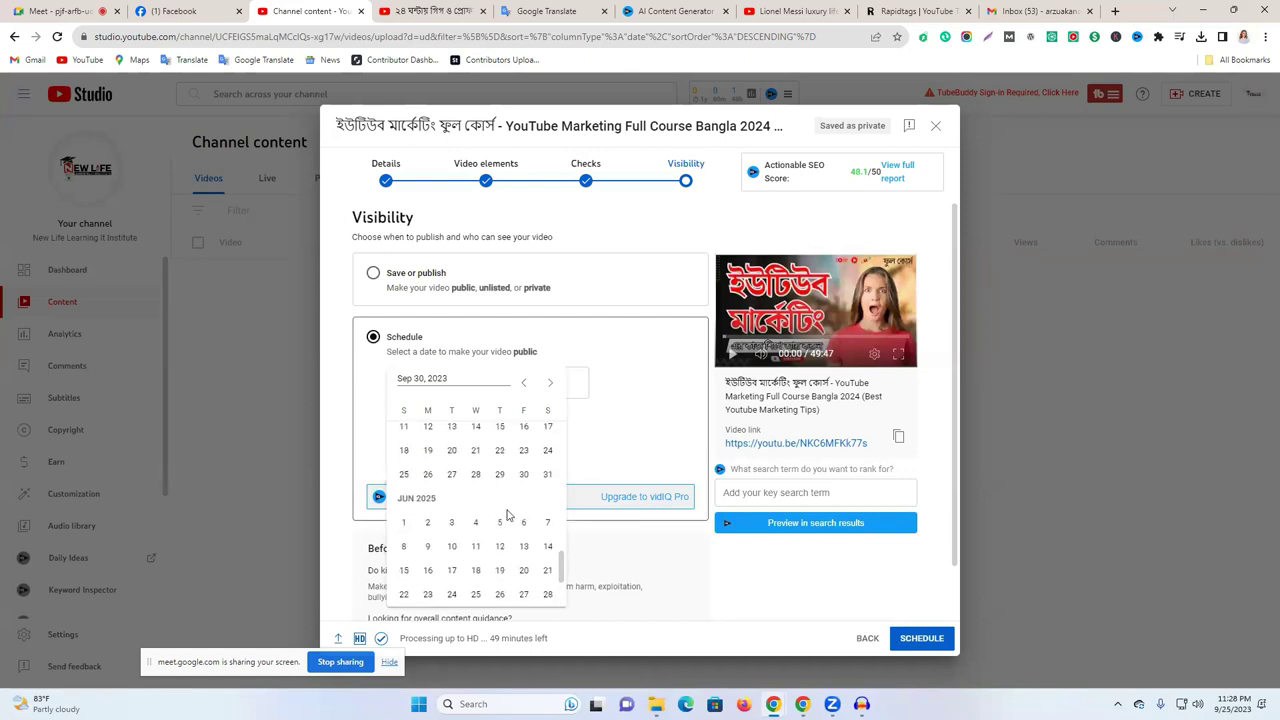
scroll(507, 517, up, 10)
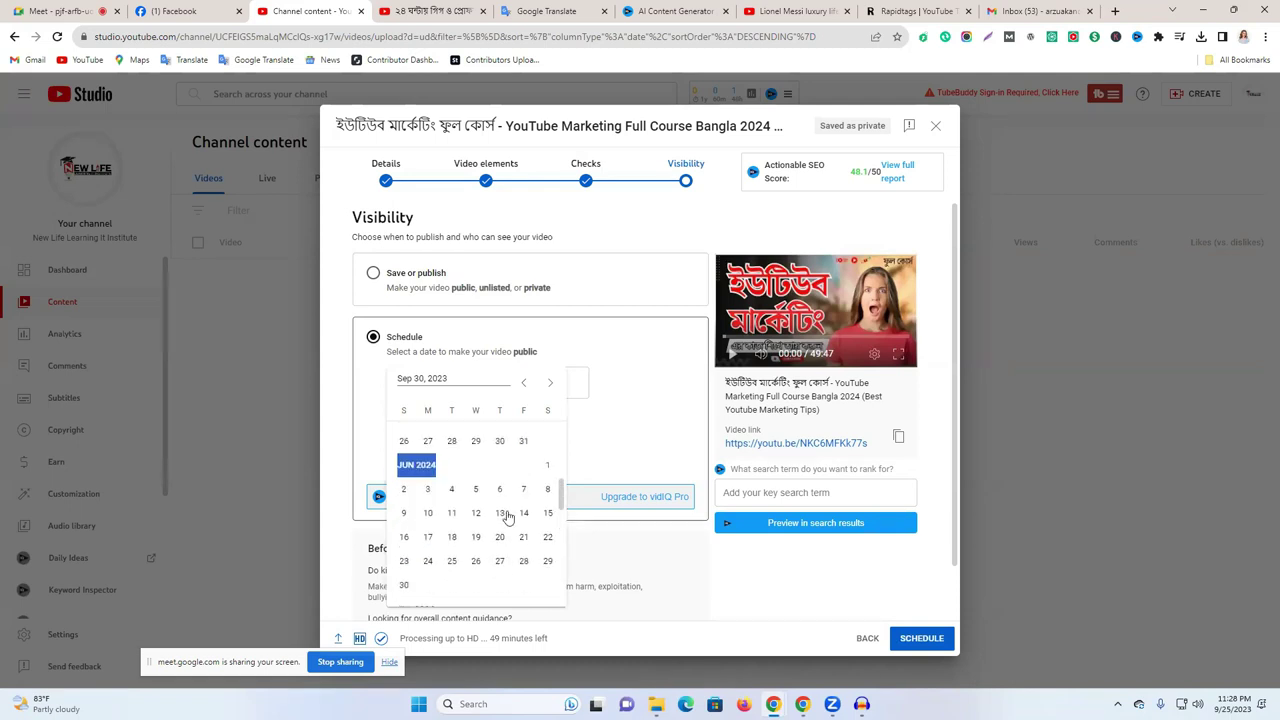
scroll(507, 517, up, 10)
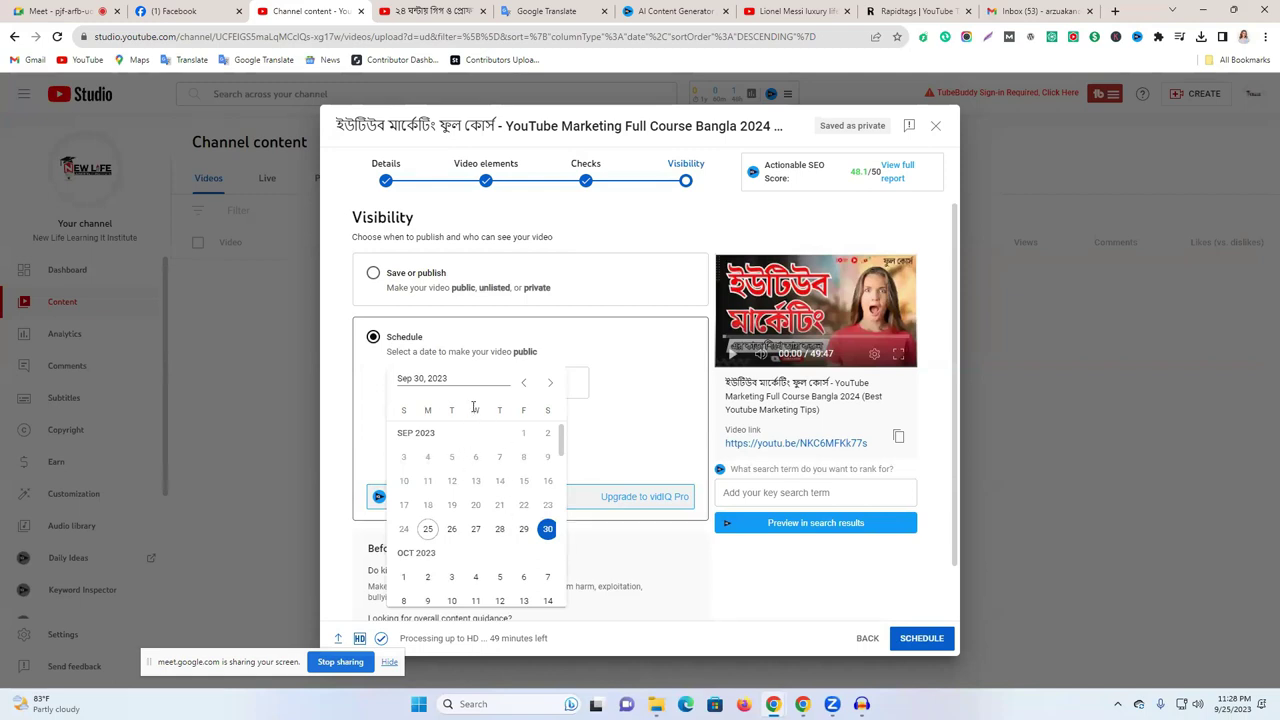
scroll(520, 565, down, 2)
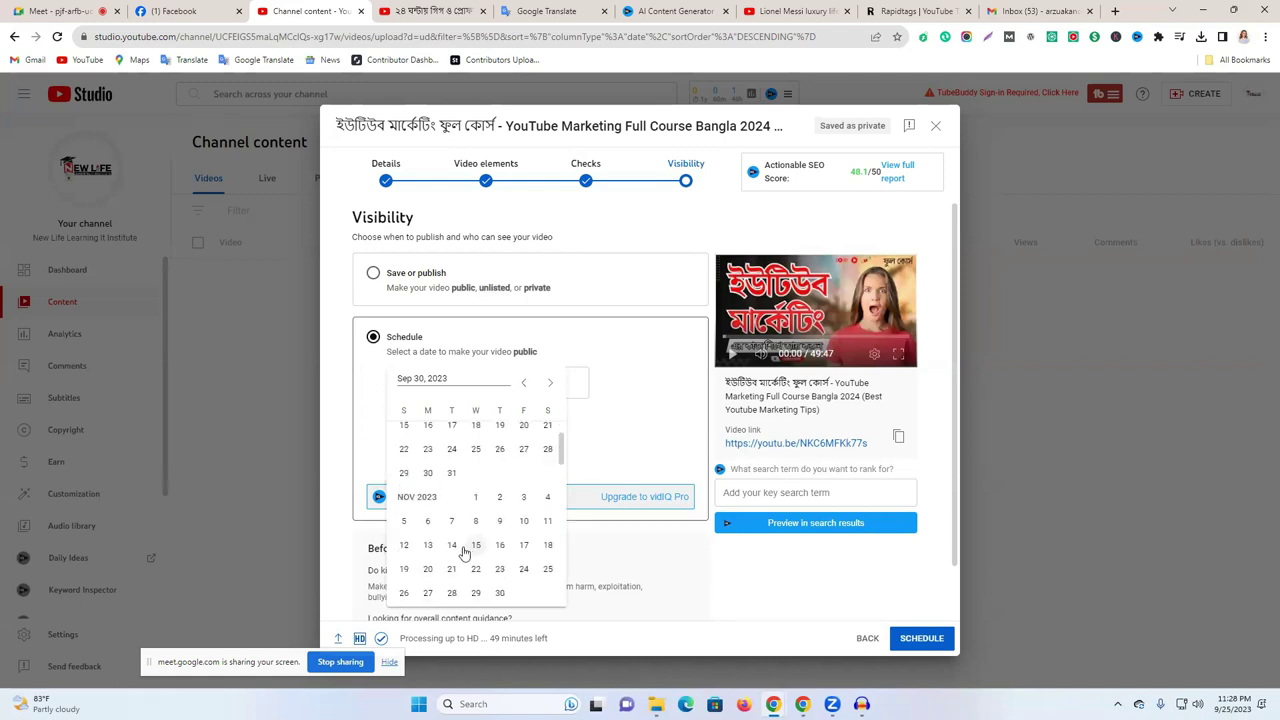
click(641, 216)
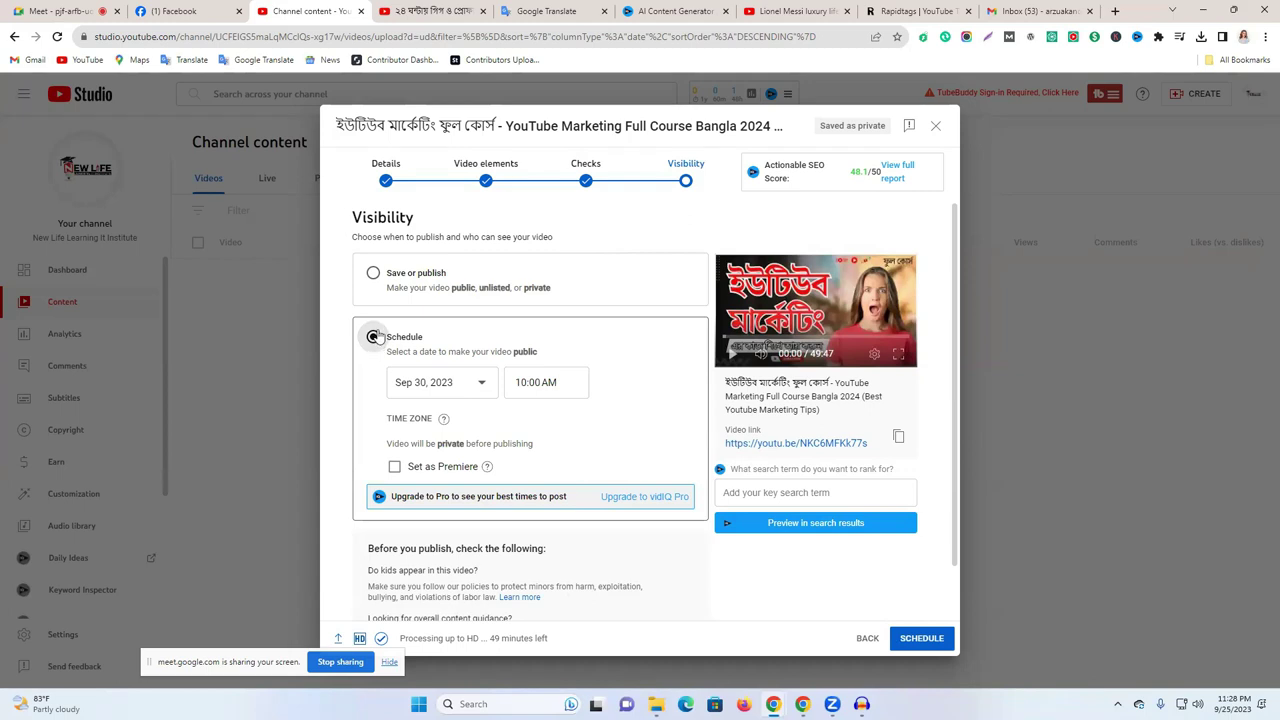
- Save the video as Unlisted, copy its share link, and close the Video published dialog
click(372, 284)
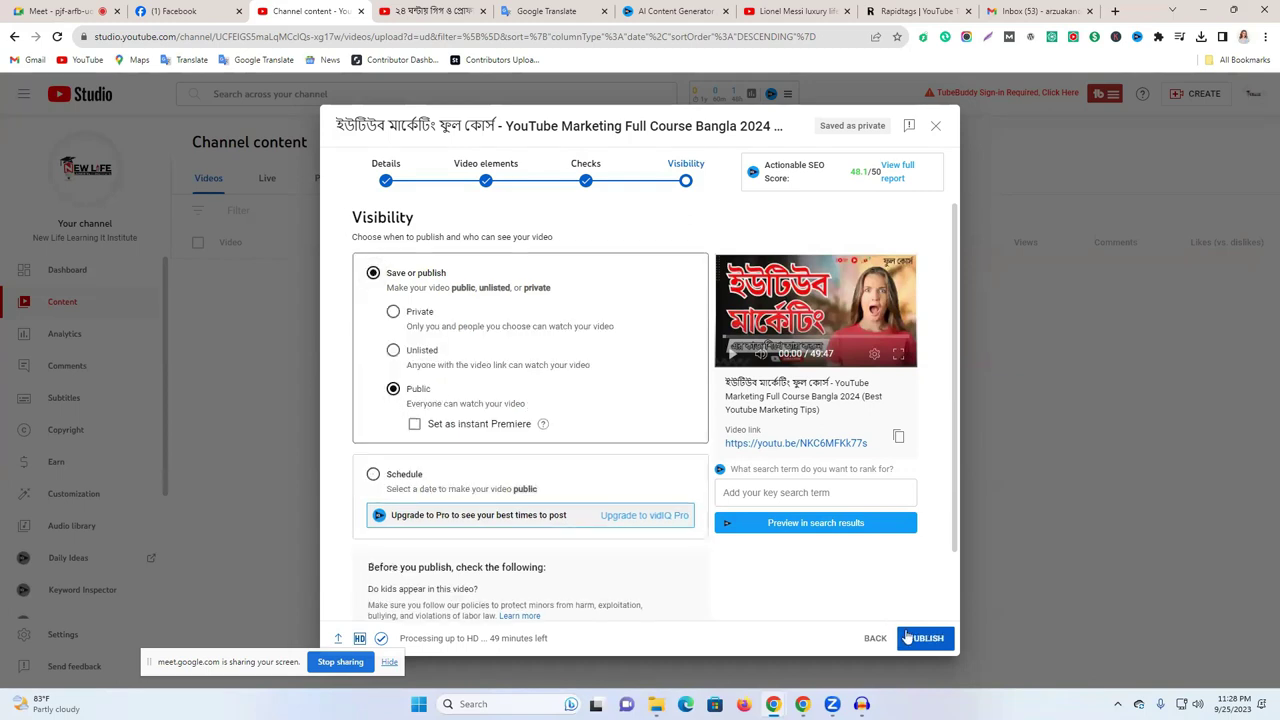
click(394, 356)
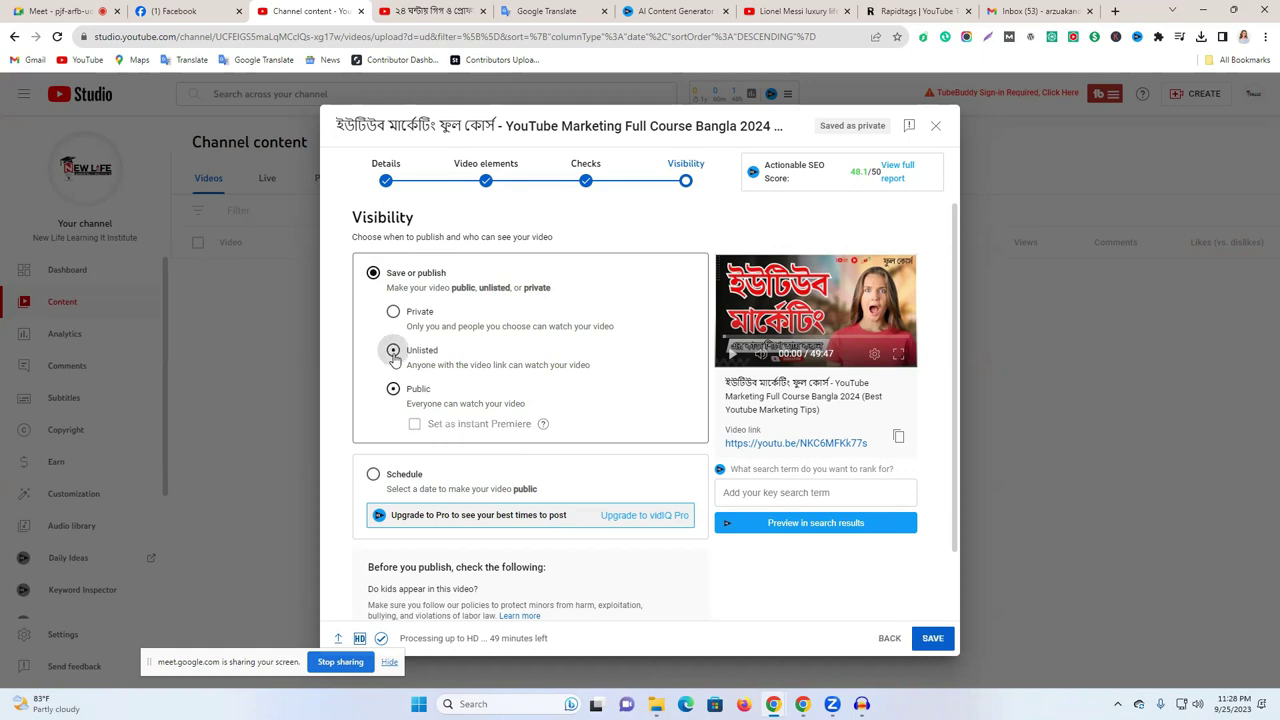
click(936, 642)
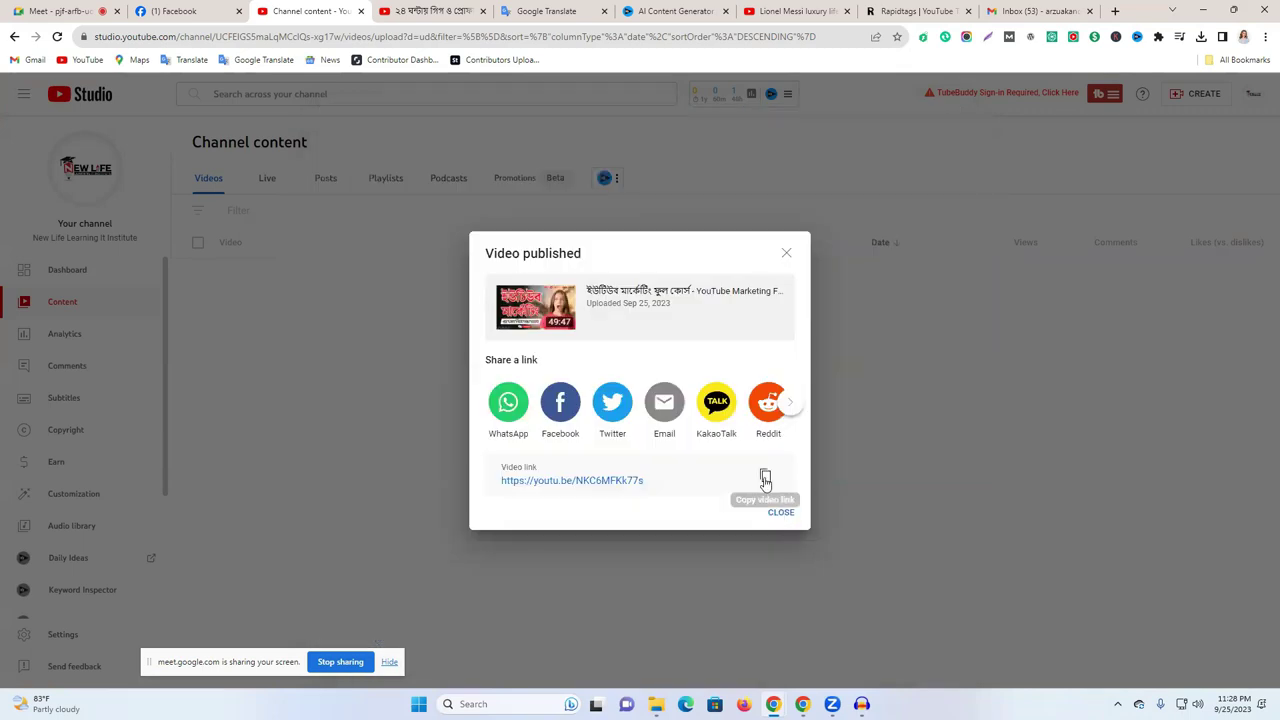
click(765, 476)
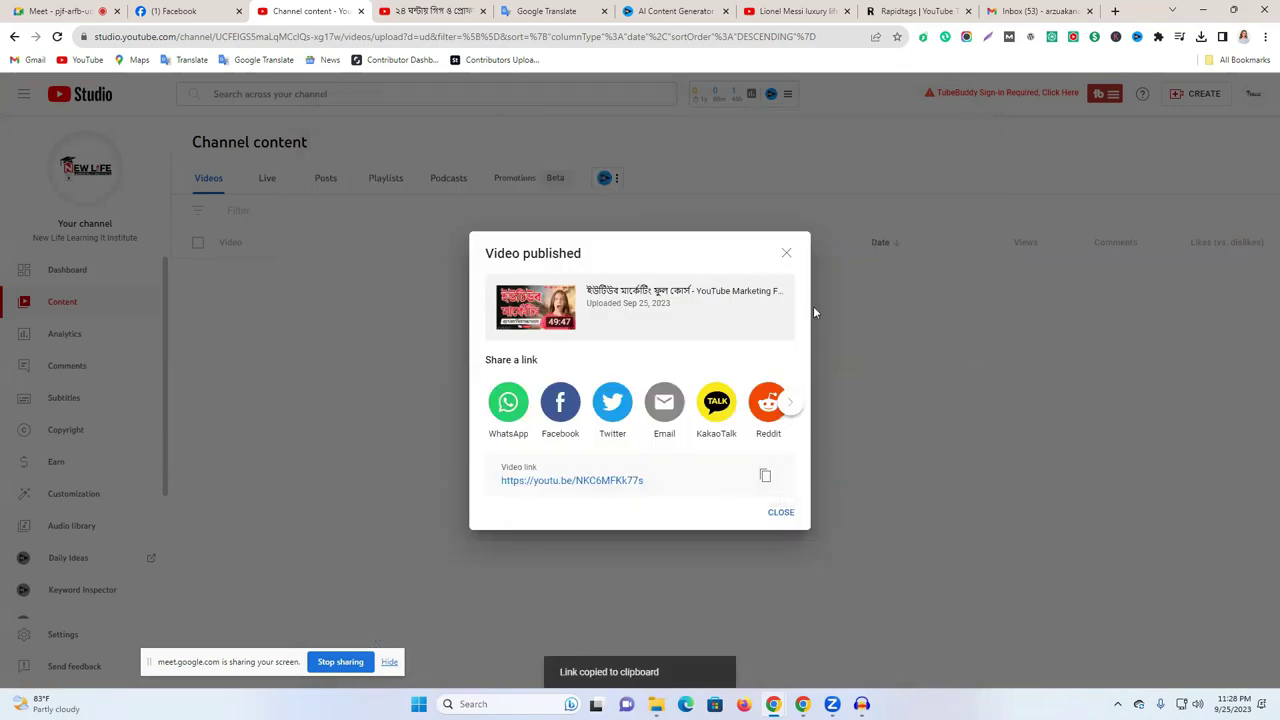
click(786, 253)
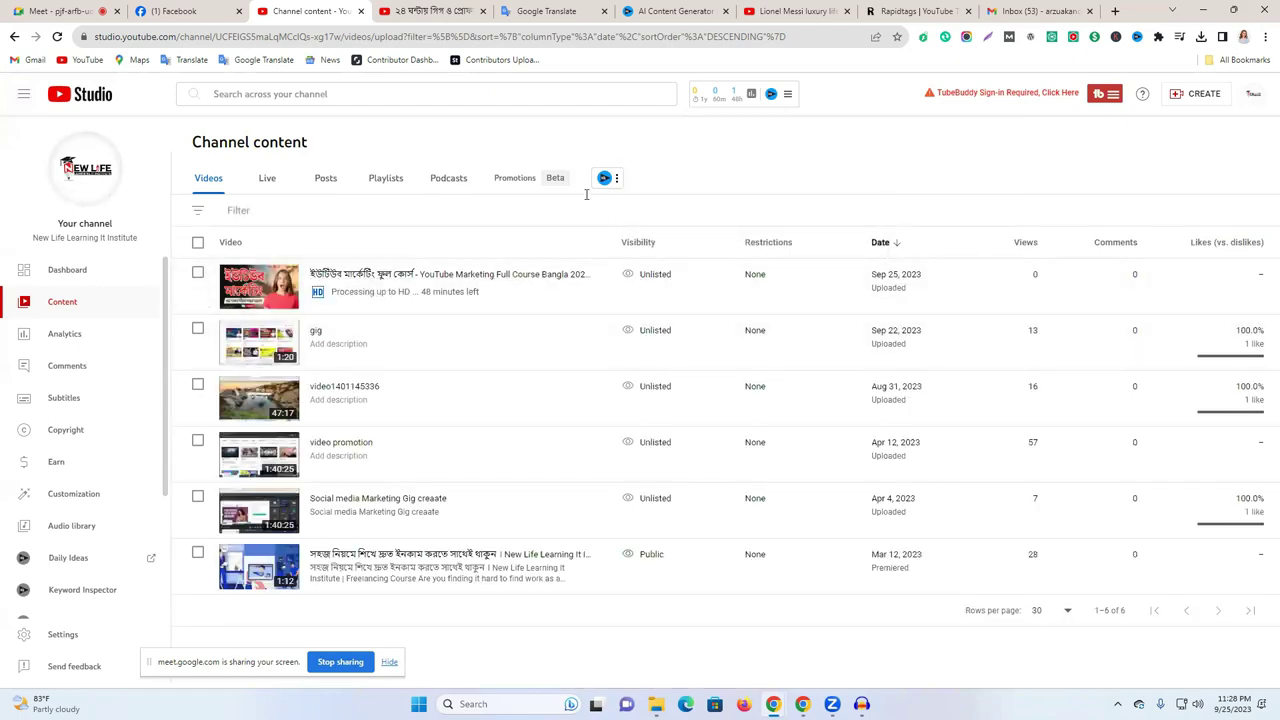
- Change the course video from Unlisted to Public and publish it
click(1253, 95)
click(1143, 228)
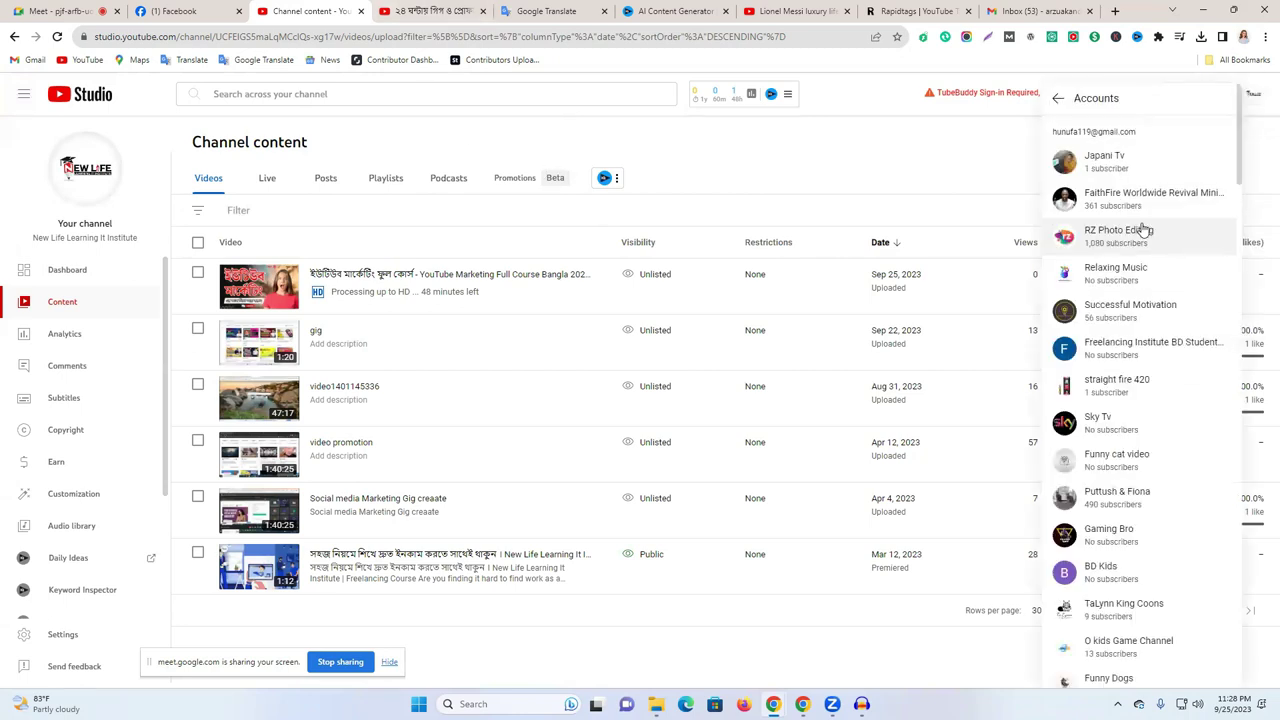
click(675, 284)
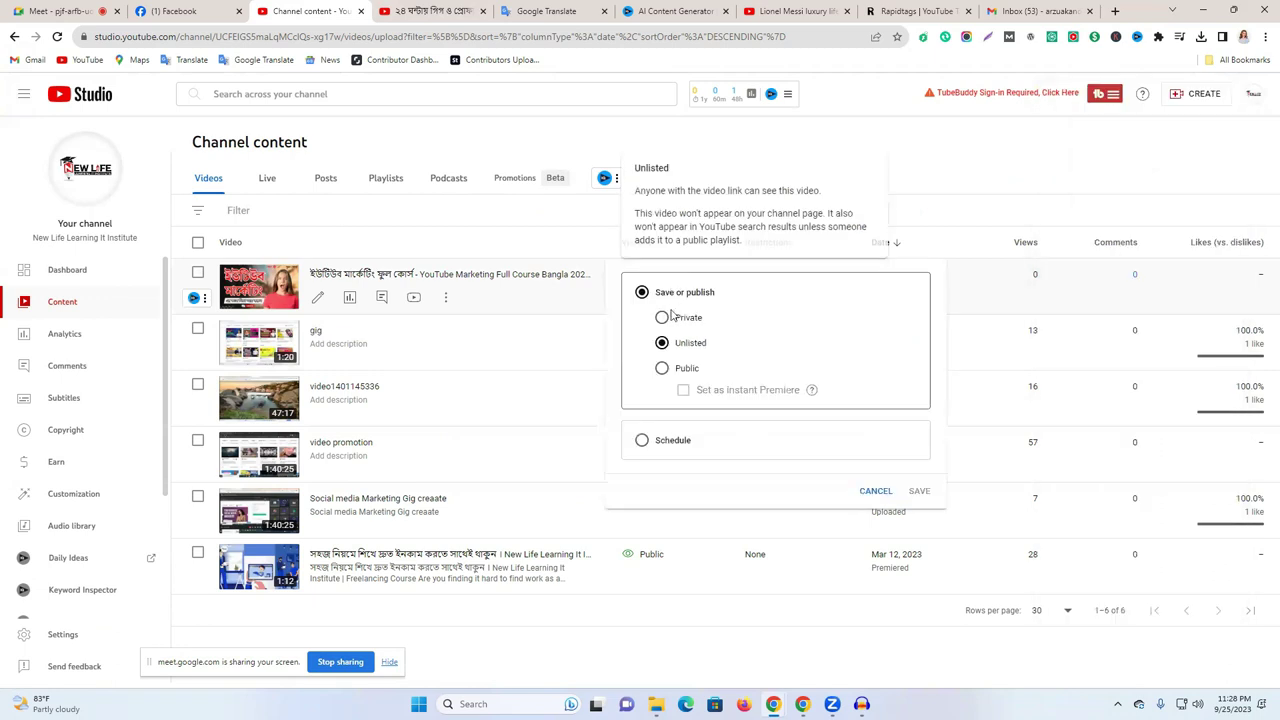
click(662, 368)
click(911, 491)
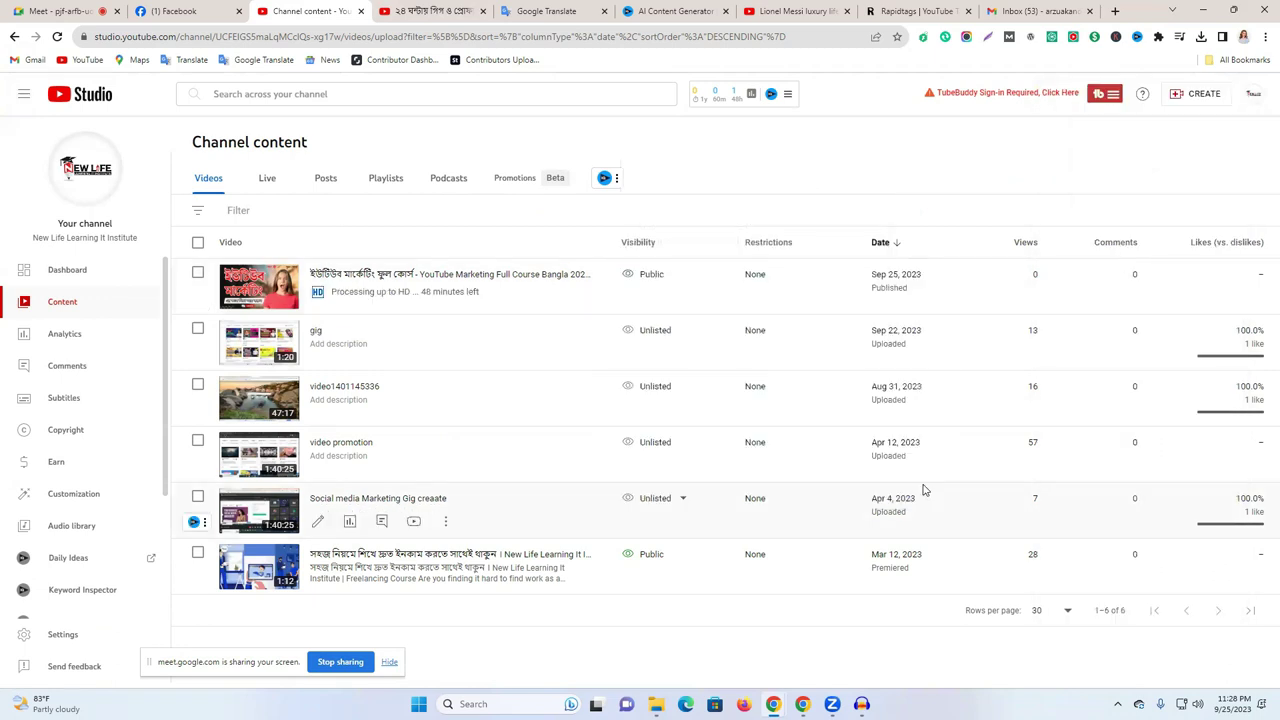
- Switch Studio to another channel's dashboard with 15,082 subscribers
click(1254, 94)
click(1130, 229)
scroll(1128, 300, down, 10)
scroll(1120, 358, down, 3)
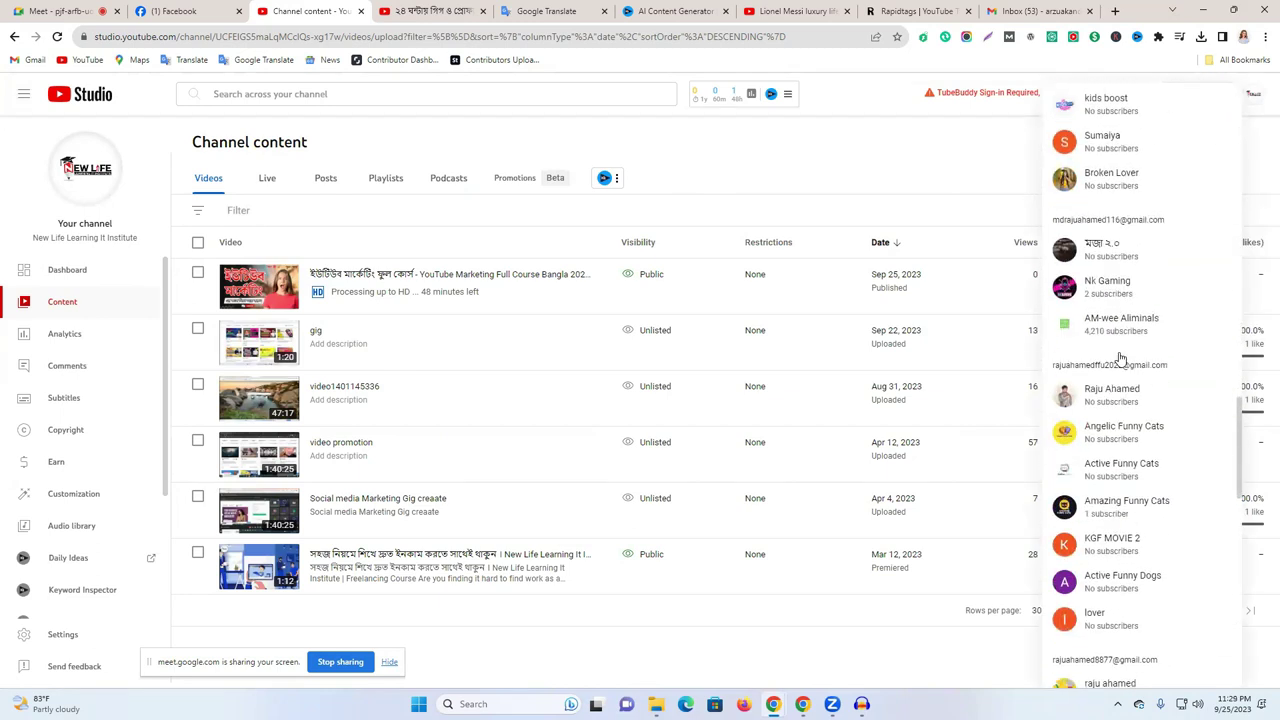
scroll(1114, 360, up, 3)
click(1117, 240)
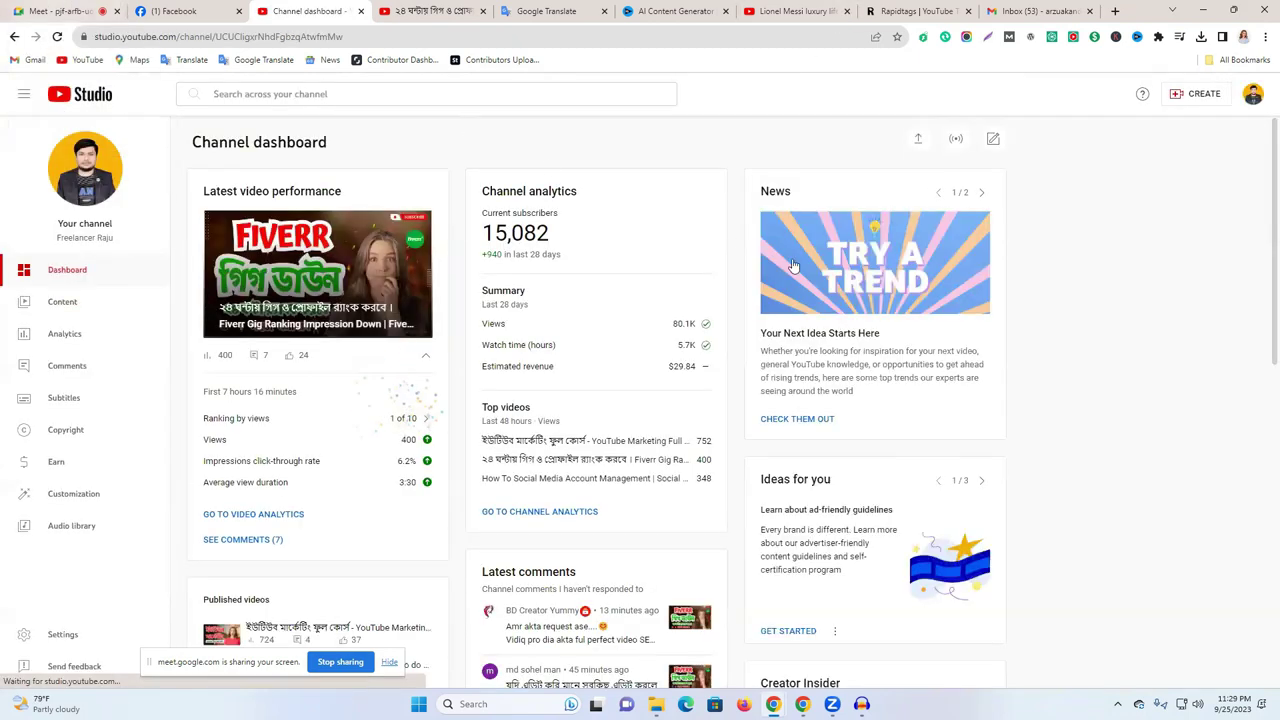
- Load the copied course video link in the YouTube tab's address bar
click(430, 11)
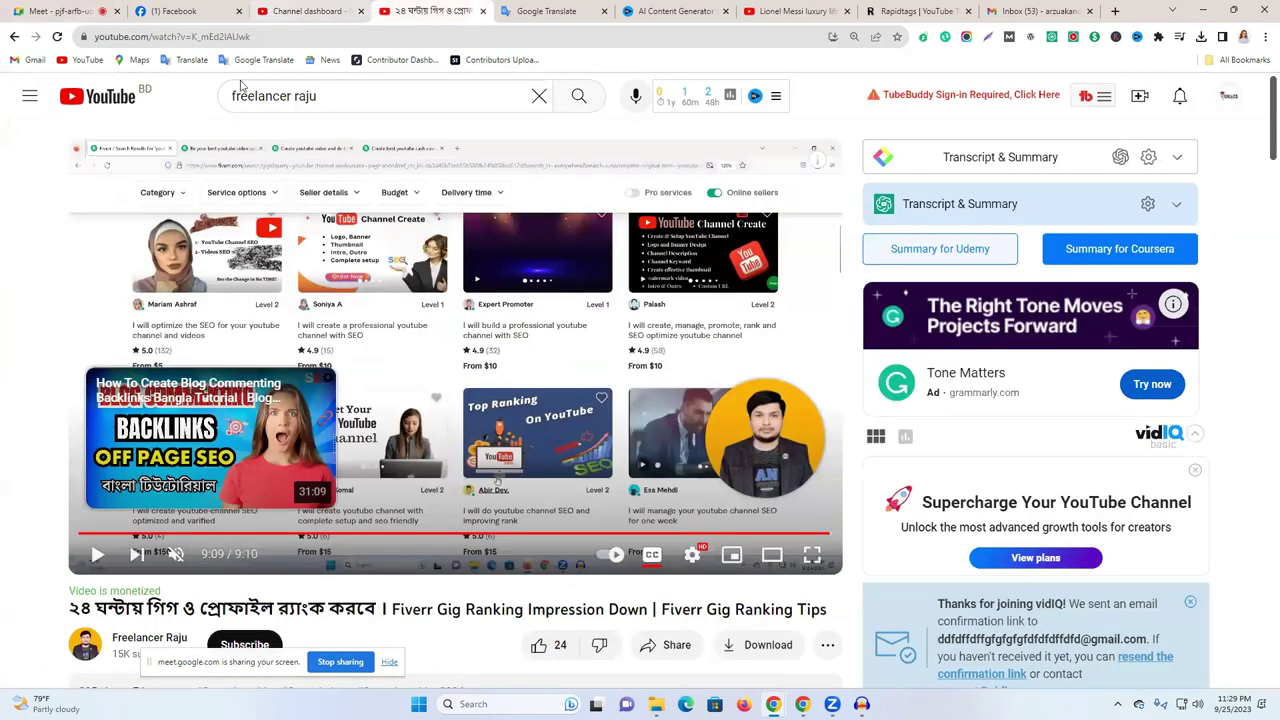
click(240, 36)
right_click(245, 37)
click(296, 131)
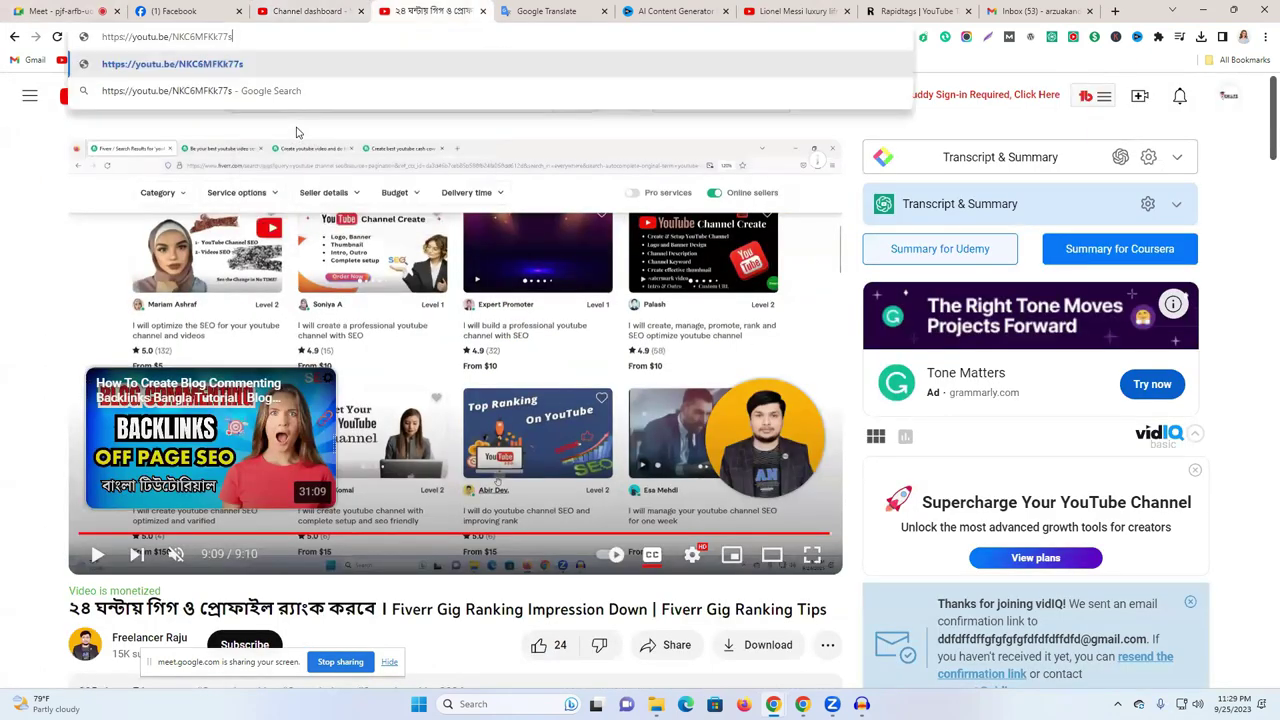
key(Return)
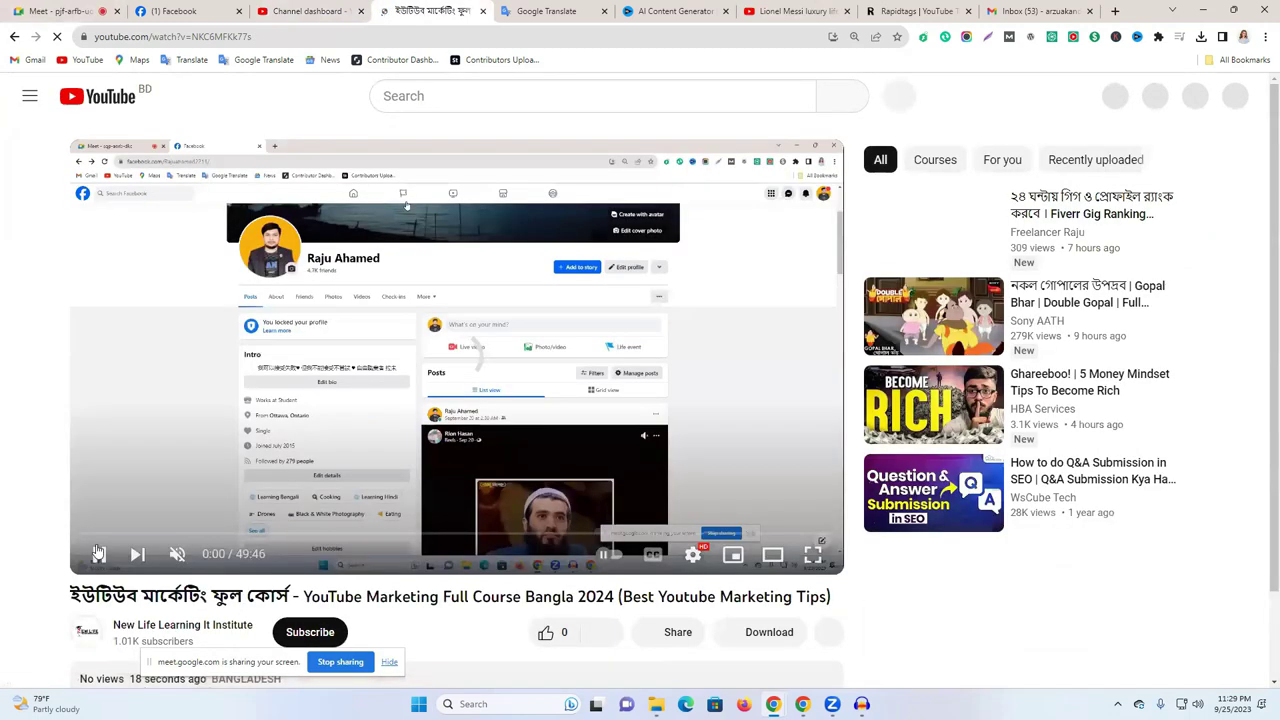
- Pause the video and review vidIQ's 48.1/100 SEO score, video tags and channel stats
click(101, 555)
scroll(260, 445, down, 2)
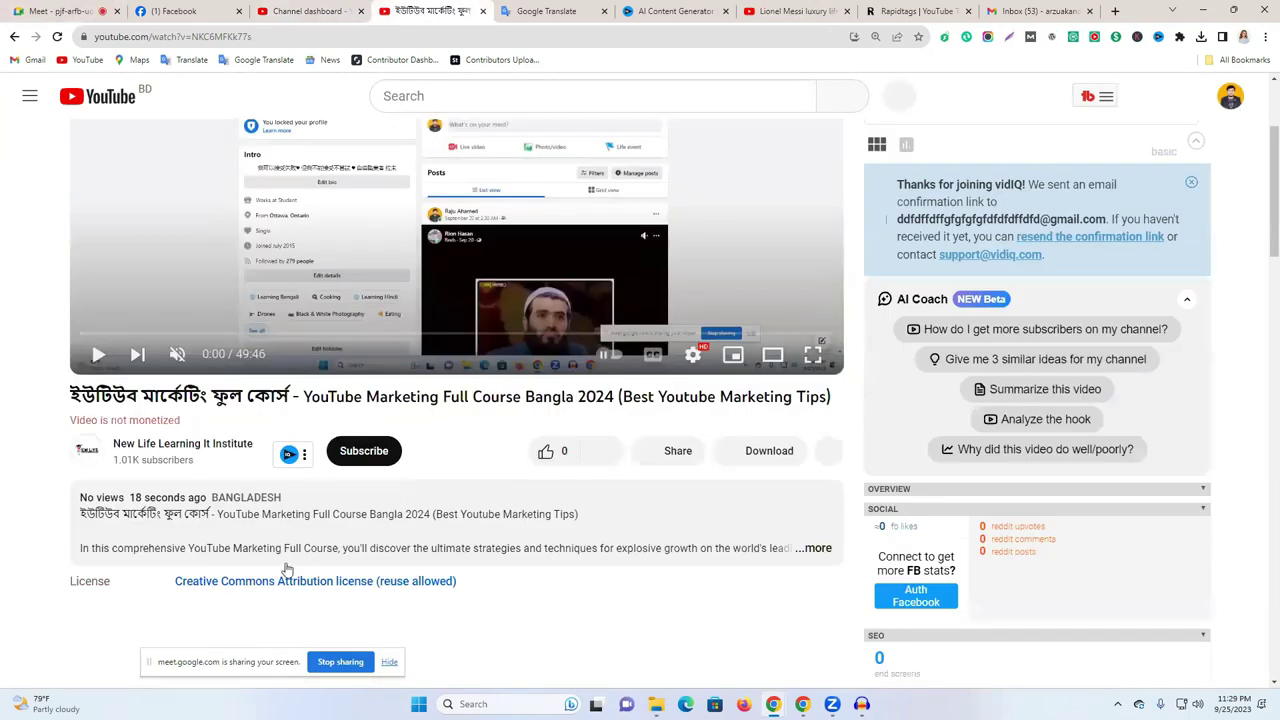
scroll(497, 457, down, 10)
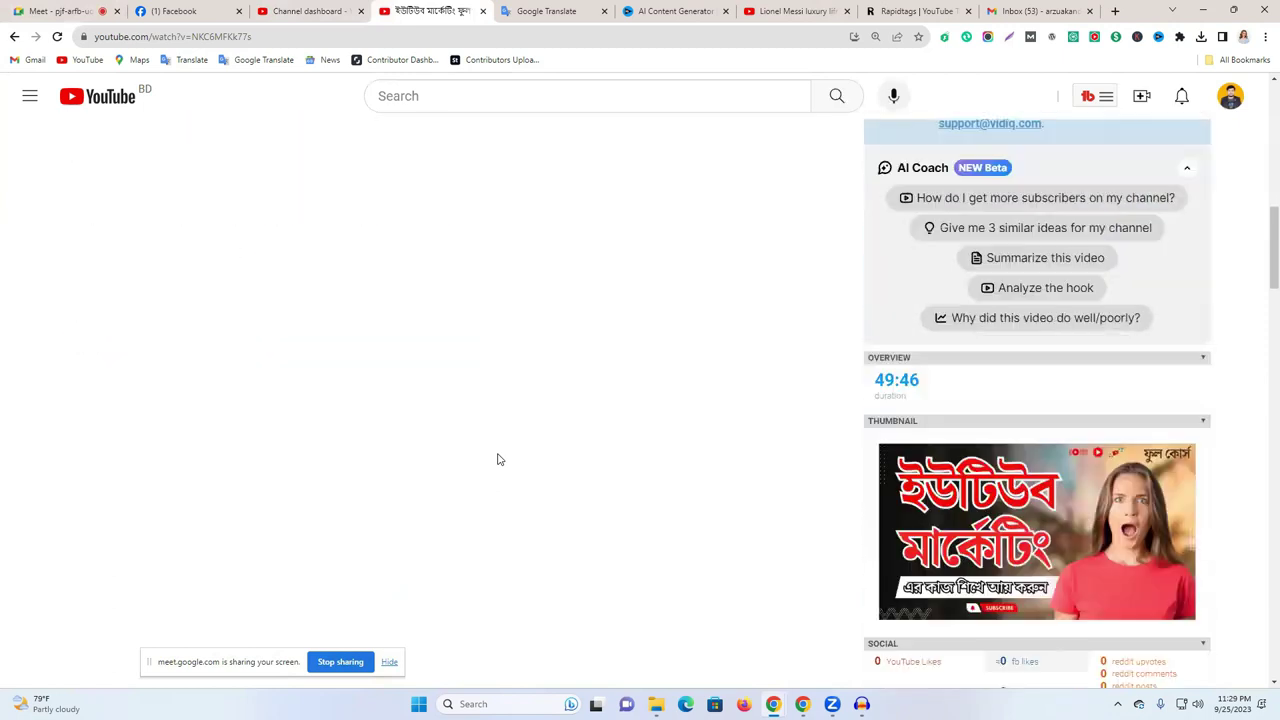
scroll(774, 483, down, 3)
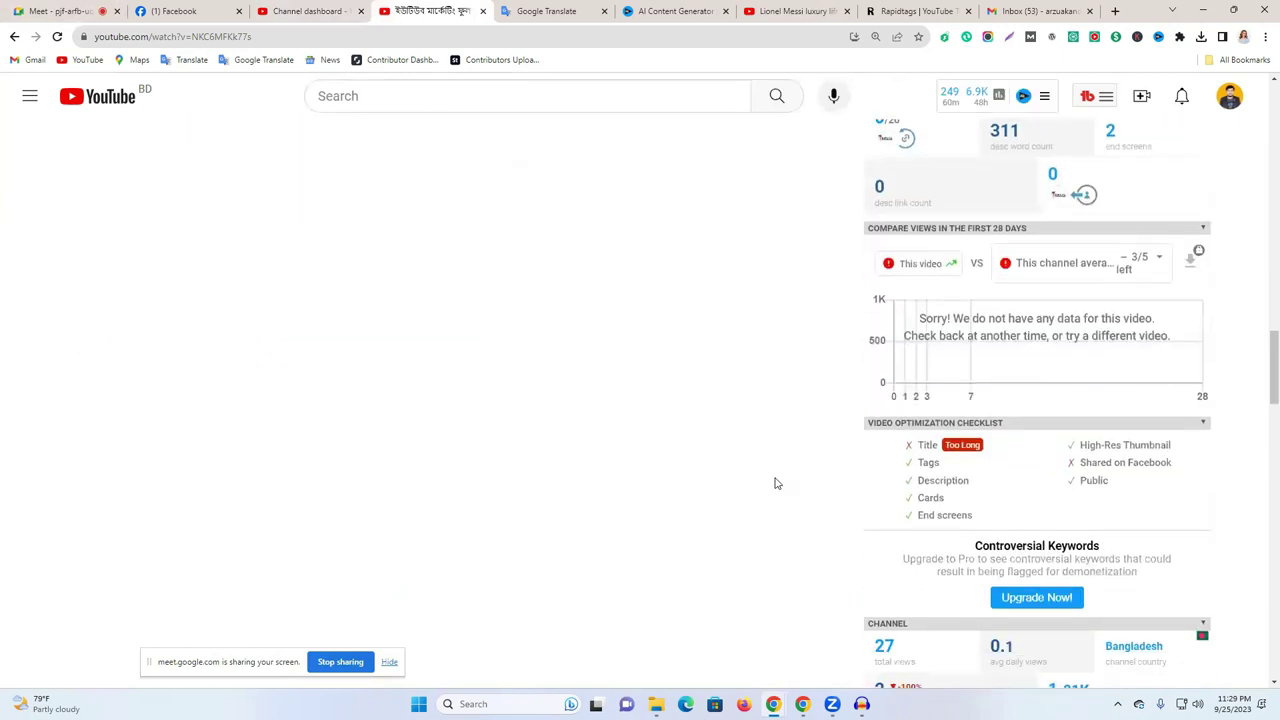
scroll(774, 483, down, 3)
scroll(774, 483, down, 3)
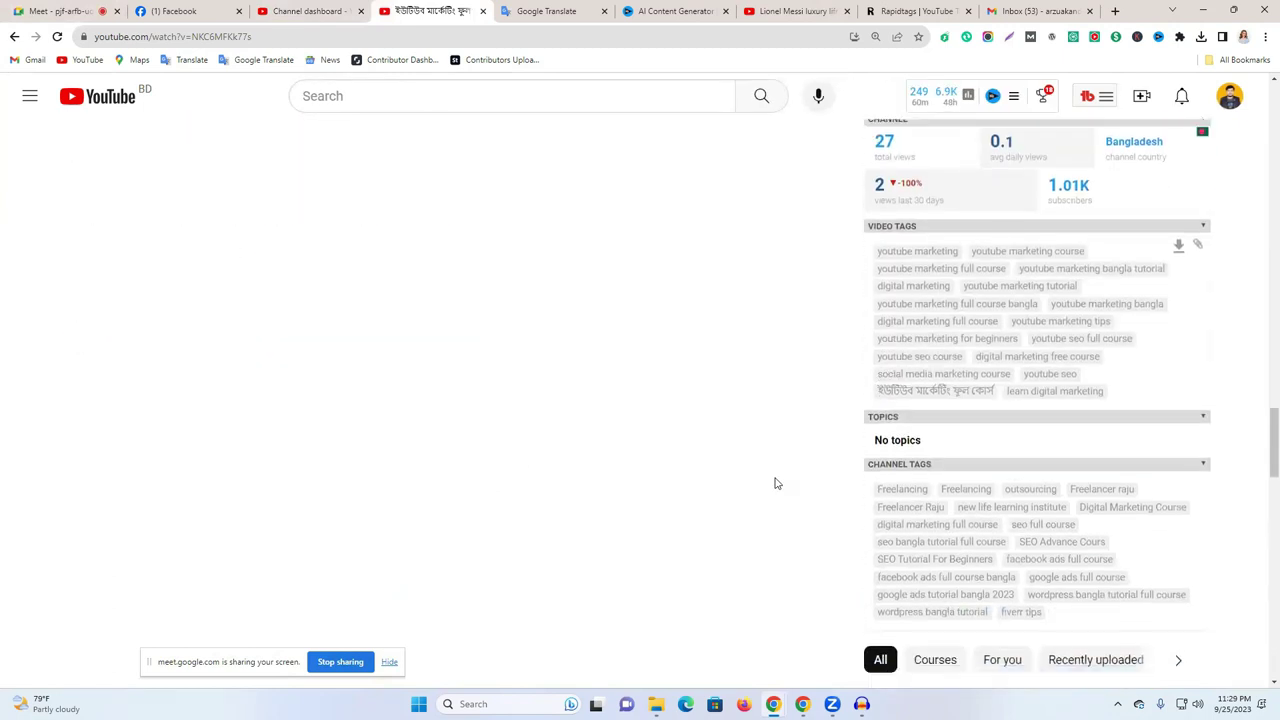
scroll(774, 483, down, 2)
scroll(1000, 423, up, 1)
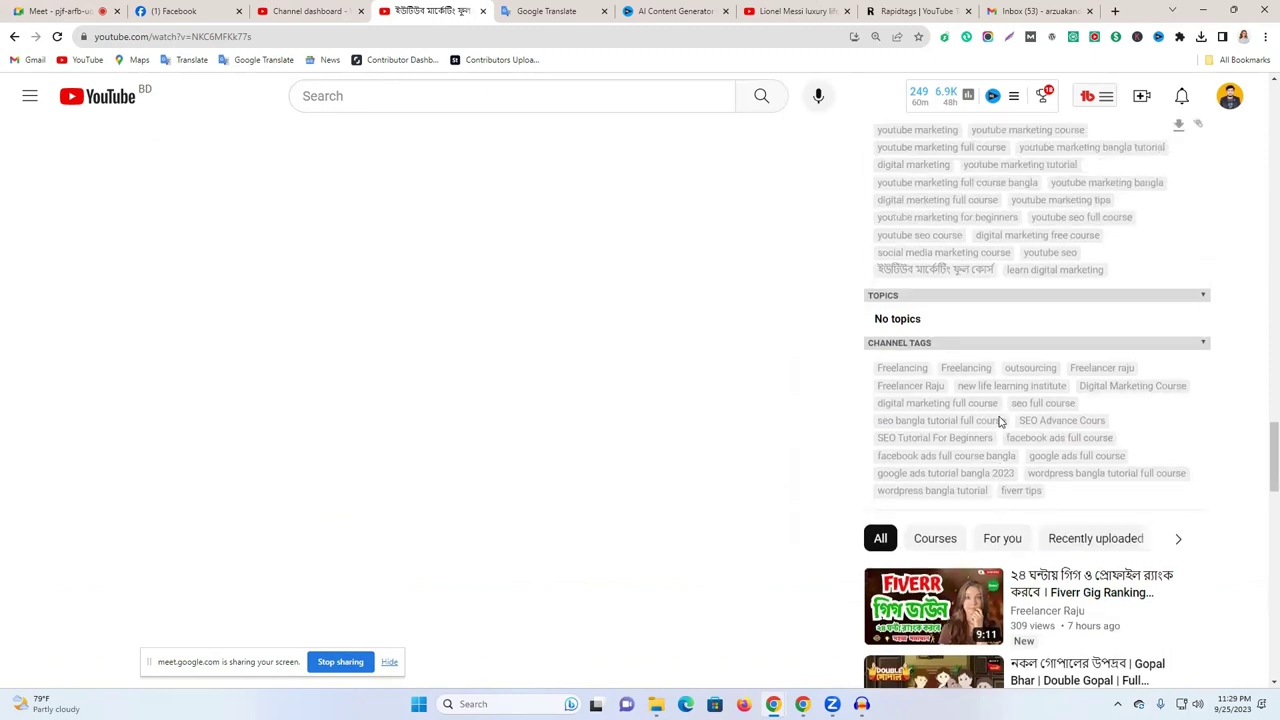
drag(860, 375, 1077, 541)
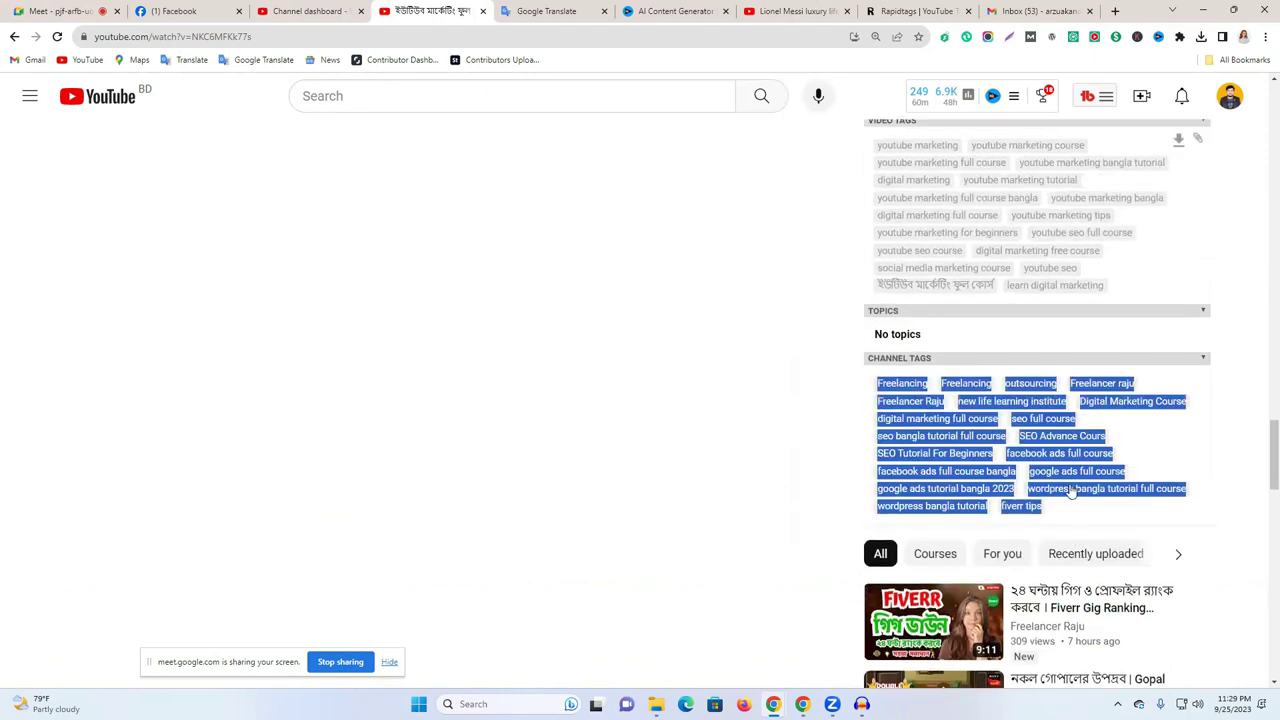
scroll(863, 316, up, 3)
drag(868, 390, 1105, 500)
scroll(274, 354, up, 8)
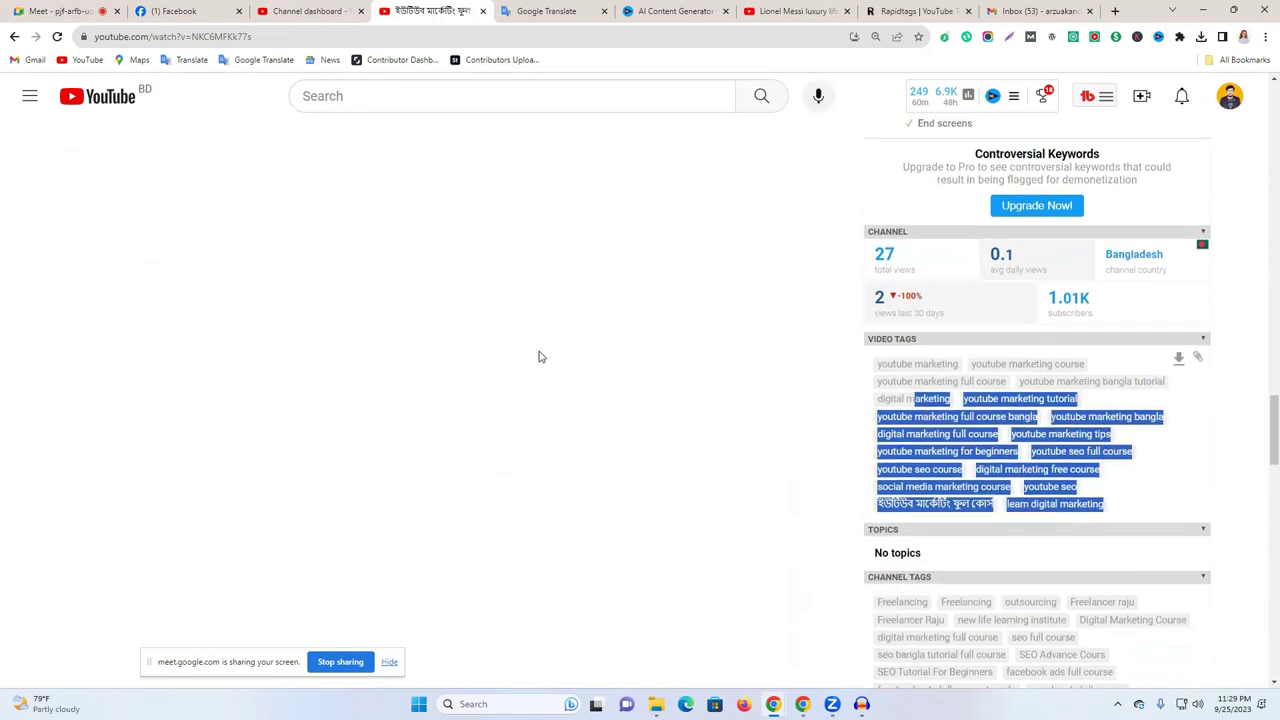
mouse_move(890, 464)
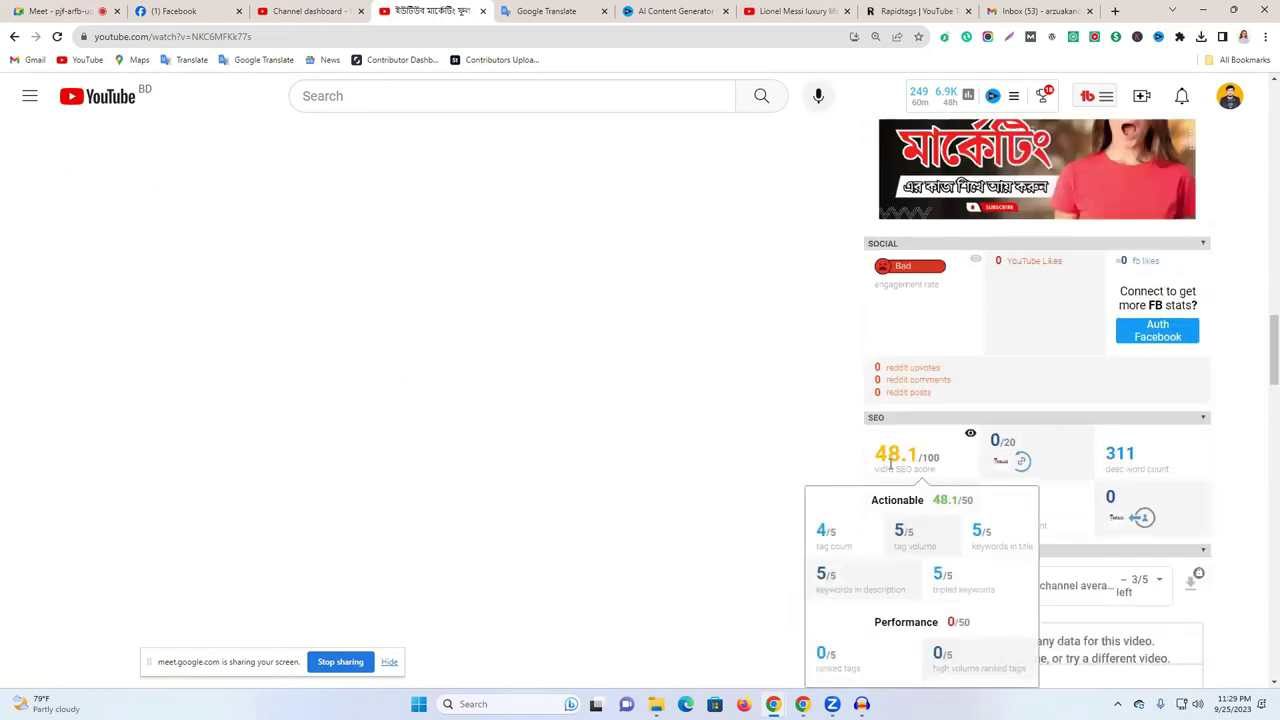
double_click(900, 456)
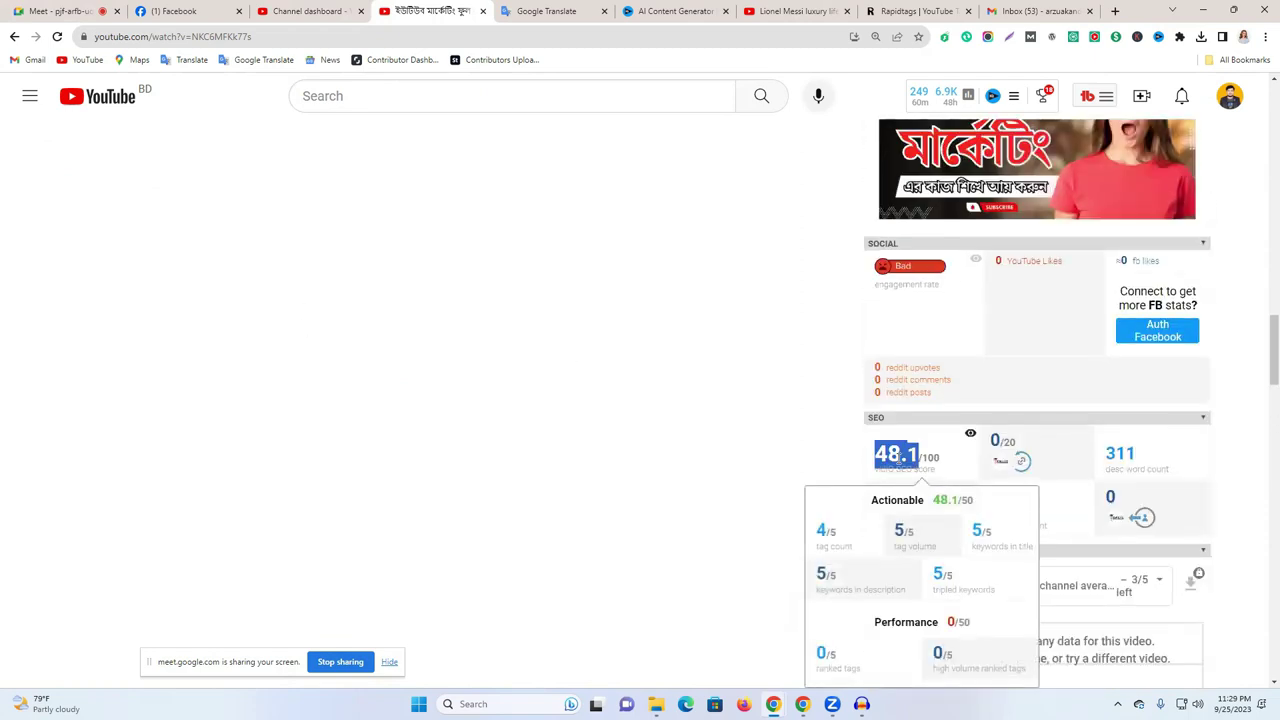
scroll(931, 497, up, 10)
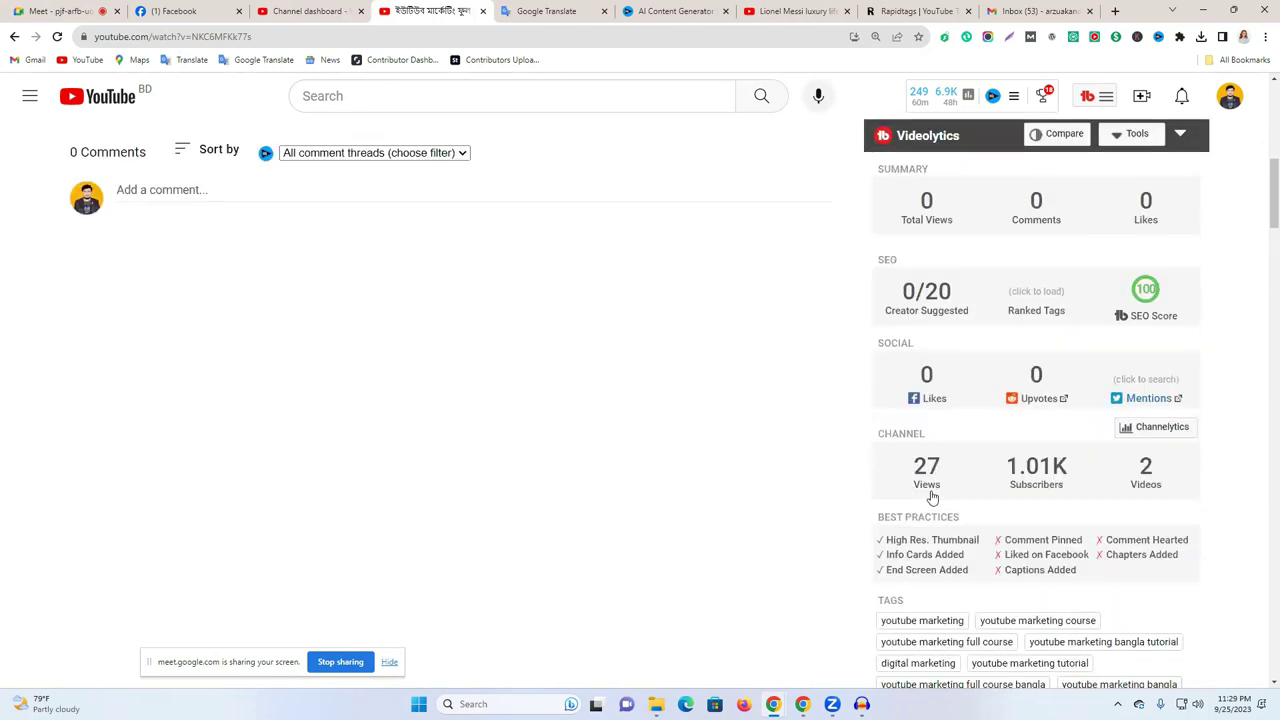
scroll(931, 497, up, 1)
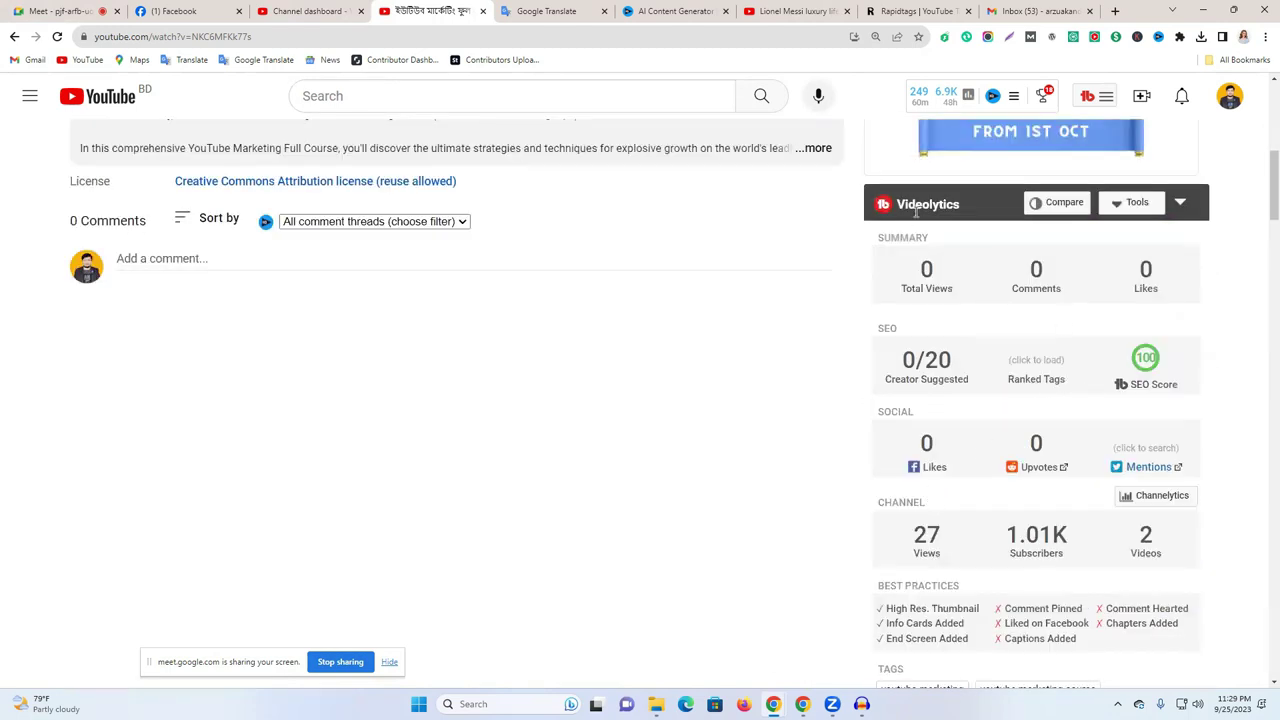
mouse_move(1142, 355)
drag(1142, 355, 1192, 364)
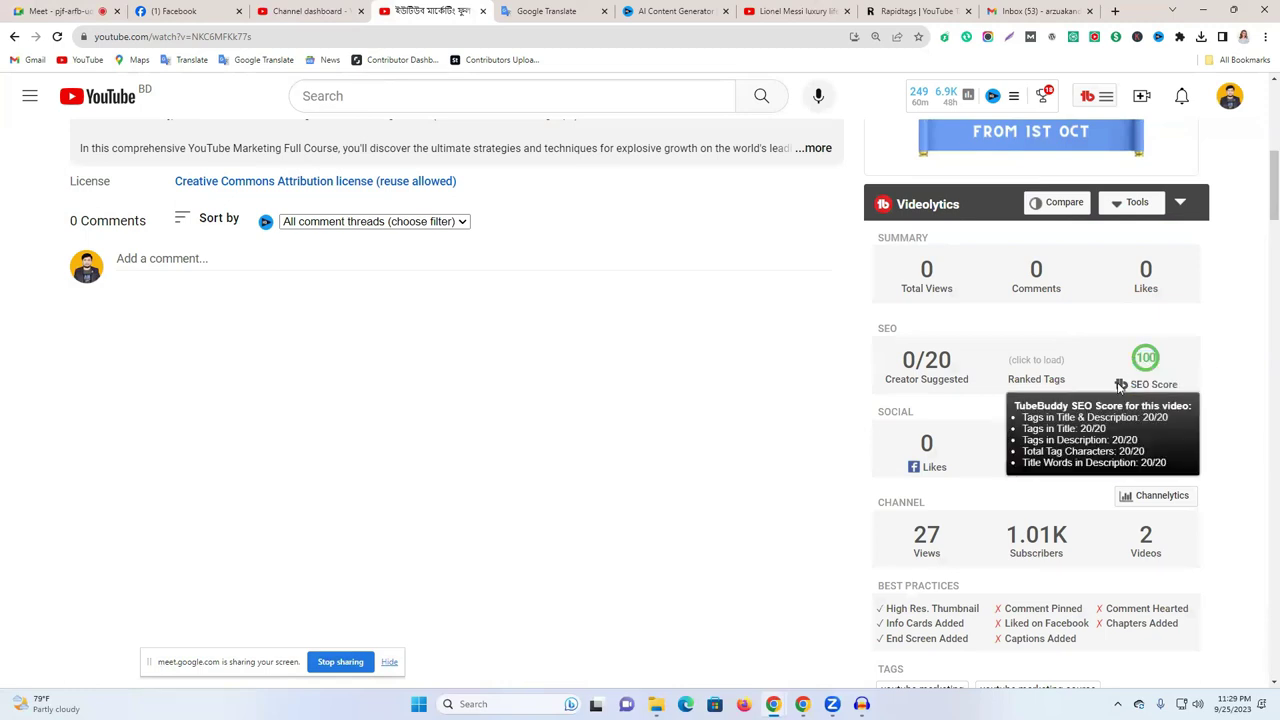
mouse_move(1144, 379)
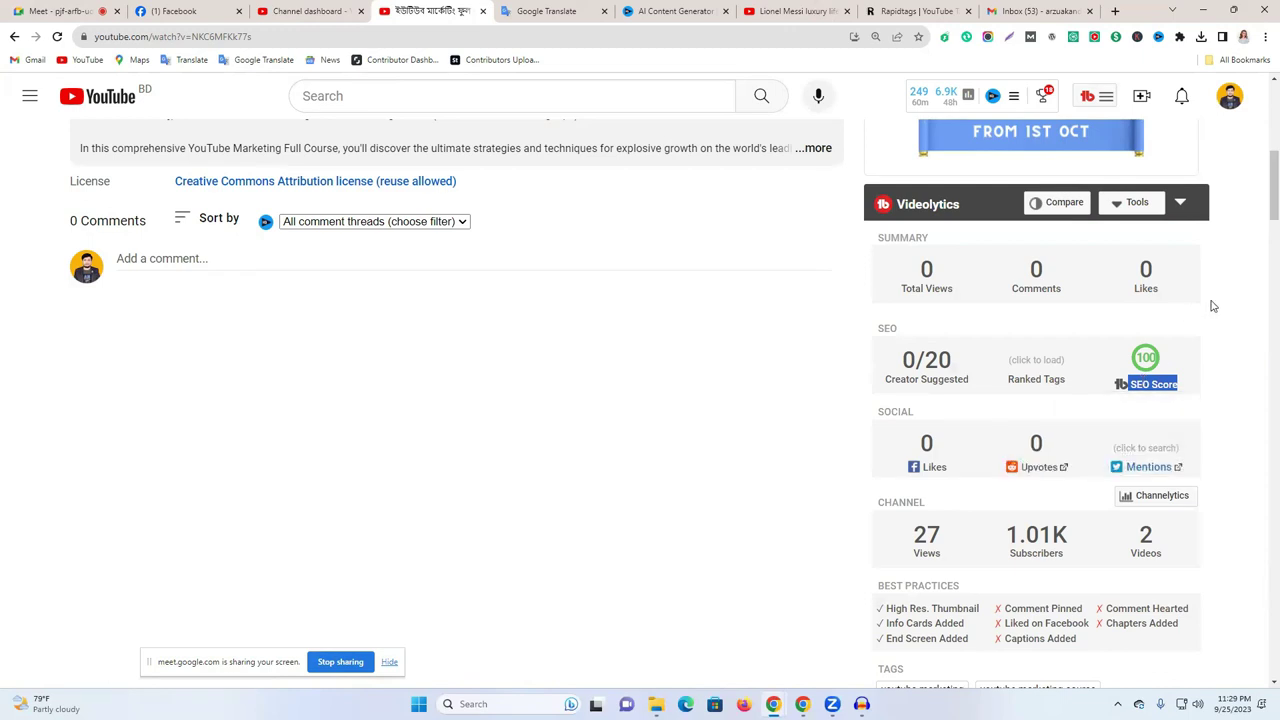
mouse_move(1145, 357)
scroll(1145, 357, down, 1)
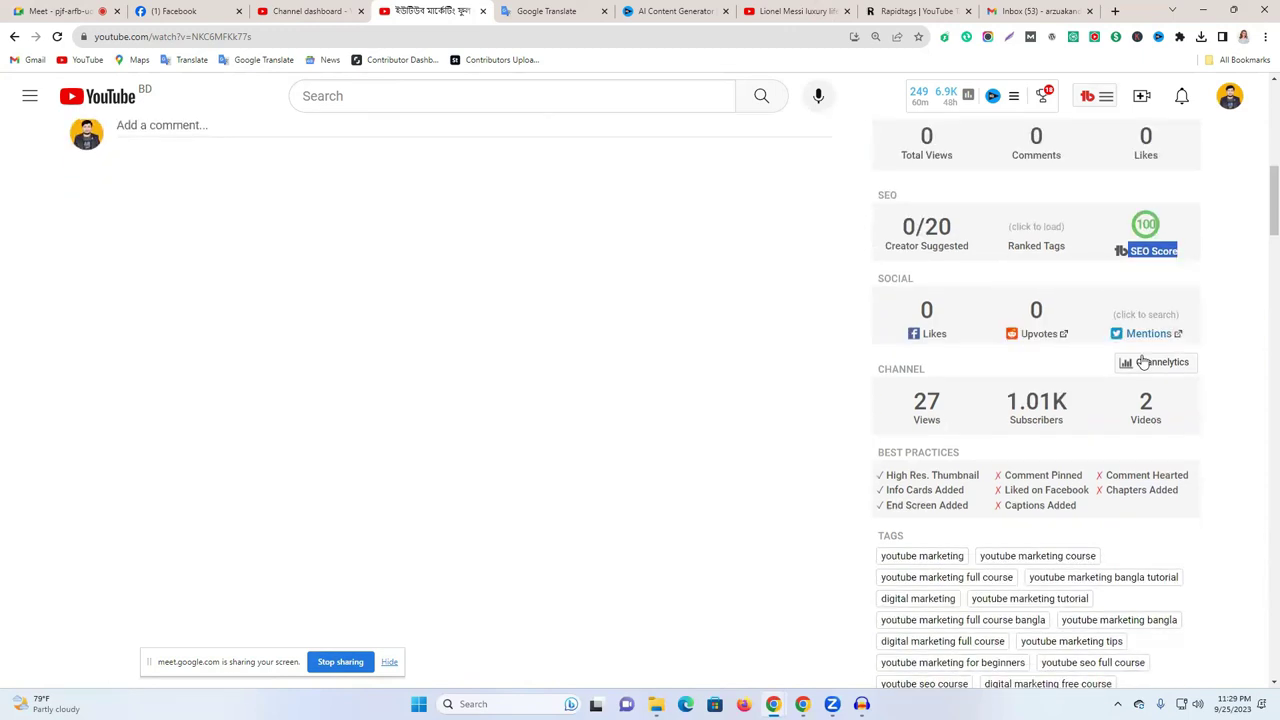
scroll(1097, 403, down, 2)
scroll(1097, 403, down, 10)
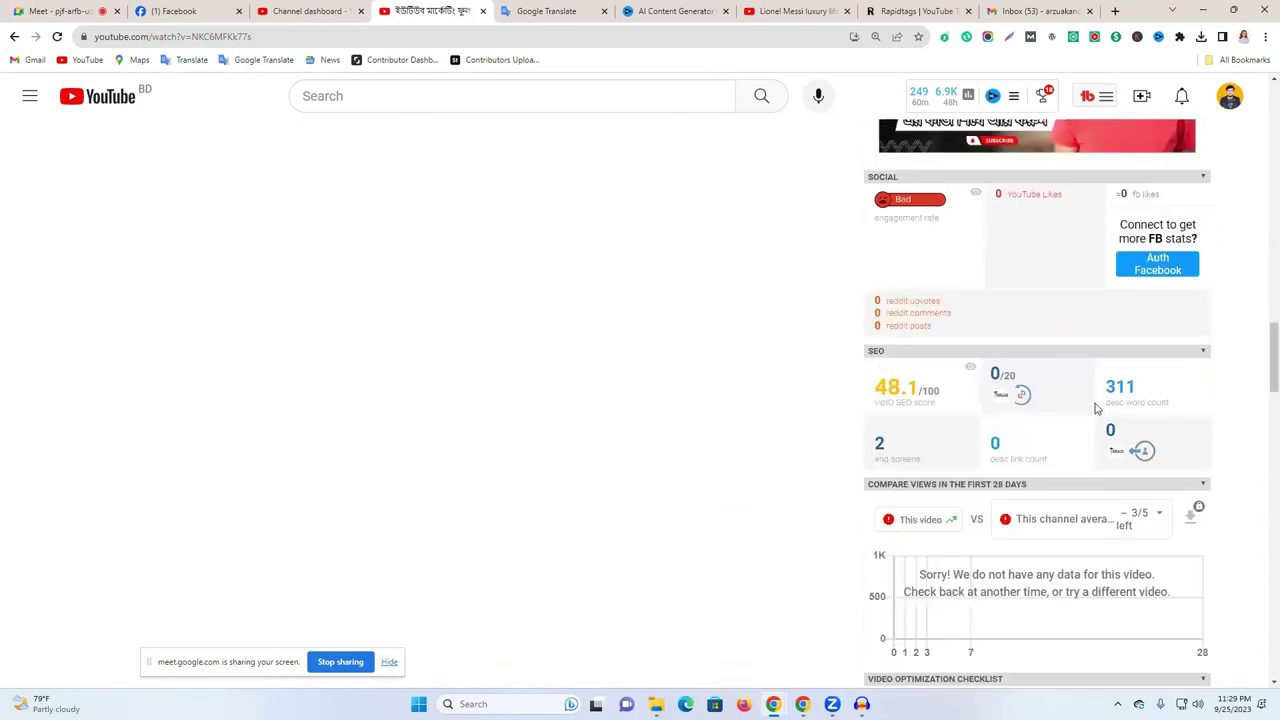
scroll(1097, 408, up, 10)
scroll(989, 464, up, 2)
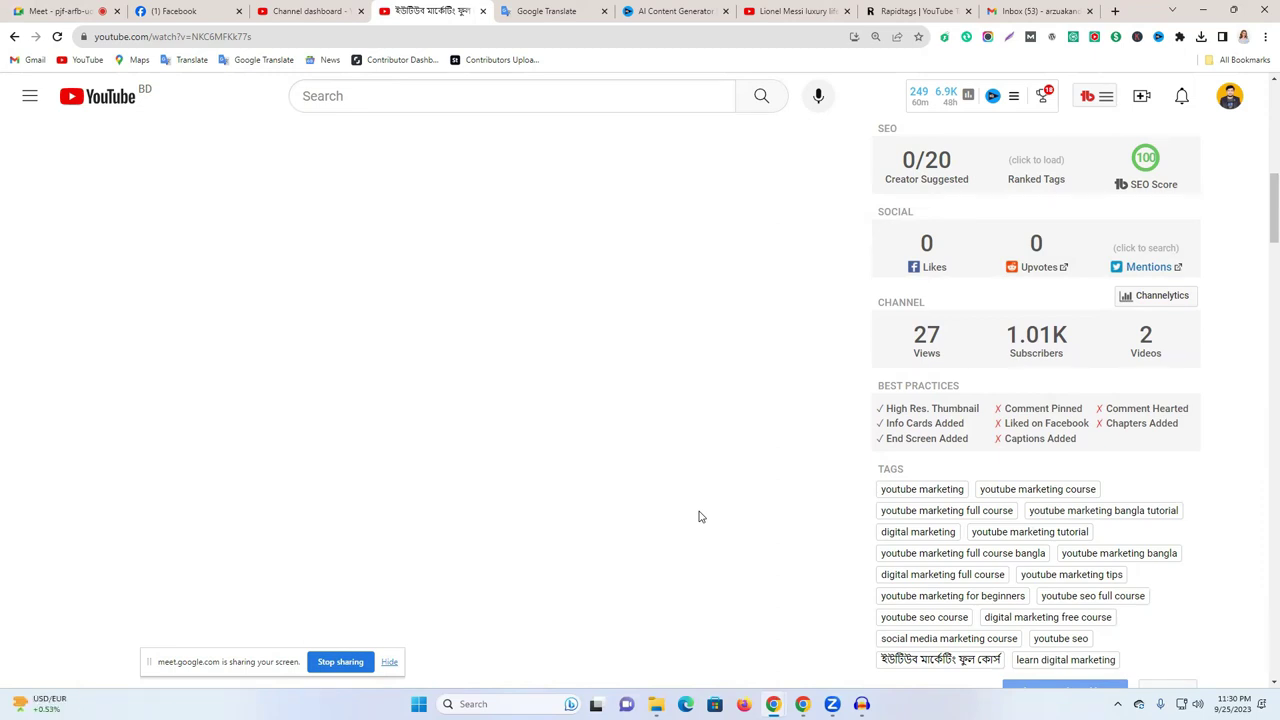
- Scroll the video page to review TubeBuddy's SEO Score breakdown
scroll(700, 516, down, 2)
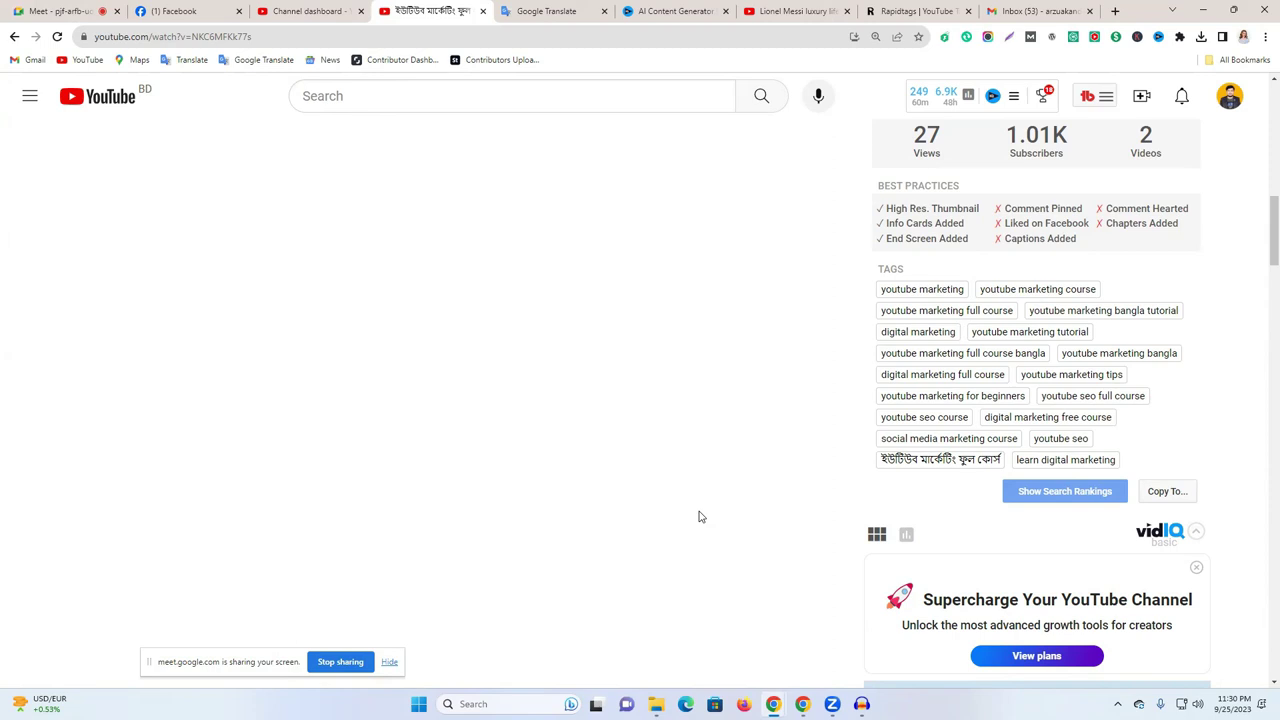
click(389, 97)
click(1237, 278)
scroll(1072, 370, up, 1)
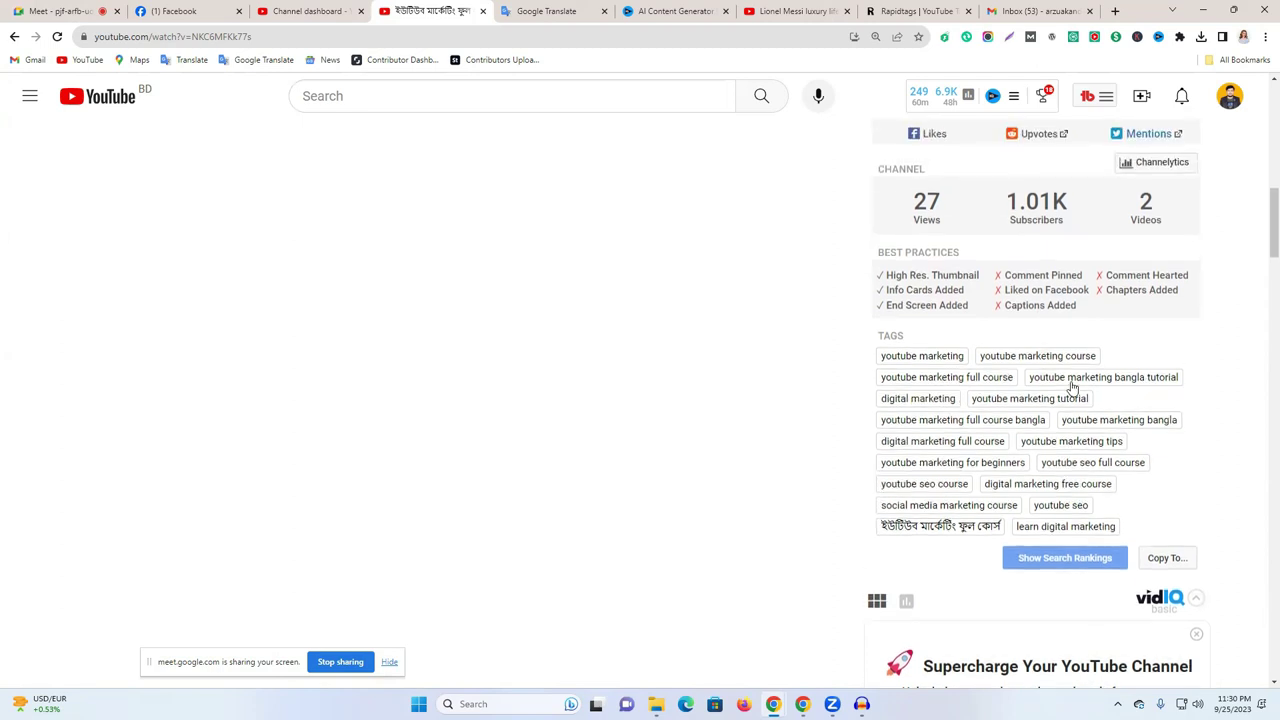
scroll(1072, 387, up, 2)
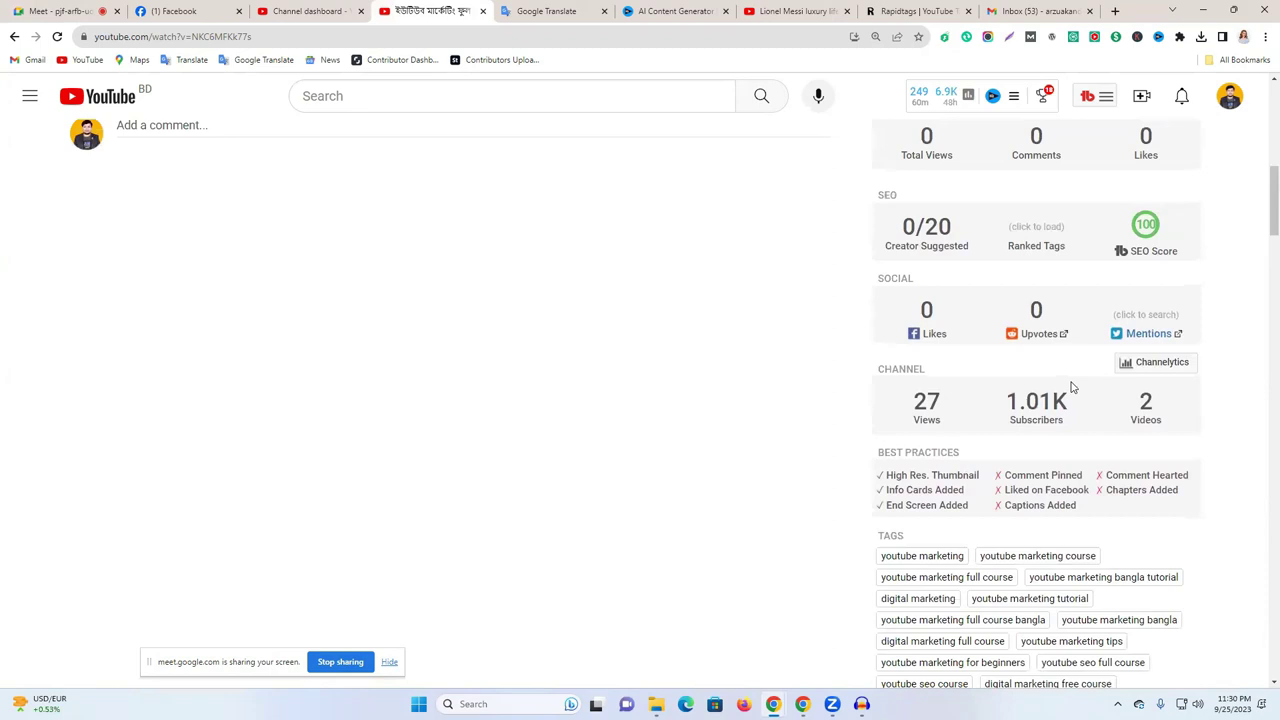
scroll(1072, 387, up, 3)
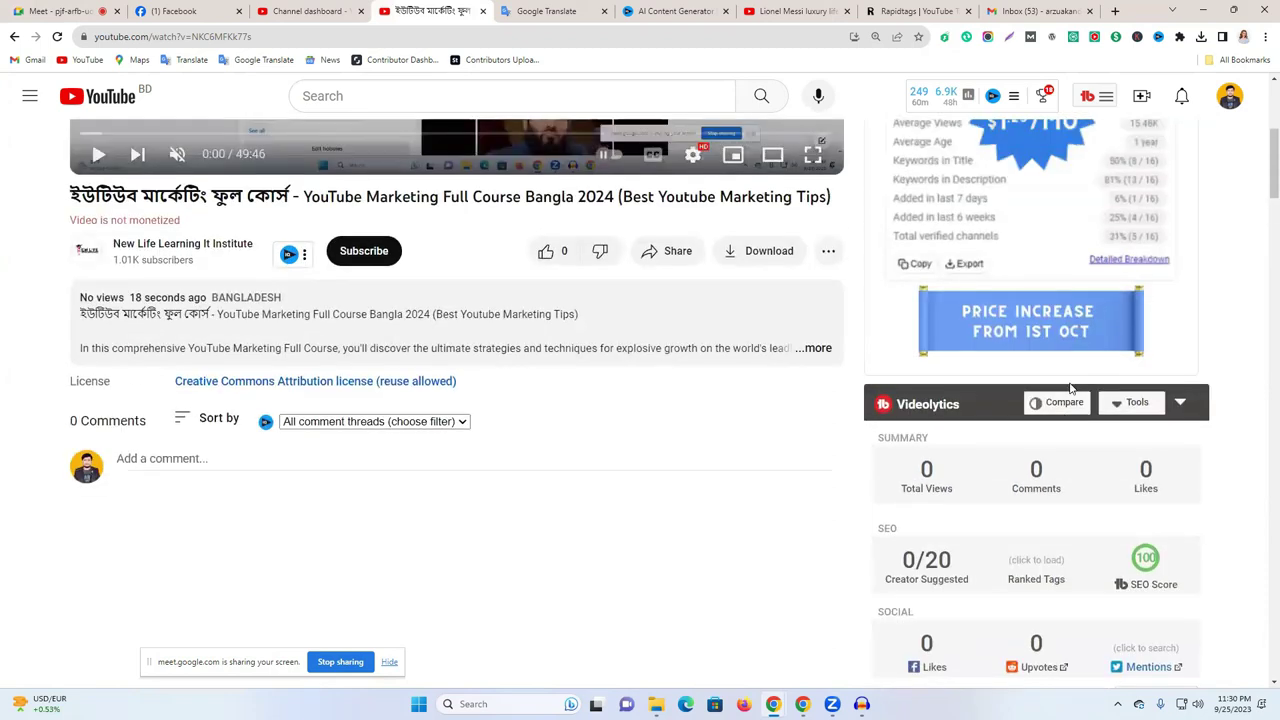
scroll(1260, 561, down, 3)
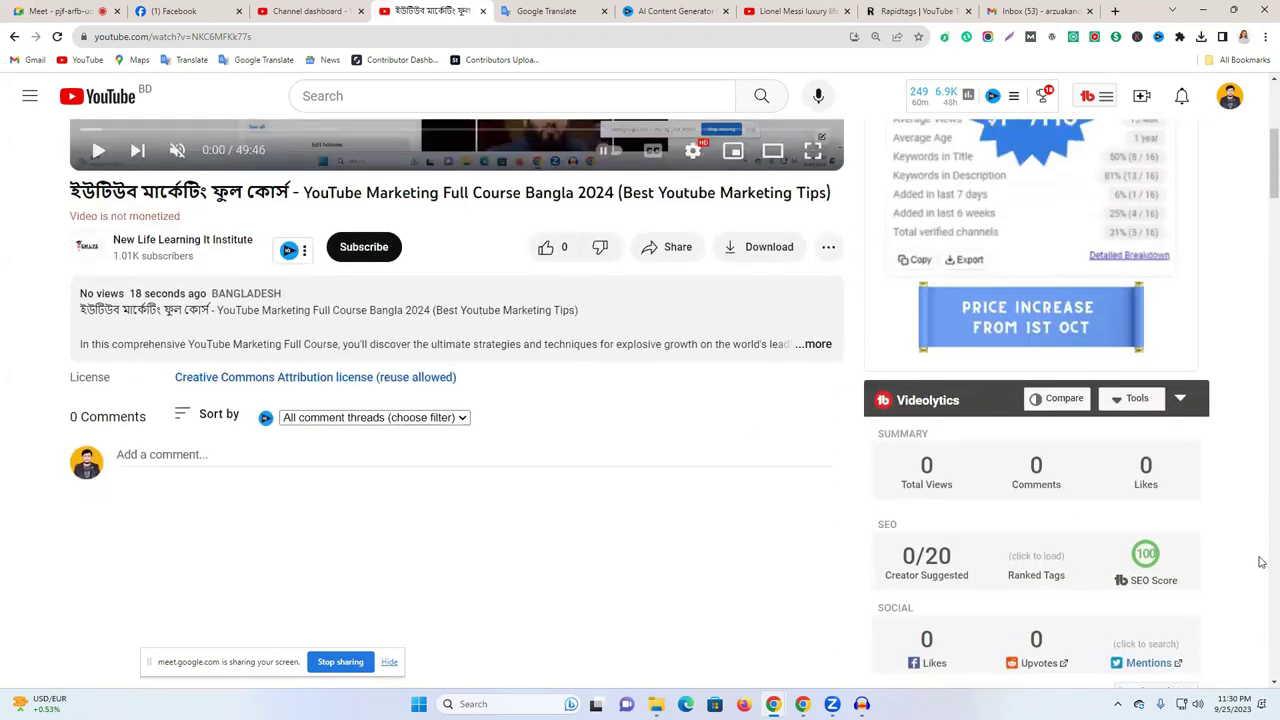
scroll(1257, 557, up, 1)
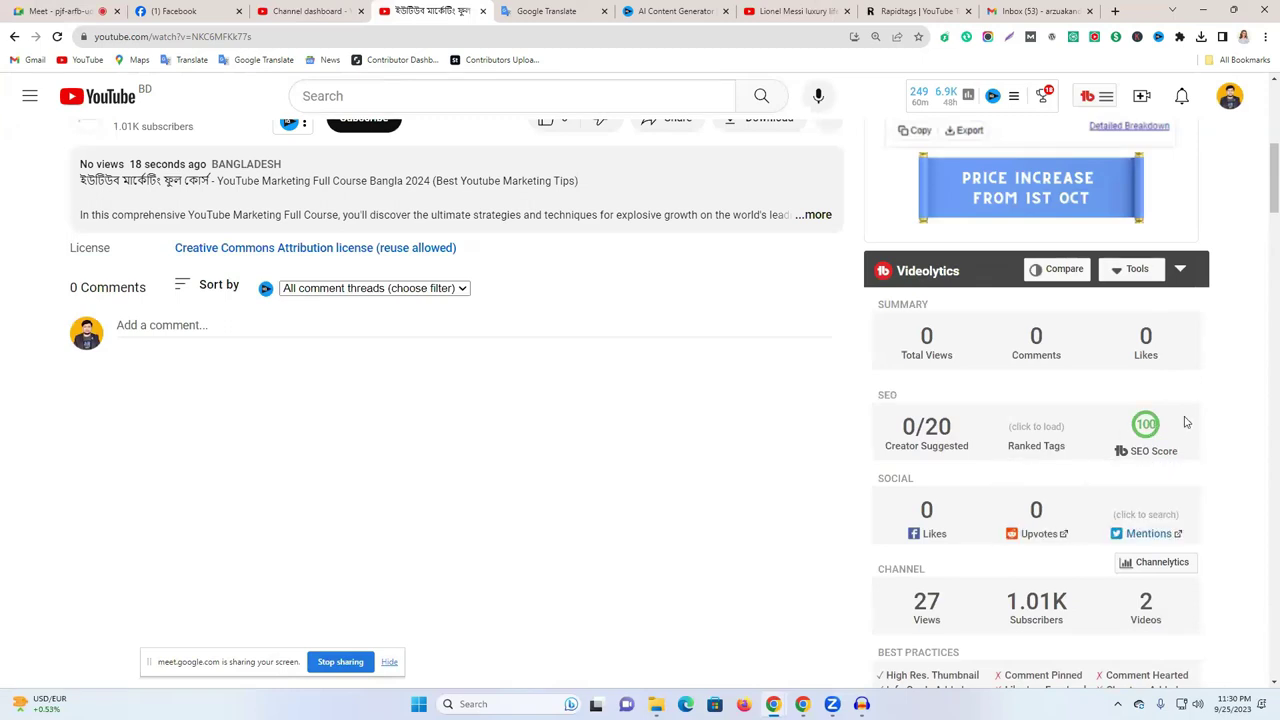
- Check vidIQ's 48.1/100 SEO score, then bring up Downloads in File Explorer
scroll(1183, 420, up, 1)
scroll(1183, 420, down, 1)
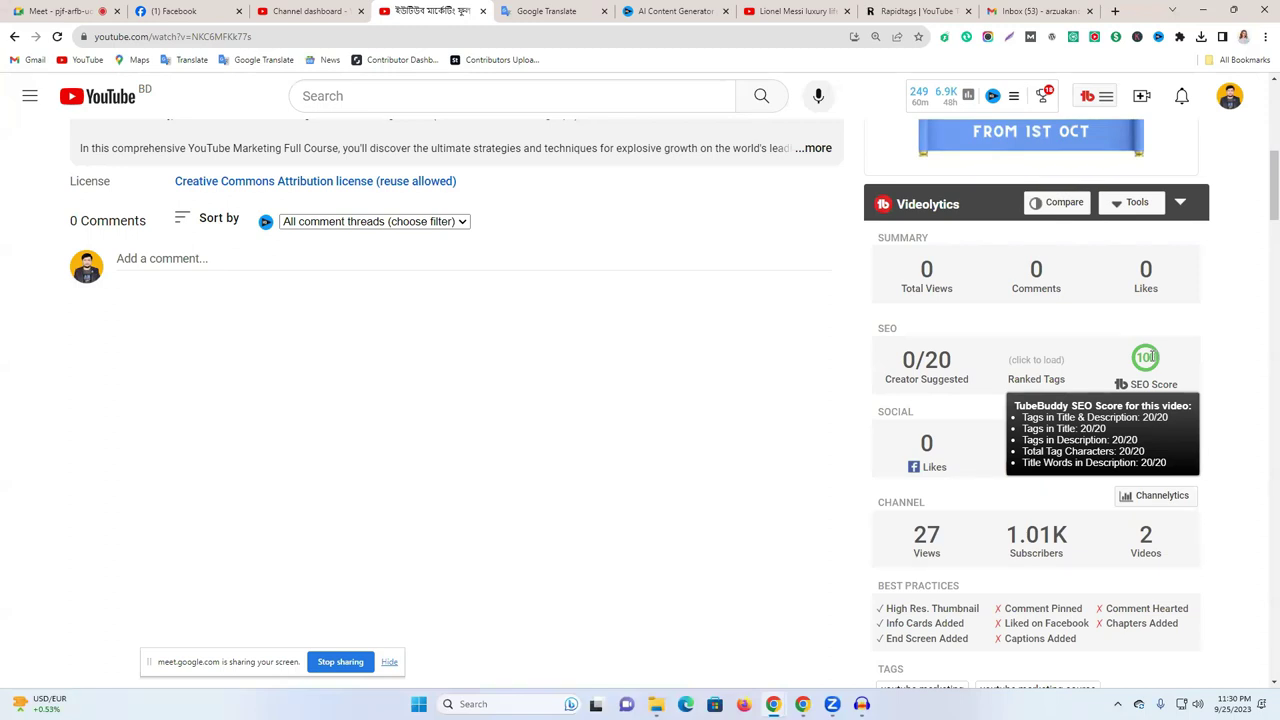
scroll(1150, 360, down, 20)
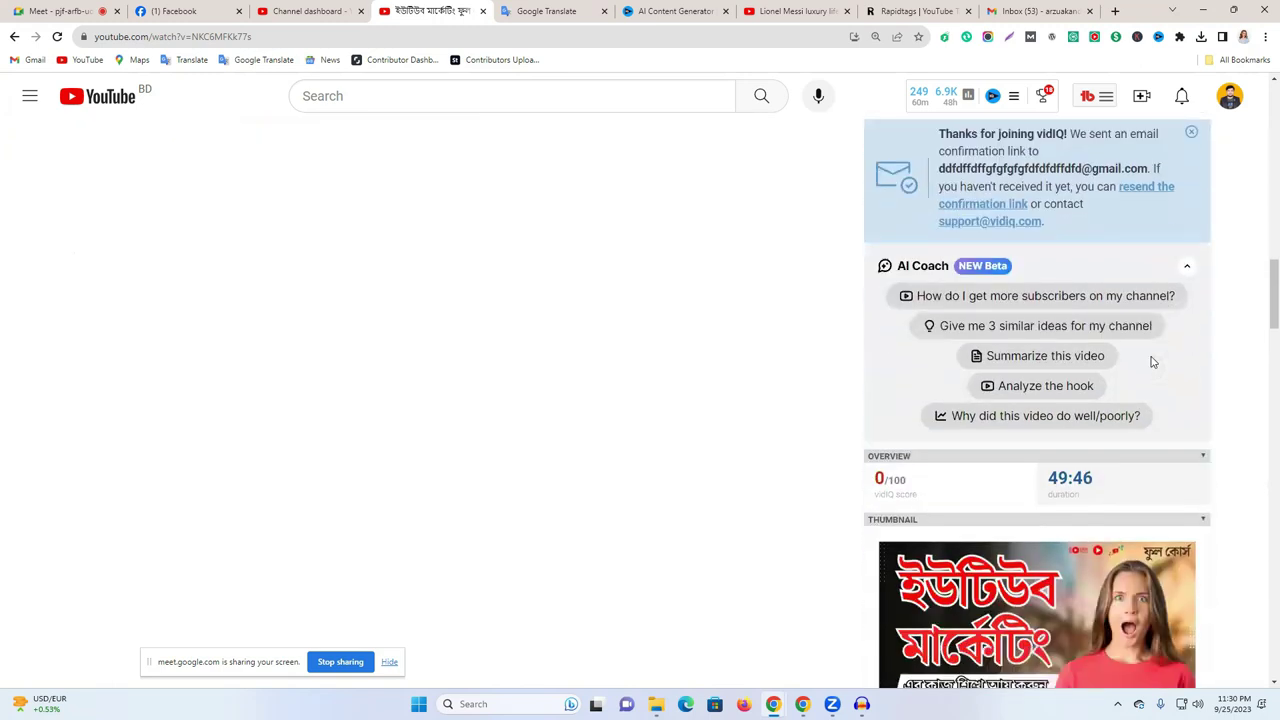
scroll(1150, 362, down, 3)
scroll(1151, 363, up, 5)
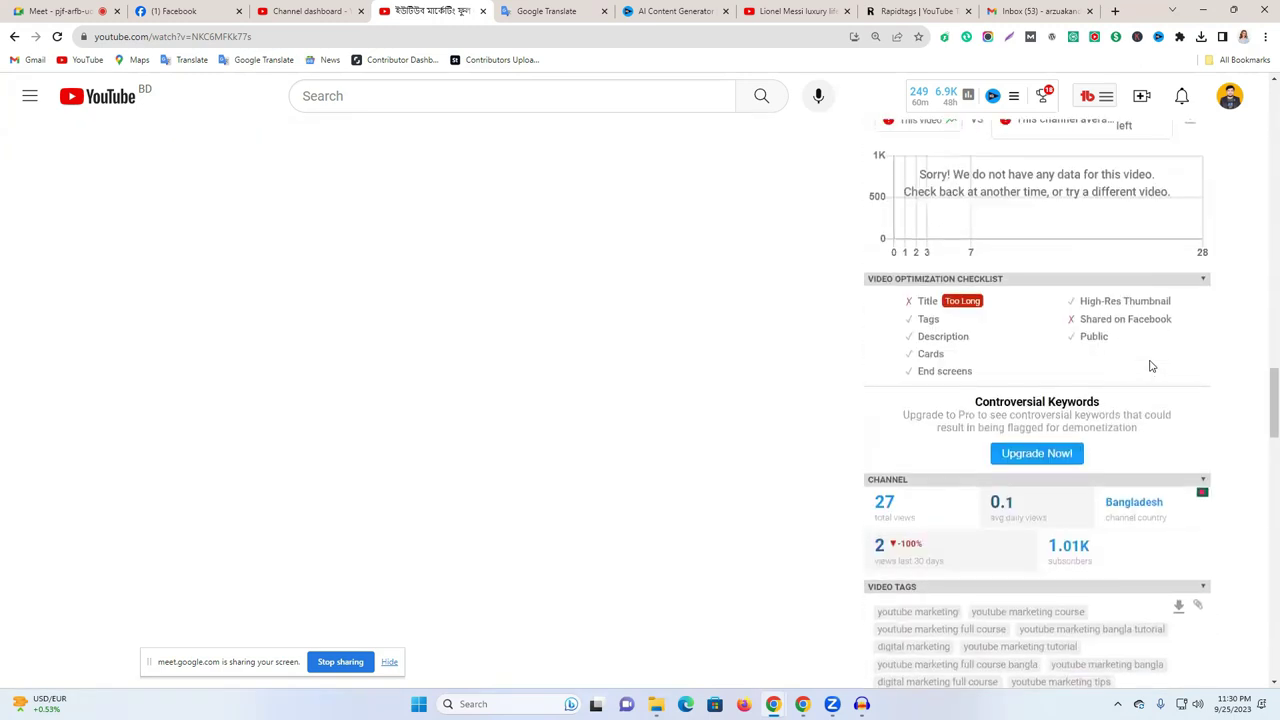
mouse_move(884, 247)
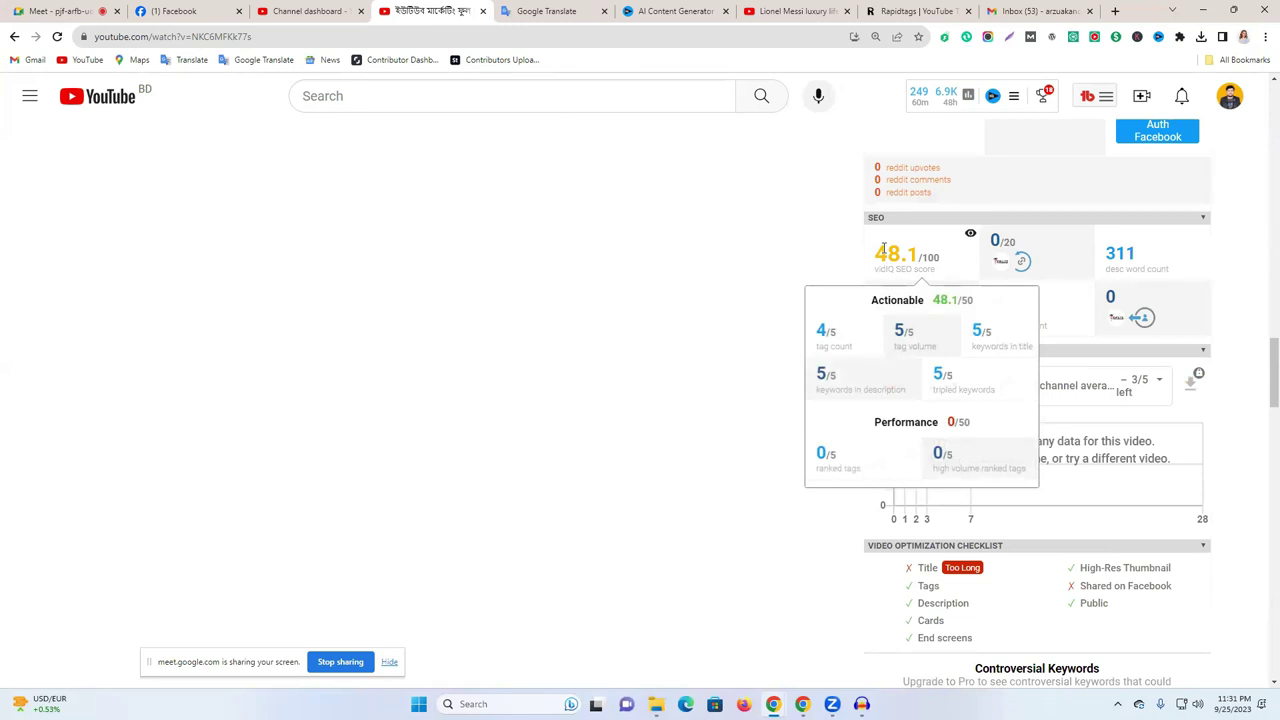
key(super+e)
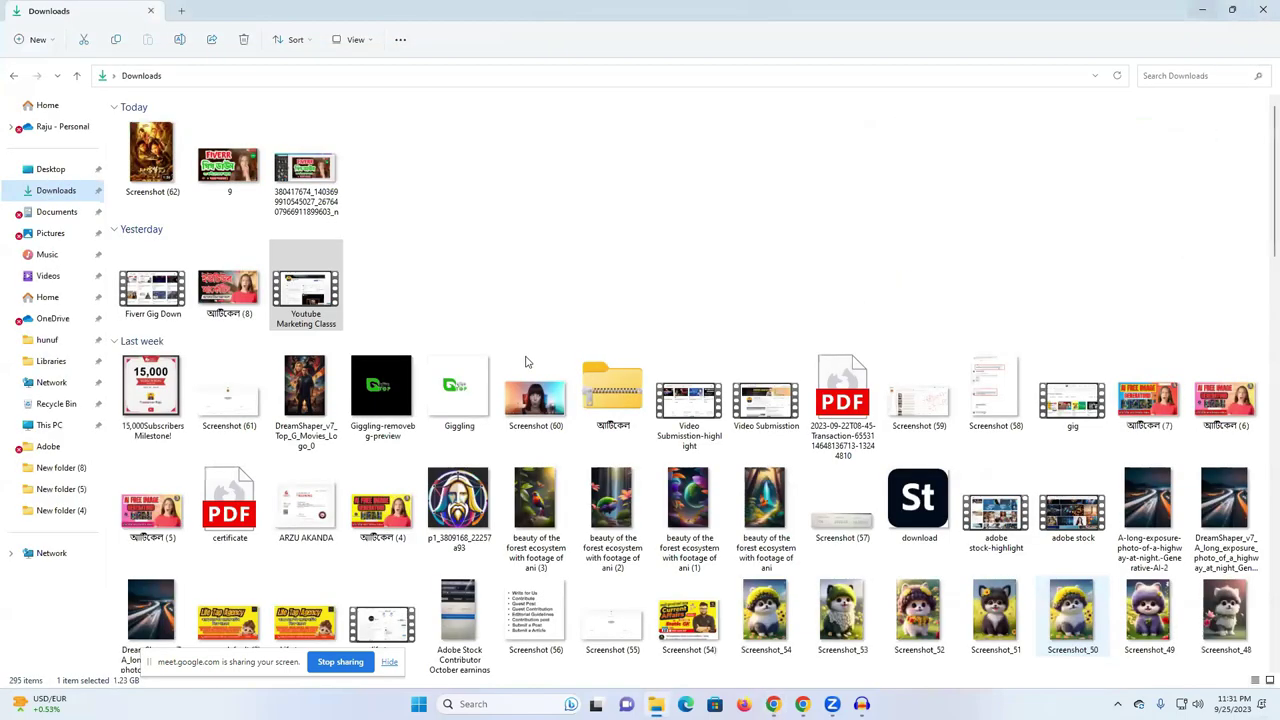
- Minimize Explorer and open the mart 2 link list in a maximized Notepad
click(1203, 11)
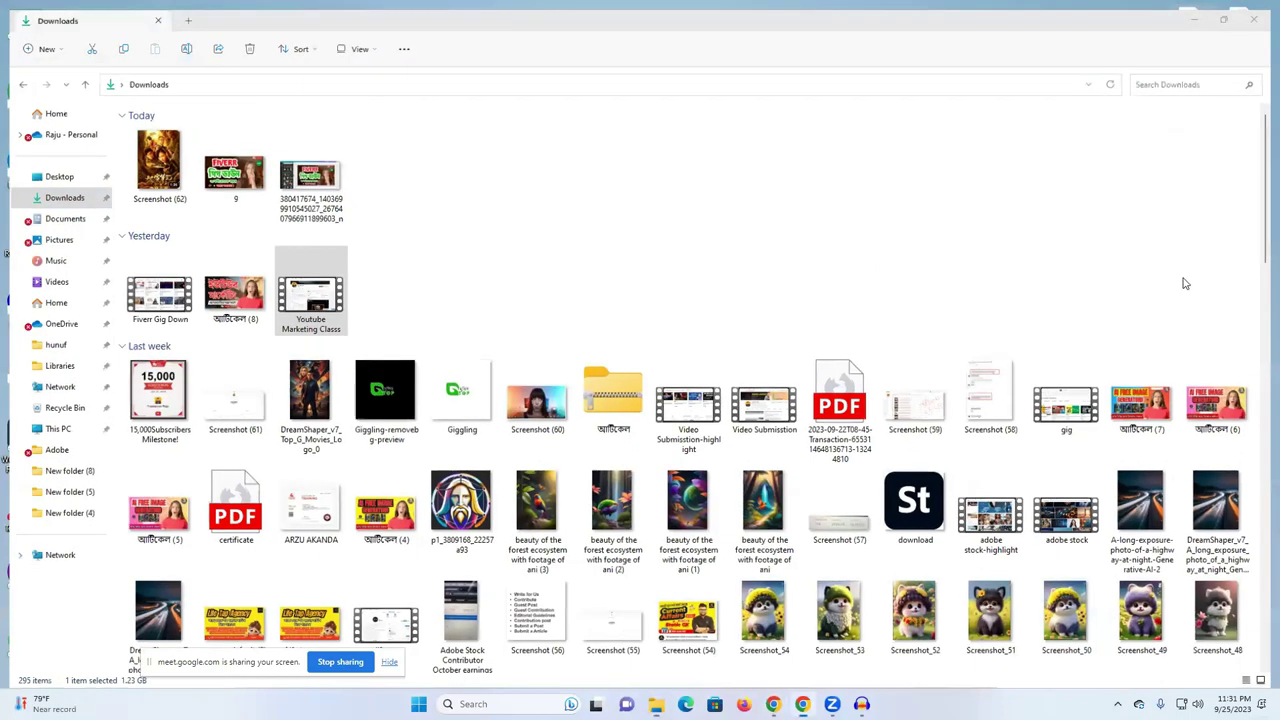
double_click(1190, 100)
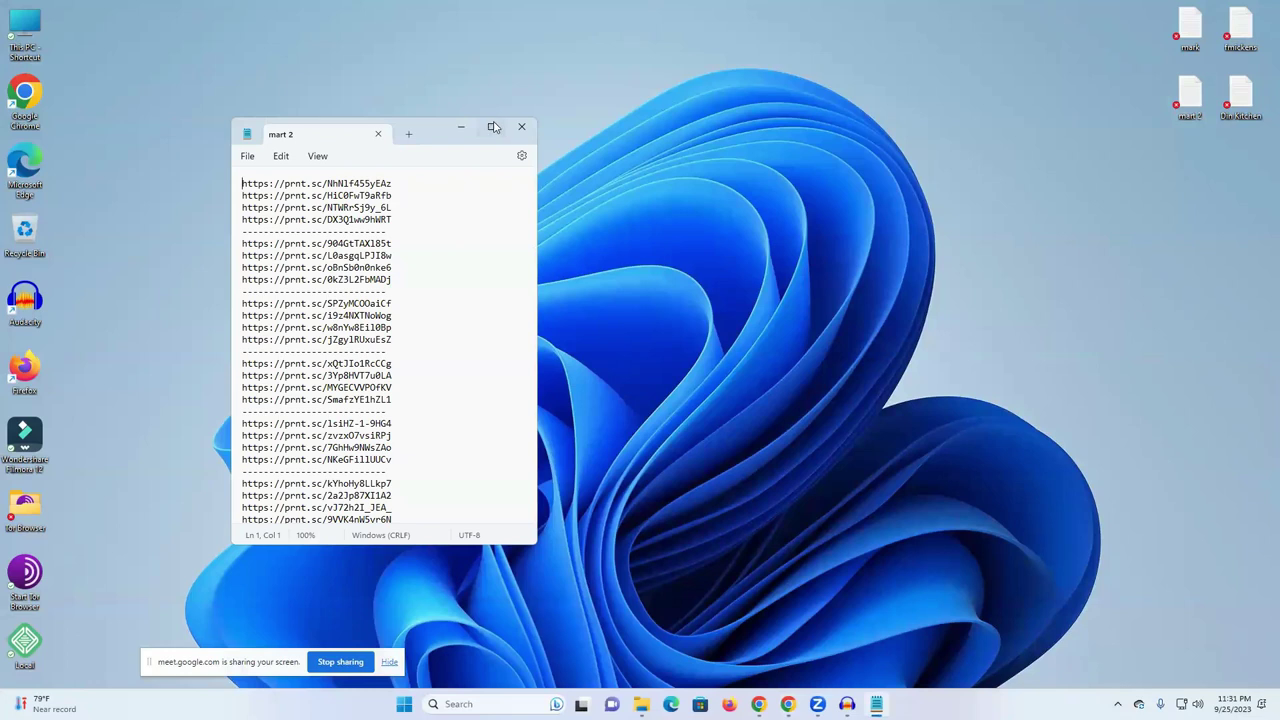
click(493, 126)
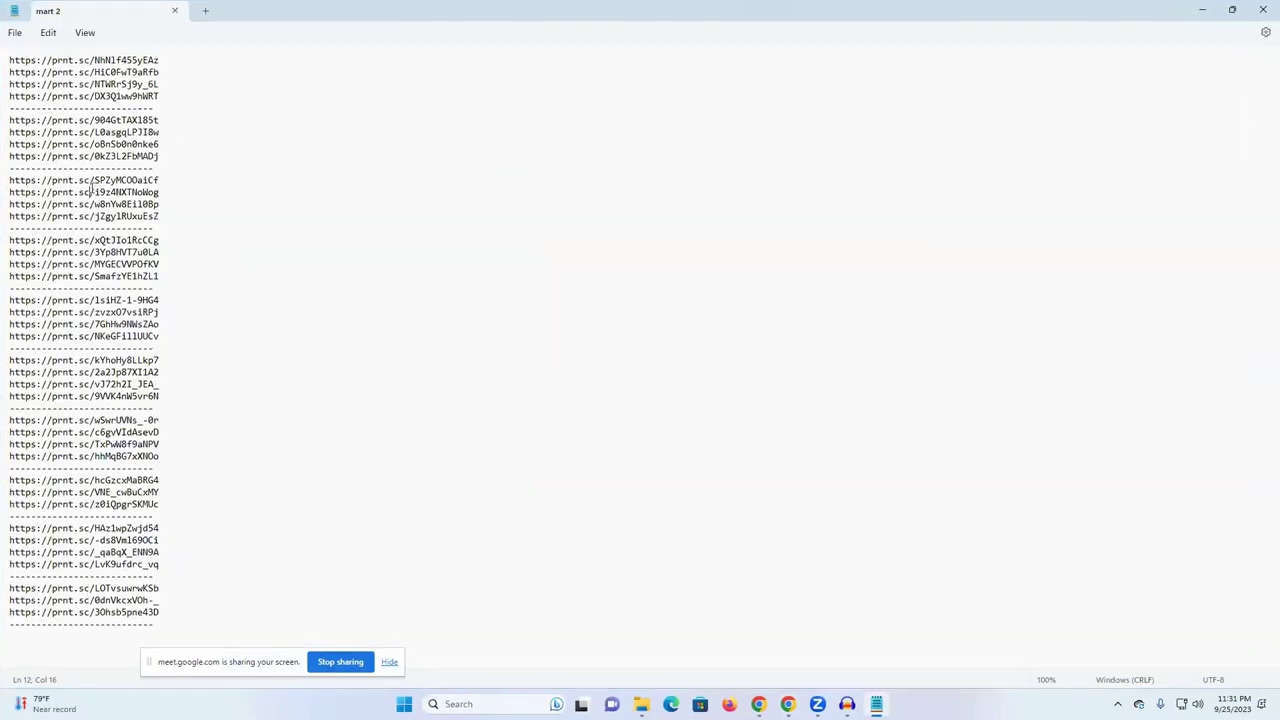
- Copy the i9z4NXTNoWog link line and bring the incognito Chrome window back
triple_click(93, 191)
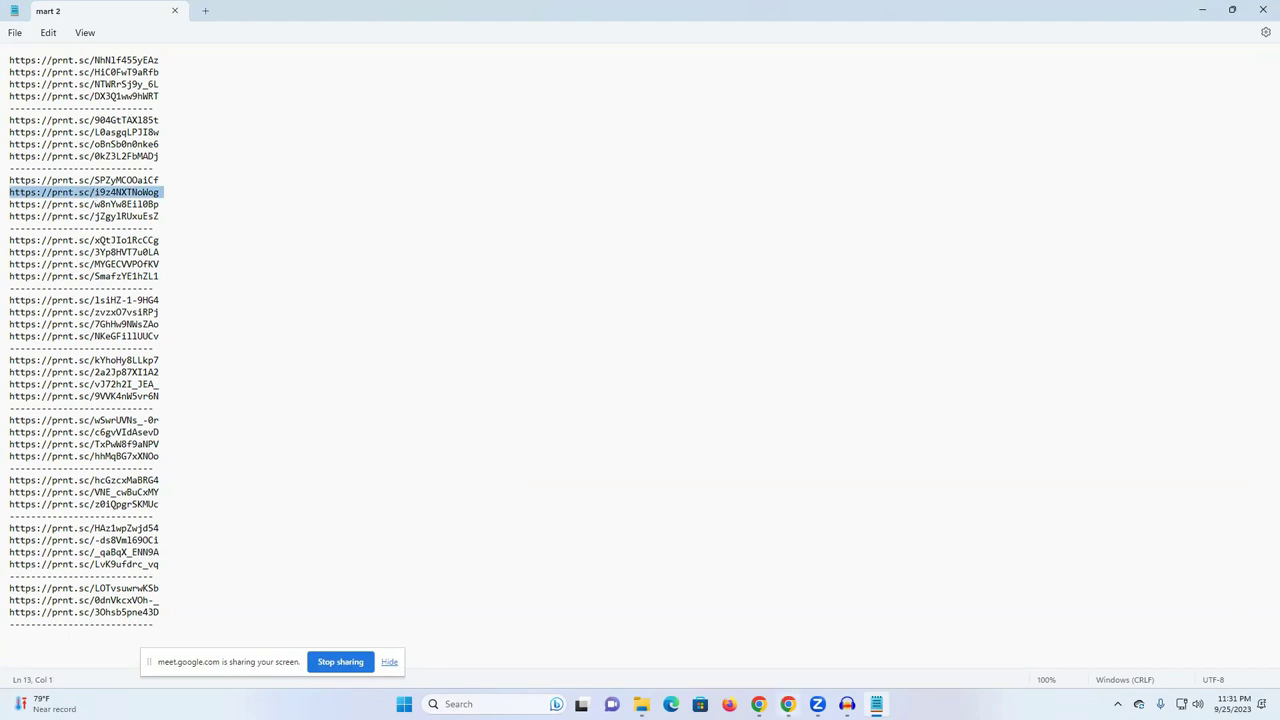
key(alt+Tab)
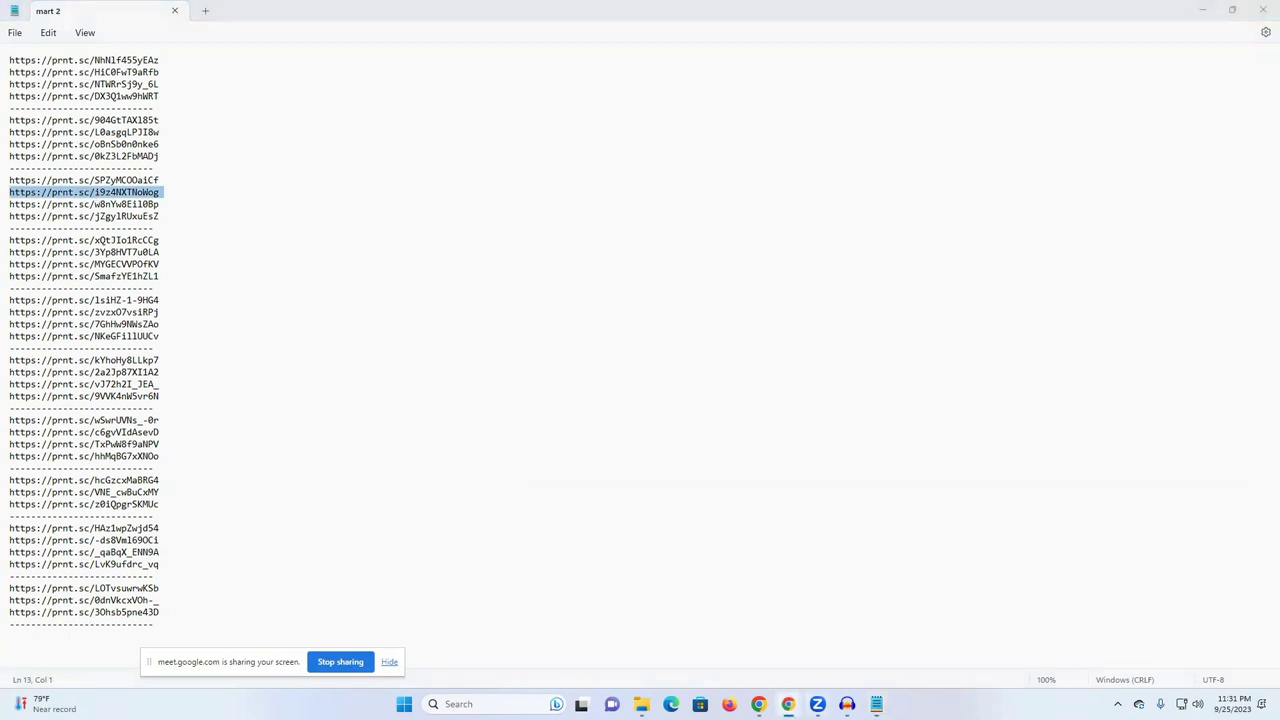
mouse_move(788, 704)
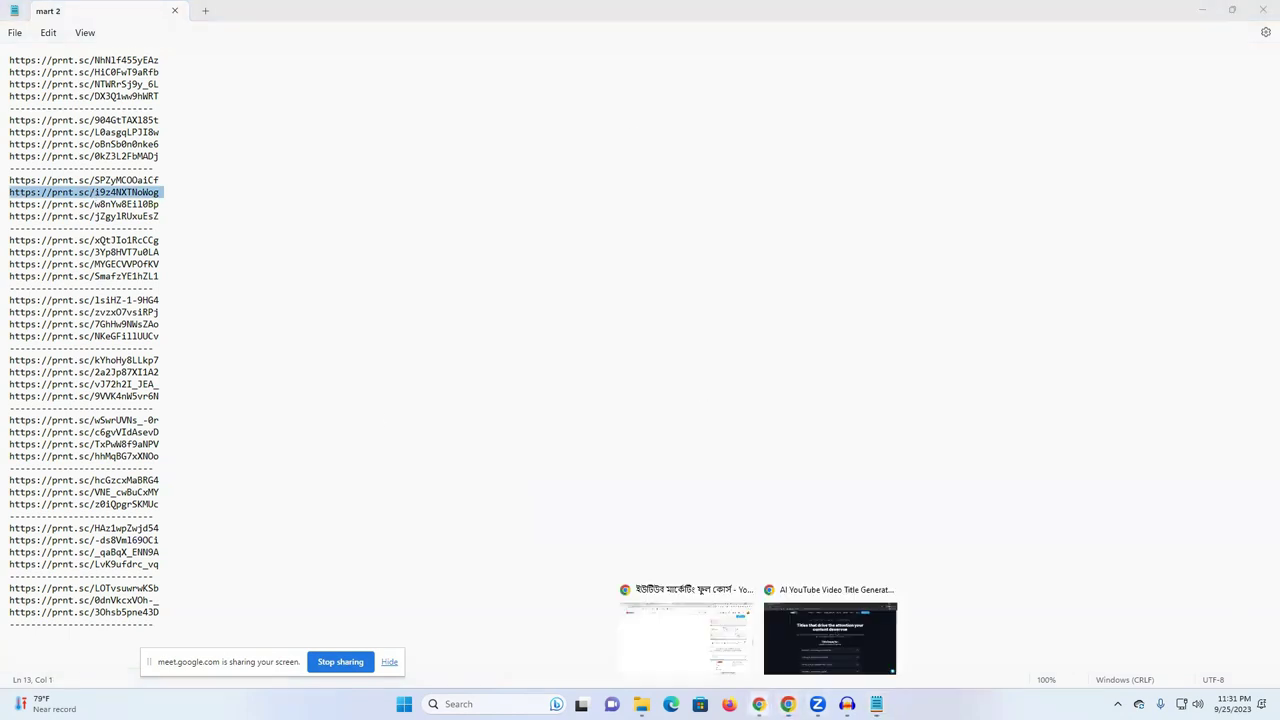
click(808, 635)
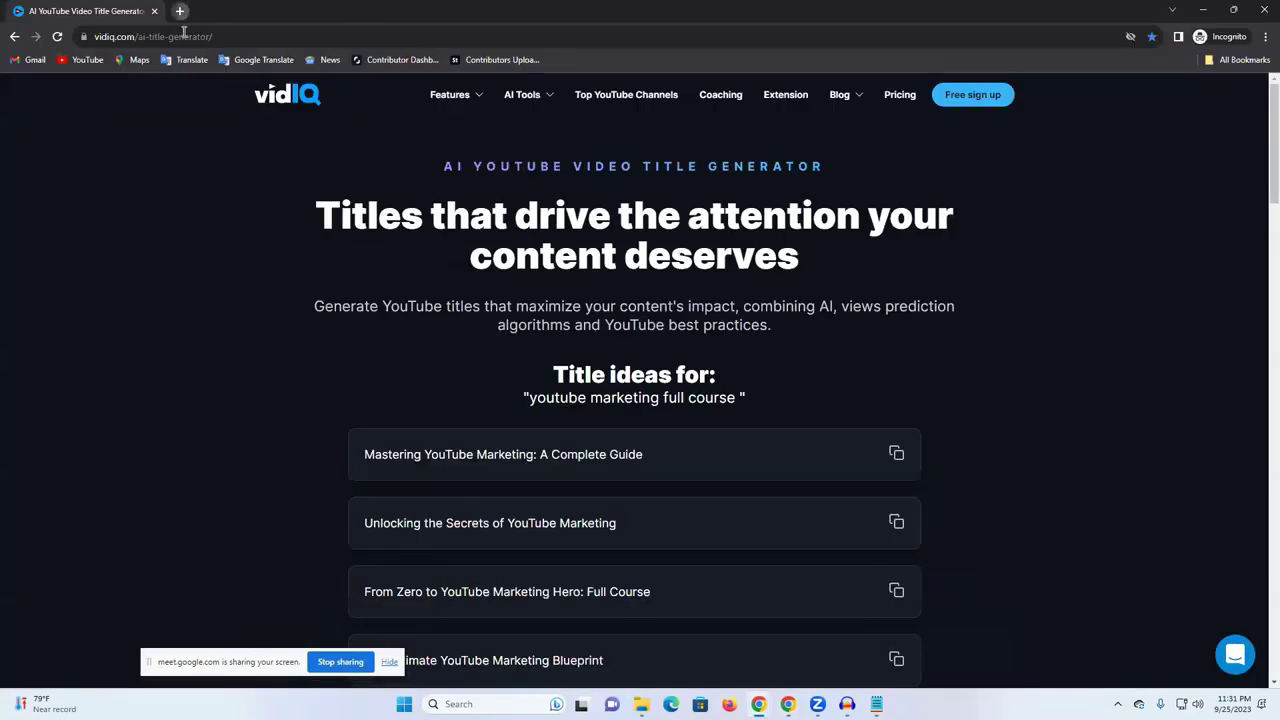
- Load the i9z4NXTNoWog prnt.sc link in a new browser tab
click(181, 11)
text(https://prnt.sc/i9z4NXTNoWng)
key(Return)
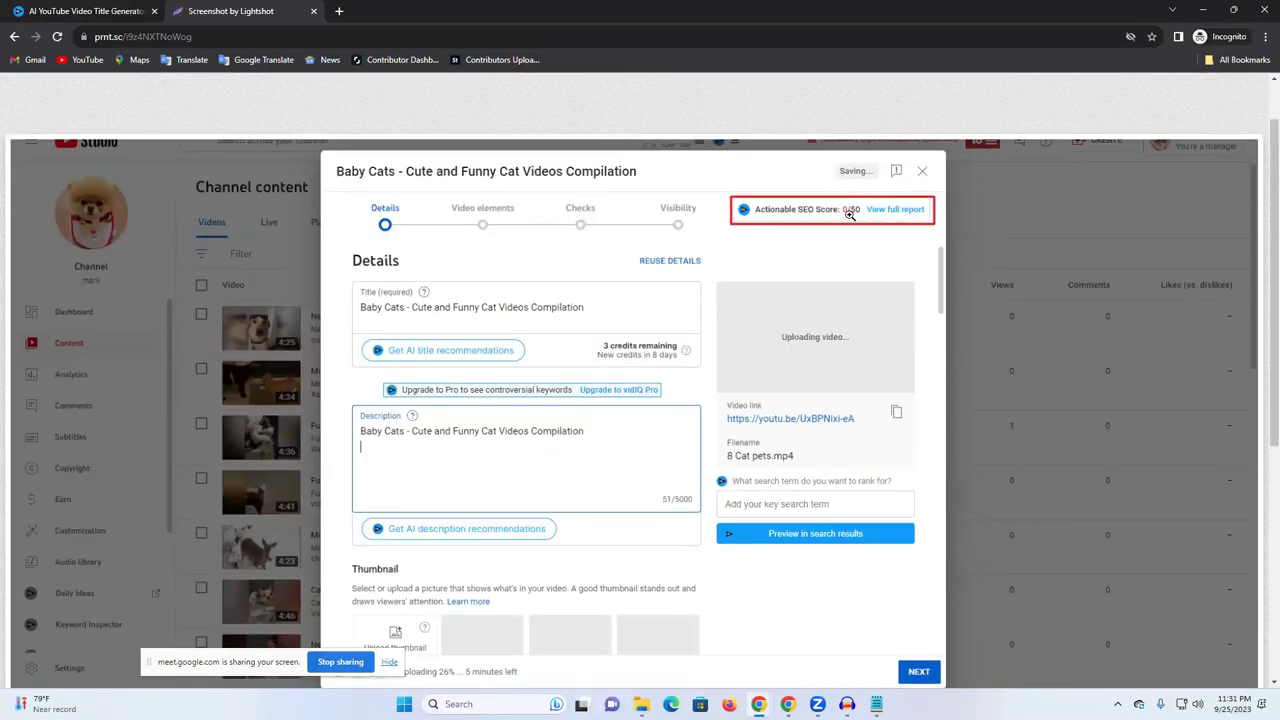
- Copy the w8nYw8Ei10Bp link from mart 2 and load it in another new tab
mouse_move(847, 704)
click(769, 664)
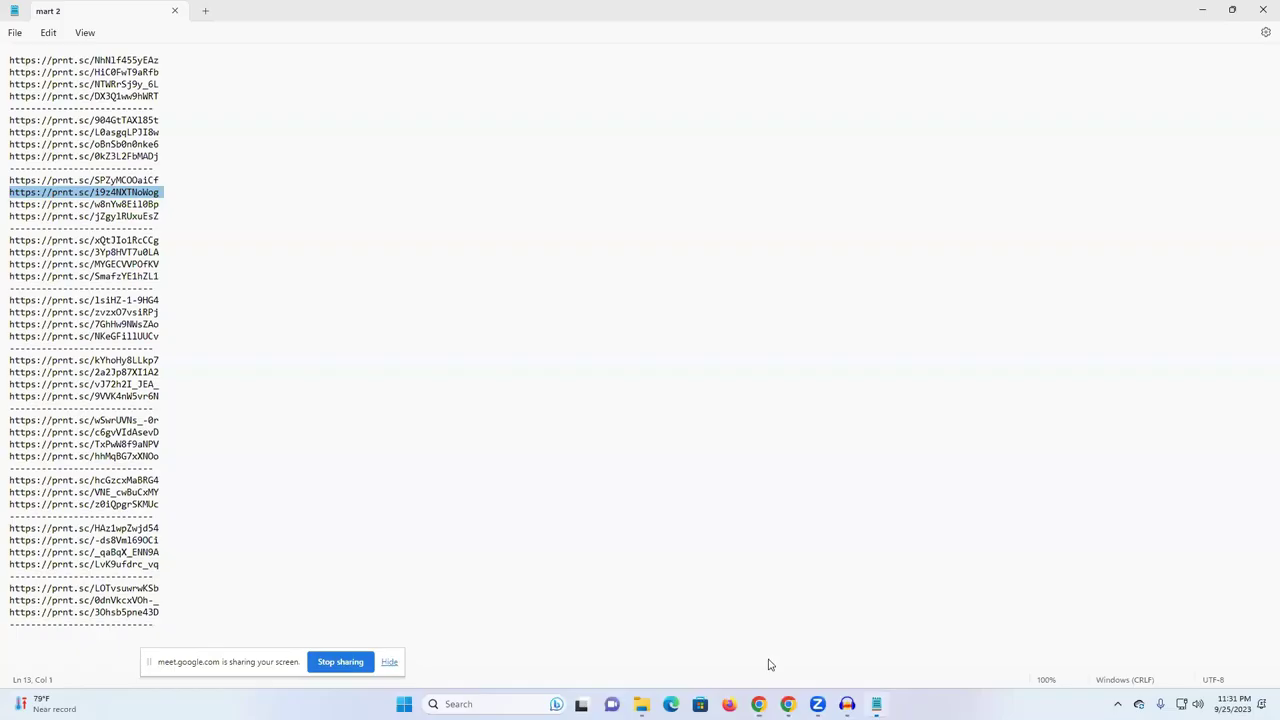
triple_click(55, 205)
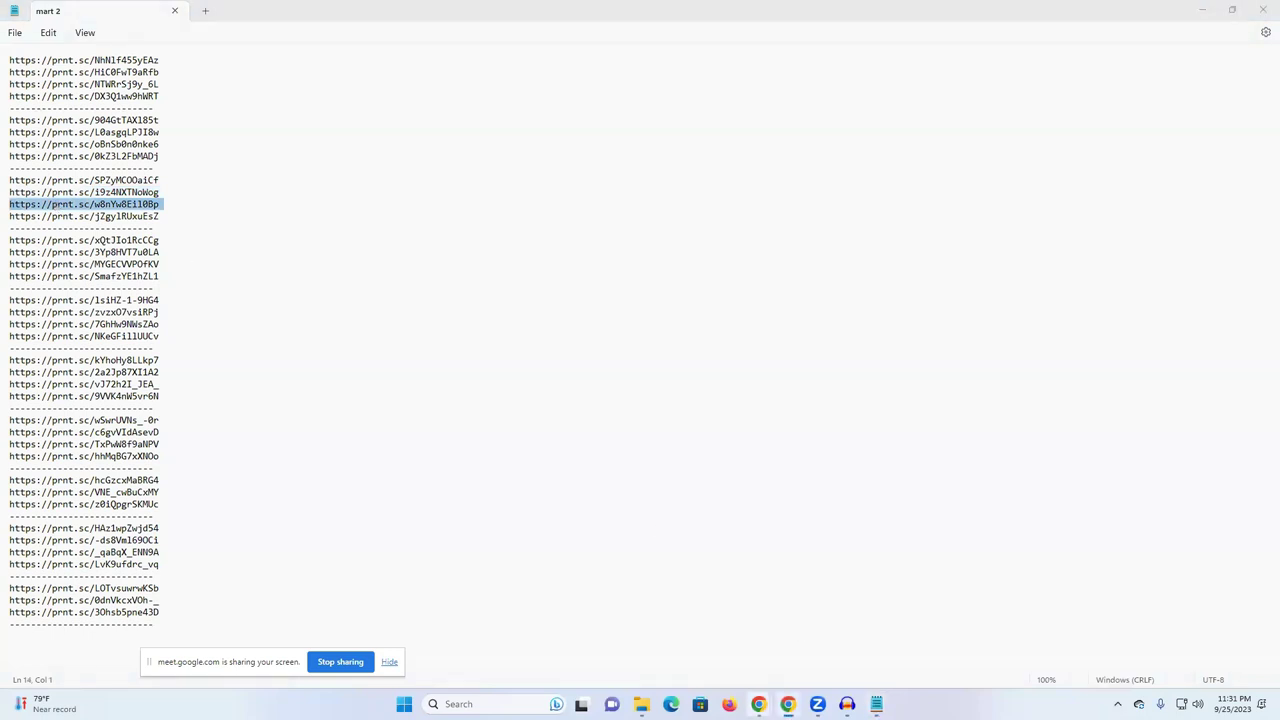
mouse_move(758, 704)
click(809, 659)
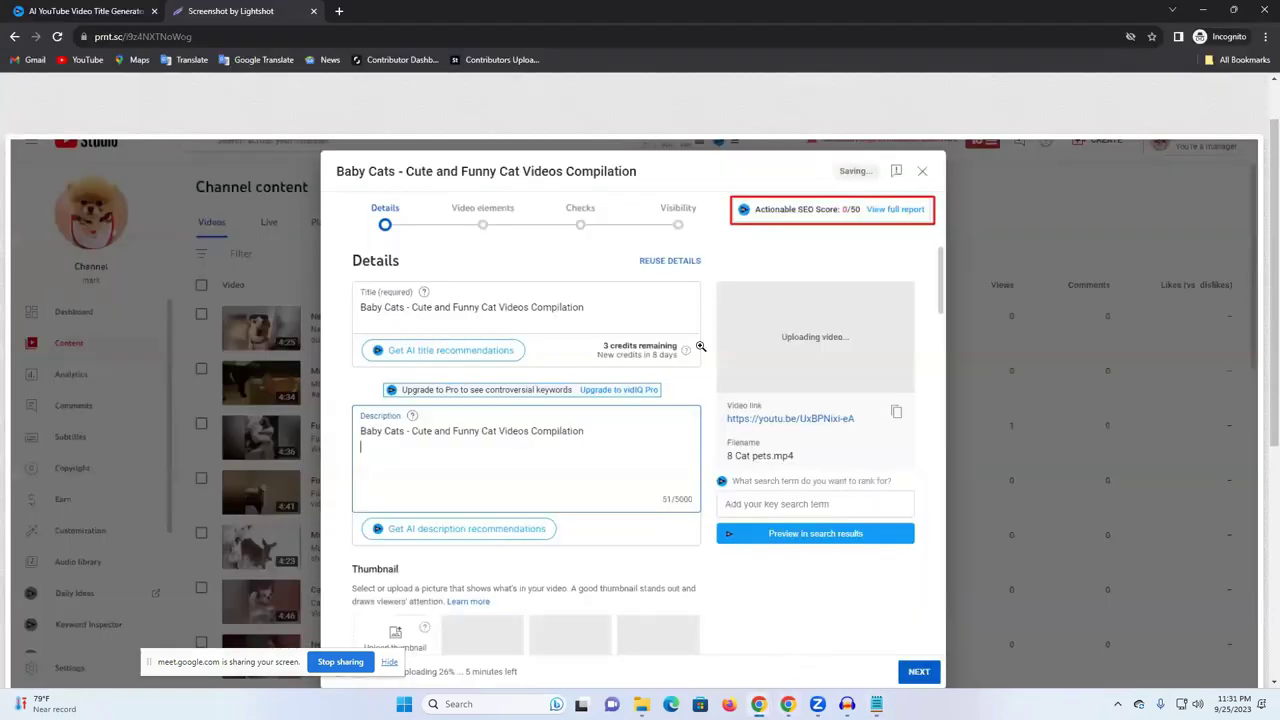
click(338, 11)
text(https://prnt.sc/w8nYw8Eil08p)
key(Return)
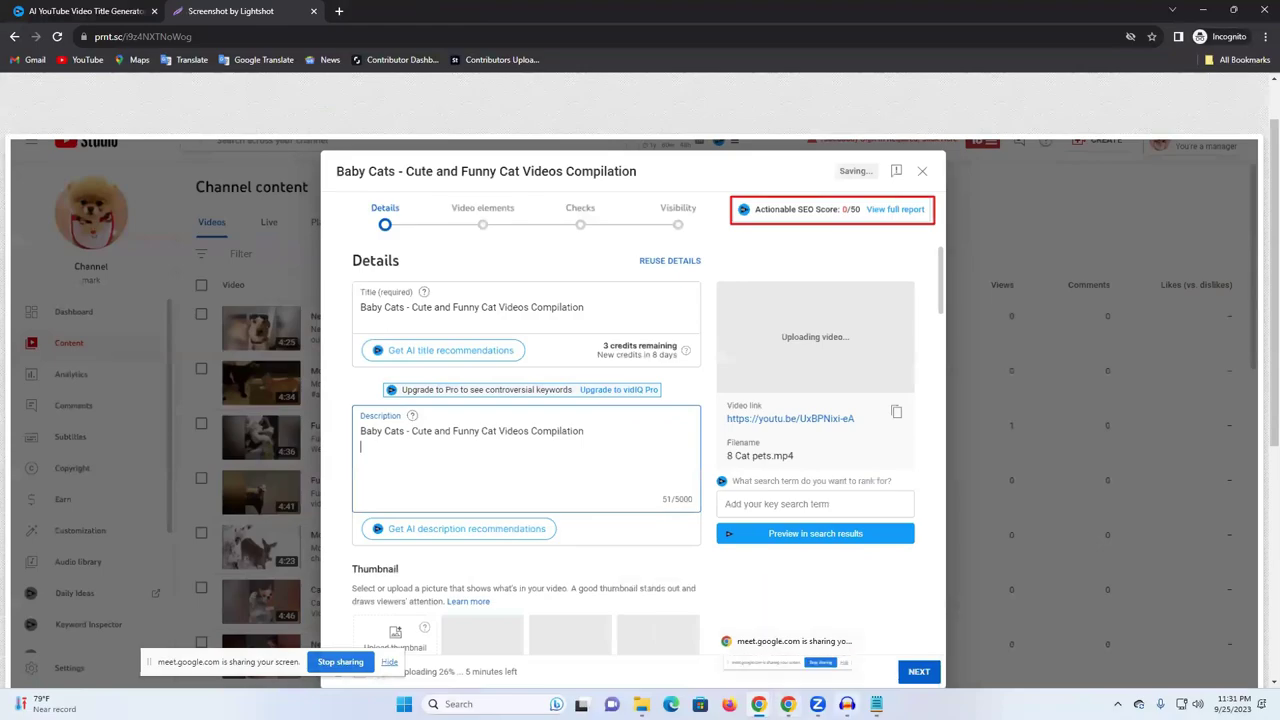
key(alt+Tab)
- Copy the next link line and load the jZgyIRUxuEsZ screenshot in a new Incognito tab
double_click(99, 216)
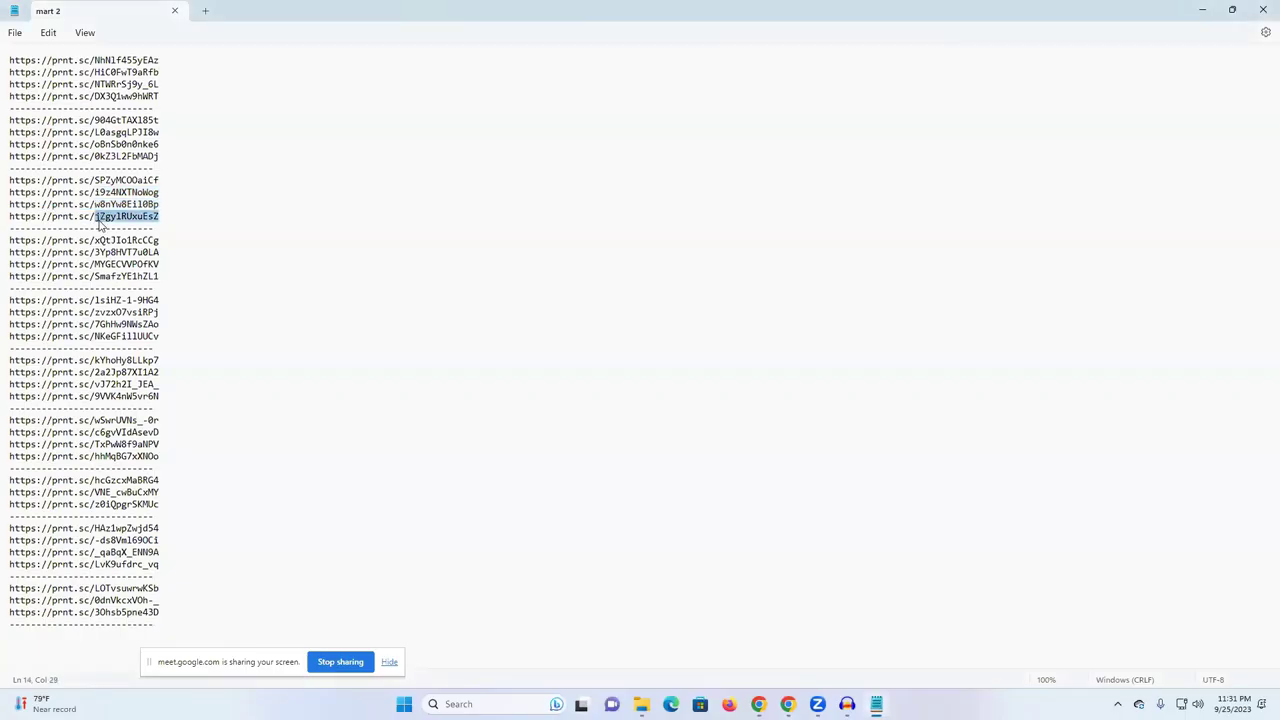
triple_click(99, 216)
key(ctrl+c)
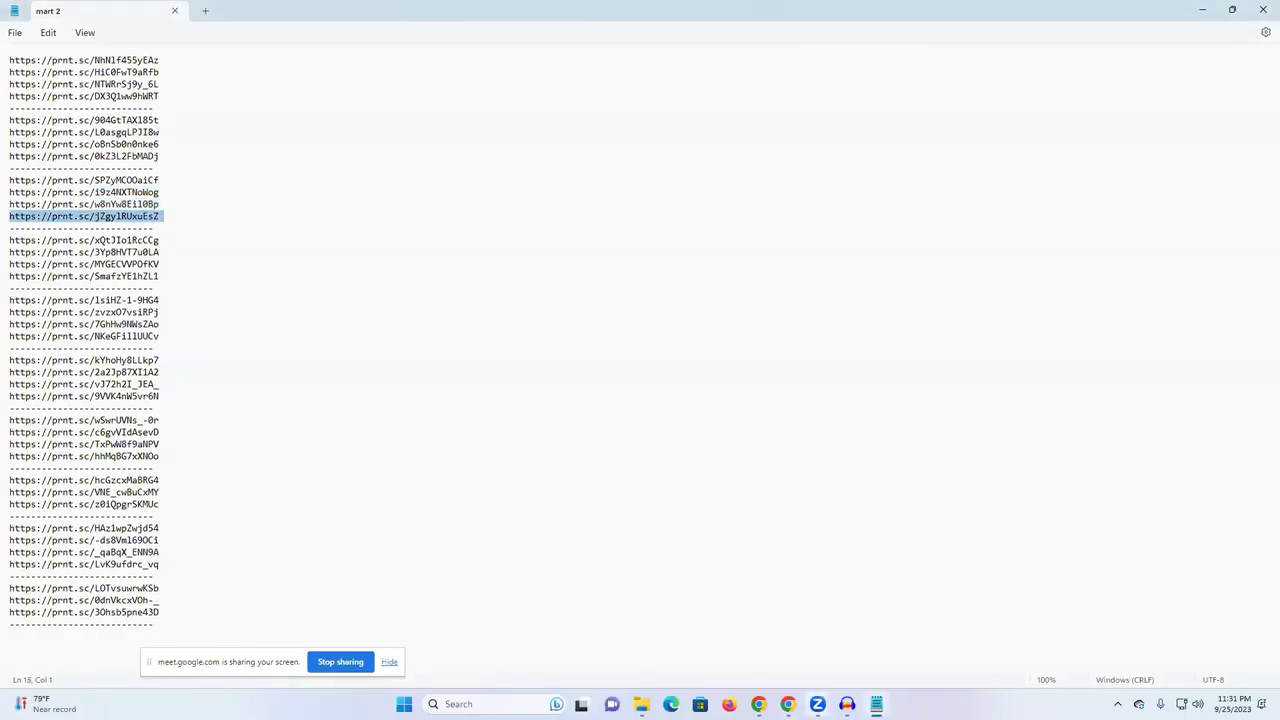
click(788, 704)
mouse_move(758, 704)
click(822, 641)
click(340, 12)
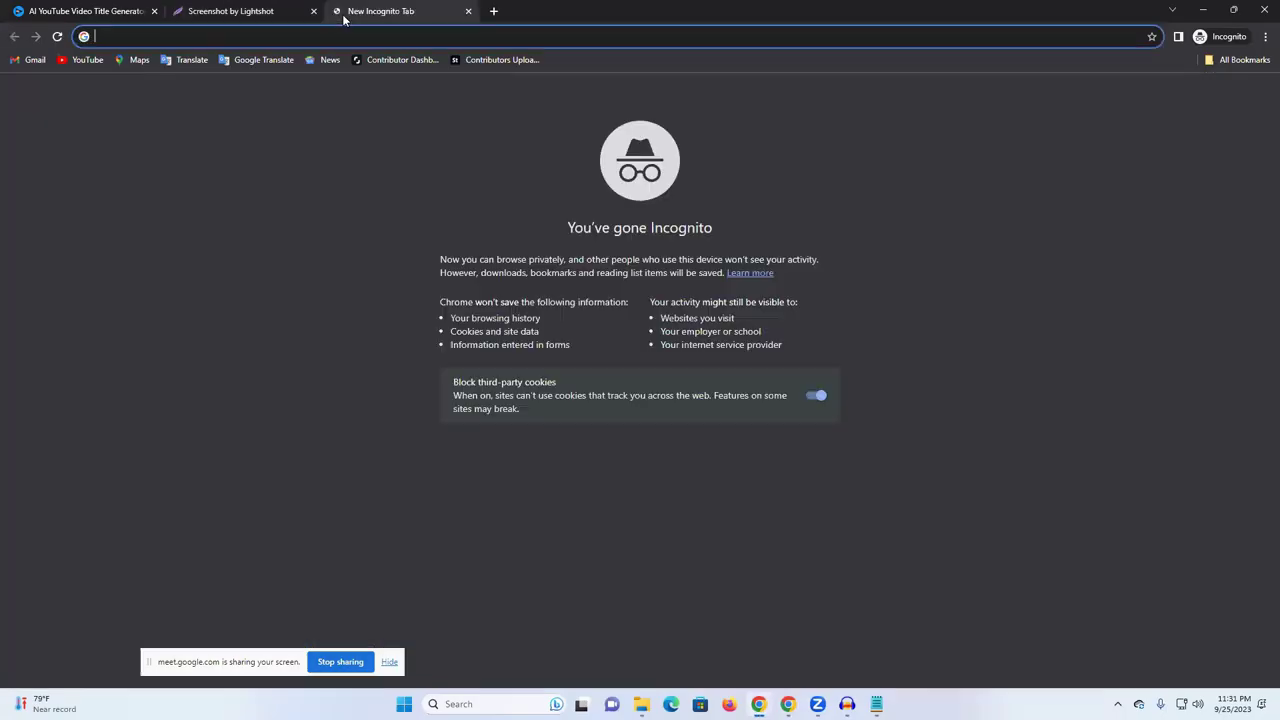
key(ctrl+v)
key(Return)
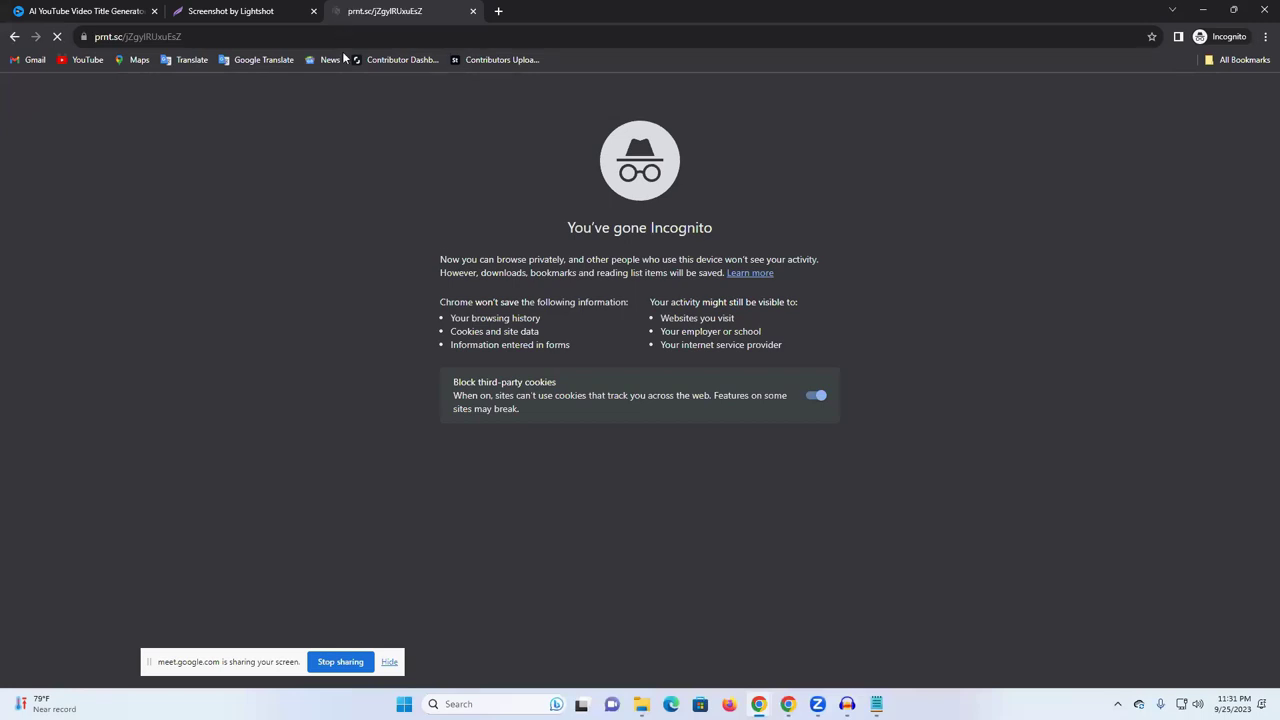
- Review the 50/50 Actionable SEO Score screenshot, then close the Chrome window
scroll(860, 308, down, 1)
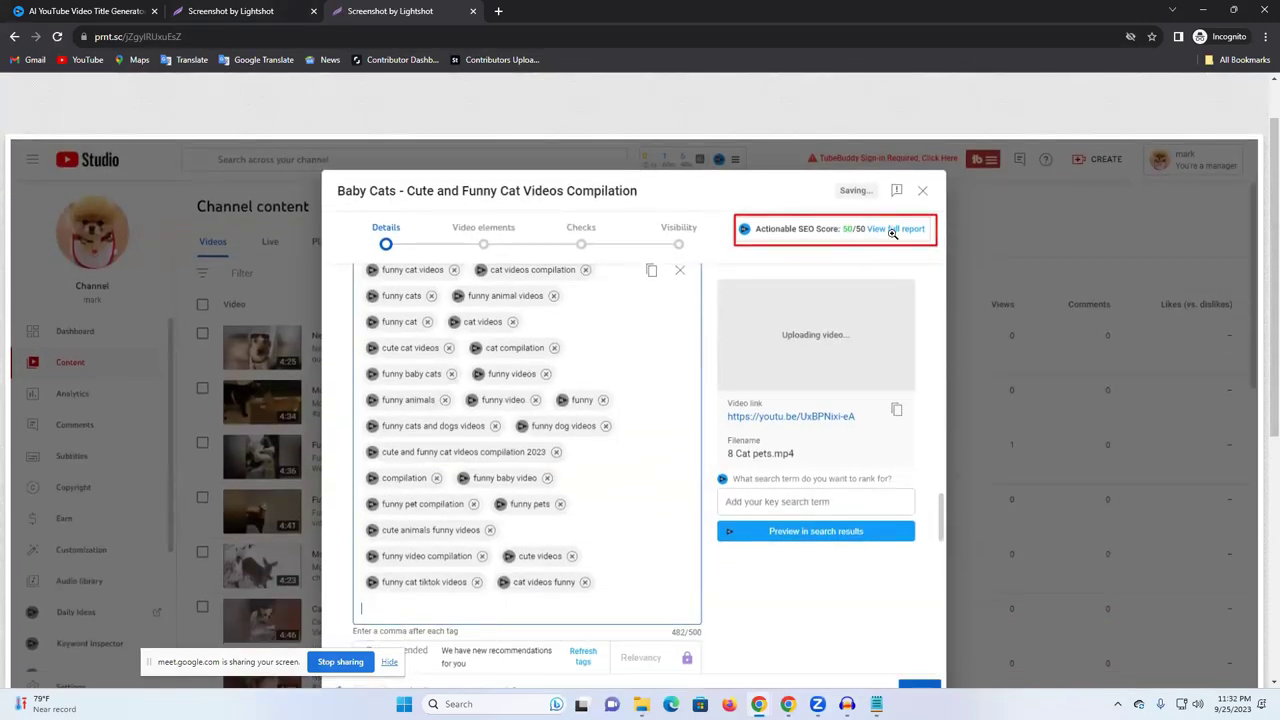
scroll(646, 357, down, 2)
scroll(663, 360, up, 3)
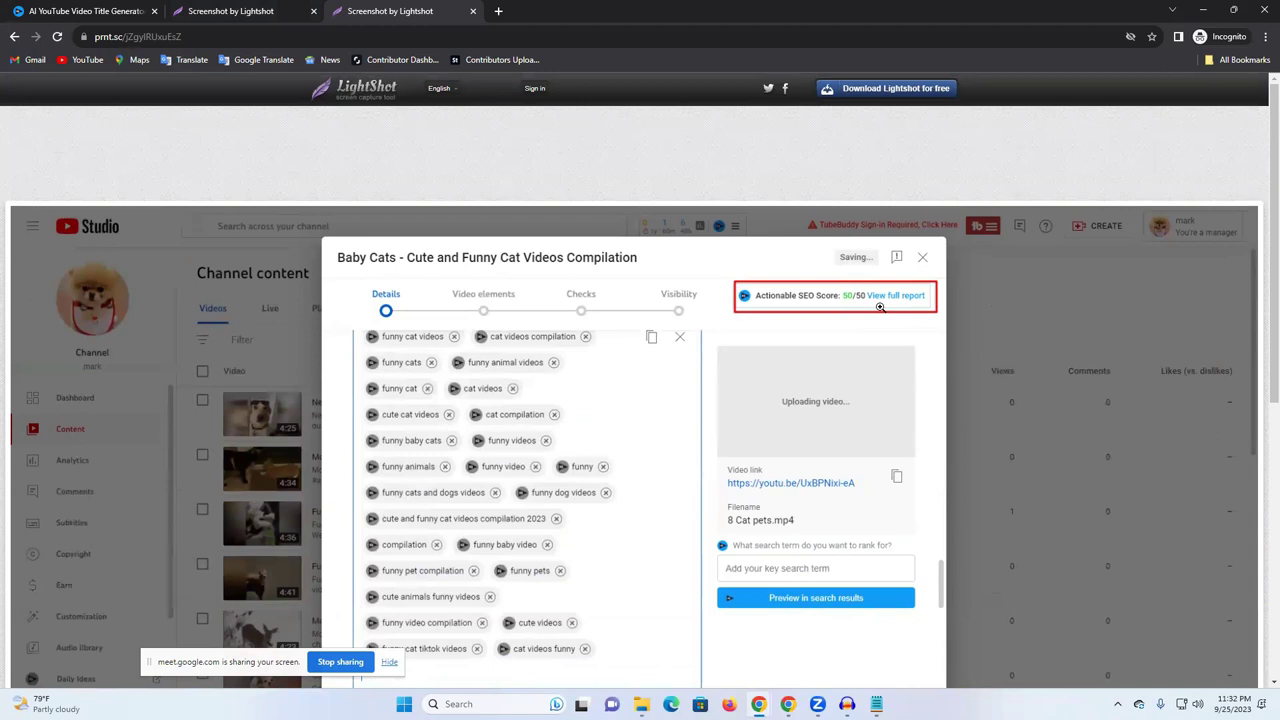
scroll(852, 332, down, 2)
scroll(852, 332, up, 2)
click(1262, 7)
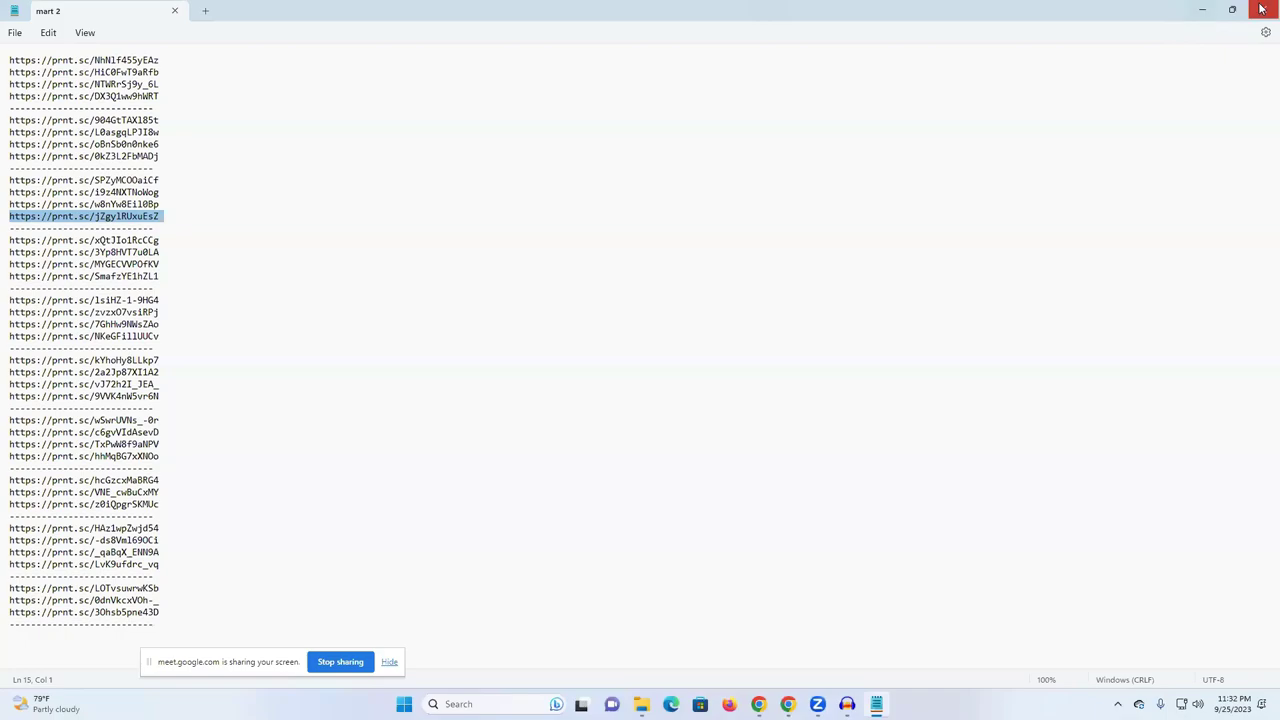
- Close the link list, restore YouTube, and highlight vidIQ's Performance 0/50 line under the 48.1 score
click(1263, 7)
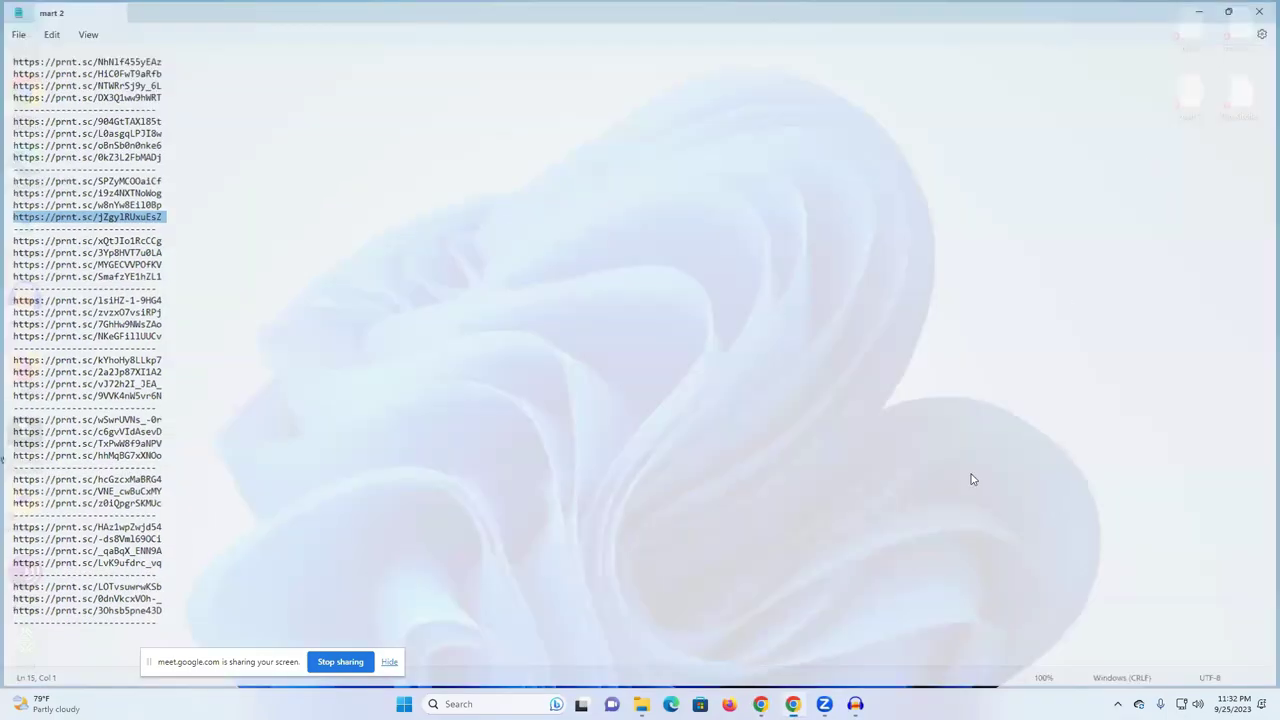
click(773, 704)
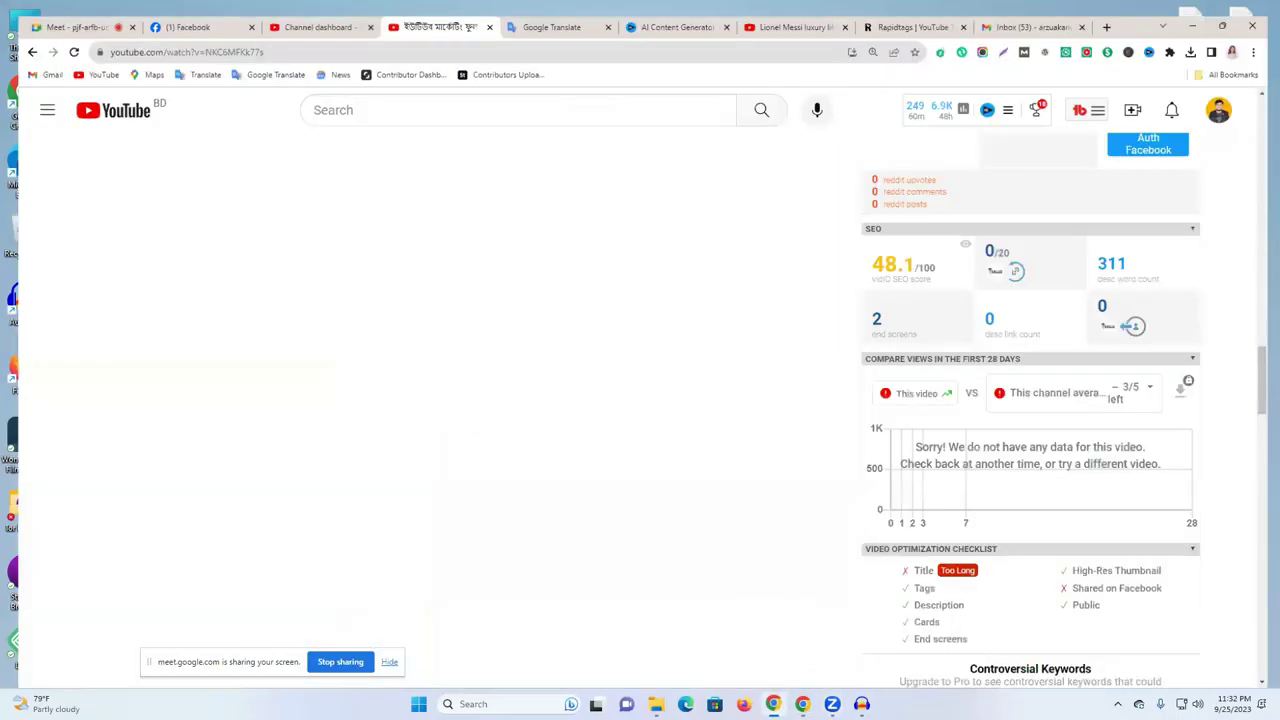
mouse_move(910, 253)
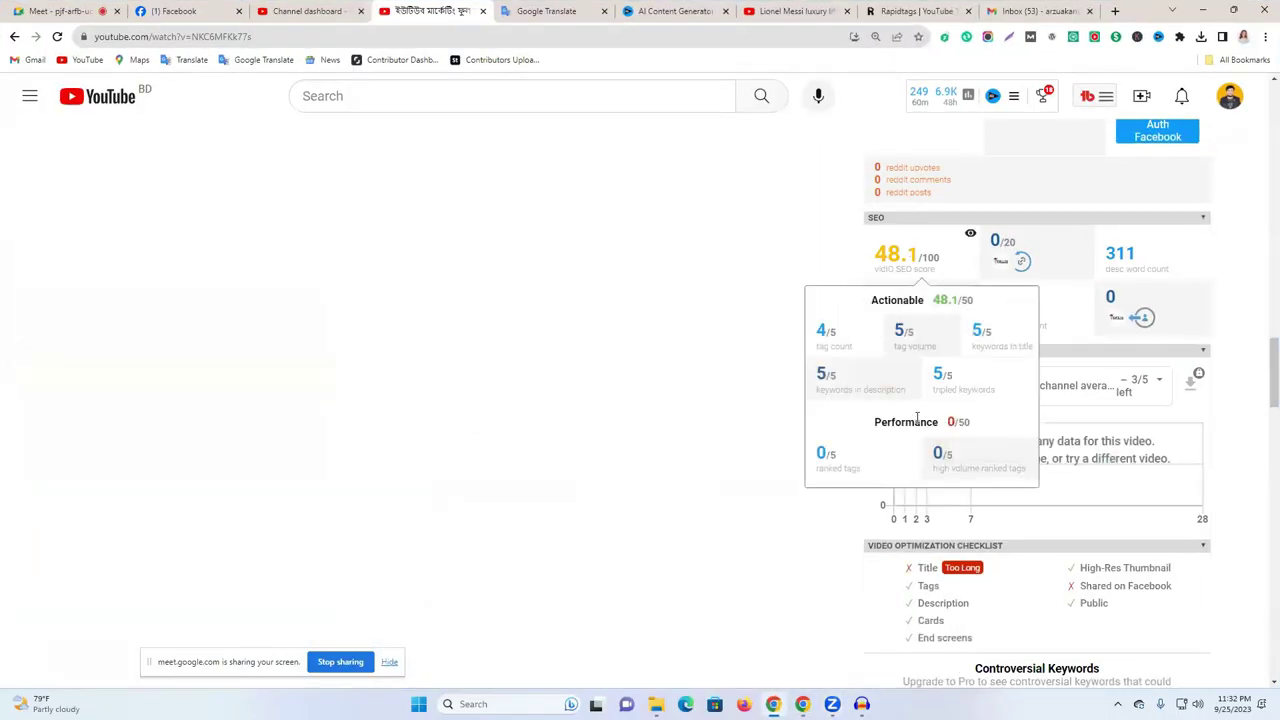
drag(881, 421, 968, 422)
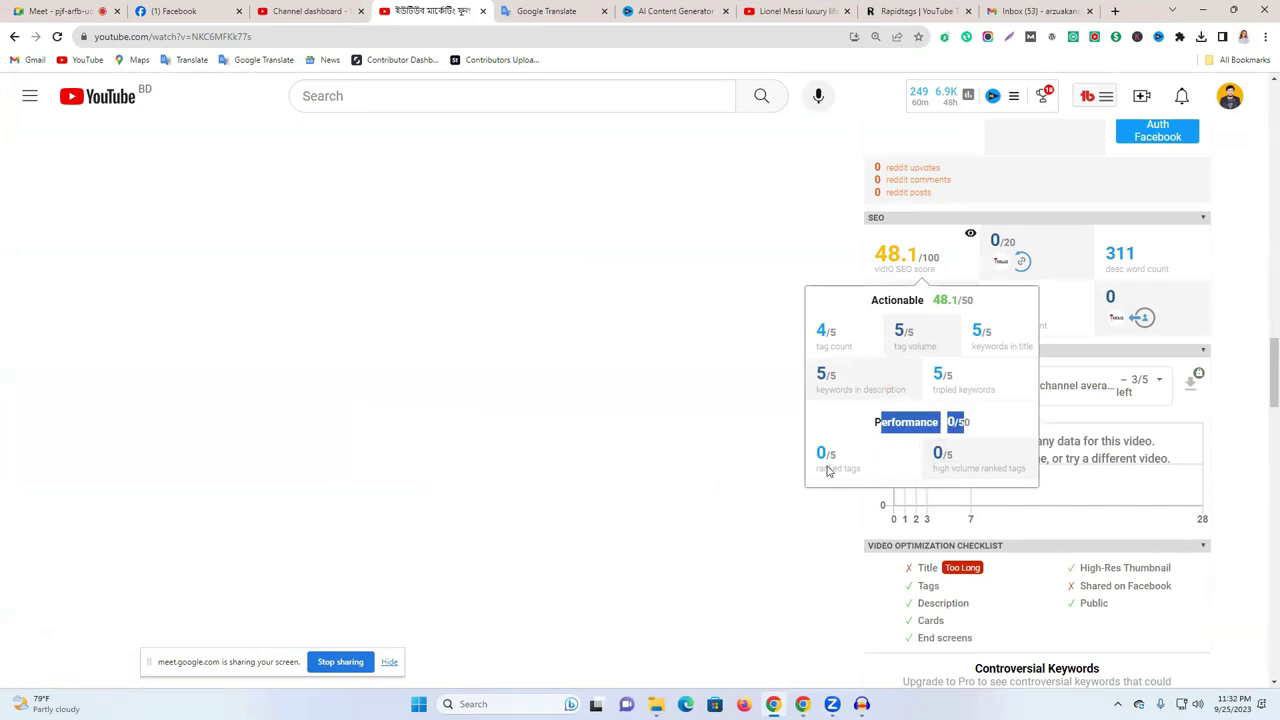
click(932, 438)
triple_click(898, 422)
triple_click(904, 421)
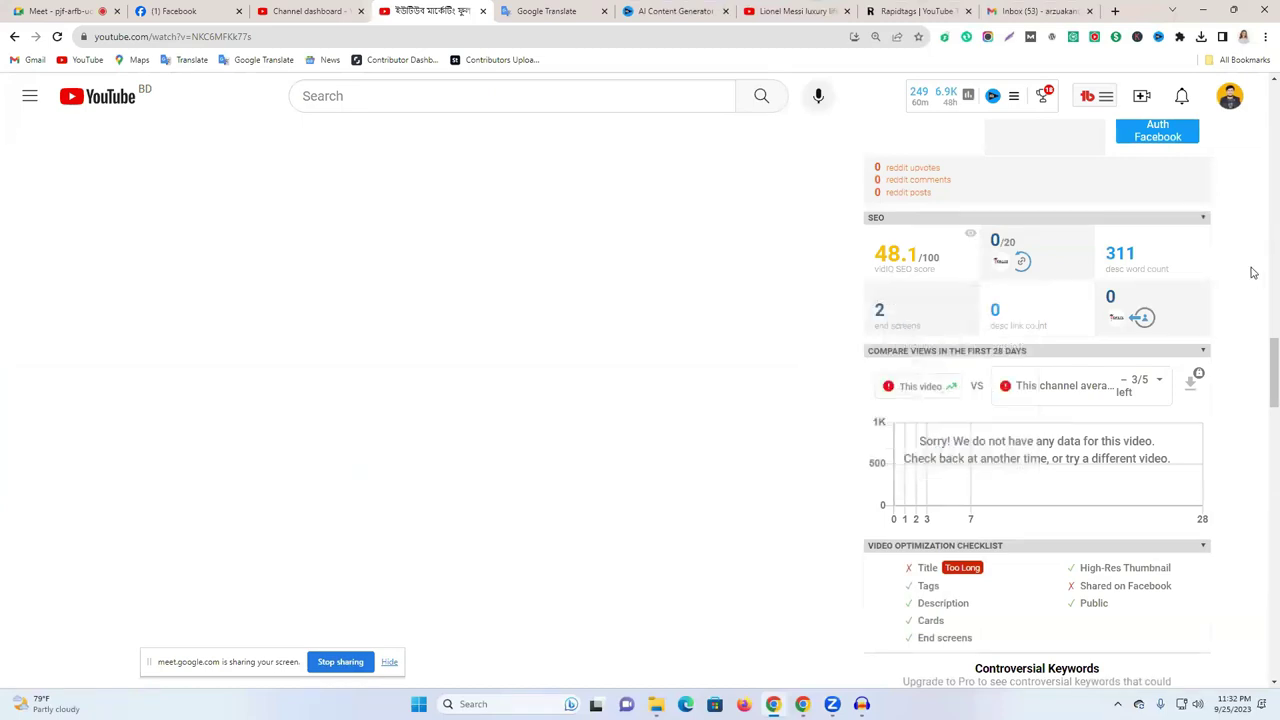
scroll(1073, 375, up, 8)
scroll(1073, 400, up, 10)
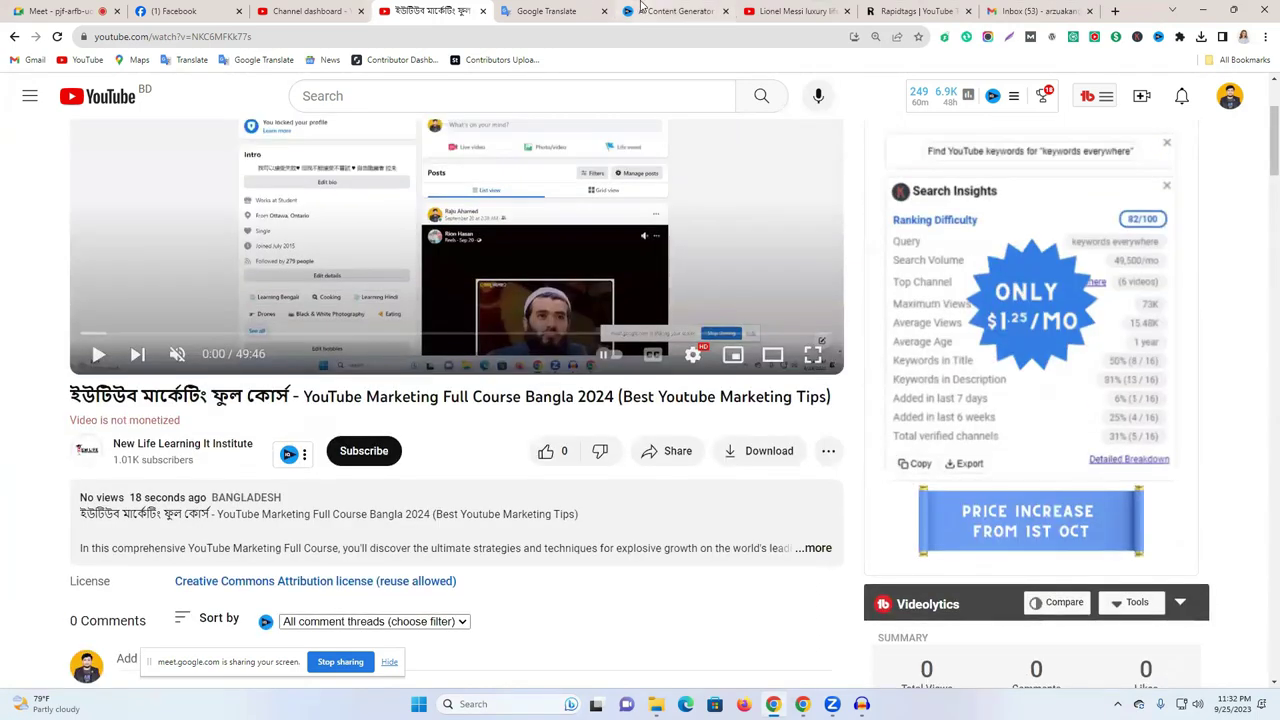
- Copy the channel's display name from the account menu and paste it into an emptied Translate box
click(530, 12)
click(432, 10)
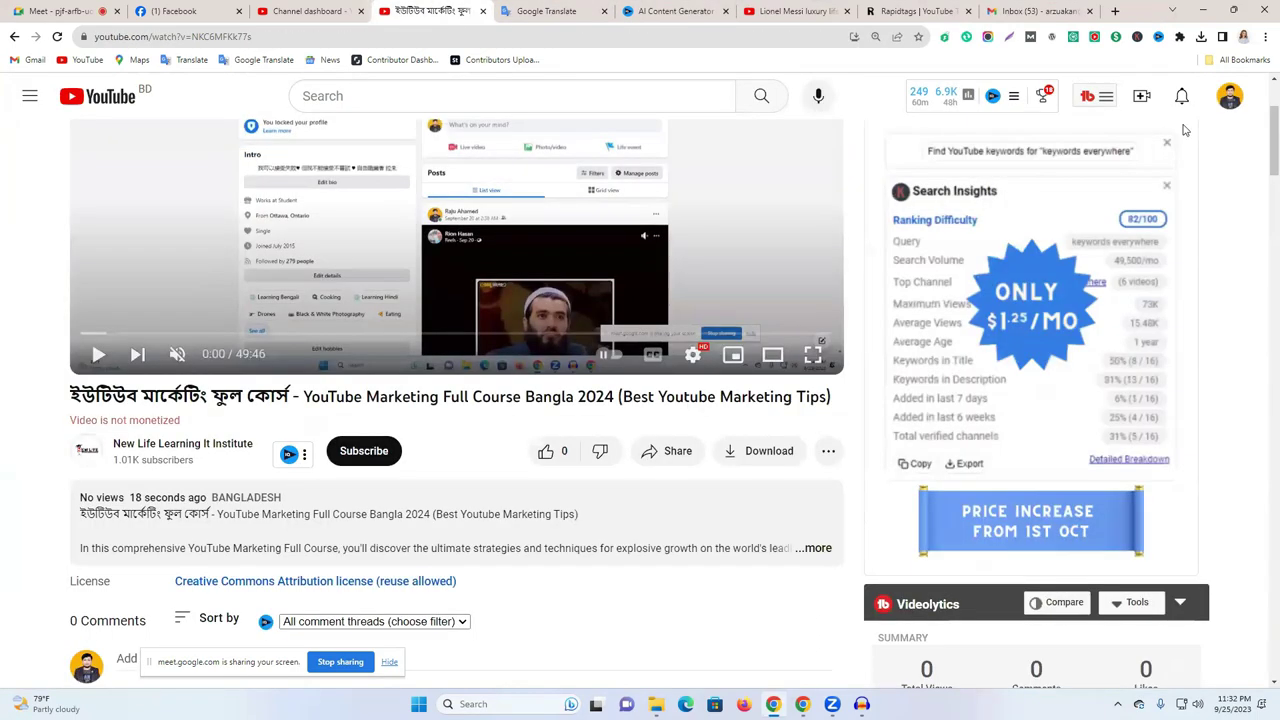
click(1230, 96)
double_click(1052, 106)
key(ctrl+c)
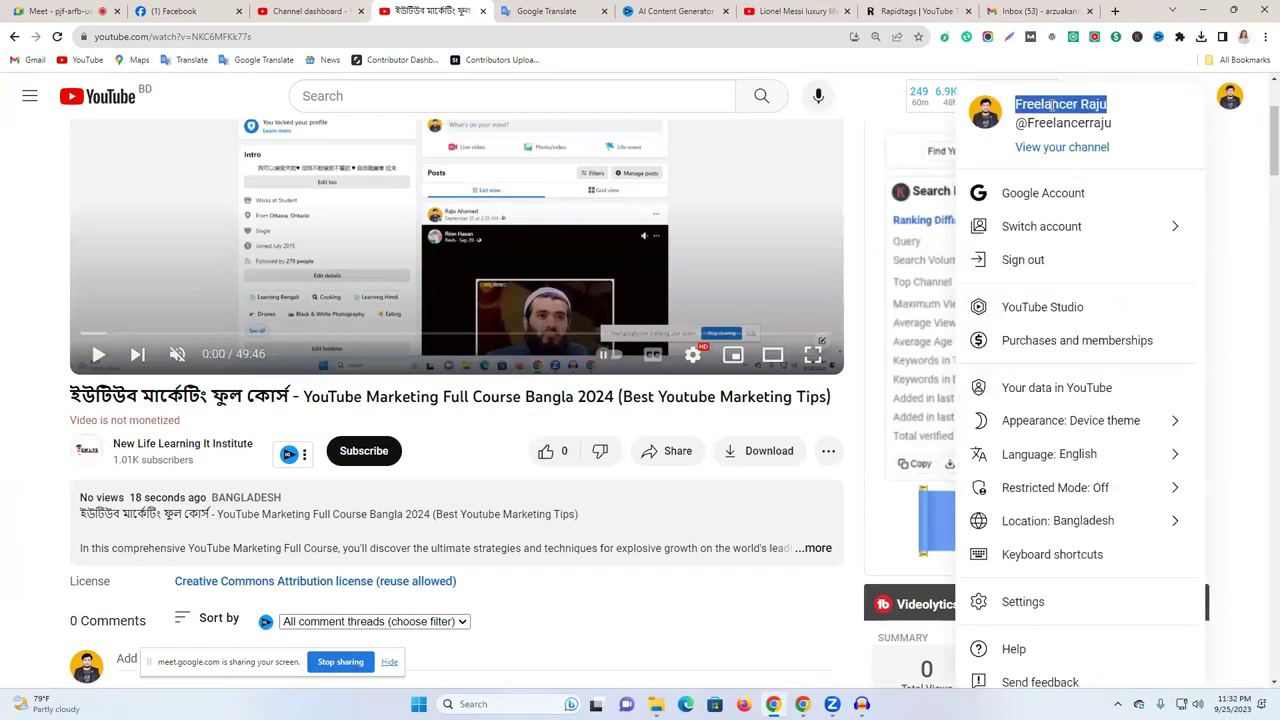
click(546, 11)
click(614, 212)
key(ctrl+v)
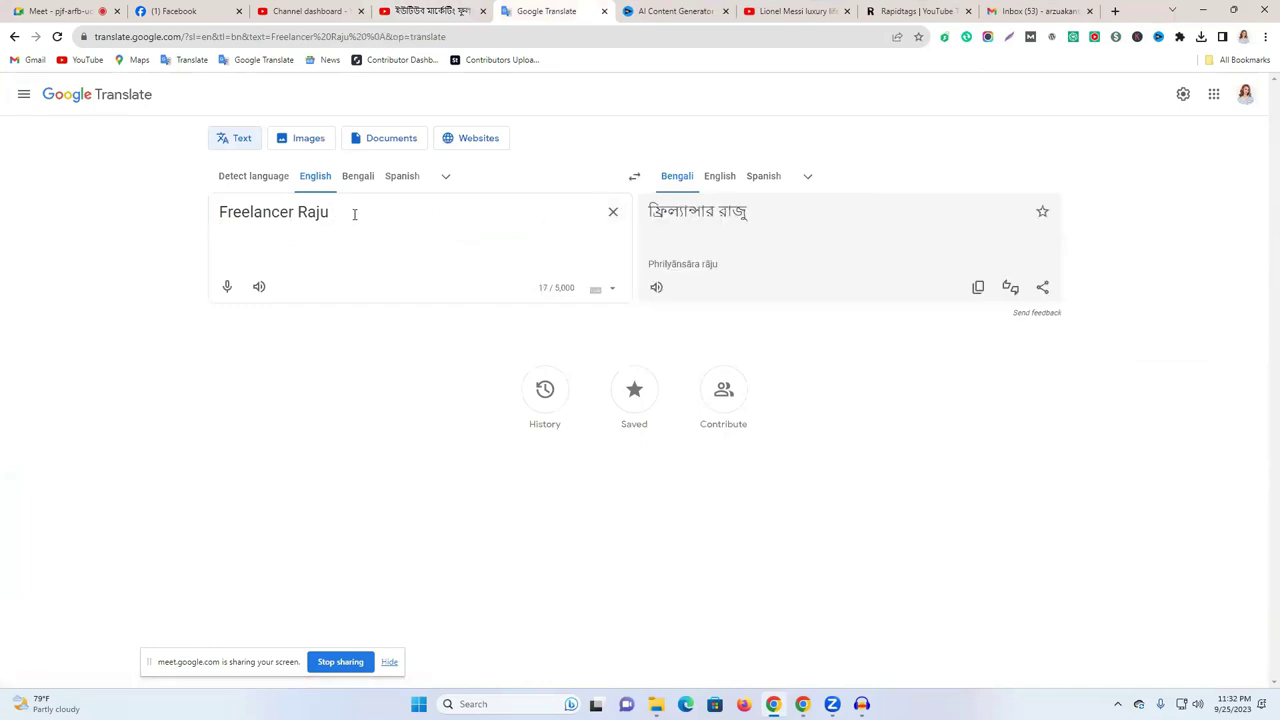
- Append 'instagram' to the name and copy the whole phrase via the right-click menu
text(instagram)
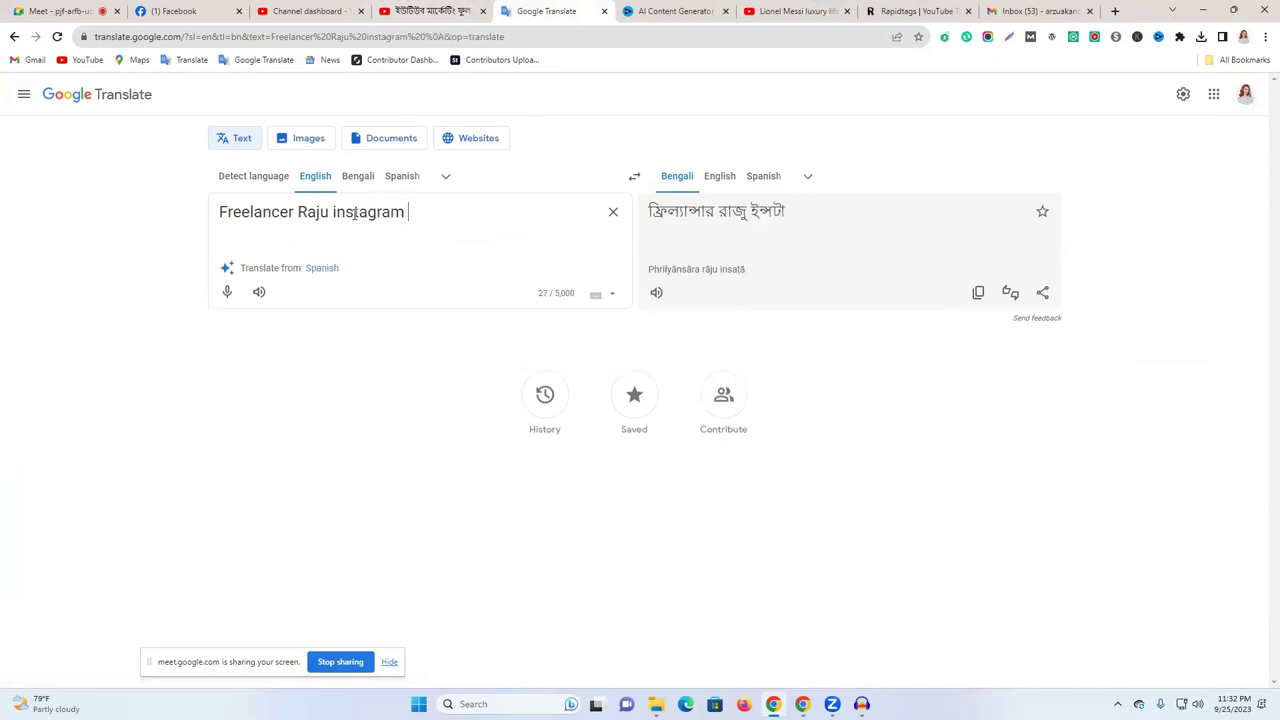
drag(222, 211, 325, 211)
click(418, 212)
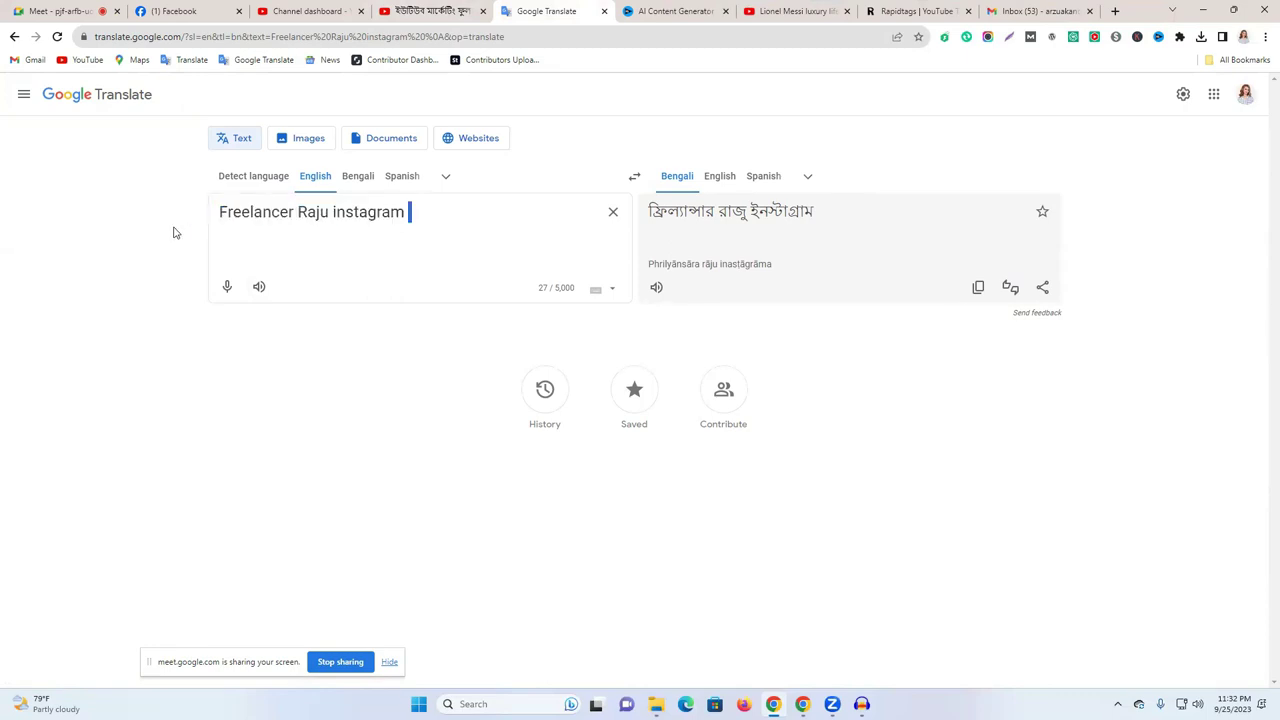
key(ctrl+a)
right_click(350, 212)
click(414, 272)
- Return to Google Translate after checking other tabs and select the whole source phrase
click(432, 11)
click(330, 10)
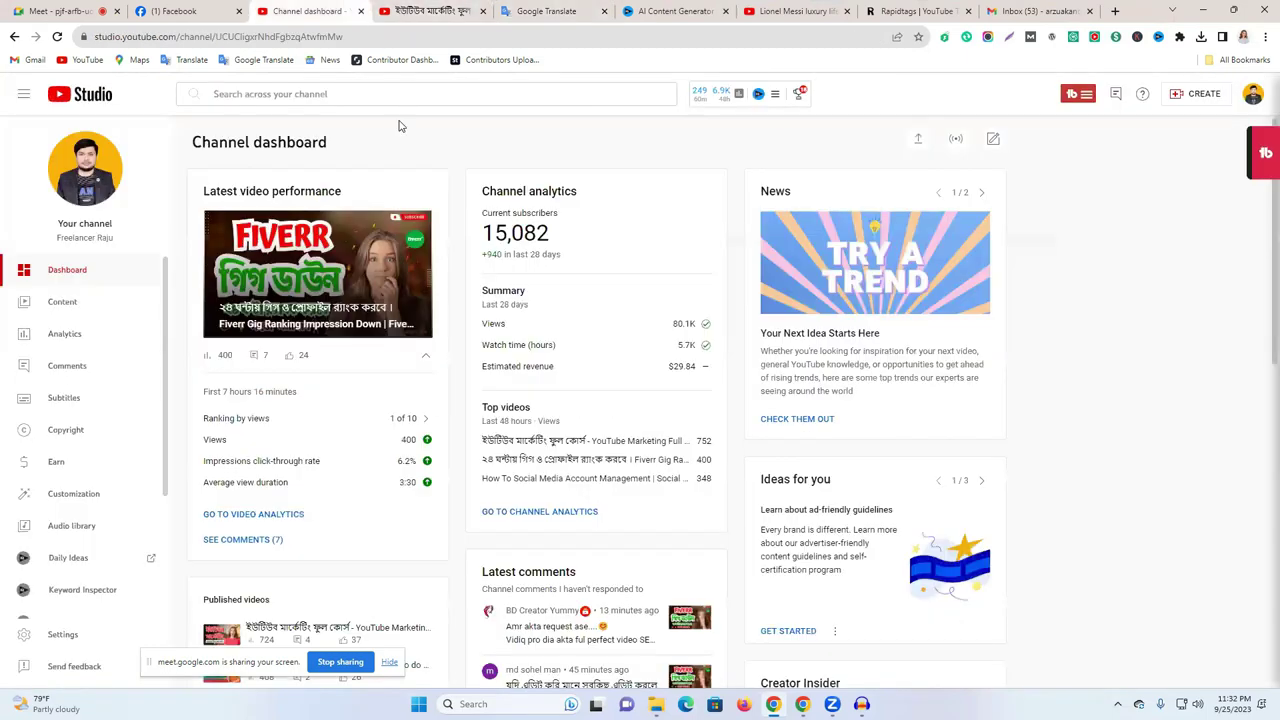
click(446, 9)
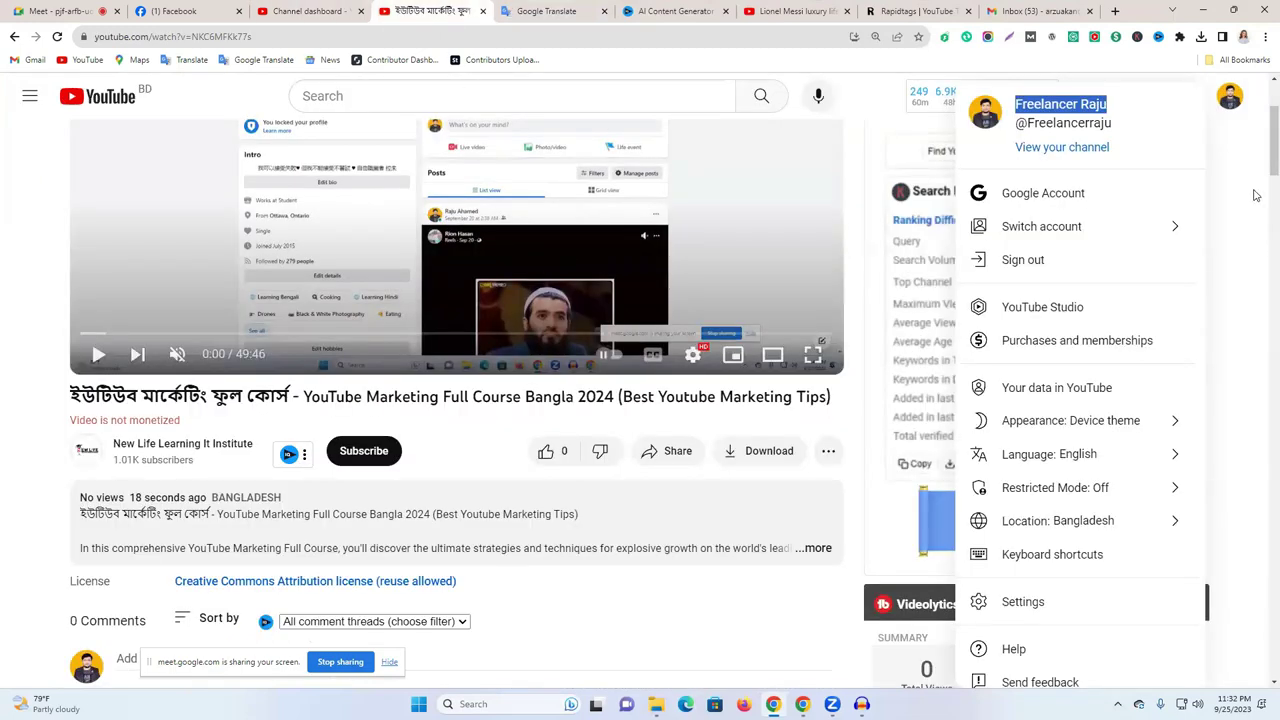
click(549, 10)
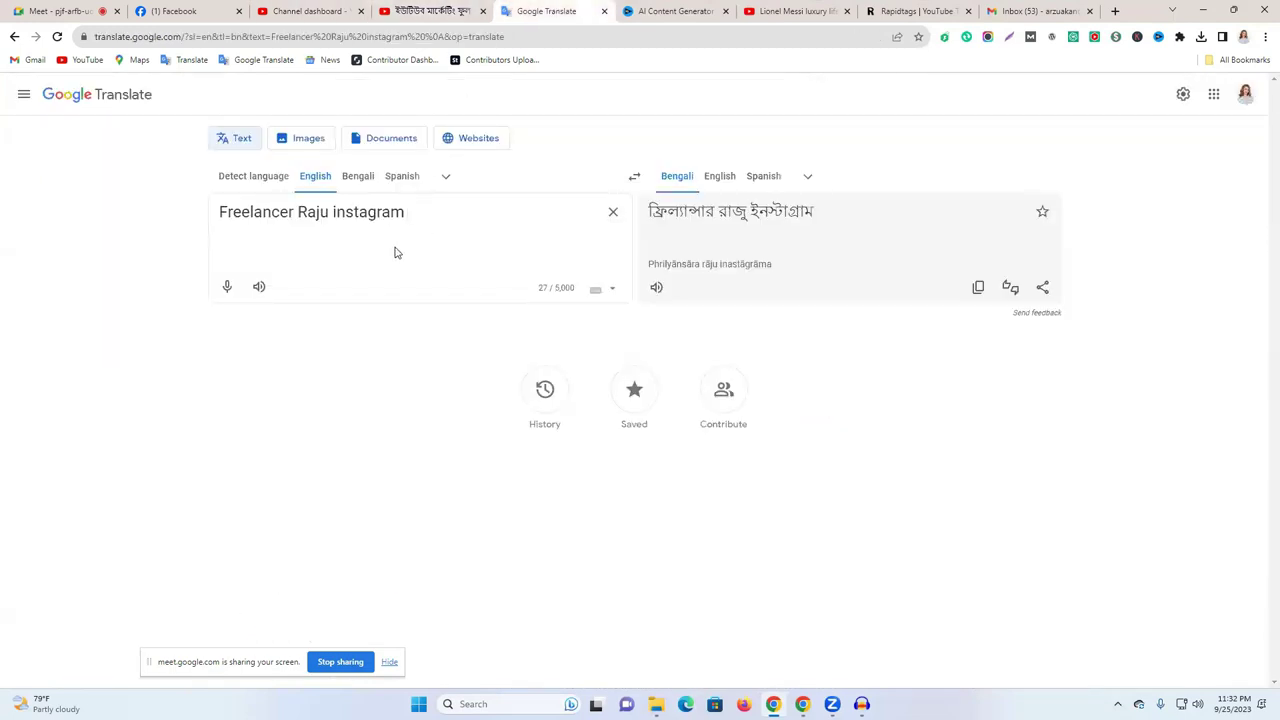
shift+click(334, 212)
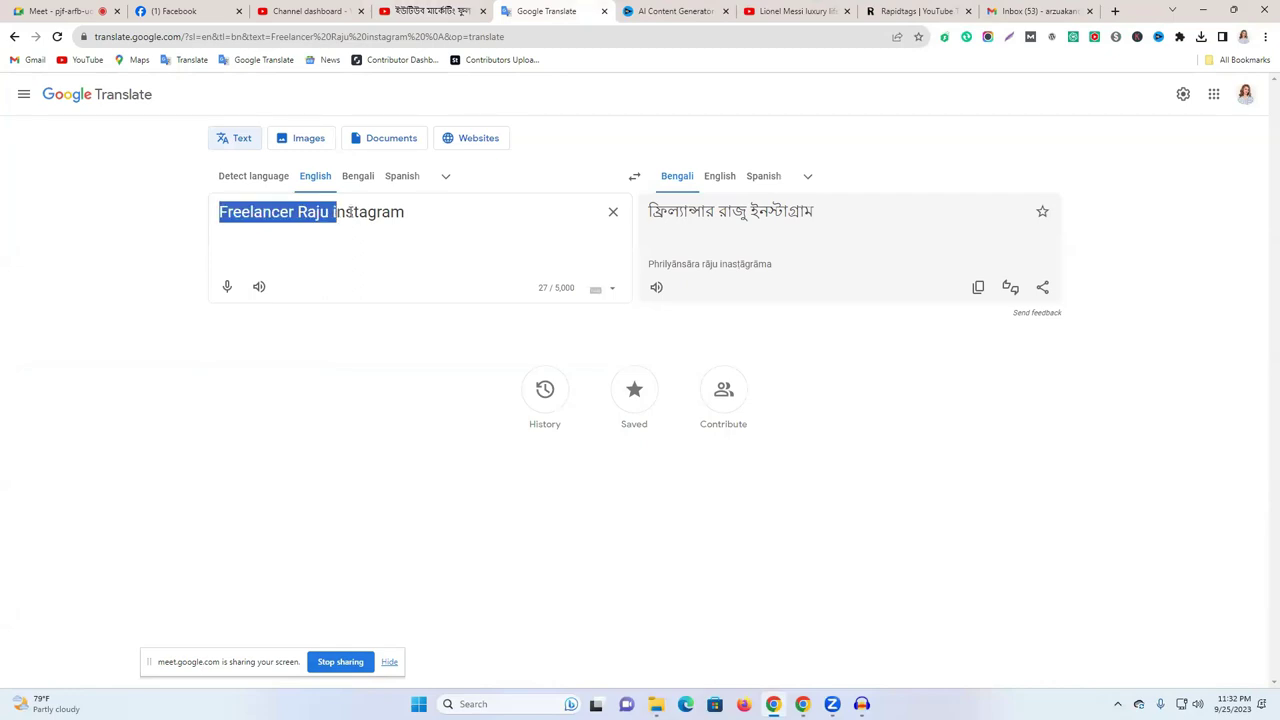
drag(430, 212, 214, 195)
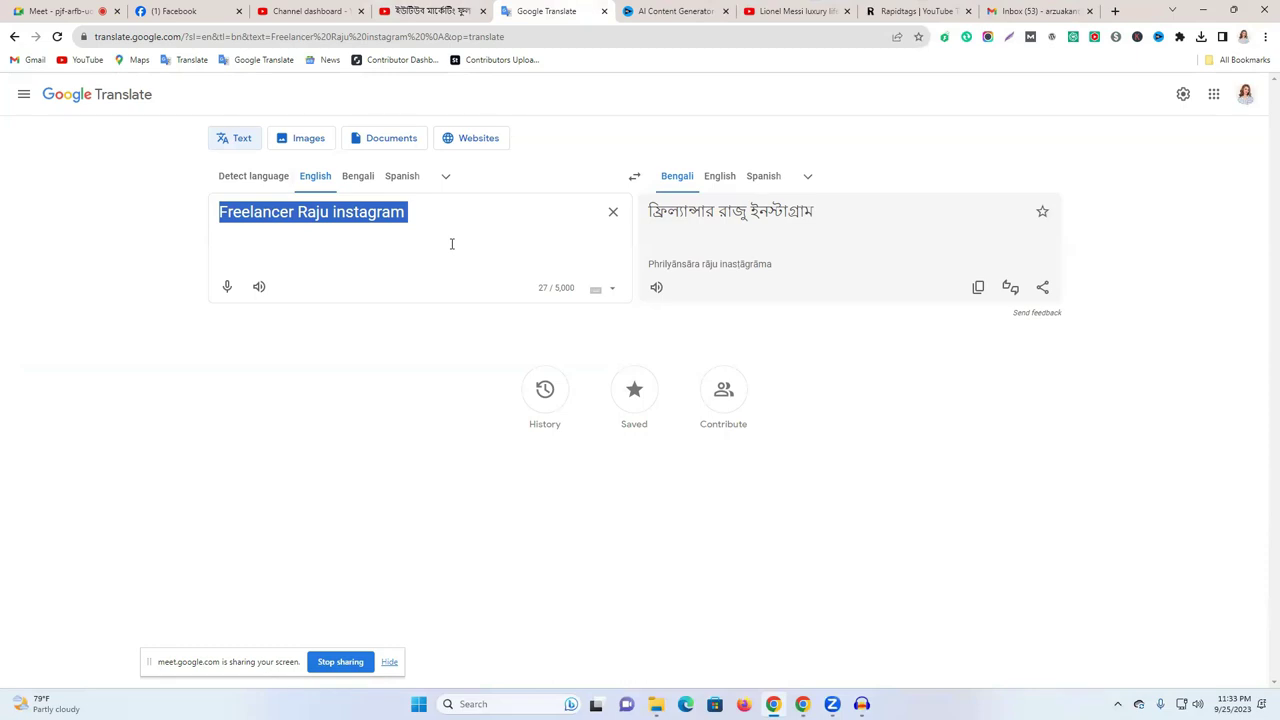
- Close the account menu on the video page and like the video
click(430, 11)
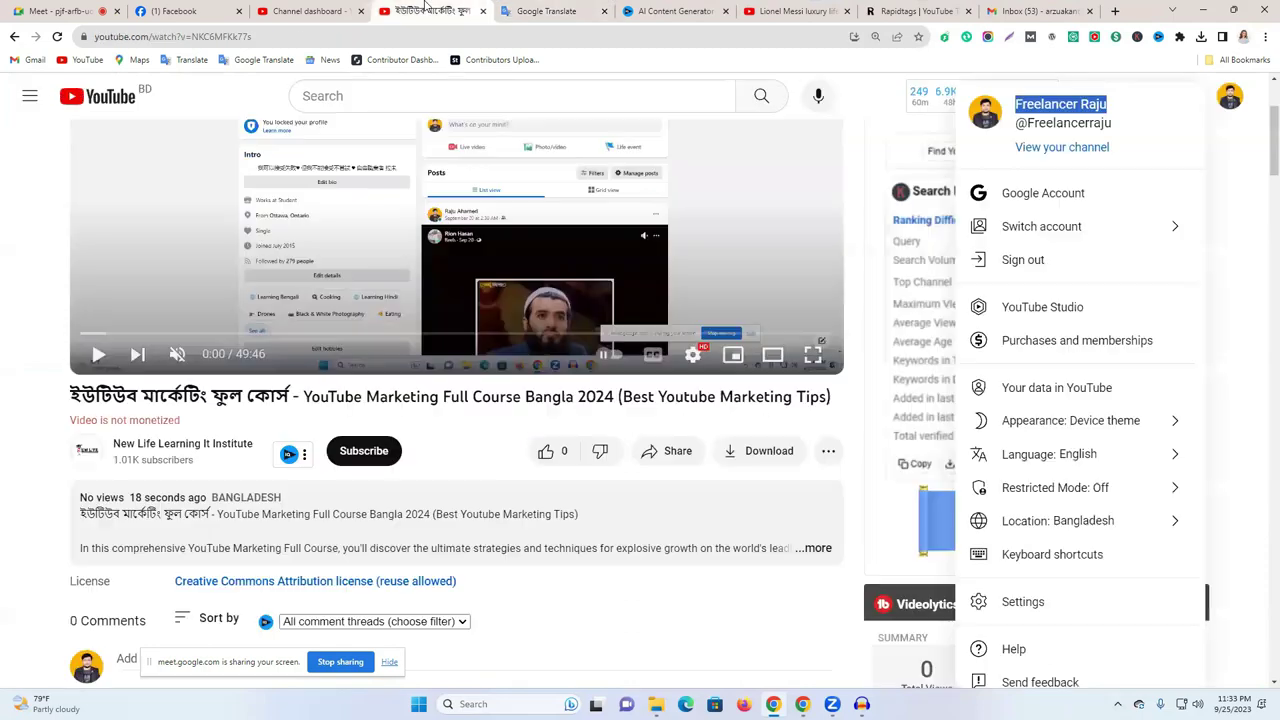
click(1248, 262)
scroll(1240, 300, up, 2)
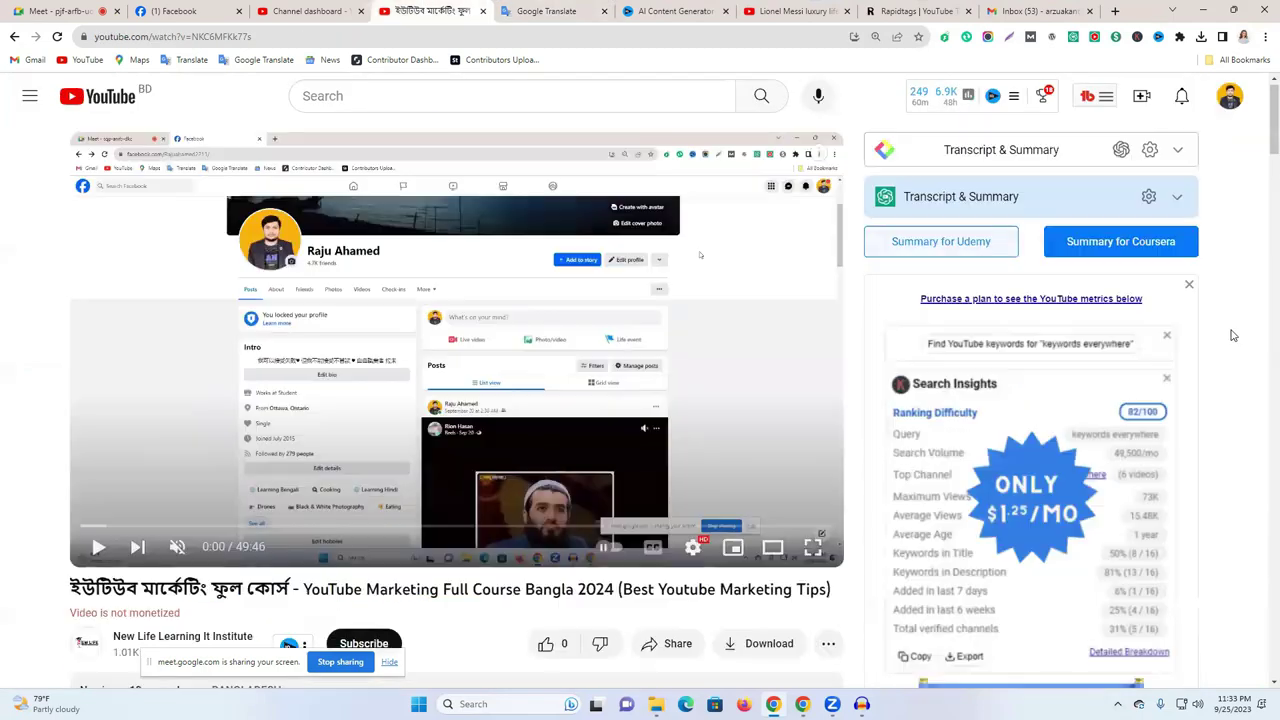
scroll(1230, 340, down, 5)
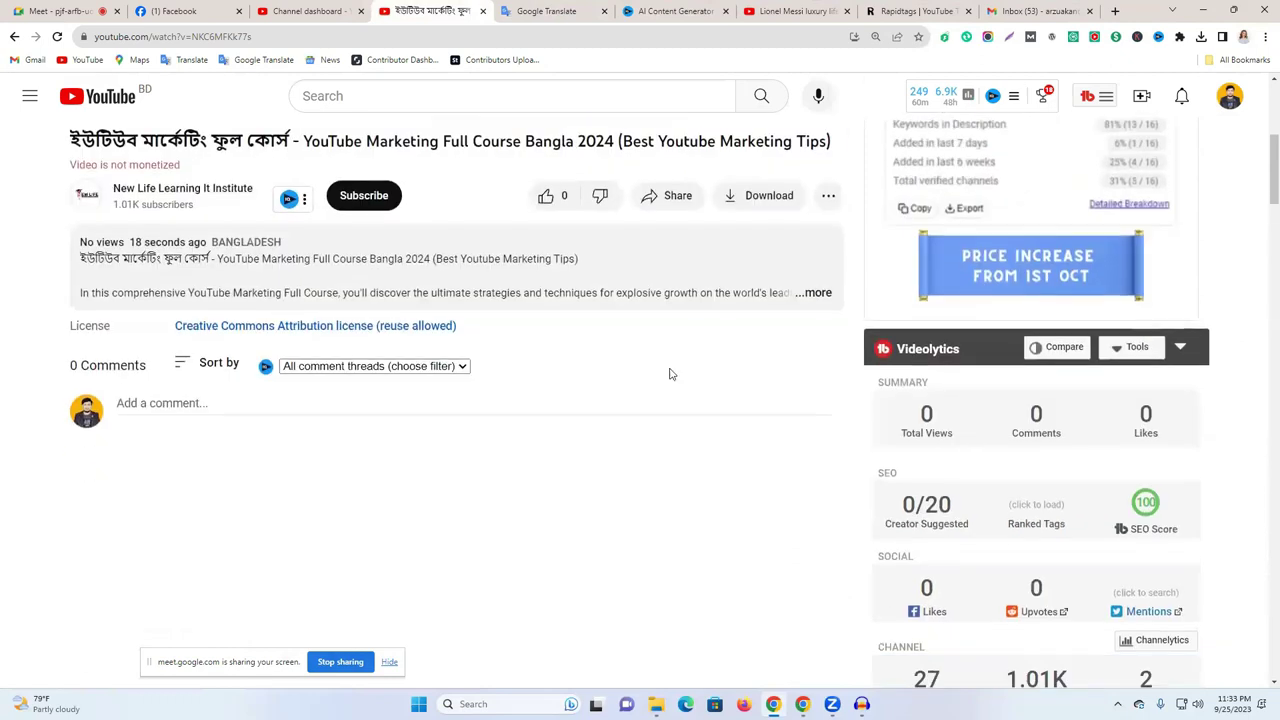
click(545, 195)
- Scroll the sidebar down to the Video Tags and Channel panels, then minimize Chrome to the desktop
scroll(678, 411, down, 2)
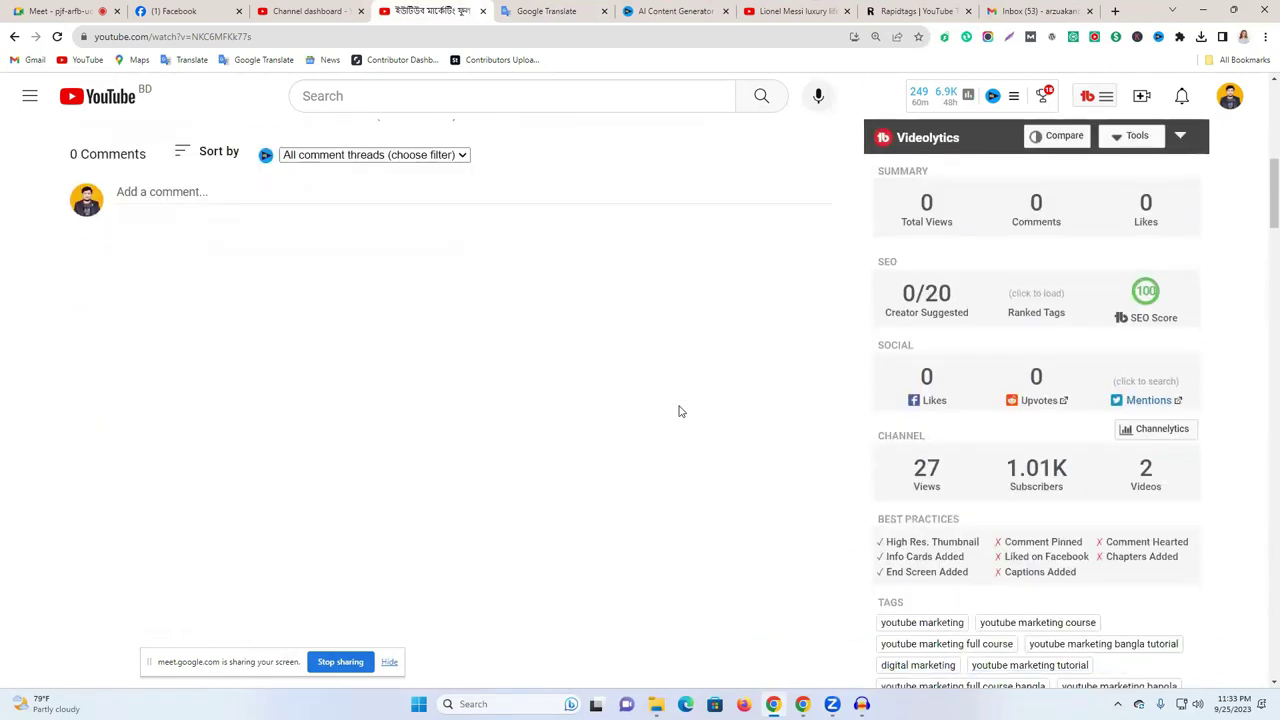
scroll(678, 411, up, 1)
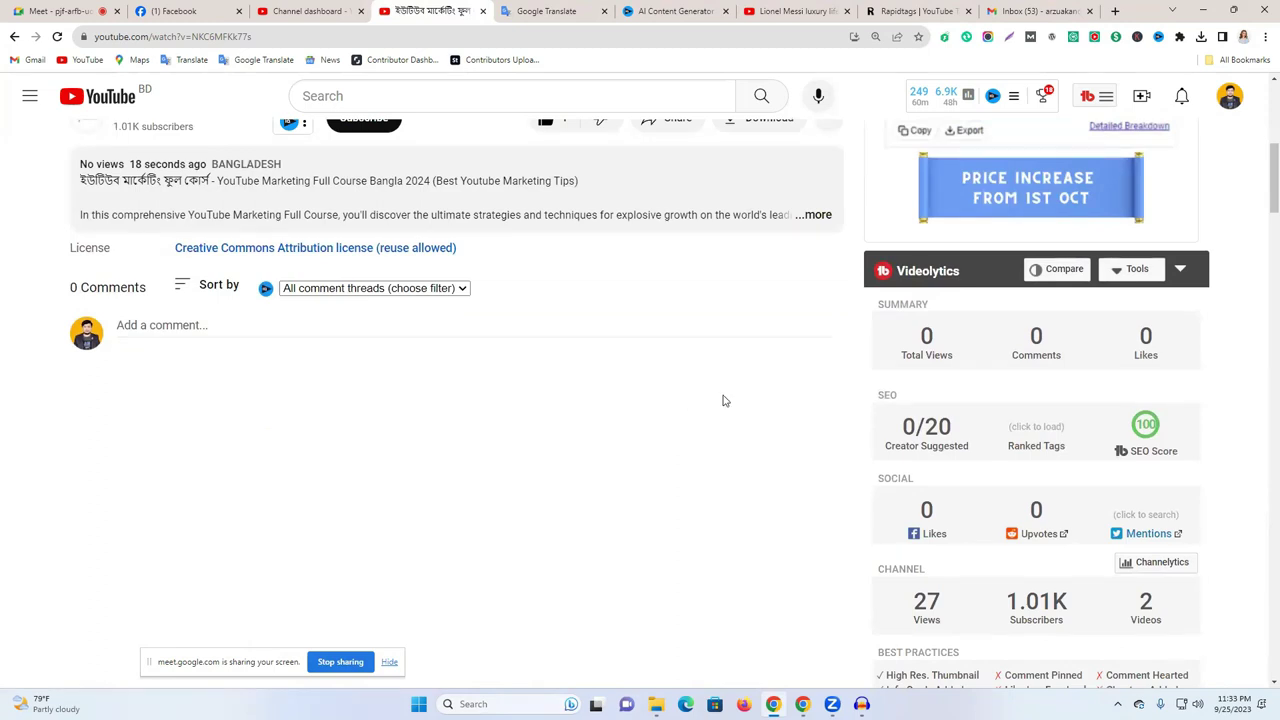
scroll(756, 426, down, 2)
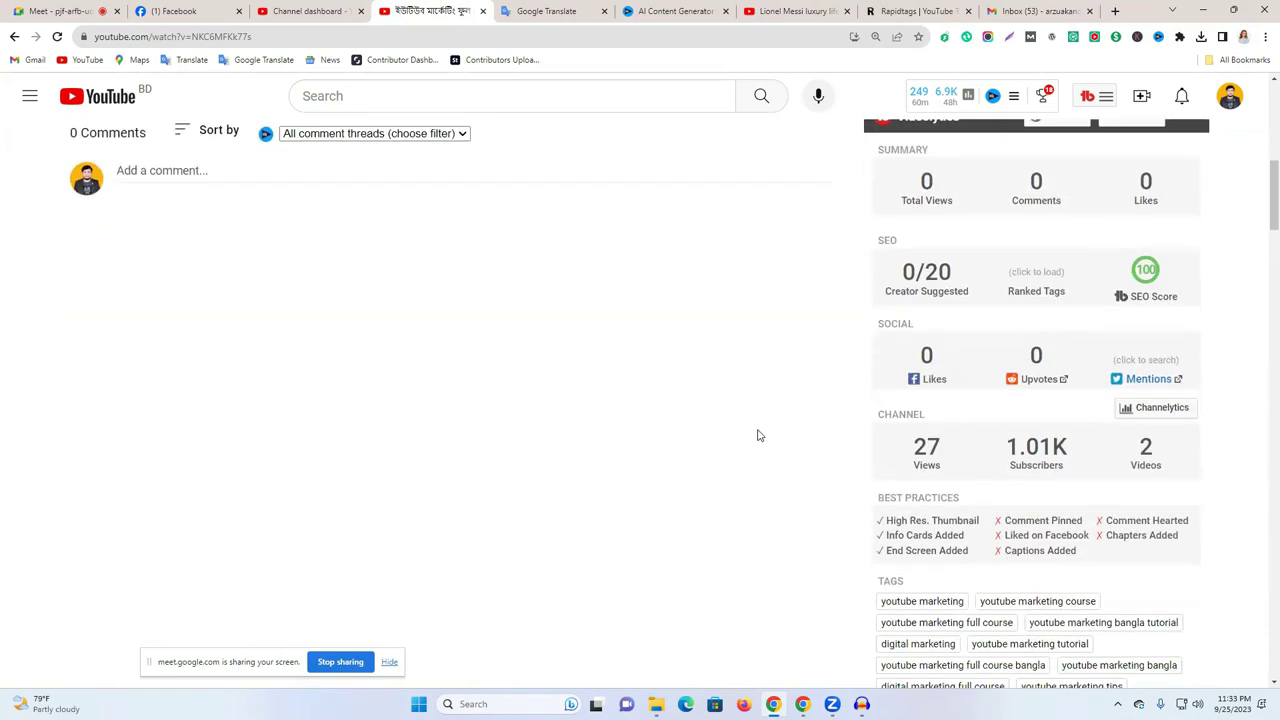
scroll(829, 435, down, 10)
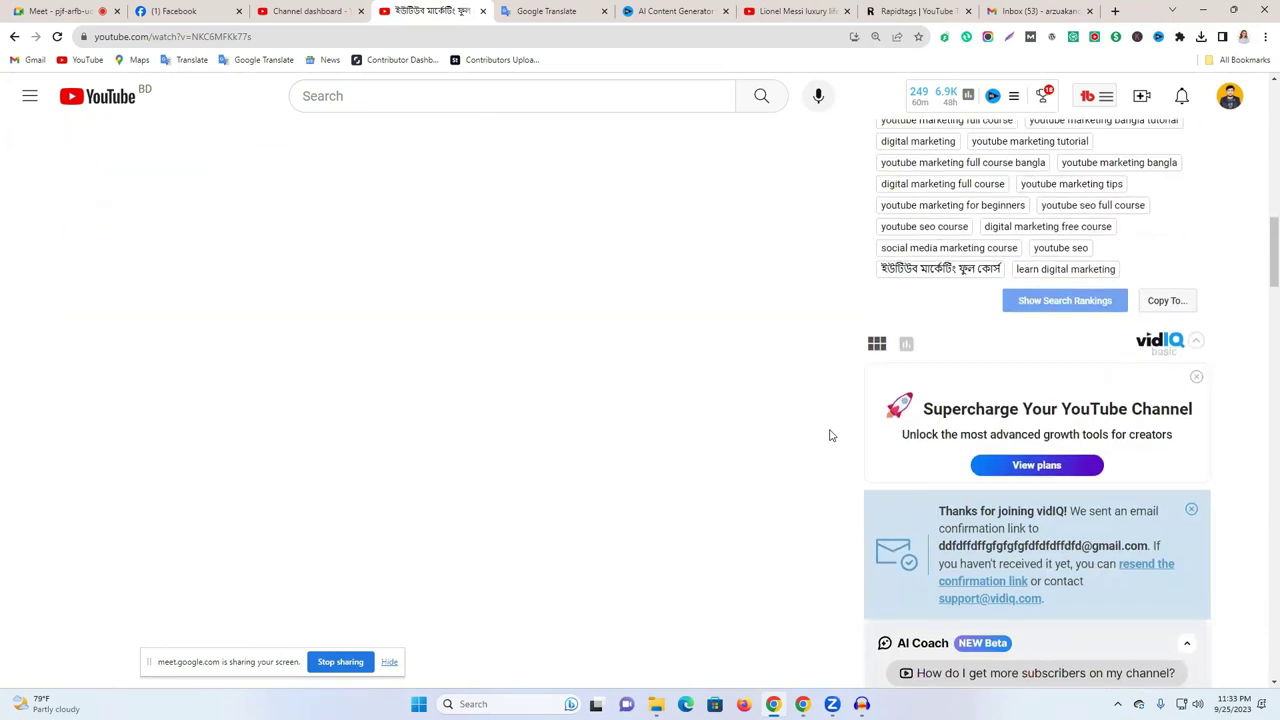
scroll(829, 435, down, 6)
scroll(831, 444, up, 1)
scroll(832, 452, down, 3)
scroll(834, 449, down, 1)
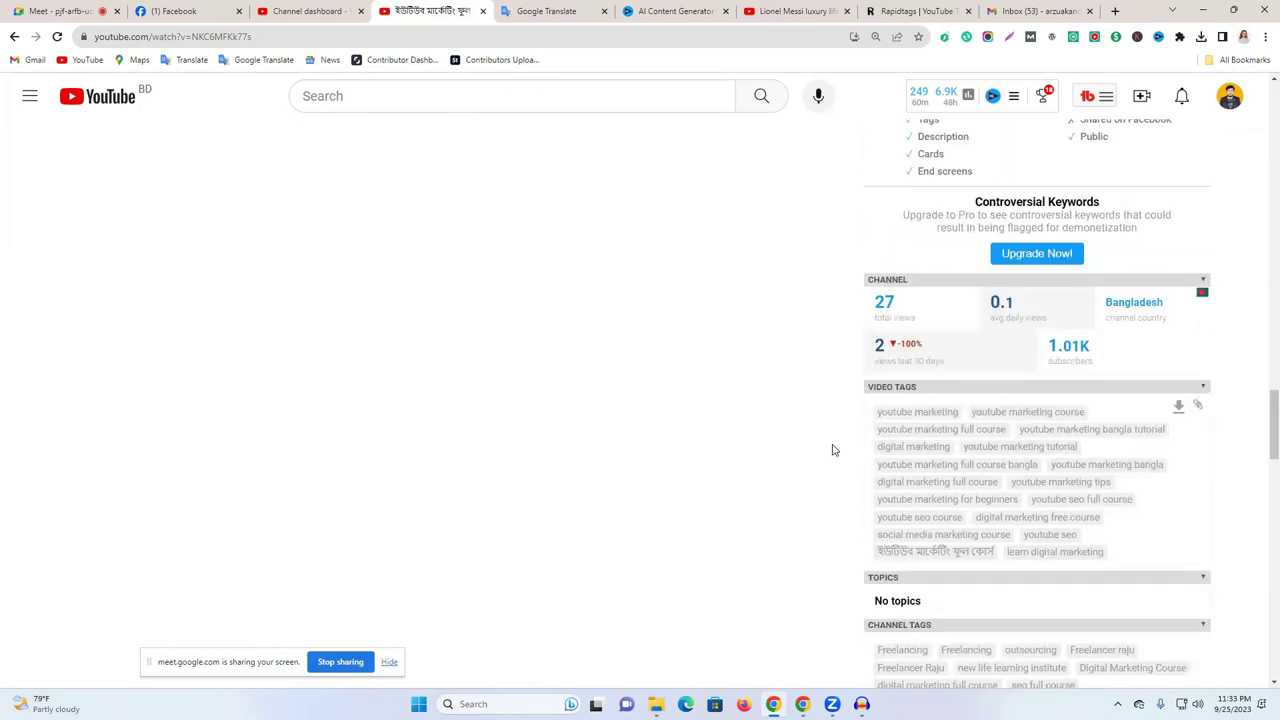
click(1233, 10)
key(super+d)
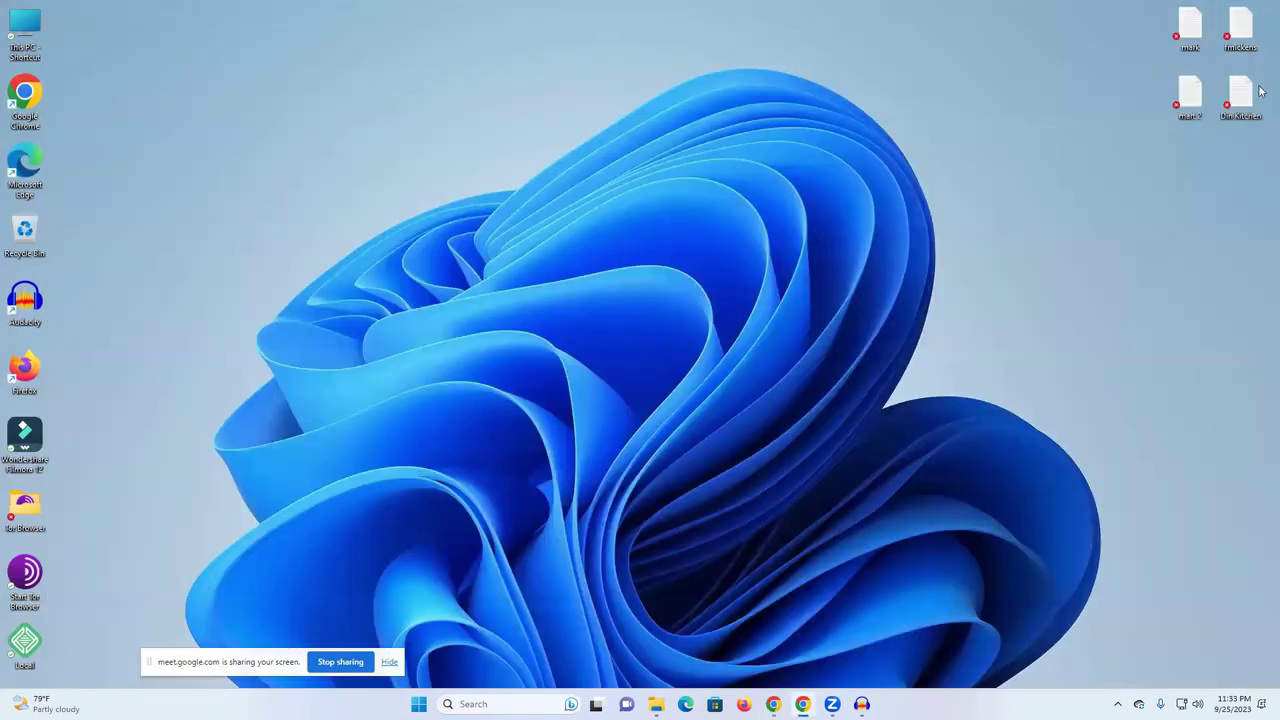
- Search Downloads and Desktop for the links file, dismissing the New folder (5) unavailable error
double_click(24, 38)
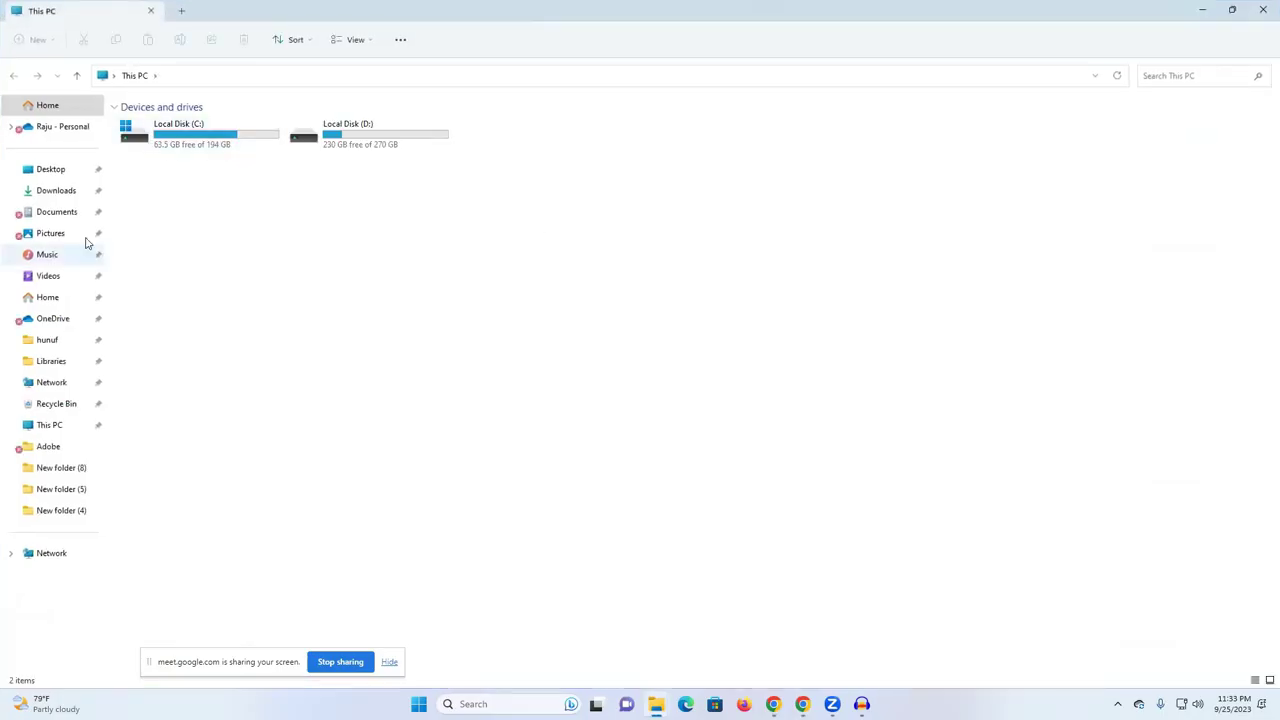
click(60, 190)
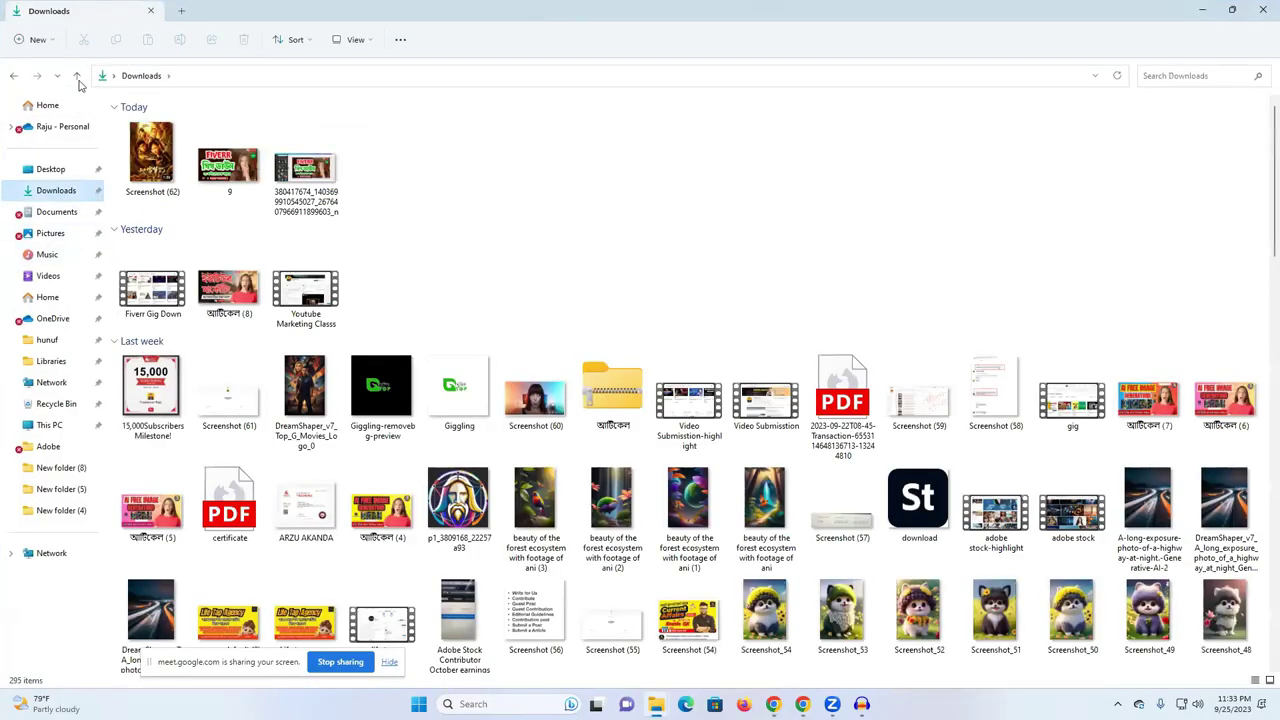
click(77, 77)
click(44, 192)
click(50, 169)
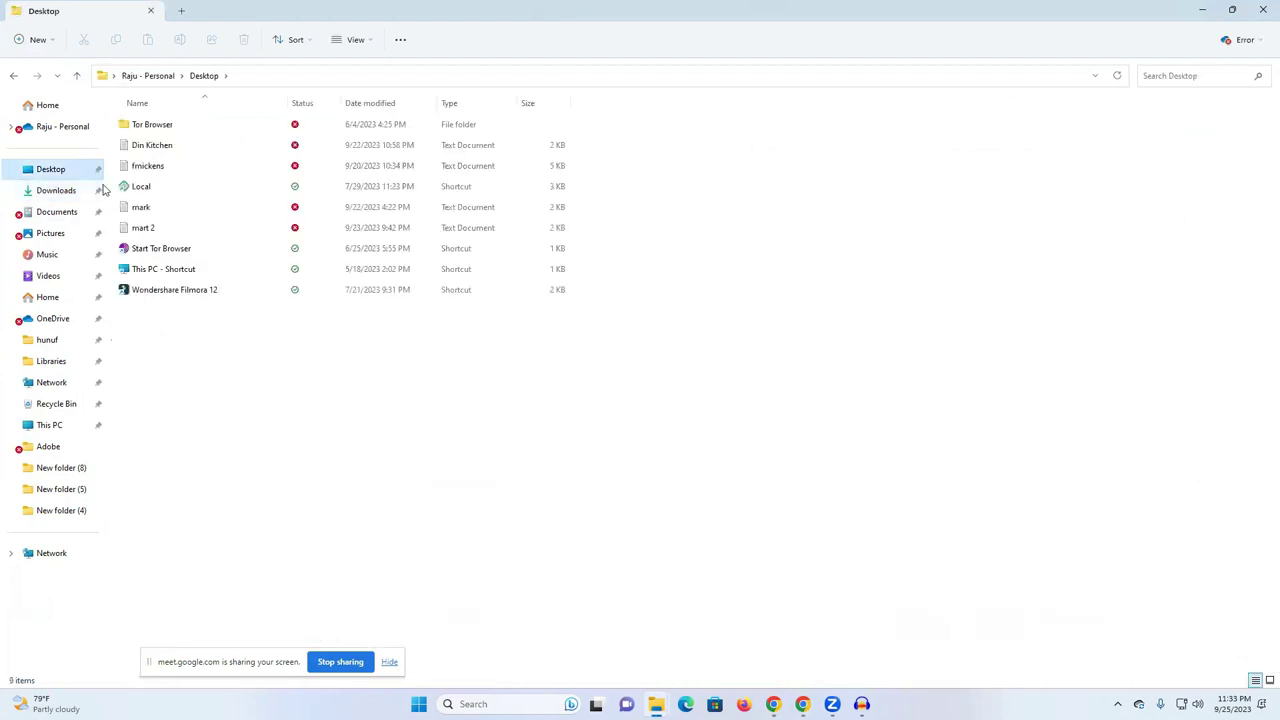
click(62, 489)
click(809, 277)
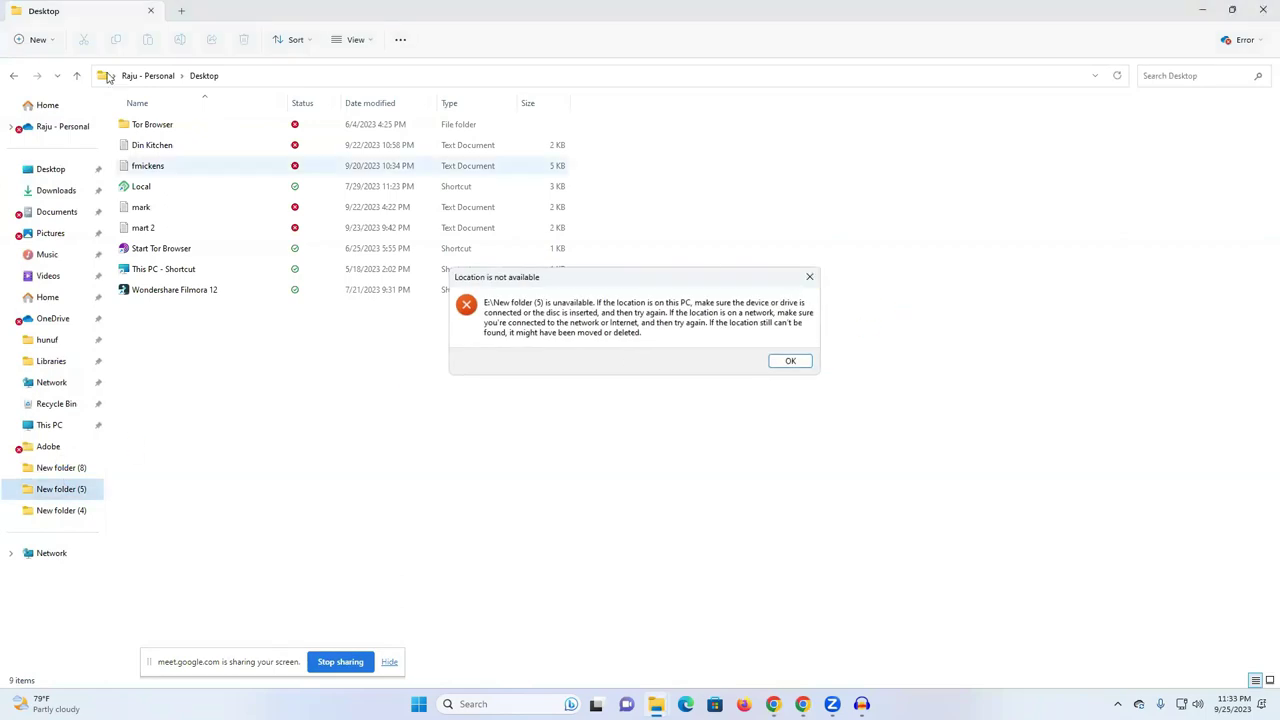
click(77, 75)
click(78, 75)
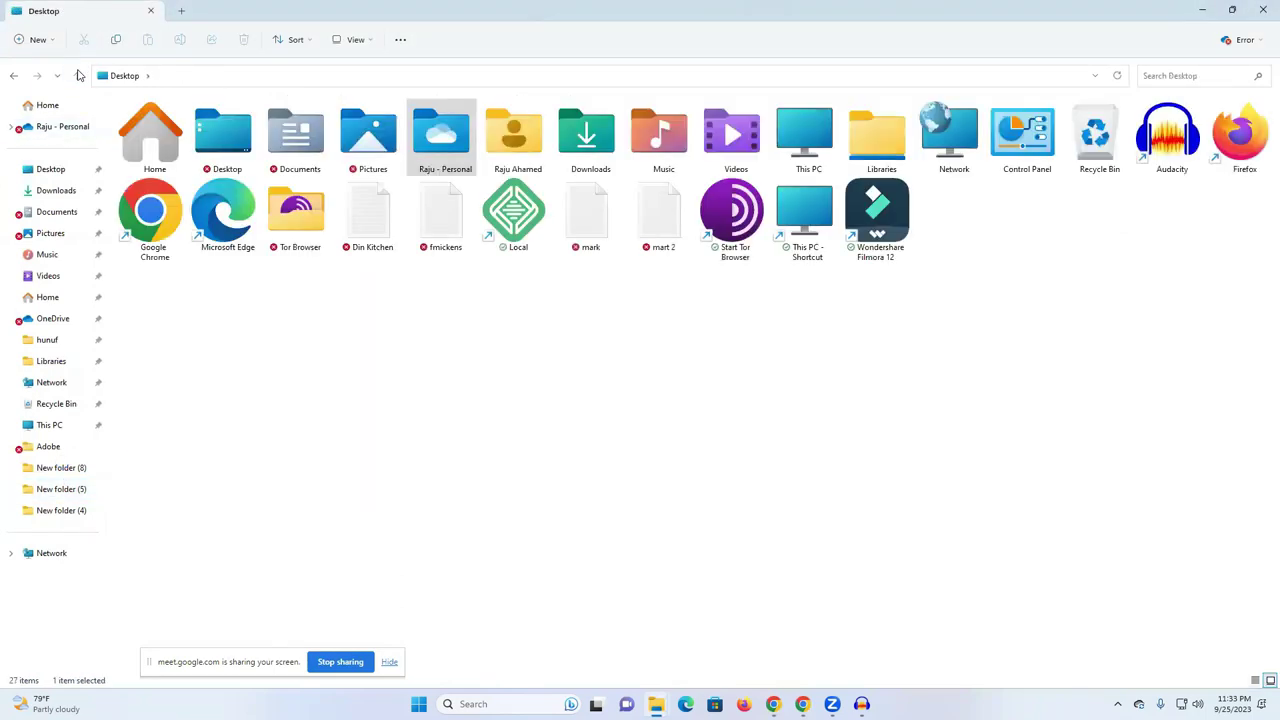
click(37, 171)
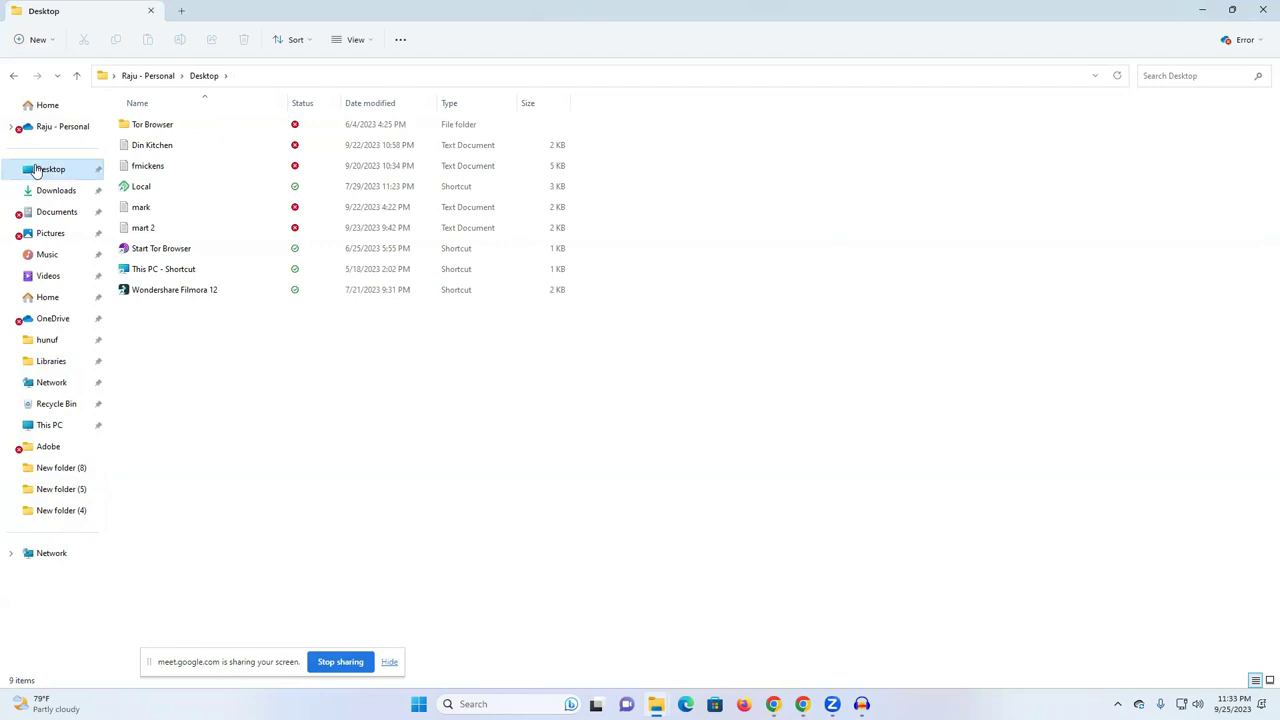
click(43, 107)
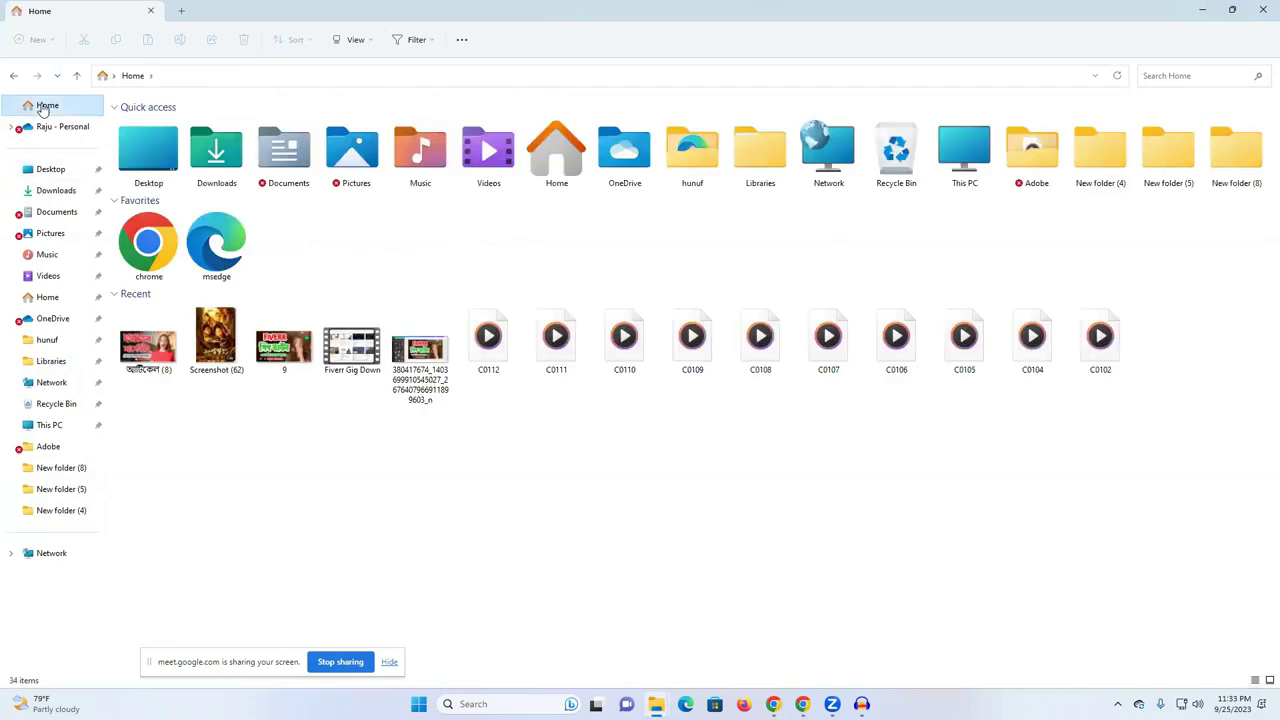
key(super+d)
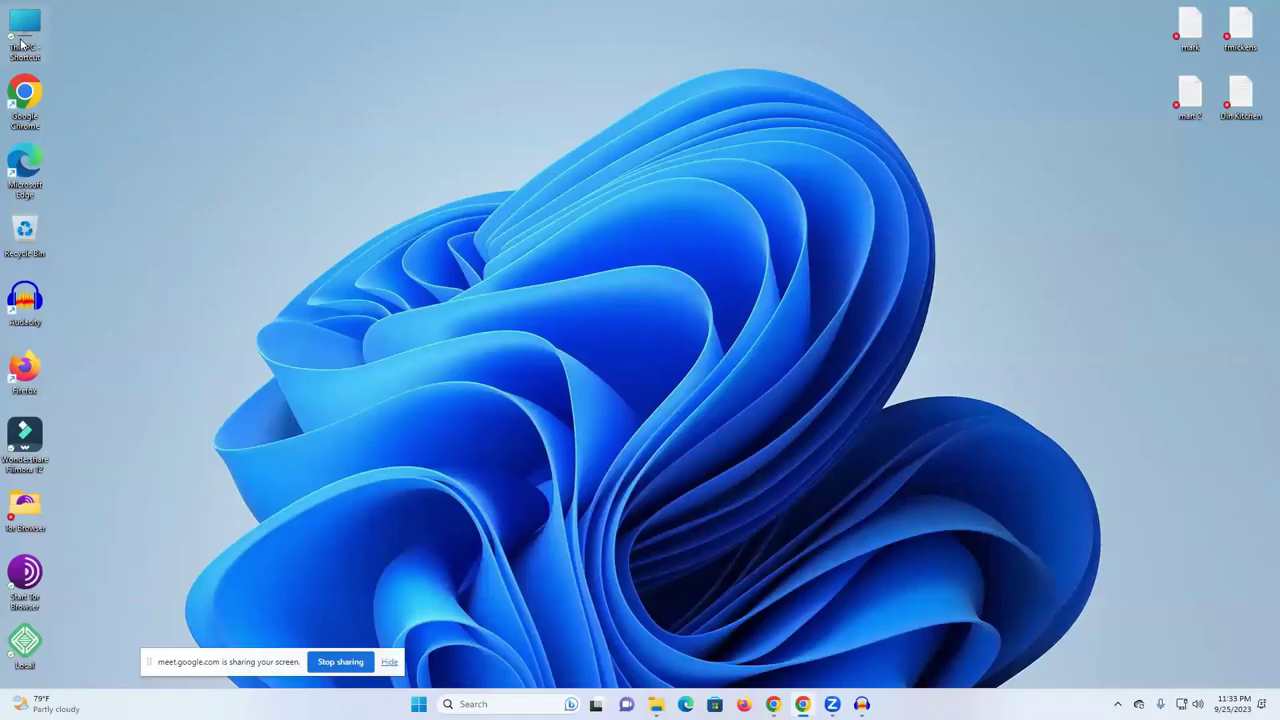
- Browse Local Disk (D:) through New folder (4) and New folder to New folder (2)
double_click(20, 42)
double_click(366, 134)
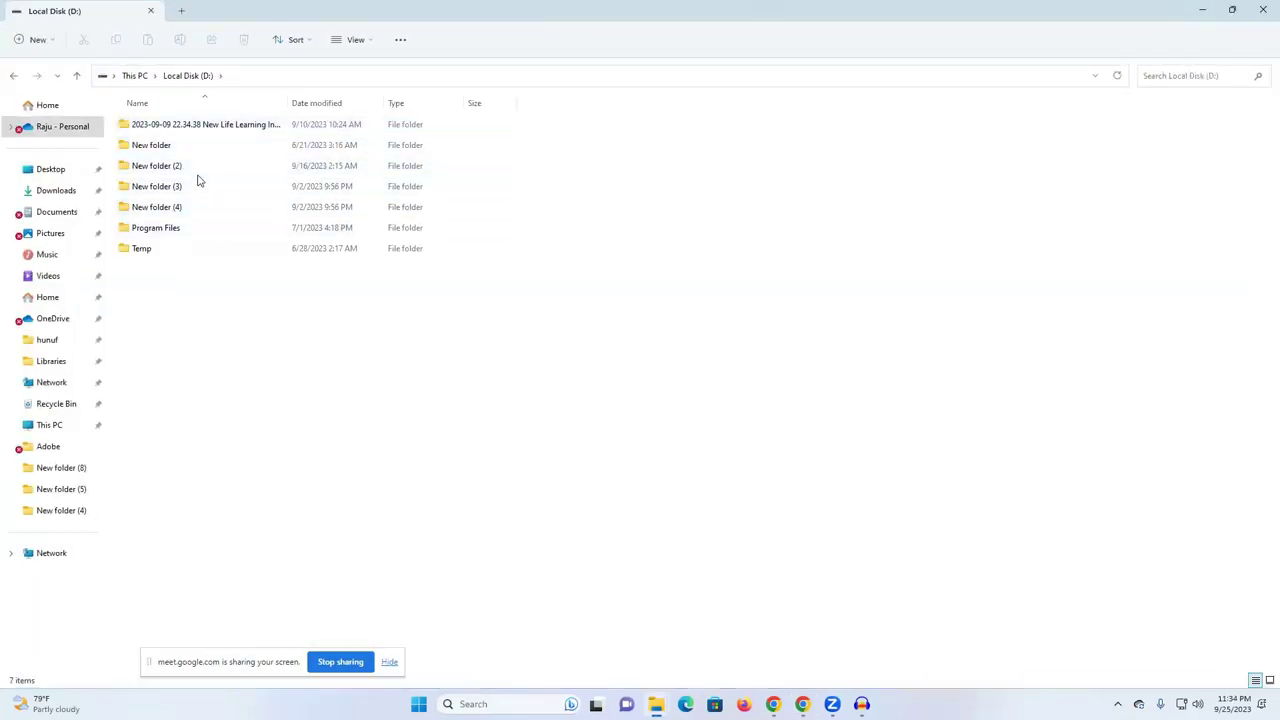
double_click(197, 210)
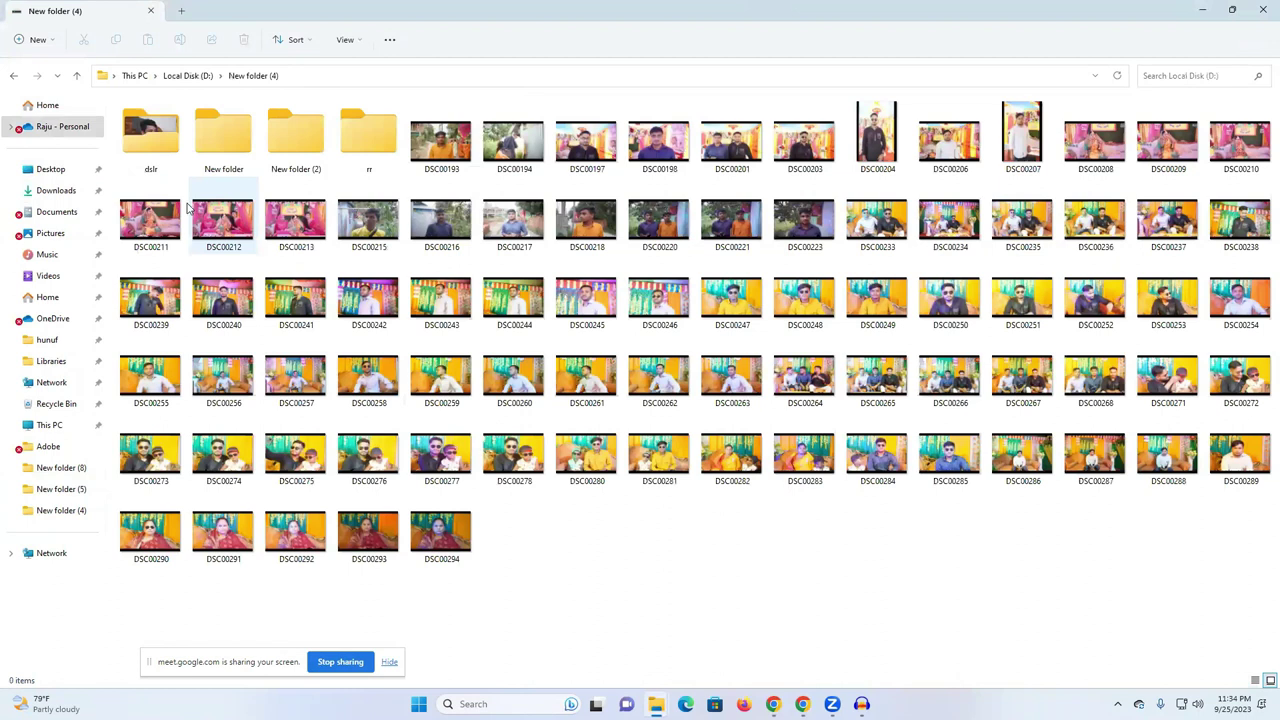
click(76, 76)
double_click(160, 143)
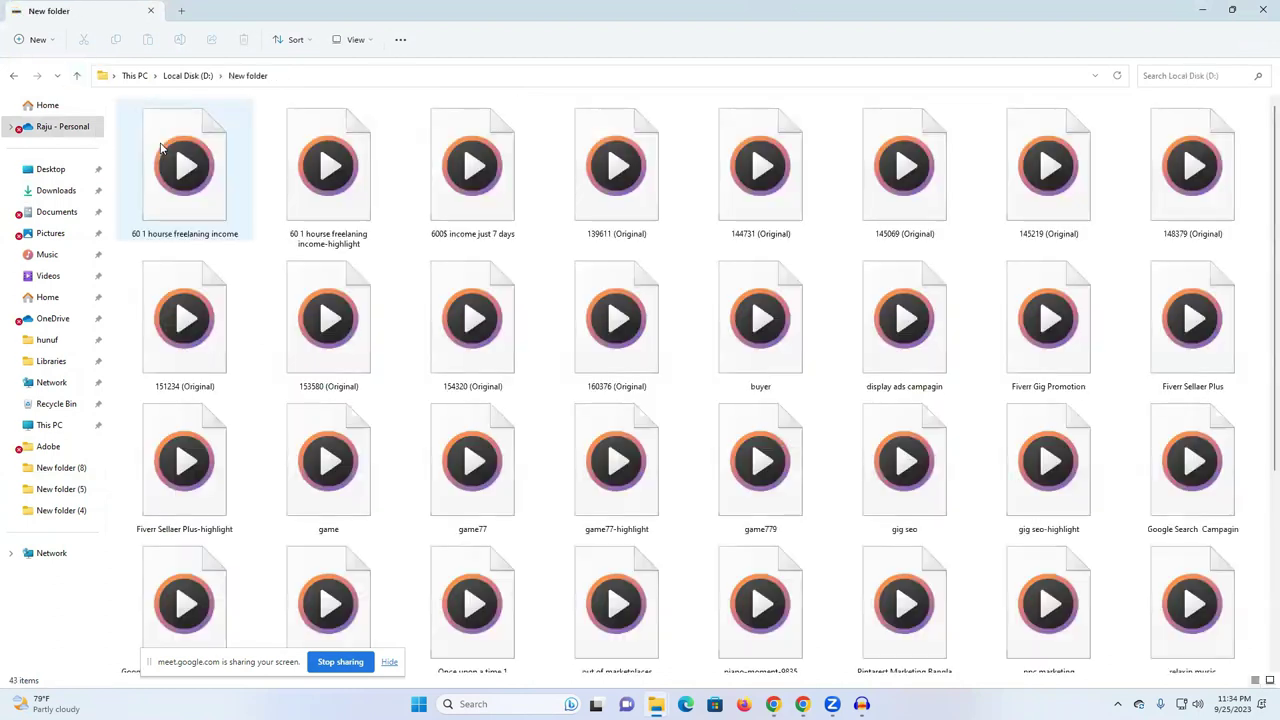
click(76, 76)
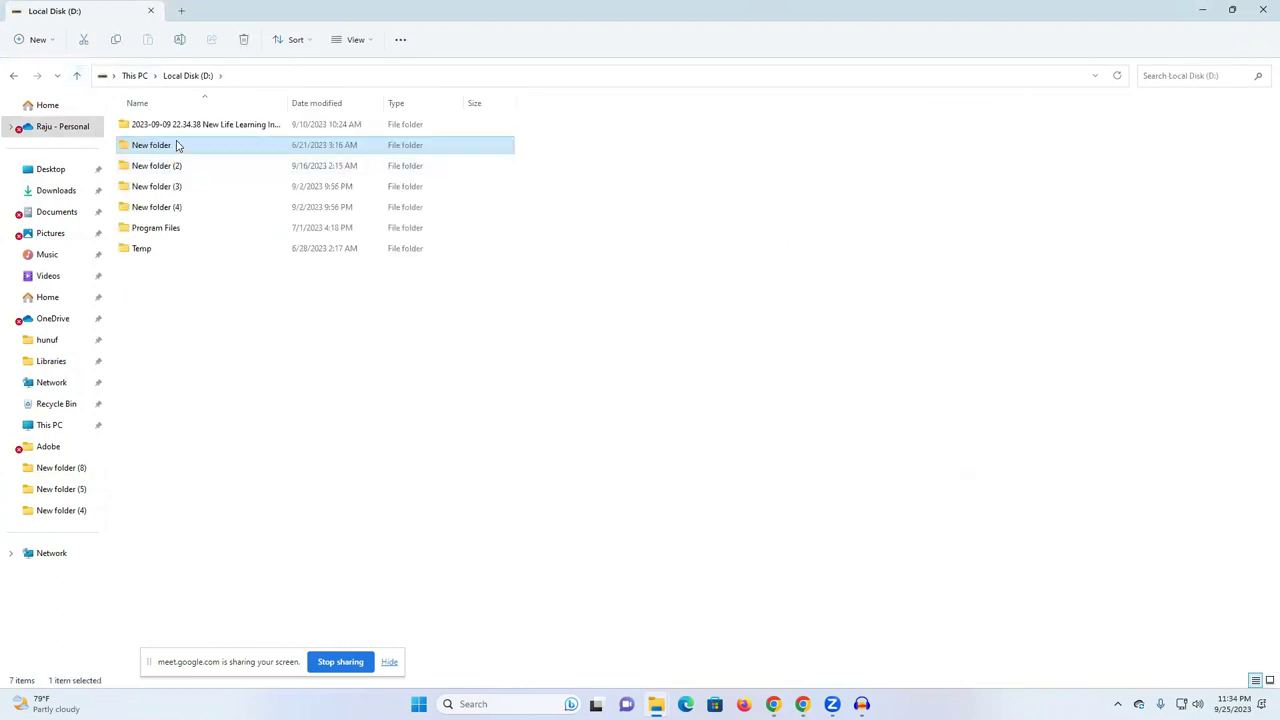
double_click(180, 172)
- Open the links text file, select the first prnt.sc link, and switch back to Chrome
scroll(740, 283, down, 5)
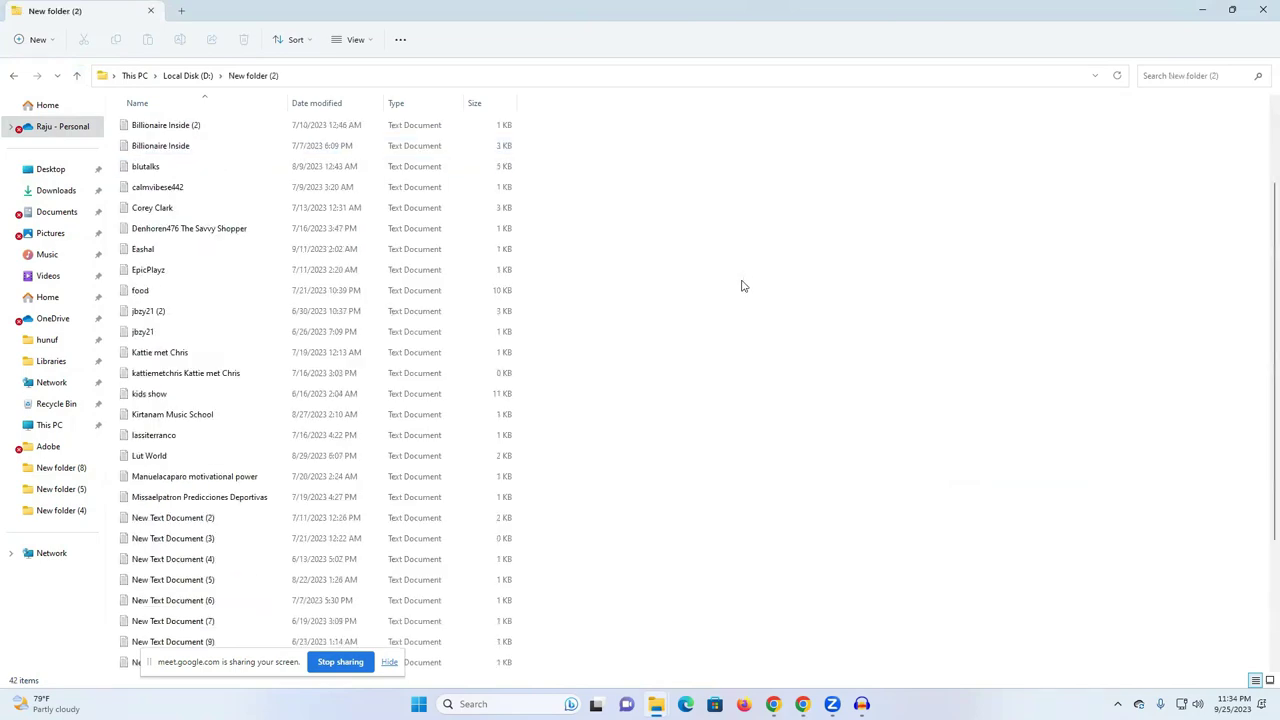
scroll(535, 385, up, 5)
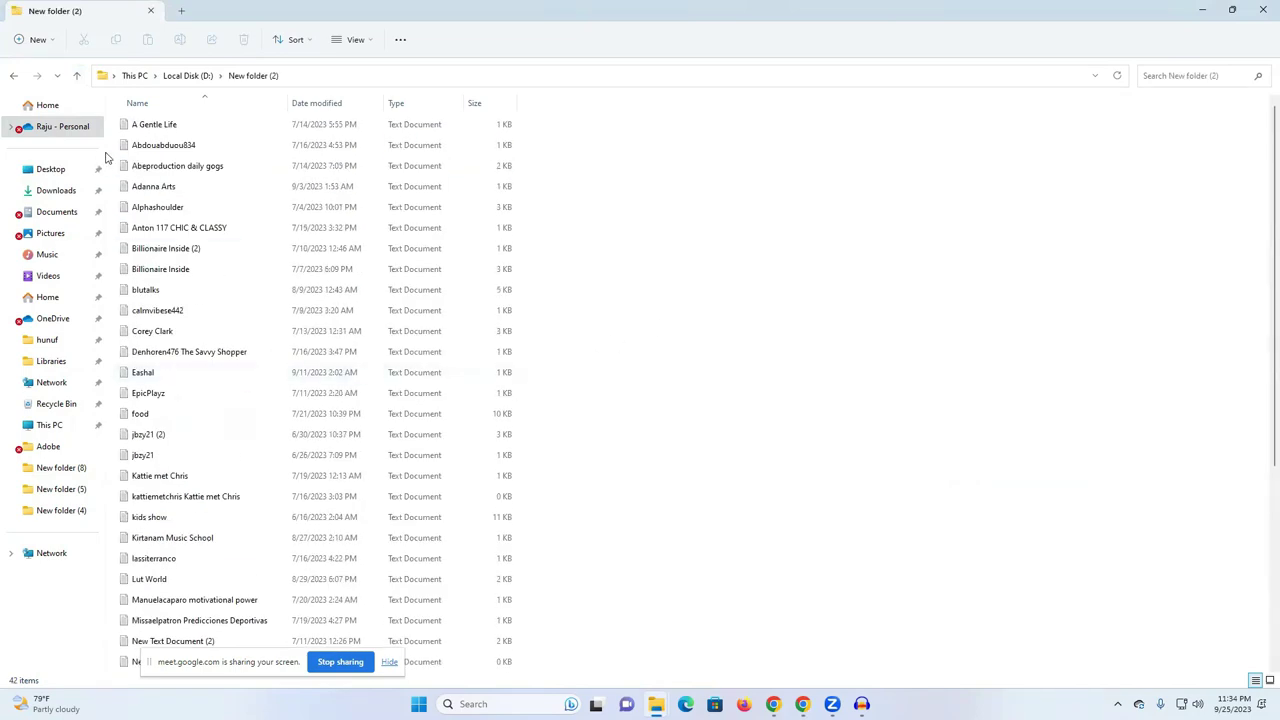
double_click(163, 145)
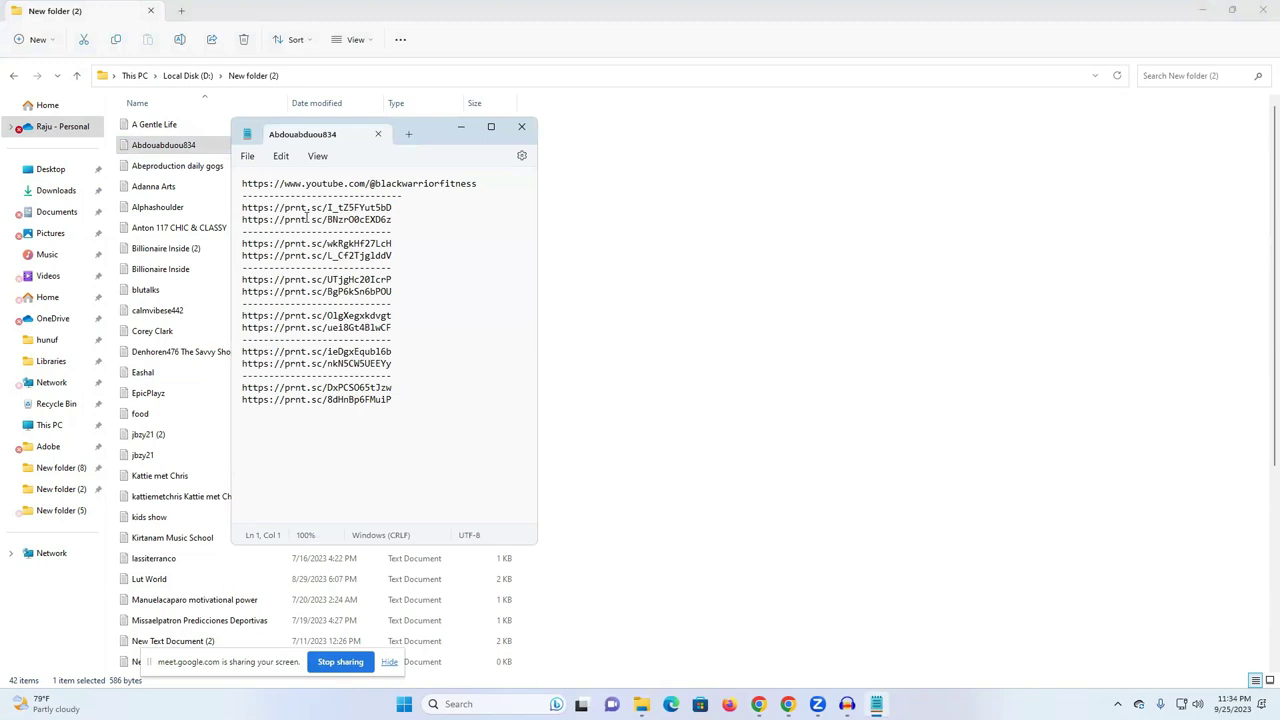
triple_click(300, 210)
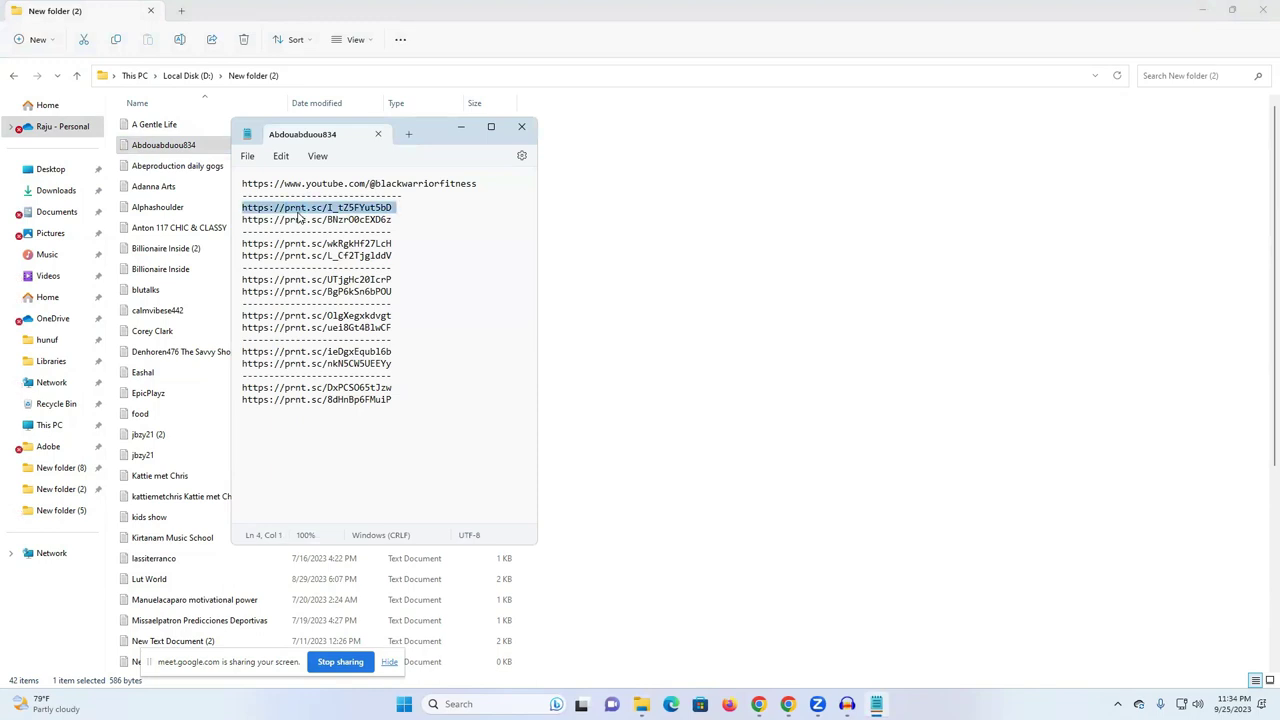
click(788, 704)
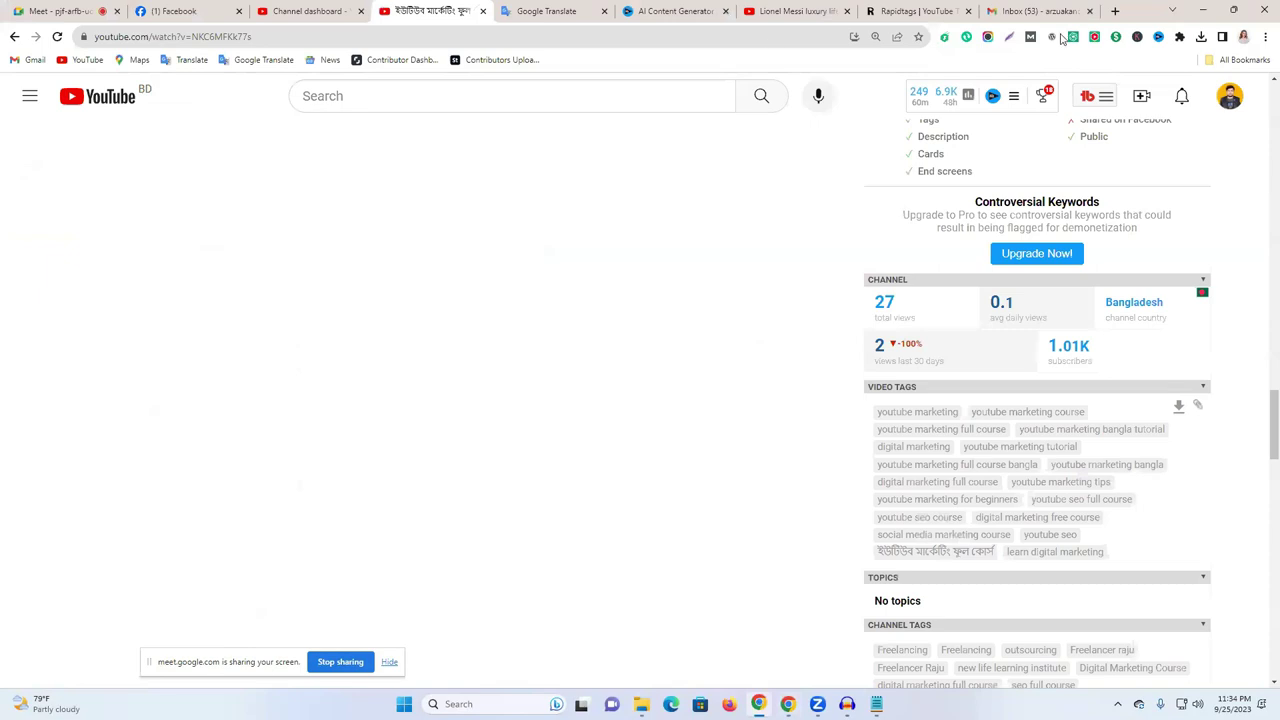
- Load the first prnt.sc link in a new Chrome tab
click(1115, 11)
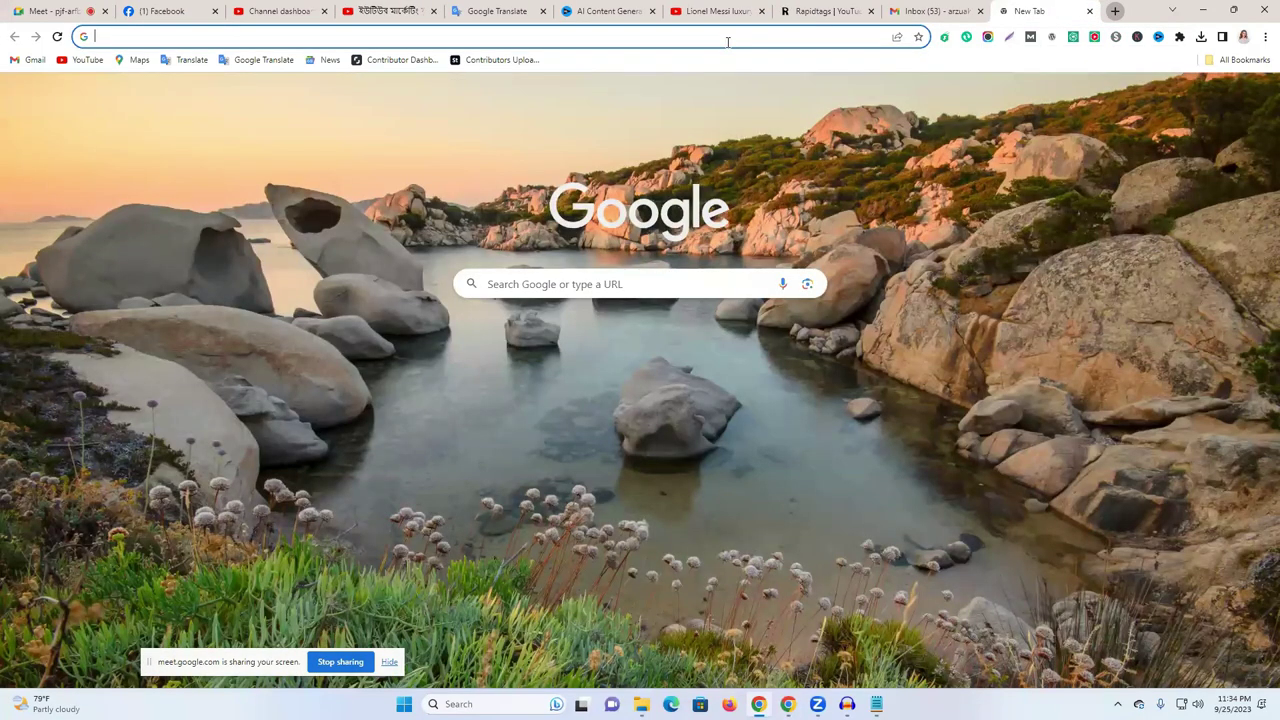
text(prnt.sc/l_tZ5FYut5bD)
key(Return)
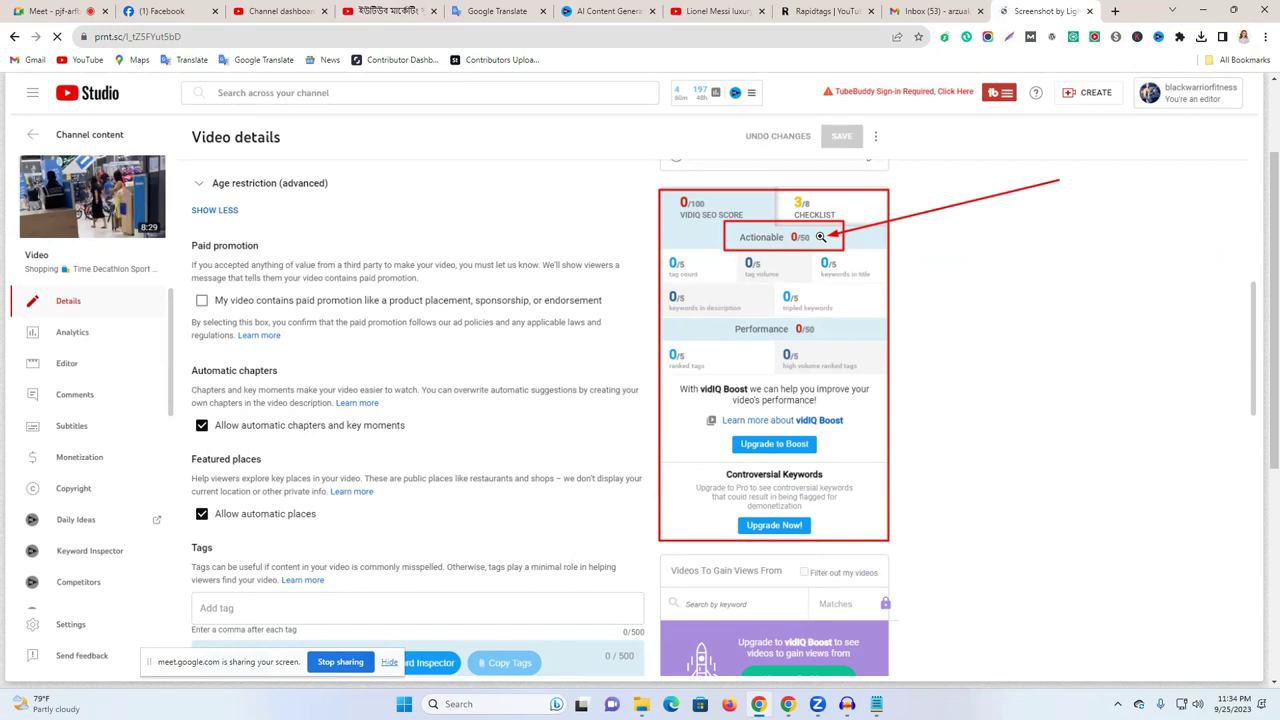
- Copy the next screenshot link from the notes and load it in another new tab
click(876, 704)
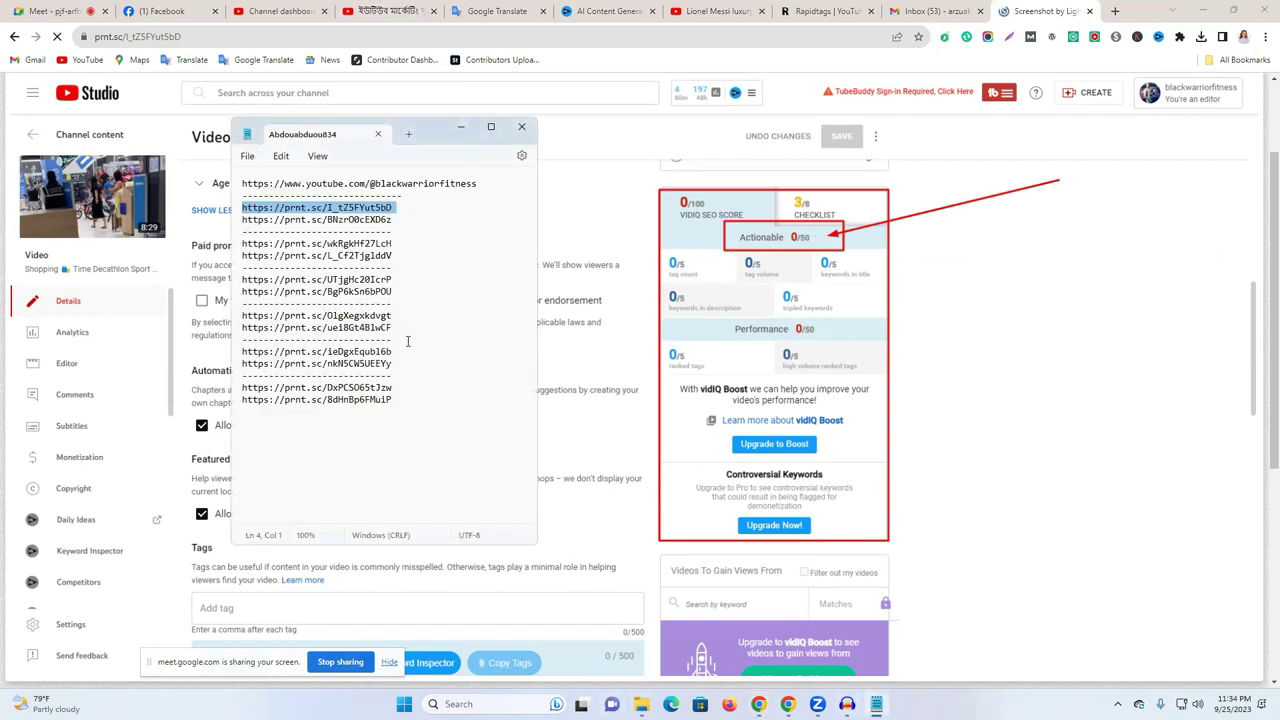
triple_click(350, 219)
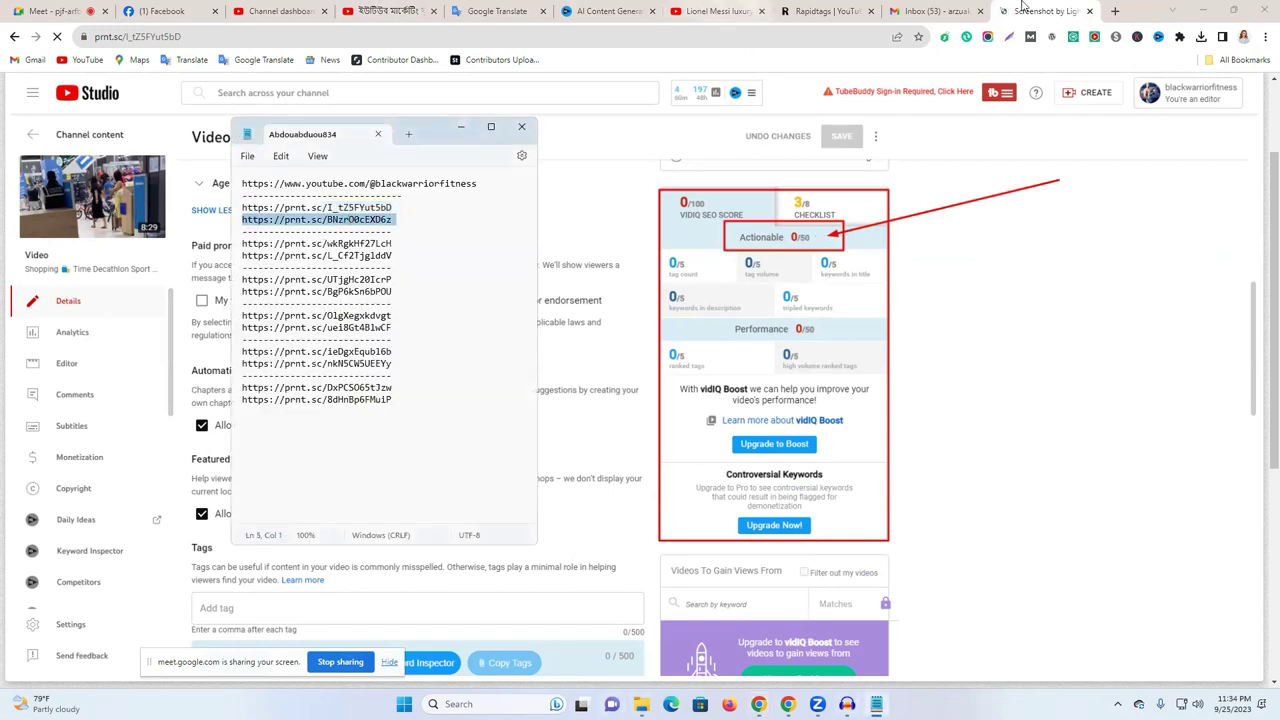
click(1115, 11)
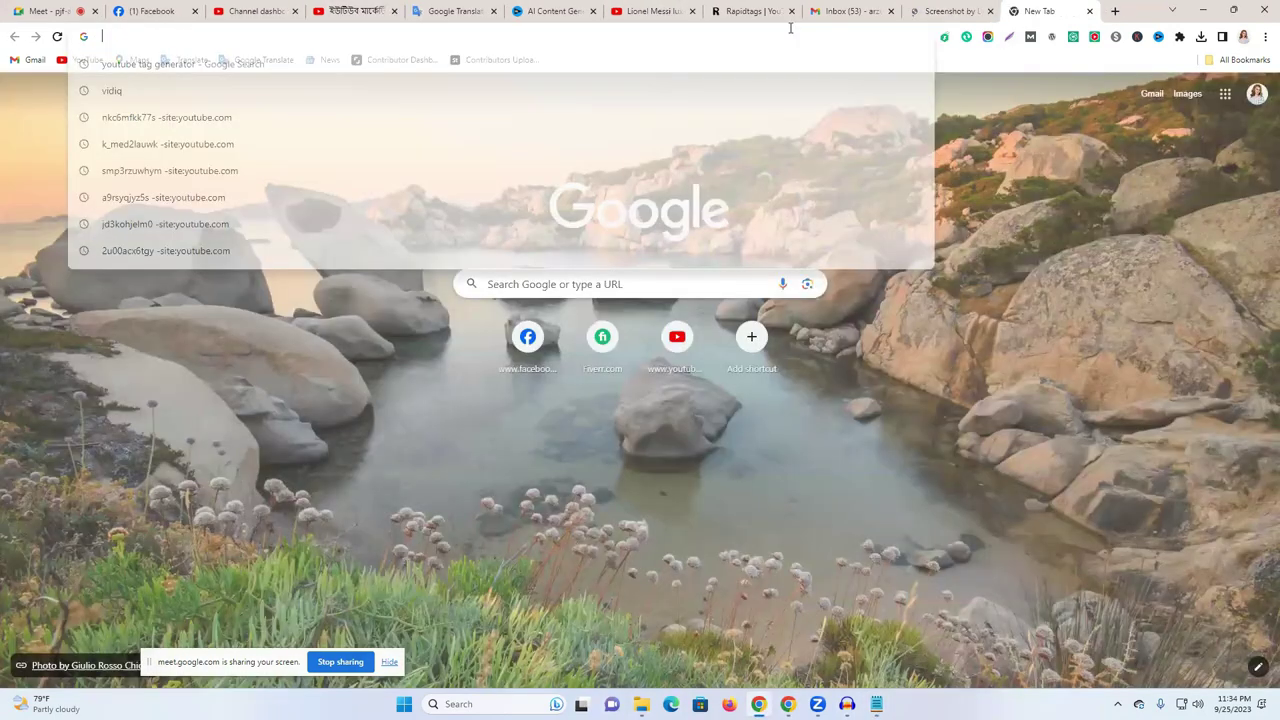
text(prnt.sc/BNzrO0cEXD6z)
key(Return)
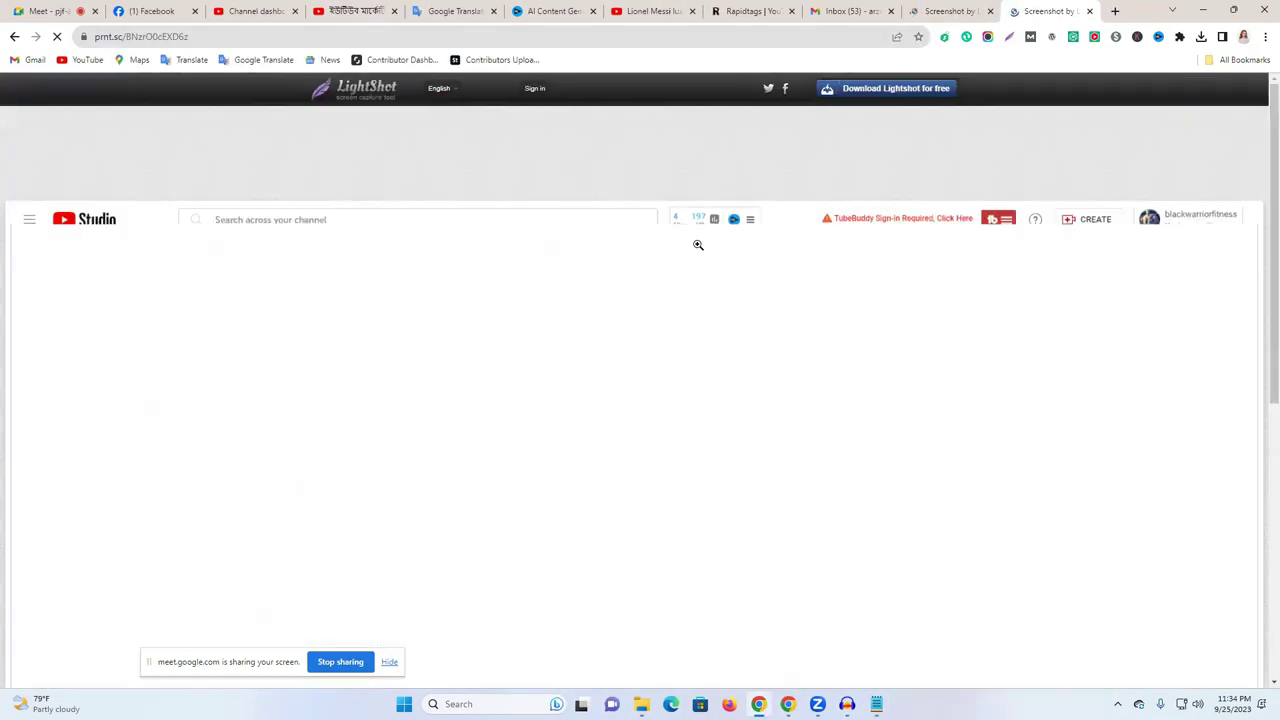
- Scroll through the vidIQ score screenshot, then close two Lightshot tabs
scroll(708, 249, down, 2)
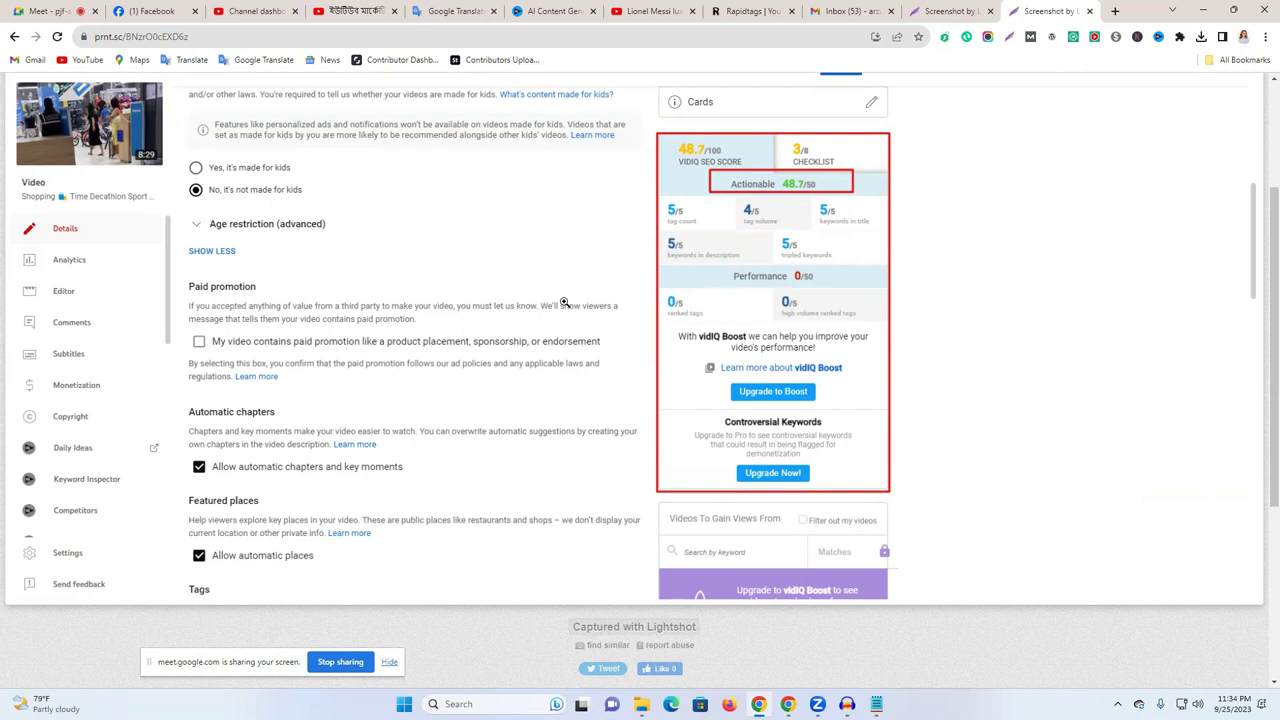
scroll(572, 280, up, 2)
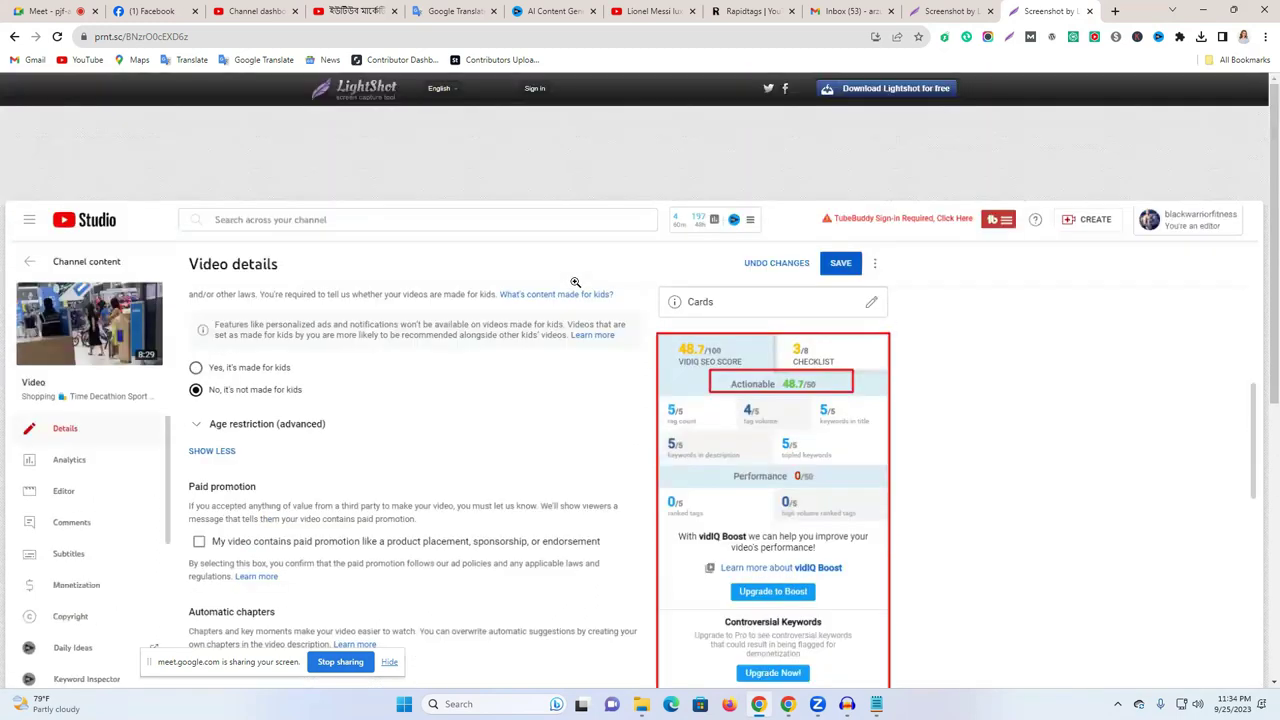
click(1090, 12)
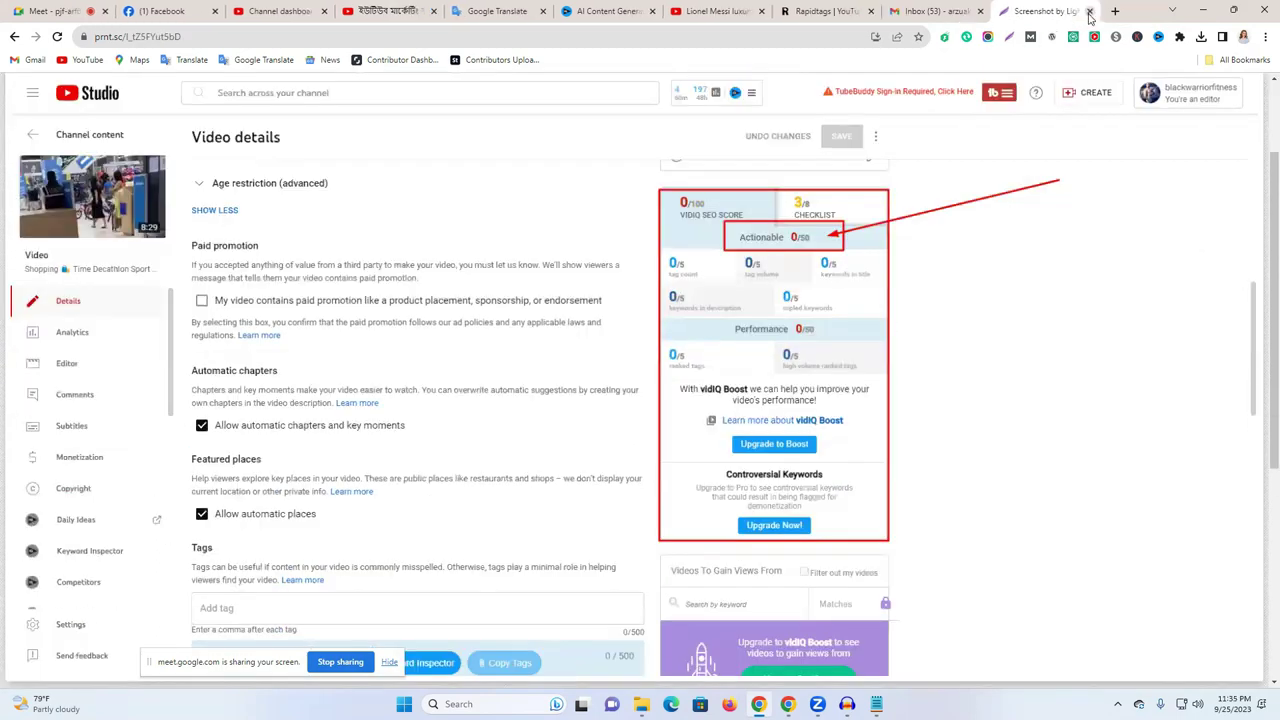
click(1090, 12)
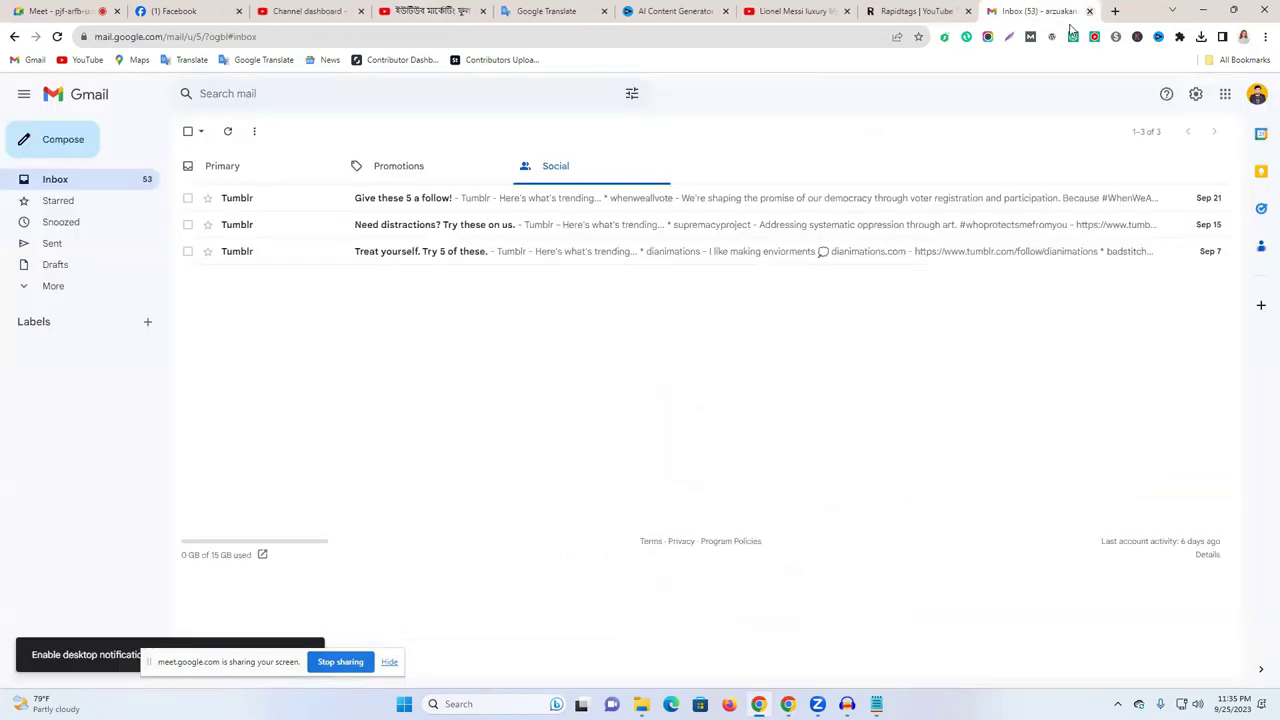
- Close the last screenshot tab and review the Bengali video's TubeBuddy tags and SEO score
click(817, 8)
click(397, 8)
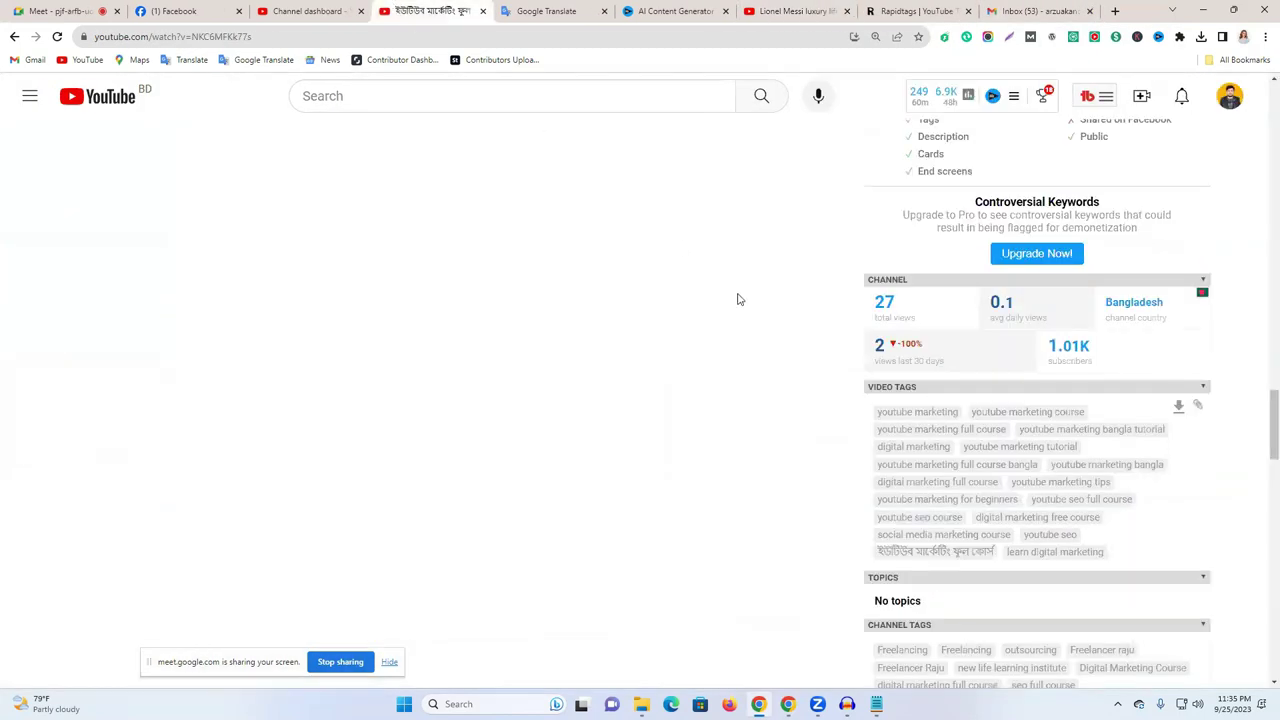
scroll(732, 318, up, 3)
scroll(732, 318, up, 15)
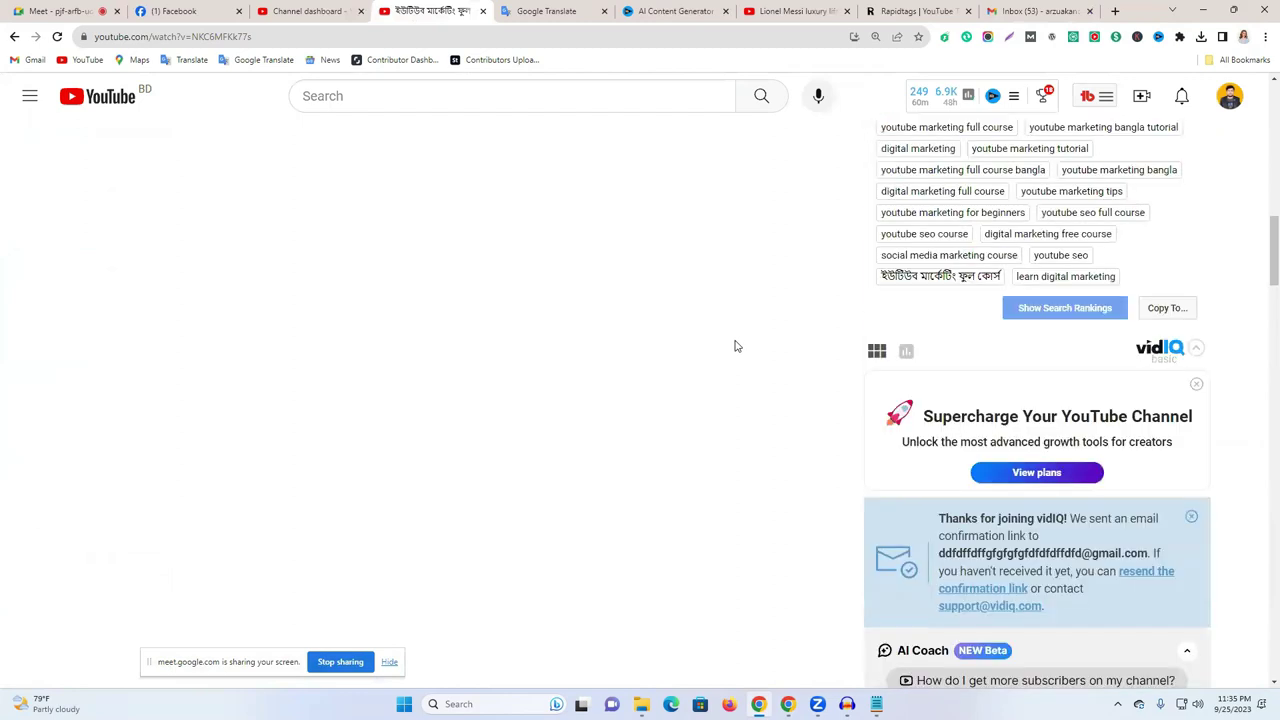
scroll(760, 340, up, 5)
scroll(771, 337, down, 3)
mouse_move(1148, 224)
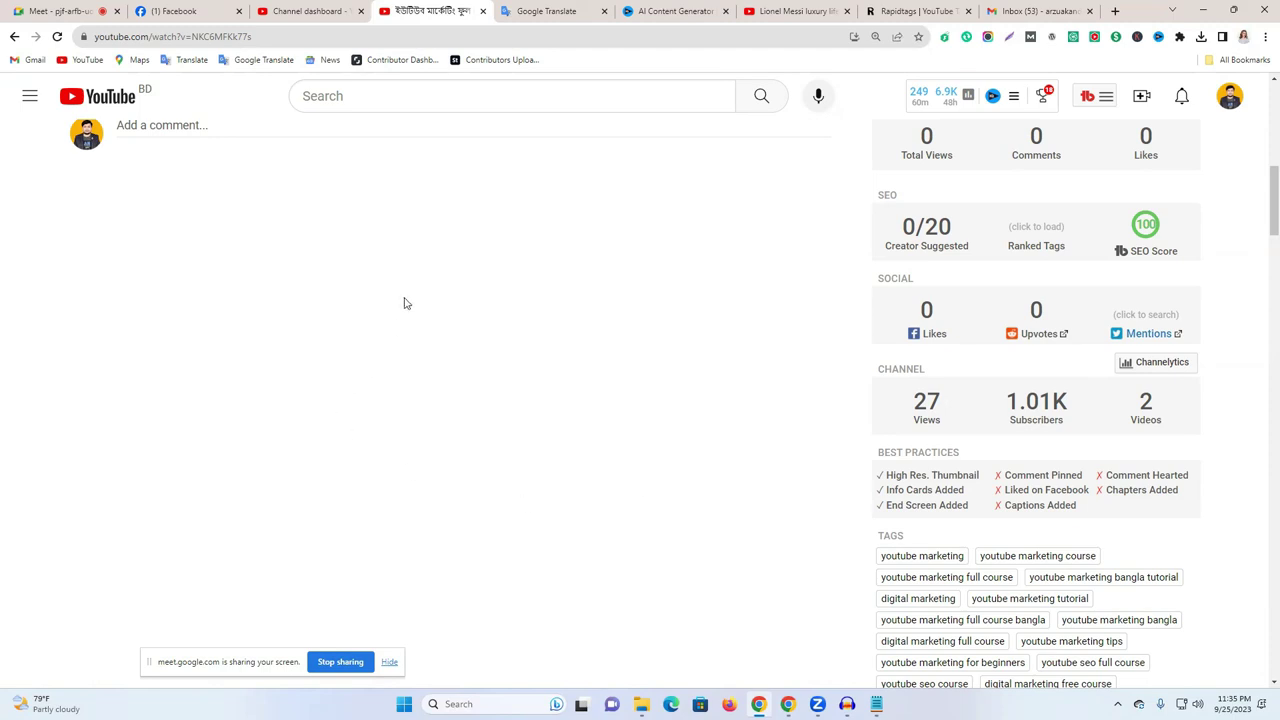
scroll(405, 303, up, 5)
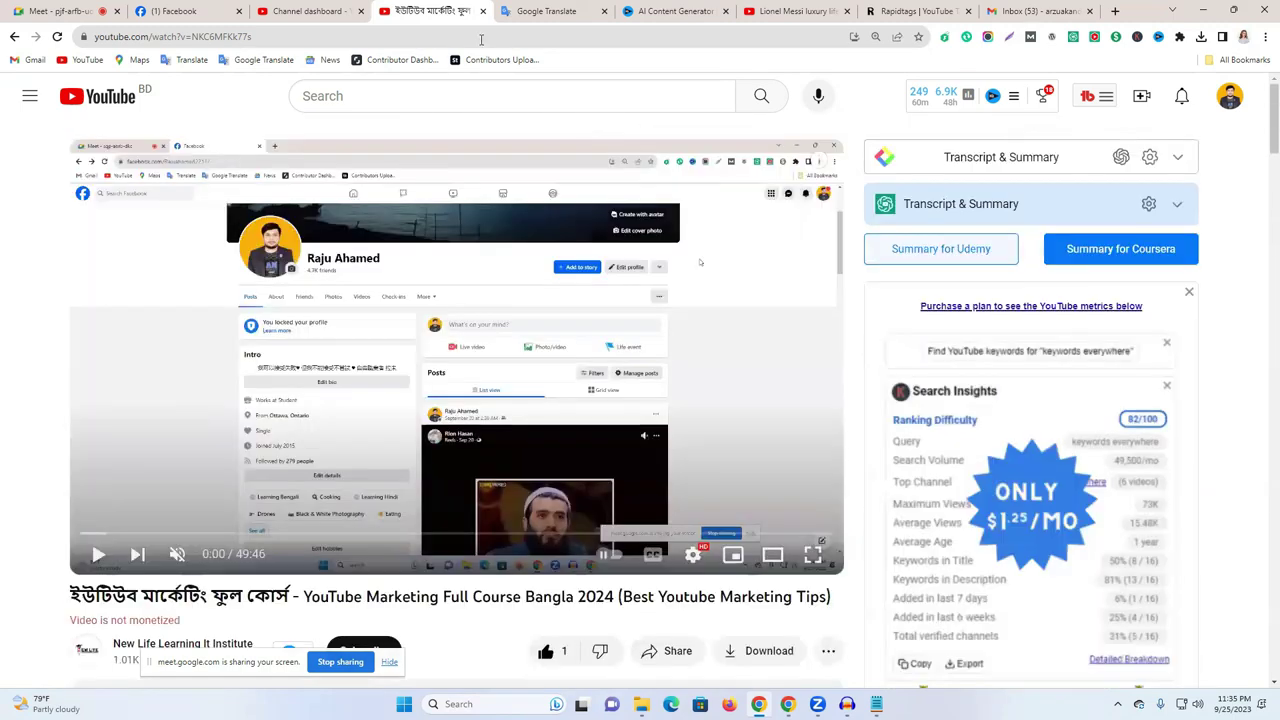
- Close the Bengali marketing course tab and return to the Gmail inbox
click(483, 11)
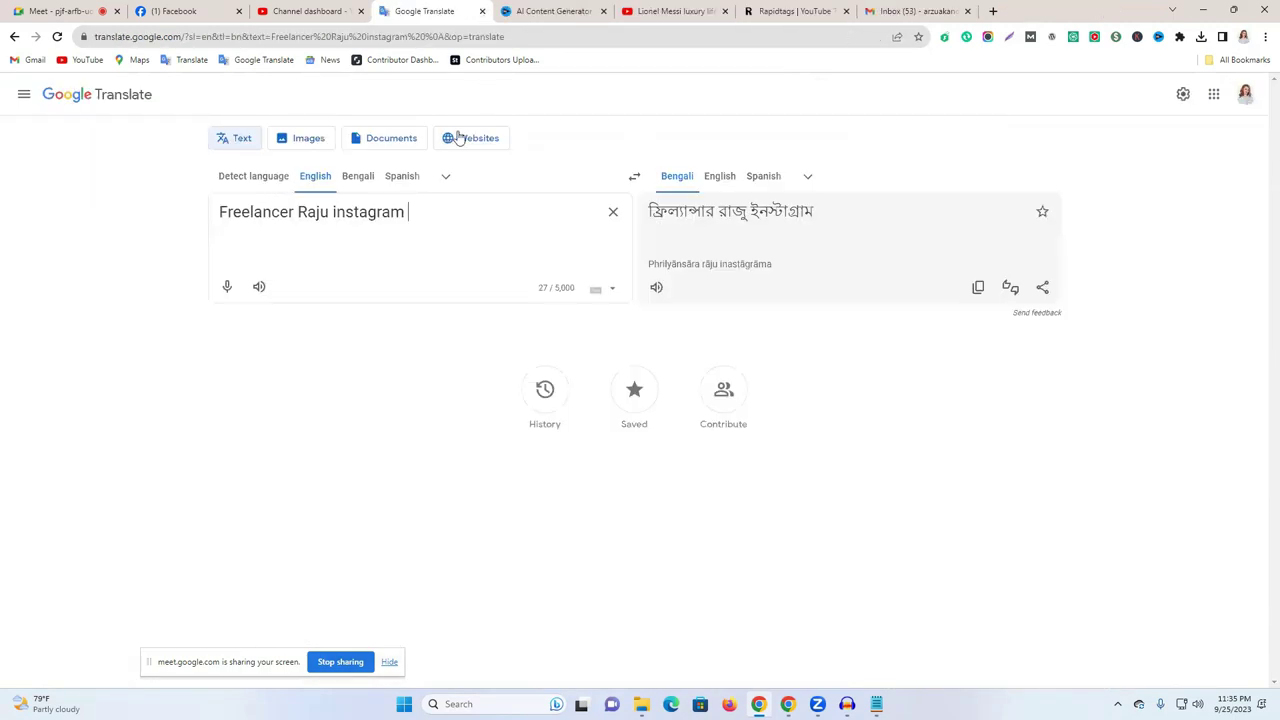
click(316, 8)
click(1004, 8)
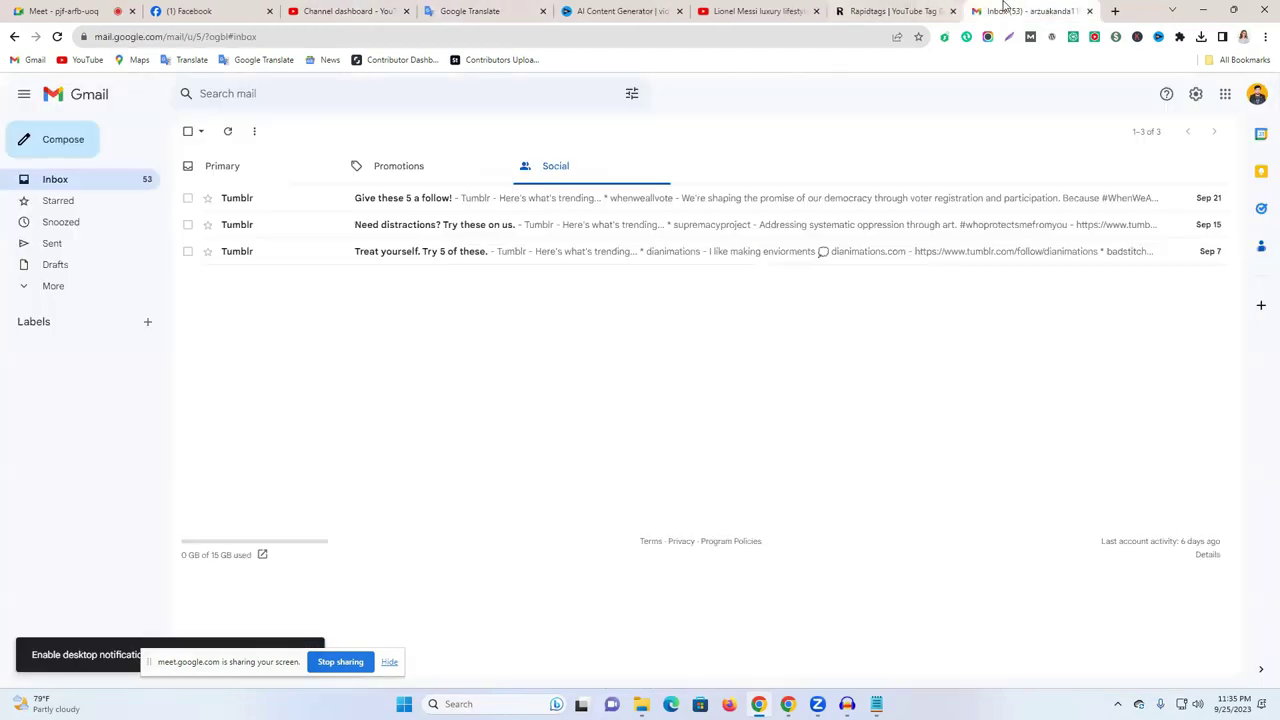
- Switch to the Lionel Messi luxury lifestyle video and scroll down to its vidIQ panel
click(781, 10)
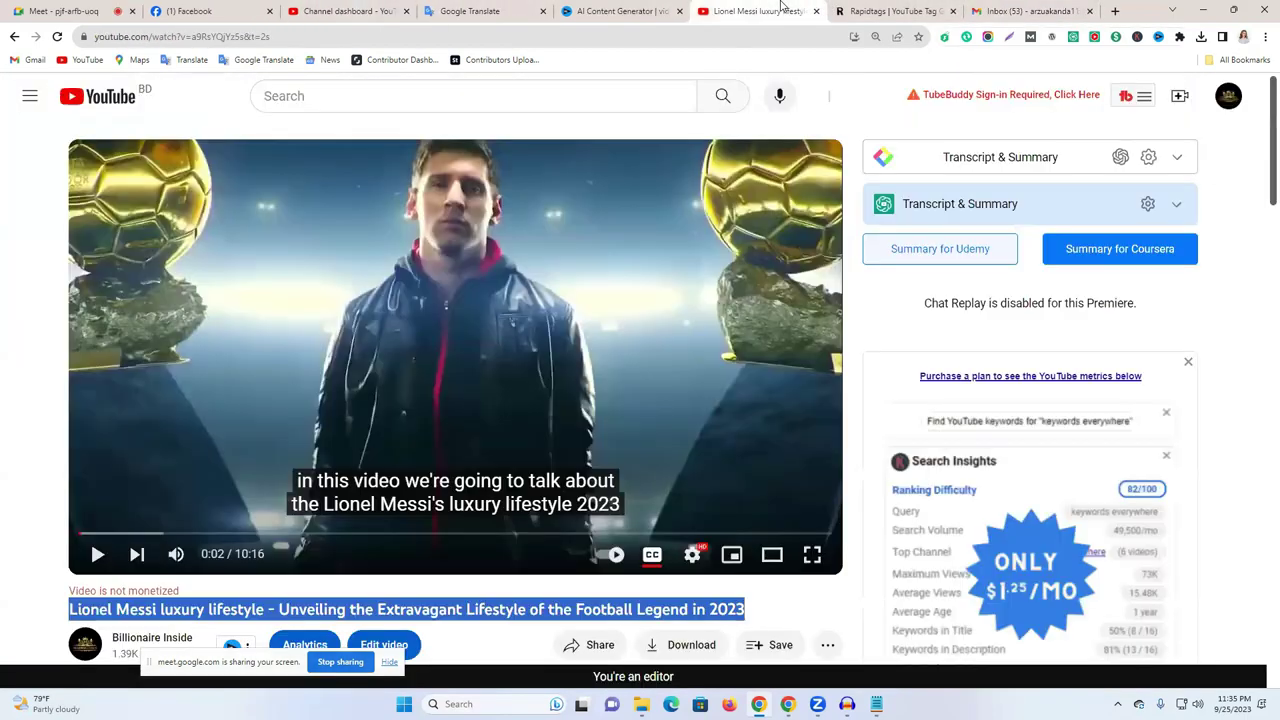
scroll(908, 455, down, 2)
scroll(1150, 486, down, 4)
scroll(1160, 440, up, 4)
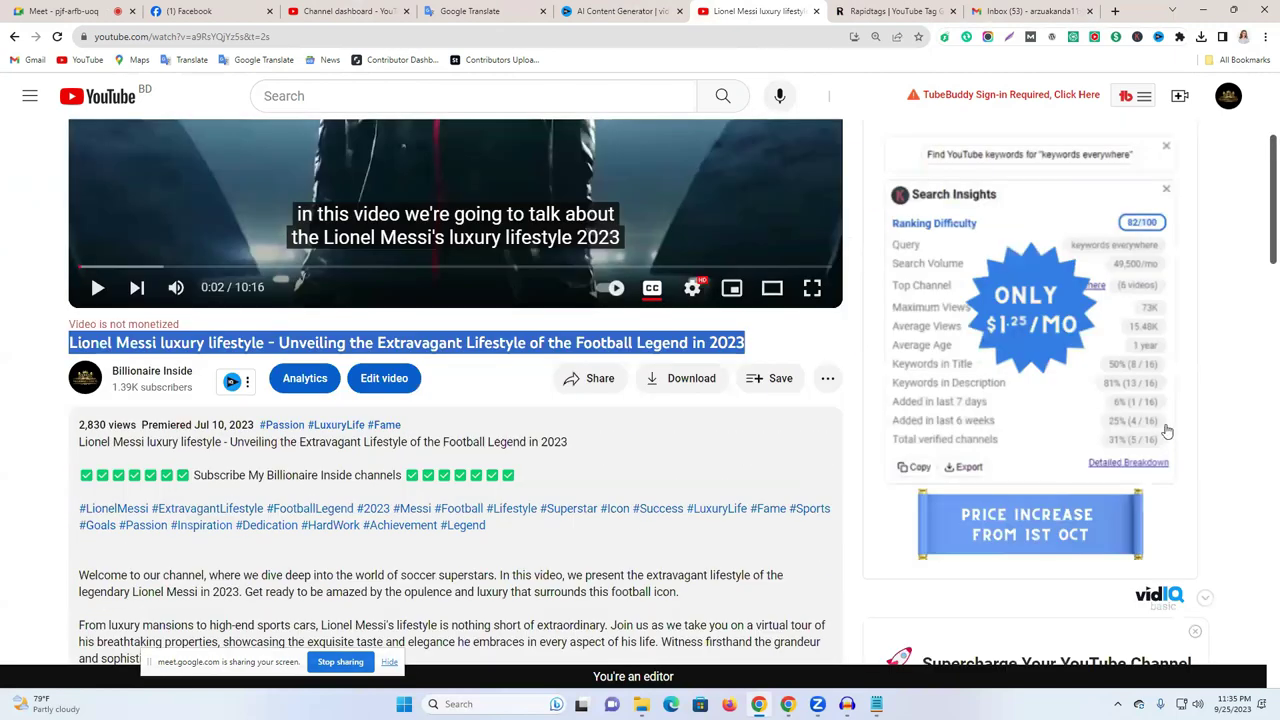
scroll(1165, 429, down, 3)
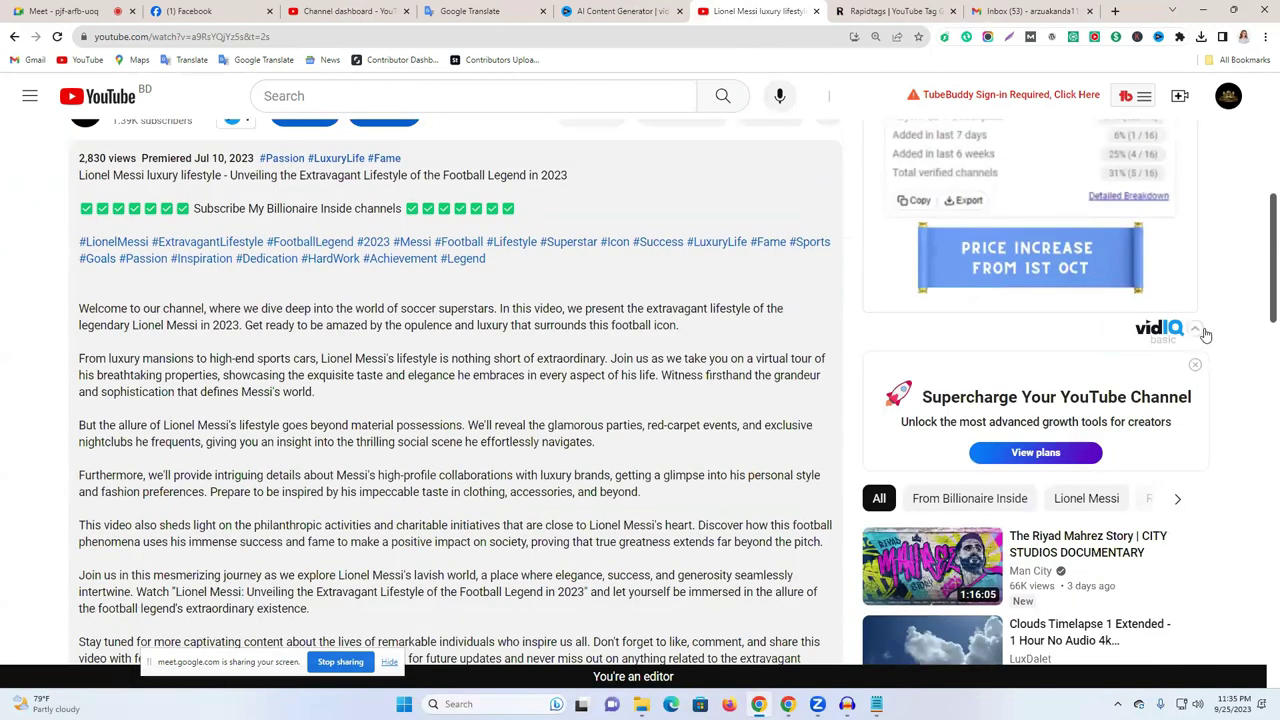
scroll(1100, 403, down, 4)
scroll(1088, 414, down, 5)
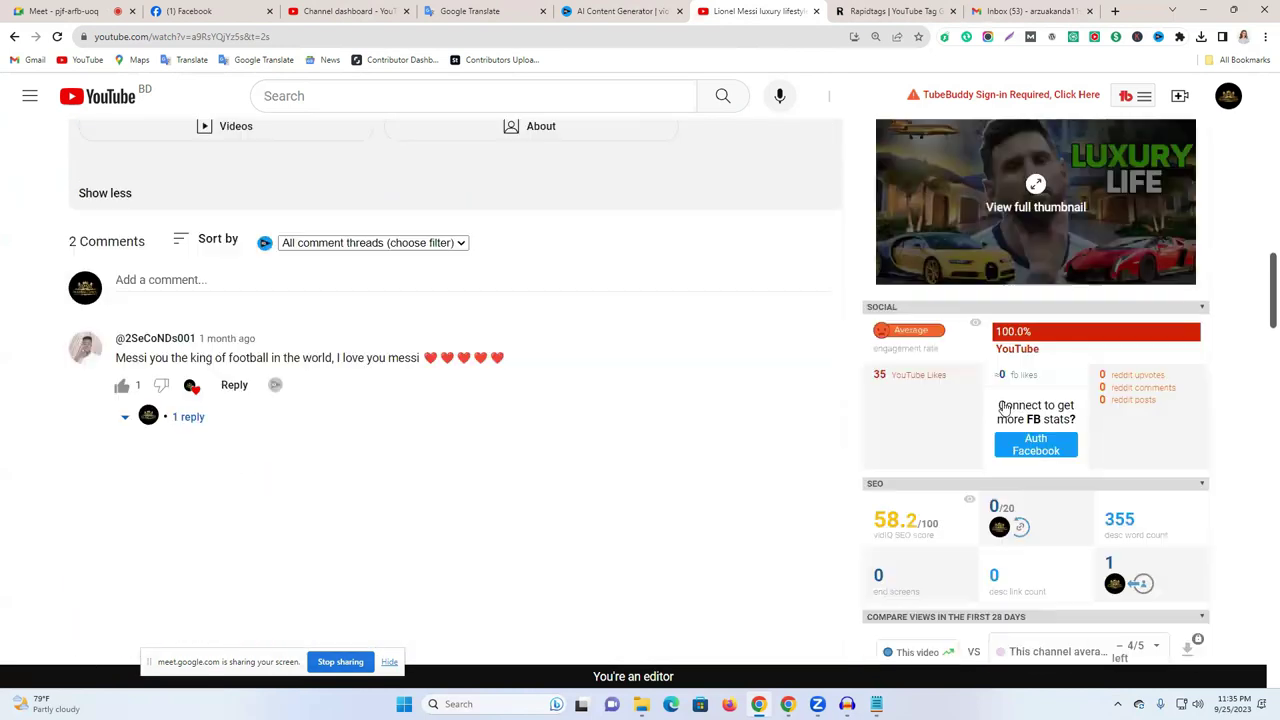
- Inspect the 58.2/100 vidIQ SEO score breakdown and tags, then start a new search
mouse_move(886, 386)
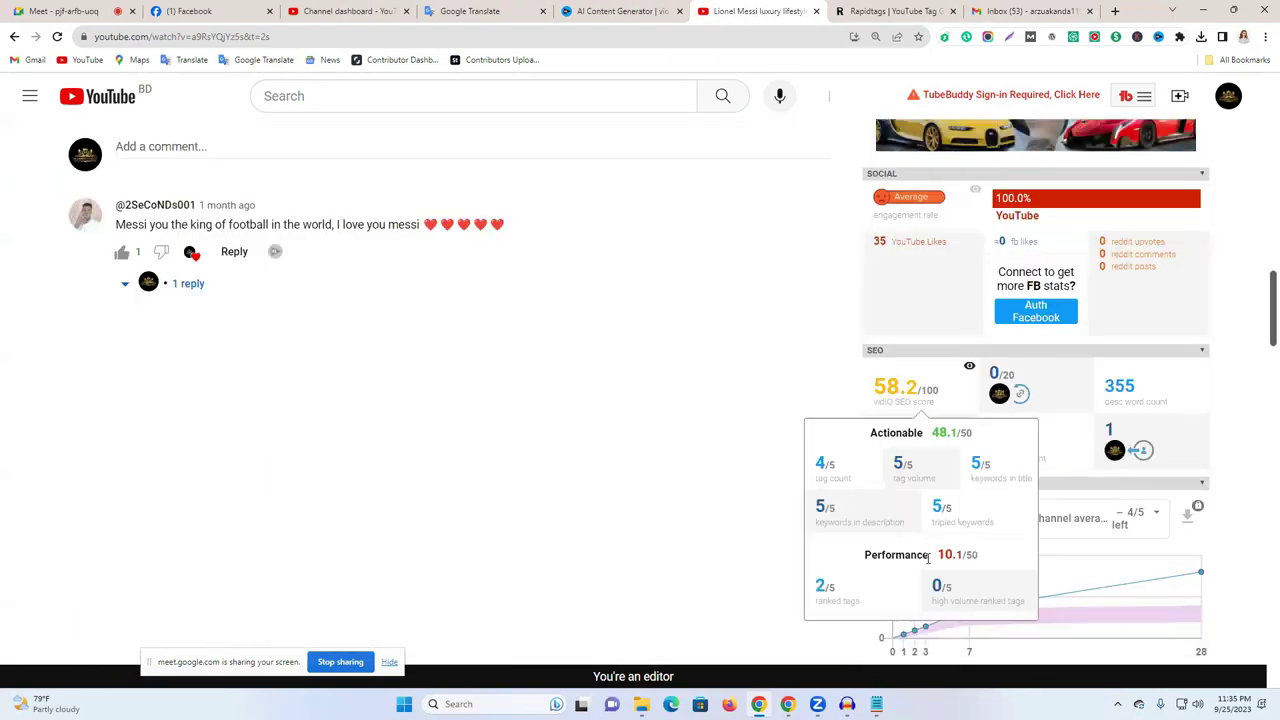
scroll(934, 528, down, 6)
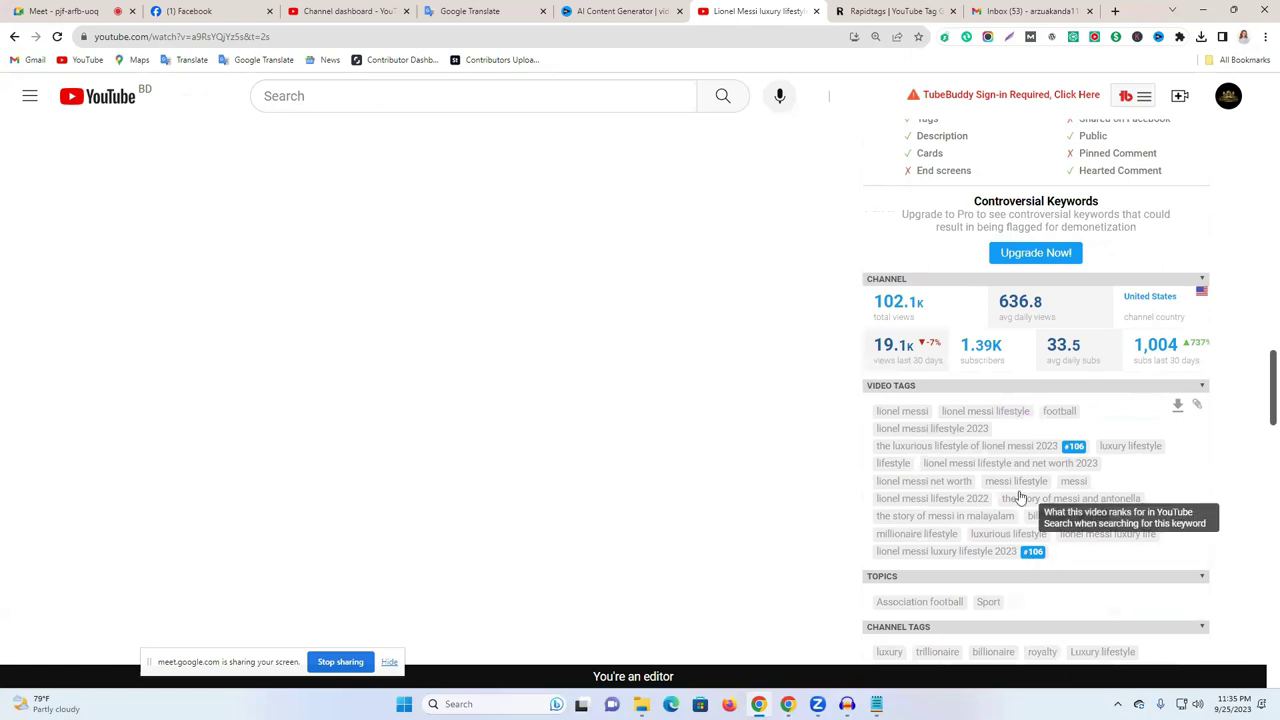
scroll(986, 491, up, 5)
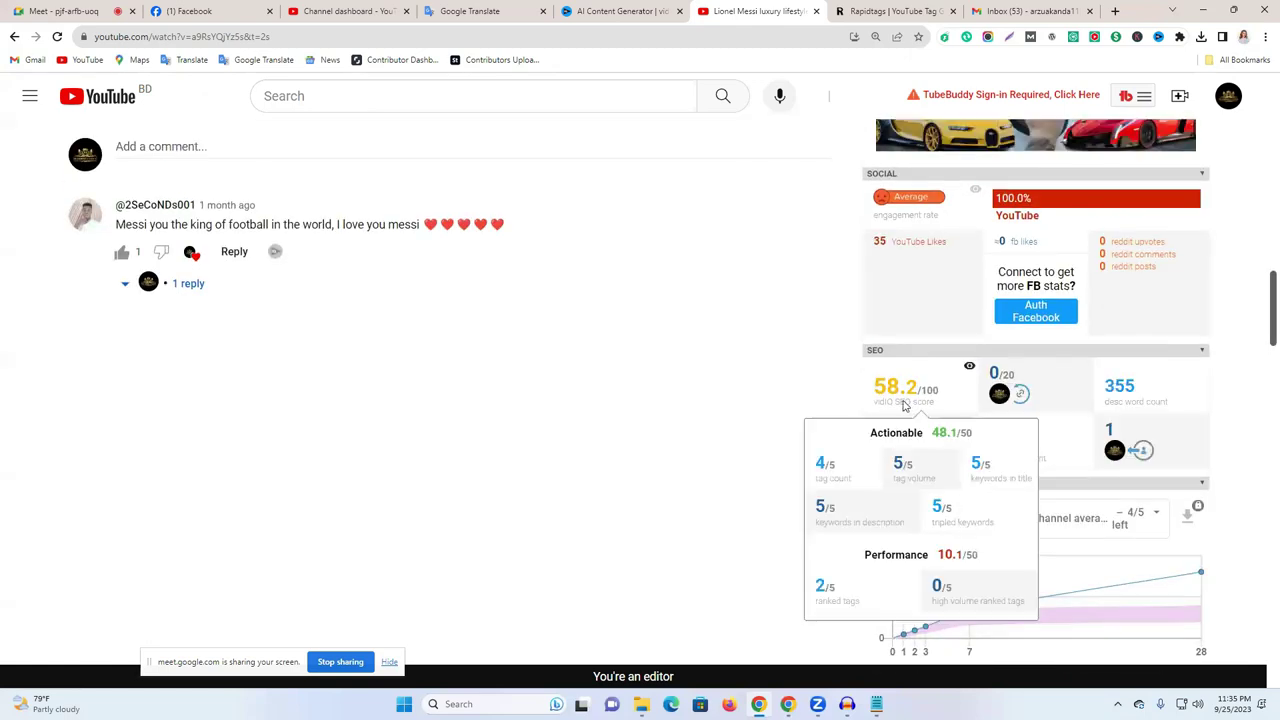
scroll(410, 160, up, 2)
click(392, 95)
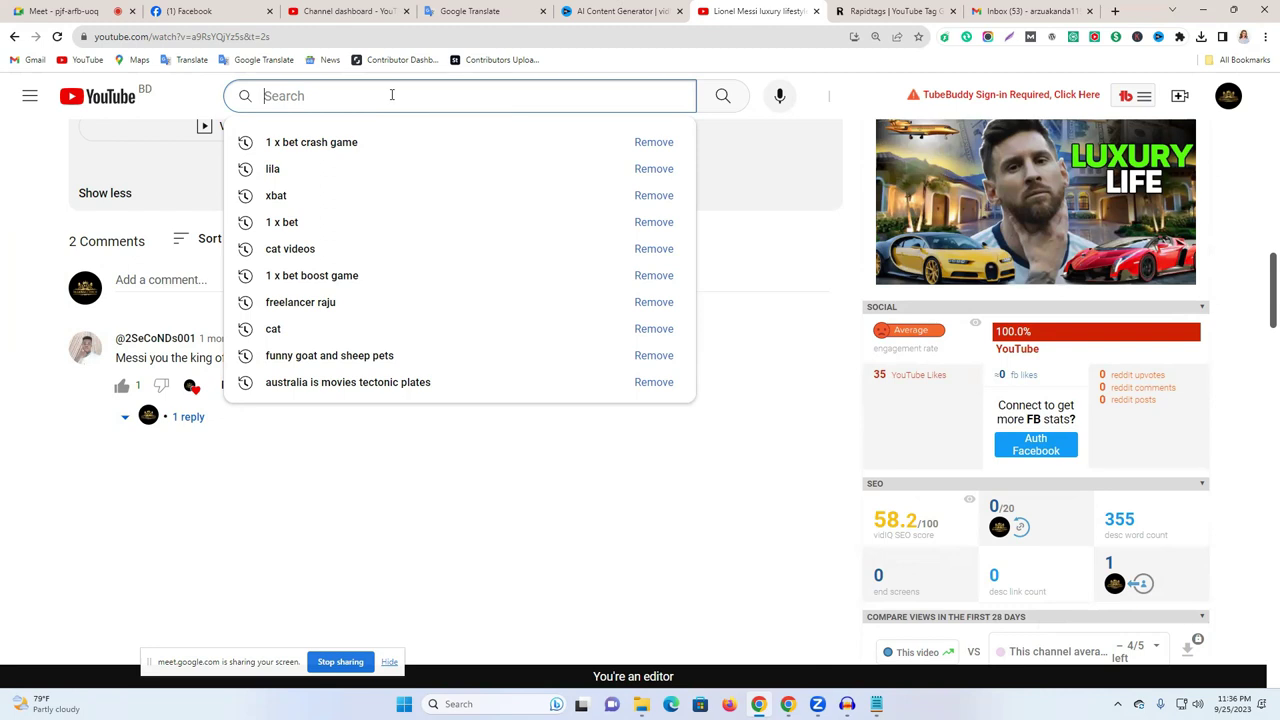
- Search YouTube for 'fiverr brief and match' using the suggestion offered for 'fiverr brie'
text(b)
key(BackSpace)
text(fiver)
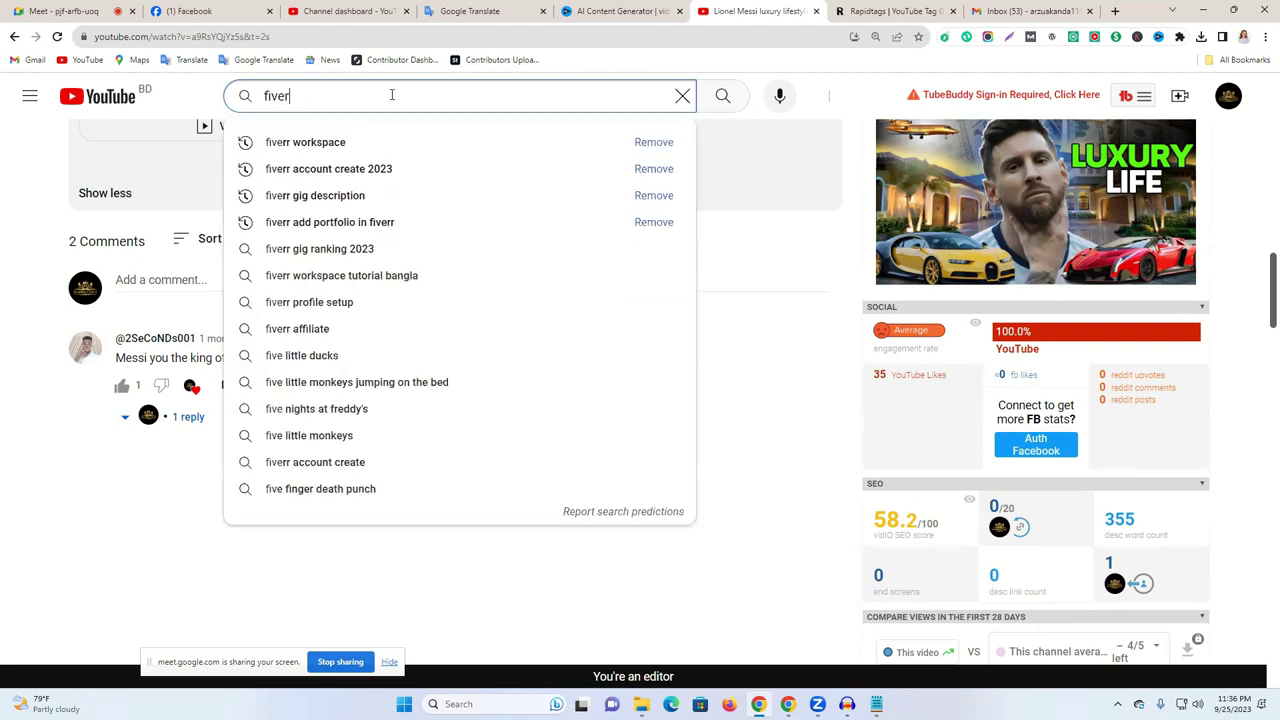
text(r )
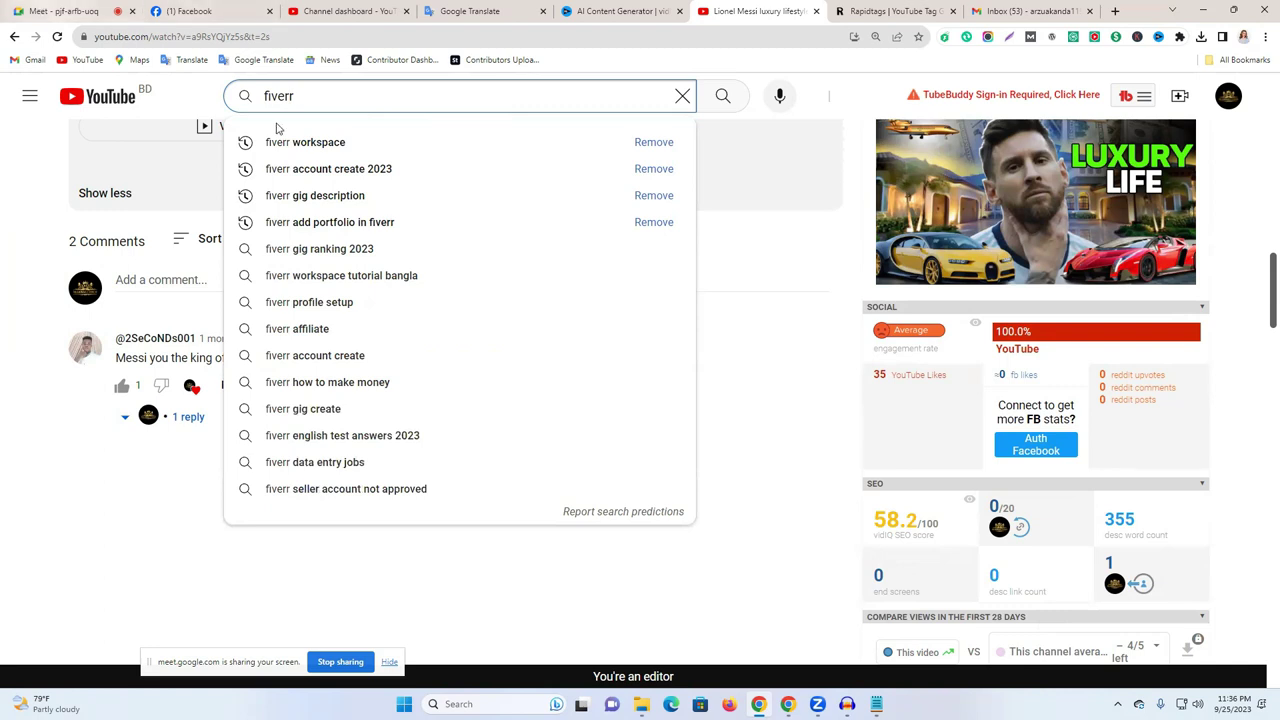
text(brie)
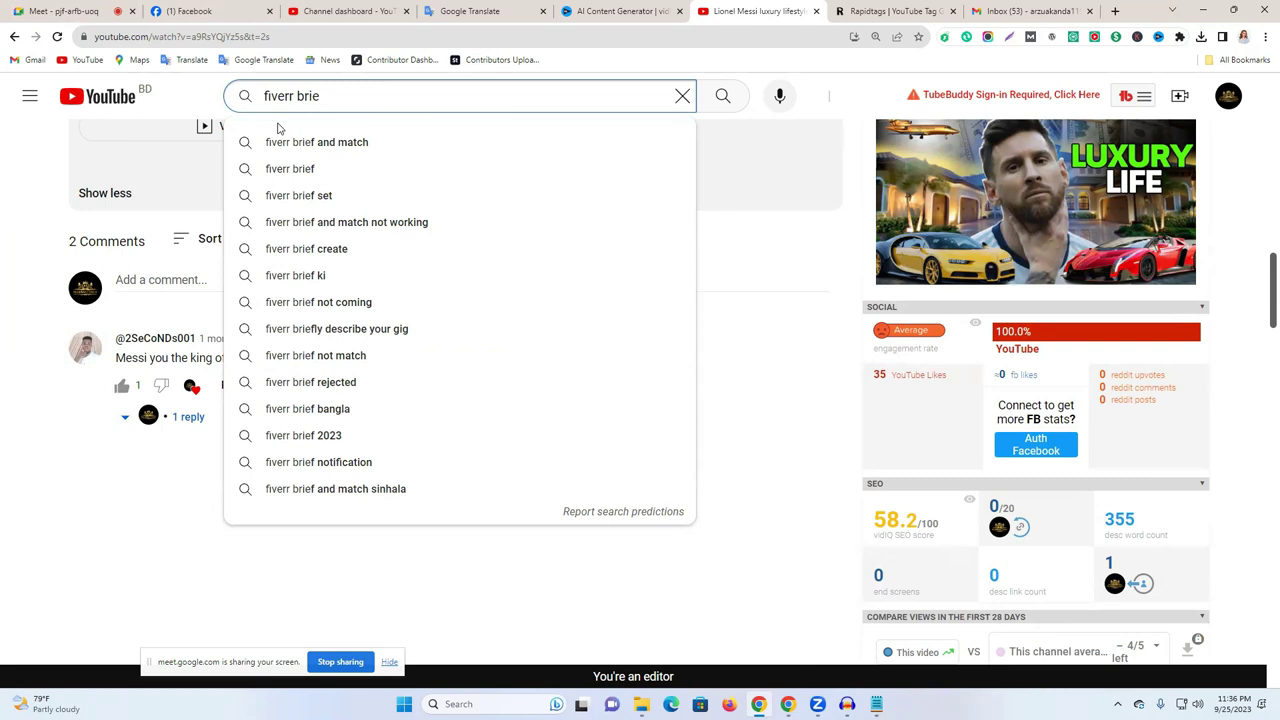
click(309, 142)
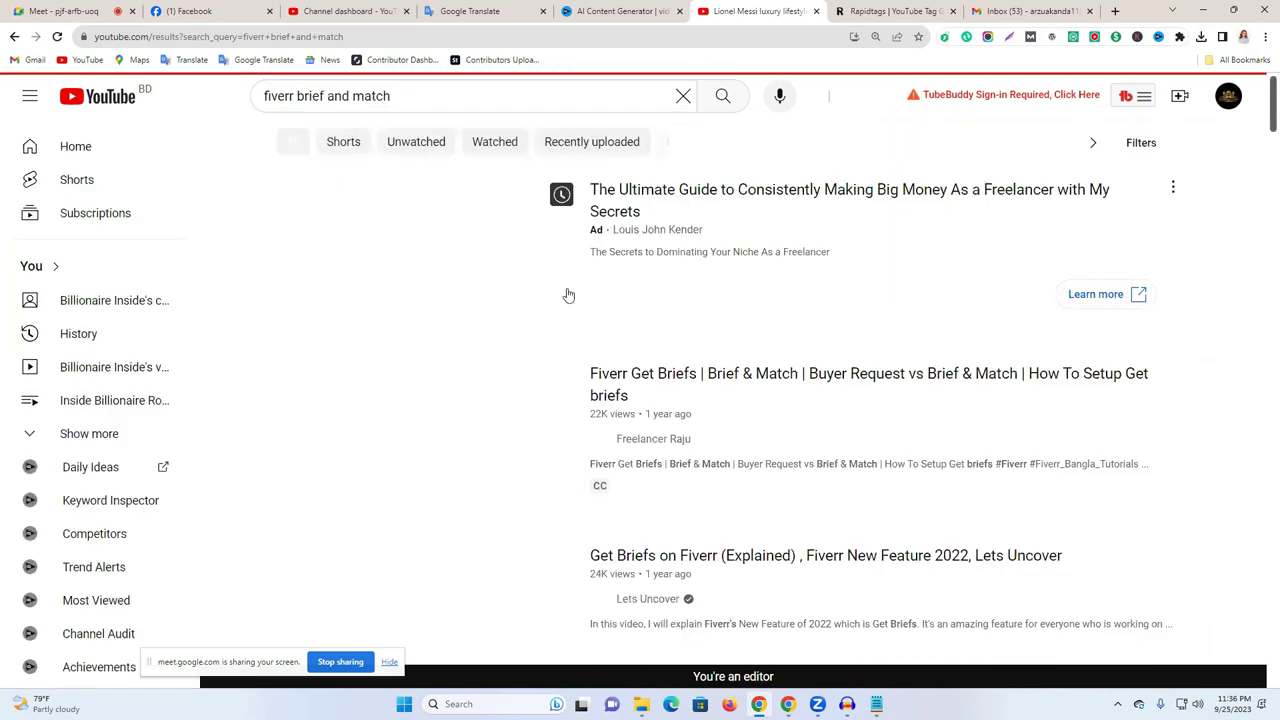